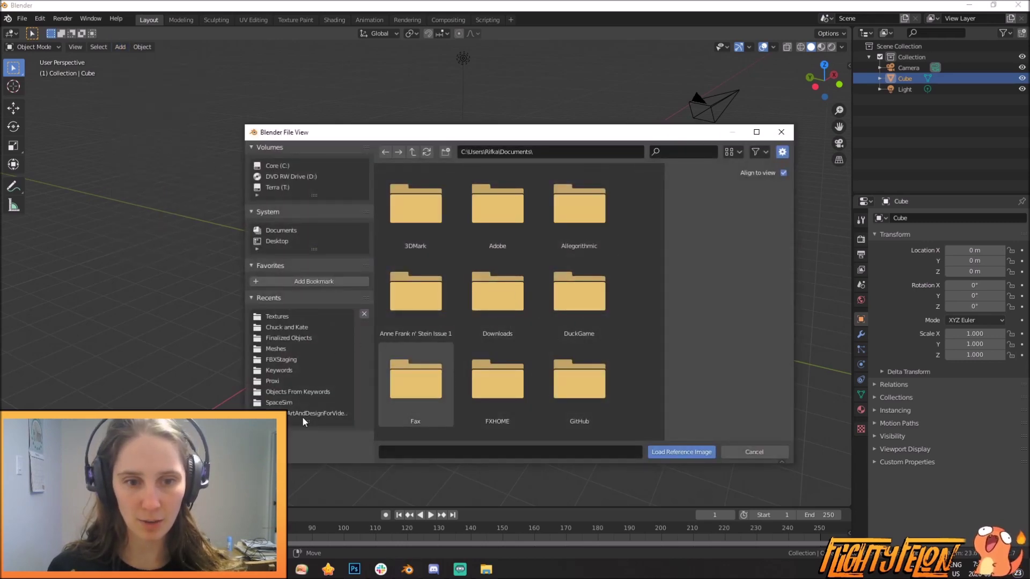
Load Klaatu.png from the Course_ArtAndDesignForVideoGames folder as a reference image
left_click(304, 414)
scroll(573, 299, "down", 5)
scroll(574, 299, "down", 15)
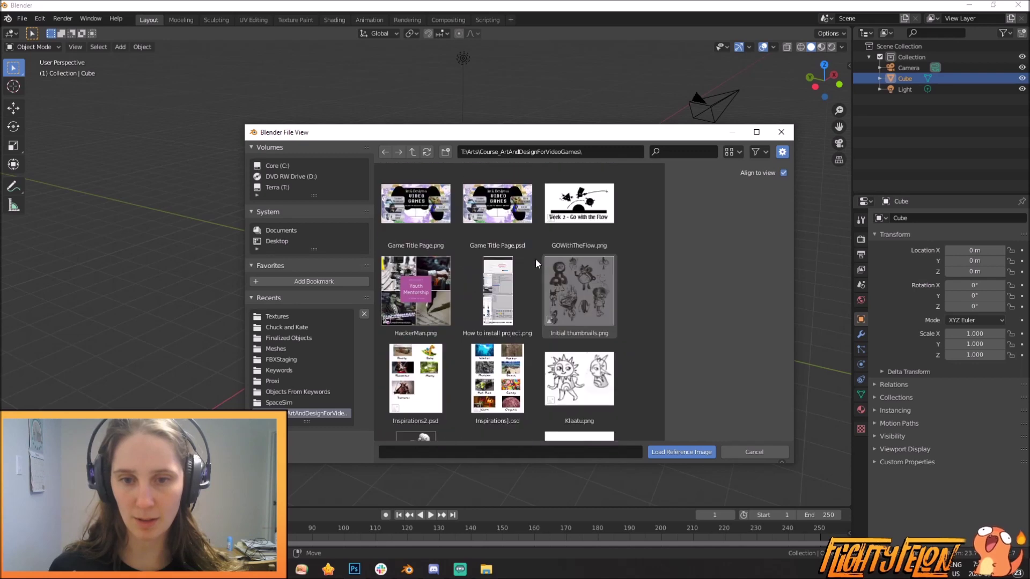
scroll(544, 265, "down", 5)
double_click(582, 316)
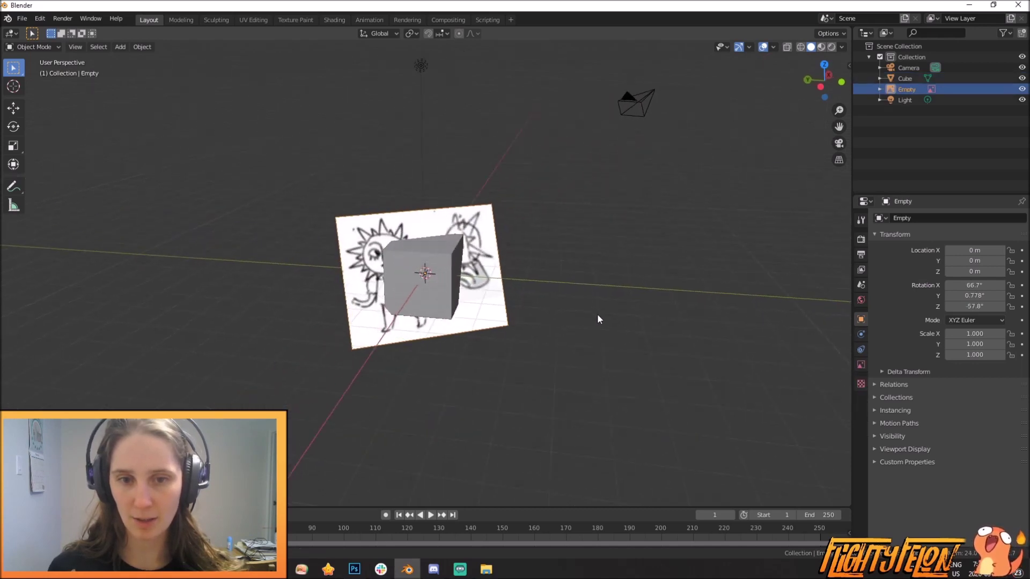
Set the reference image's X, Y and Z rotation to 0°
middle_click_drag(595, 319, 497, 312)
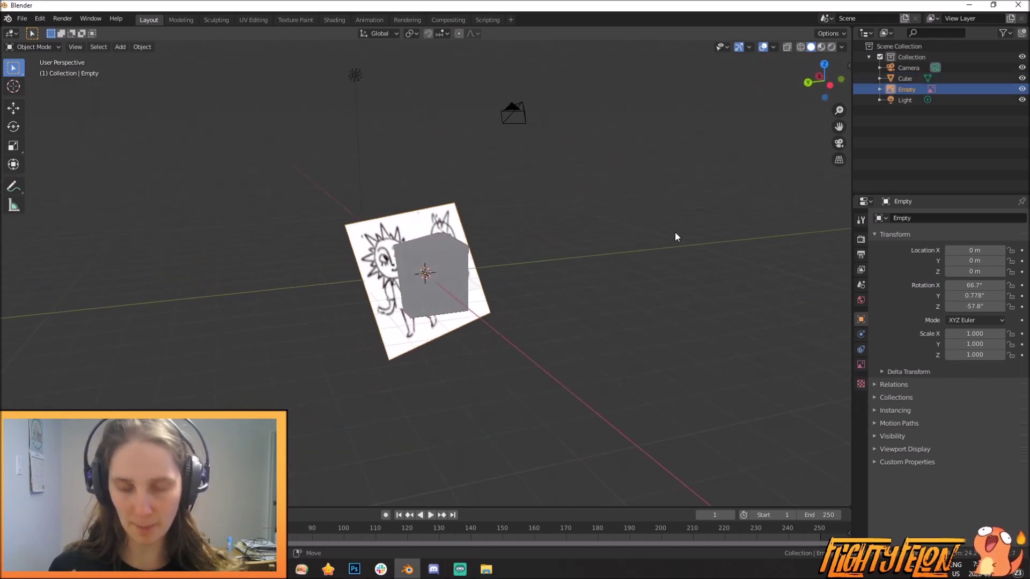
key("n")
left_click(784, 131)
type("0")
key("Tab")
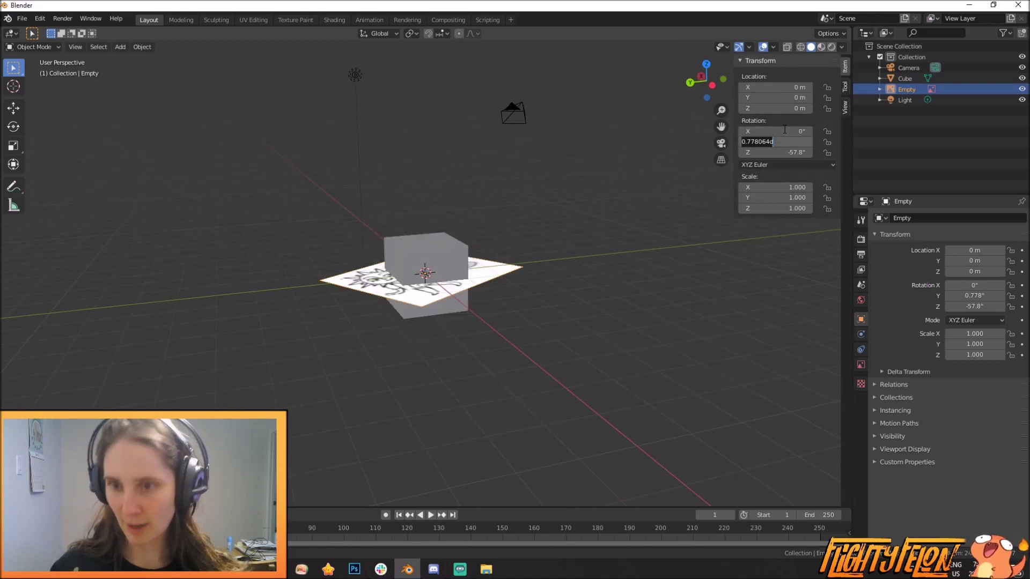
type("0")
key("Tab")
type("0")
key("Return")
Move the reference image along the Y axis to about 3.96 m, clear of the cube
middle_click_drag(488, 284, 459, 320)
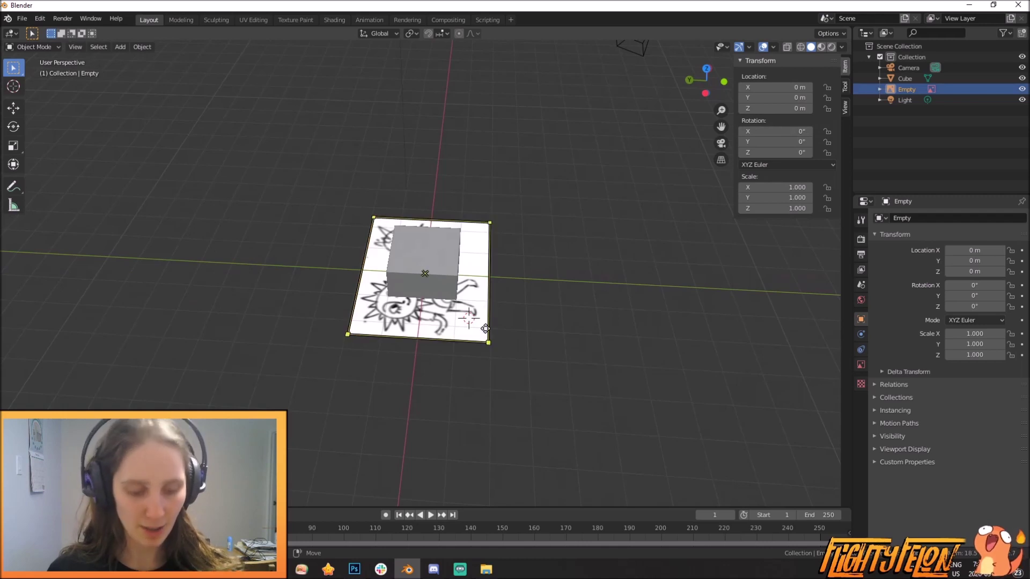
left_click(13, 108)
left_click_drag(384, 277, 261, 247)
middle_click_drag(262, 247, 600, 197)
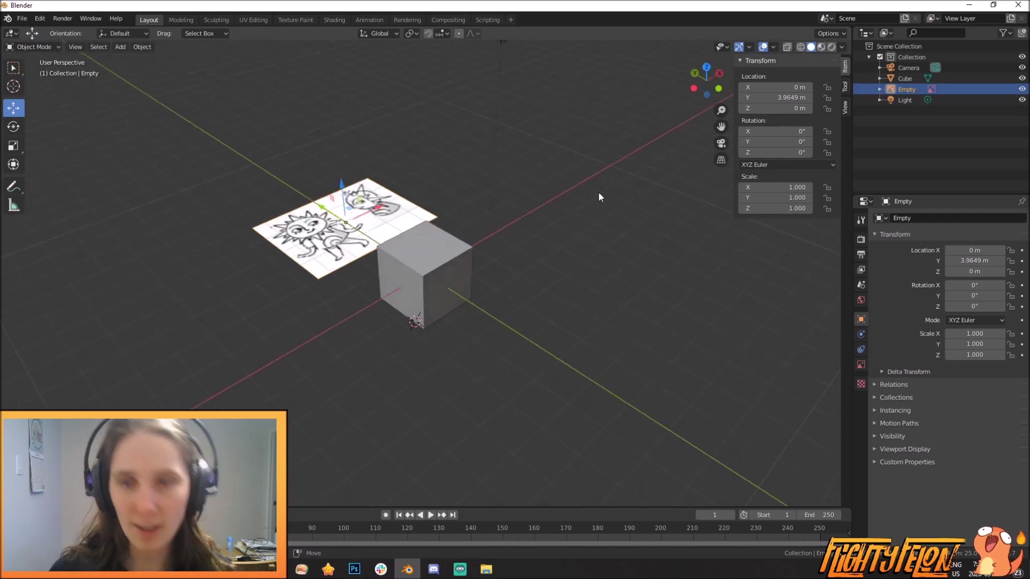
Set the reference image's X rotation to 90° and move it in front view to about X 4.57 m, Z 1.65 m
left_click(783, 131)
type("90")
key("Return")
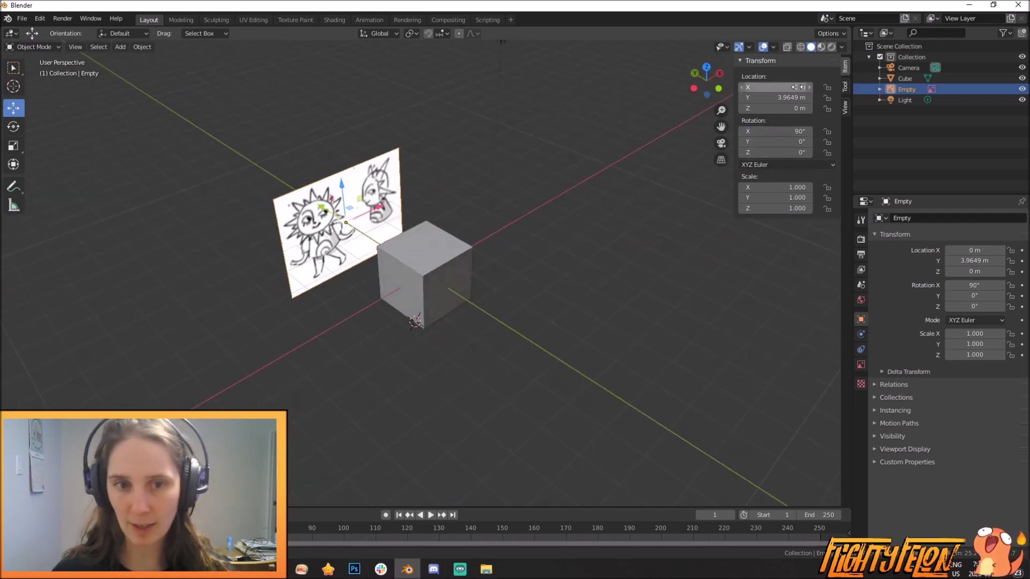
key("KP_1")
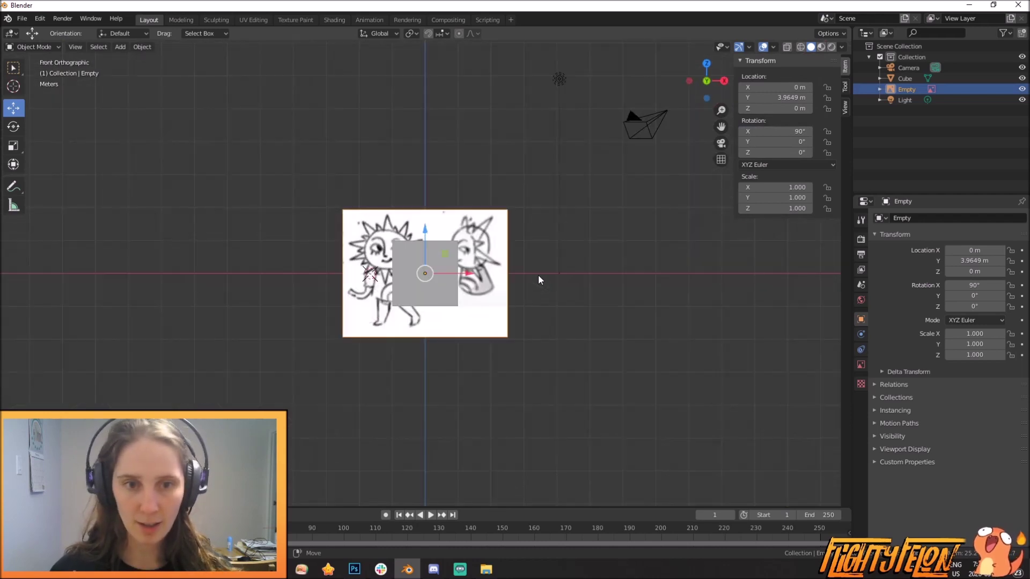
left_click_drag(471, 272, 630, 298)
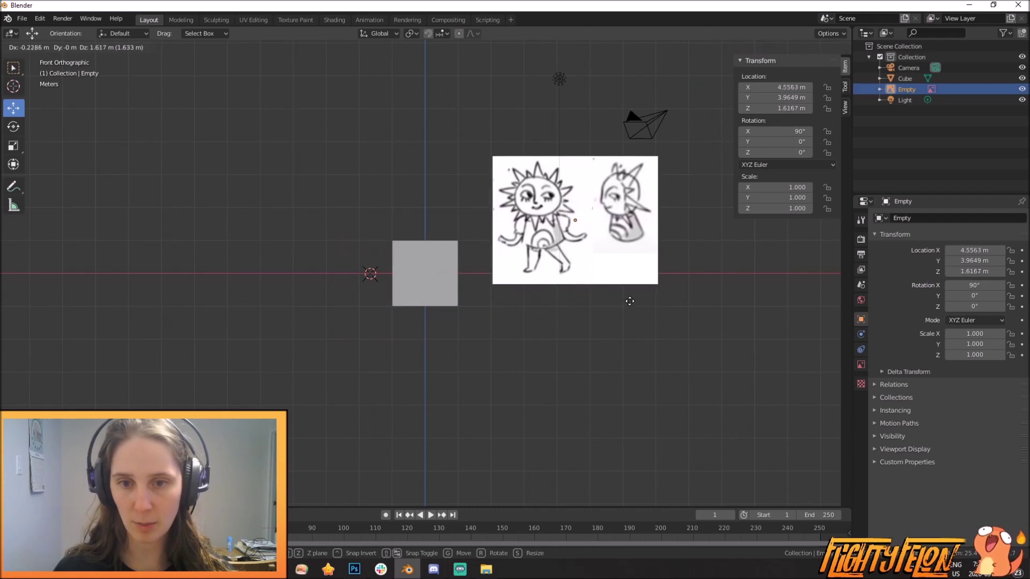
Delete the default cube, camera and light, keeping only the reference image
left_click(432, 285)
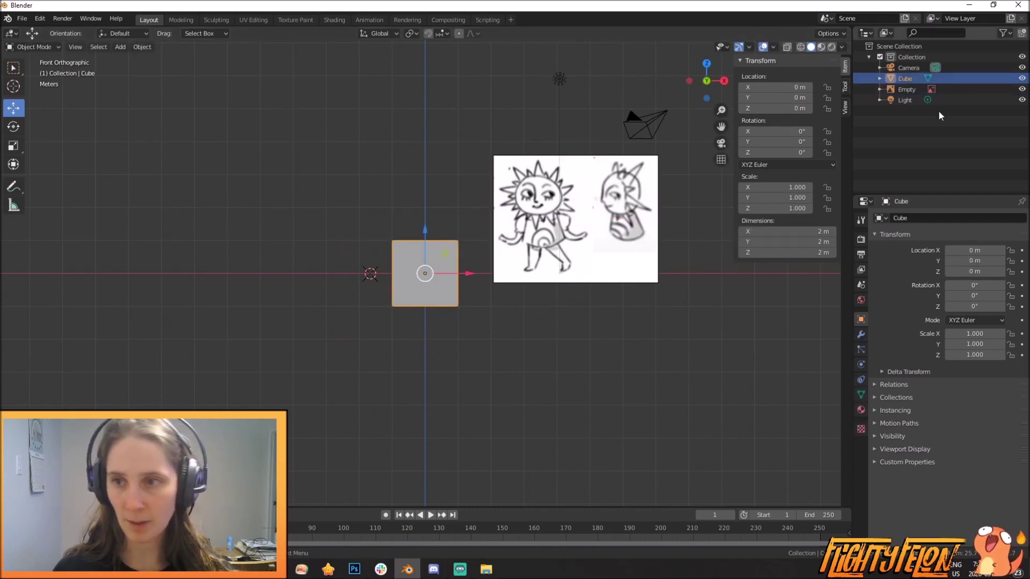
left_click(905, 67, "ctrl")
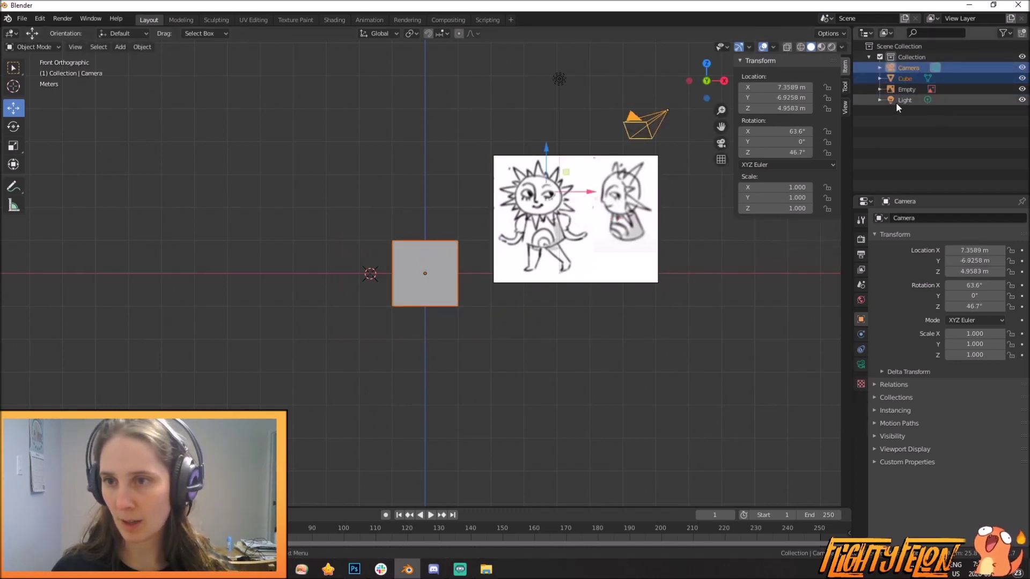
left_click(903, 100, "ctrl")
right_click(903, 100)
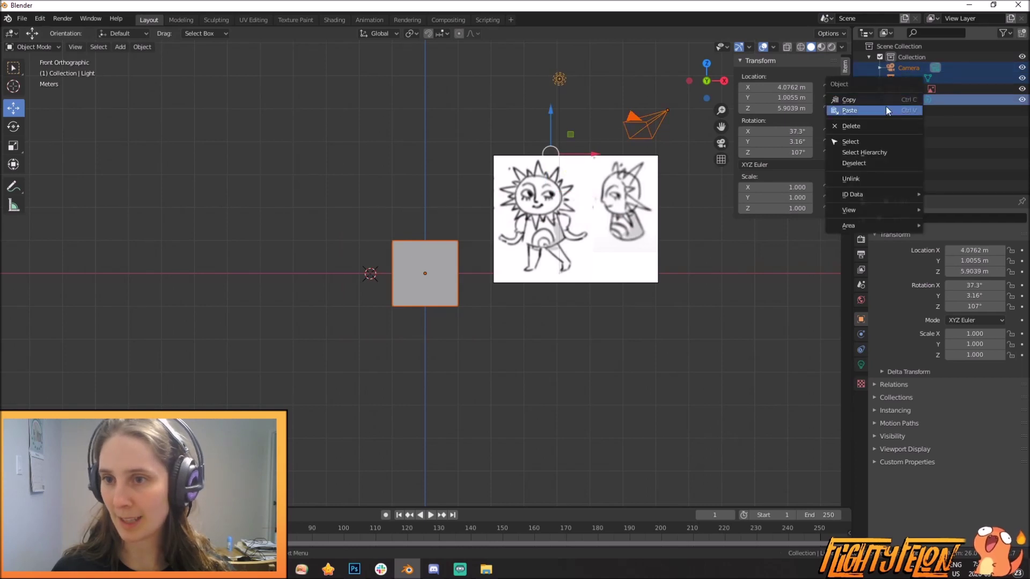
left_click(867, 122)
Move the reference image along the Y axis to about 0.06 m, close to the X axis line
middle_click_drag(673, 185, 484, 153)
left_click(485, 152)
key("g")
key("y")
left_click_drag(492, 188, 497, 189)
middle_click_drag(570, 274, 510, 258)
scroll(547, 258, "up", 3)
middle_click_drag(616, 228, 442, 298, "shift")
scroll(478, 278, "up", 1)
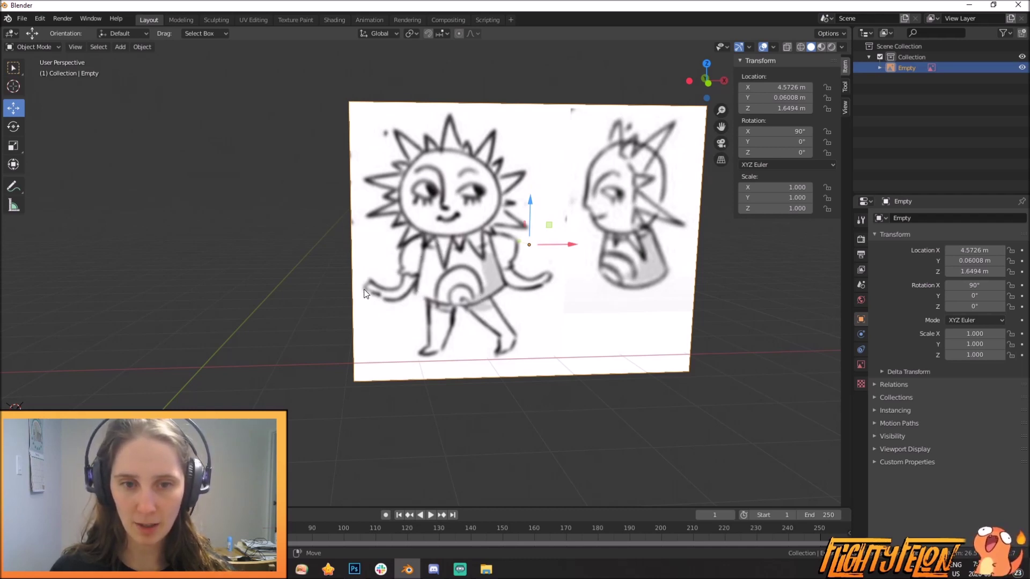
Try placing the 3D cursor at several spots in the empty space beside the reference image
scroll(532, 279, "down", 3)
middle_click_drag(316, 306, 411, 318, "shift")
scroll(379, 352, "up", 4)
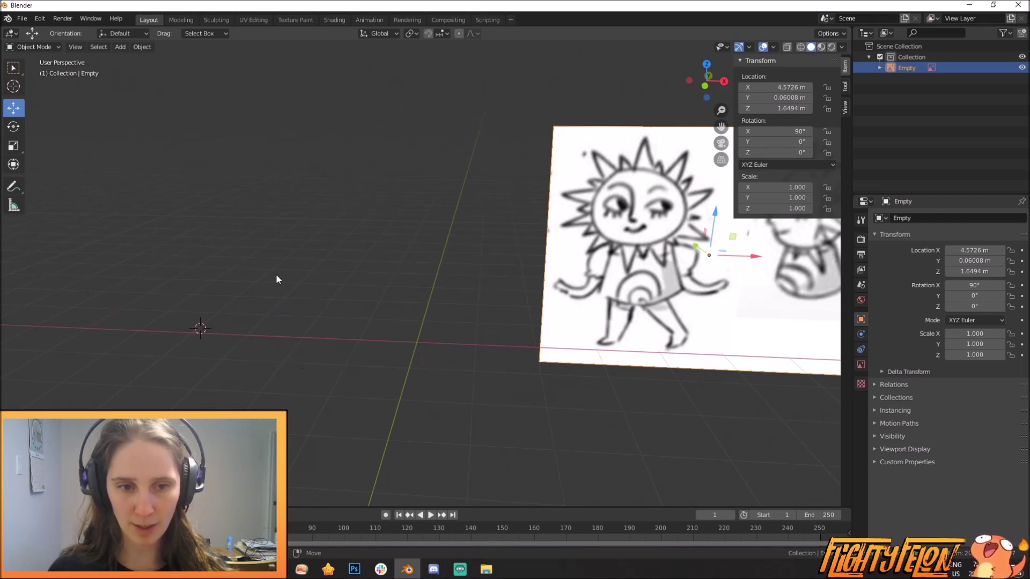
left_click_drag(267, 390, 134, 234)
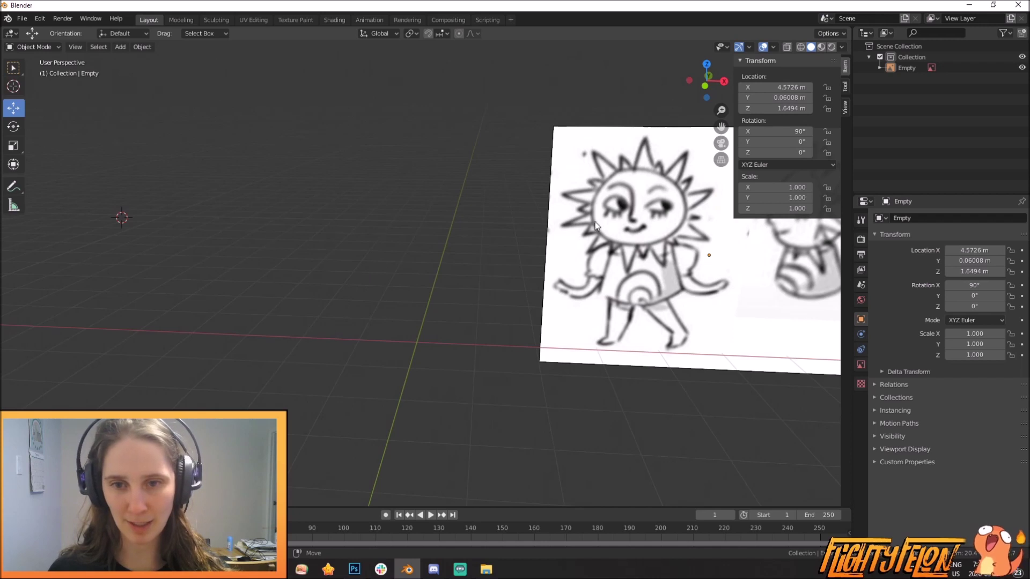
left_click(635, 221)
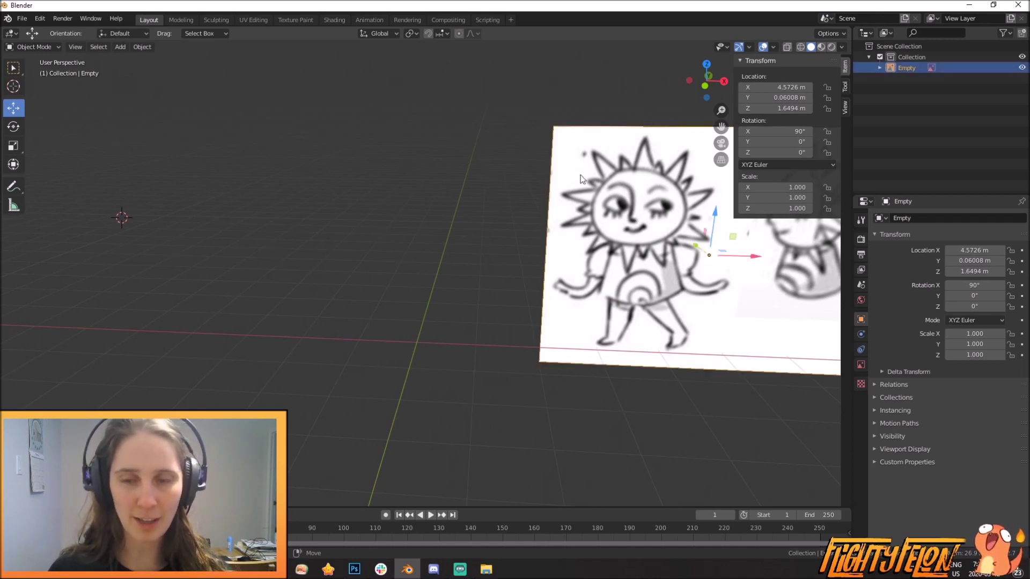
right_click(202, 251, "shift")
right_click(330, 254, "shift")
right_click(330, 398, "shift")
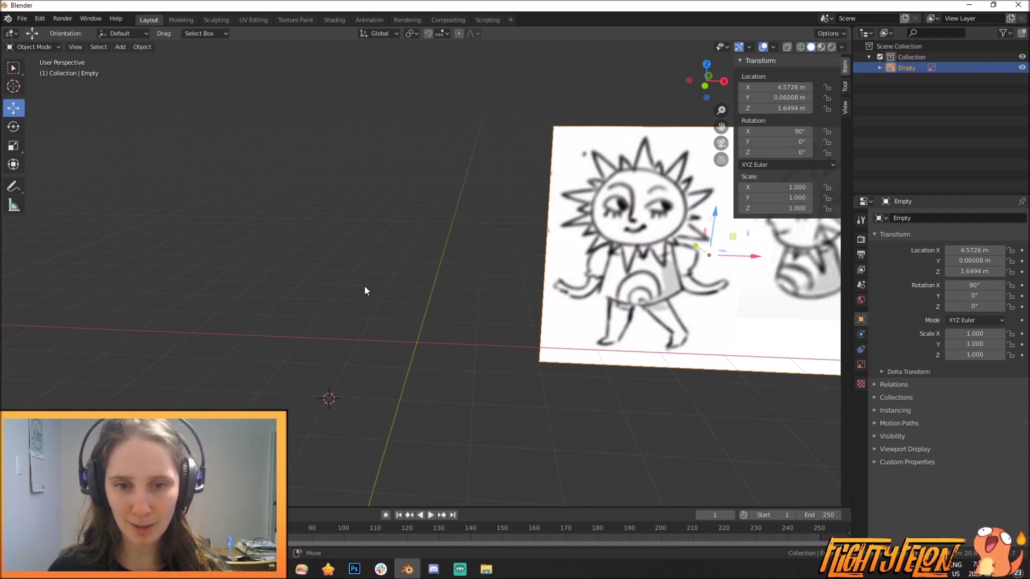
right_click(458, 281, "shift")
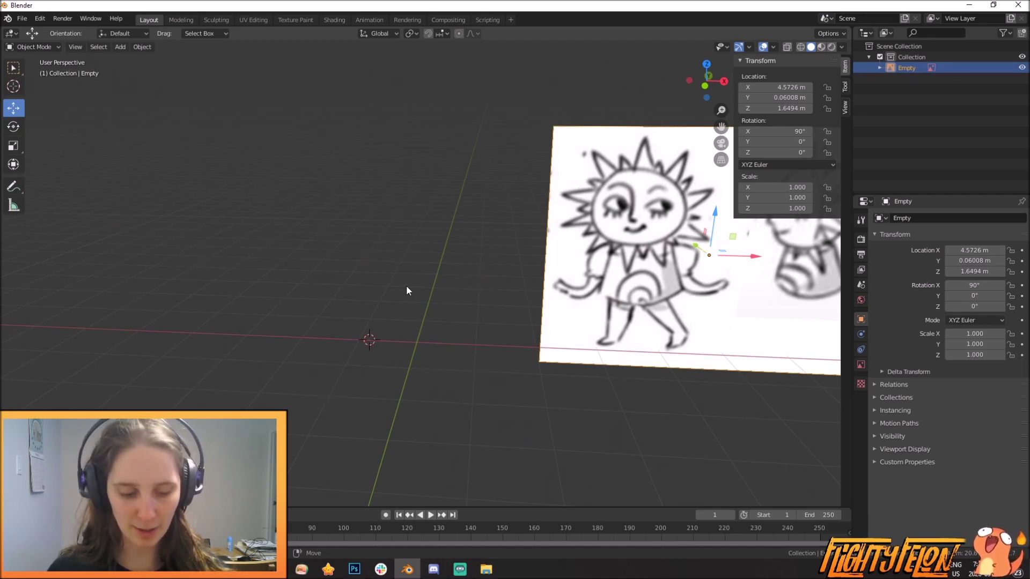
Reset the 3D cursor to the world origin
key("Home")
middle_click_drag(564, 317, 613, 275)
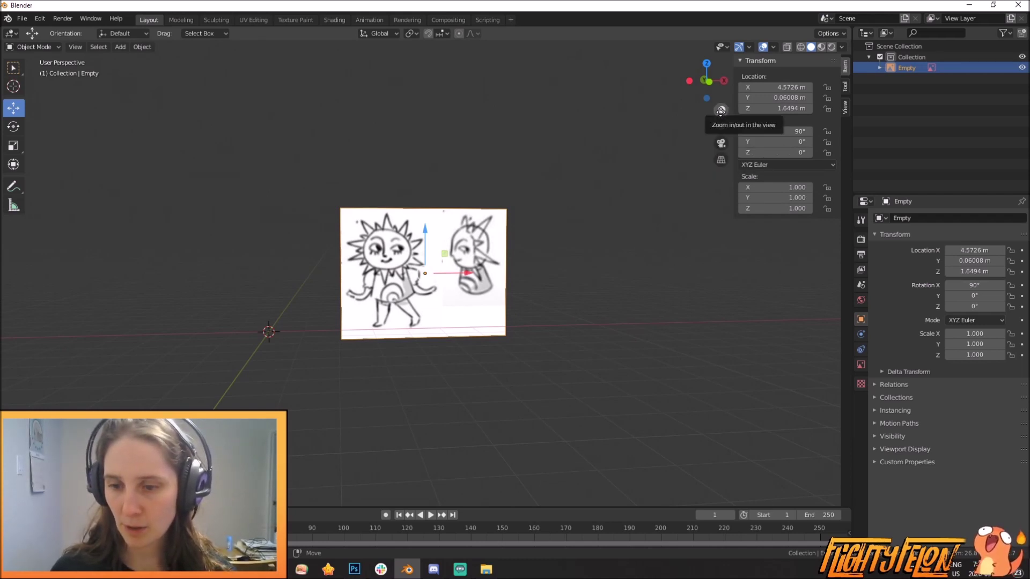
left_click(846, 107)
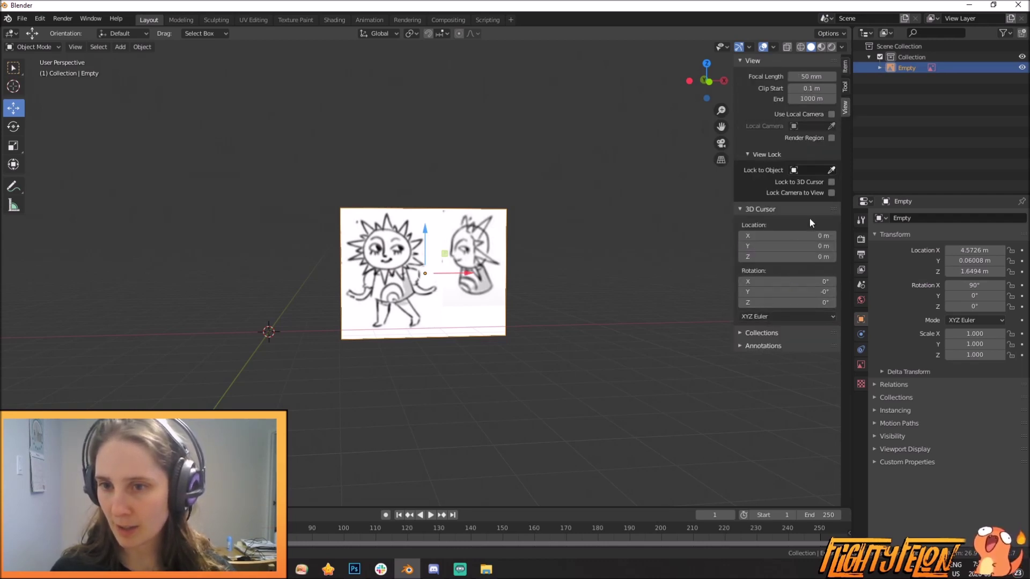
left_click(846, 85)
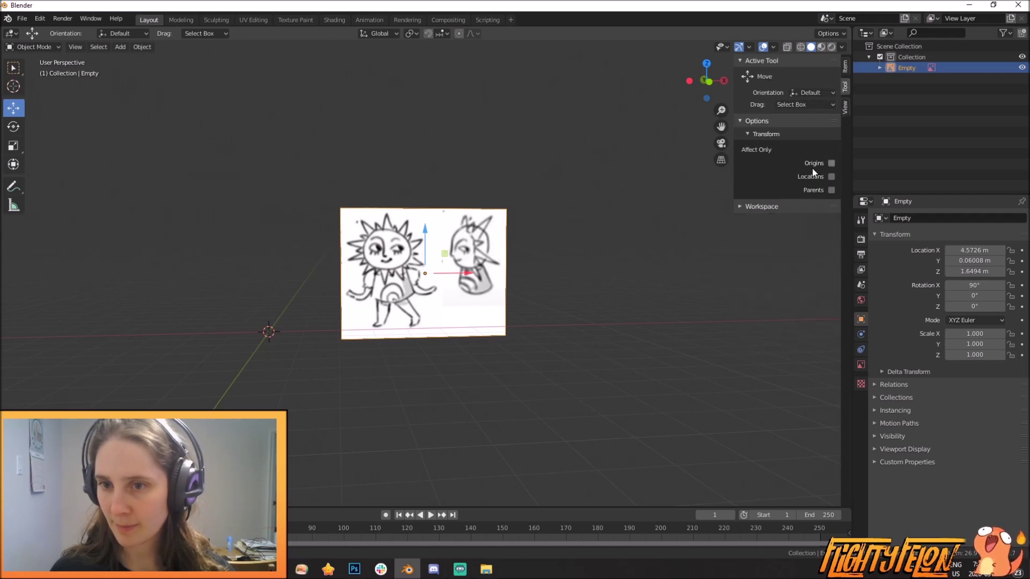
left_click(738, 206)
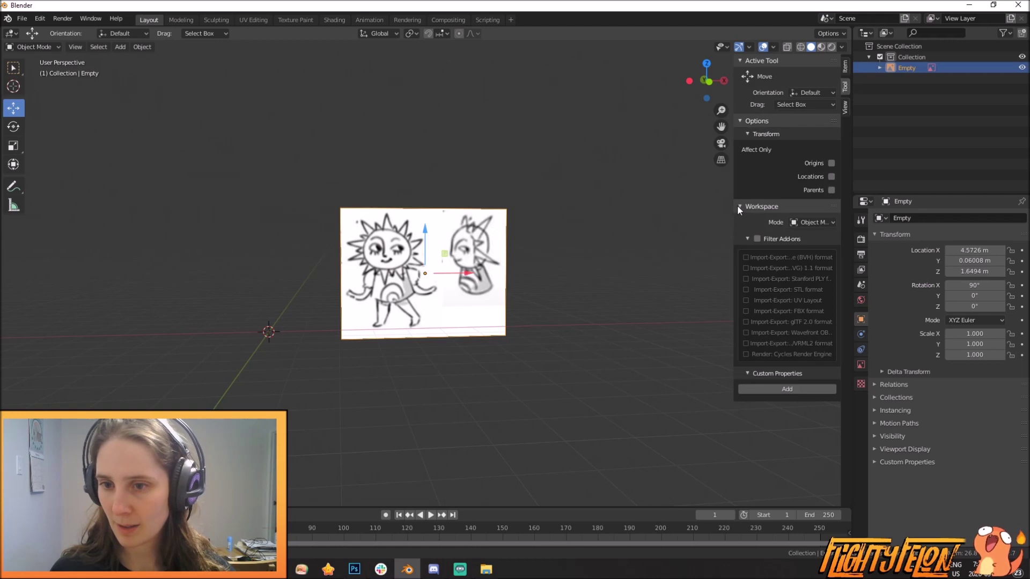
left_click(738, 206)
left_click(844, 65)
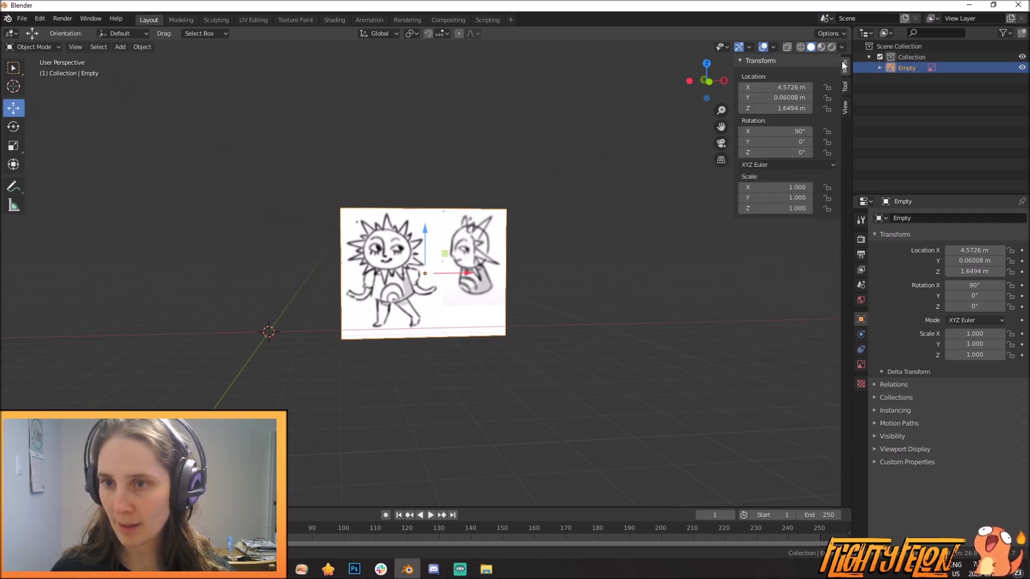
Add a UV sphere mesh at the world origin
middle_click_drag(354, 340, 485, 313)
key("shift+a")
mouse_move(489, 311)
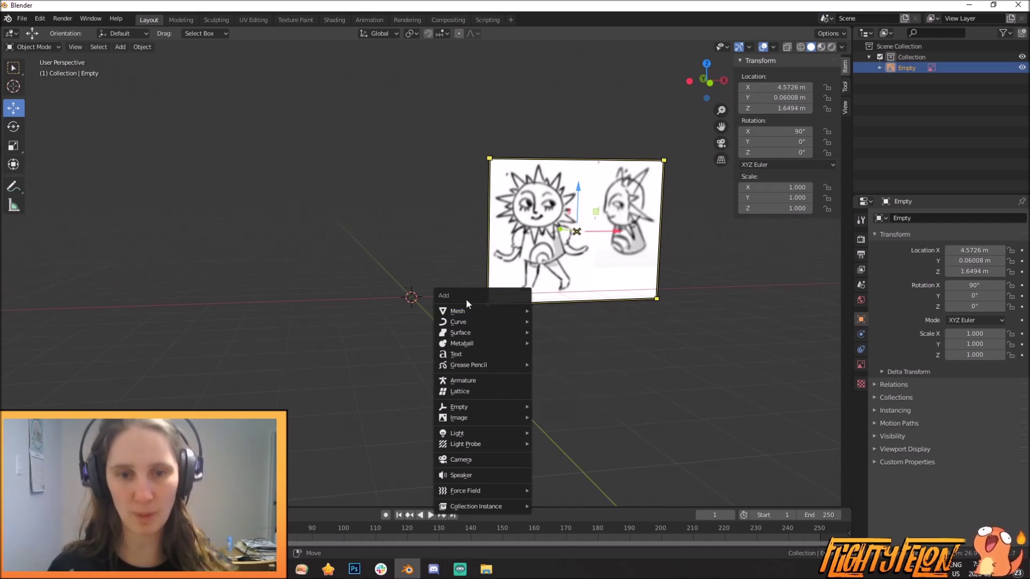
left_click(122, 49)
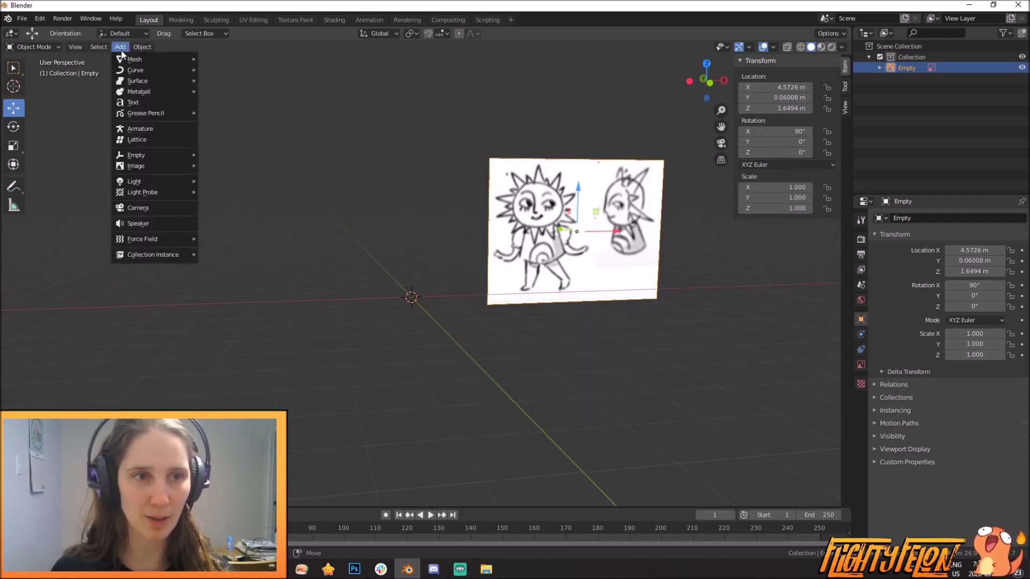
key("shift+a")
mouse_move(378, 245)
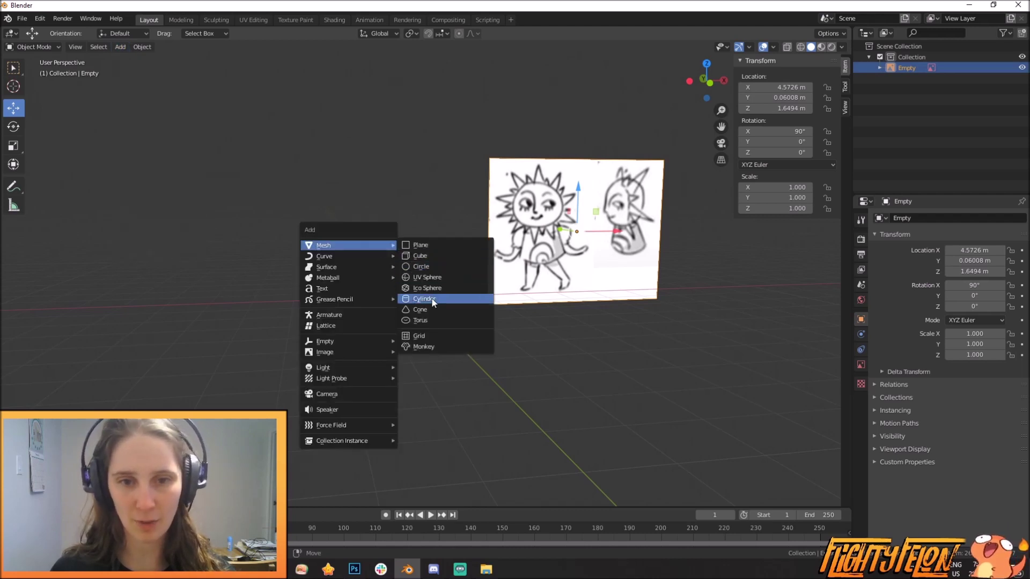
left_click(443, 278)
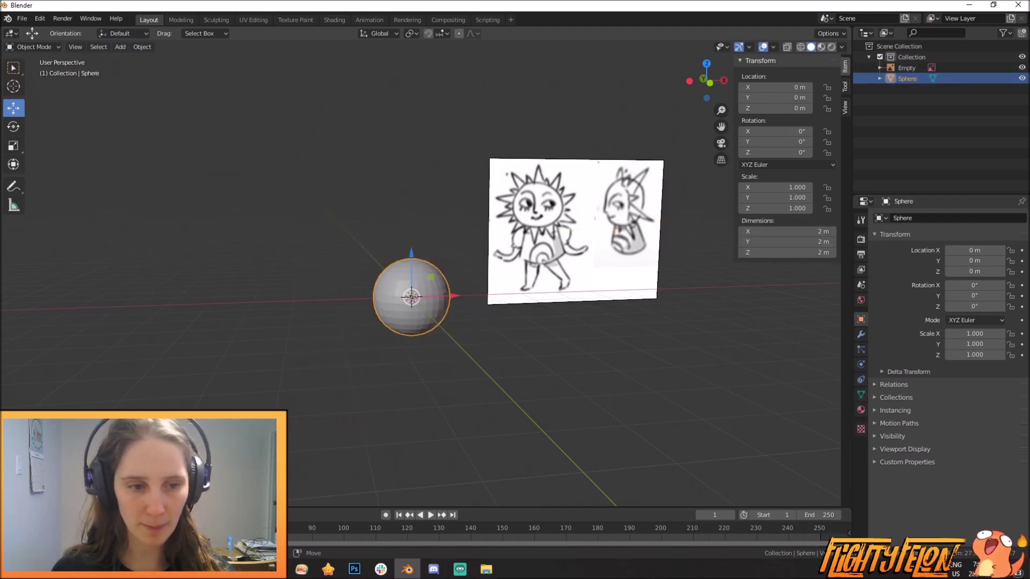
Reduce the new UV sphere's resolution to 16 segments and 8 rings
middle_click_drag(418, 336, 436, 390)
scroll(435, 390, "up", 4)
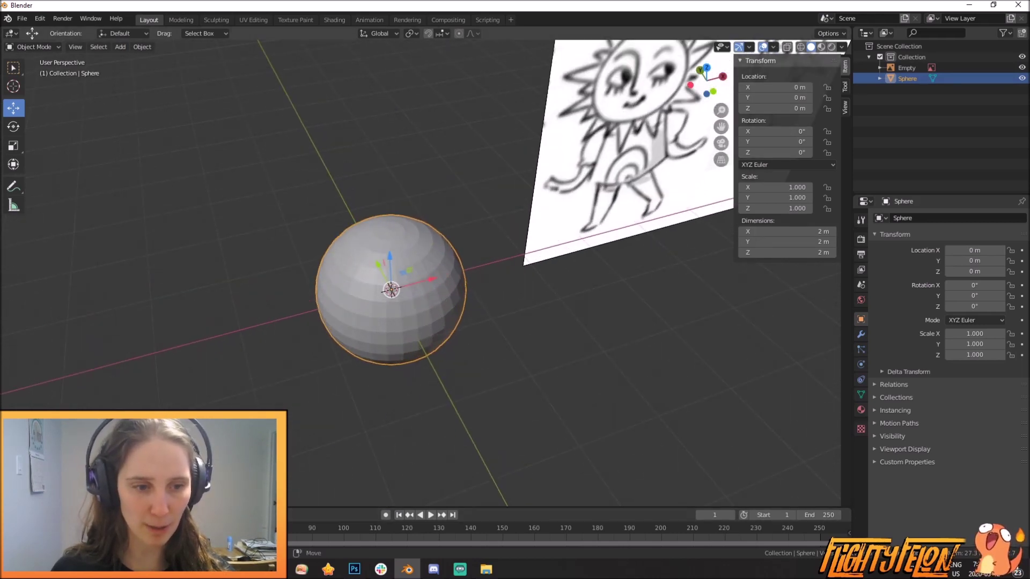
left_click(59, 497)
double_click(113, 380)
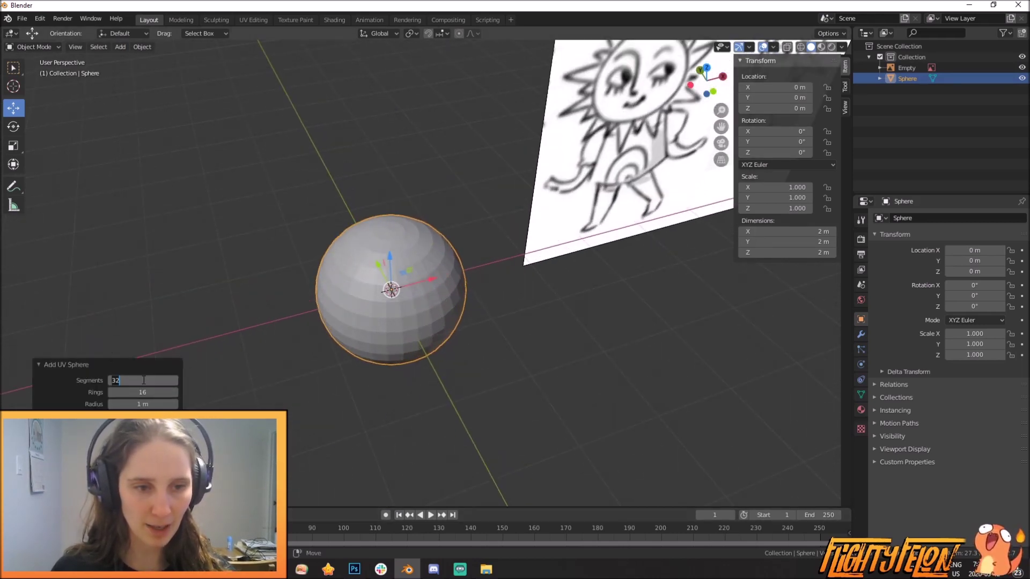
type("16")
key("Tab")
type("8")
key("Return")
scroll(409, 285, "down", 2)
middle_click_drag(412, 293, 405, 329)
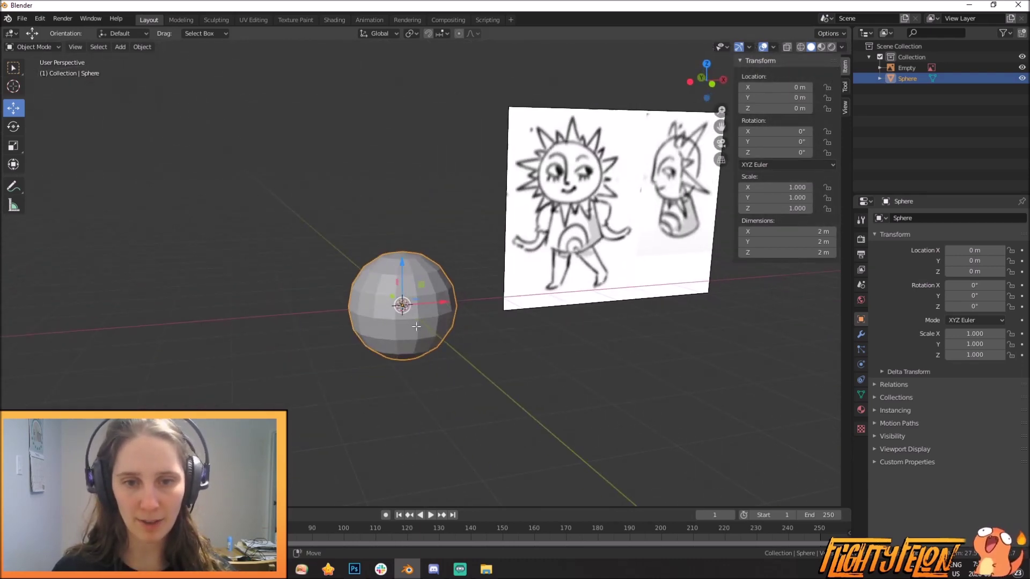
Rotate the sphere's whole mesh 90° about the X axis in Edit Mode and check it in front orthographic view
key("Tab")
key("r")
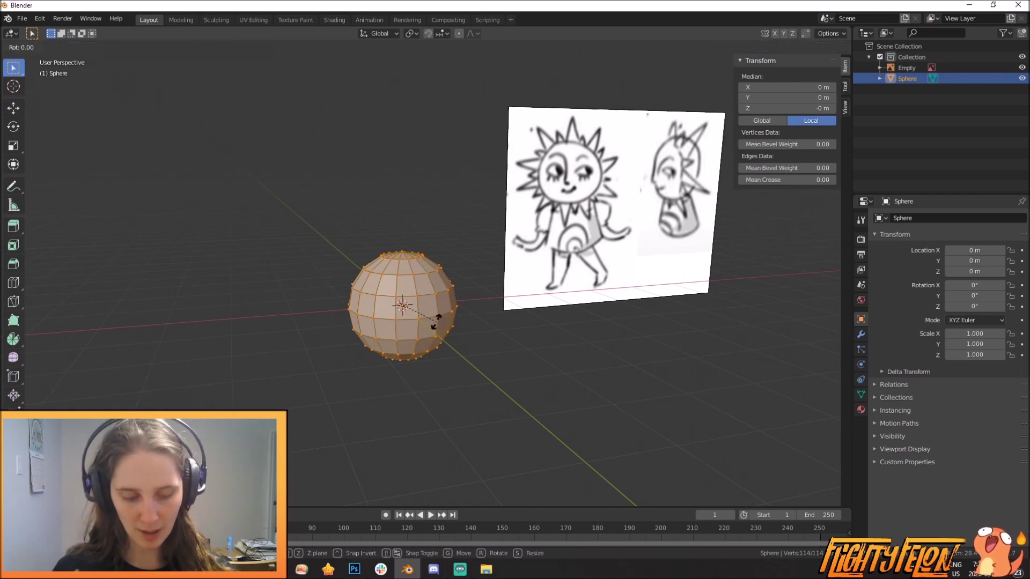
type("x90")
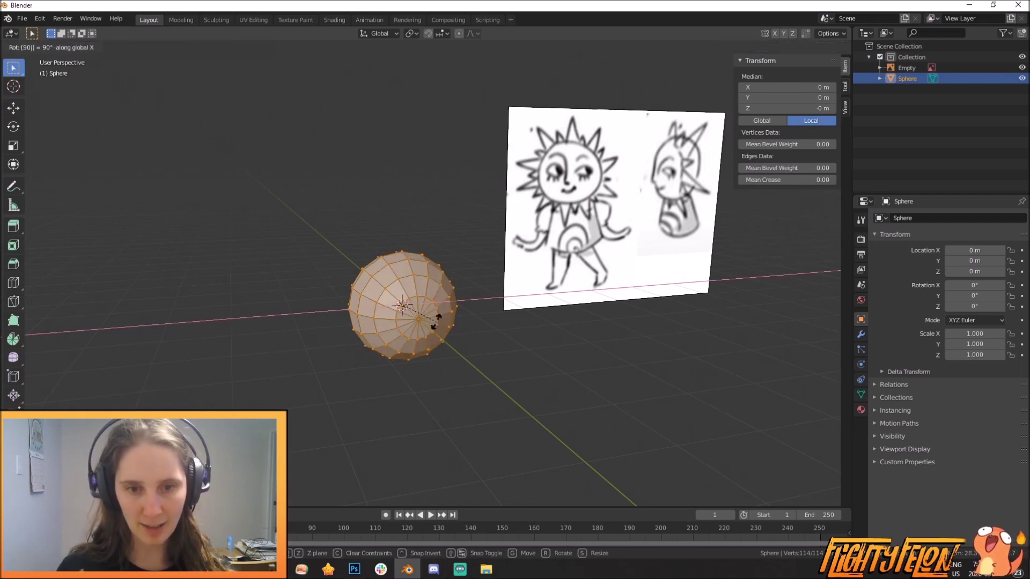
key("Return")
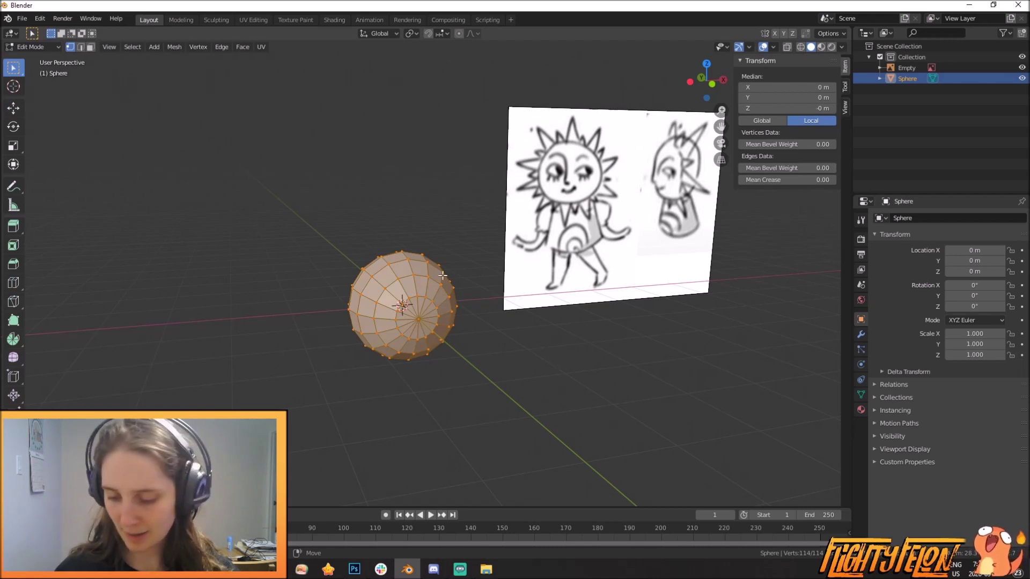
key("KP_1")
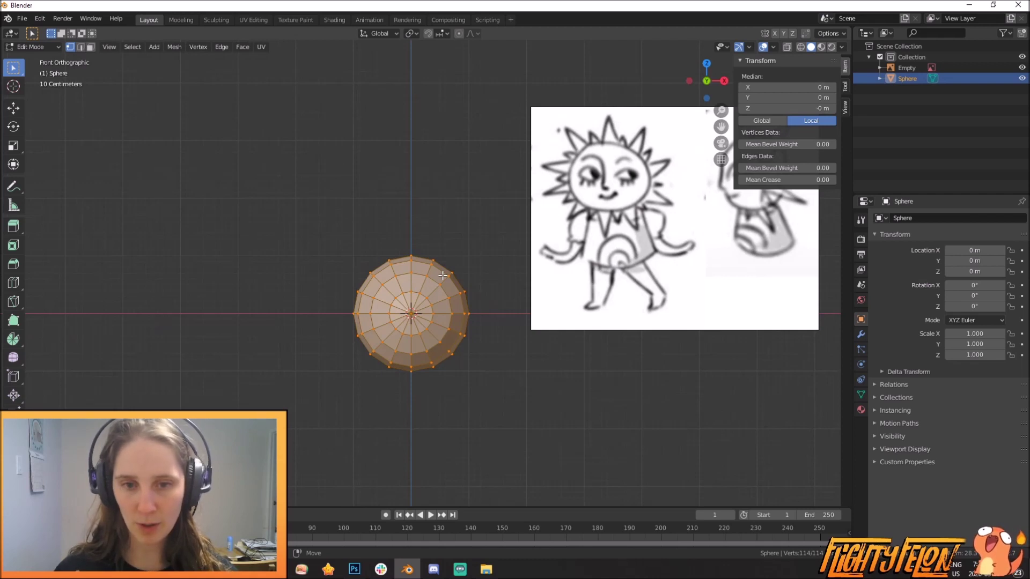
key("KP_5")
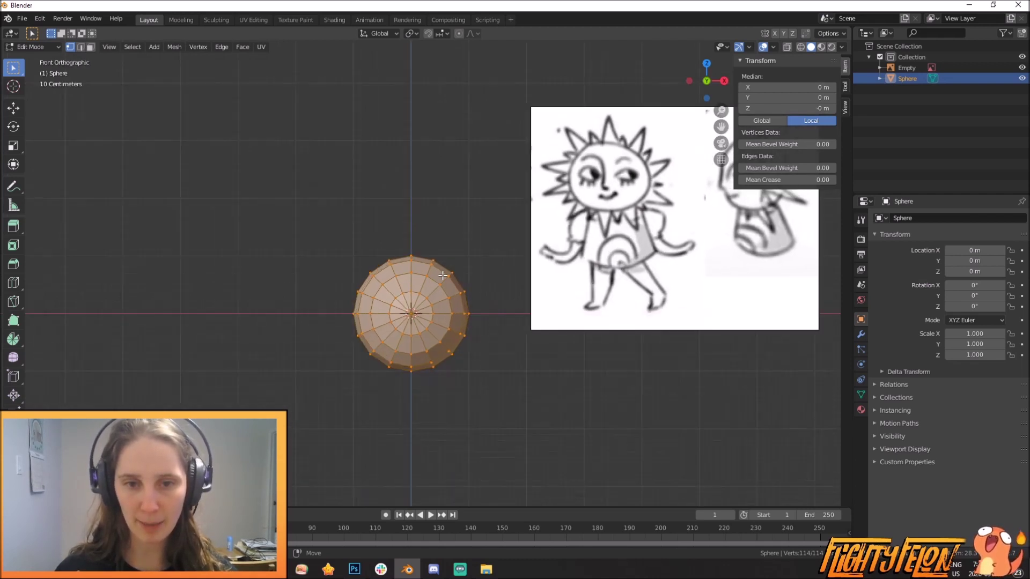
Raise the whole sphere about 2.26 m along the Z axis so it sits at head height
key("KP_5")
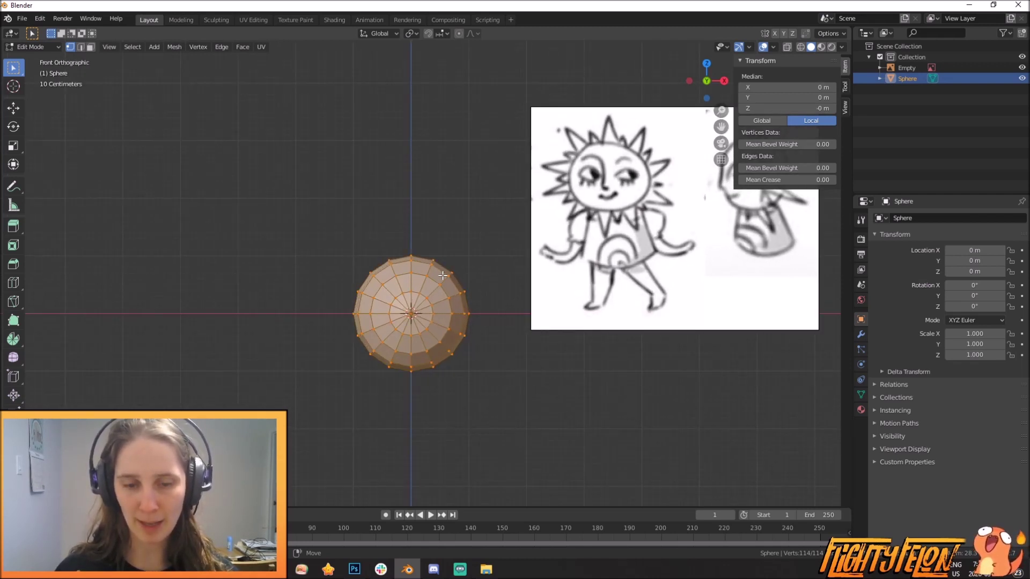
scroll(424, 276, "up", 5)
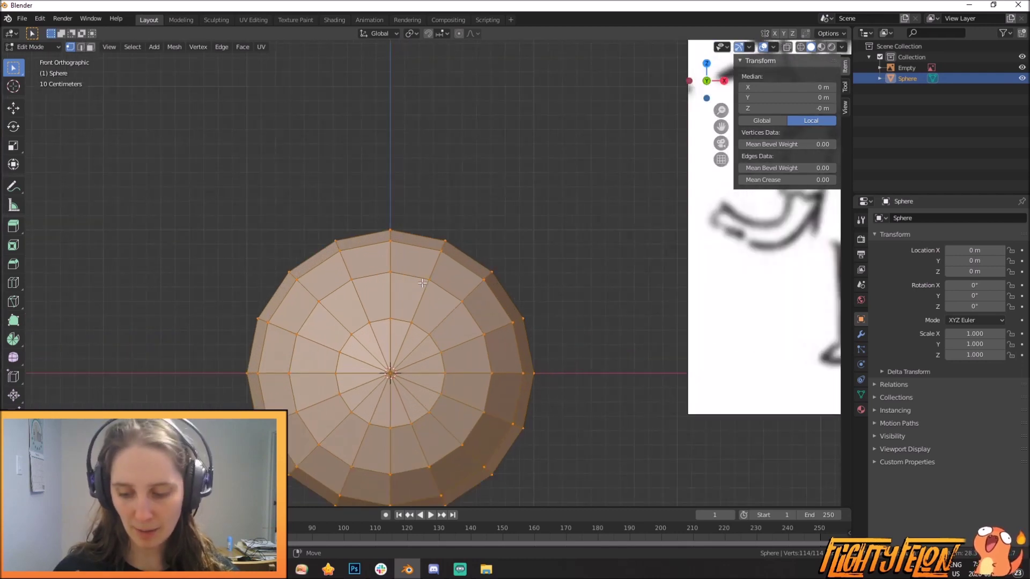
key("KP_5")
key("KP_5")
key("KP_5")
key("KP_5")
scroll(422, 283, "down", 4)
middle_click_drag(515, 292, 510, 366, "shift")
key("g")
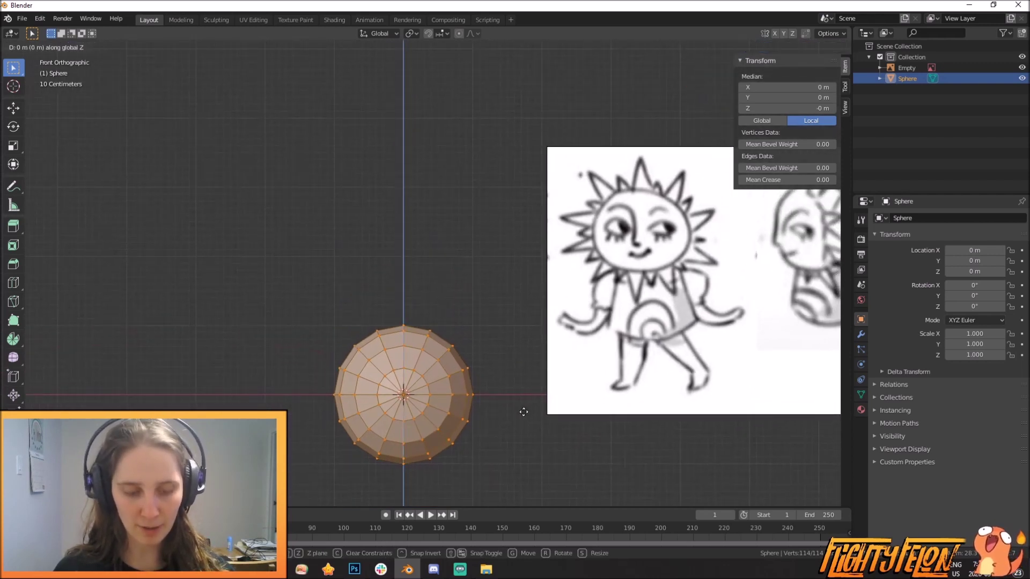
key("z")
left_click(534, 255)
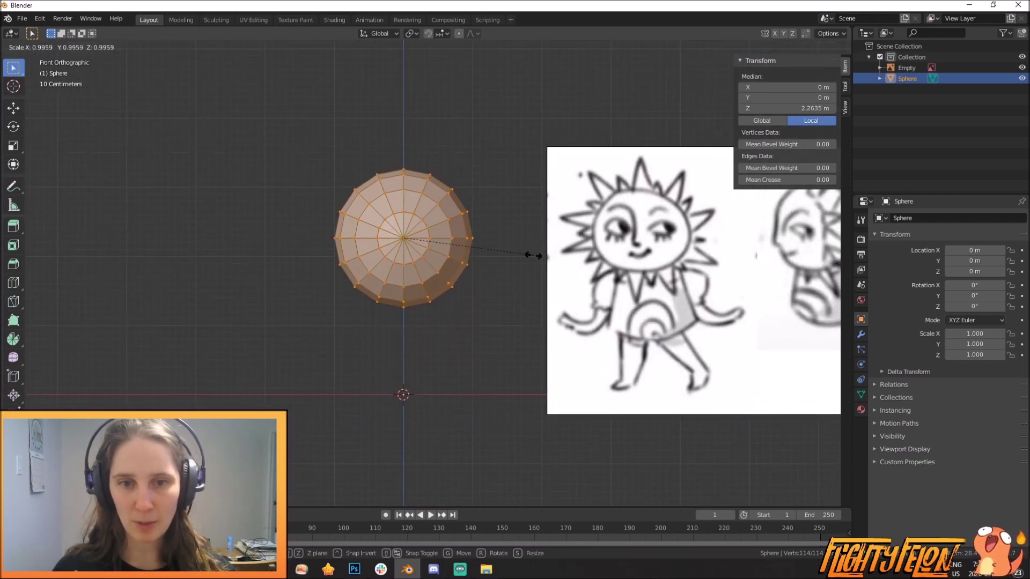
Scale the sphere down uniformly and flatten it along the Y axis to shape the head
key("s")
left_click(504, 251)
middle_click_drag(423, 282, 572, 317)
key("s")
key("y")
left_click(540, 271)
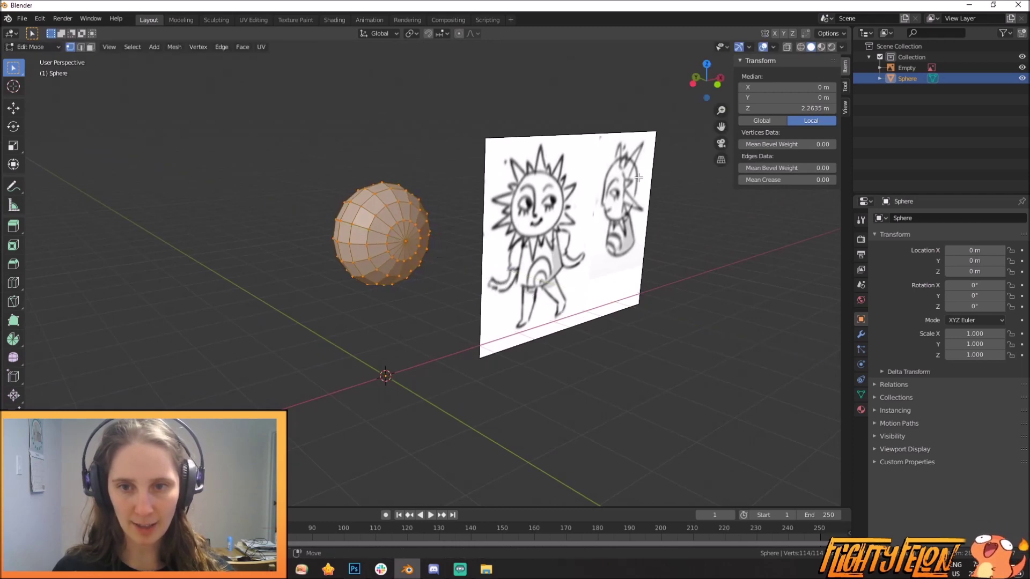
Add a cylinder with 16 vertices at the world origin within the same mesh, working in front view
middle_click_drag(636, 200, 454, 253)
key("KP_1")
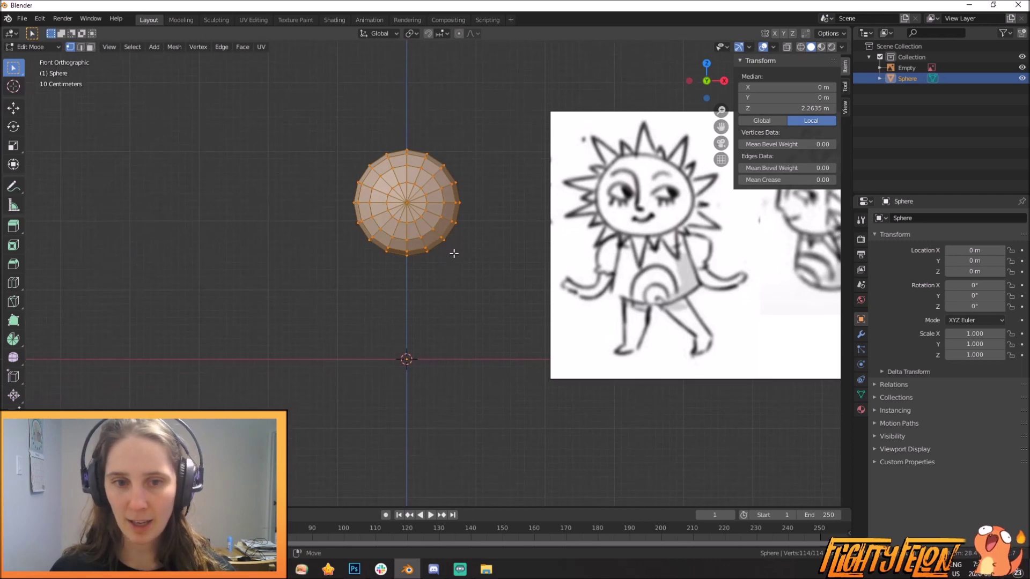
key("shift+a")
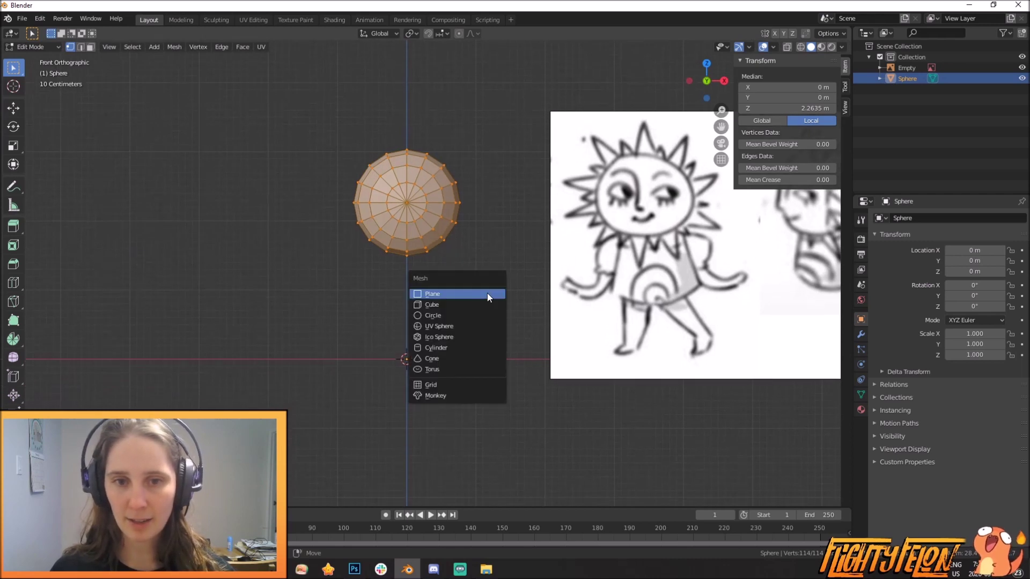
left_click(443, 349)
left_click(145, 366)
type("16")
key("Return")
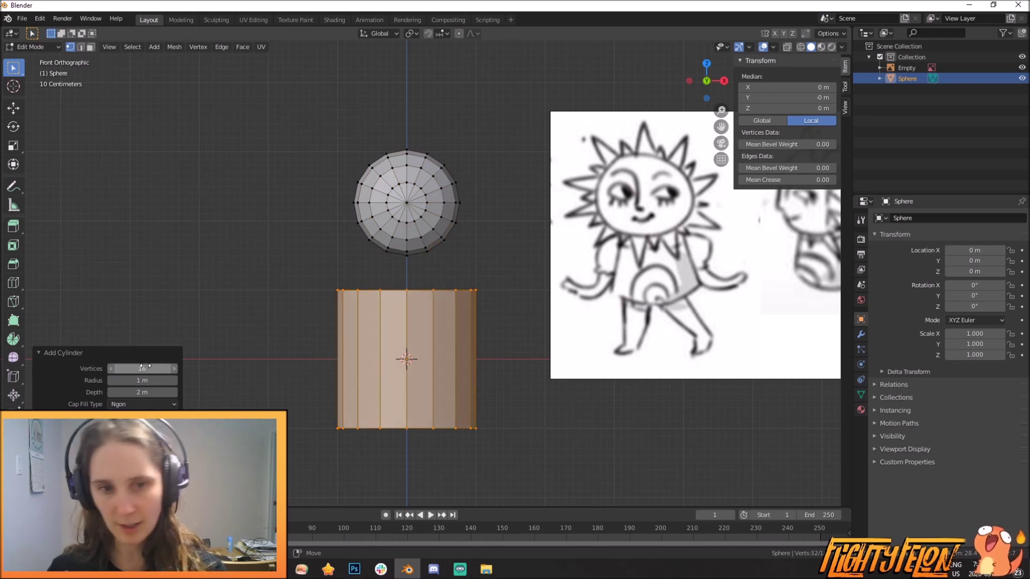
Raise the cylinder about 1.09 m along Z and scale it uniformly to about 0.55 to form the body beneath the head
key("g")
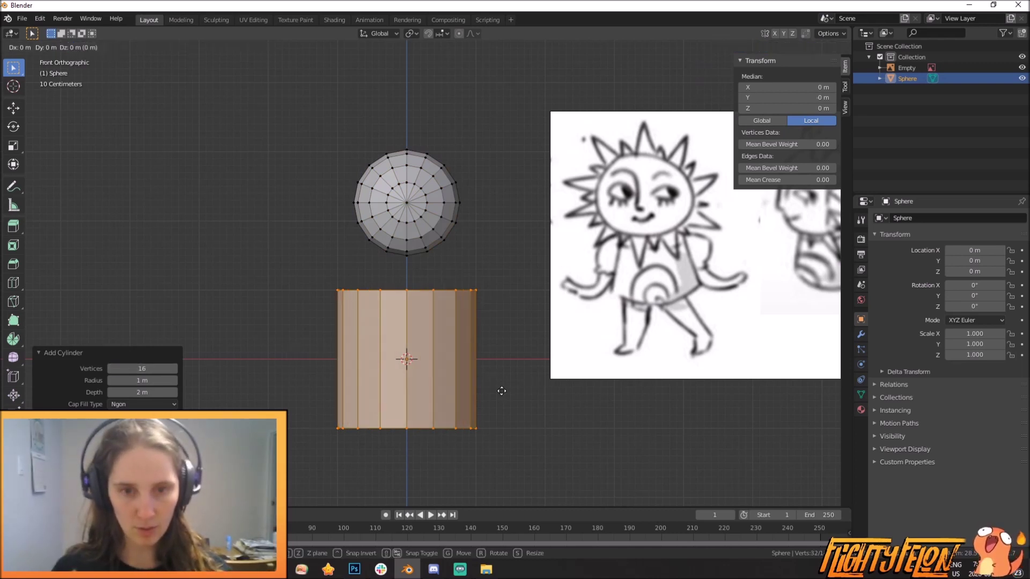
key("z")
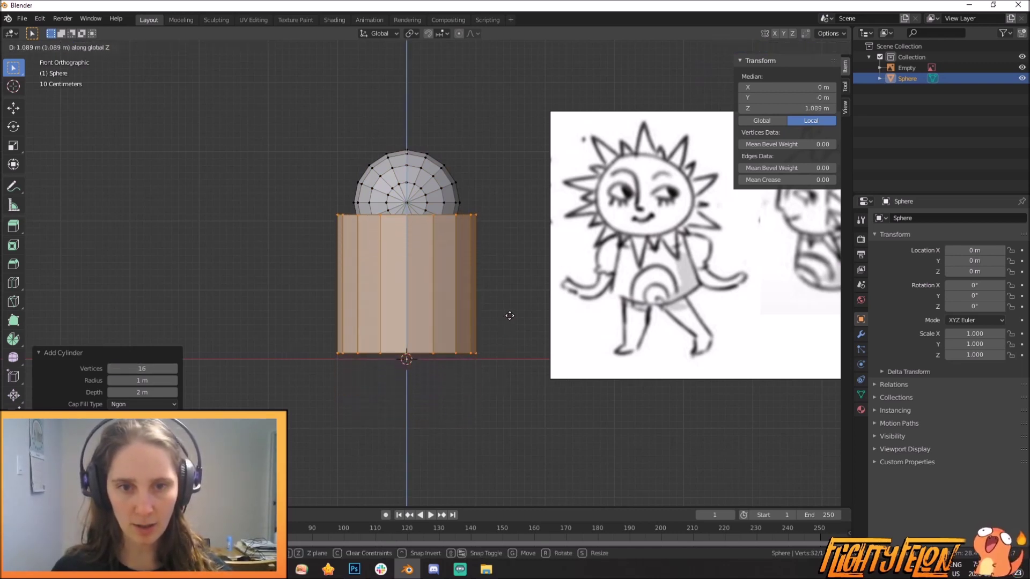
left_click(510, 316)
key("s")
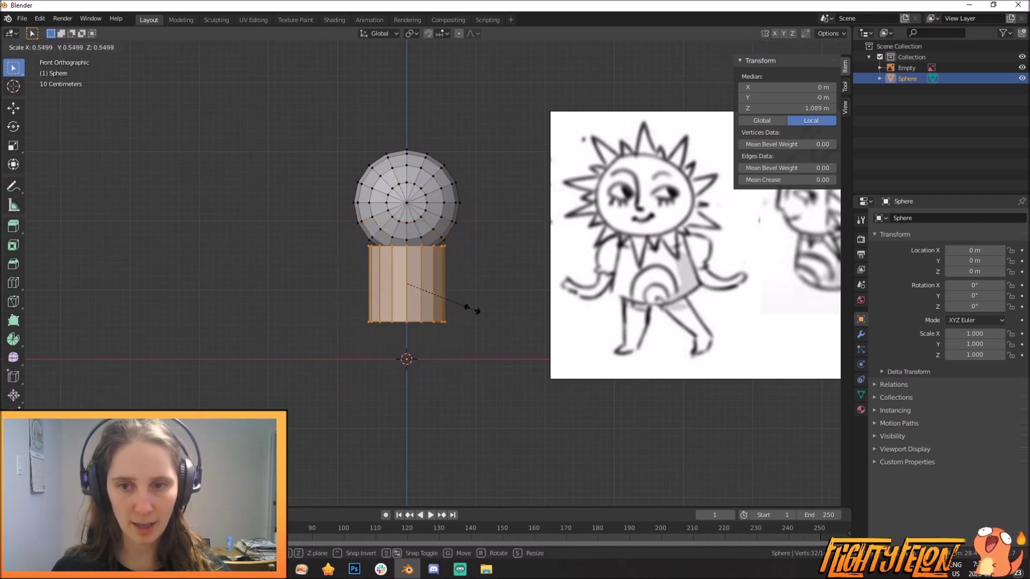
left_click(474, 309)
Delete the cylinder's top and bottom cap faces, and switch to edge selection
middle_click_drag(473, 309, 403, 284)
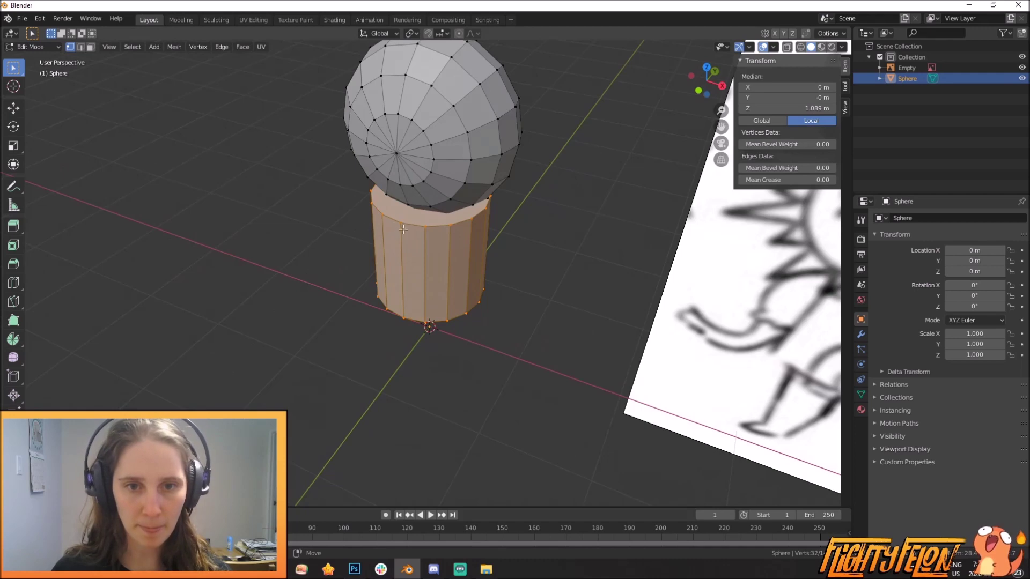
left_click(90, 47)
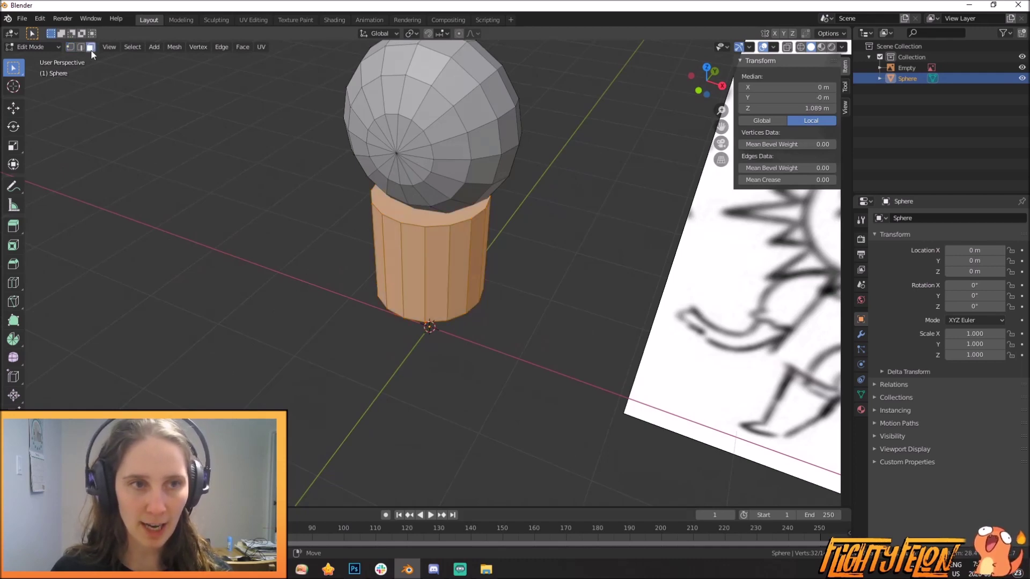
middle_click_drag(340, 210, 353, 204)
scroll(375, 189, "up", 2)
left_click(402, 174)
mouse_move(444, 228)
middle_mouse_down()
mouse_move(500, 217)
mouse_move(433, 217)
middle_mouse_up()
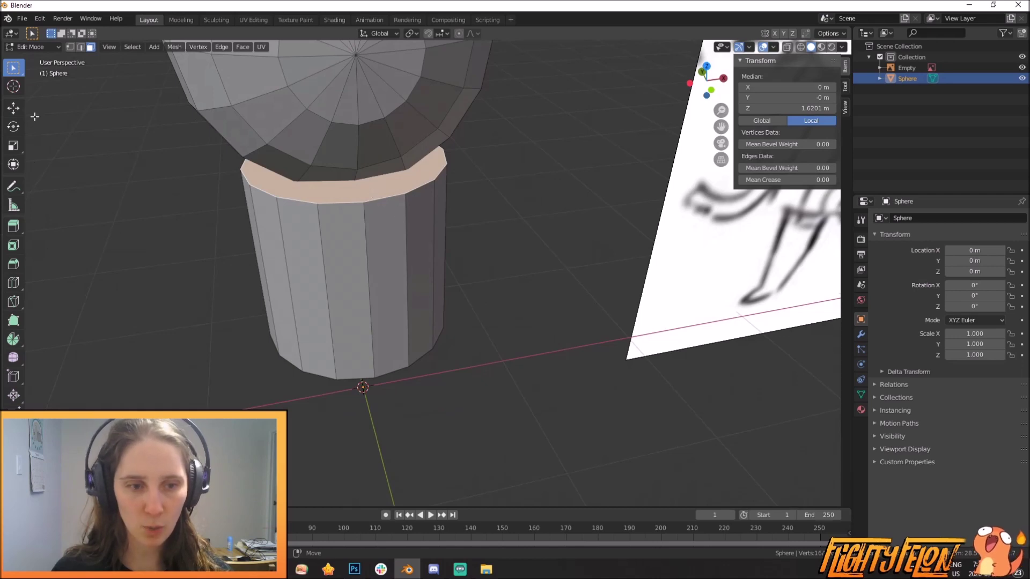
left_click(70, 47)
mouse_move(373, 230)
middle_mouse_down()
mouse_move(350, 166)
mouse_move(420, 317)
mouse_move(438, 186)
mouse_move(368, 225)
middle_mouse_up()
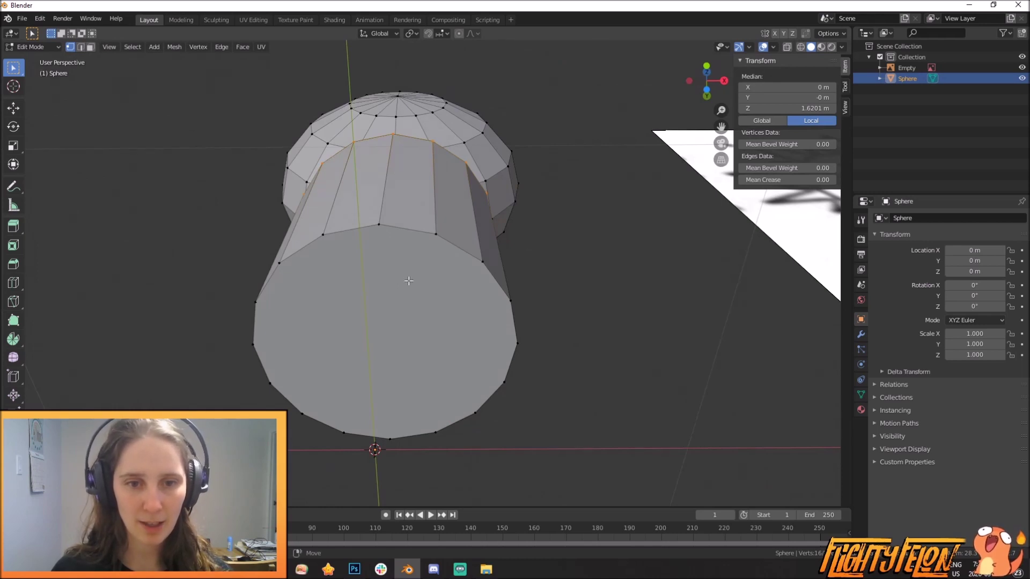
middle_click_drag(400, 295, 348, 288)
left_click(90, 47)
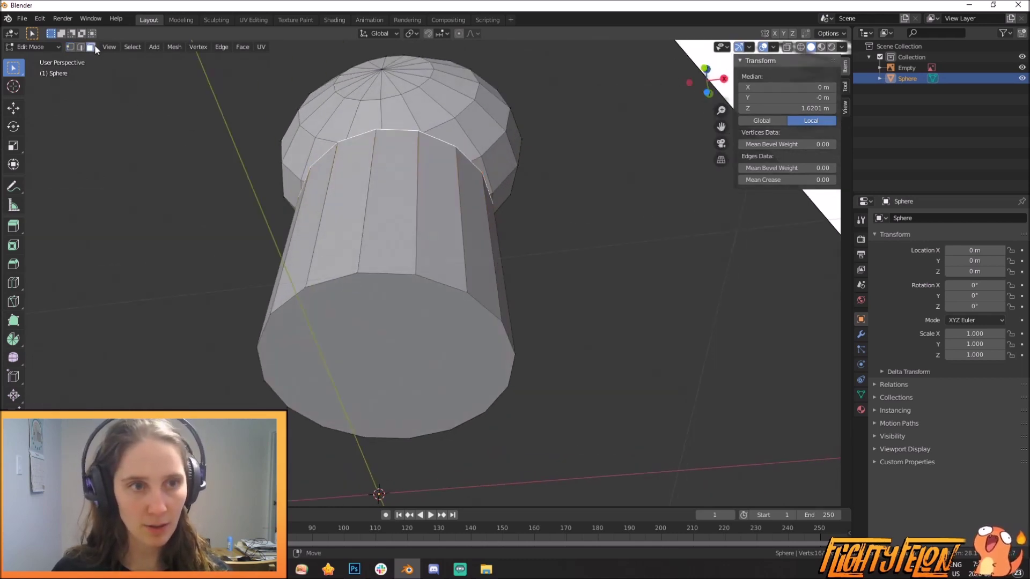
left_click(408, 344)
middle_click_drag(408, 343, 394, 214)
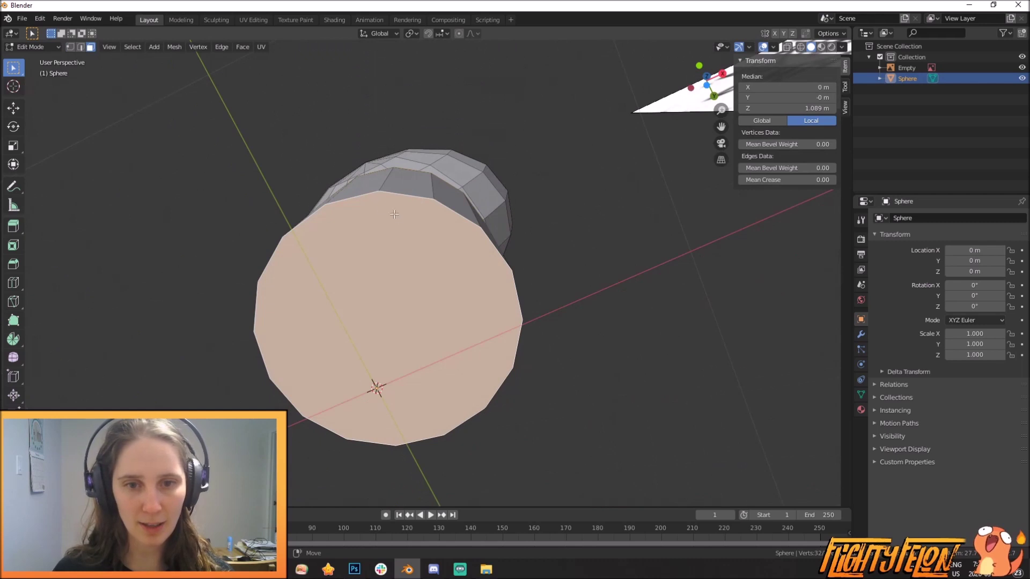
middle_click_drag(413, 376, 487, 319)
key("x")
left_click(460, 363)
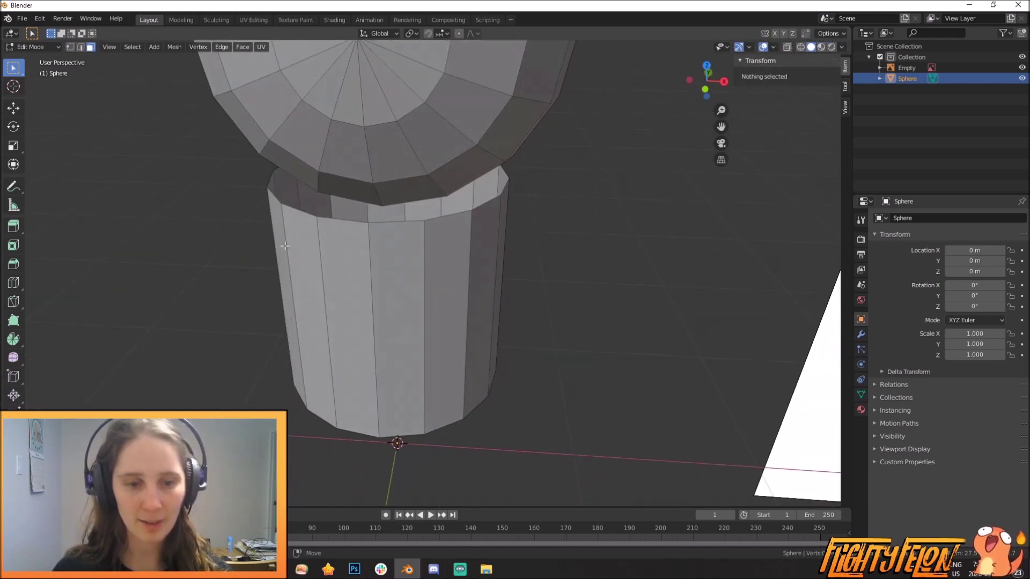
left_click(80, 48)
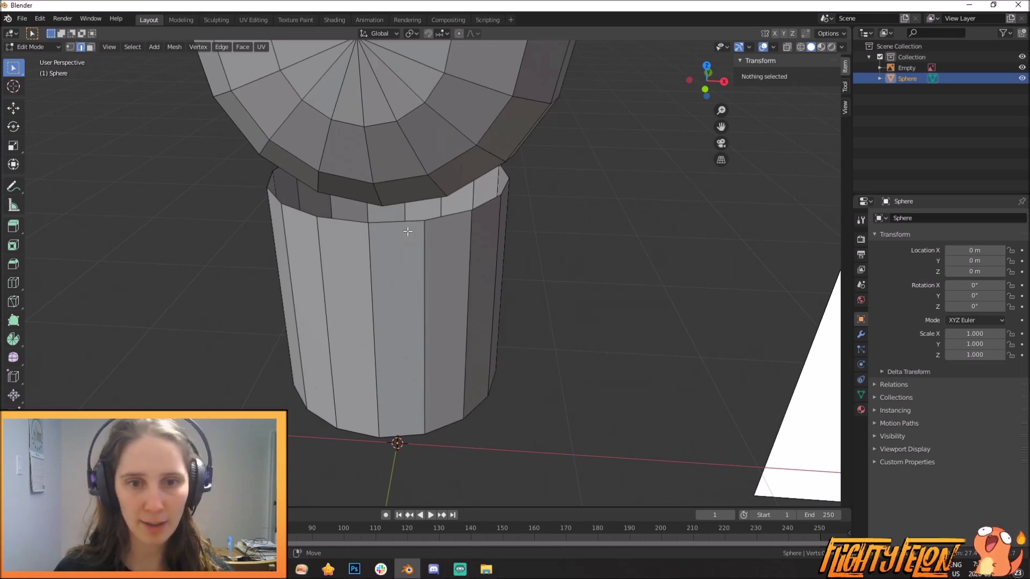
left_click(397, 221)
left_click(452, 219, "shift")
middle_click_drag(488, 209, 400, 154)
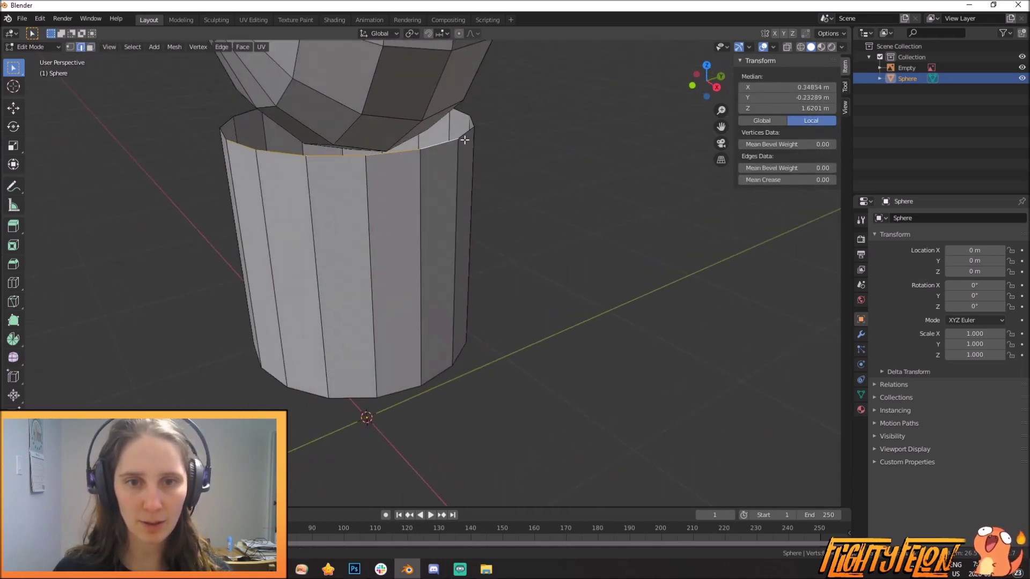
key("a")
key("alt+a")
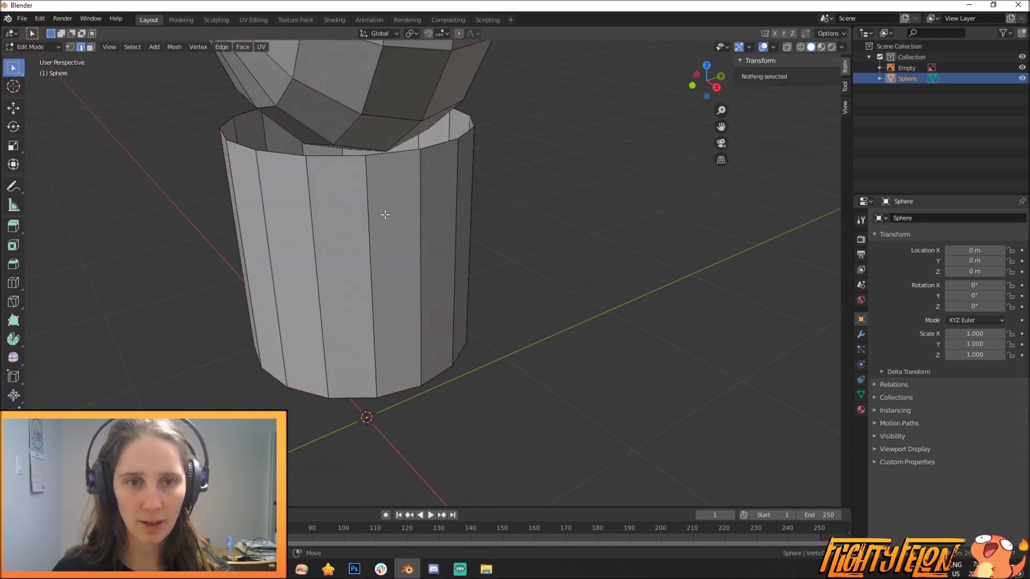
Select the cylinder's open top edge loop and scale it to about 0.5 to taper the body toward the head
middle_click_drag(384, 214, 338, 203)
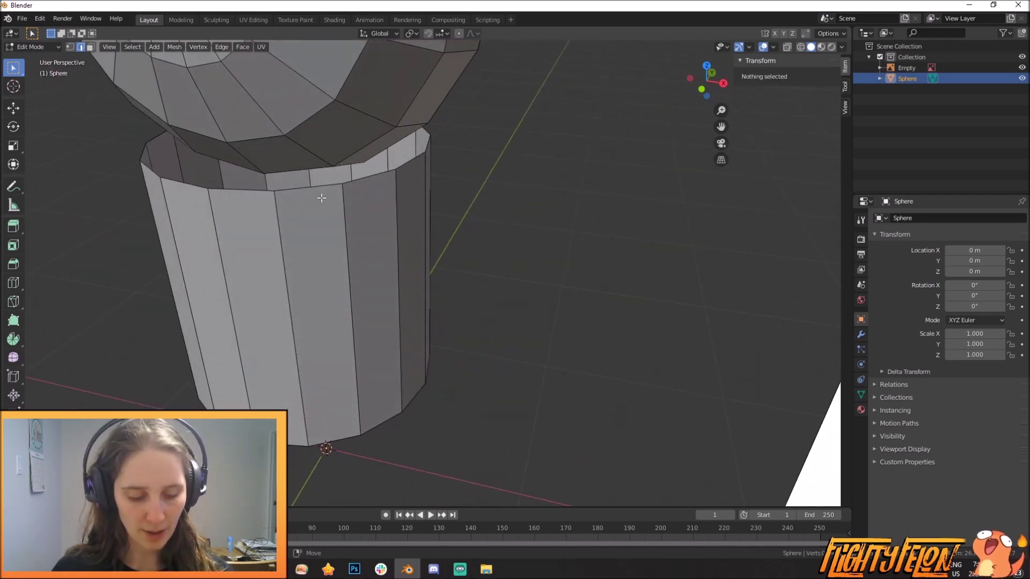
left_click(316, 192, "alt")
middle_click_drag(317, 194, 550, 197)
scroll(549, 198, "down", 3)
middle_click_drag(644, 257, 577, 309)
key("s")
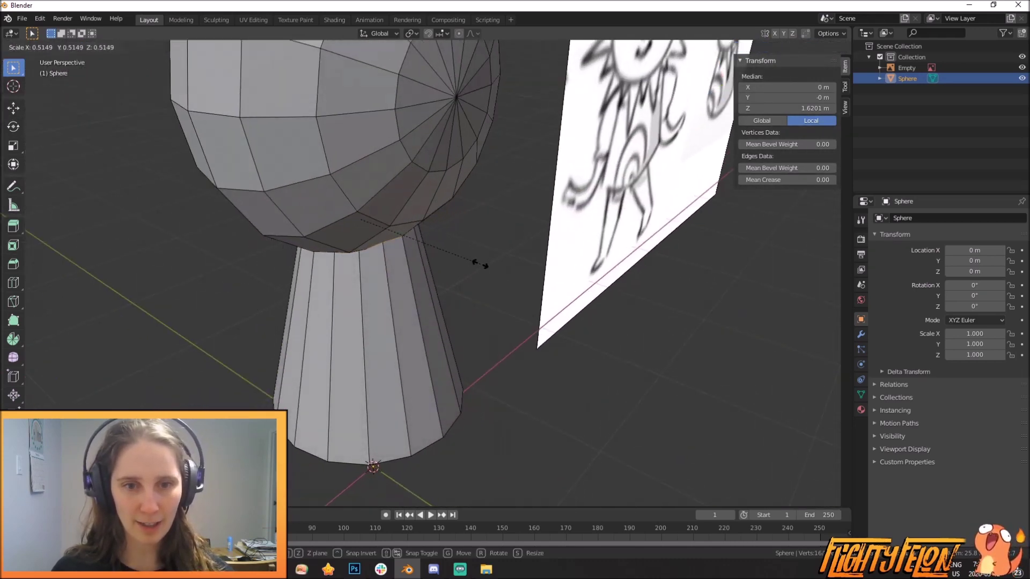
left_click(485, 262)
Widen the body's top edge loop along the X axis and raise it about 0.06 m along Z
middle_click_drag(485, 262, 522, 246)
middle_click_drag(628, 239, 472, 265)
middle_click_drag(624, 247, 658, 244)
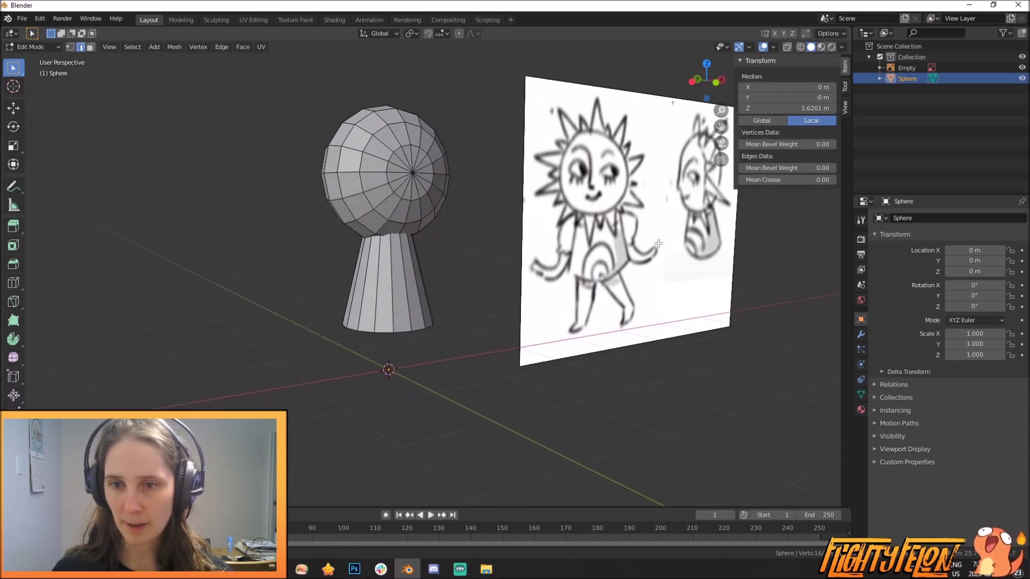
middle_click_drag(564, 304, 452, 255)
key("s")
key("x")
left_click(546, 273)
key("g")
key("z")
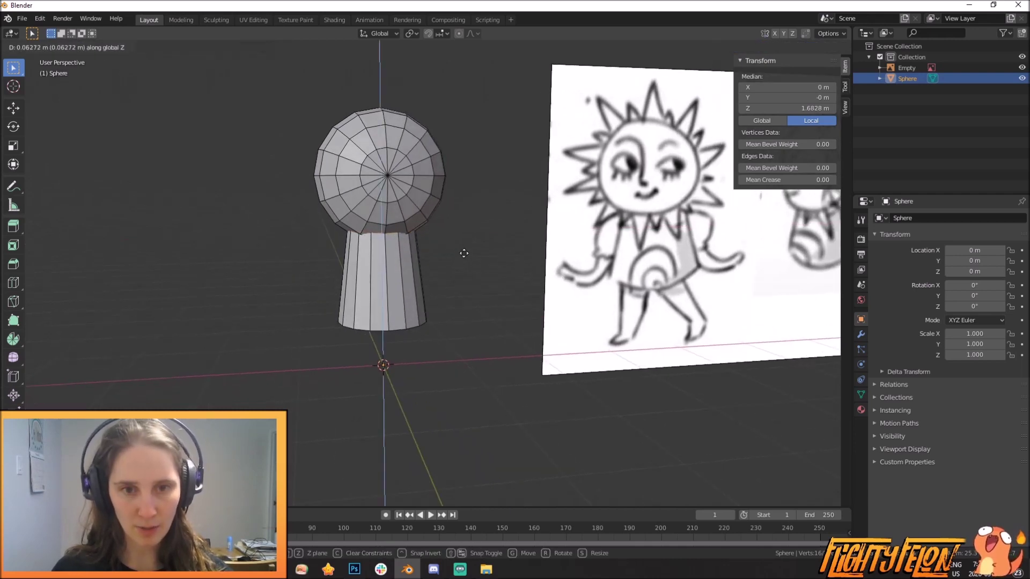
left_click(459, 250)
Select only the linked head sphere, move it about -0.04 m along the Y axis, and clear the selection
middle_click_drag(458, 250, 472, 232)
key("a")
key("alt+a")
key("l")
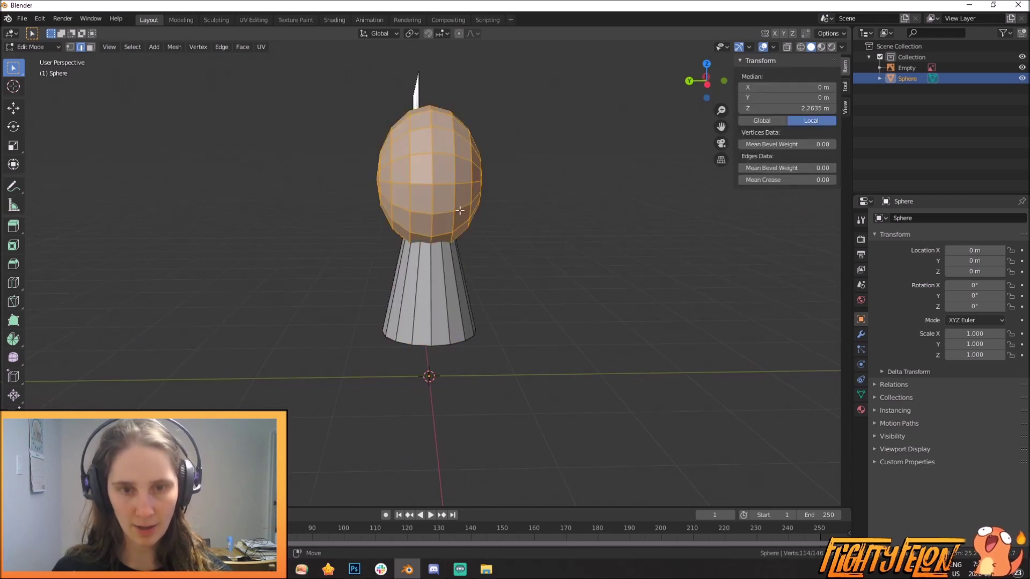
key("g")
key("y")
left_click(480, 218)
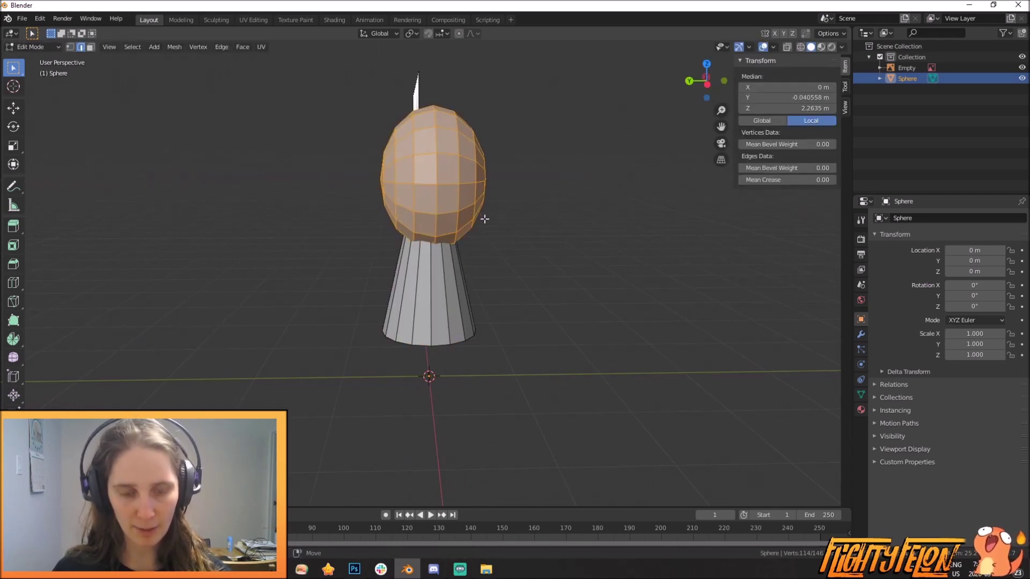
key("a")
key("alt+a")
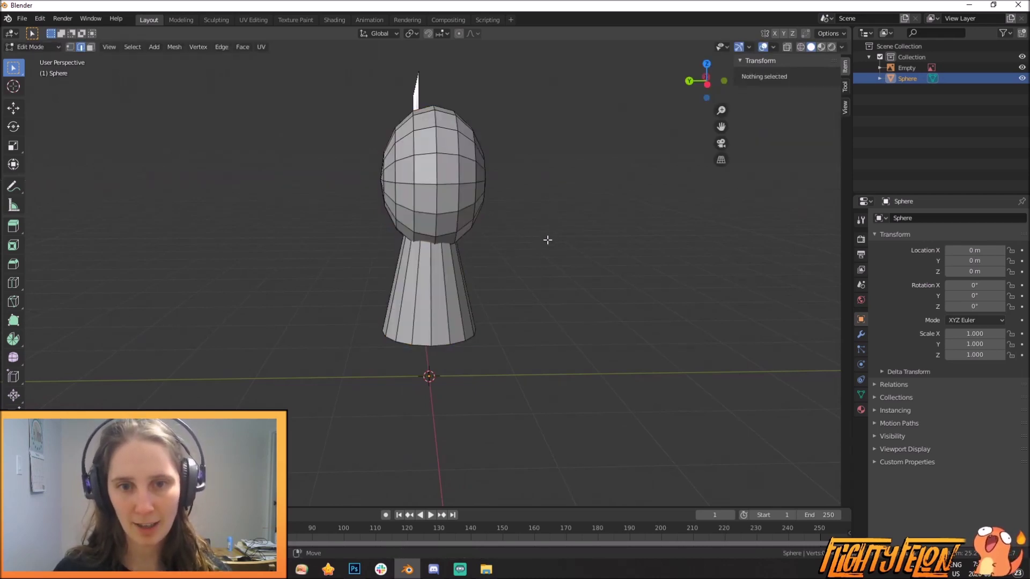
middle_click_drag(549, 237, 444, 238)
key("a")
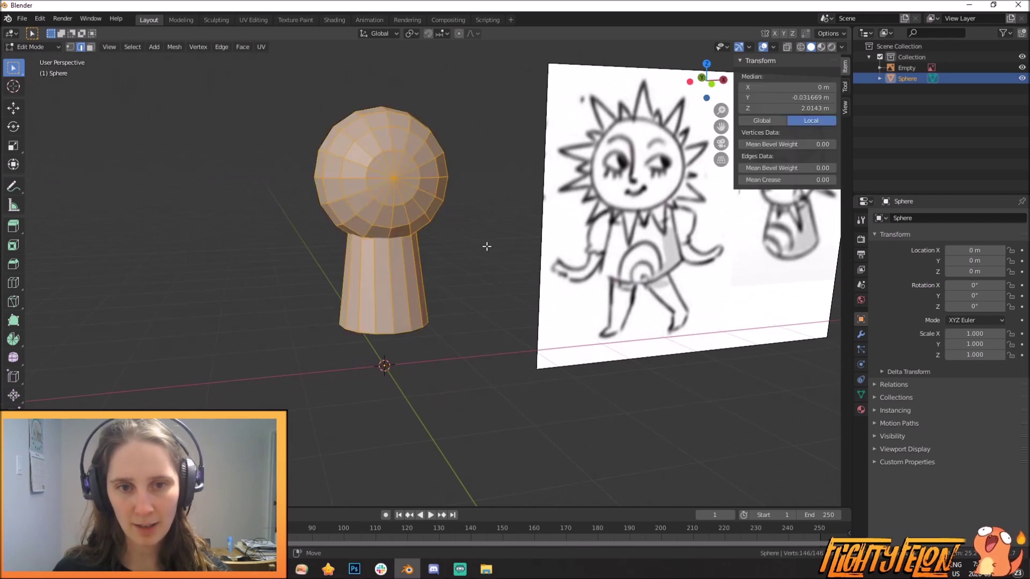
key("alt+a")
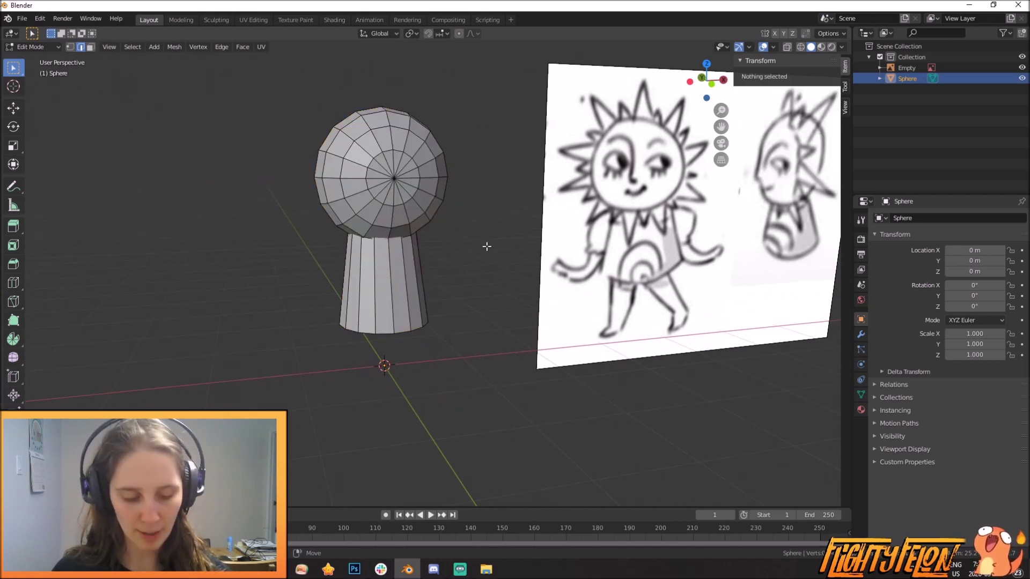
key("a")
key("alt+a")
middle_click_drag(487, 244, 461, 259)
scroll(461, 259, "up", 2)
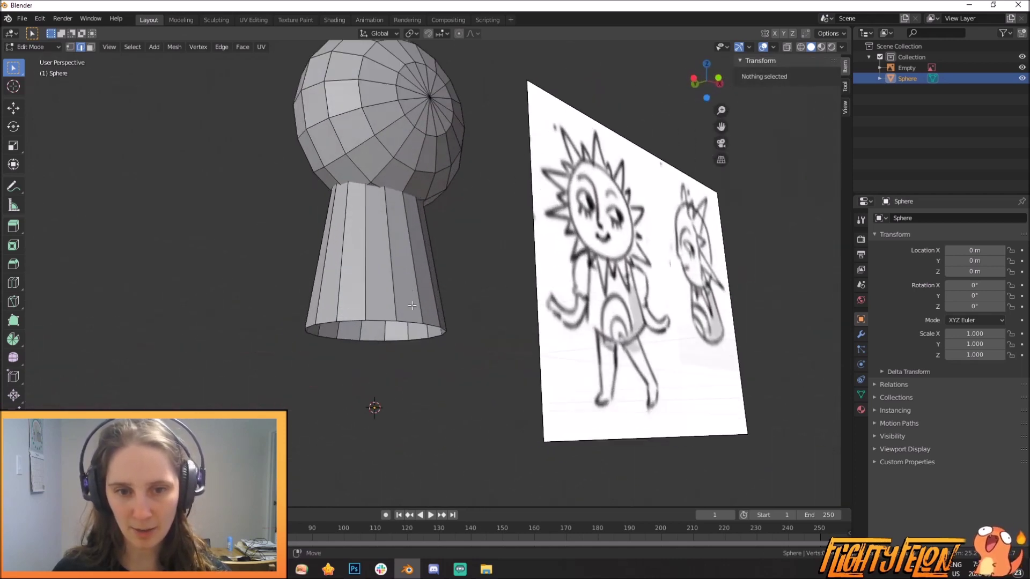
left_click(411, 316, "alt")
middle_click_drag(411, 316, 510, 299)
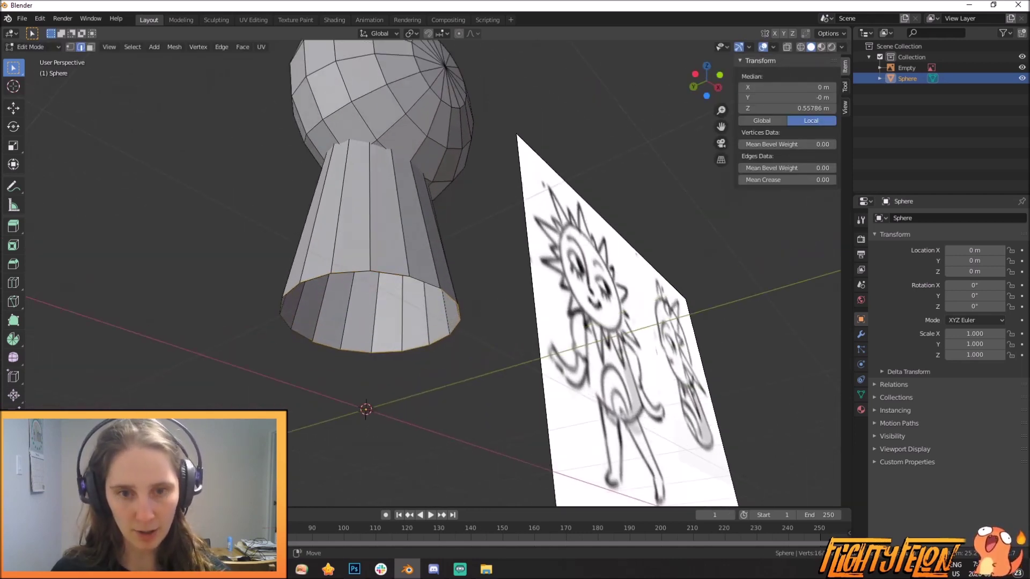
key("s")
key("Escape")
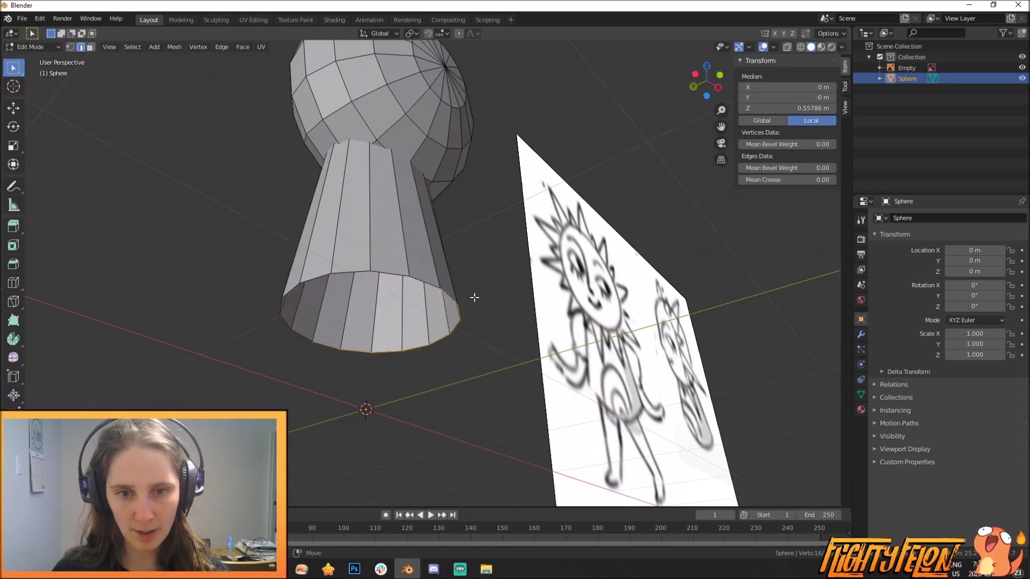
middle_click_drag(507, 294, 511, 294)
key("g")
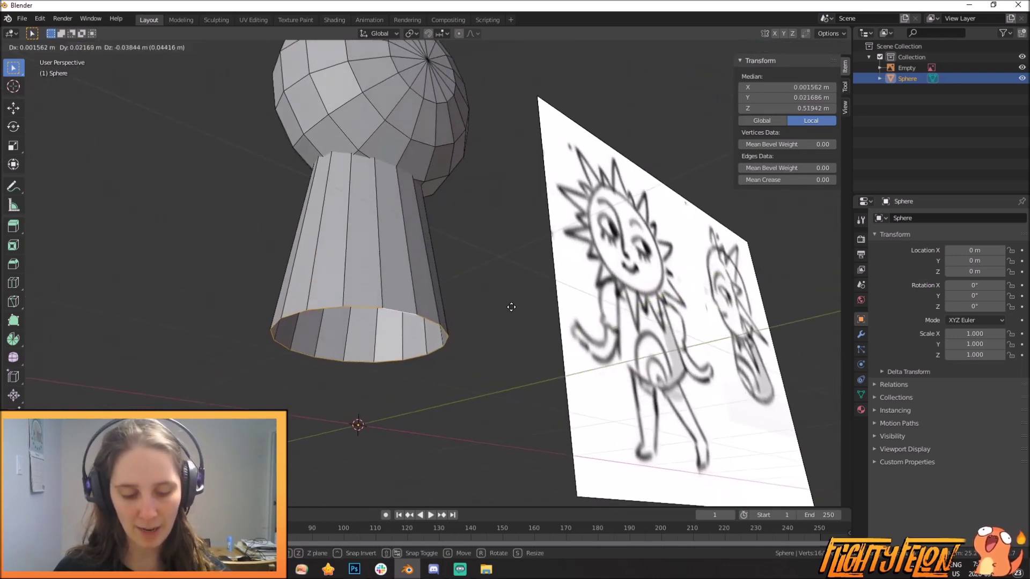
key("Escape")
key("a")
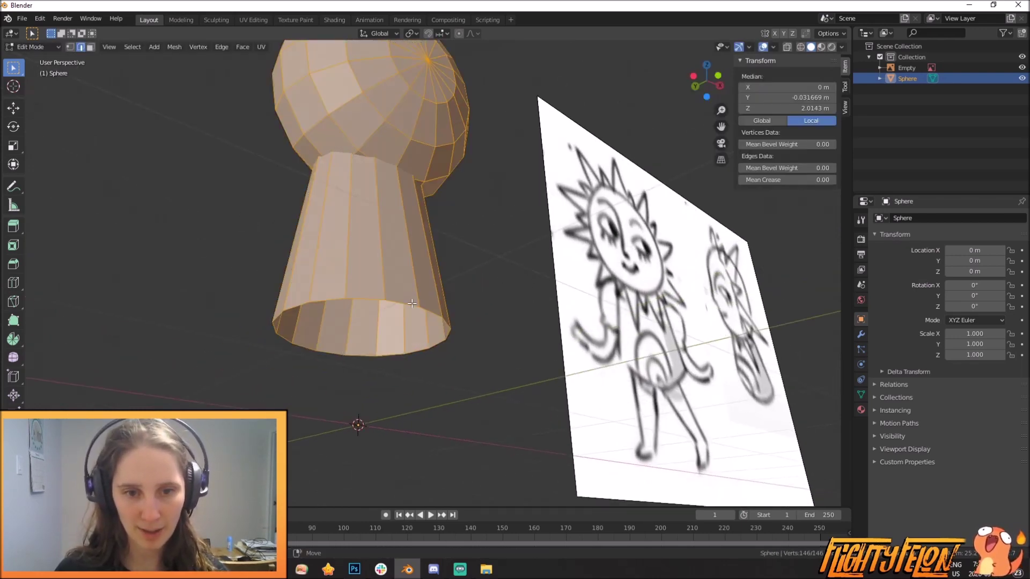
Extrude the body's open bottom edge loop and scale it inward to form a flat rim
key("alt+a")
left_click(406, 298, "alt")
middle_click_drag(406, 298, 452, 282)
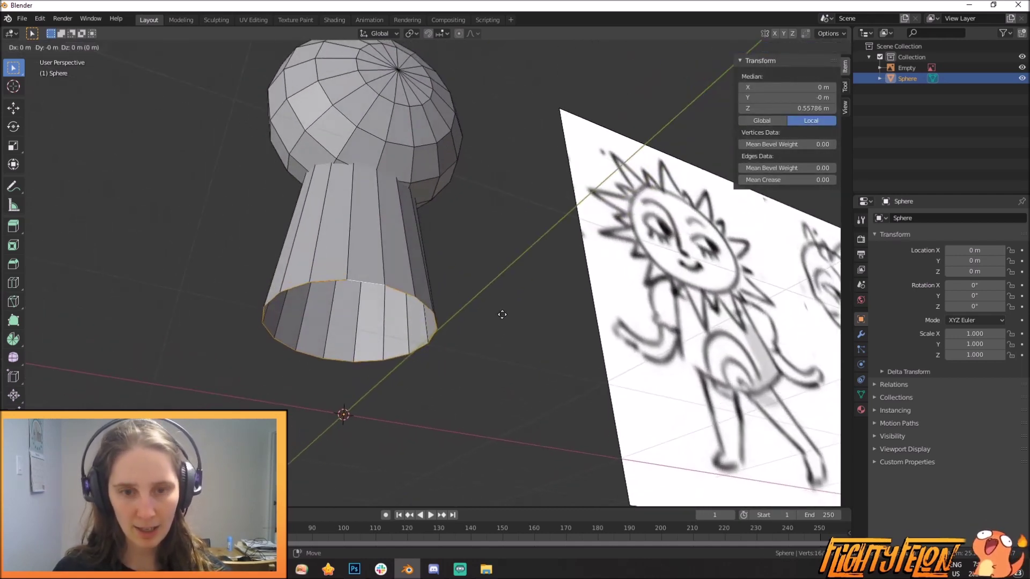
middle_click_drag(518, 322, 617, 352)
scroll(616, 352, "up", 4)
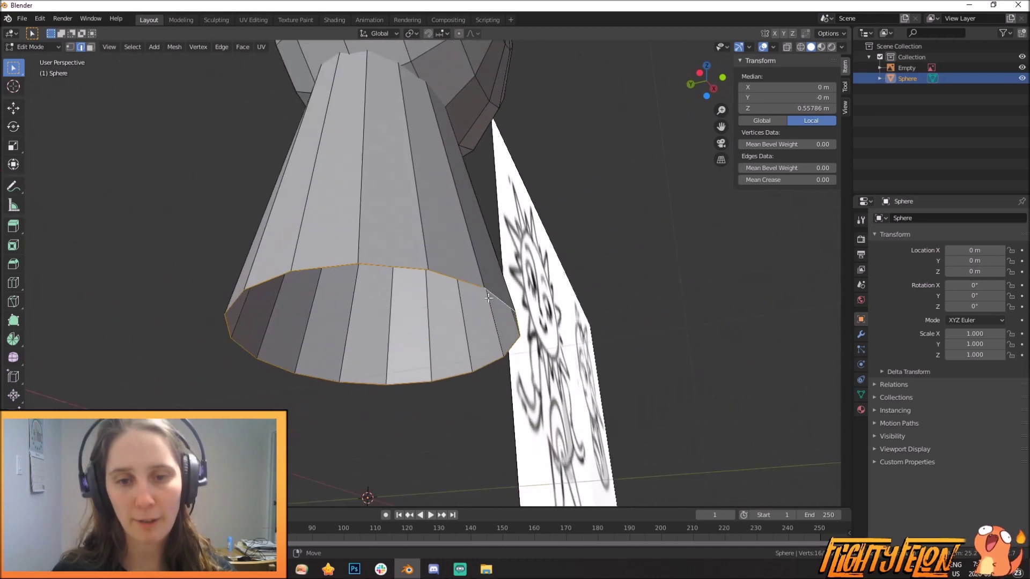
scroll(616, 353, "down", 1)
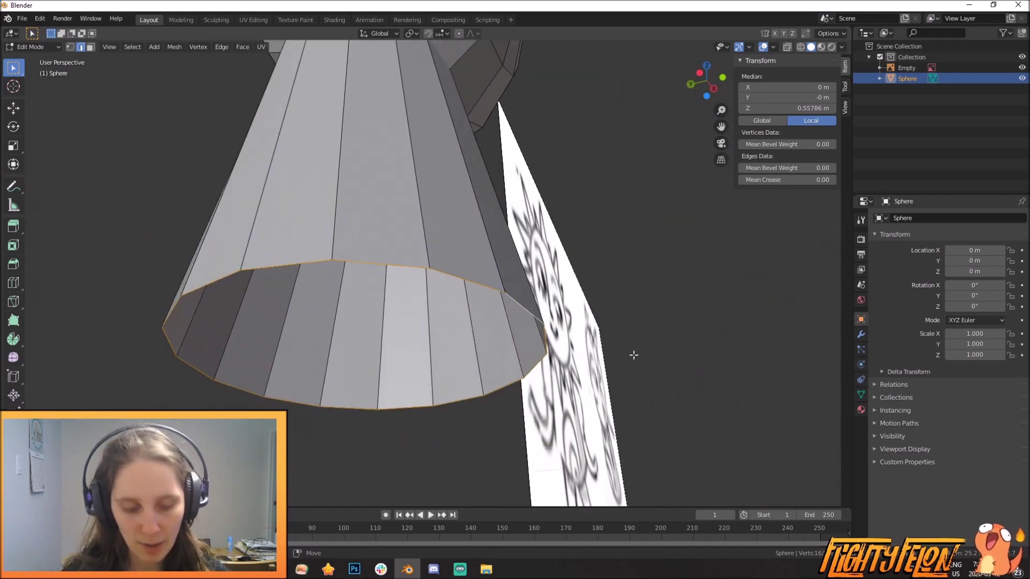
key("e")
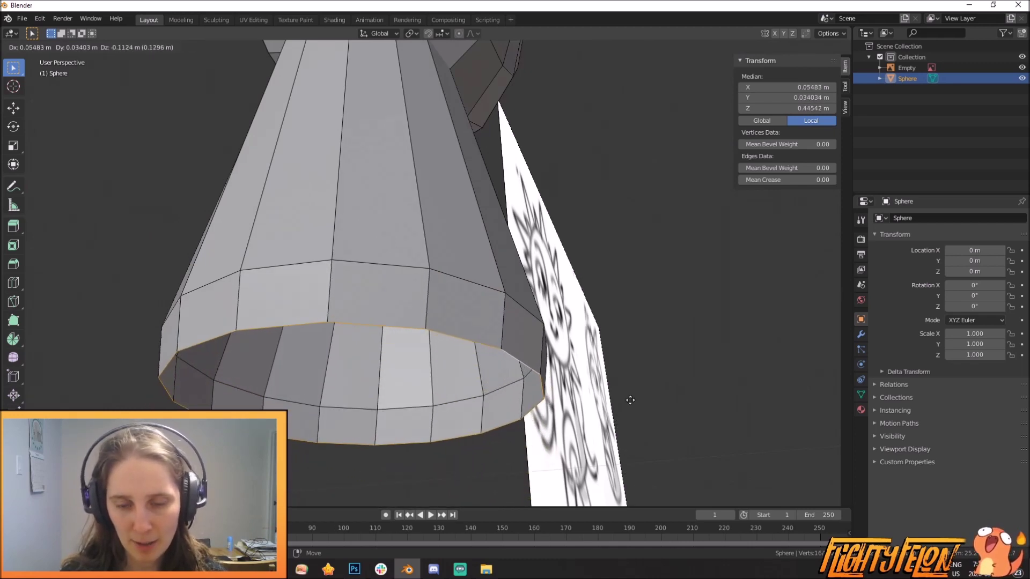
key("Escape")
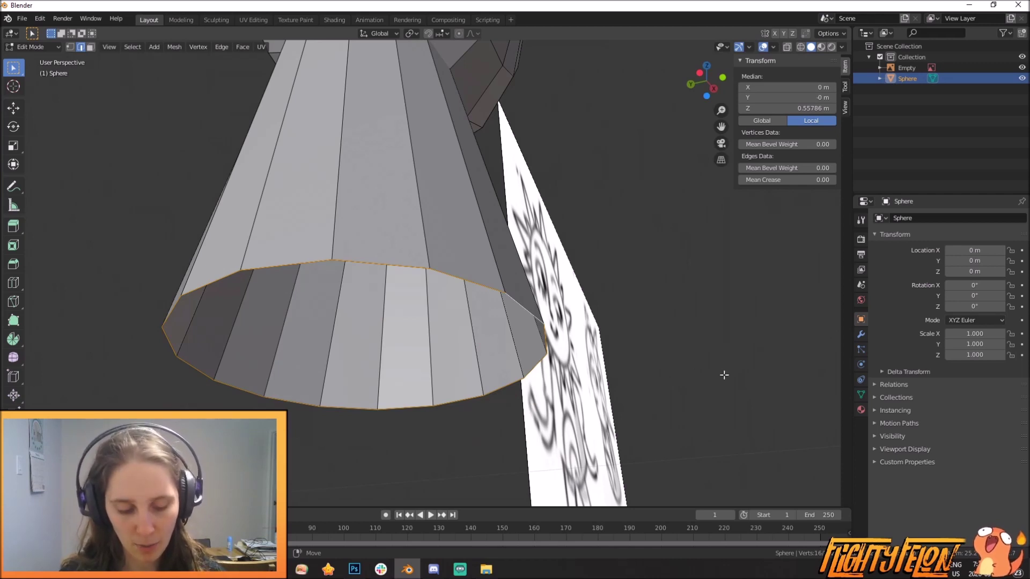
scroll(490, 292, "up", 6)
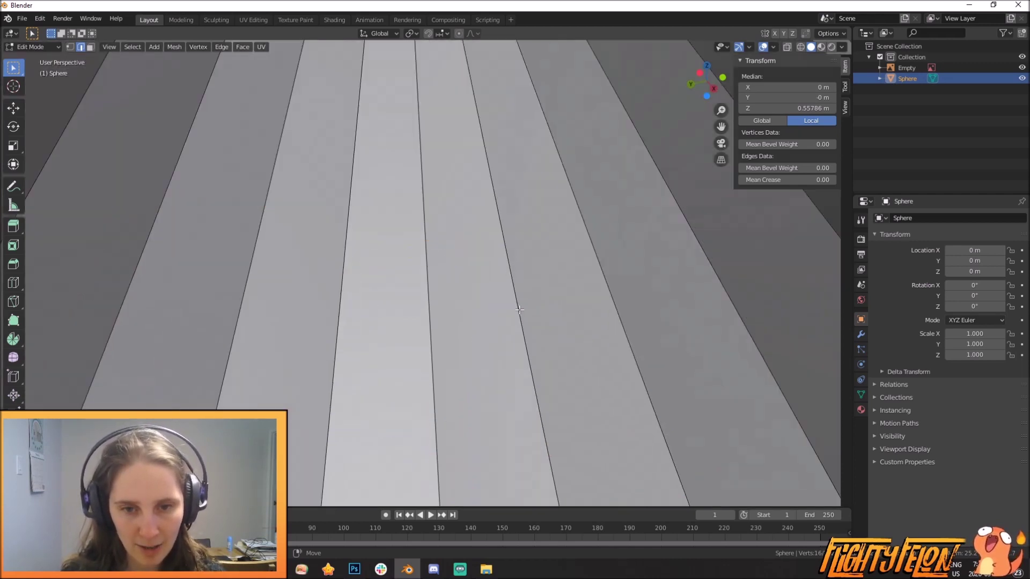
scroll(469, 295, "down", 3)
scroll(593, 351, "down", 4)
key("s")
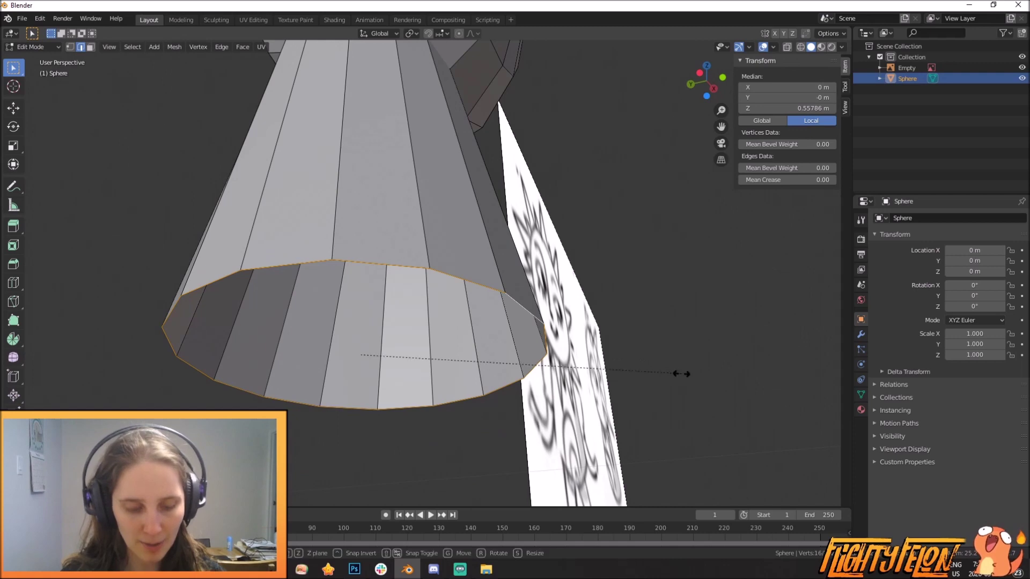
left_click(598, 357)
Extrude the rim's inner edge loop about 0.36 m up along Z inside the body, and scale it inward
middle_click_drag(569, 332, 472, 274)
scroll(475, 284, "down", 3)
middle_click_drag(491, 316, 538, 355)
key("g")
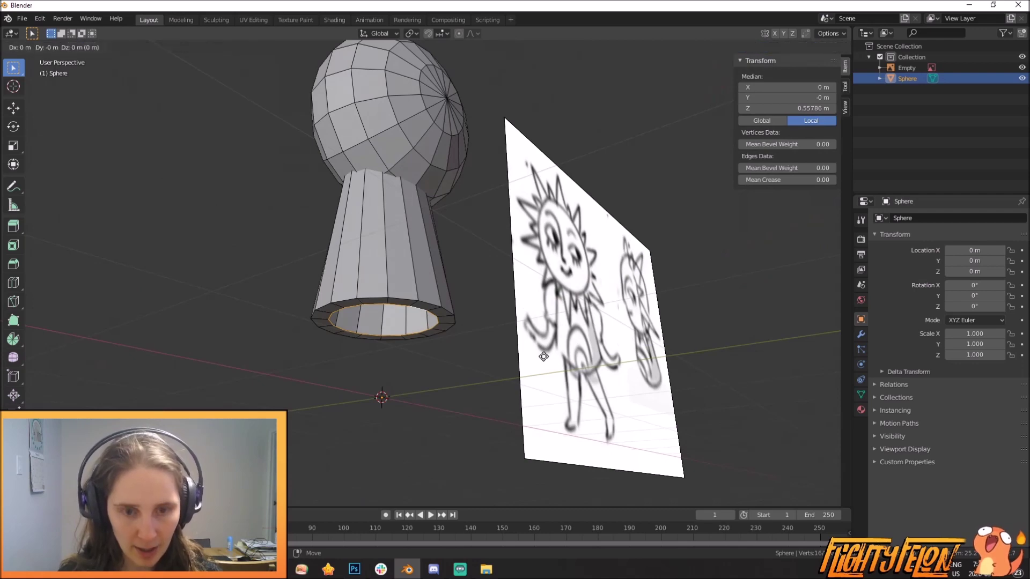
key("Escape")
scroll(544, 343, "up", 4)
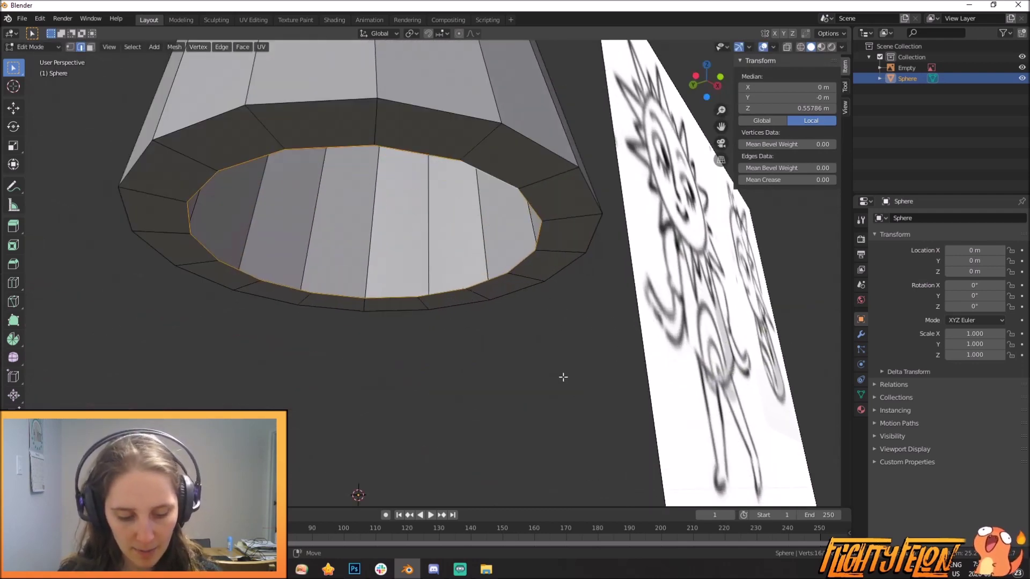
key("g")
key("z")
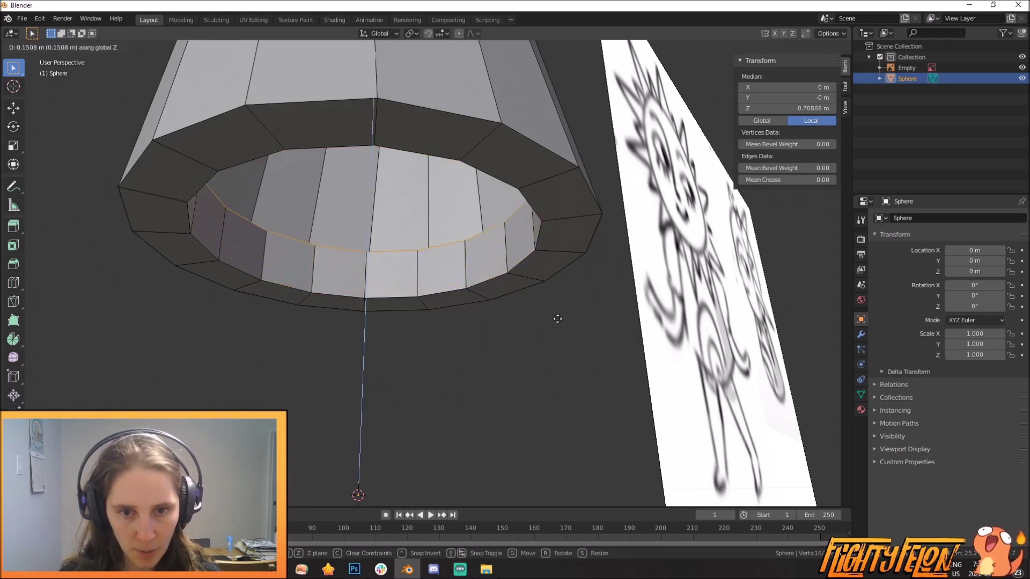
left_click(590, 305)
key("s")
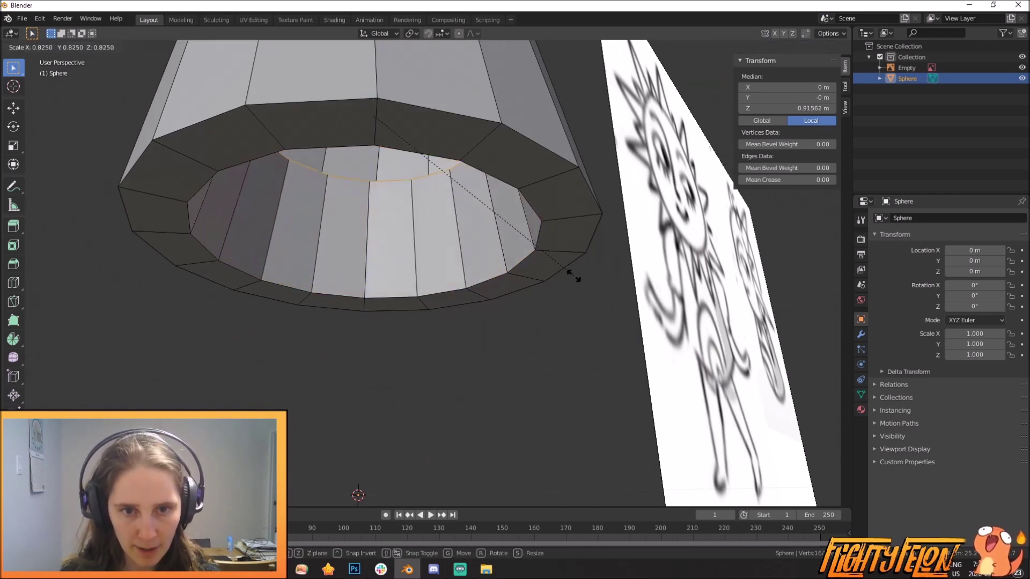
left_click(552, 253)
Close the selected inner edge loop of the body with Grid Fill
middle_click_drag(552, 253, 596, 301)
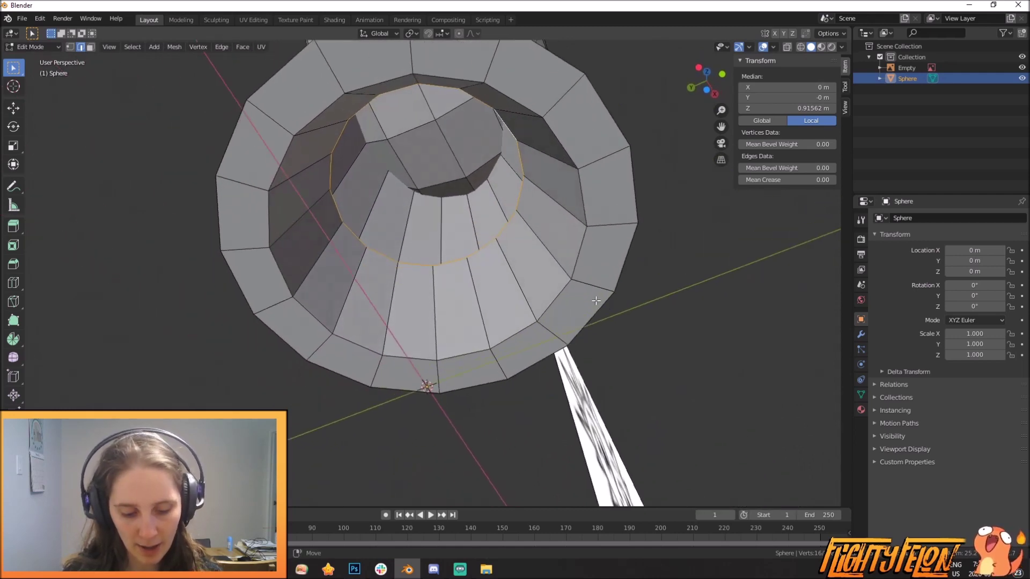
key("F3")
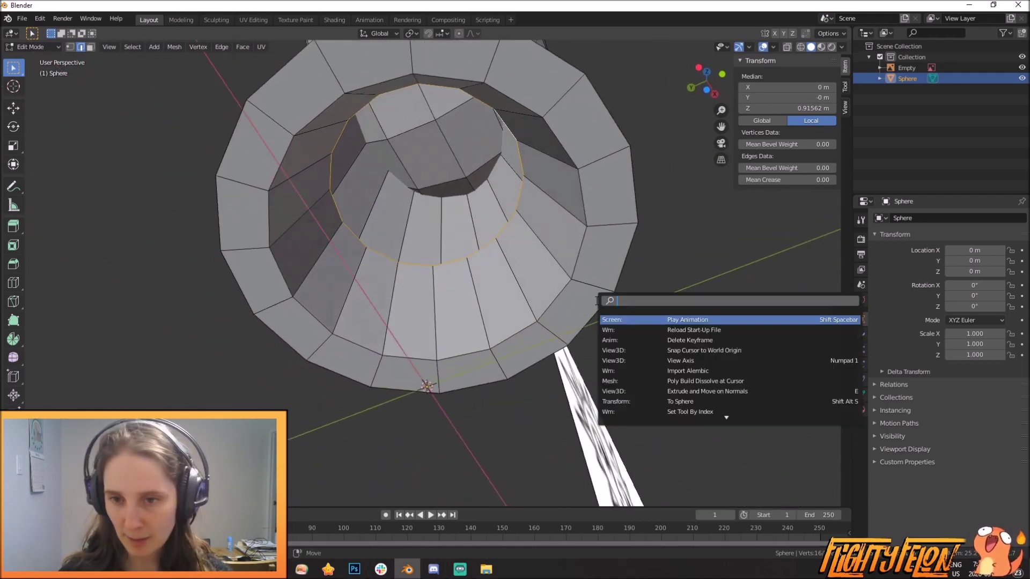
type("grid")
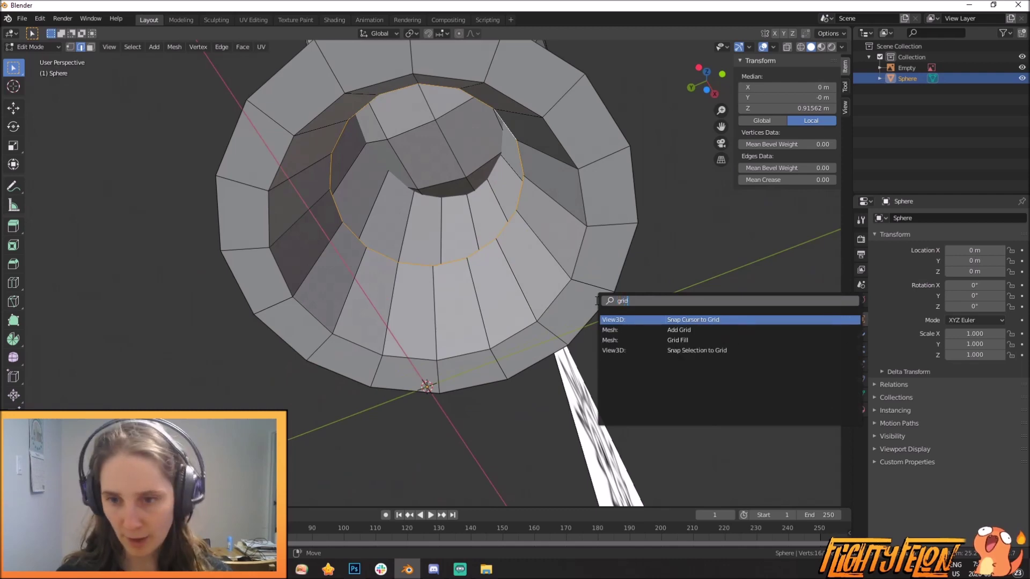
key("Down")
key("Down")
key("Return")
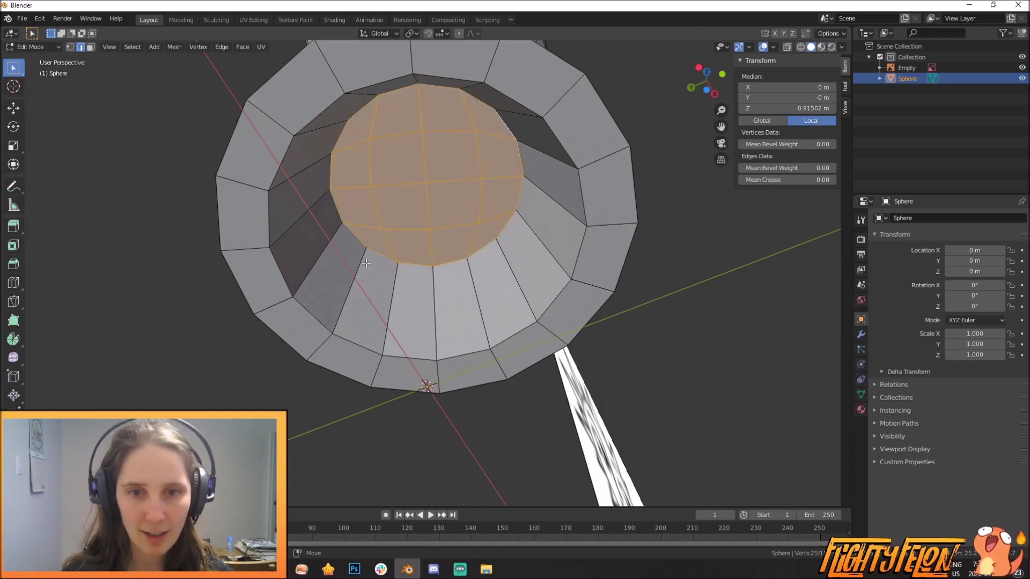
Select only the linked head sphere and shift it forward along the Y axis
scroll(366, 263, "down", 5)
middle_click_drag(366, 262, 490, 281)
key("a")
scroll(490, 281, "up", 2)
middle_click_drag(422, 234, 530, 240)
key("alt+a")
key("l")
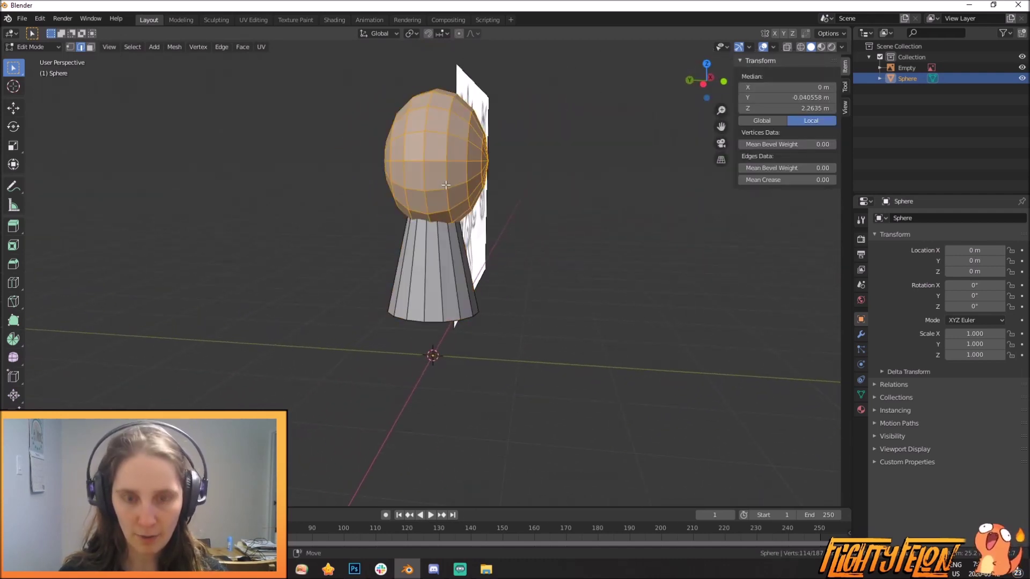
key("g")
key("y")
left_click(363, 230)
Select the body's top edge loop beneath the head and scale it along the Y axis
middle_click_drag(363, 229, 434, 238)
scroll(434, 238, "up", 1)
left_click(442, 202, "alt")
middle_click_drag(442, 203, 474, 200)
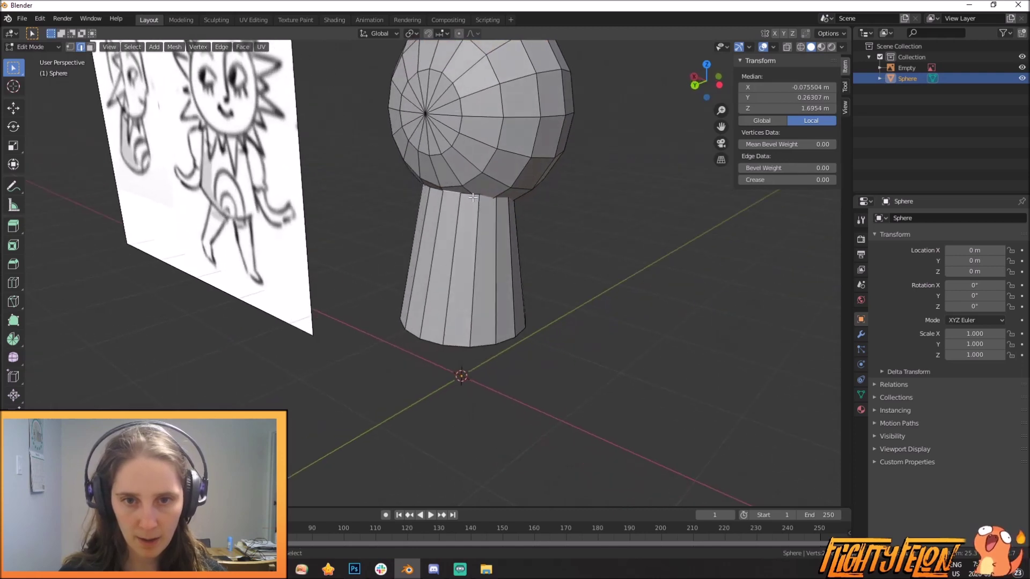
left_click(464, 194, "alt")
middle_click_drag(532, 235, 461, 218)
key("s")
key("y")
left_click(525, 231)
Add a cylinder with 8 vertices at the origin in front view
middle_click_drag(524, 230, 453, 223)
key("KP_1")
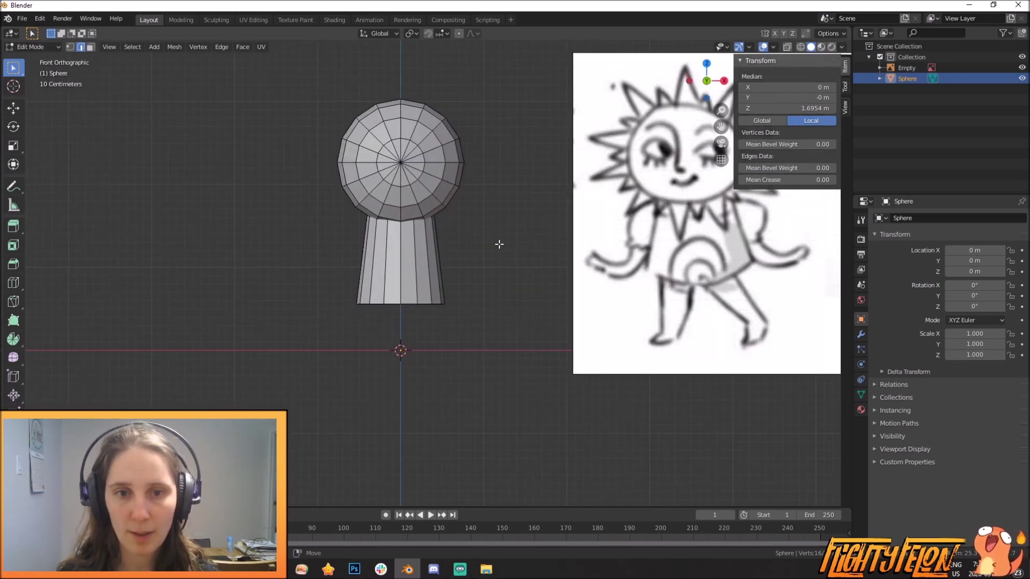
key("shift+a")
left_click(499, 243)
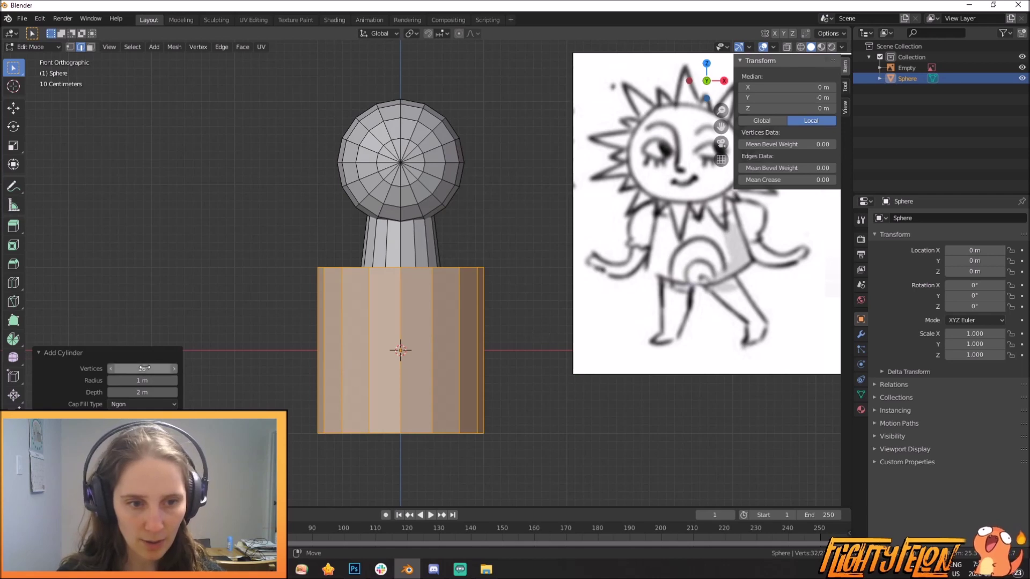
type("8")
key("Return")
Delete the new eight-sided cylinder's top and bottom cap faces
middle_click_drag(296, 313, 304, 340)
left_click(91, 47)
left_click(409, 293)
middle_click_drag(470, 385, 474, 290)
left_click(427, 365)
key("x")
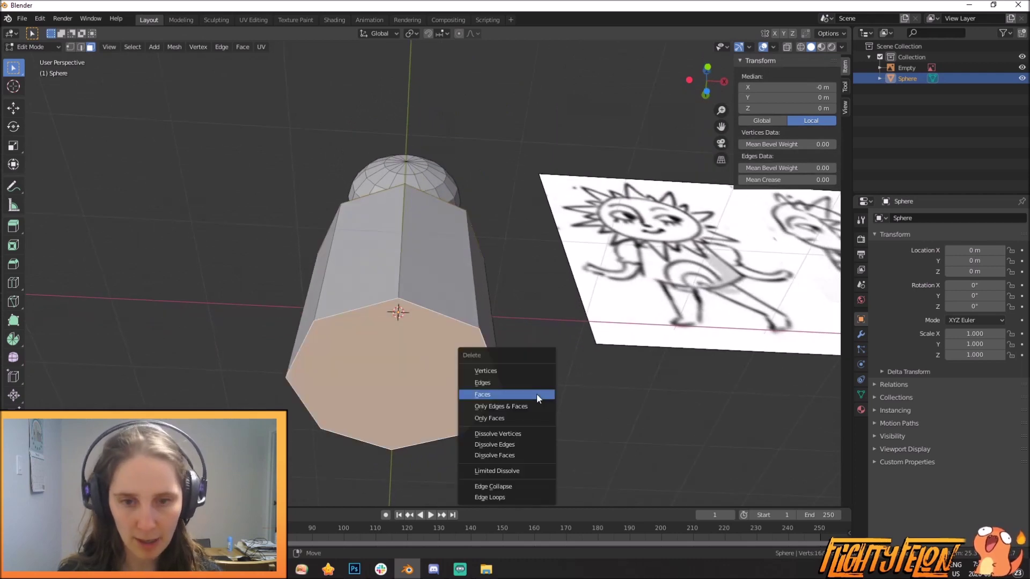
left_click(536, 394)
middle_click_drag(533, 386, 533, 409)
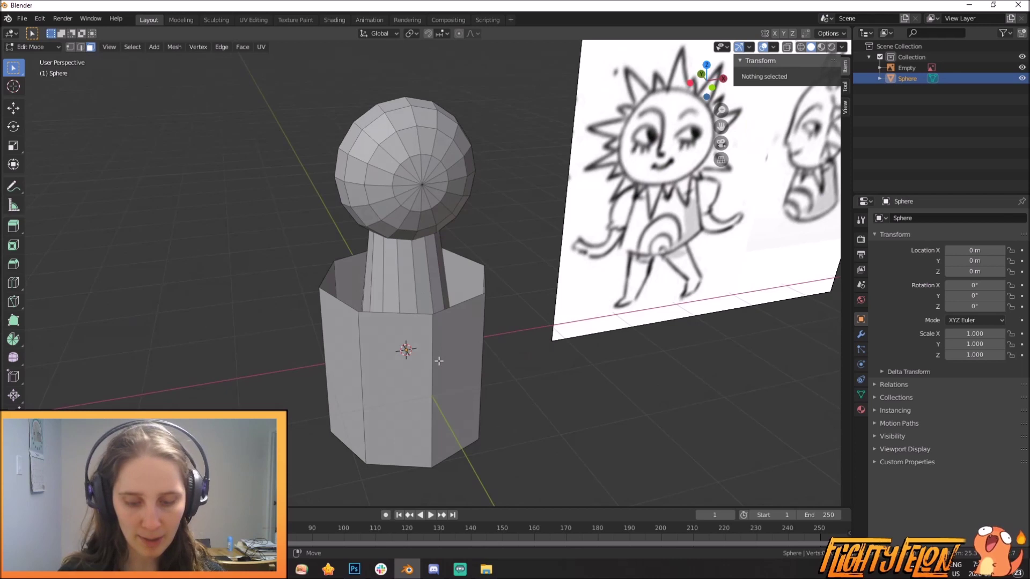
Scale the open cylinder down, narrow it in X and Y, and place it under the body as a leg at about X -0.17 m
key("l")
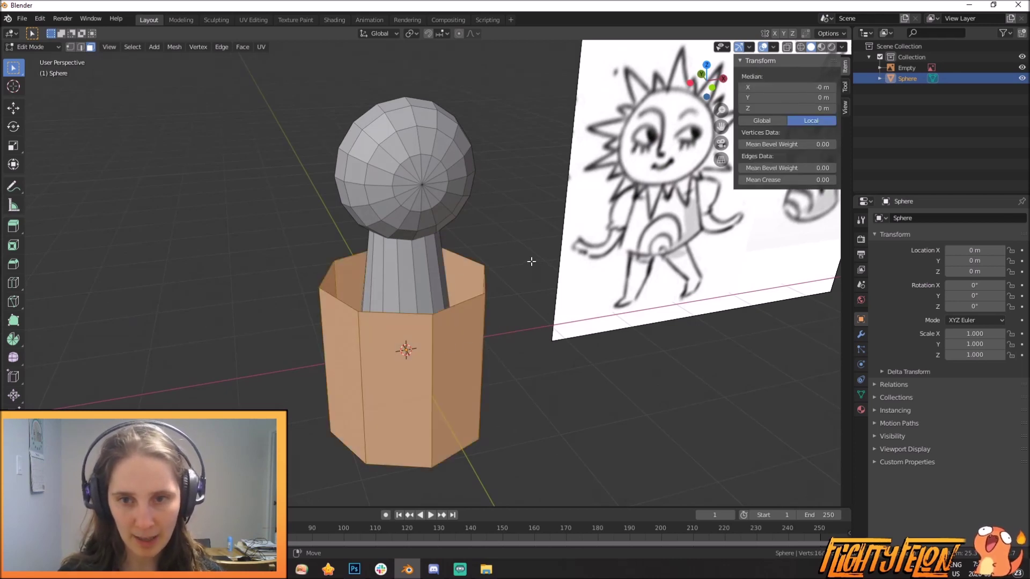
key("KP_1")
key("s")
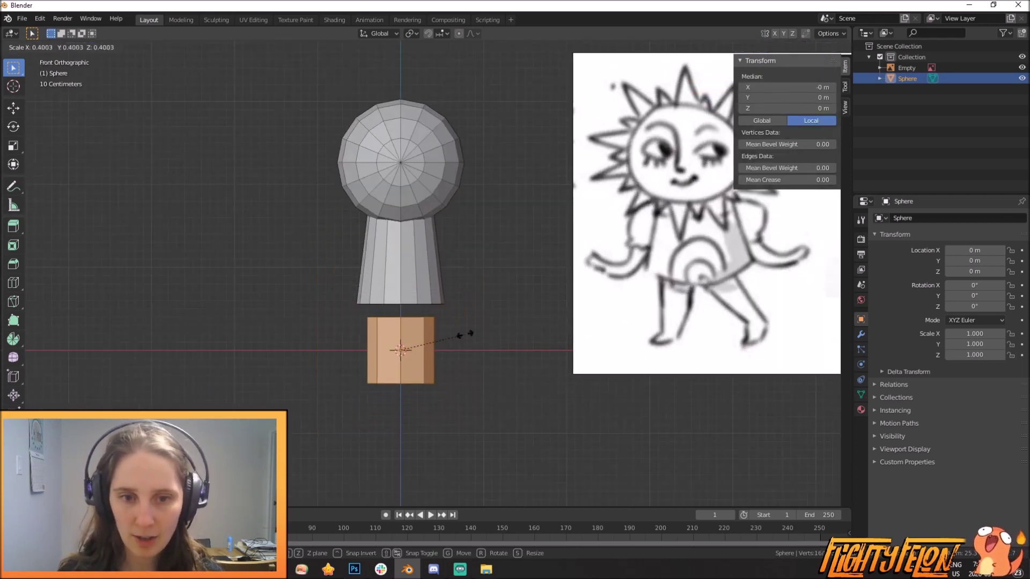
key("z")
left_click(468, 365)
key("g")
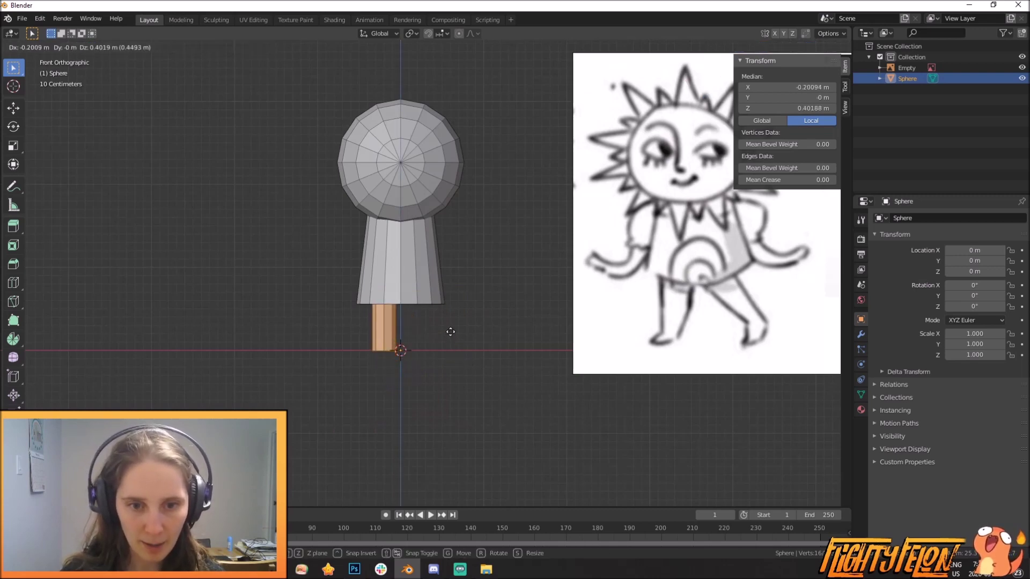
left_click(449, 329)
Switch to edge selection, try a loop selection on the leg, and clear the selection
scroll(445, 328, "up", 3)
middle_click_drag(363, 383, 366, 351, "shift")
key("alt+a")
left_click(85, 48)
left_click(366, 346, "alt")
middle_click_drag(455, 329, 373, 297)
key("alt+a")
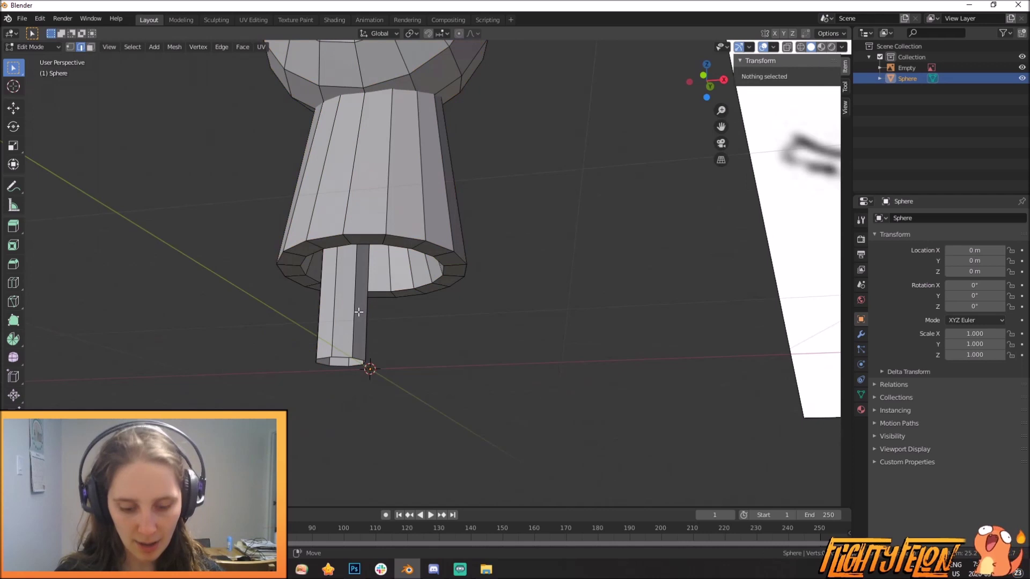
Check the separate mesh parts by selecting the linked leg, body and head in turn, and clear the selection
key("l")
scroll(358, 312, "down", 3)
key("l")
key("l")
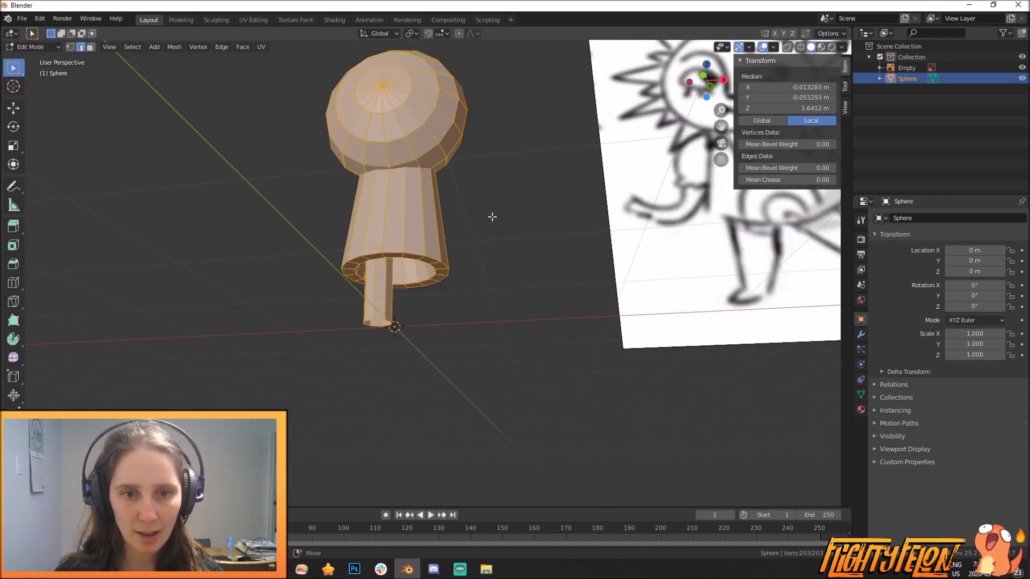
key("alt+a")
Select the leg's bottom edge loop and scale it to about 0.72 to taper the leg
scroll(356, 368, "up", 5)
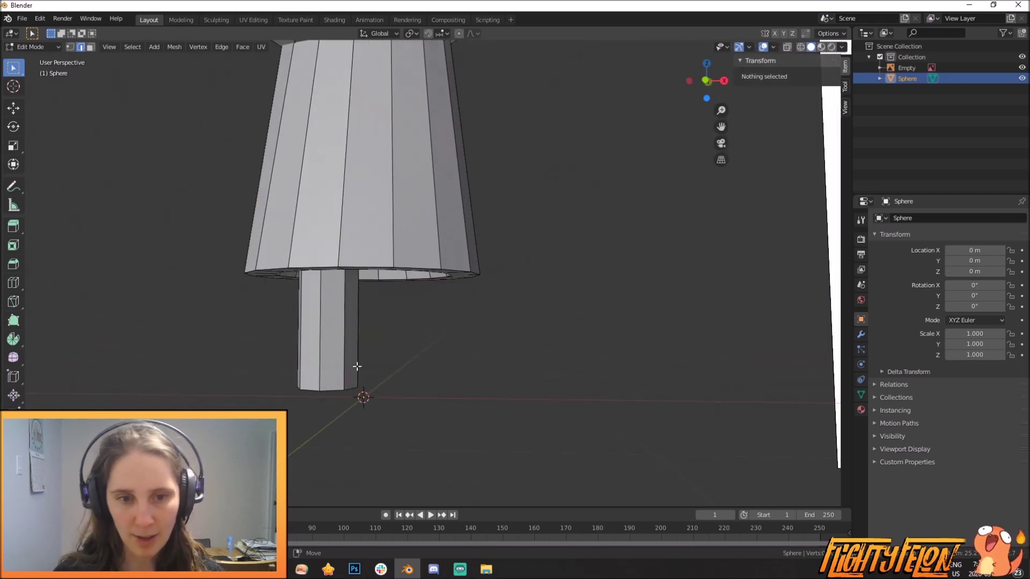
middle_click_drag(297, 287, 296, 268)
scroll(296, 268, "up", 1)
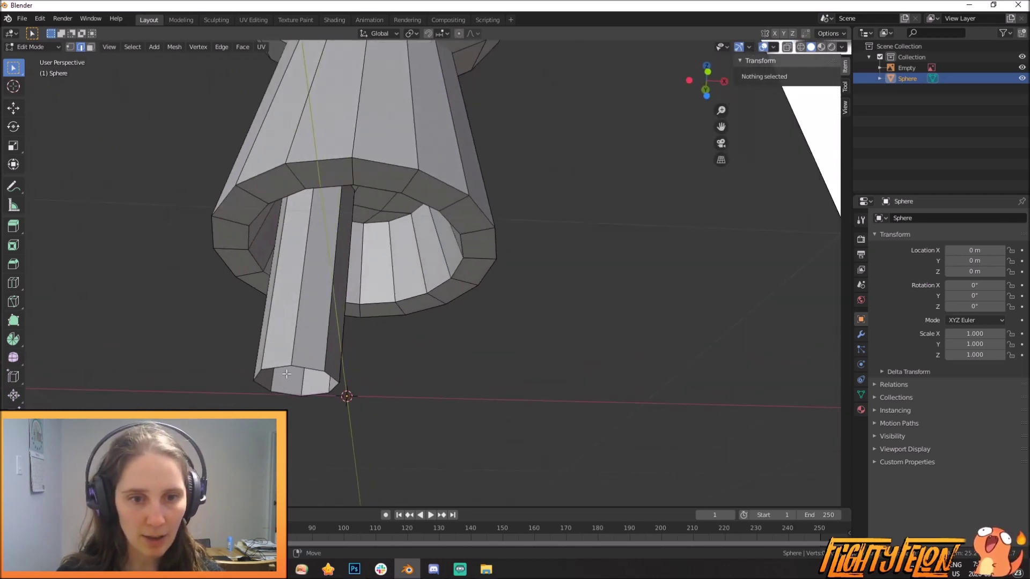
left_click(280, 366, "alt")
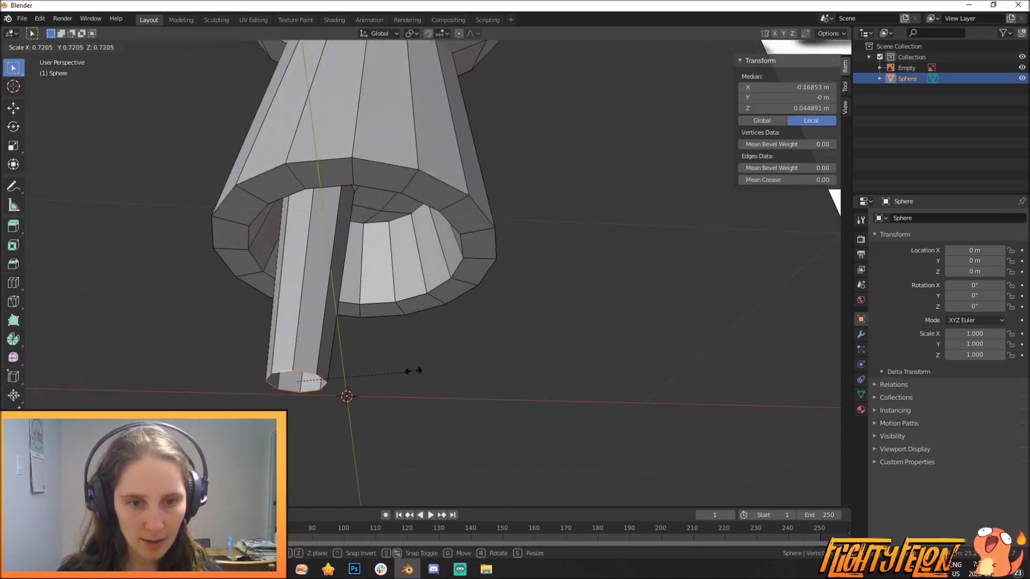
key("KP_1")
scroll(402, 360, "down", 5)
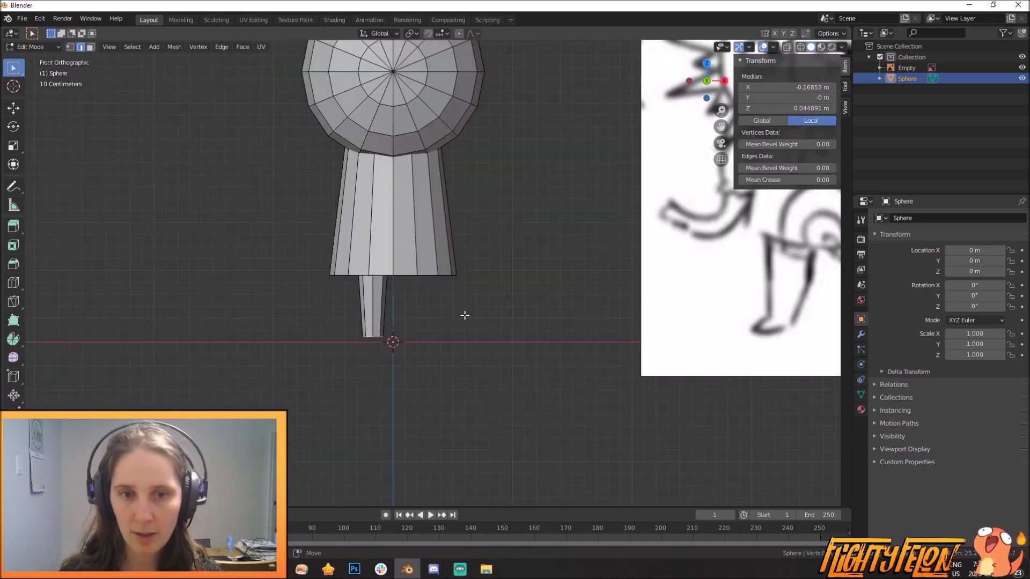
scroll(465, 311, "up", 5)
scroll(385, 267, "down", 2)
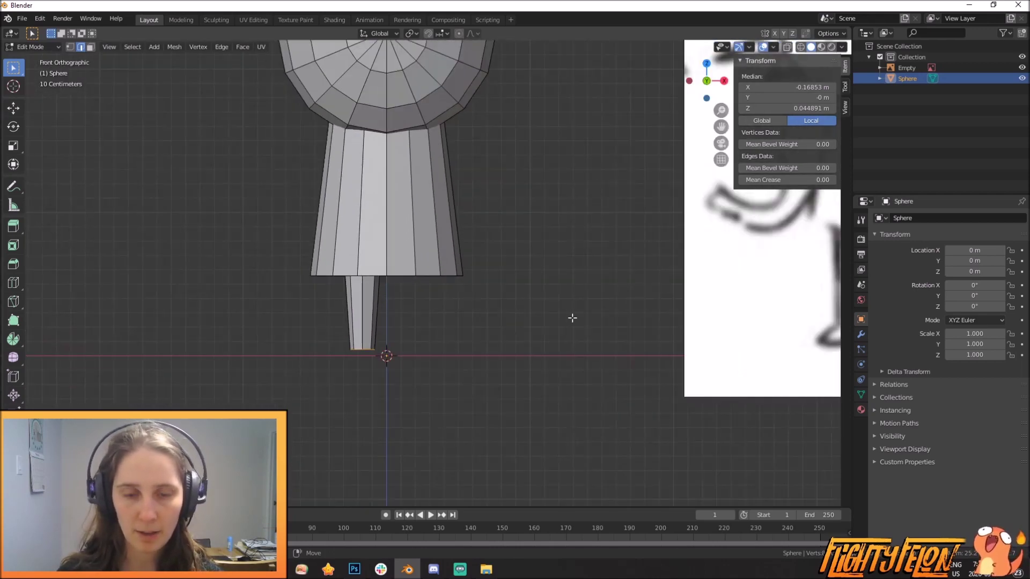
Switch to wireframe shading and scale the leg's top edge loop up to about 1.14 in front view
scroll(554, 278, "down", 3)
middle_click_drag(554, 278, 468, 270)
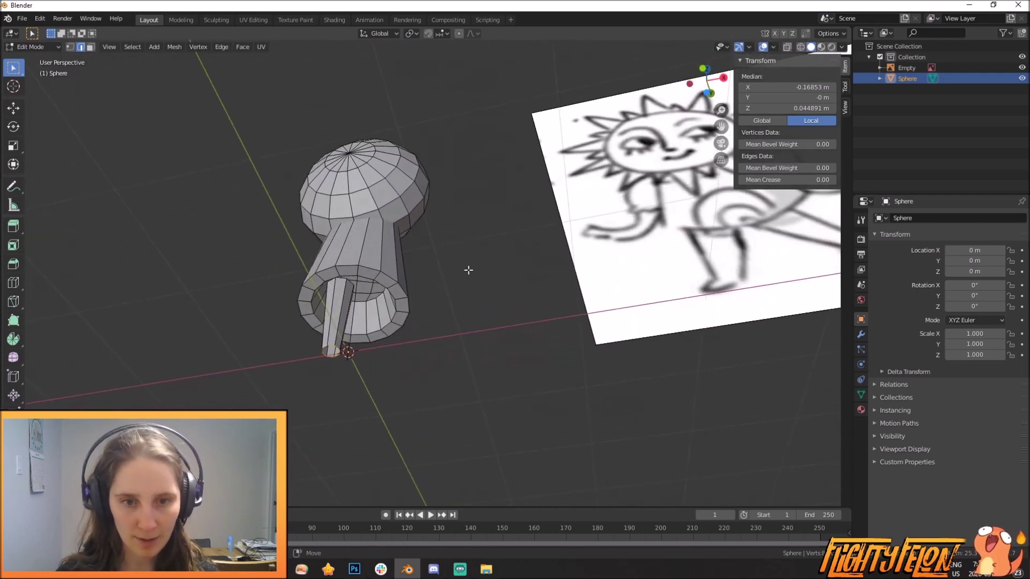
key("z")
left_click(396, 268)
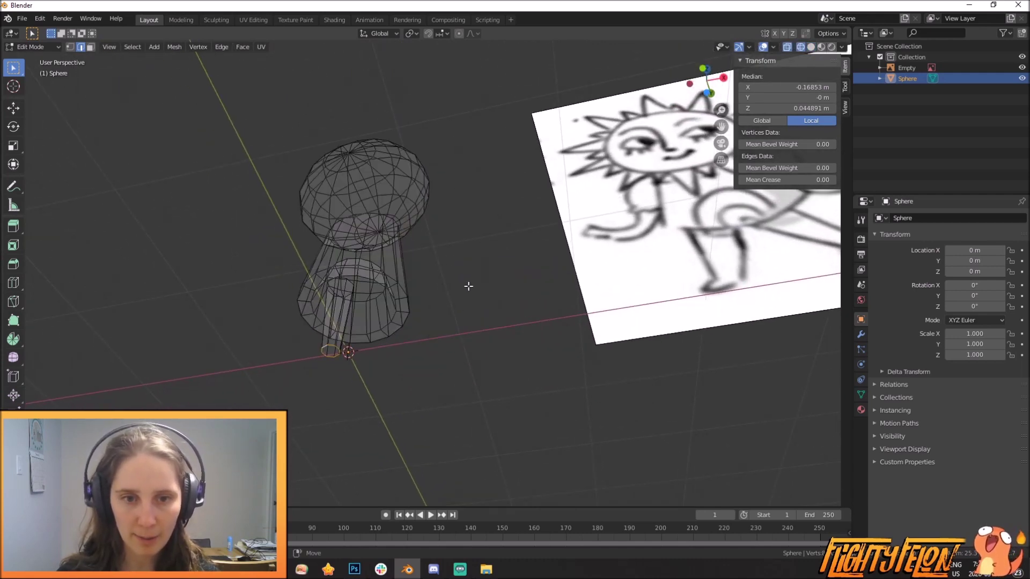
key("KP_1")
scroll(428, 281, "up", 1)
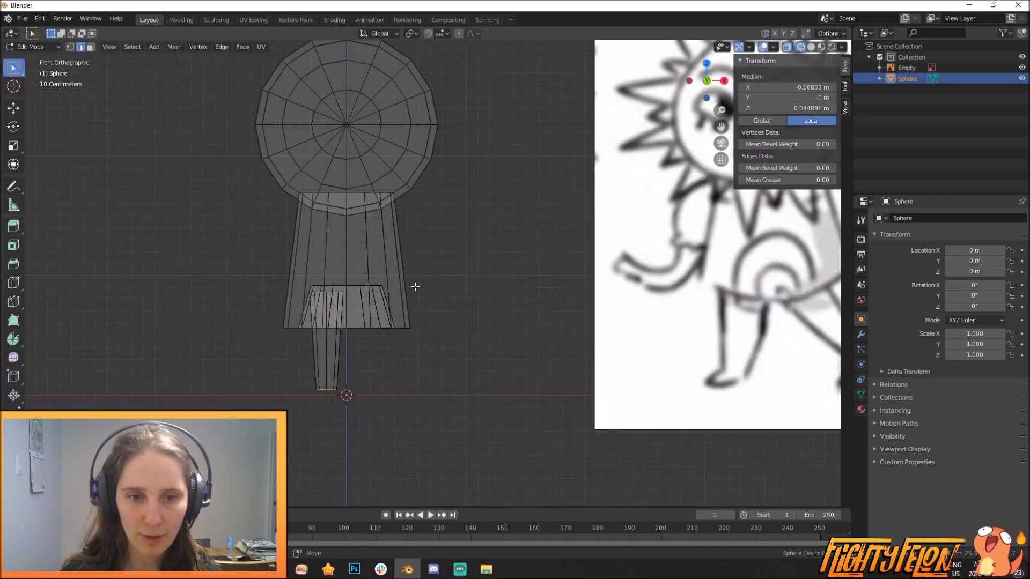
key("s")
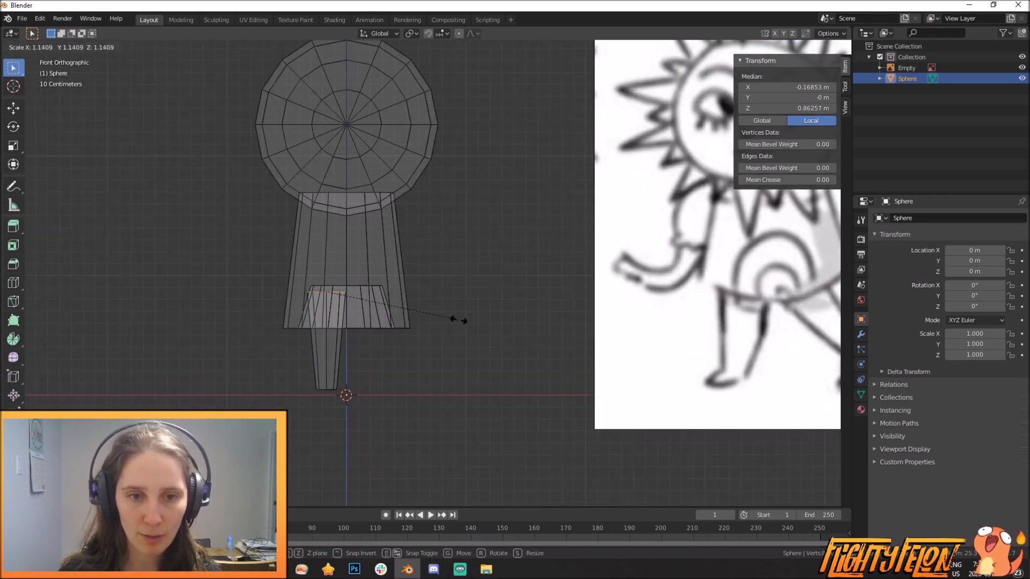
left_click(465, 334)
Raise the leg's top edge loop about 0.12 m along Z, further inside the body
key("z")
left_click(387, 336)
key("g")
key("z")
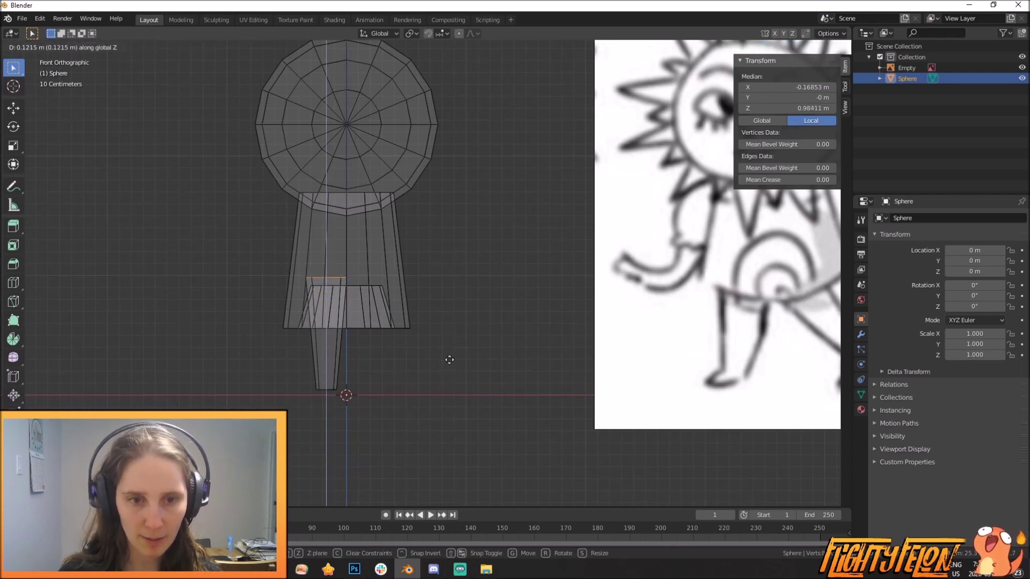
left_click(382, 366)
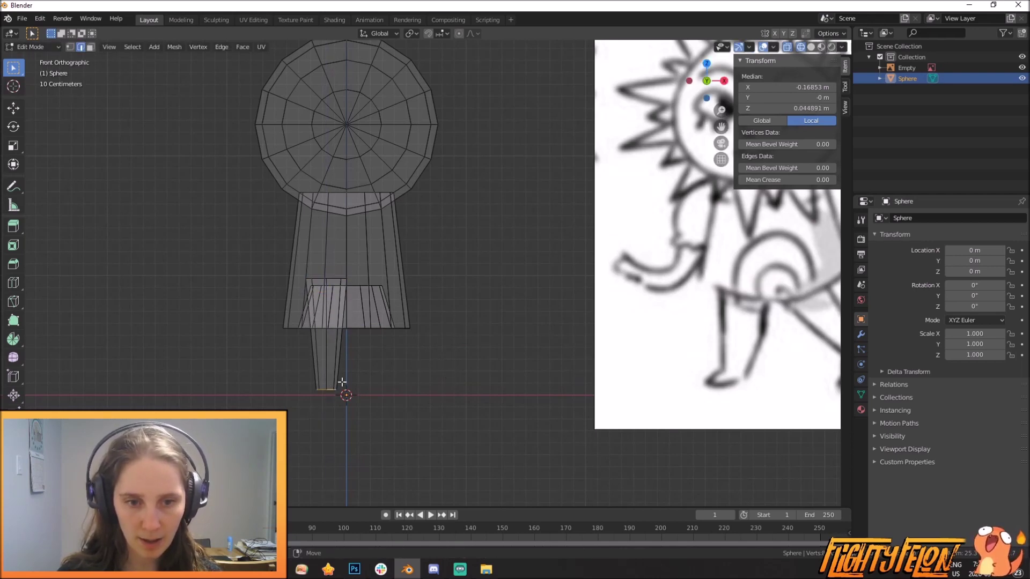
In side view, extrude the leg's bottom loop to about Y -0.05 m and rotate it to face forward as a foot
key("KP_3")
scroll(467, 386, "up", 3)
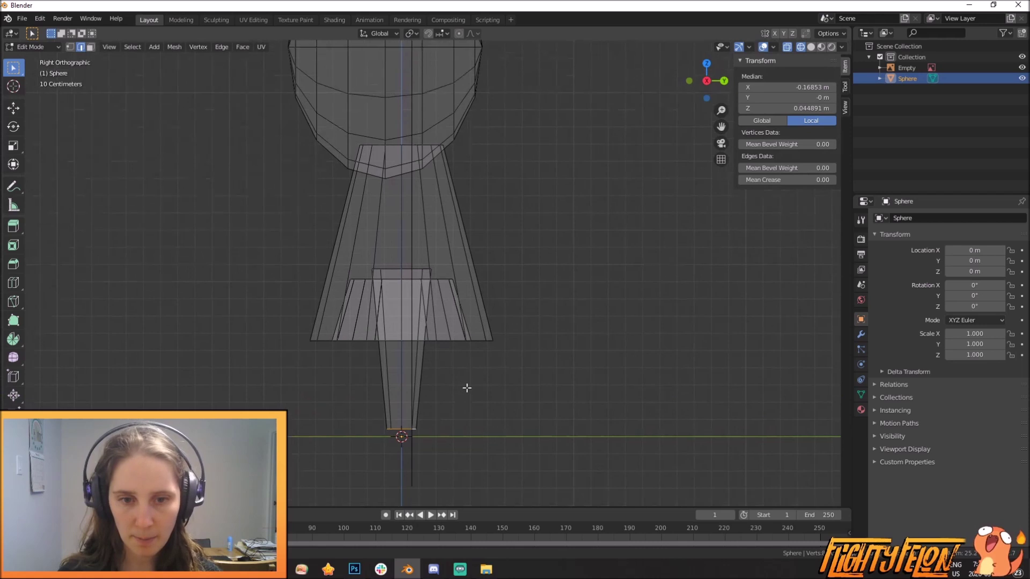
key("r")
left_click(466, 371)
key("g")
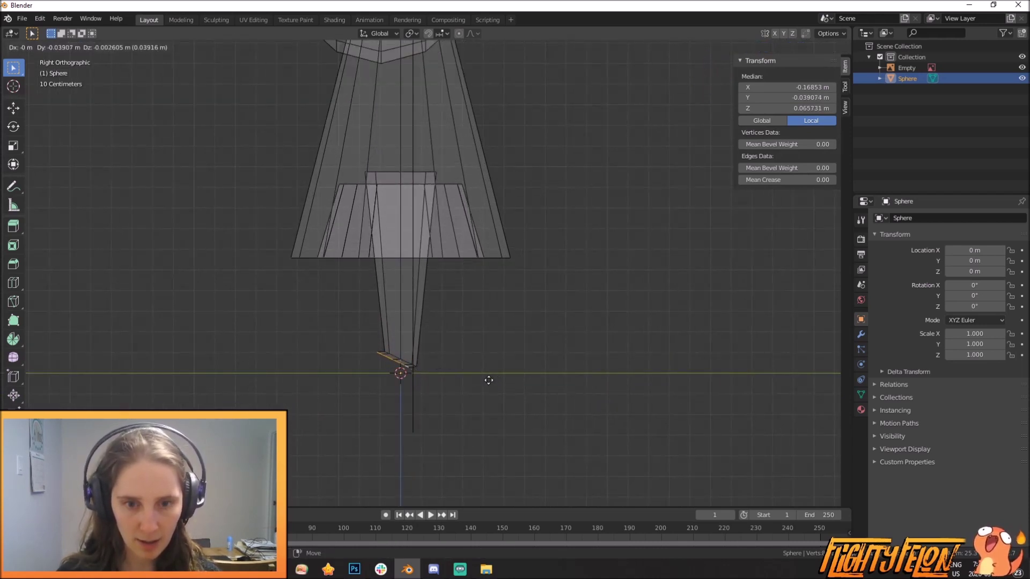
left_click(489, 383)
key("r")
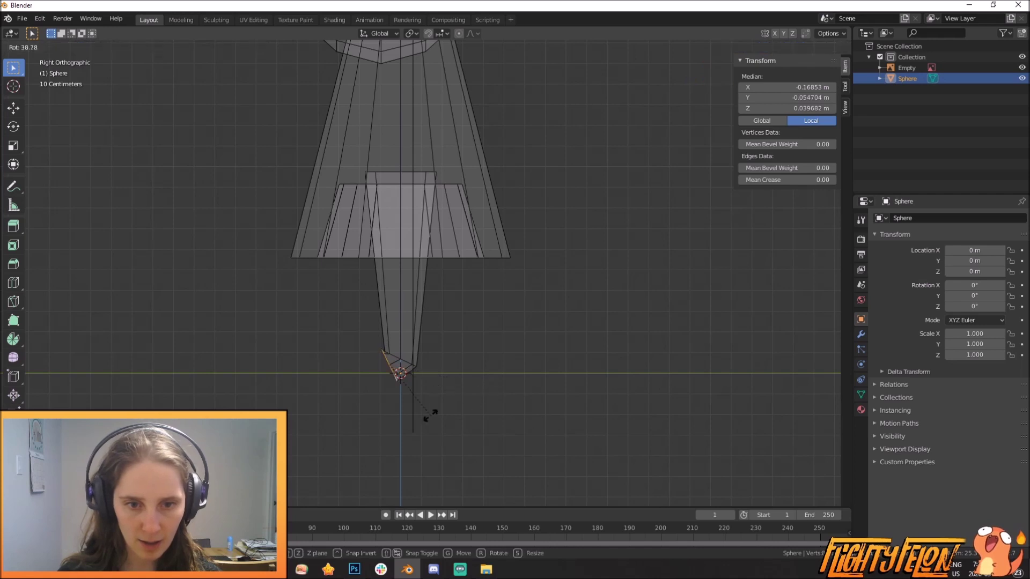
left_click(396, 406)
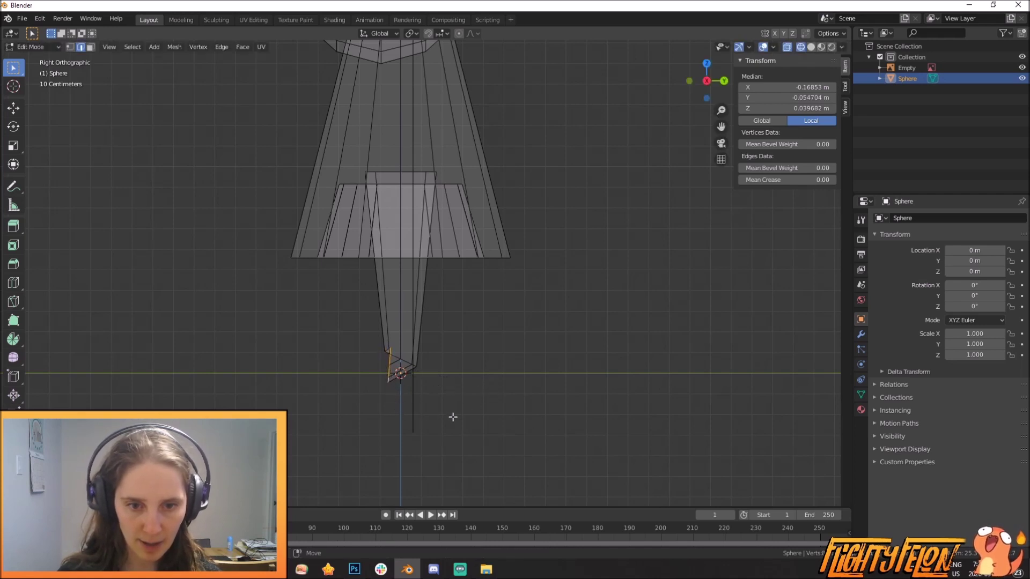
Flatten the foot's front loop along Z, move it forward, and extrude the toe end to about Y -0.17 m
key("s")
key("z")
left_click(460, 384)
key("g")
left_click(458, 386)
key("s")
key("z")
left_click(443, 373)
key("g")
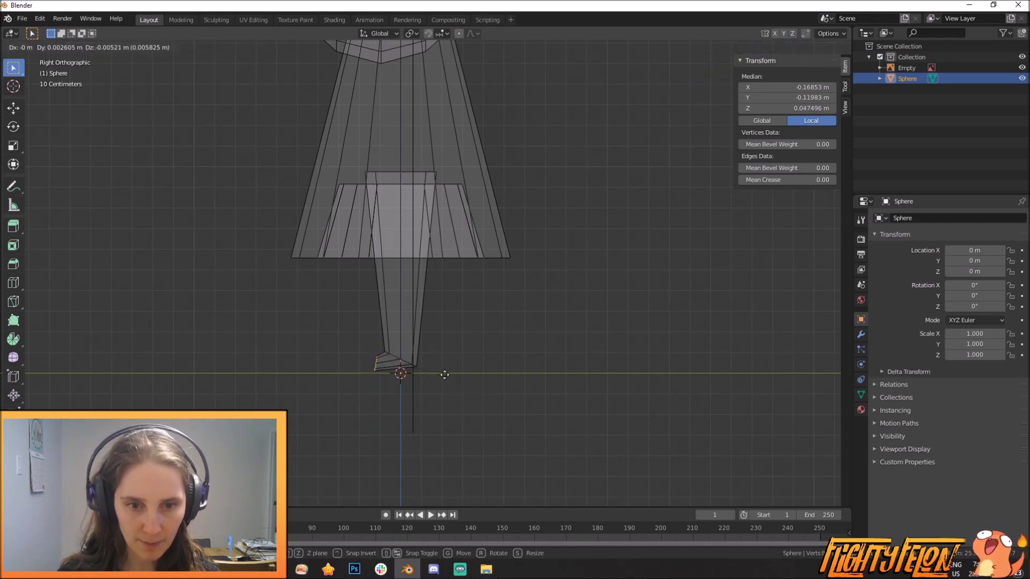
key("g")
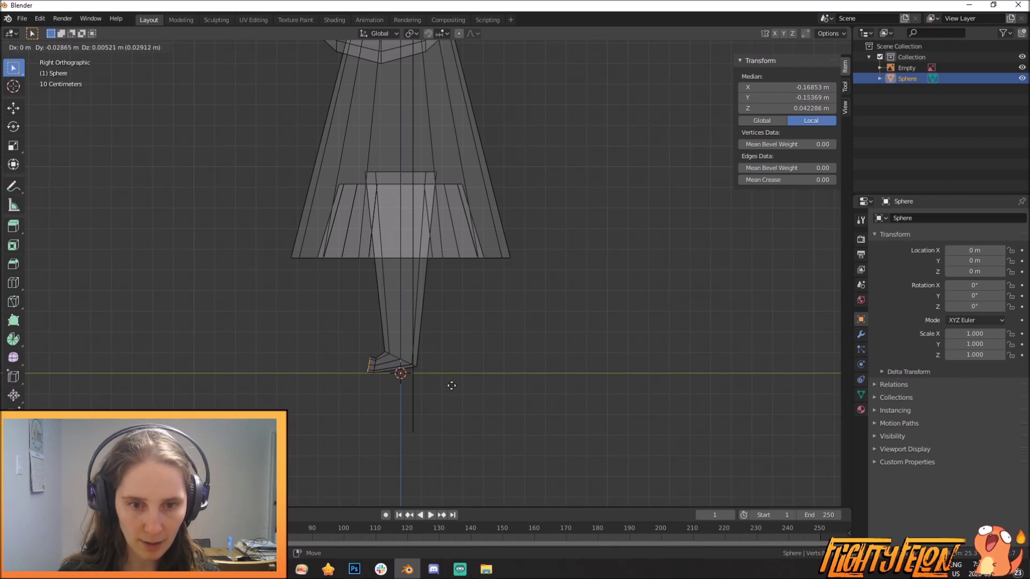
left_click(449, 386)
Merge the toe's open end loop at its center to close the foot
middle_click_drag(427, 369, 538, 406)
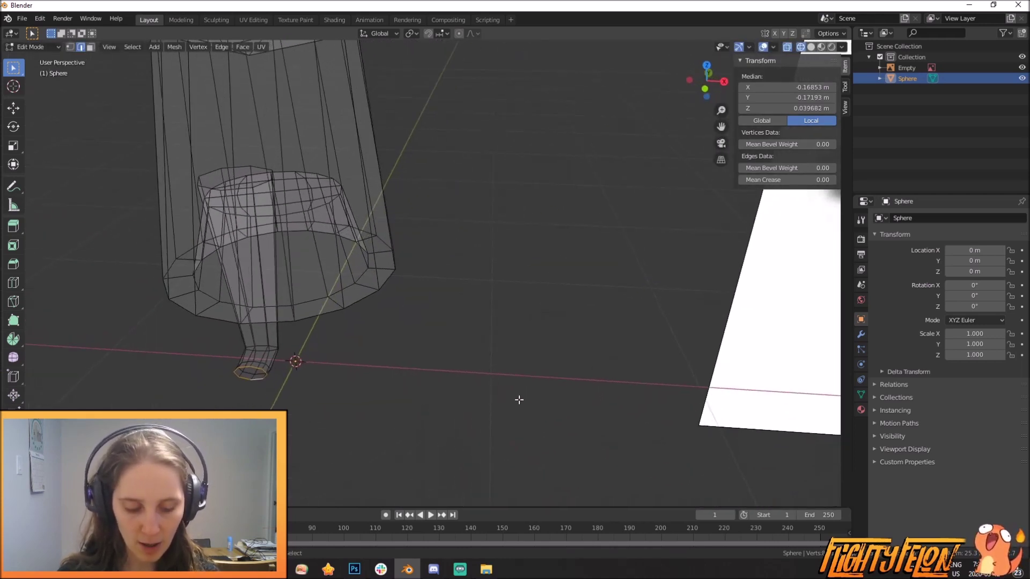
key("m")
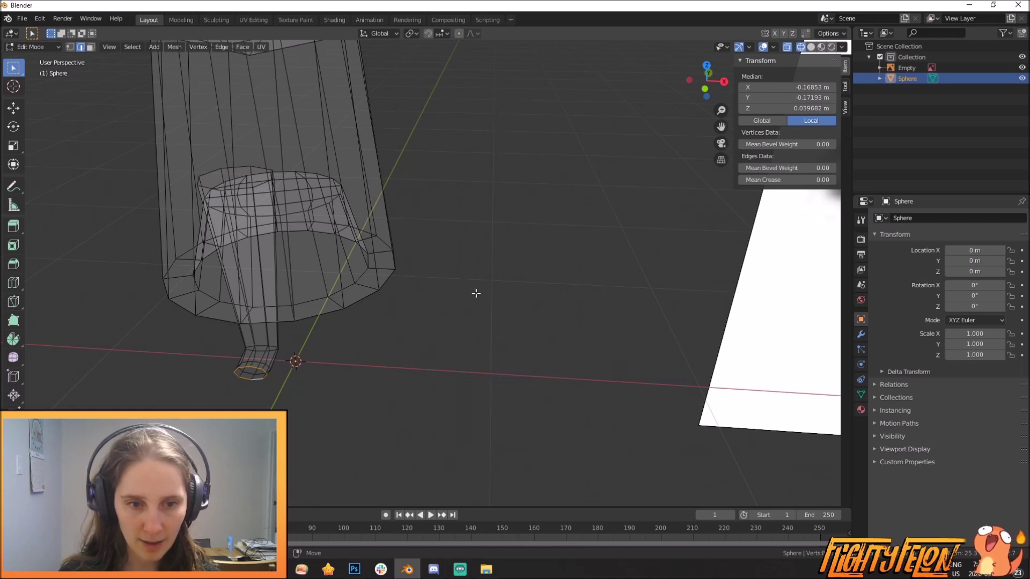
left_click(199, 45)
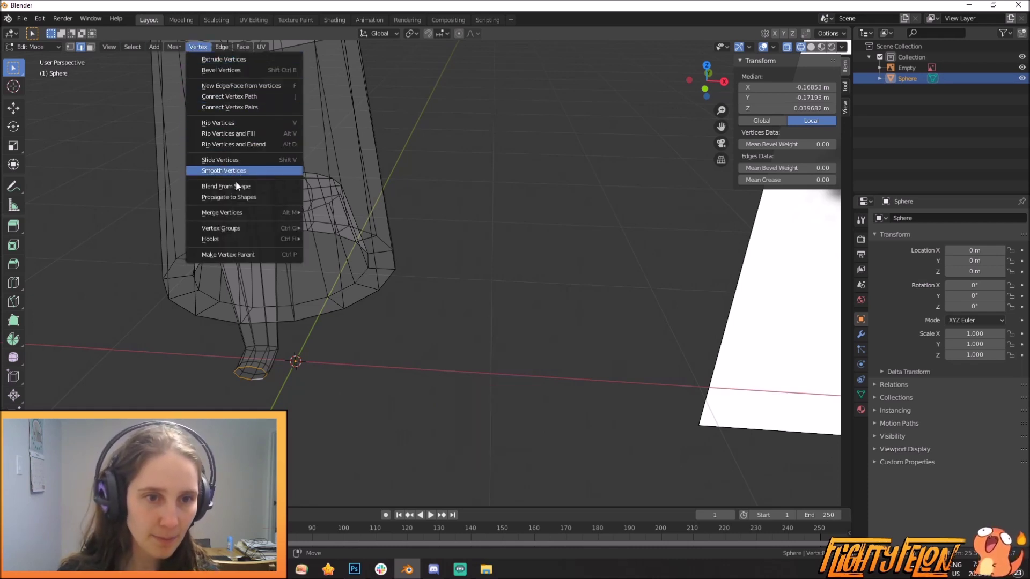
mouse_move(301, 212)
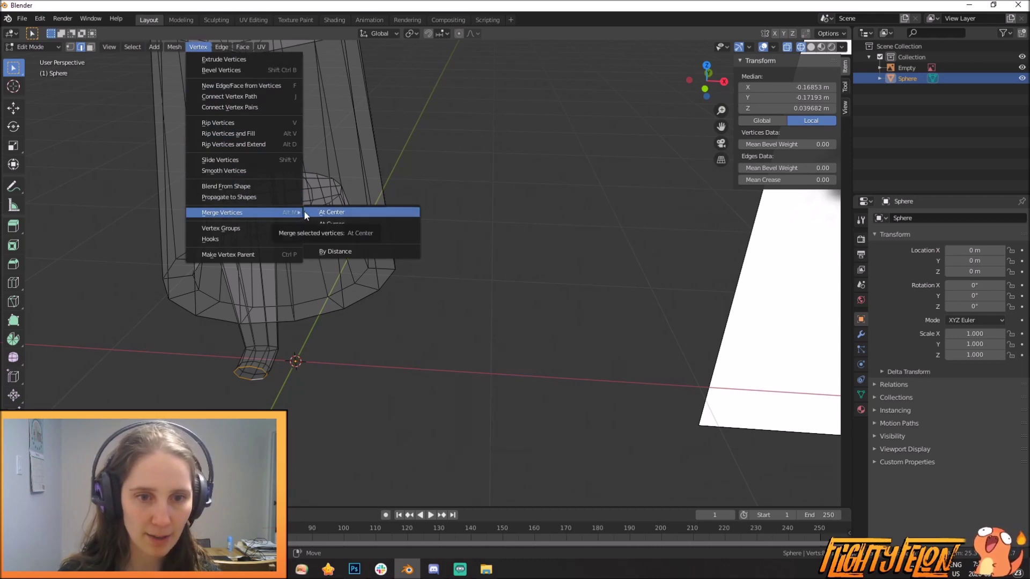
left_click(340, 213)
Reshape the ankle and foot in side view by moving and rotating their edge loops
middle_click_drag(354, 329, 453, 283)
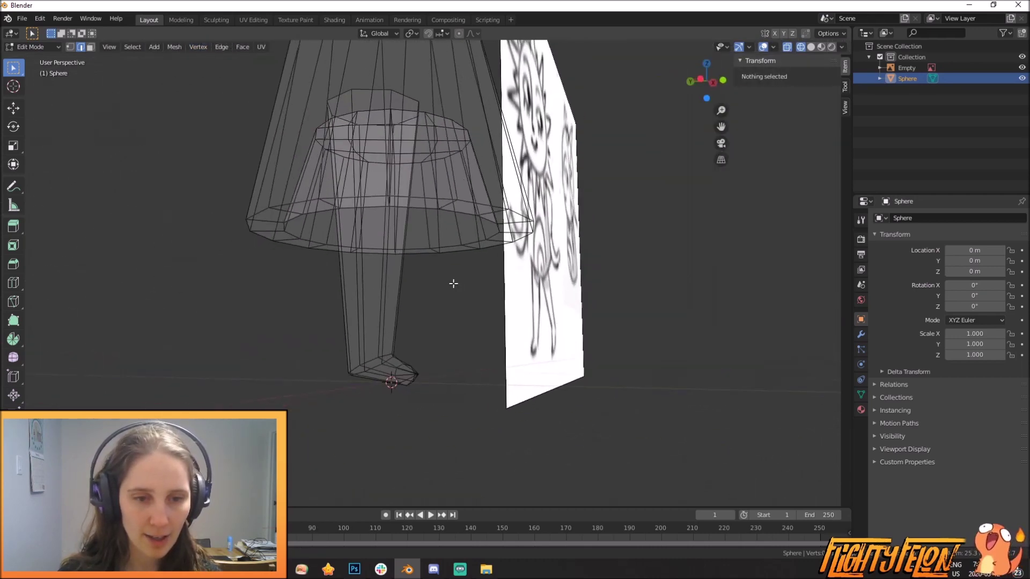
left_click(374, 357)
key("KP_3")
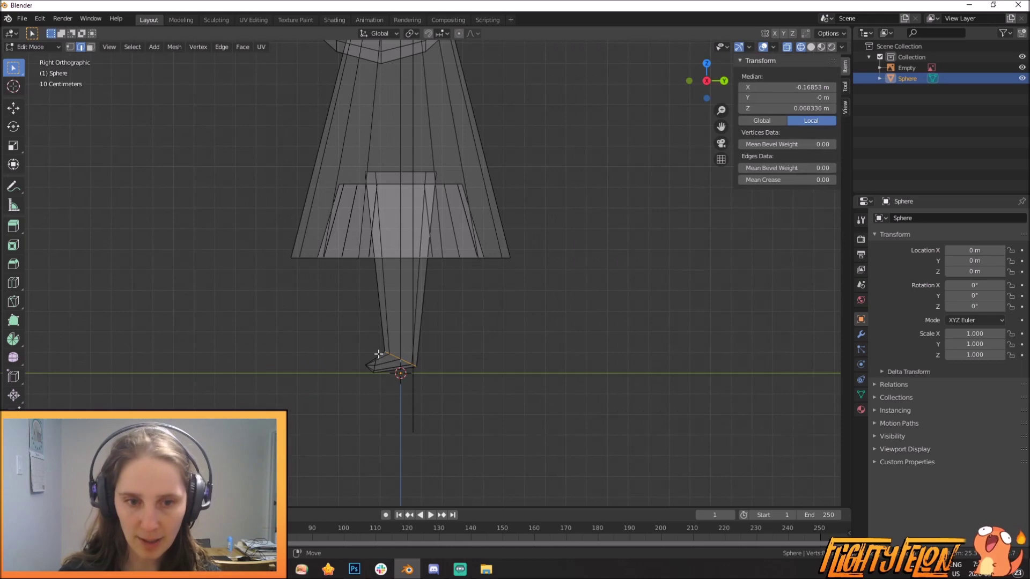
key("g")
left_click(468, 372)
key("r")
left_click(462, 382)
key("g")
left_click(461, 376)
Scale the foot's front edge loop along the X axis
middle_click_drag(404, 344, 241, 400)
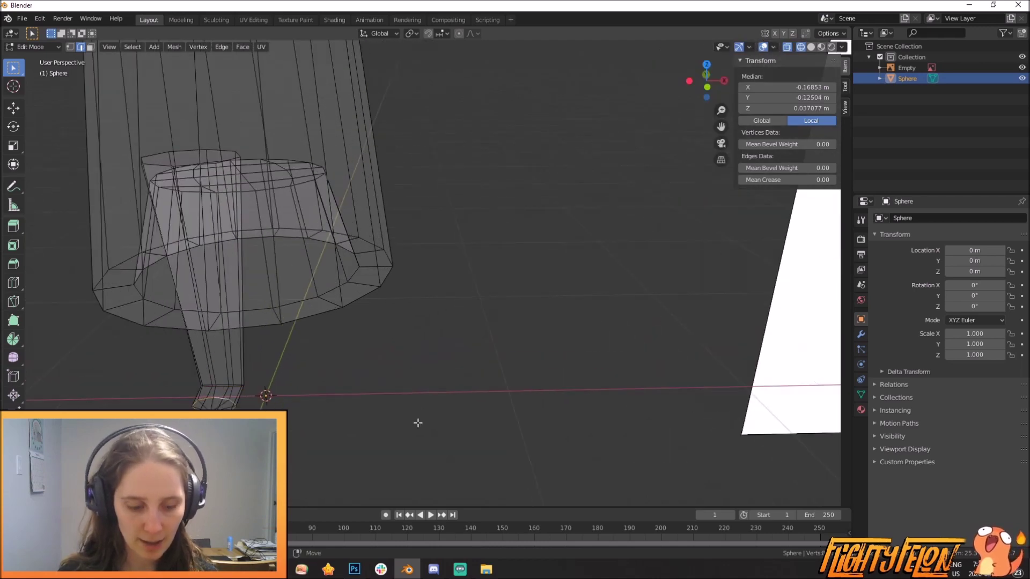
key("s")
key("x")
left_click(368, 415)
Return to solid shading, check the foot from several angles and clear the selection
middle_click_drag(307, 422, 389, 396)
scroll(392, 397, "down", 3)
key("z")
key("z")
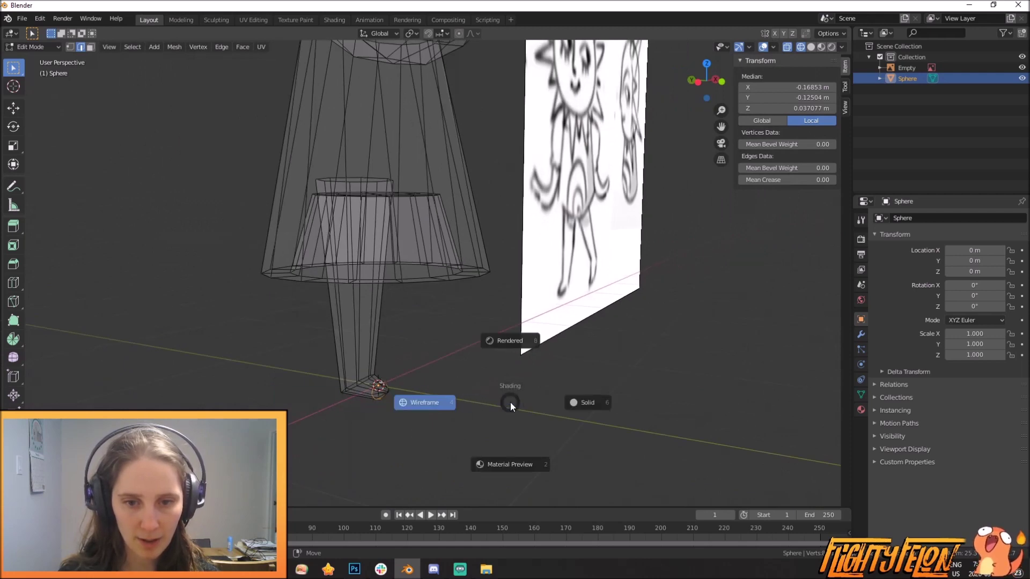
left_click(572, 404)
mouse_move(462, 382)
middle_mouse_down()
mouse_move(443, 394)
mouse_move(327, 367)
mouse_move(324, 328)
mouse_move(328, 284)
mouse_move(361, 280)
mouse_move(424, 308)
mouse_move(492, 283)
mouse_move(462, 277)
middle_mouse_up()
key("a")
key("alt+a")
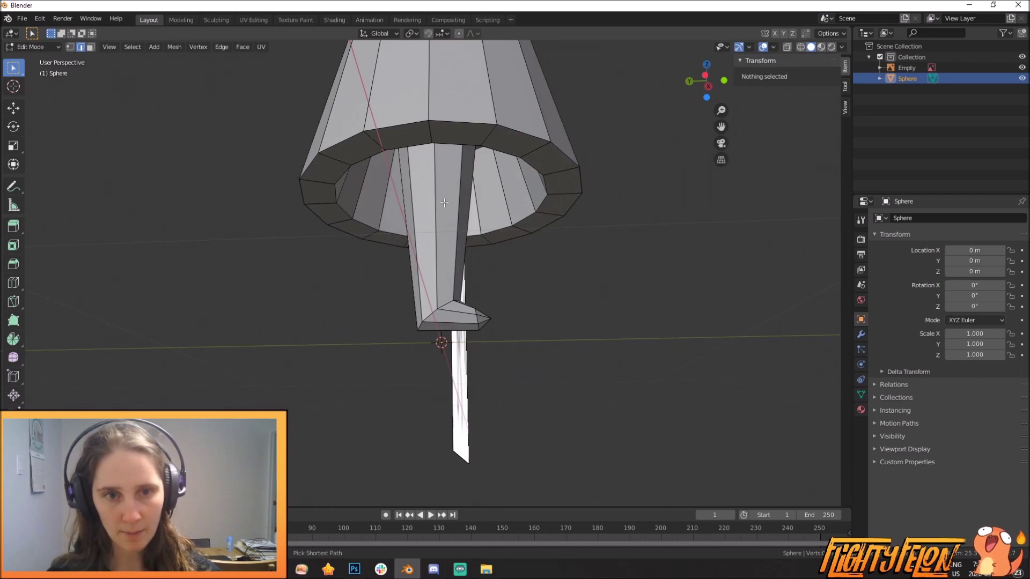
Cut an edge loop around the middle of the leg and select it with the Move tool active
key("ctrl+r")
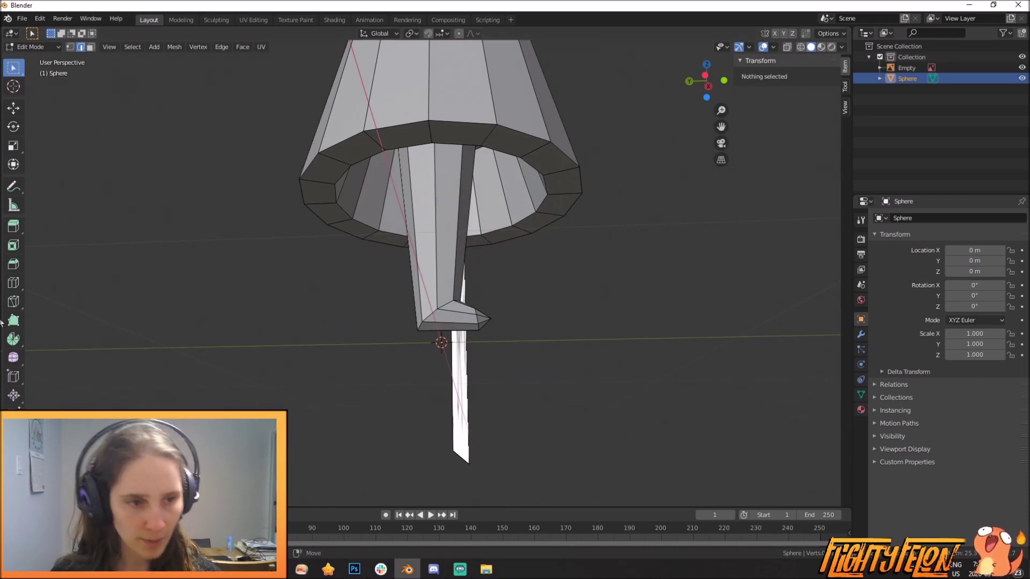
left_click(13, 282)
left_click(444, 214)
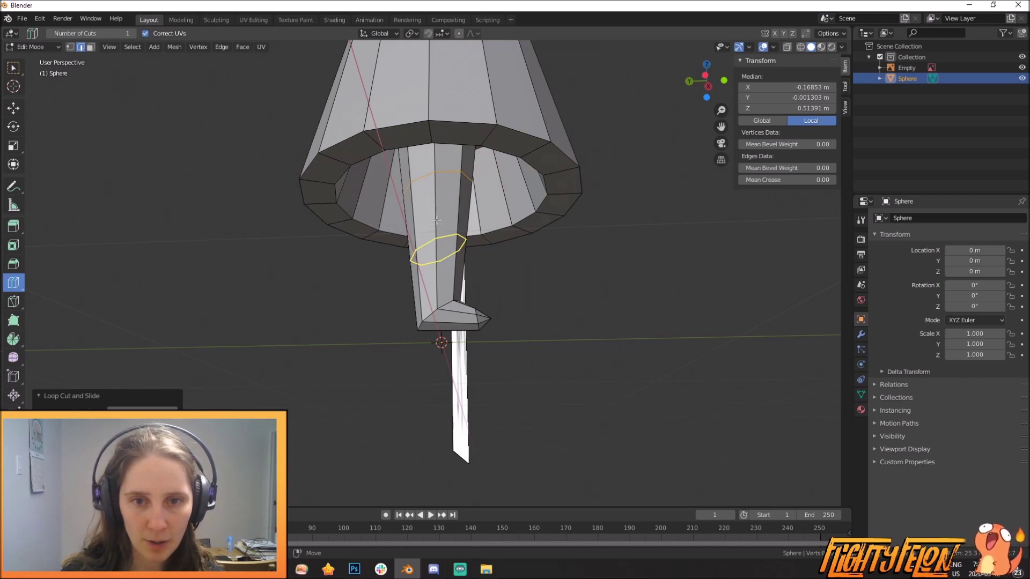
right_click(437, 220)
middle_click_drag(528, 272, 599, 306)
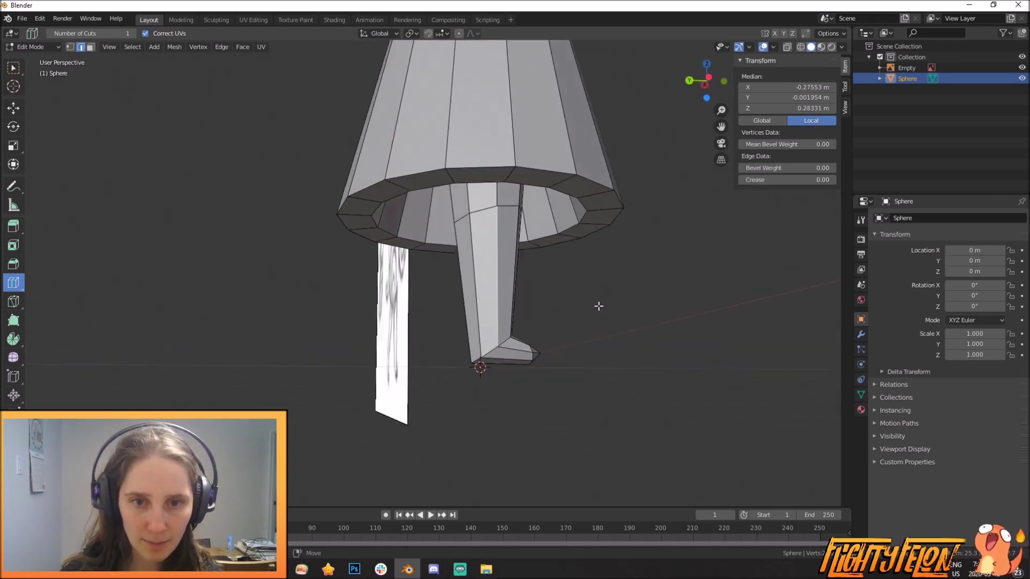
right_click(512, 208, "alt")
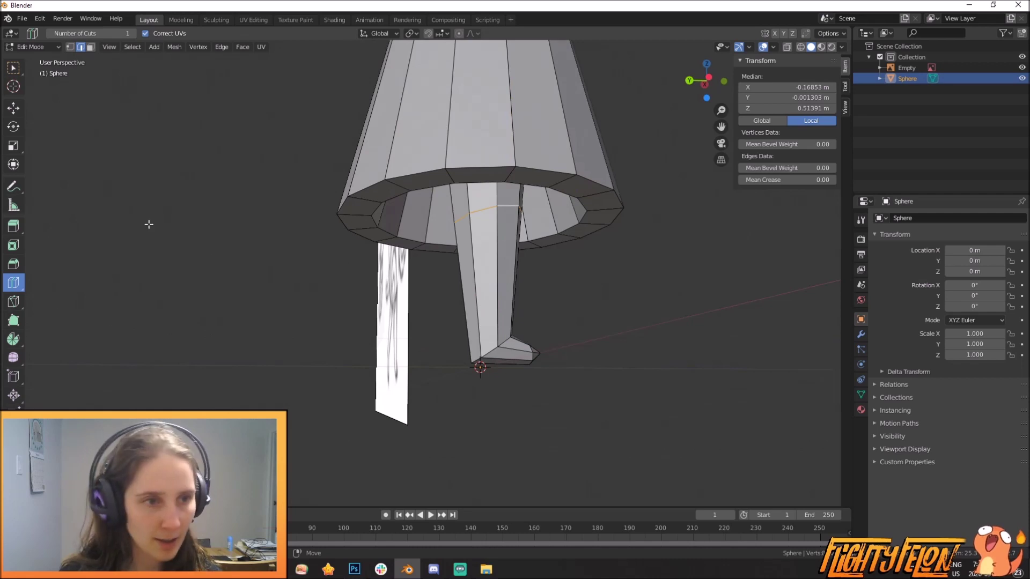
left_click(13, 108)
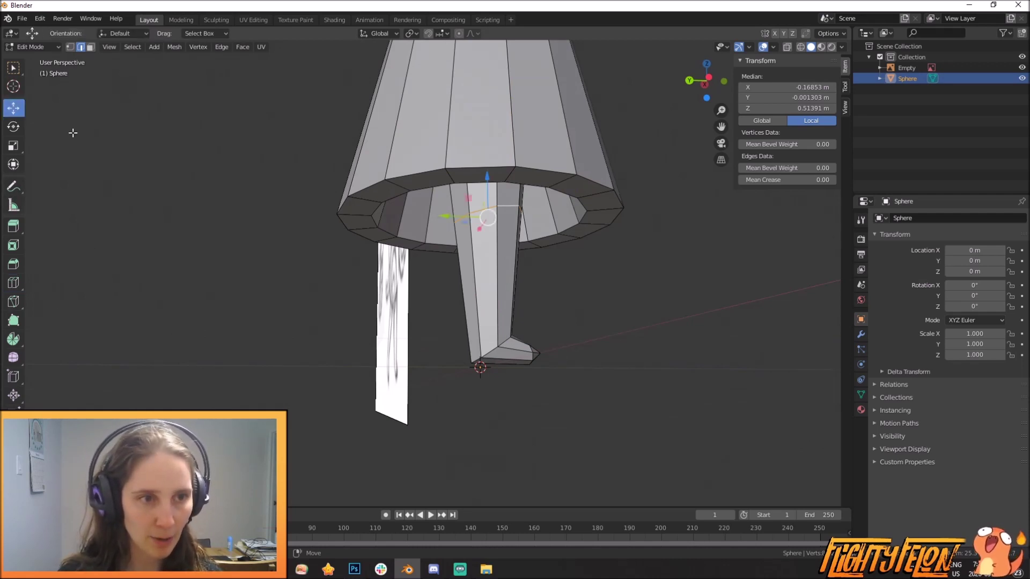
scroll(550, 242, "up", 2)
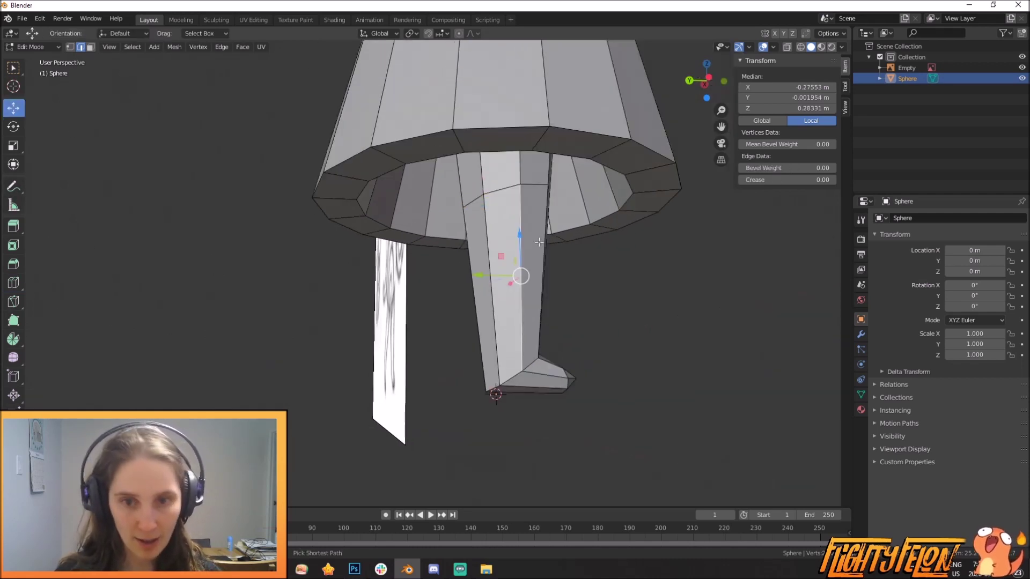
Try a loop cut around the leg with a slide of about 0.07 and undo it
key("alt+a")
left_click(529, 192, "alt")
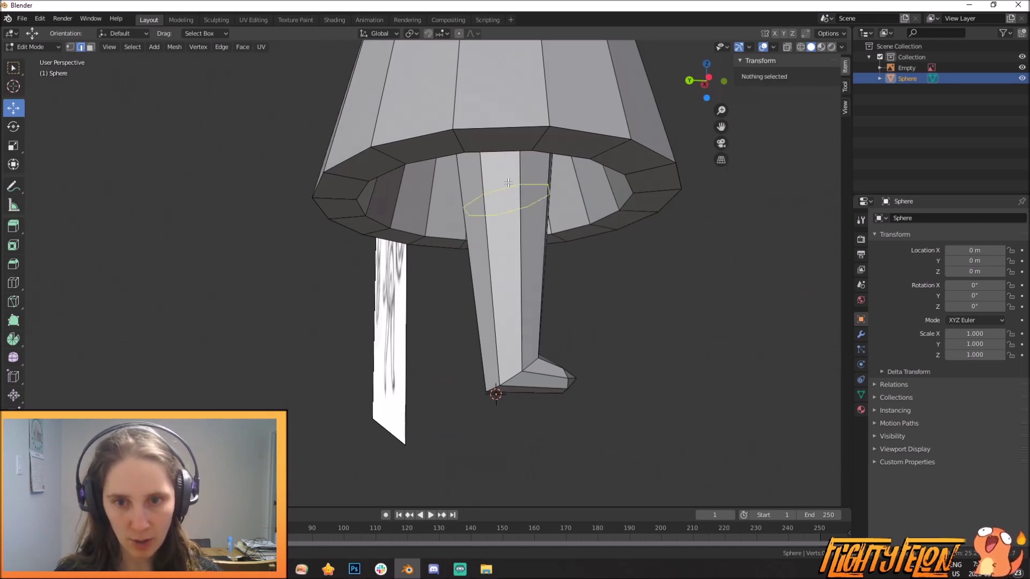
key("g")
key("g")
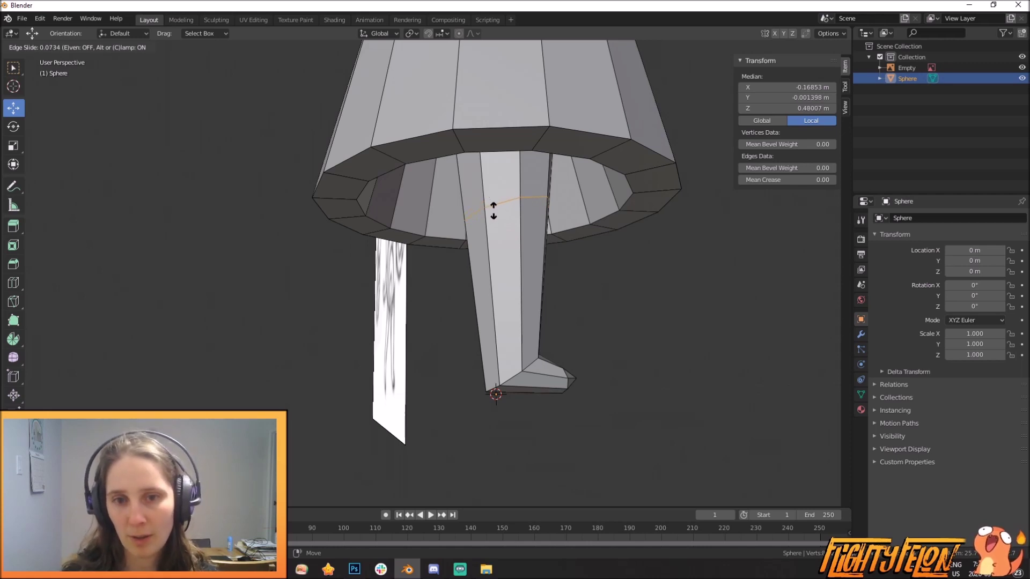
left_click(494, 211)
key("alt+a")
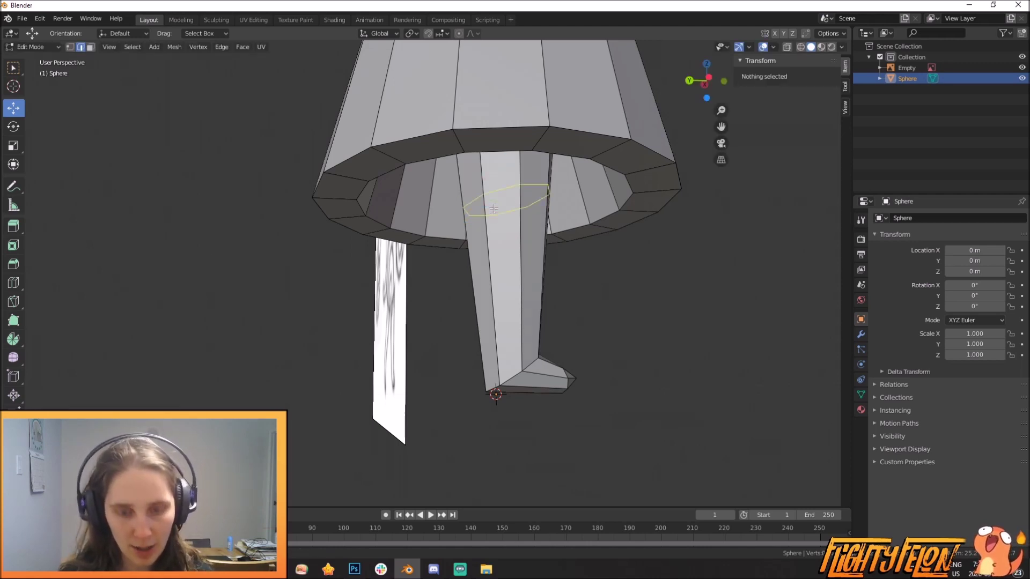
left_click(506, 213)
left_click(506, 213)
key("ctrl+z")
Add a single loop cut around the leg and rotate the new loop about the X axis
key("ctrl+r")
scroll(506, 213, "up", 2)
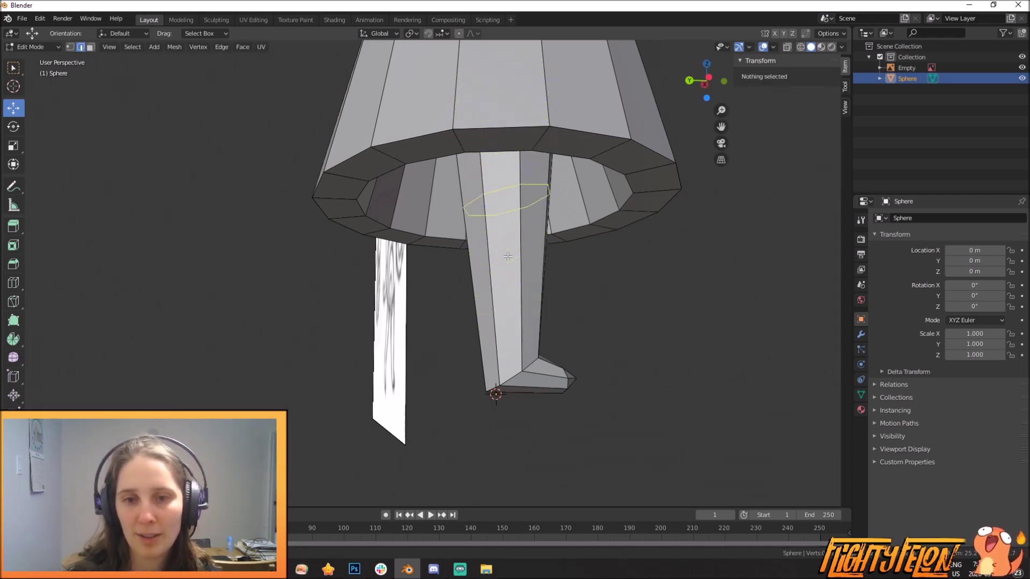
scroll(508, 252, "down", 2)
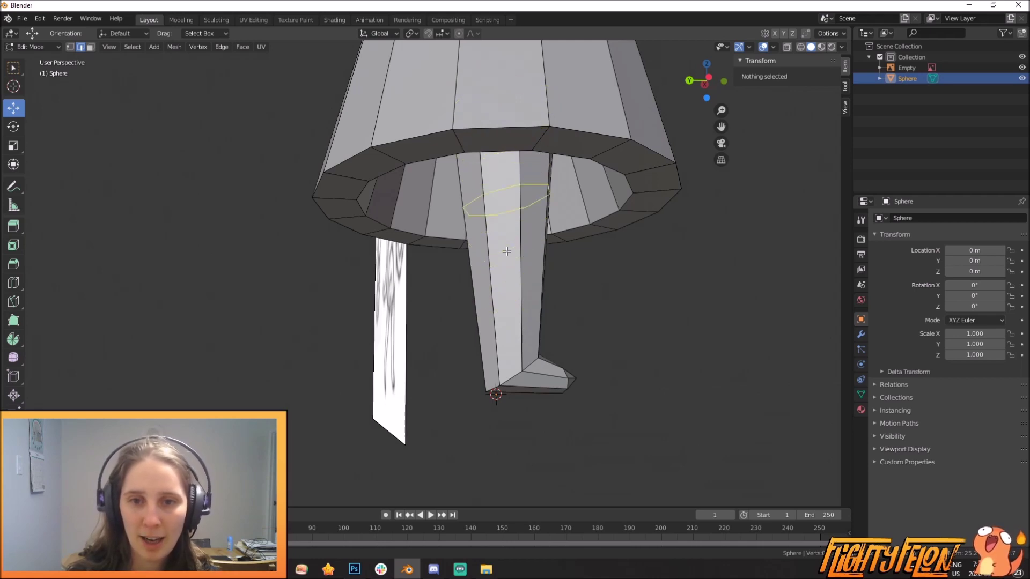
left_click(508, 251)
left_click(517, 251)
middle_click_drag(516, 251, 459, 251)
left_click_drag(422, 230, 429, 232)
key("r")
key("x")
left_click(561, 301)
Add a second loop cut around the leg and slide it along the leg's edges
middle_click_drag(495, 265, 465, 244)
key("ctrl+r")
left_click(466, 245)
left_click(476, 193)
middle_click_drag(476, 190, 474, 176)
key("g")
key("g")
left_click(455, 132)
Duplicate the whole linked leg and move the copy along X to about 0.16 m as the second leg
middle_click_drag(455, 131, 464, 291)
scroll(410, 279, "down", 5)
scroll(376, 288, "up", 4)
key("l")
middle_click_drag(375, 274, 407, 267)
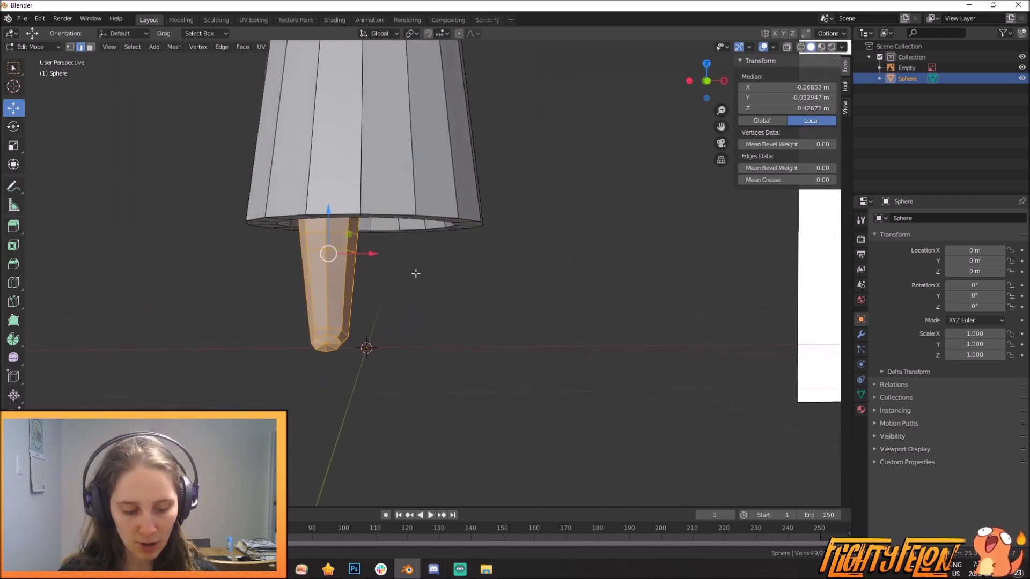
key("g")
key("x")
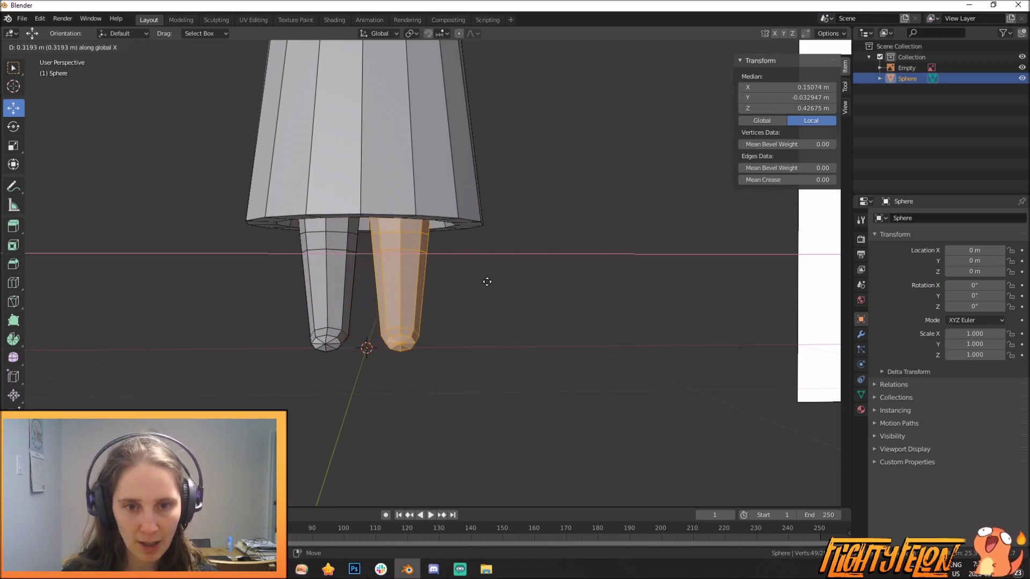
left_click(489, 281)
middle_click_drag(489, 281, 436, 281)
scroll(472, 248, "down", 9)
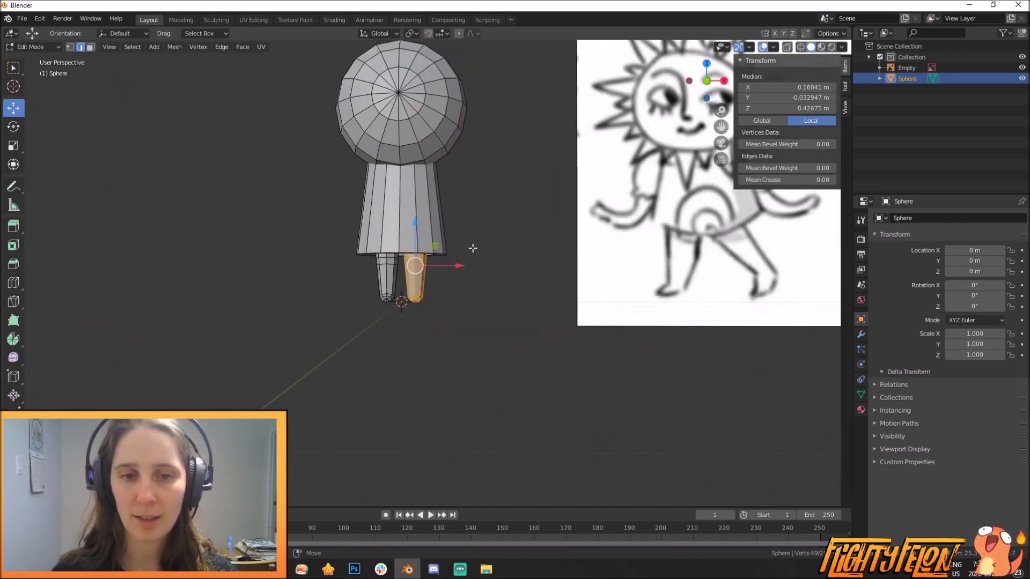
Add two loop cuts around the body, at about Z 1.13 m and 0.84 m, and widen them slightly to round its sides
middle_click_drag(468, 252, 425, 207)
scroll(494, 268, "up", 5)
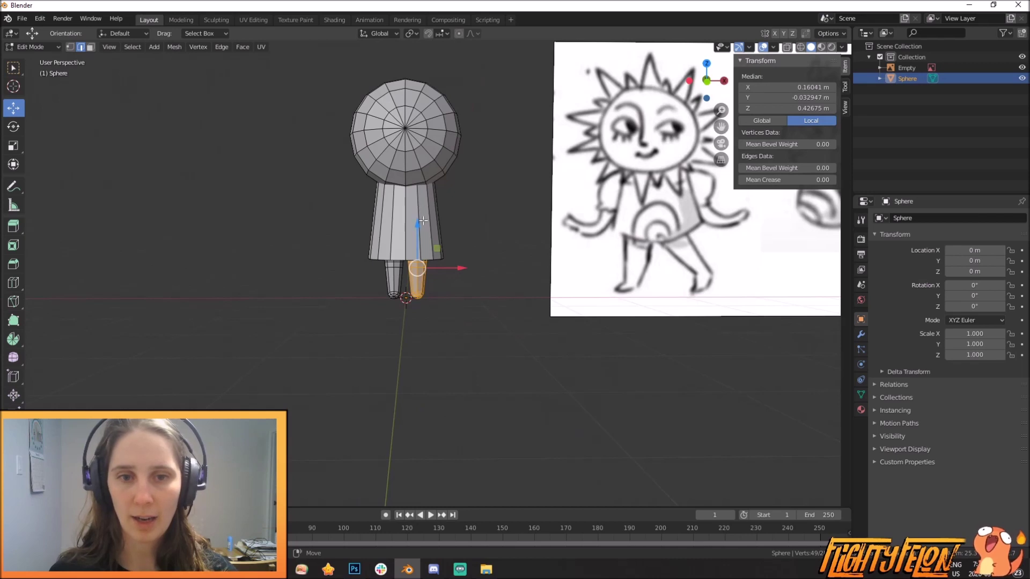
scroll(424, 220, "up", 3)
key("alt+a")
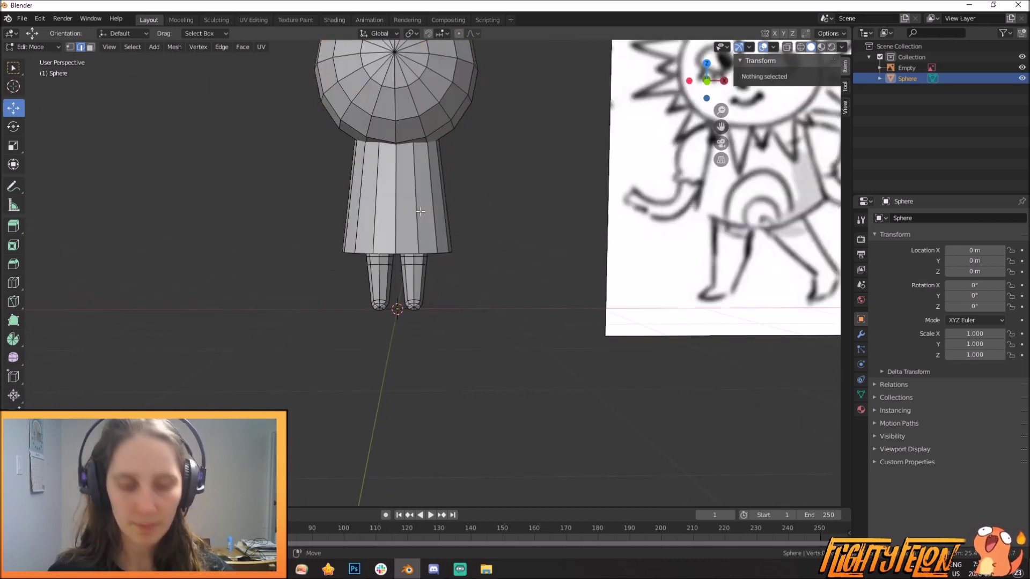
key("ctrl+r")
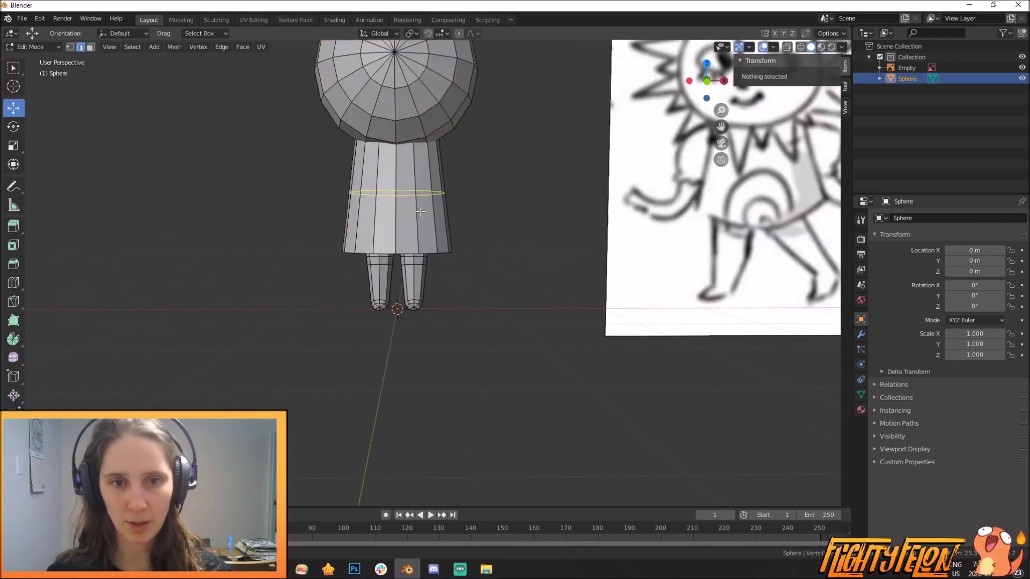
left_click(420, 212)
right_click(486, 231)
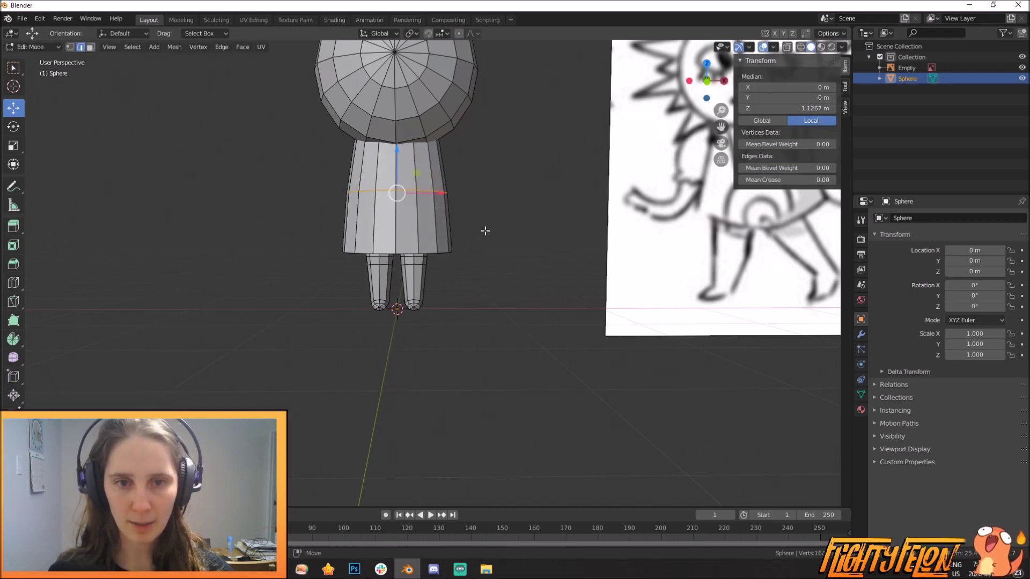
key("g")
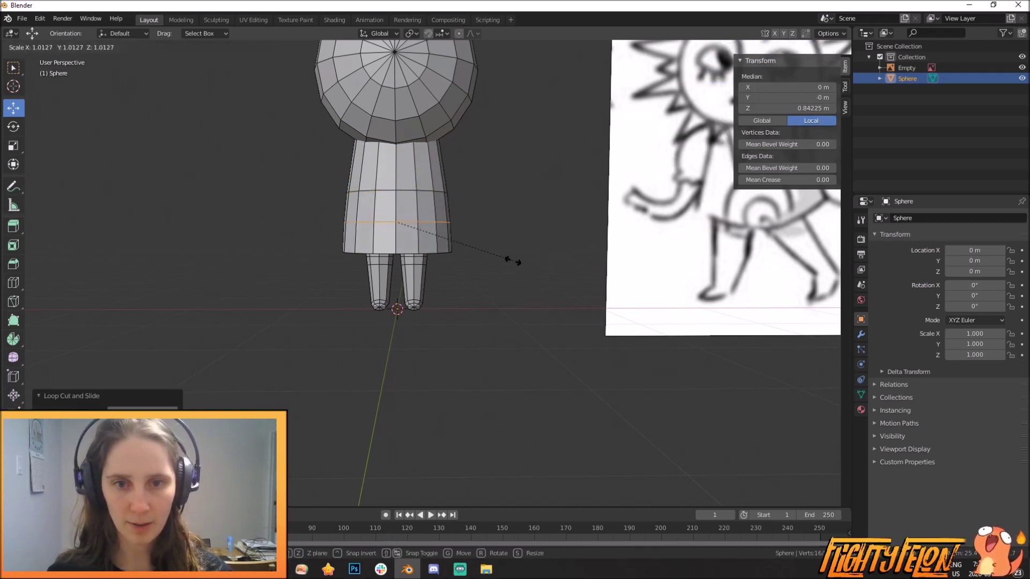
left_click(485, 260)
middle_click_drag(486, 260, 595, 229)
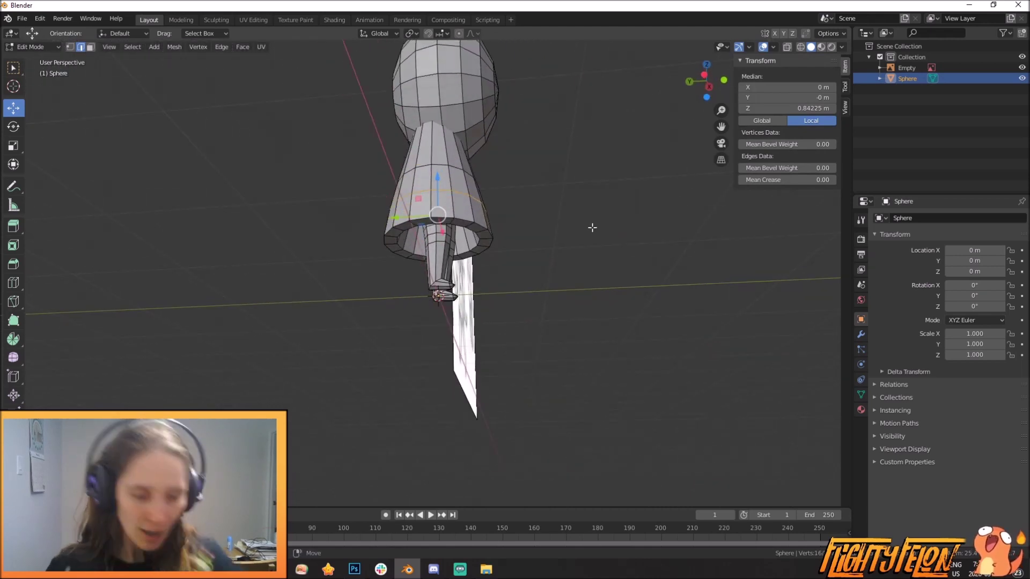
Add a UV sphere with 16 segments and 8 rings to the mesh and move it beside the upper body in front view
middle_click_drag(567, 239, 505, 291)
key("a")
key("alt+a")
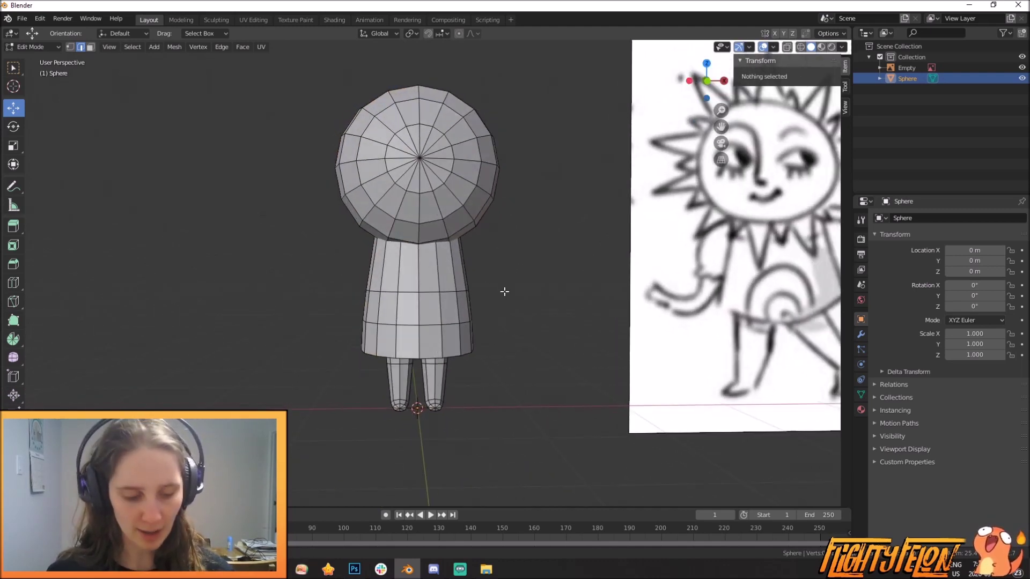
key("shift+a")
left_click(471, 272)
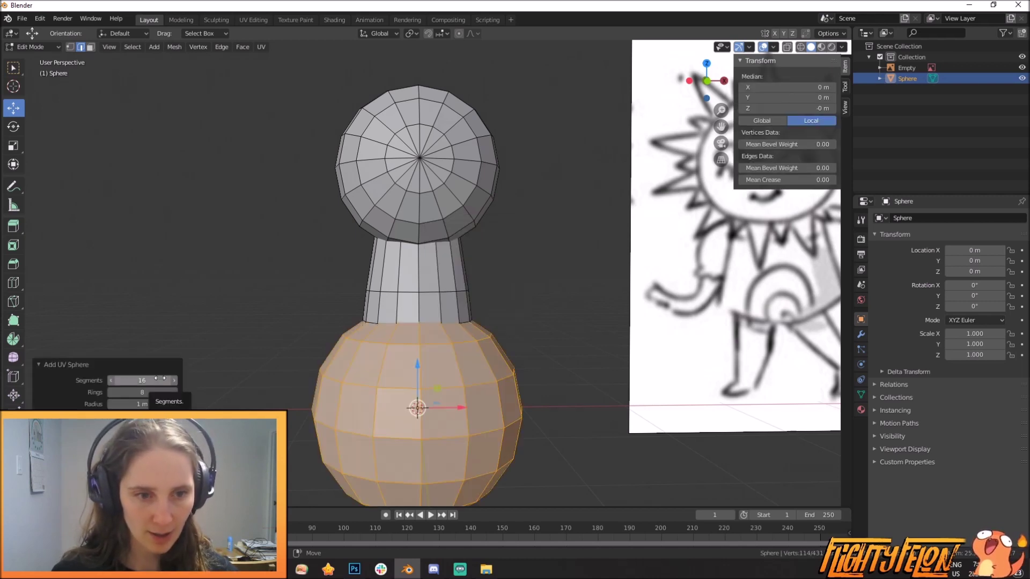
key("KP_1")
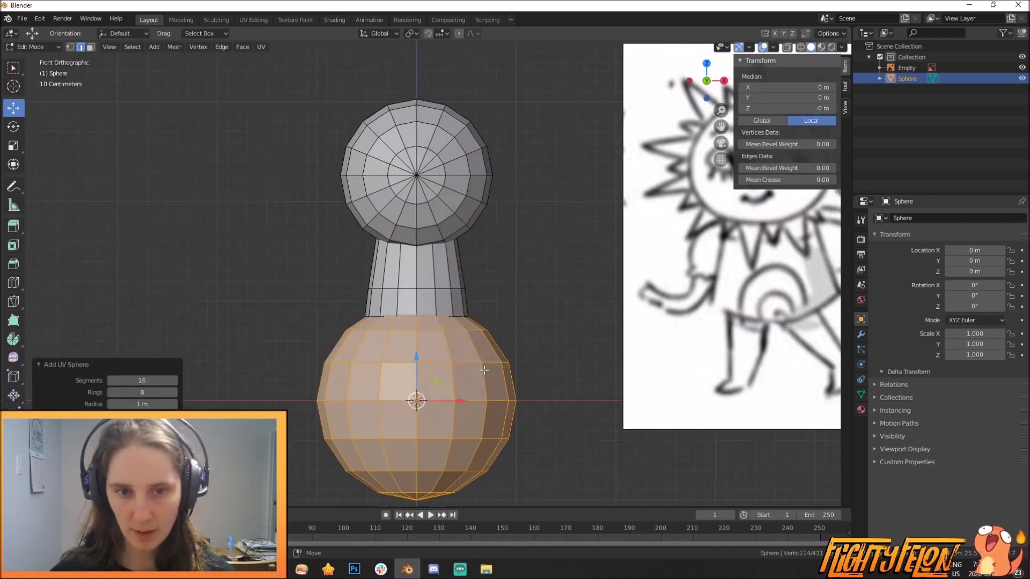
key("g")
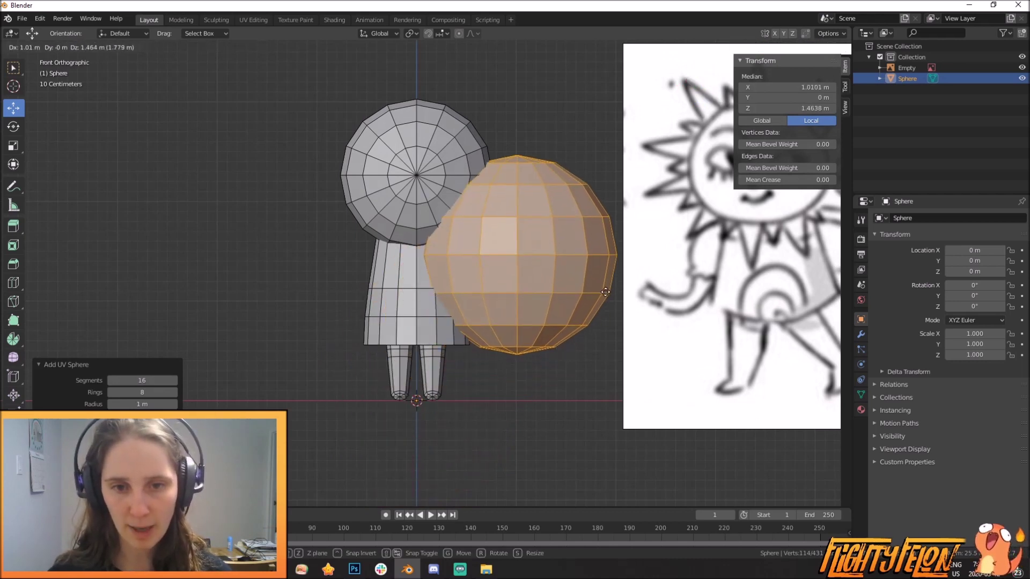
left_click(581, 287)
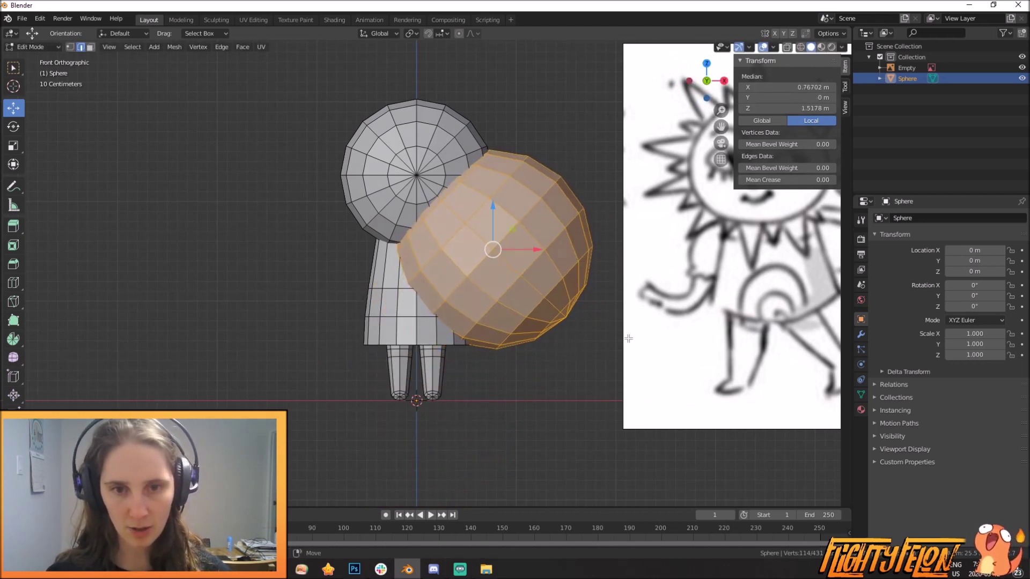
Scale the sphere down to sleeve size and place it at the shoulder, at about X 0.43 m and Z 1.56 m
key("s")
left_click(534, 275)
key("g")
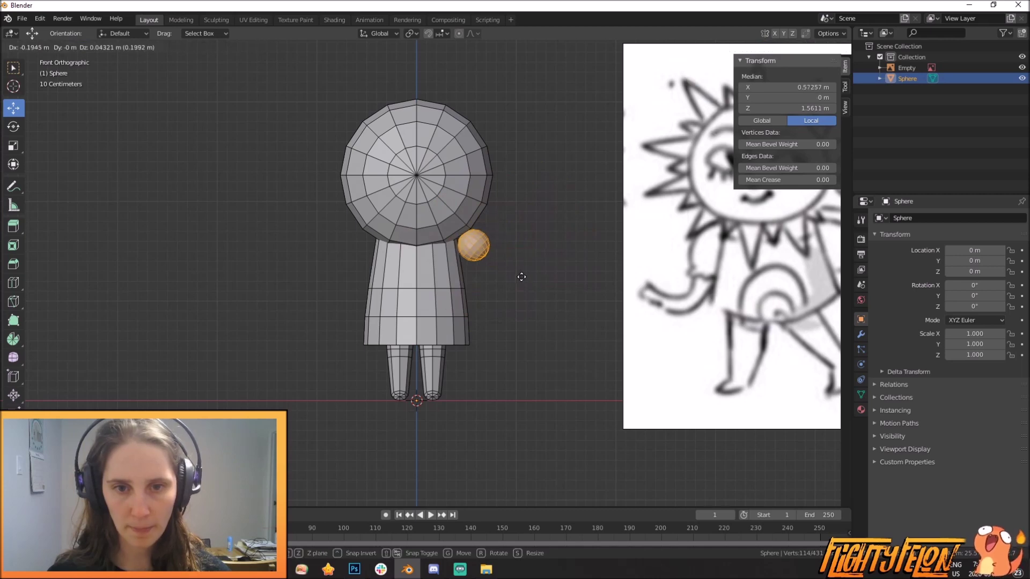
left_click(507, 278)
key("s")
left_click(542, 300)
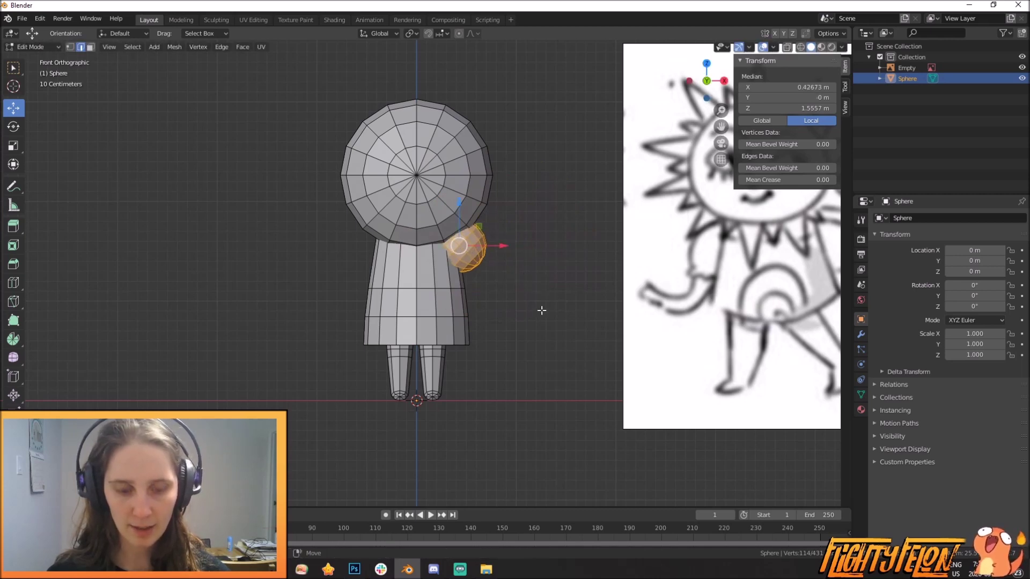
Adjust the sleeve sphere's placement at the shoulder to about X 0.41 m and Z 1.50 m
mouse_move(540, 292)
middle_mouse_down()
mouse_move(418, 293)
mouse_move(558, 288)
mouse_move(521, 293)
middle_mouse_up()
key("KP_1")
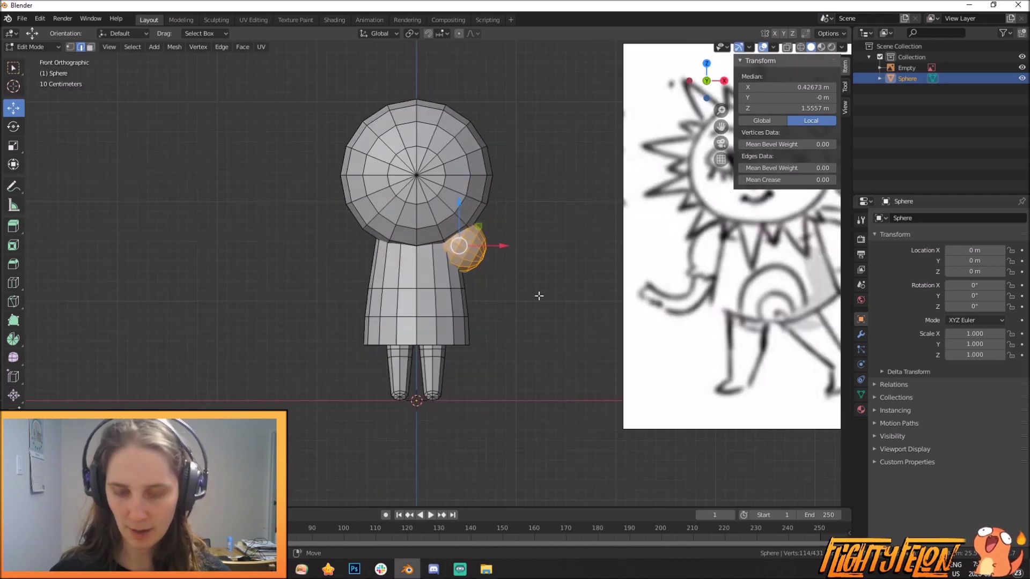
key("r")
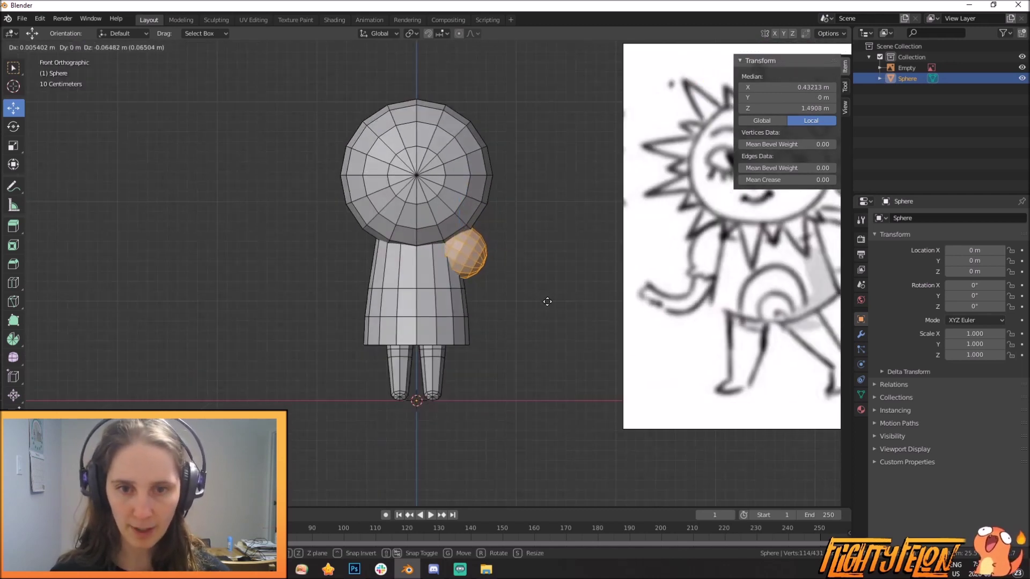
left_click(560, 276)
key("g")
left_click(558, 280)
middle_click_drag(557, 280, 754, 329)
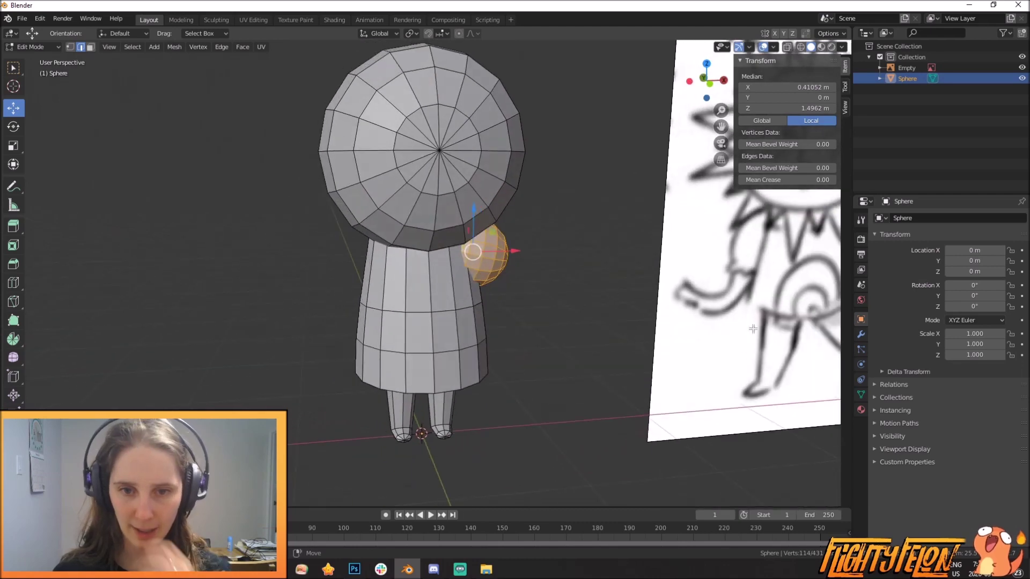
scroll(605, 305, "up", 2)
middle_click_drag(607, 292, 518, 280)
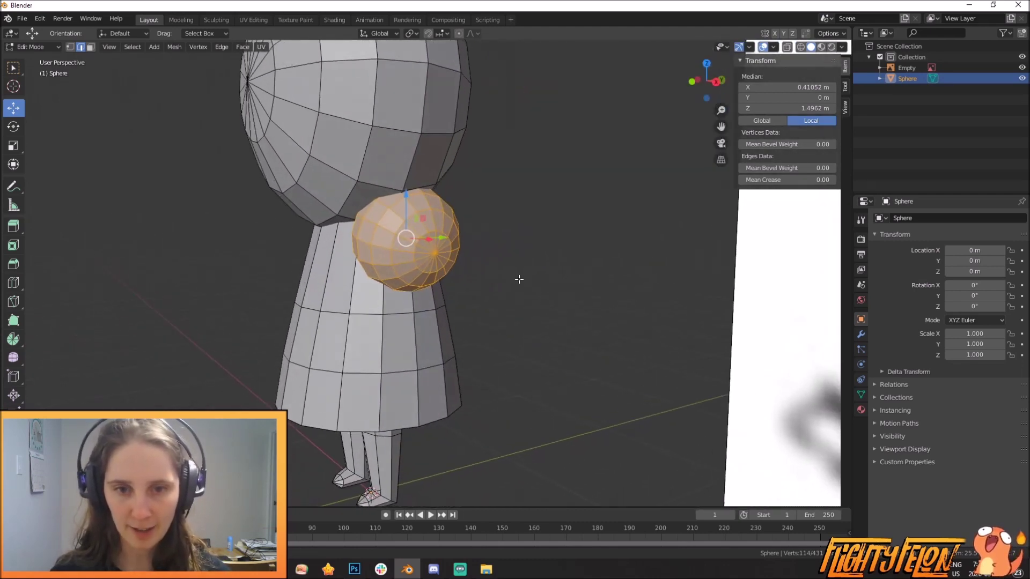
scroll(519, 280, "up", 1)
scroll(472, 280, "up", 1)
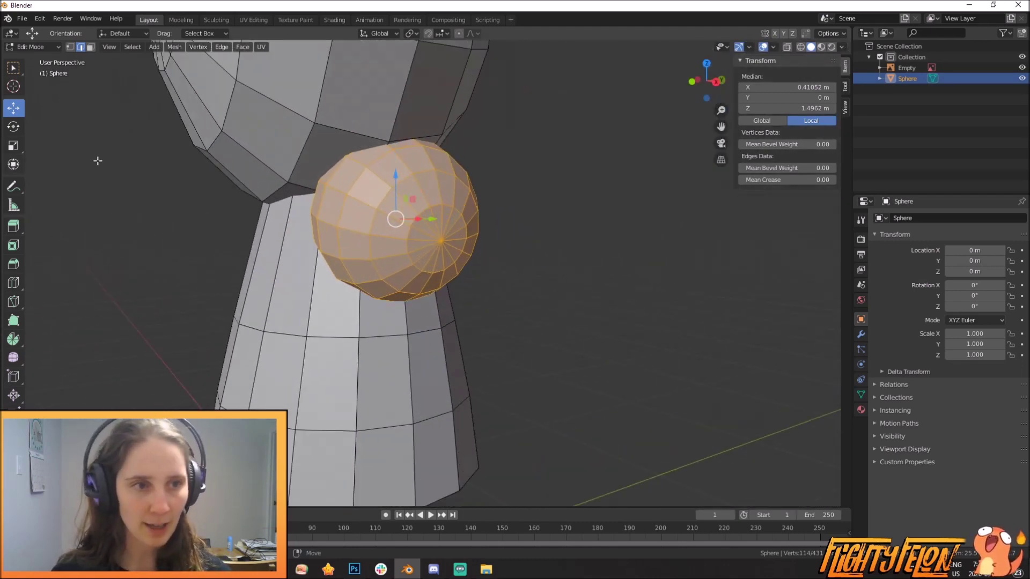
key("alt+a")
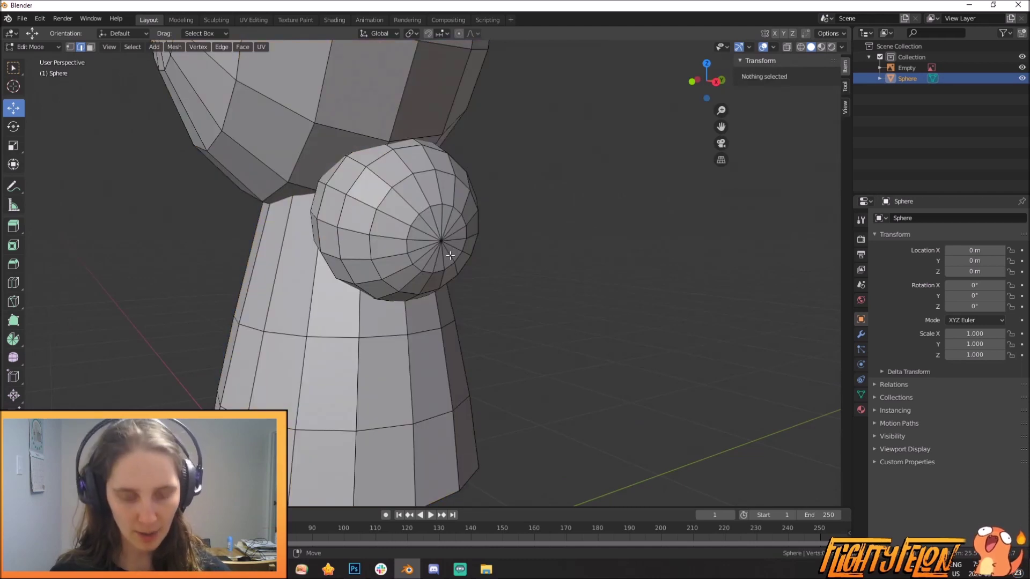
key("c")
middle_click_drag(446, 225, 545, 259)
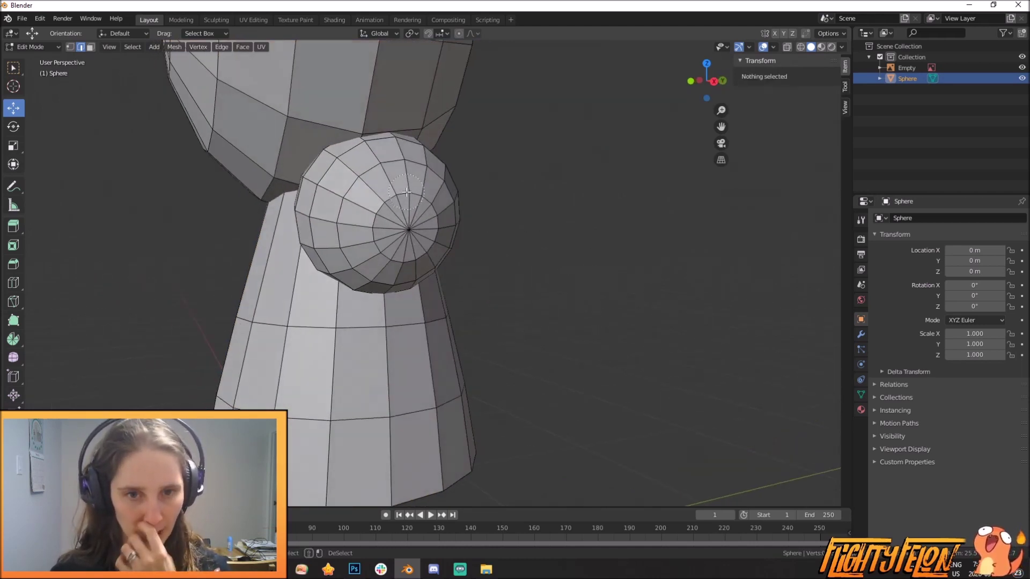
mouse_move(403, 191)
left_mouse_down()
mouse_move(370, 215)
mouse_move(375, 247)
mouse_move(372, 239)
left_mouse_up()
right_click(372, 239)
Select the end cap and the adjoining ring of faces on the sleeve sphere's outer side and delete them
left_click(90, 48)
key("c")
mouse_move(407, 200)
left_mouse_down()
mouse_move(391, 185)
mouse_move(382, 241)
mouse_move(418, 249)
mouse_move(430, 217)
left_mouse_up()
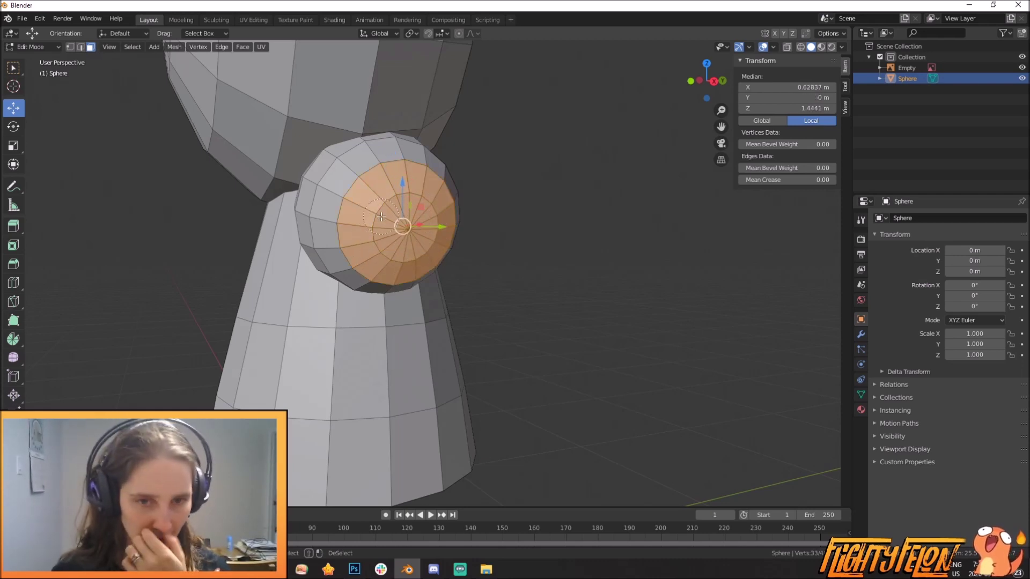
middle_click(407, 227)
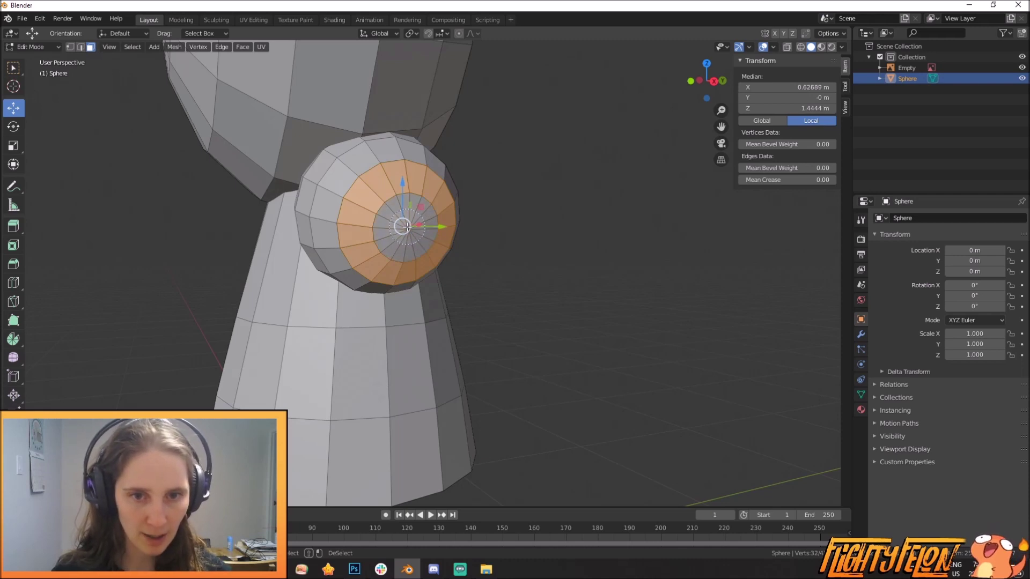
left_click(407, 227)
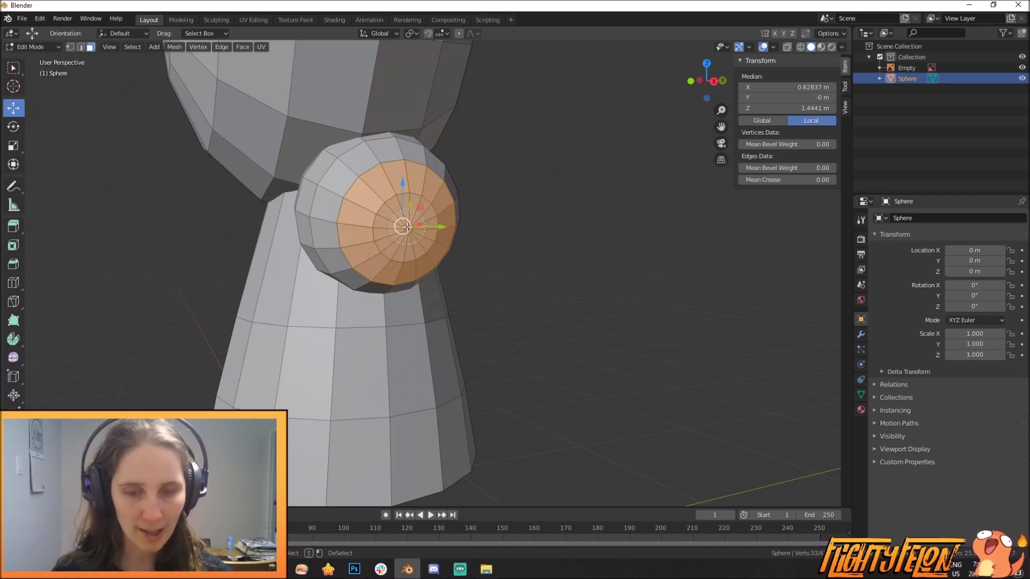
key("x")
left_click(471, 274)
Switch to edge selection and select two adjacent edges on the rim of the sleeve opening
mouse_move(467, 275)
middle_mouse_down()
mouse_move(526, 286)
mouse_move(457, 292)
middle_mouse_up()
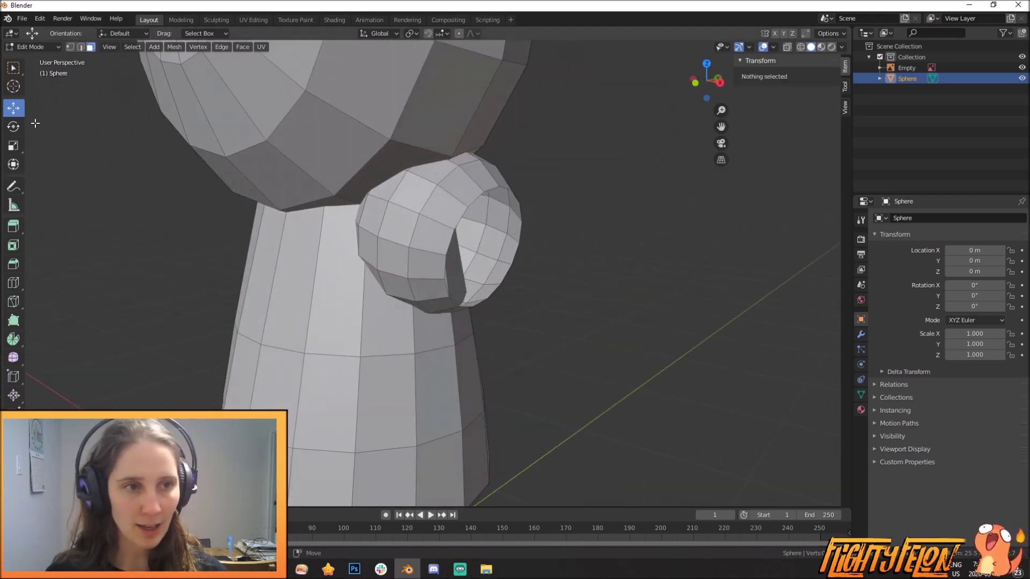
left_click(84, 49)
middle_click_drag(463, 236, 432, 221)
left_click(409, 243)
left_click(422, 221, "shift")
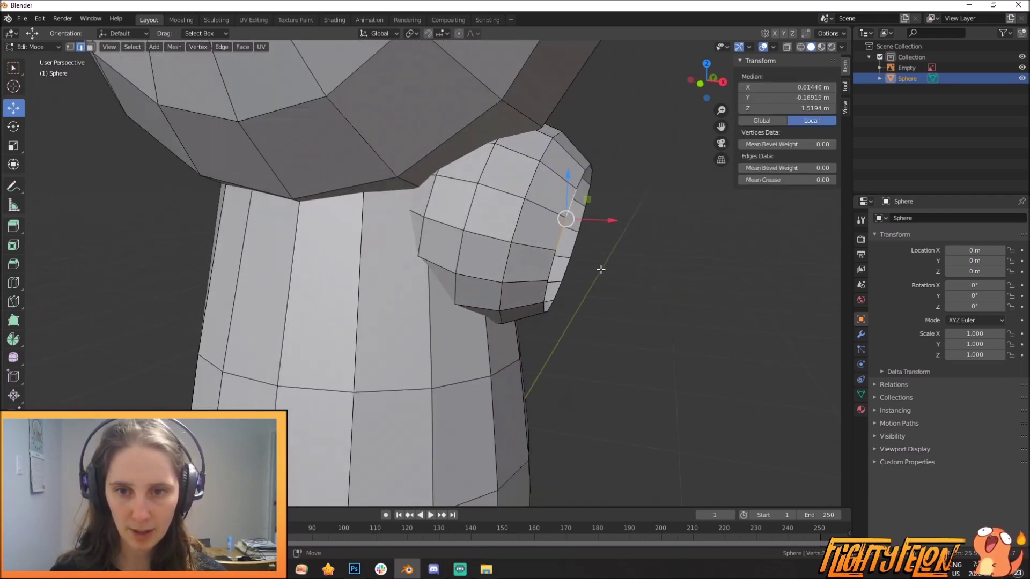
Try extruding the two selected rim edges outward, repositioning and scaling them in front view
key("e")
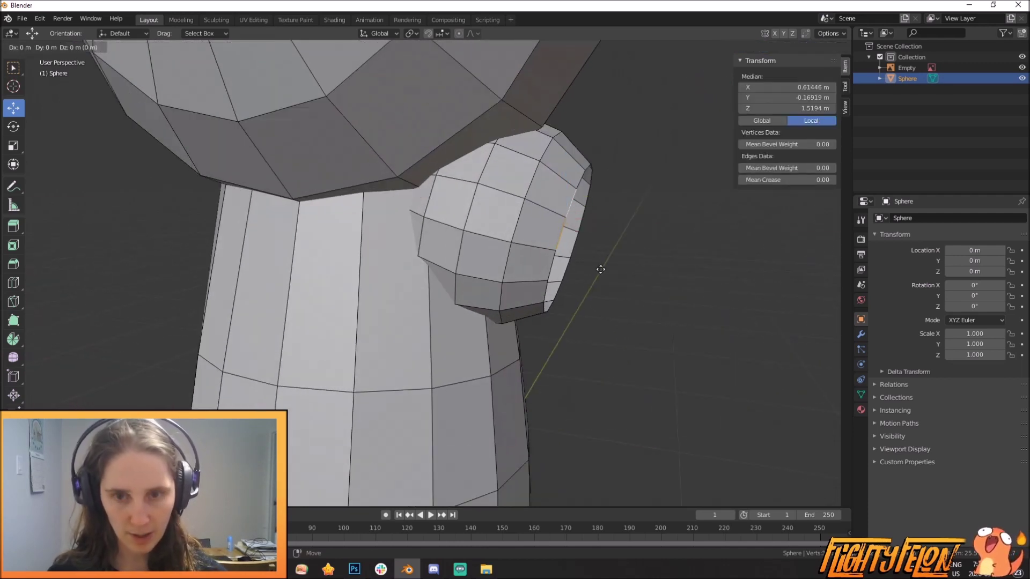
key("x")
key("Escape")
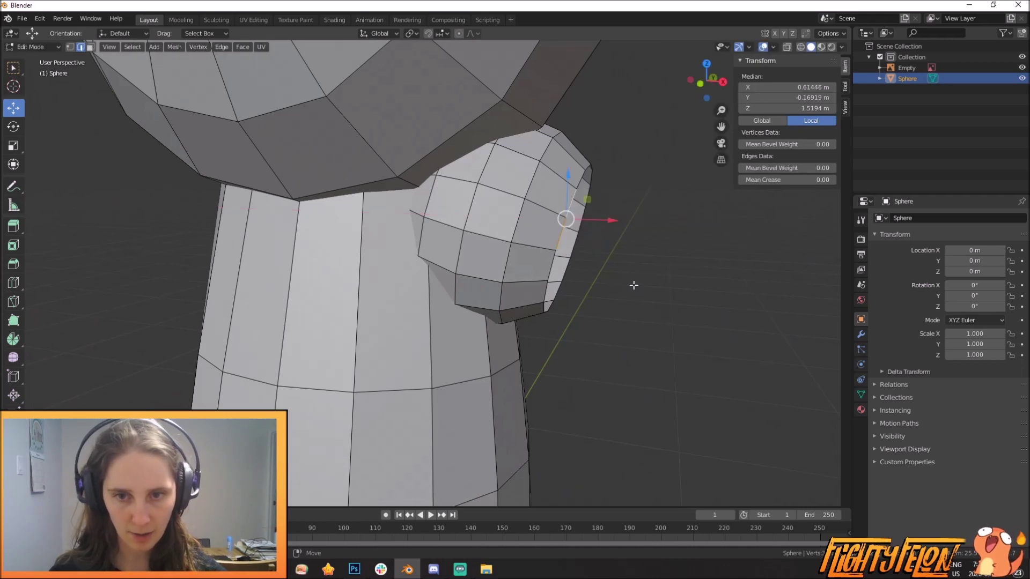
key("KP_1")
scroll(561, 271, "up", 3)
key("g")
left_click(586, 274)
key("s")
left_click(546, 237)
Select two lower rim edges and undo back to before the first pair of rim edges was extruded
left_click(507, 214)
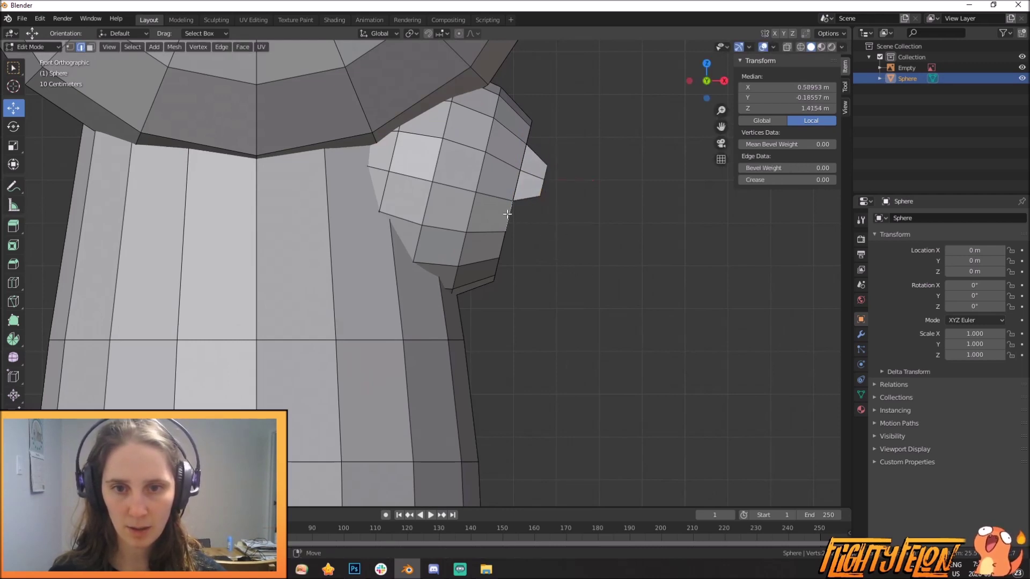
left_click(506, 230, "shift")
middle_click_drag(506, 231, 491, 289)
key("KP_1")
key("ctrl+z")
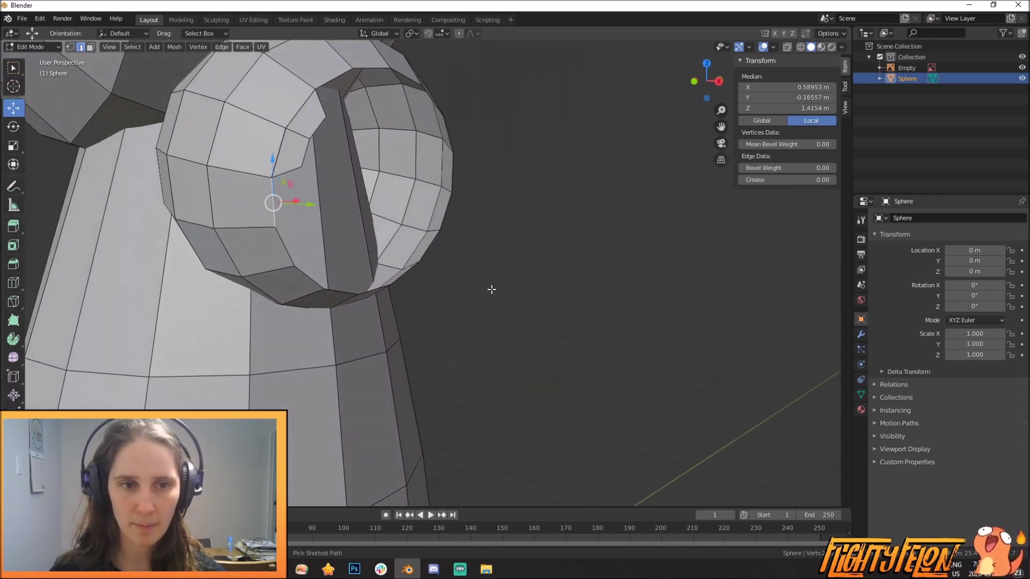
key("ctrl+z")
key("ctrl+z")
key("ctrl+z")
Set the transform pivot point to Individual Origins
middle_click_drag(492, 290, 472, 297)
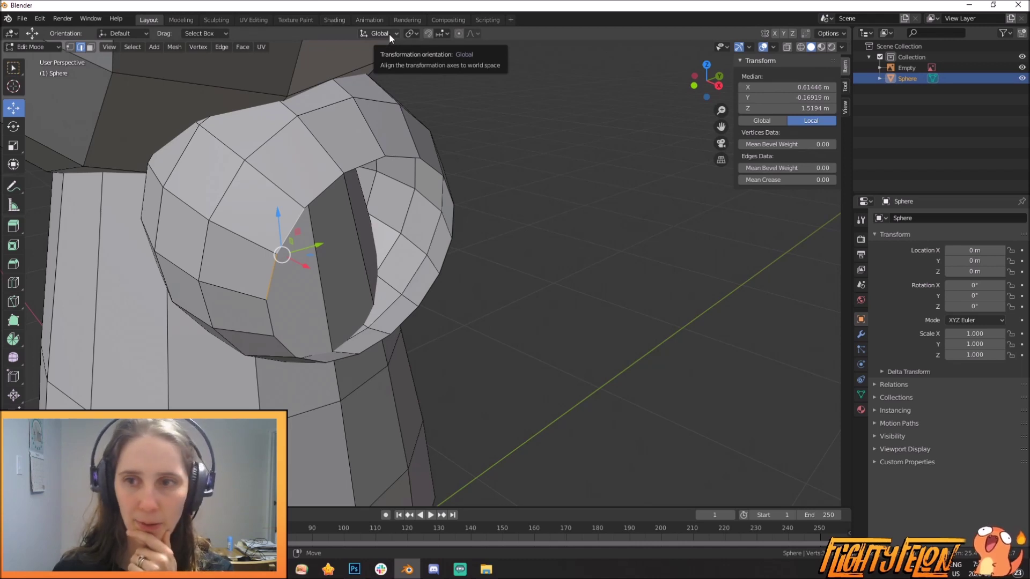
left_click(417, 32)
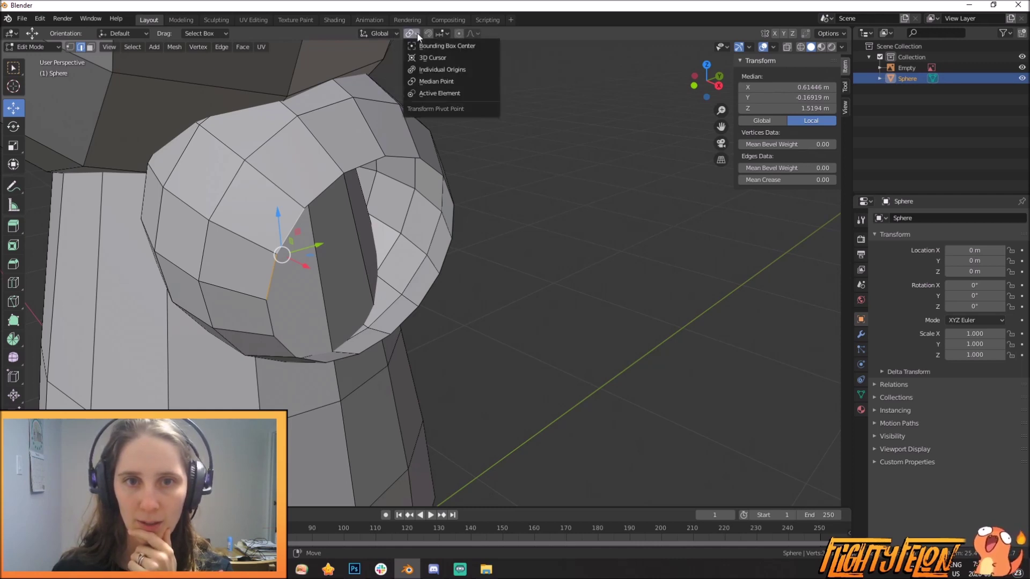
left_click(432, 69)
Try extruding the whole edge loop around the sleeve opening outward, and undo both the extrusion and the loop selection
left_click(330, 184, "alt")
middle_click_drag(462, 240, 473, 232)
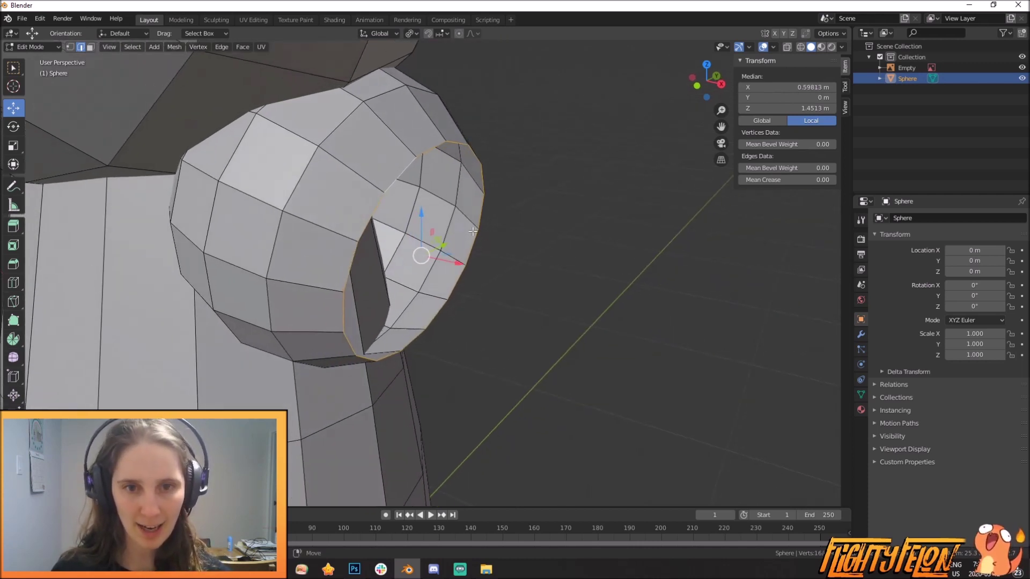
key("e")
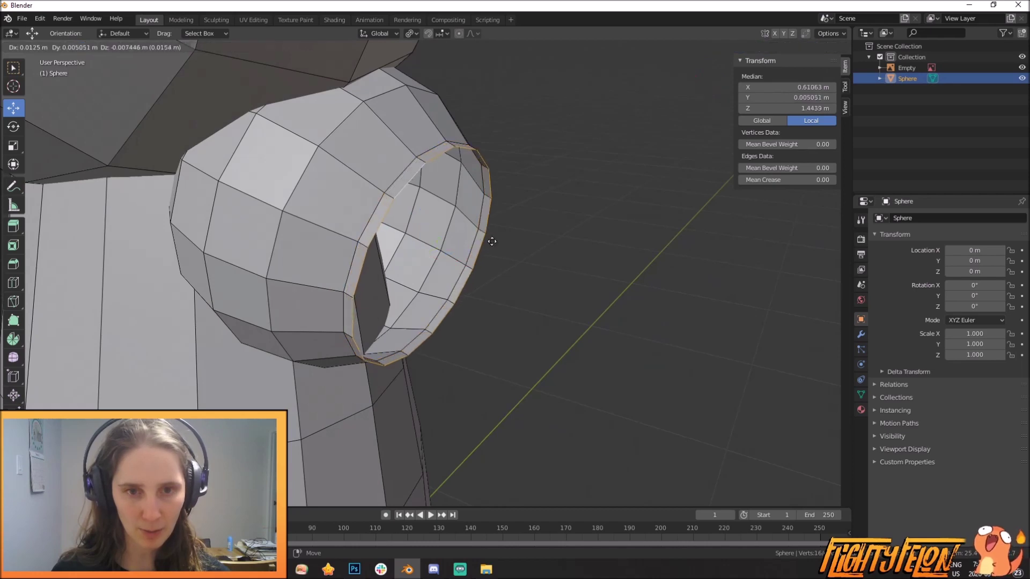
left_click(594, 290)
key("s")
right_click(565, 278)
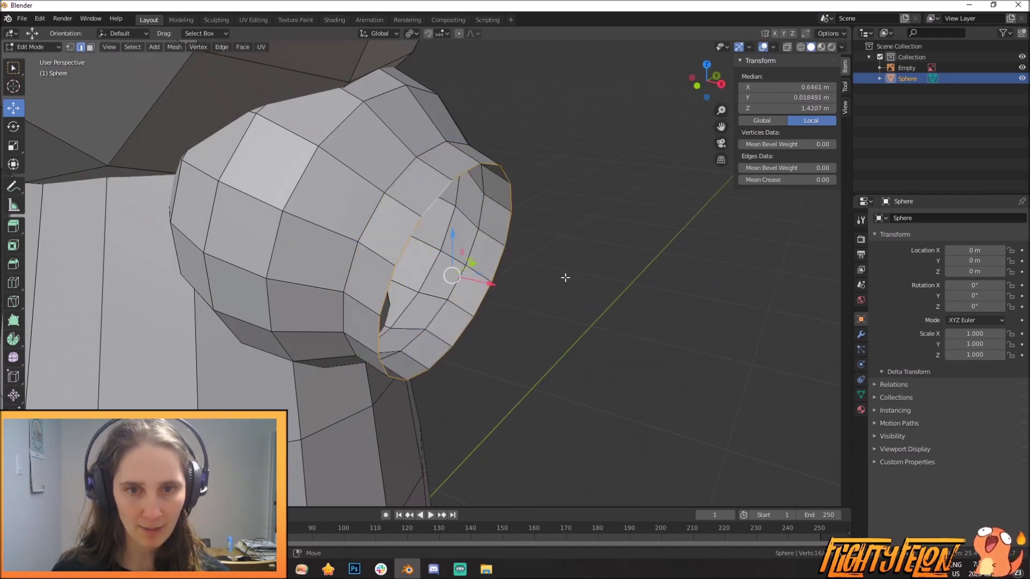
key("ctrl+z")
key("ctrl+z")
Try toggling alternate edges of the sleeve opening's selected edge loop, and clear the selection
middle_click_drag(481, 240, 383, 195)
left_click(358, 130, "shift")
middle_click_drag(371, 145, 317, 128)
left_click(314, 126, "shift")
left_click(383, 161, "shift")
left_click(397, 197, "shift")
middle_click_drag(397, 197, 373, 162)
left_click(349, 233, "shift")
left_click(331, 248, "shift")
middle_click_drag(332, 248, 387, 242)
left_click(295, 242, "shift")
left_click(251, 219, "shift")
middle_click_drag(279, 221, 274, 239)
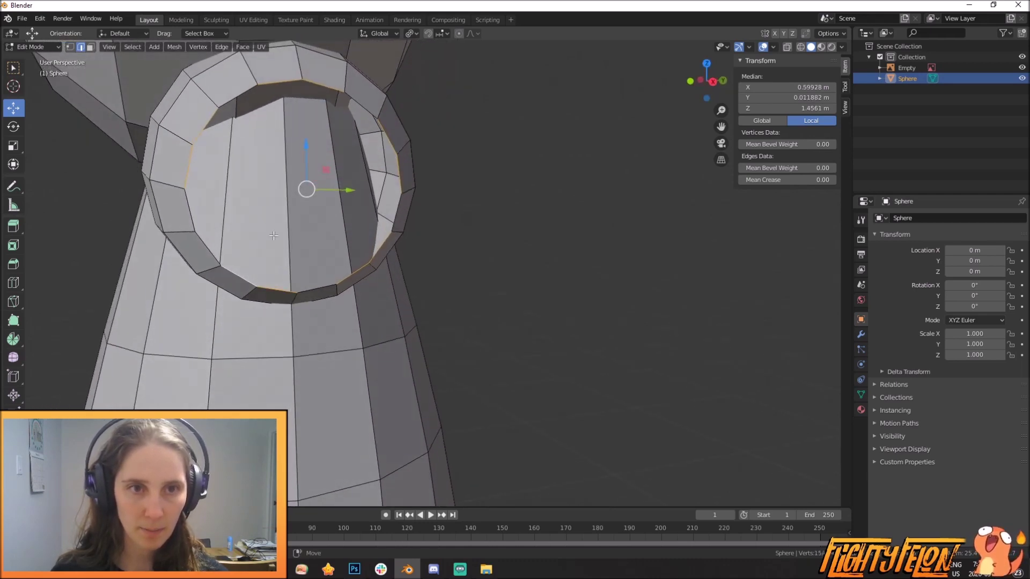
key("alt+a")
Try selecting every other rim edge around the sleeve opening one by one, and deselect everything
left_click(184, 161)
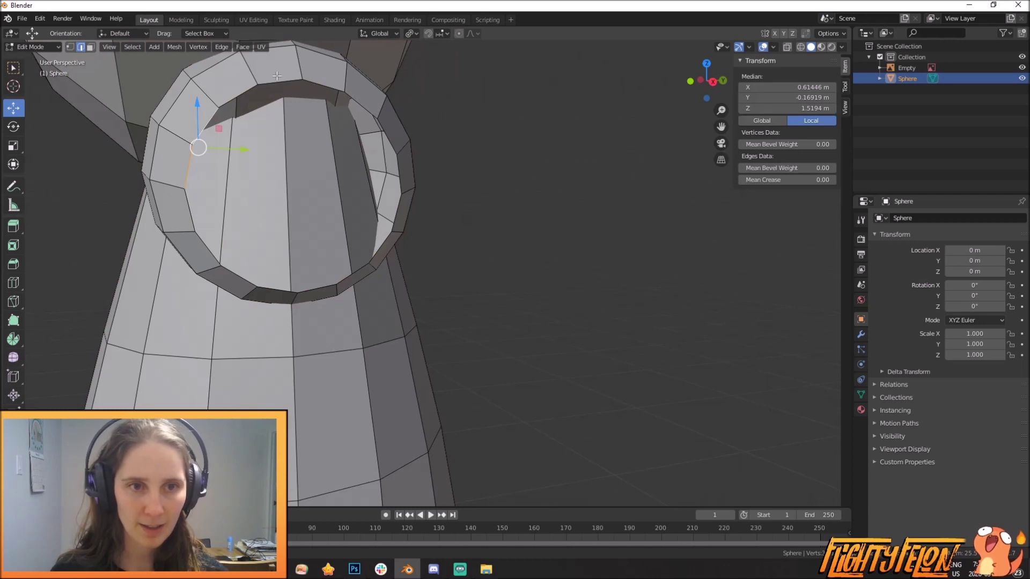
left_click(346, 86, "shift")
left_click(356, 102, "shift")
middle_click_drag(373, 121, 343, 124)
left_click(358, 178, "shift")
left_click(364, 186, "shift")
left_click(358, 215, "shift")
left_click(349, 244, "shift")
middle_click_drag(297, 276, 236, 238)
left_click(310, 261, "shift")
left_click(260, 255, "shift")
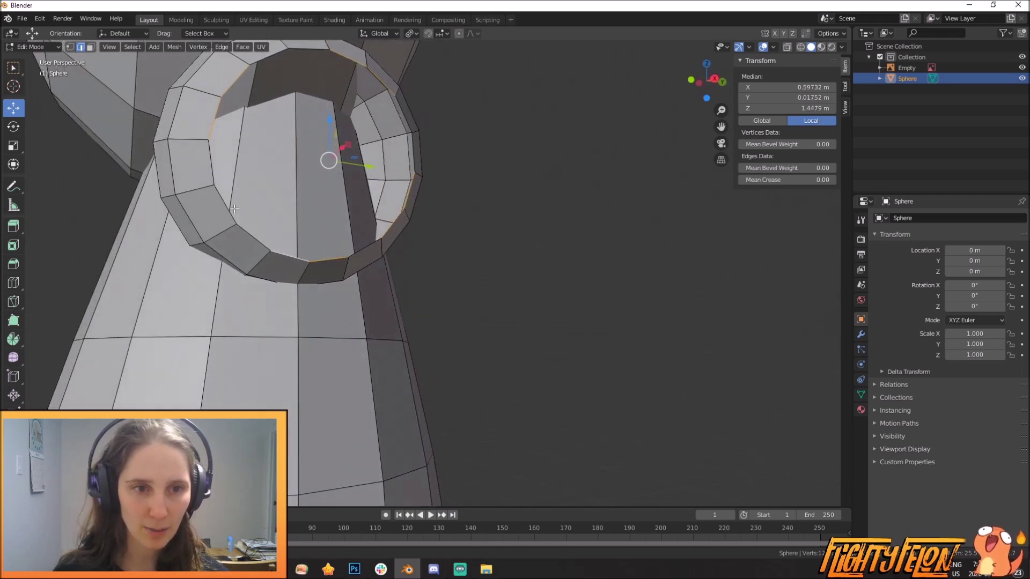
middle_click_drag(228, 206, 275, 236)
key("alt+a")
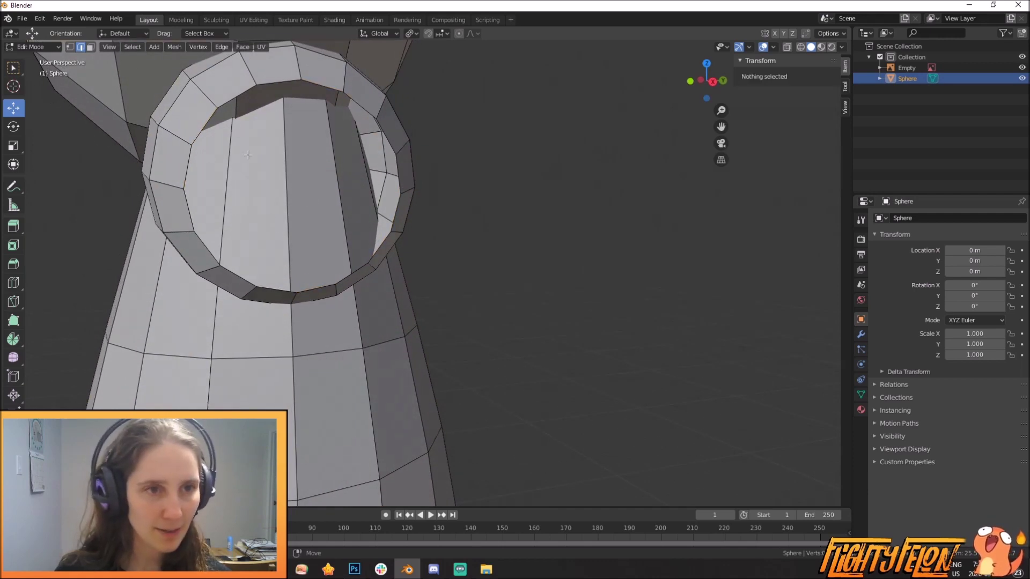
Select the sleeve opening's whole edge loop and extrude it outward in front view to form a narrow cuff
left_click(190, 136, "alt")
middle_click_drag(190, 135, 379, 210)
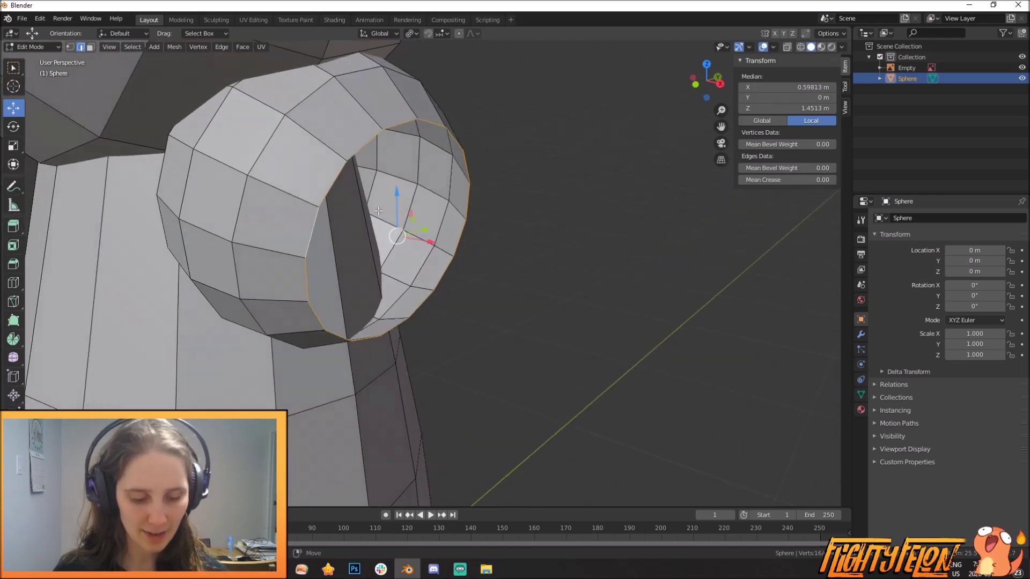
key("KP_1")
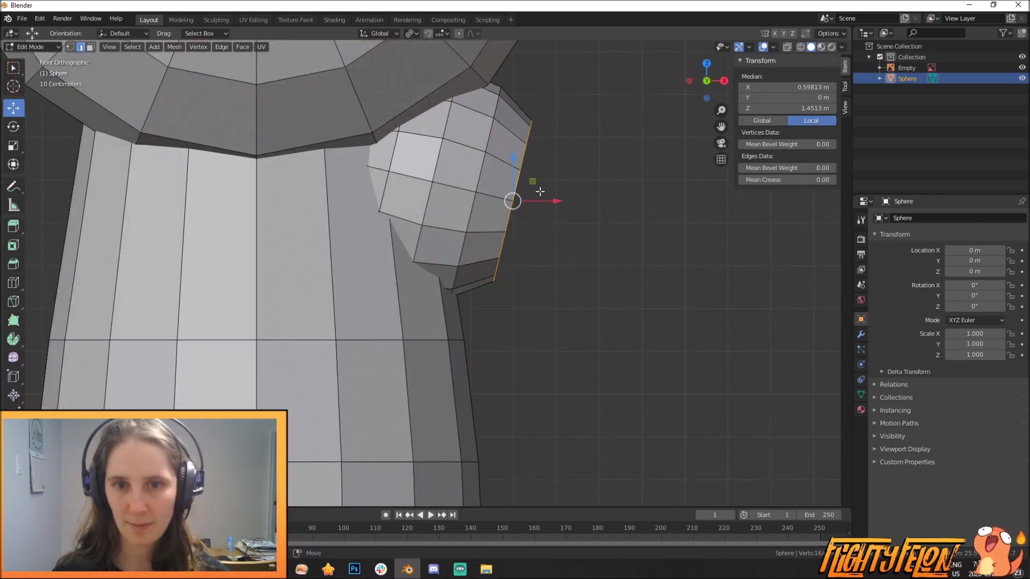
key("g")
left_click(576, 213)
Select every other vertex around the cuff's outer rim and move them about 0.035 m back toward the body, making a zigzag edge
middle_click_drag(577, 213, 524, 239)
left_click(68, 49)
middle_click_drag(308, 187, 306, 198)
left_click(402, 206)
middle_click_drag(401, 205, 412, 248)
left_click(397, 235, "shift")
left_click(263, 222, "shift")
left_click(414, 121, "shift")
middle_click_drag(414, 120, 469, 223)
left_click(459, 218, "shift")
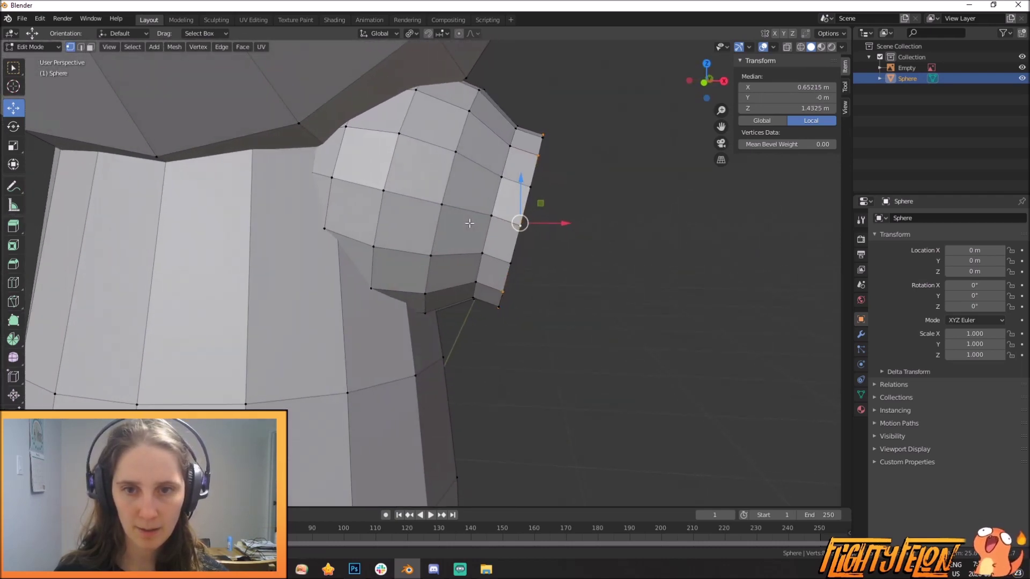
key("KP_5")
middle_click_drag(552, 256, 561, 257)
key("g")
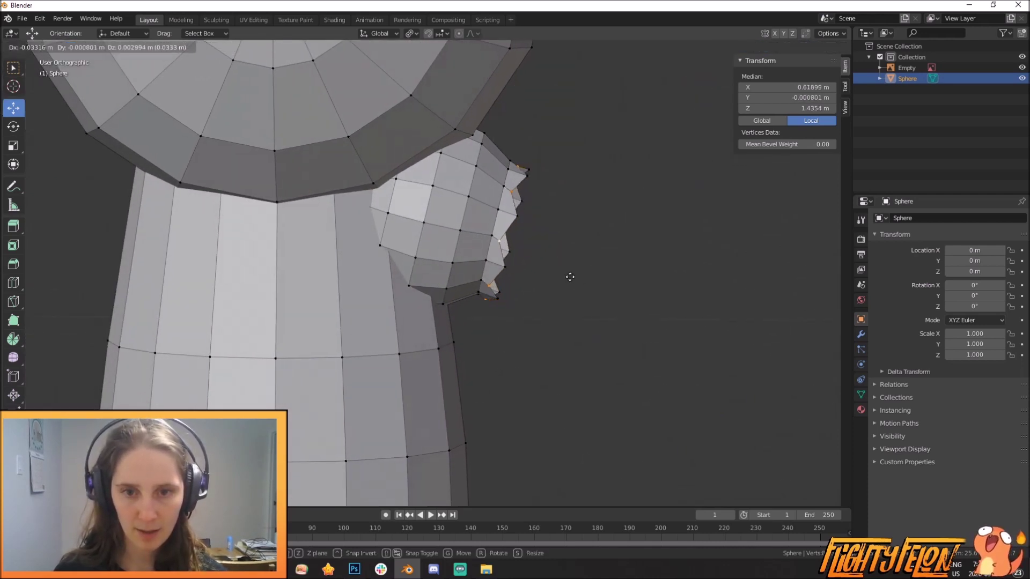
left_click(571, 277)
Try scaling up the alternate cuff vertices around their individual origins
key("s")
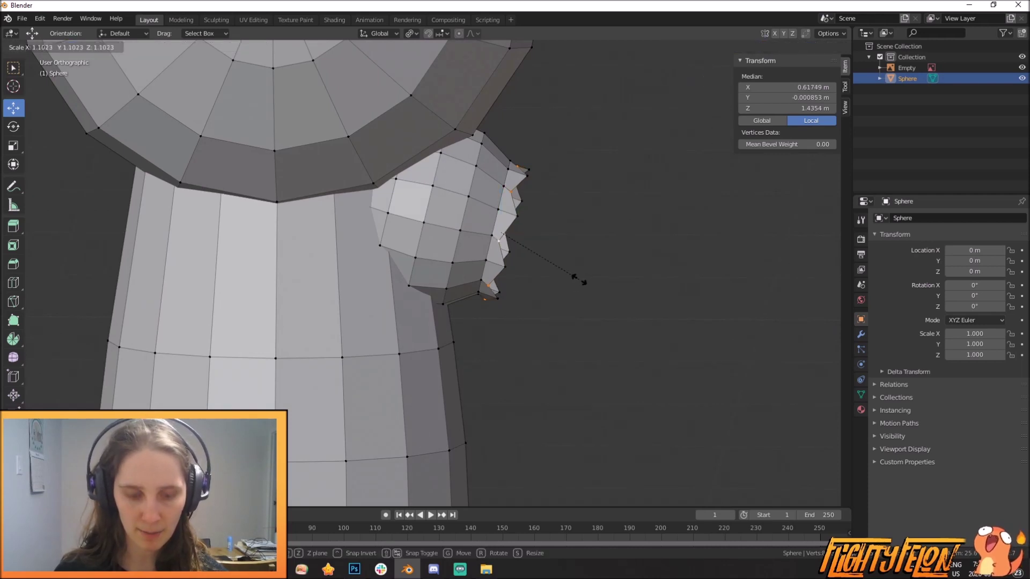
left_click(594, 280)
key("s")
left_click(613, 283)
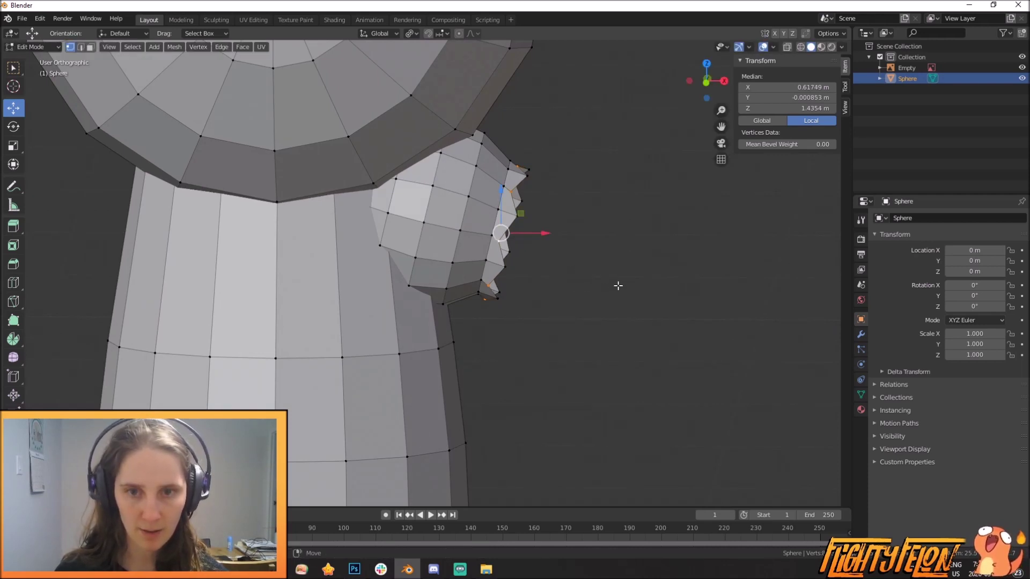
Set the transform pivot point to Median Point and scale the alternate cuff vertices up slightly
left_click(411, 33)
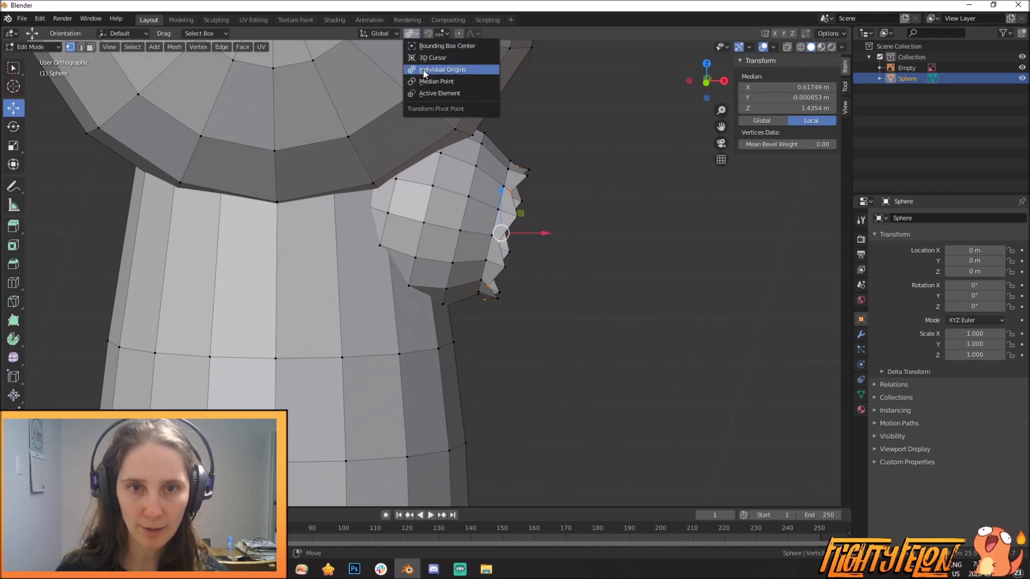
left_click(432, 58)
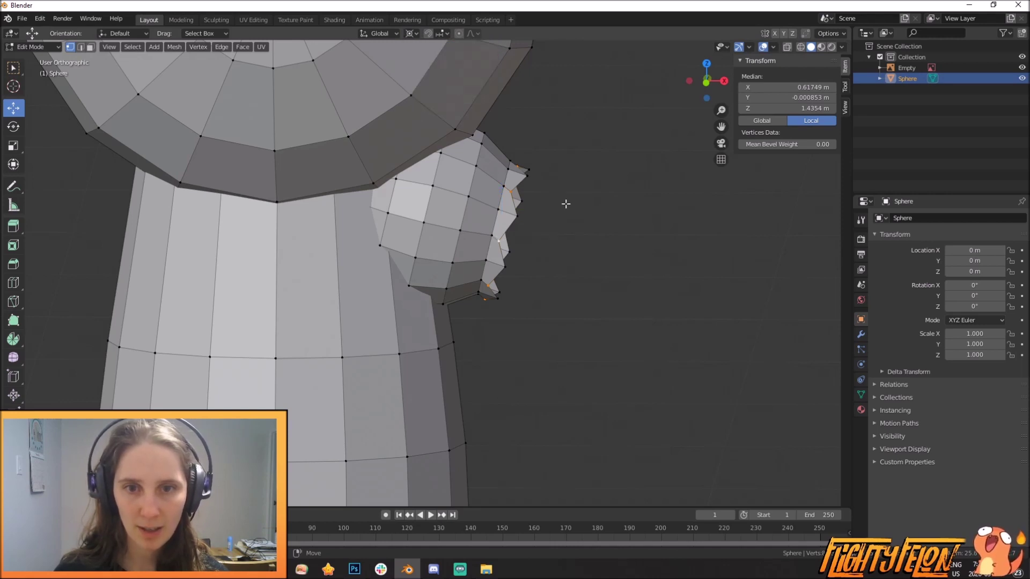
left_click(413, 39)
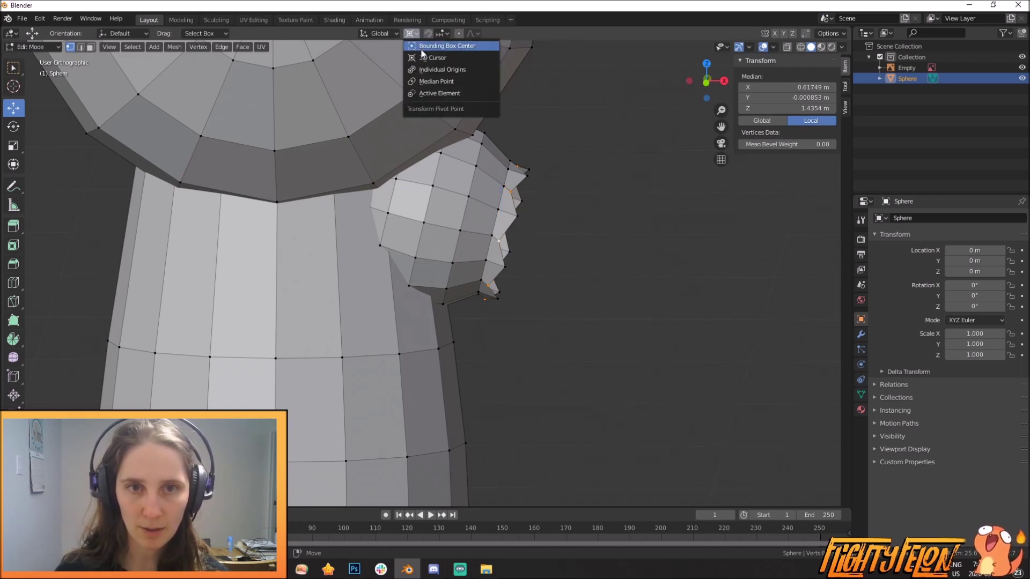
left_click(437, 87)
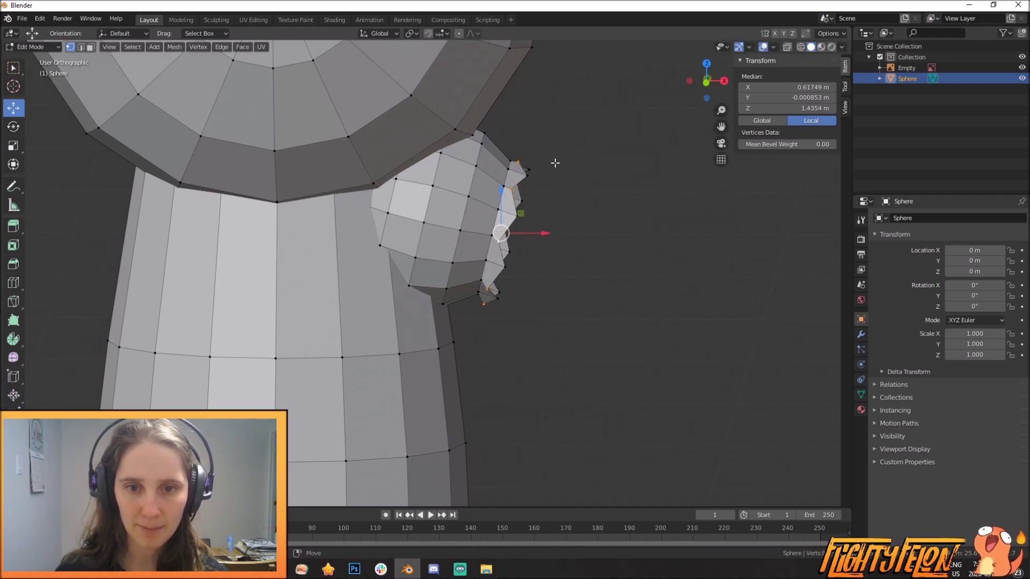
Select the cuff's entire zigzag rim loop, extrude it and scale it inward to give the edge thickness
middle_click_drag(558, 163, 487, 174)
scroll(483, 177, "up", 1)
left_click(385, 182, "alt")
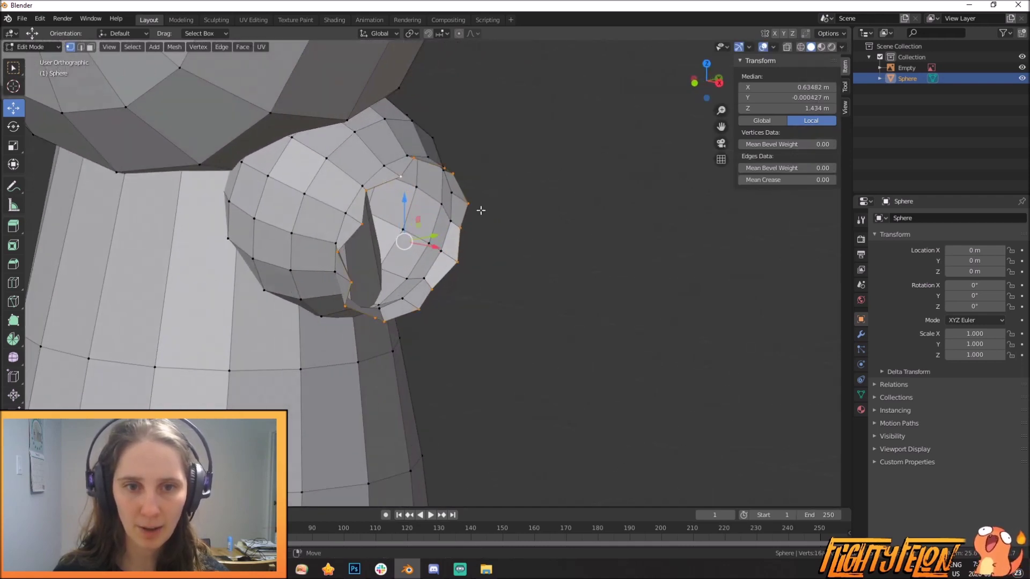
key("g")
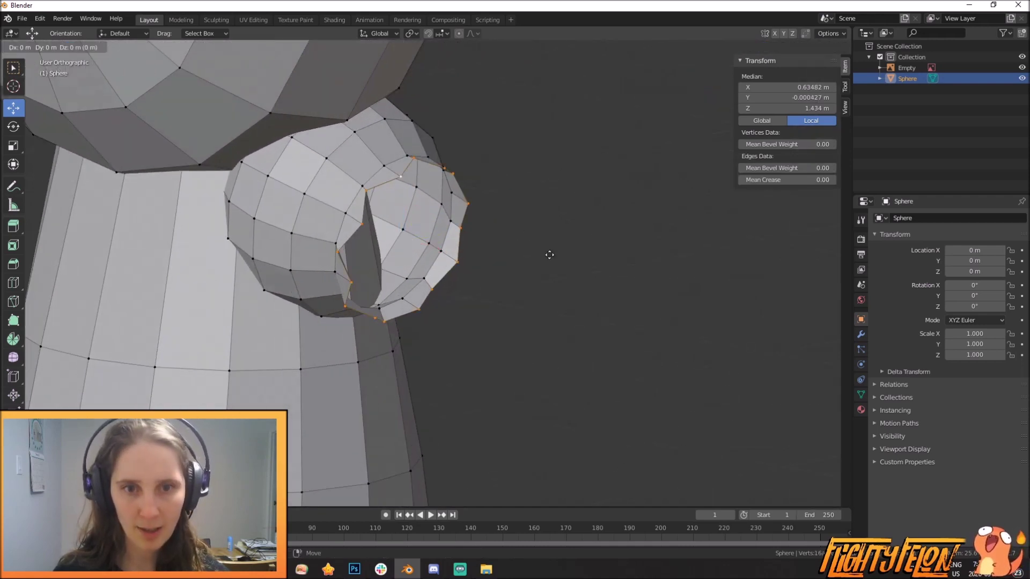
key("Escape")
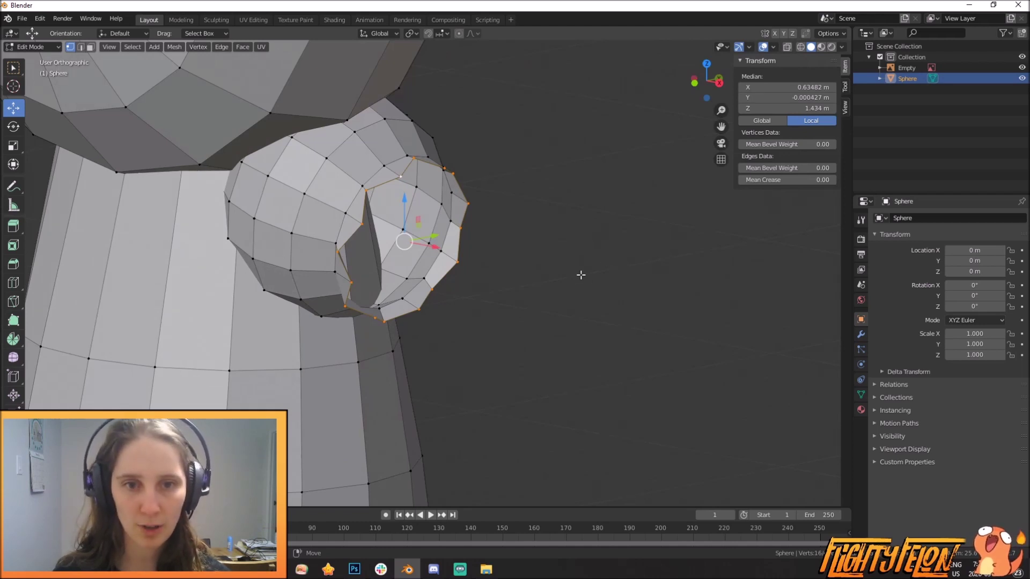
key("e")
key("s")
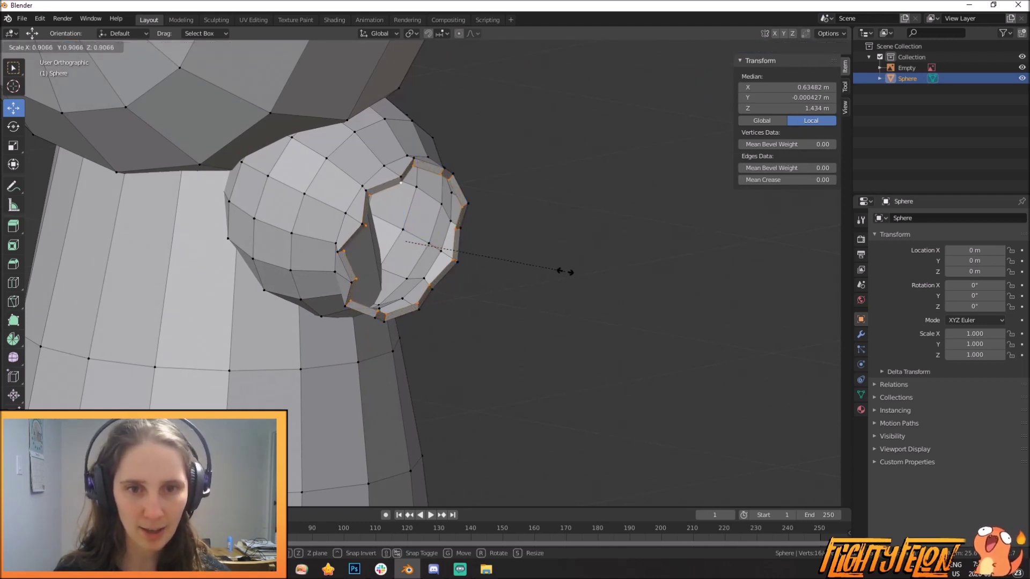
left_click(541, 264)
Move the cuff's inner loop about 0.075 m into the sleeve along X and scale it down
middle_click_drag(542, 264, 571, 277)
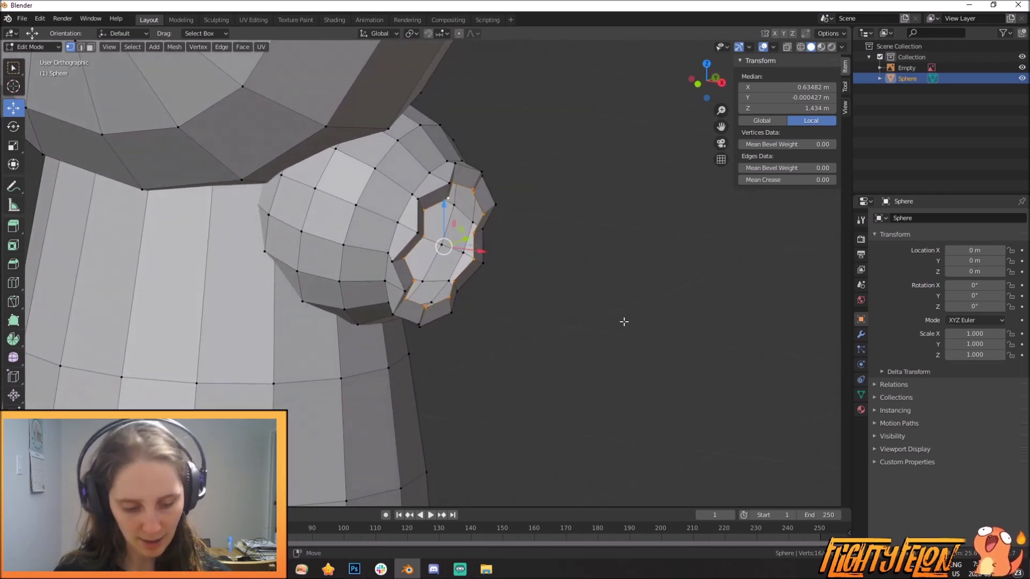
key("g")
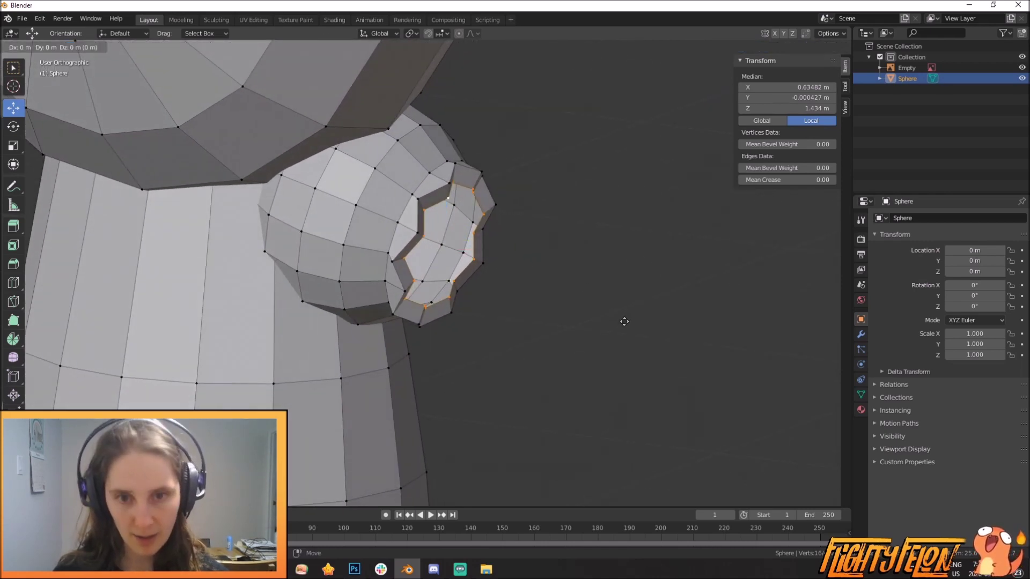
key("Escape")
middle_click_drag(621, 311, 613, 315)
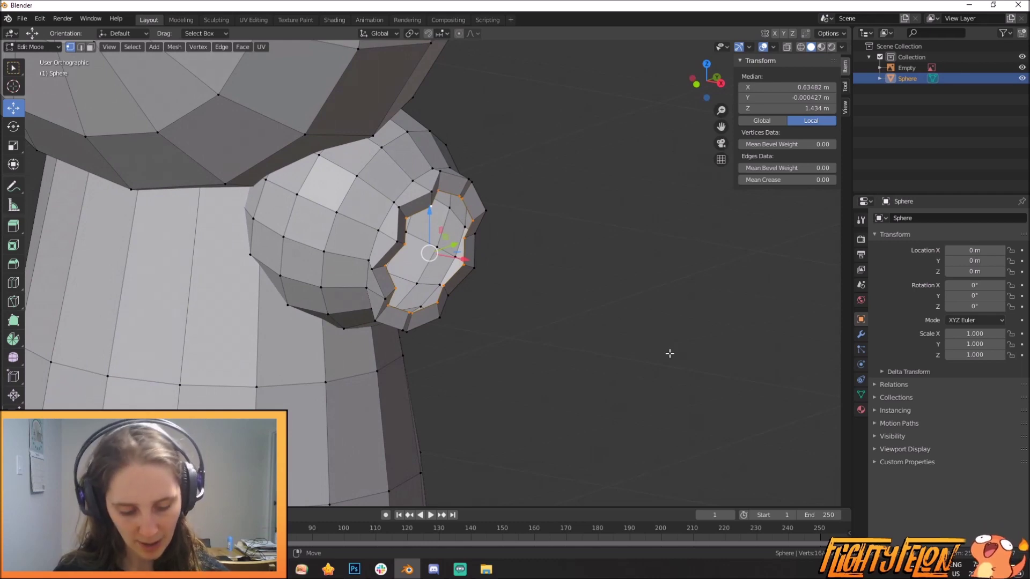
key("g")
key("x")
left_click(641, 341)
middle_click_drag(641, 342, 550, 296)
key("s")
left_click(536, 290)
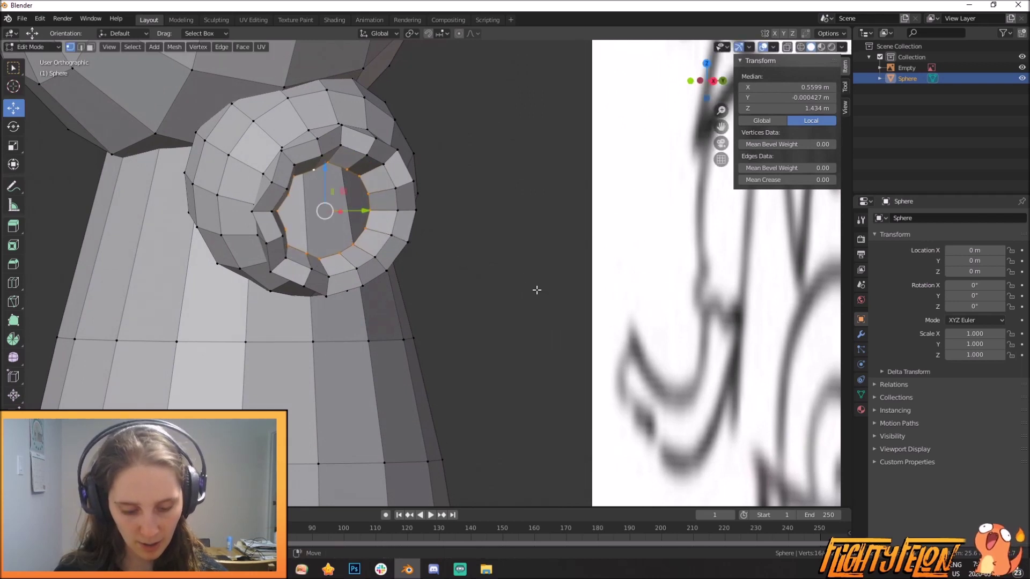
Merge the inner loop's vertices at their center to close off the inside of the sleeve
left_click(196, 48)
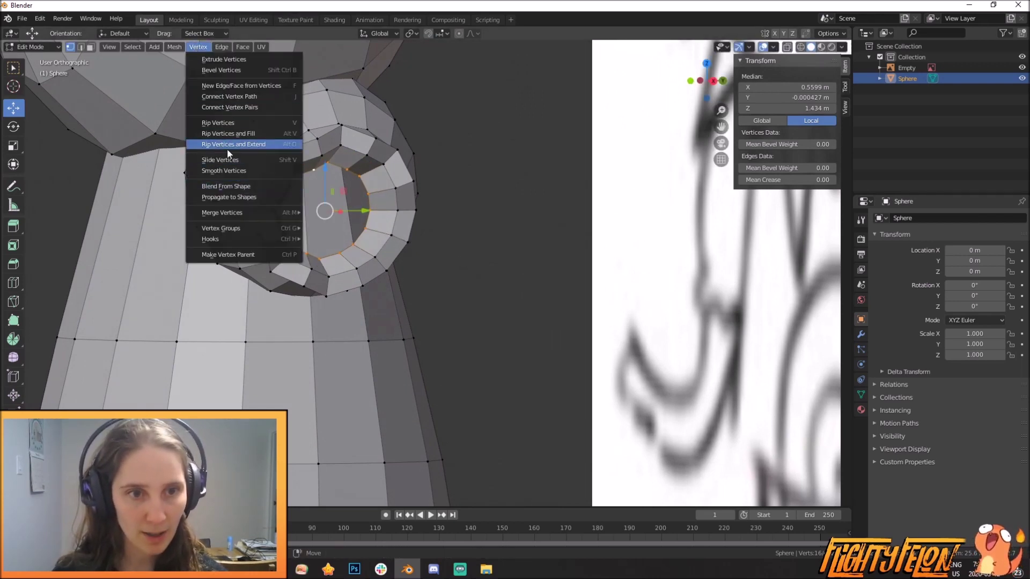
mouse_move(220, 213)
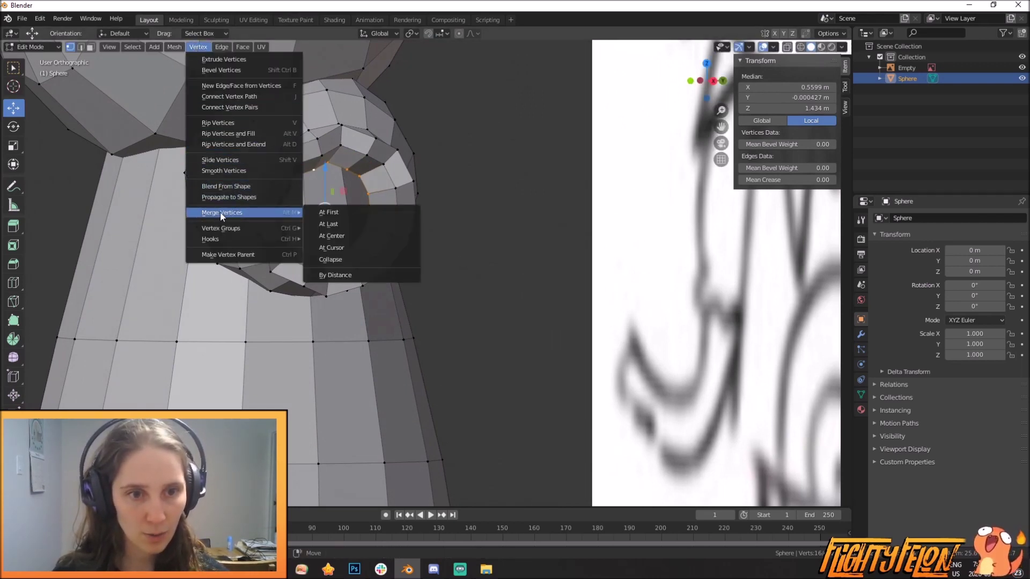
left_click(346, 235)
Select the whole linked sleeve mesh and place a duplicate about 1.25 m along negative X, on the character's other side
scroll(351, 233, "down", 2)
mouse_move(357, 230)
middle_mouse_down()
mouse_move(494, 259)
mouse_move(504, 244)
mouse_move(536, 246)
mouse_move(478, 233)
middle_mouse_up()
scroll(505, 244, "down", 2)
scroll(536, 226, "down", 5)
key("l")
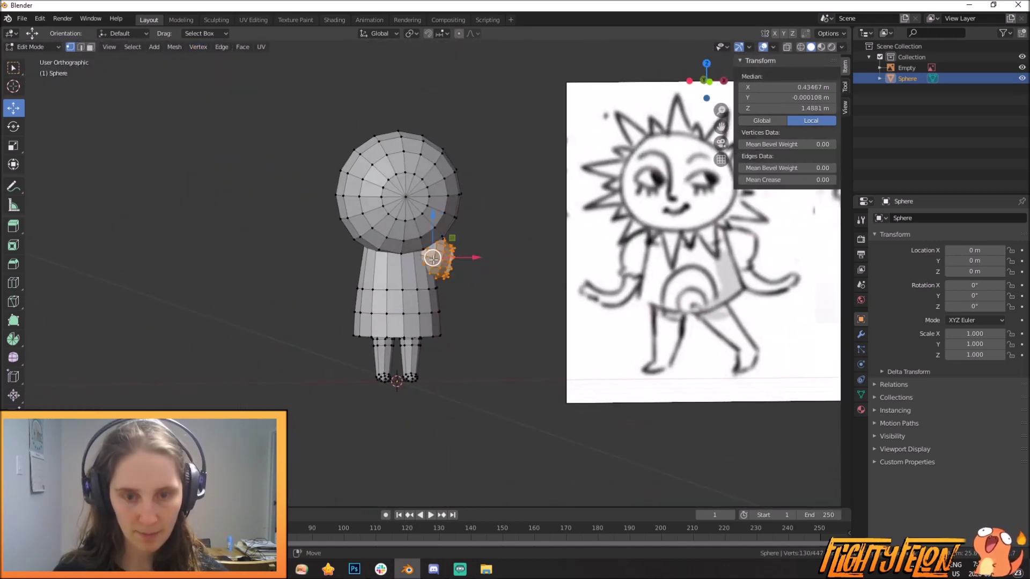
key("KP_1")
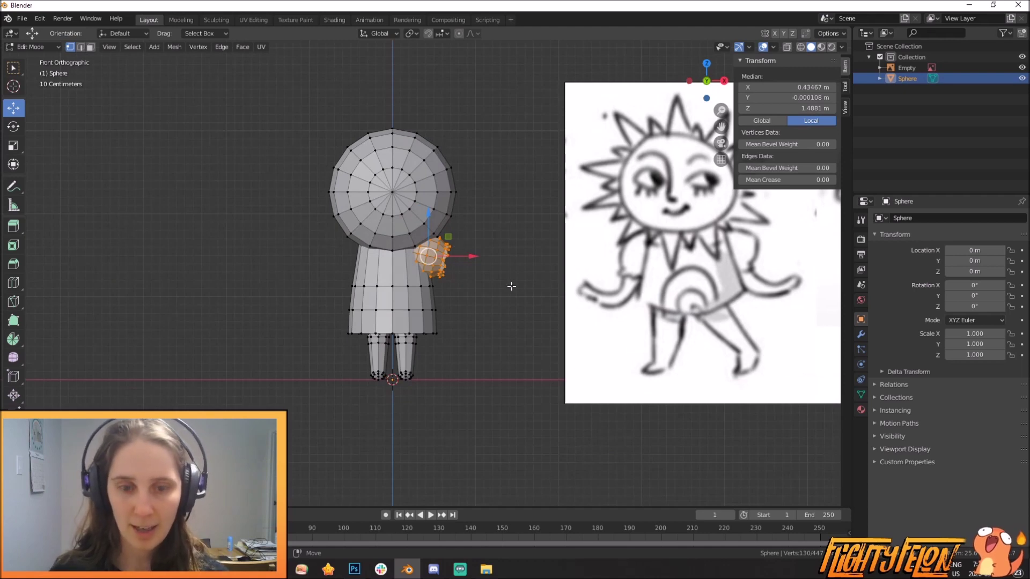
key("shift+d")
key("x")
left_click(408, 279)
Mirror the duplicated sleeve on the X axis and move it about 0.36 m along X onto the opposite shoulder
scroll(422, 274, "up", 2)
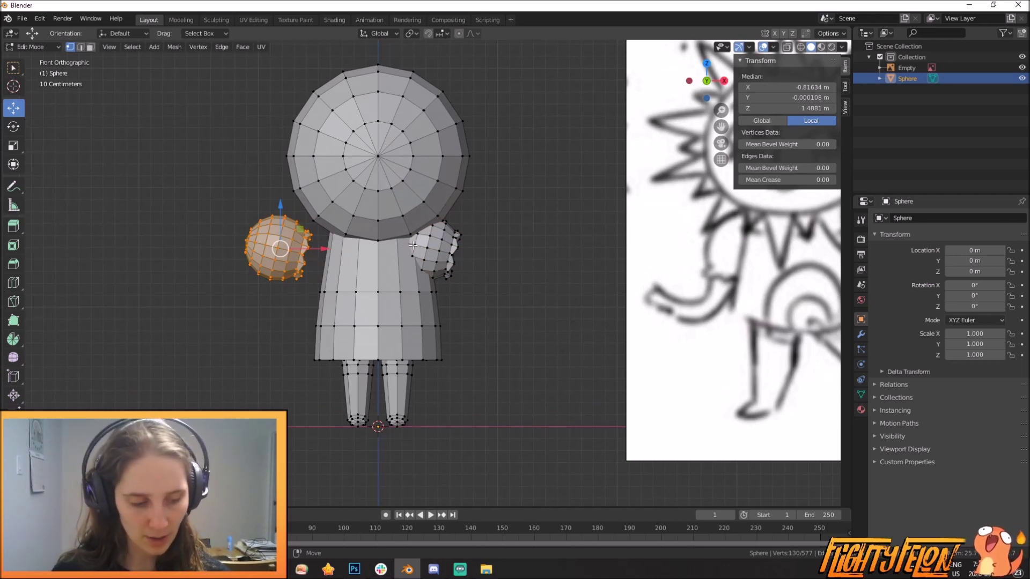
key("ctrl+m")
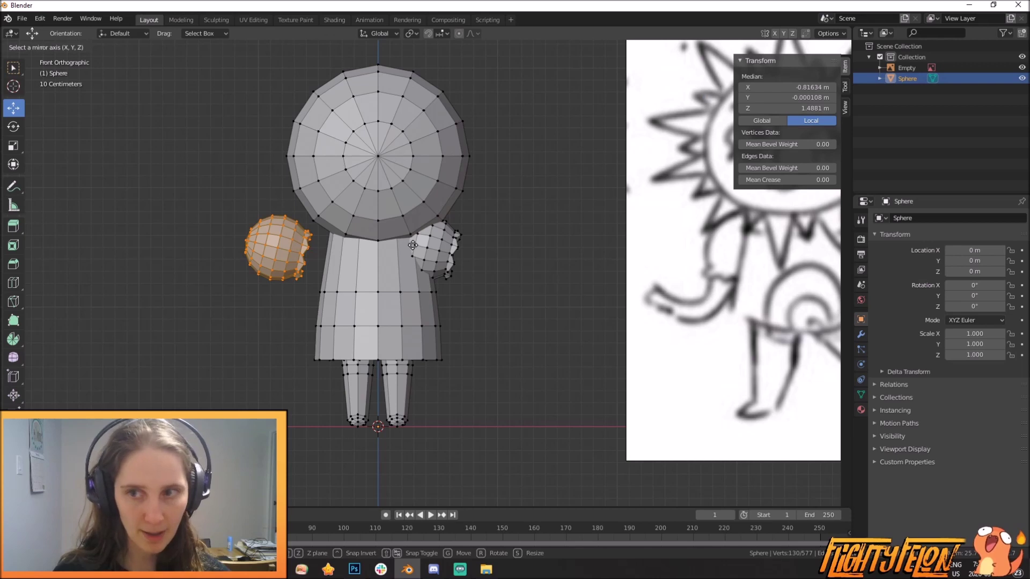
key("x")
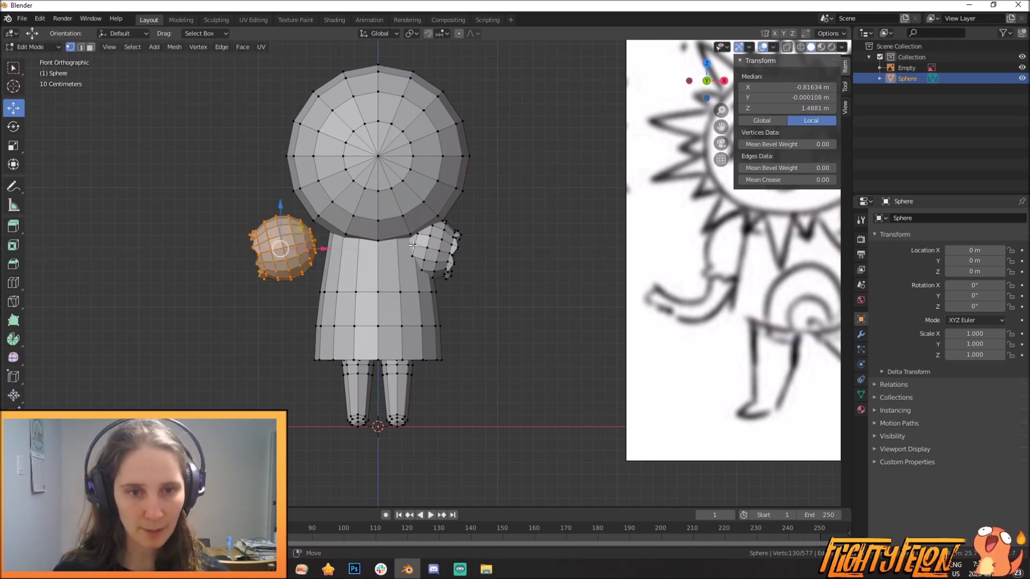
key("g")
key("x")
left_click(367, 259)
mouse_move(366, 259)
middle_mouse_down()
mouse_move(465, 289)
mouse_move(287, 265)
mouse_move(366, 264)
middle_mouse_up()
scroll(428, 272, "up", 5)
key("Tab")
key("Tab")
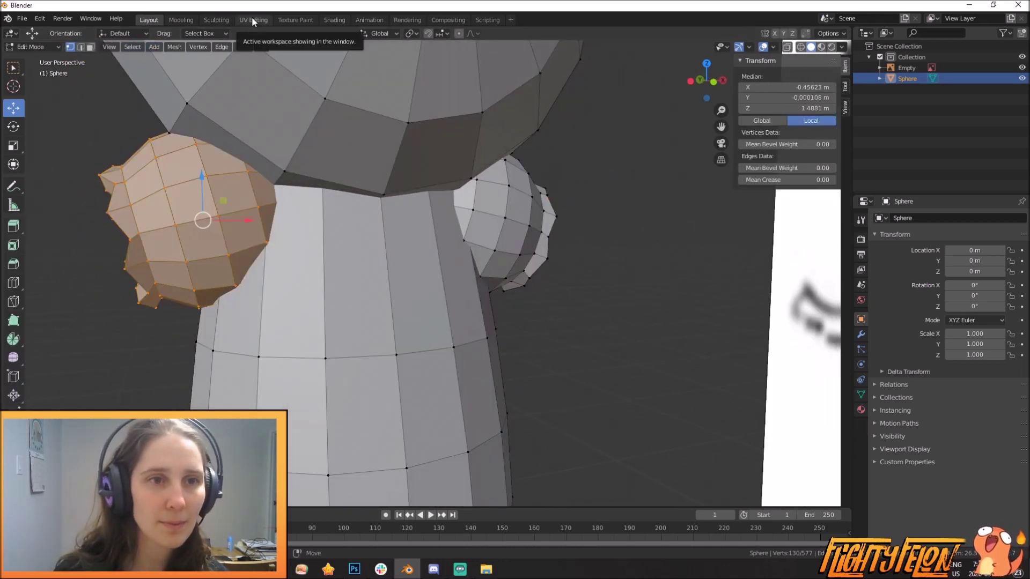
left_click(181, 19)
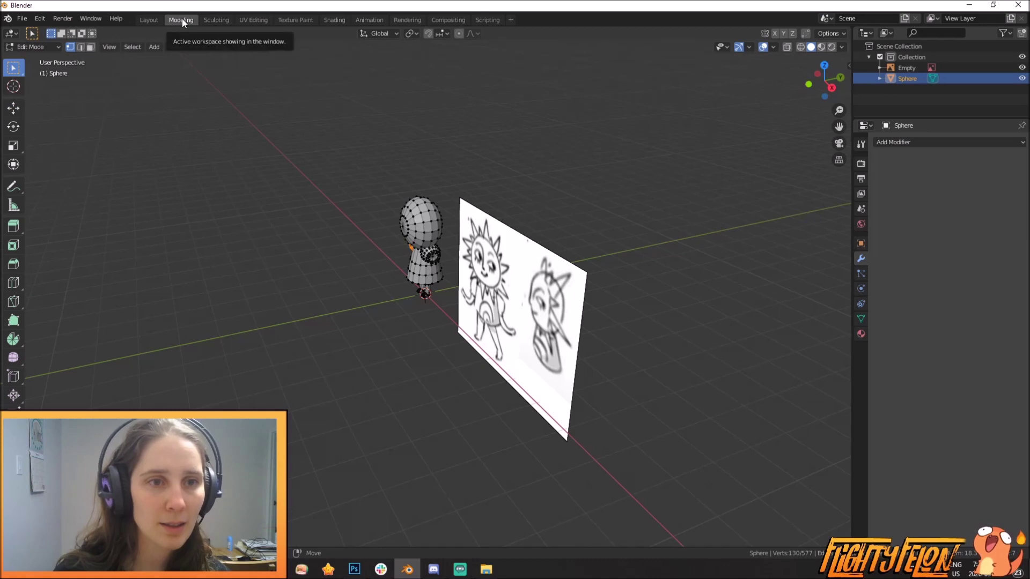
left_click(149, 20)
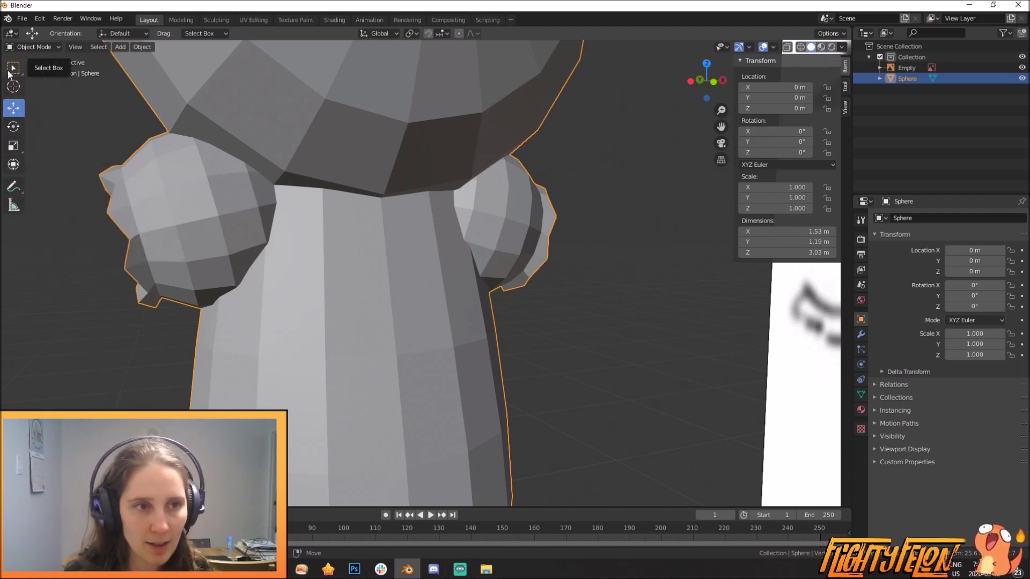
Apply smooth shading to the whole character mesh in Object Mode
left_click(144, 47)
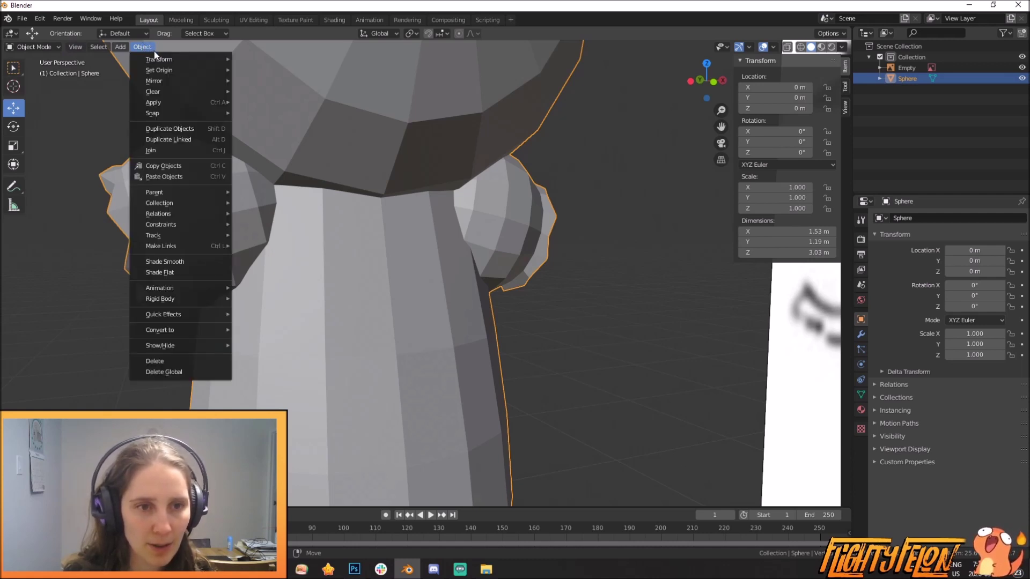
mouse_move(170, 114)
left_click(175, 262)
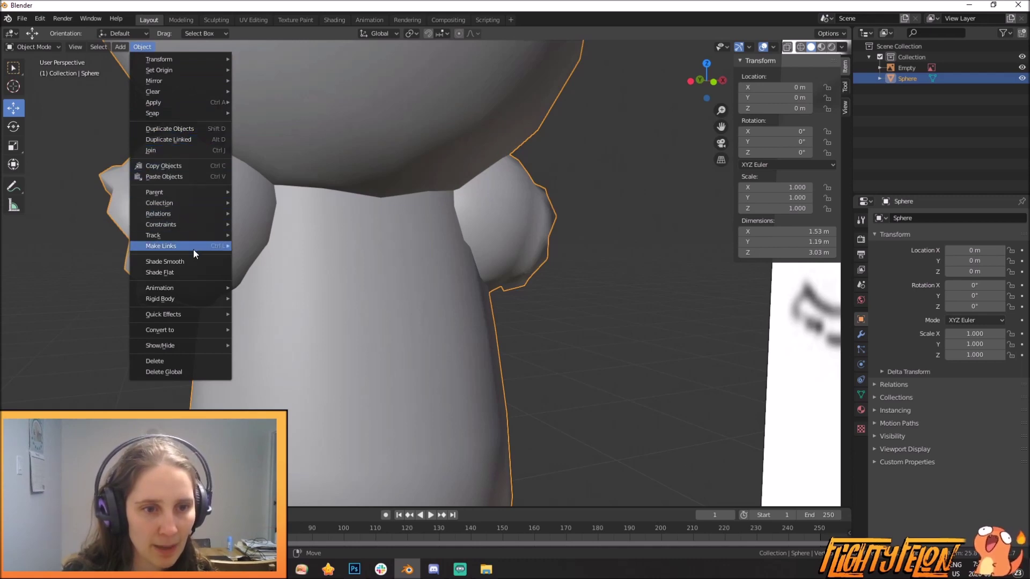
scroll(474, 223, "down", 5)
scroll(510, 236, "down", 3)
middle_click_drag(467, 253, 475, 300)
scroll(528, 272, "down", 3)
scroll(467, 312, "up", 2)
key("KP_1")
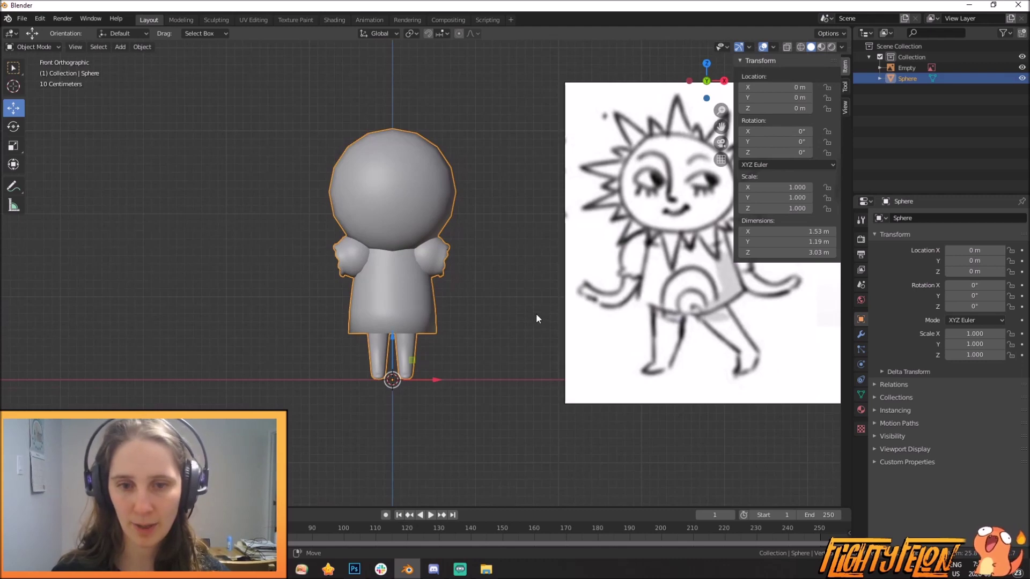
Rename the character's Sphere object to Body Base
scroll(474, 308, "up", 1)
key("Tab")
key("Tab")
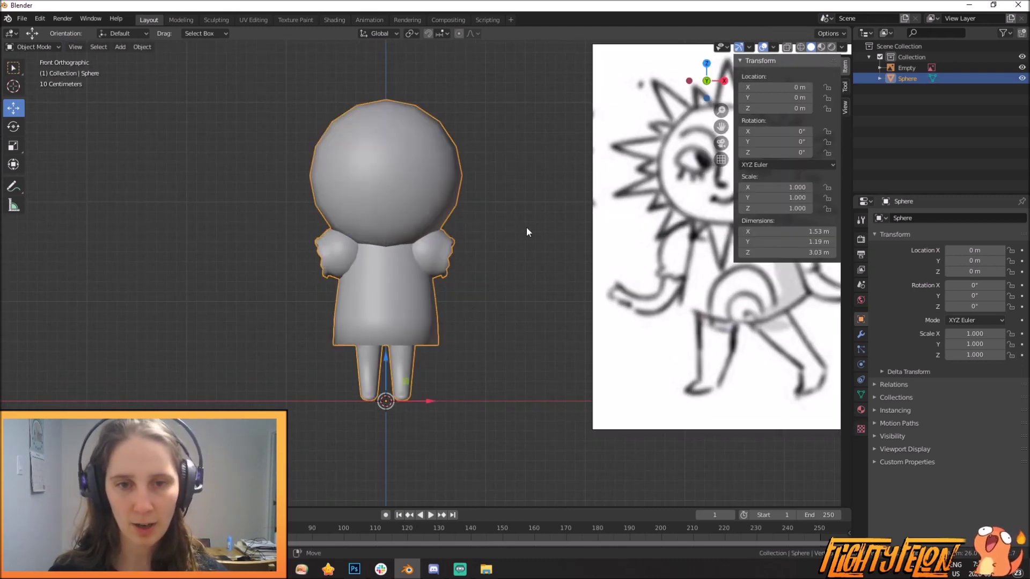
double_click(906, 79)
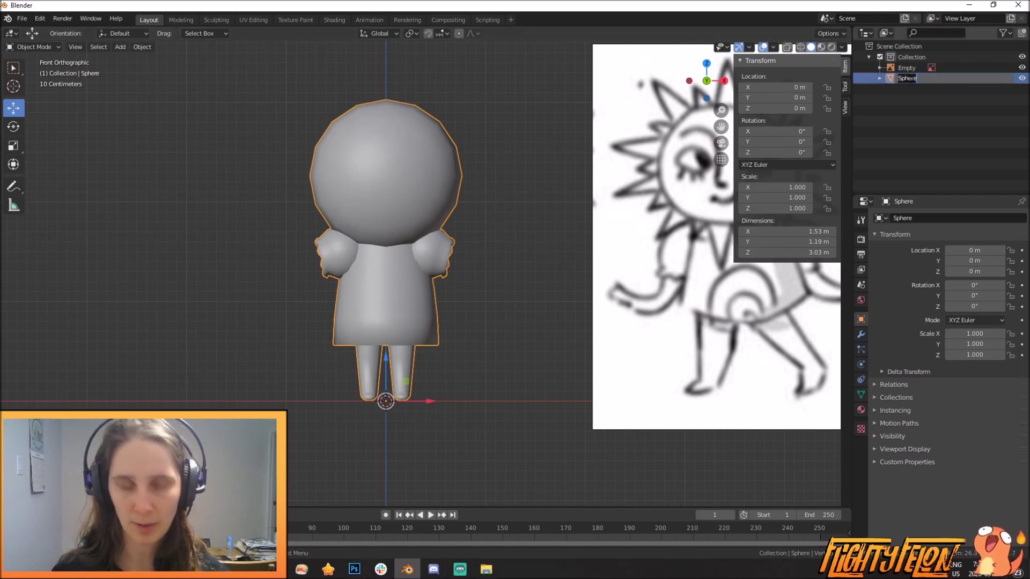
type("Body Base")
key("Return")
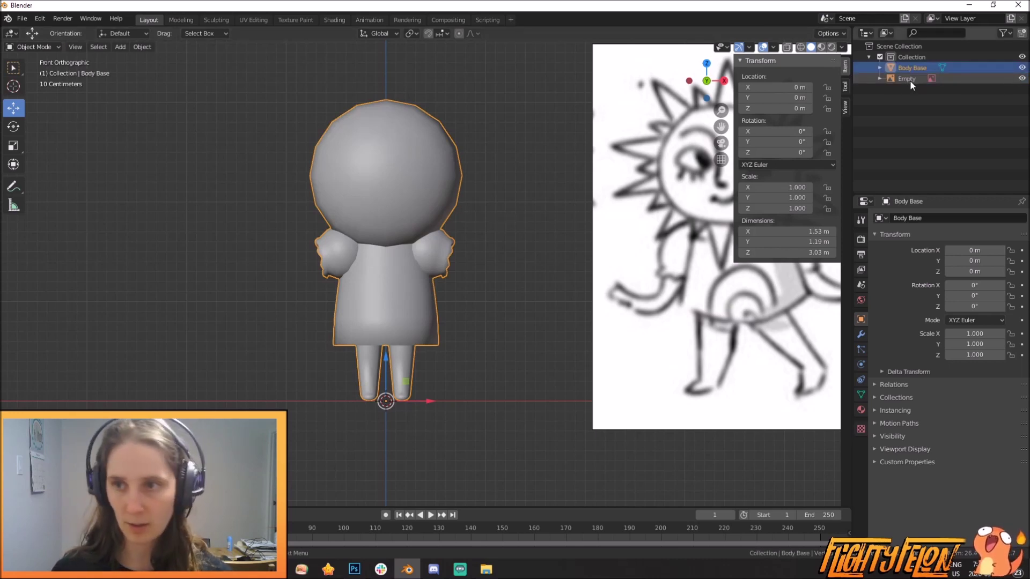
Add a Bezier curve and move it about 1.39 m along negative Y, clear of the character
key("shift+a")
mouse_move(543, 323)
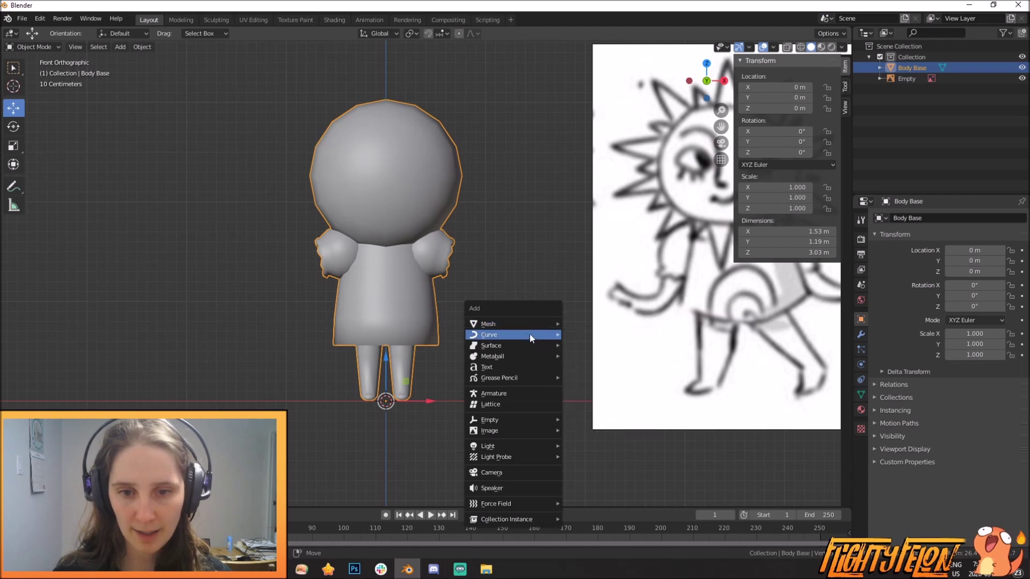
mouse_move(521, 336)
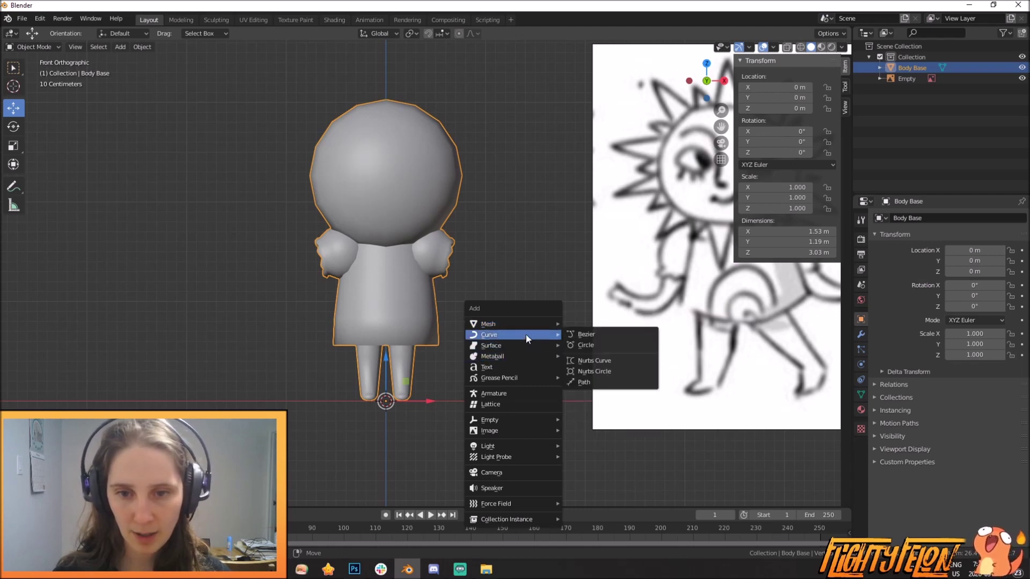
left_click(590, 335)
middle_click_drag(458, 323, 439, 397)
key("g")
key("y")
left_click(703, 358)
middle_click_drag(702, 357, 818, 282)
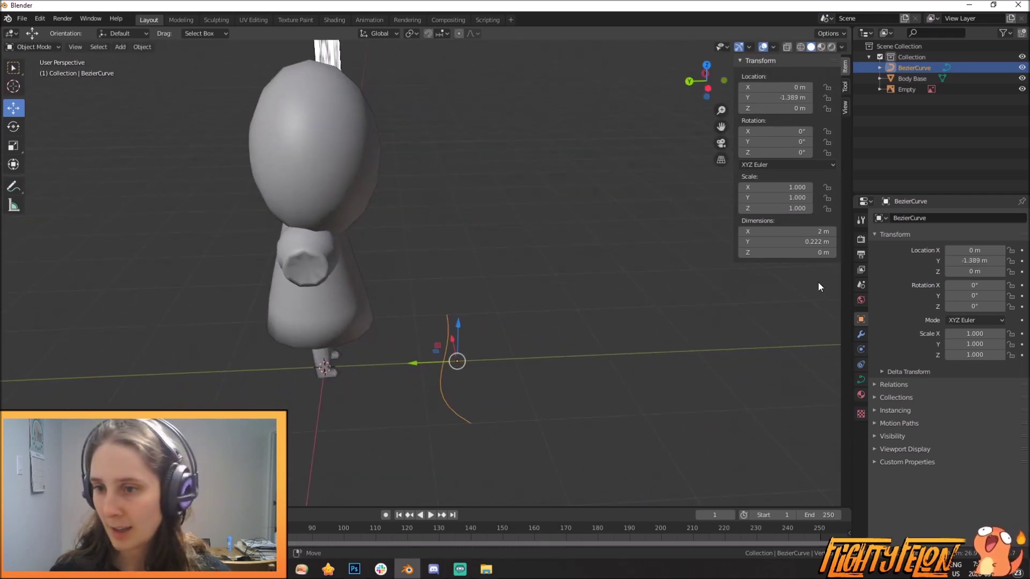
Give the Bezier curve a bevel depth of 0.16 m so it becomes a tube
left_click(861, 380)
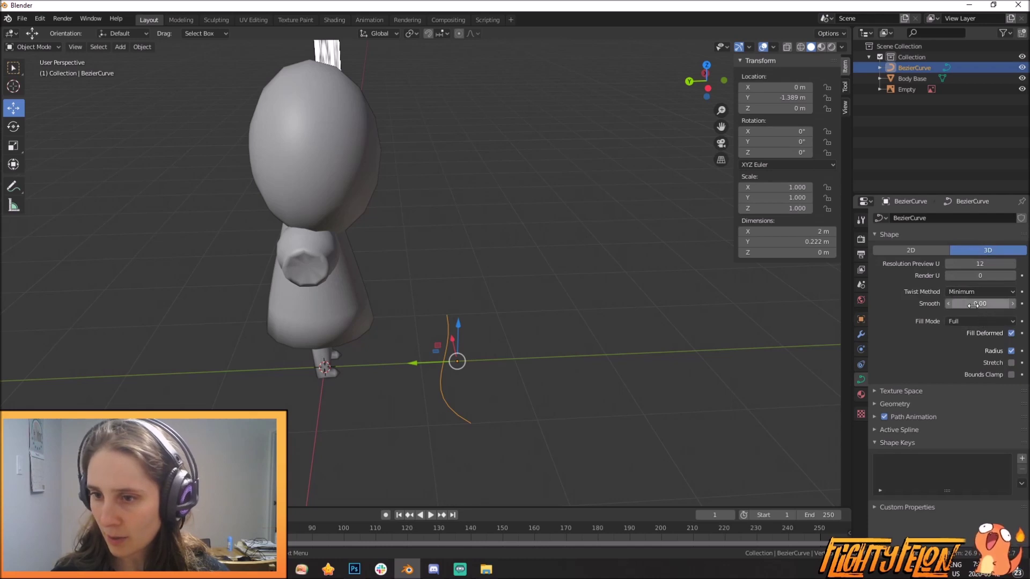
left_click(876, 406)
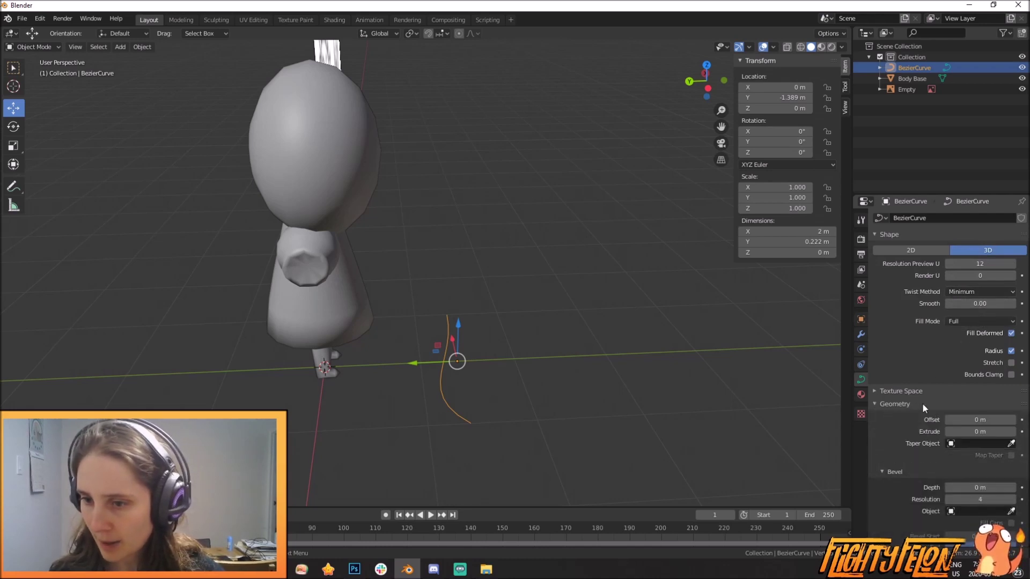
left_click_drag(968, 432, 972, 401)
key("ctrl+z")
scroll(909, 430, "down", 1)
scroll(907, 424, "down", 3)
middle_click_drag(676, 381, 552, 333)
key("KP_1")
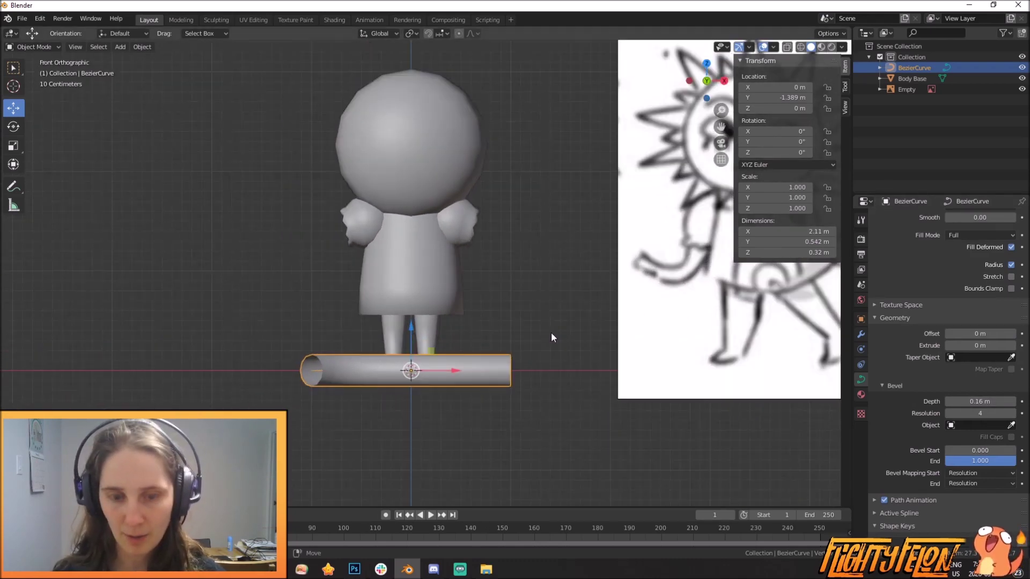
Set the curve object's Y location to 0 m
key("Tab")
middle_click_drag(614, 300, 773, 156)
key("Tab")
left_click(781, 97)
type("0")
key("Return")
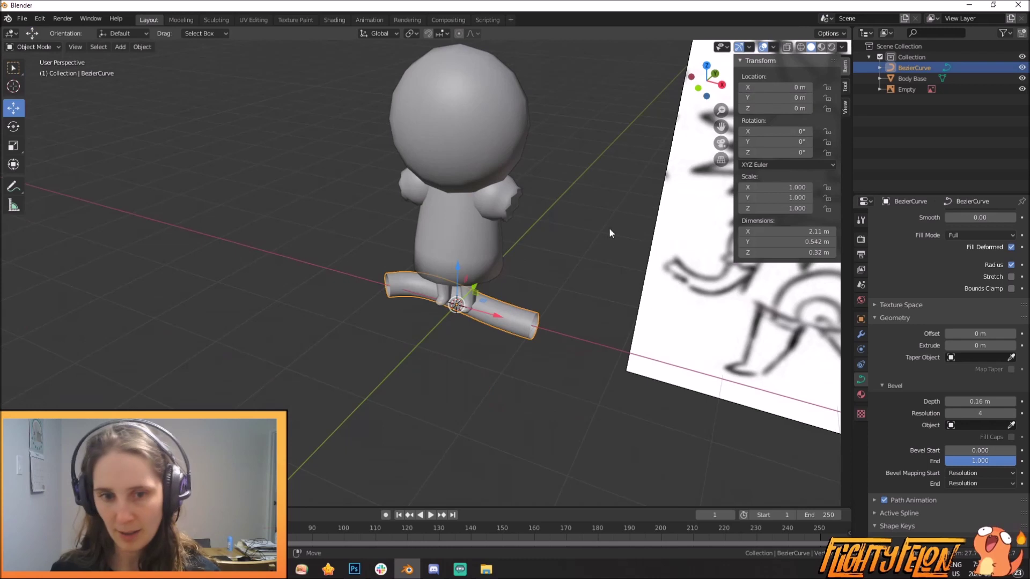
Rotate the whole curve upright in Edit Mode and move it beside the body, to about X 1.23 m, Z 1.43 m
key("KP_1")
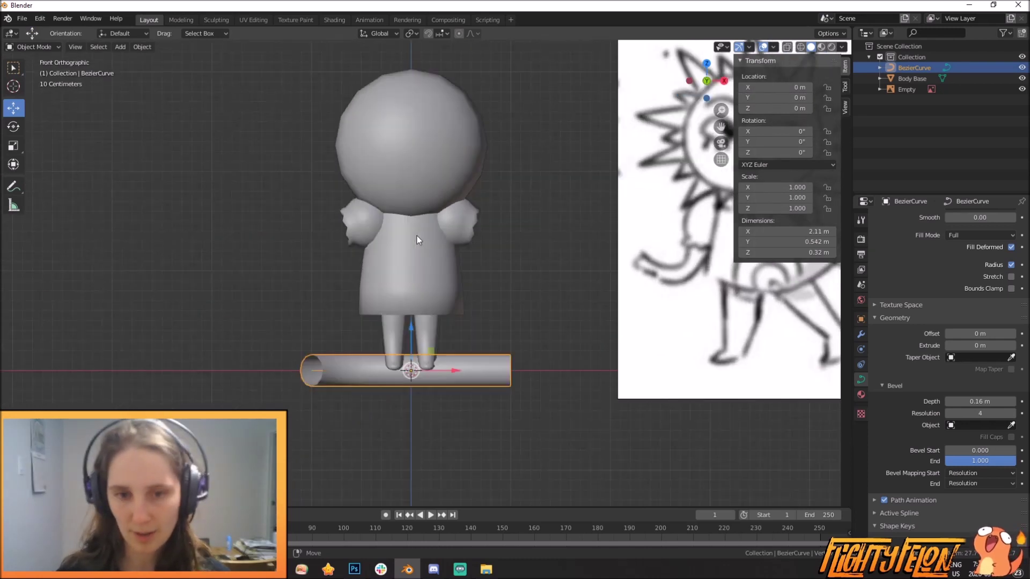
key("Tab")
key("r")
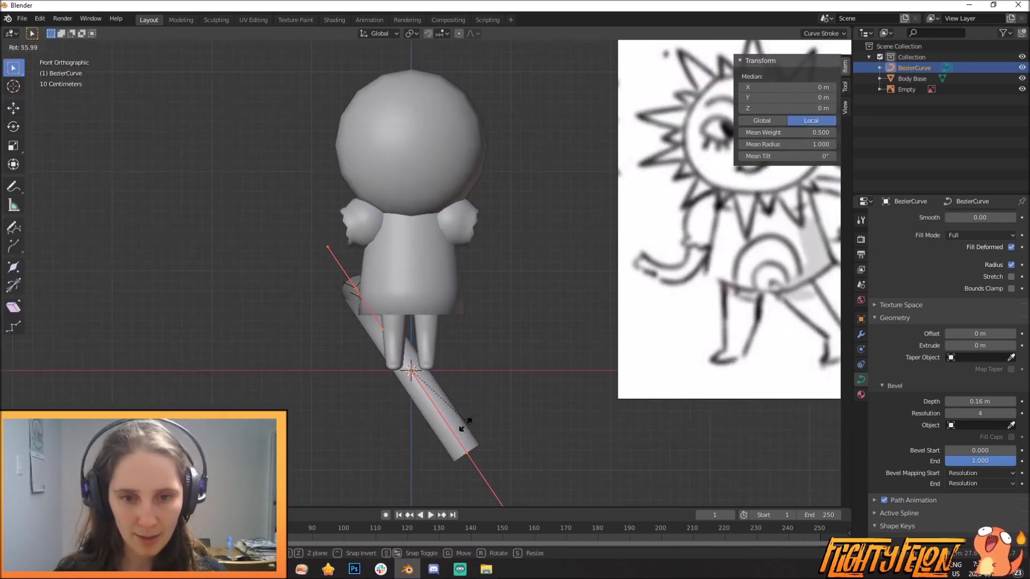
left_click(424, 416)
key("g")
left_click(567, 267)
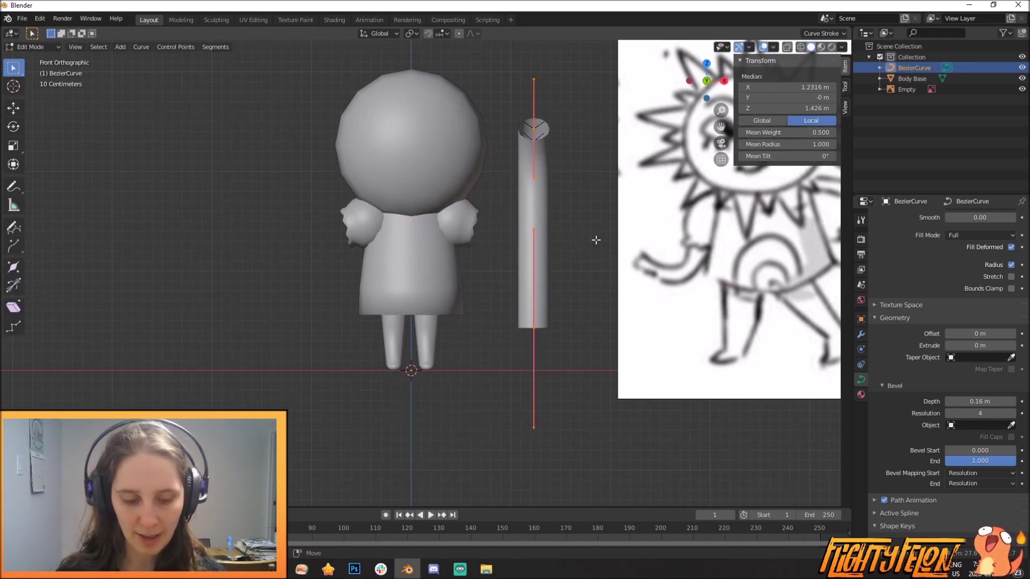
Trackball-rotate the curve so the tube extends sideways from the sleeve like an arm
key("r")
key("r")
left_click(624, 337)
key("r")
key("r")
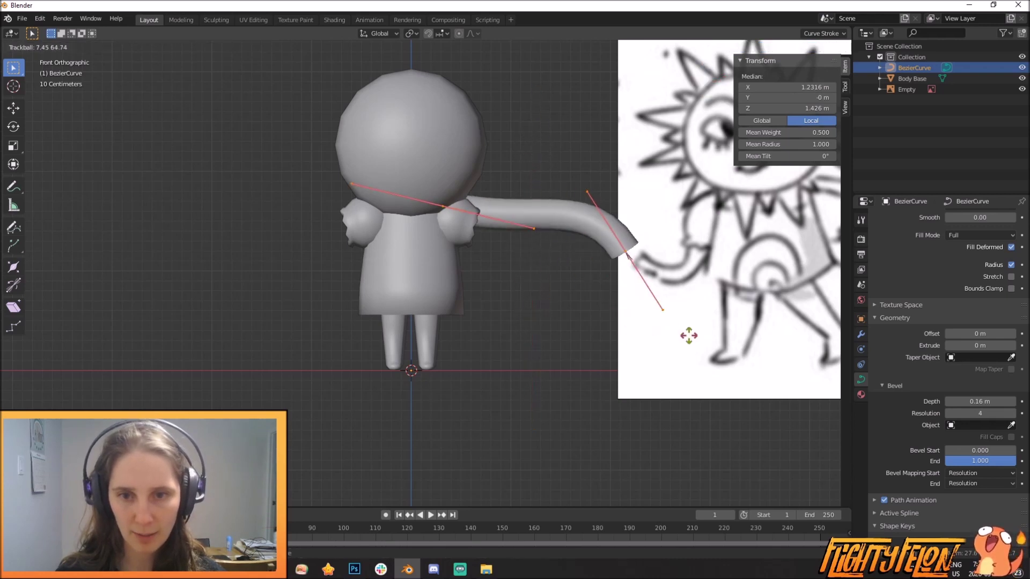
left_click(688, 335)
Shorten the shoulder-end control point's handles, move it into the sleeve at about X 0.51 m, Z 1.49 m, and angle it downward
left_click(437, 209)
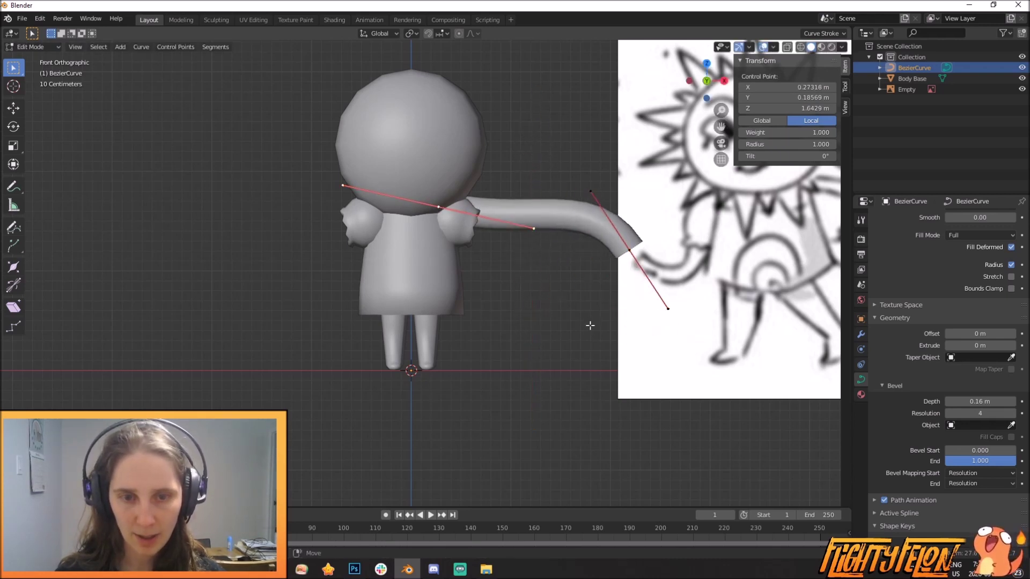
key("s")
left_click(508, 261)
key("r")
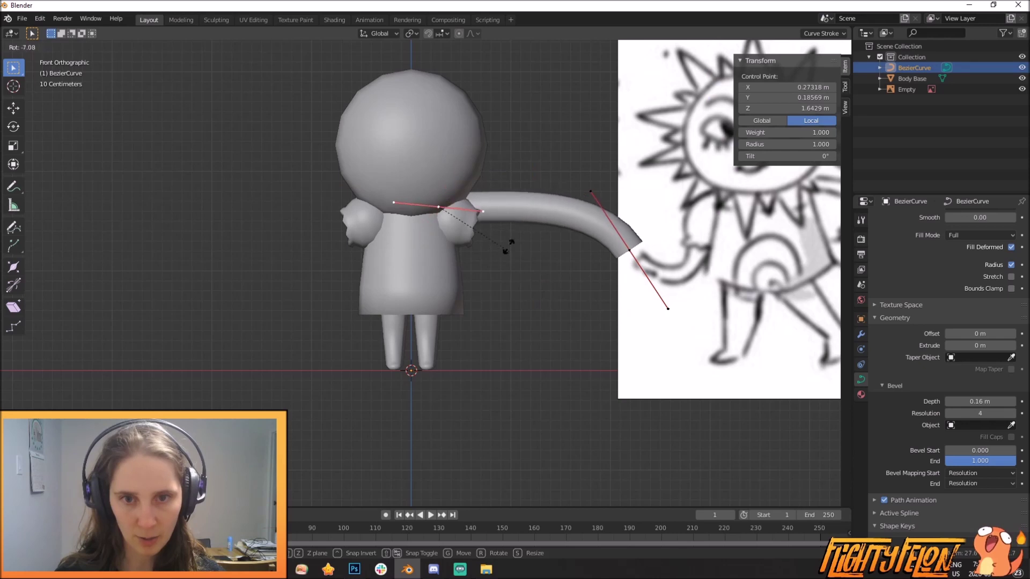
left_click(461, 301)
key("g")
left_click(517, 323)
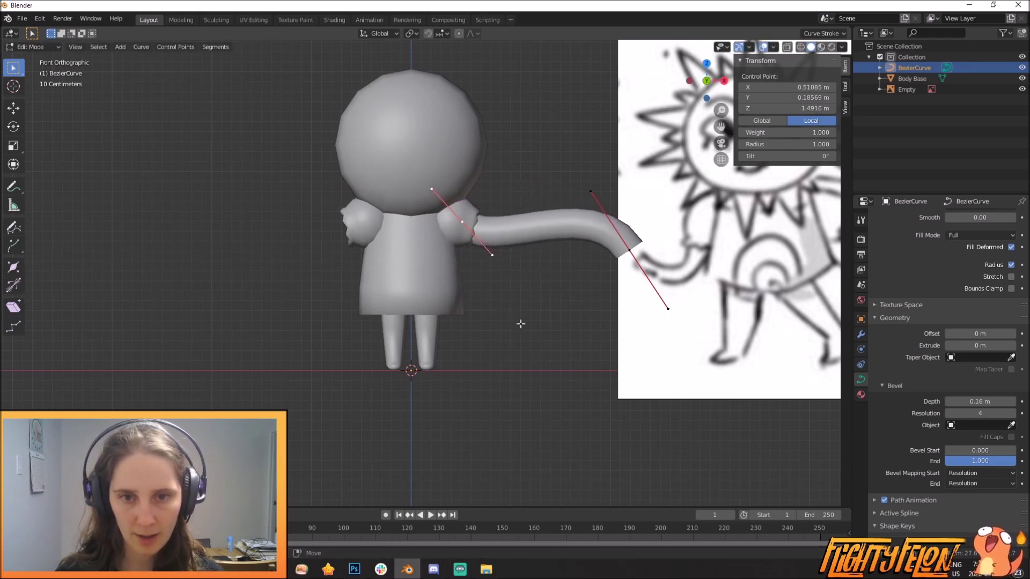
key("r")
left_click(535, 293)
Move the arm's outer control point inward to about X 1.53 m, Z 1.39 m and rotate it so the arm bends upward
left_click(630, 250)
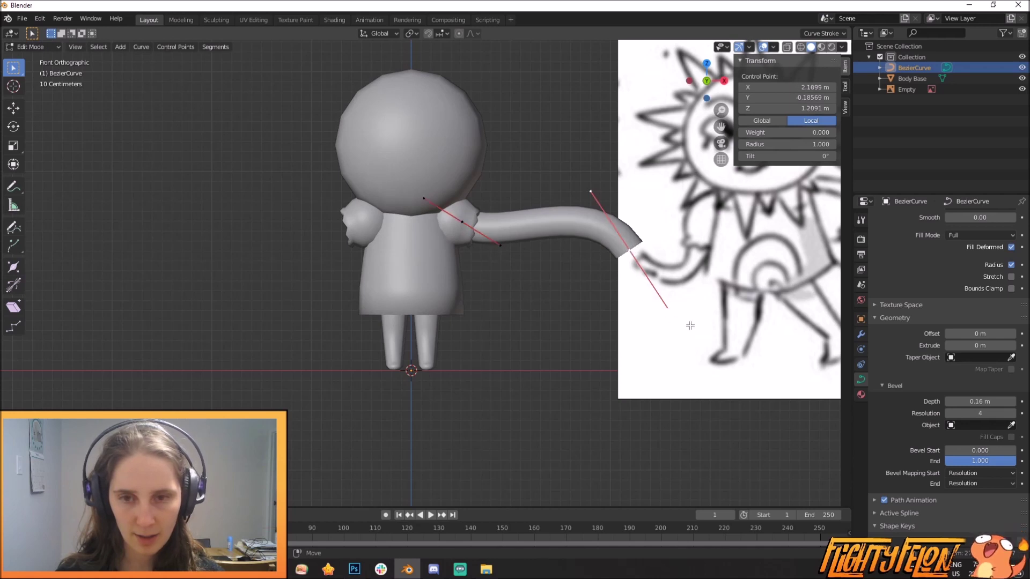
key("g")
left_click(623, 309)
key("r")
left_click(624, 163)
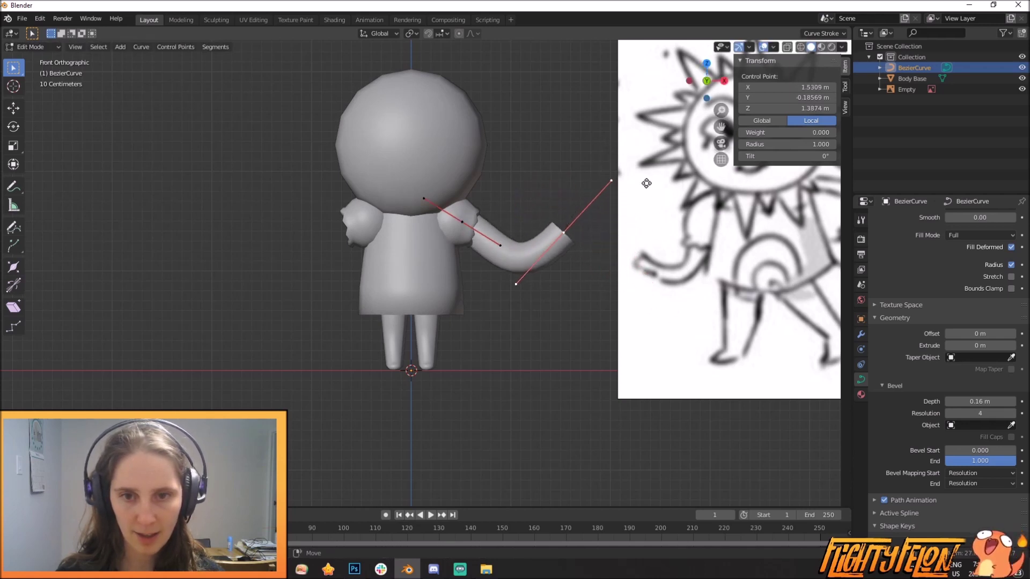
Move the outer control point closer to the body, to about X 1.30 m, Z 1.64 m, and shrink its radius to about 0.414
key("g")
left_click(595, 208)
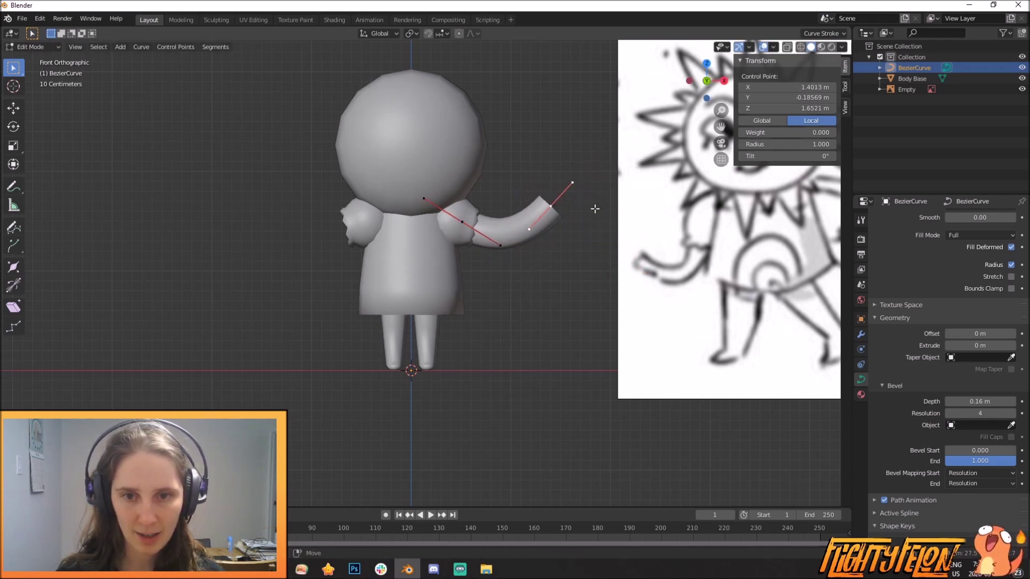
key("g")
left_click(585, 210)
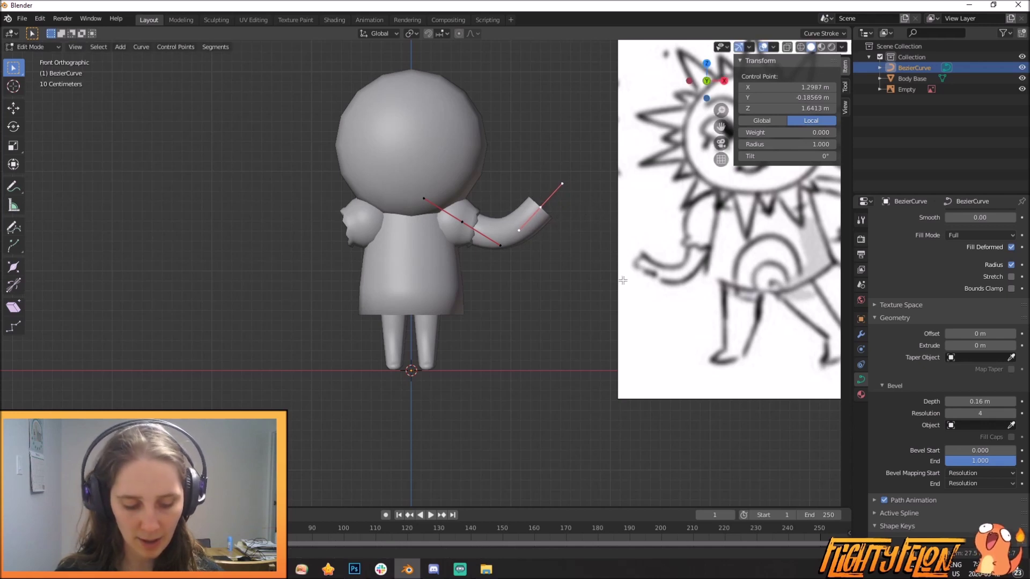
key("alt+s")
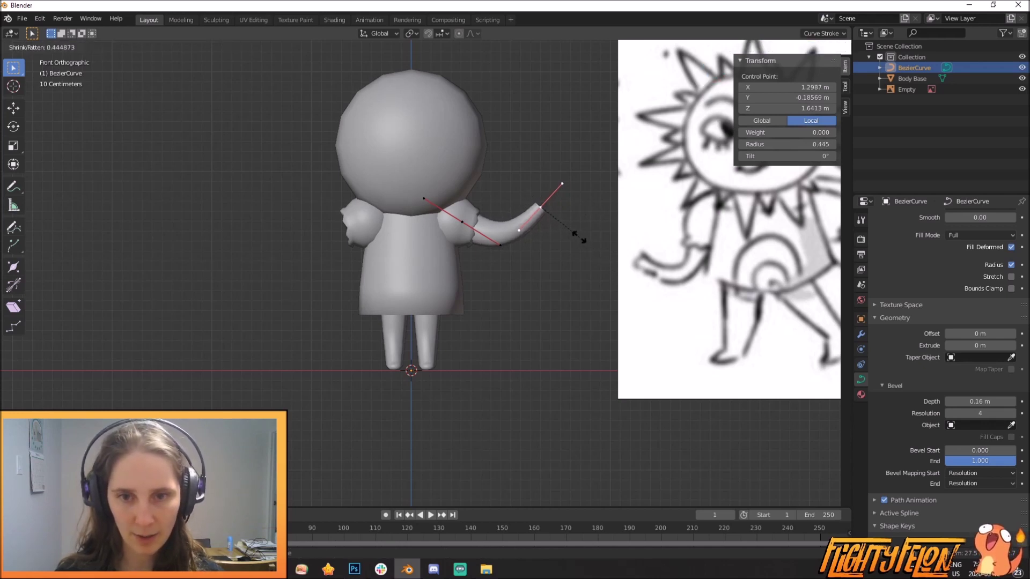
left_click(581, 237)
Move the shoulder-end control point about 0.16 m along negative Y to center it in the sleeve and rotate it
middle_click_drag(521, 244, 522, 280)
left_click(560, 228)
middle_click_drag(563, 235, 541, 245)
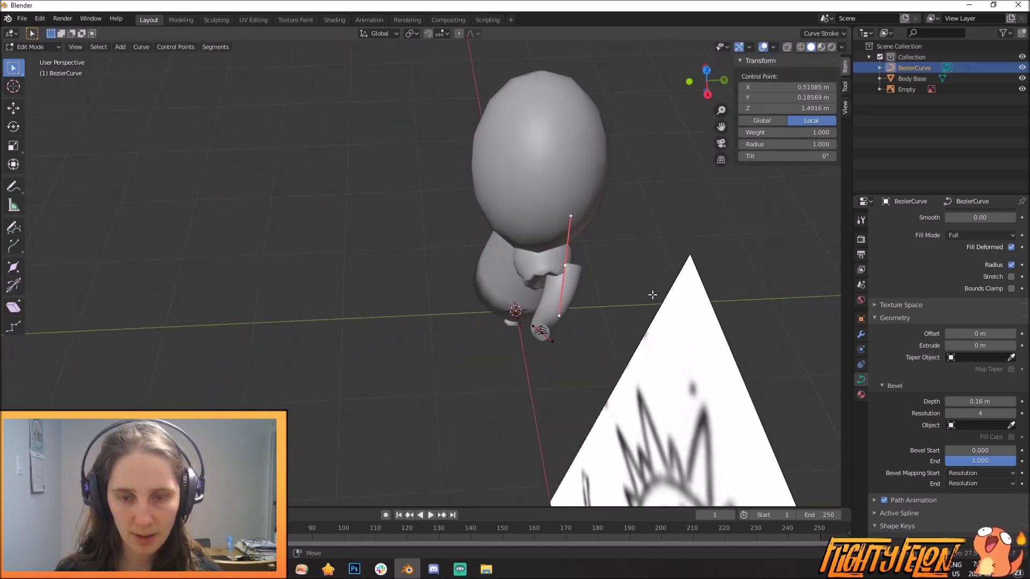
key("g")
key("y")
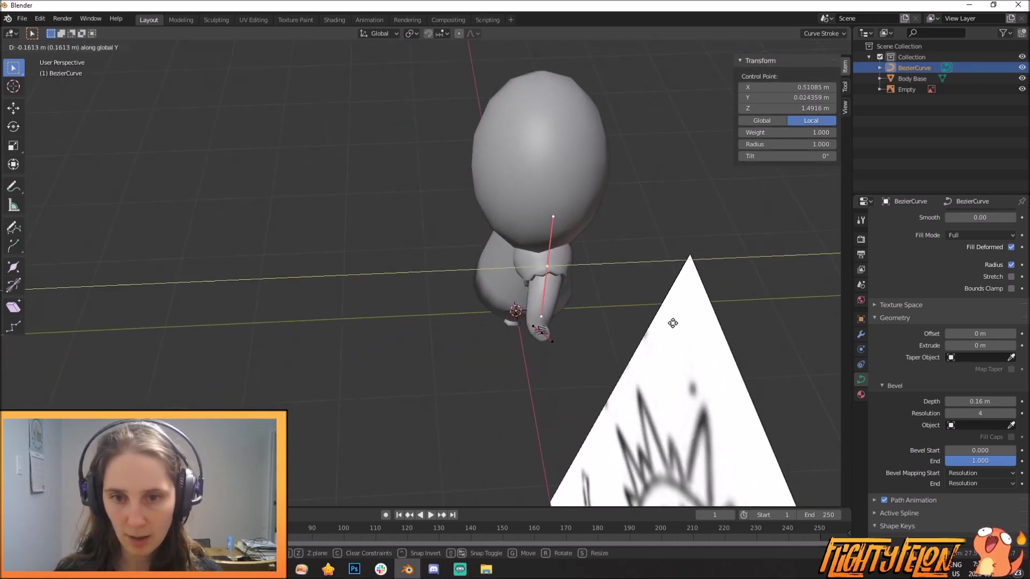
left_click(678, 328)
key("t")
key("t")
key("r")
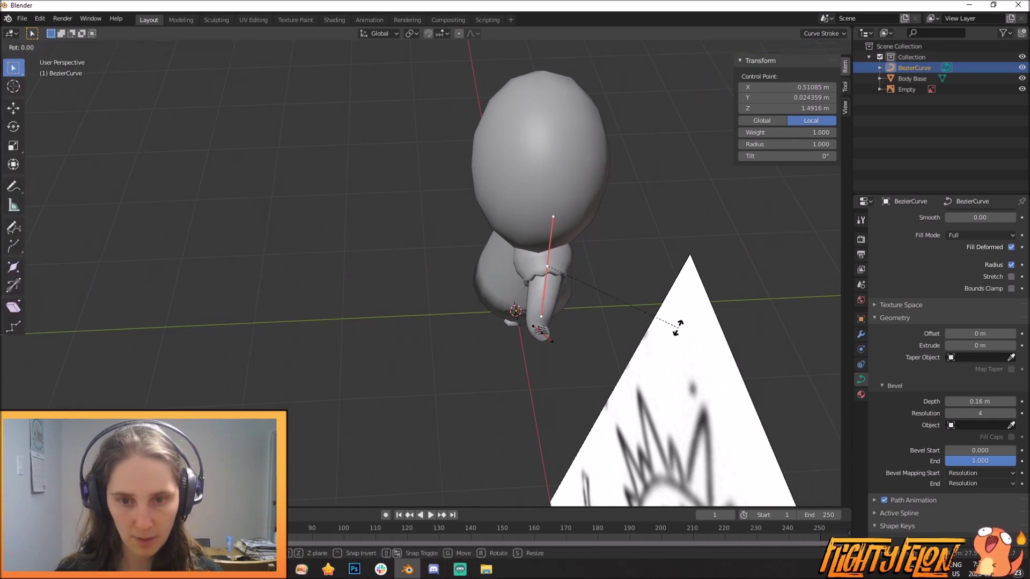
left_click(673, 292)
Select the control point at the arm's outer end and rotate it
middle_click_drag(588, 315, 531, 297)
left_click(510, 361)
key("r")
left_click(360, 421)
scroll(526, 297, "up", 6)
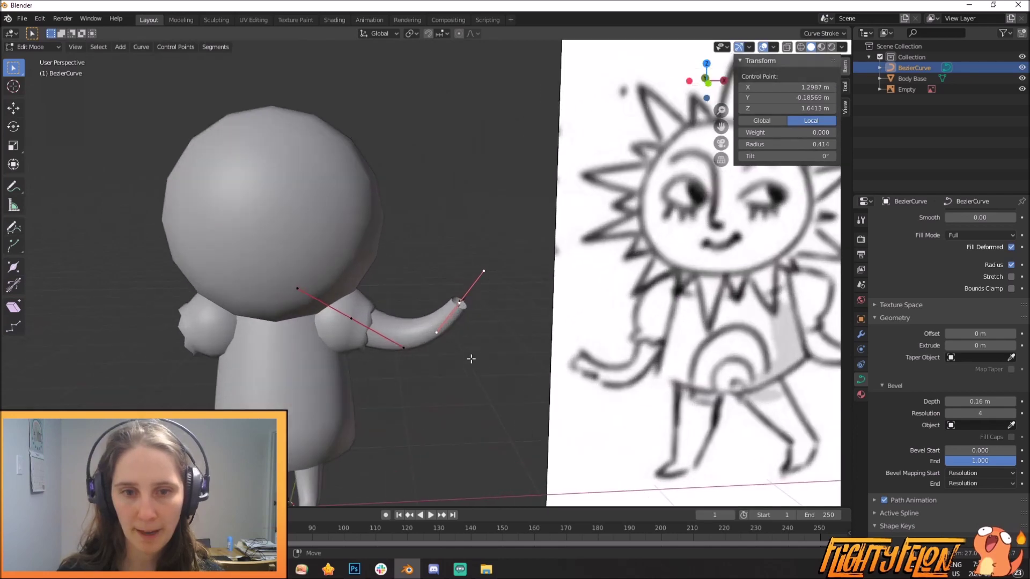
Extrude a new control point from the arm's tip to about X 1.43 m, Z 1.83 m and scale its handles down
middle_click_drag(489, 355, 496, 331)
key("g")
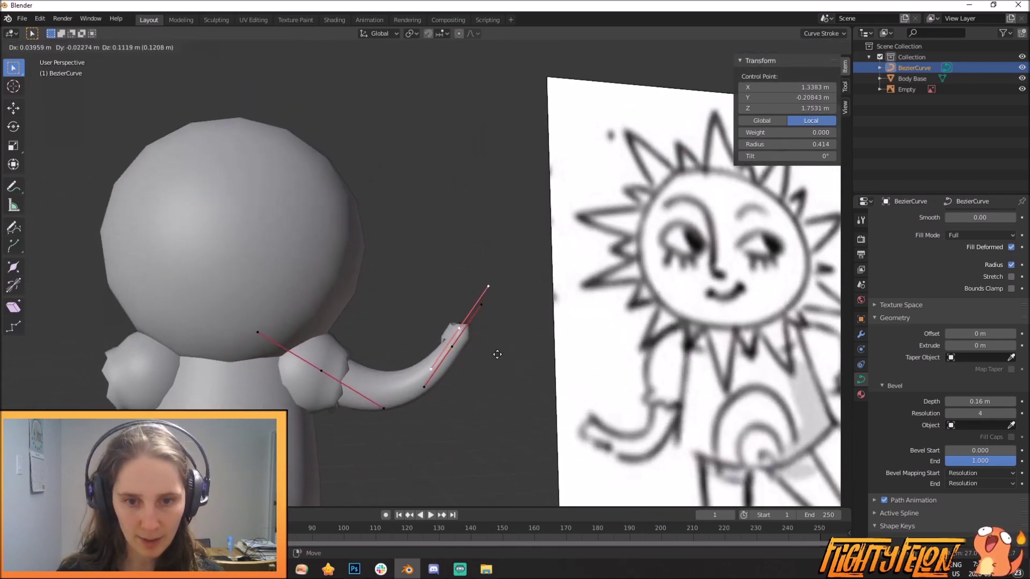
left_click(512, 344)
key("s")
left_click(479, 321)
Scale down the Bezier handles near the arm's outer end
middle_click_drag(503, 329, 430, 369)
left_click(586, 340)
middle_click_drag(589, 340, 643, 364)
key("s")
left_click(589, 359)
Pull the extruded tip point back to about X 1.37 m, Z 1.76 m and widen its radius to about 0.633
scroll(617, 327, "up", 3)
middle_click_drag(683, 322, 660, 372)
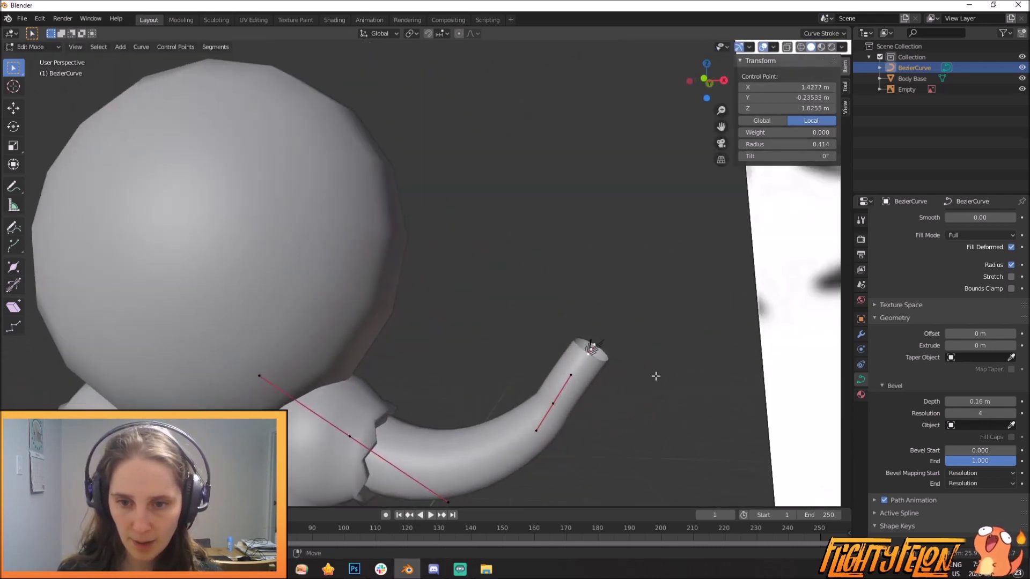
key("g")
left_click(639, 391)
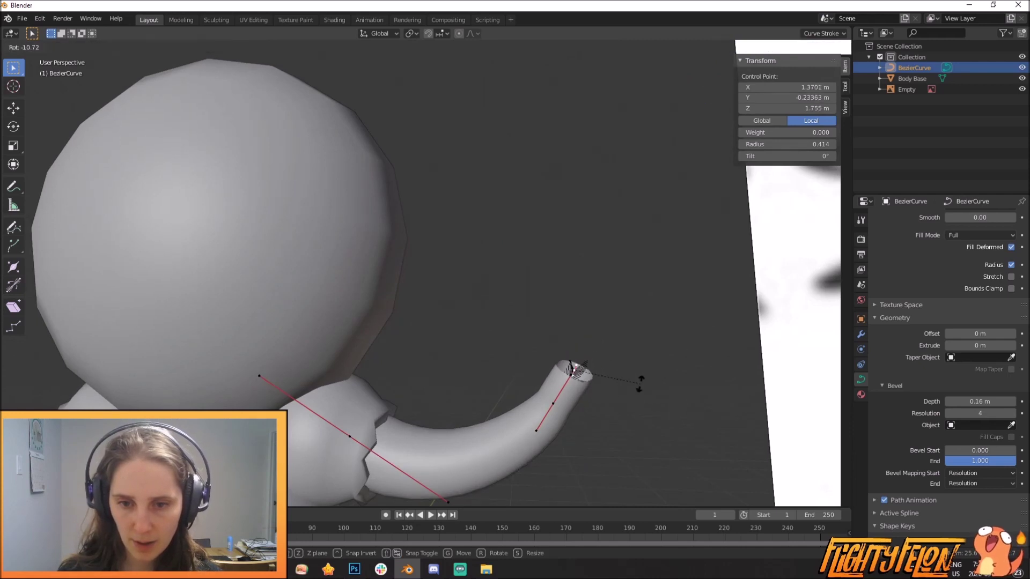
key("alt+s")
left_click(665, 404)
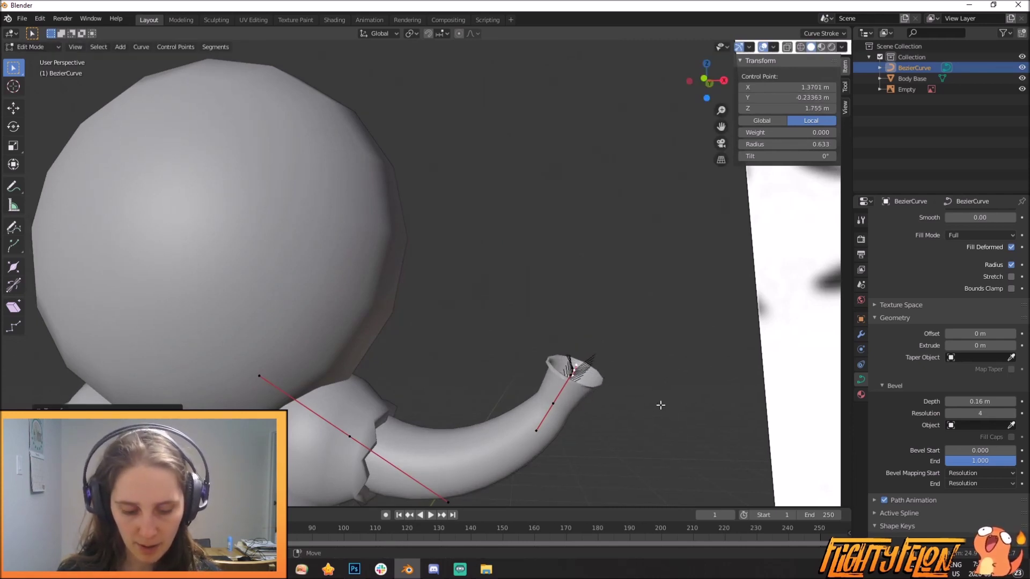
Undo the tip's radius increase and delete the extruded control point at the arm's end
middle_click_drag(660, 406, 674, 384)
key("g")
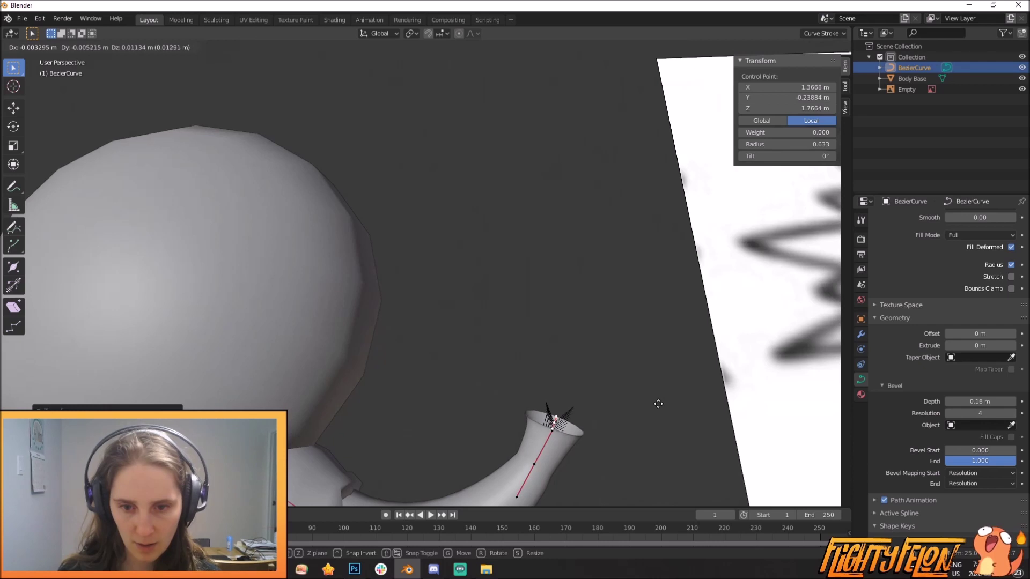
right_click(672, 375)
key("ctrl+z")
key("ctrl+z")
key("ctrl+z")
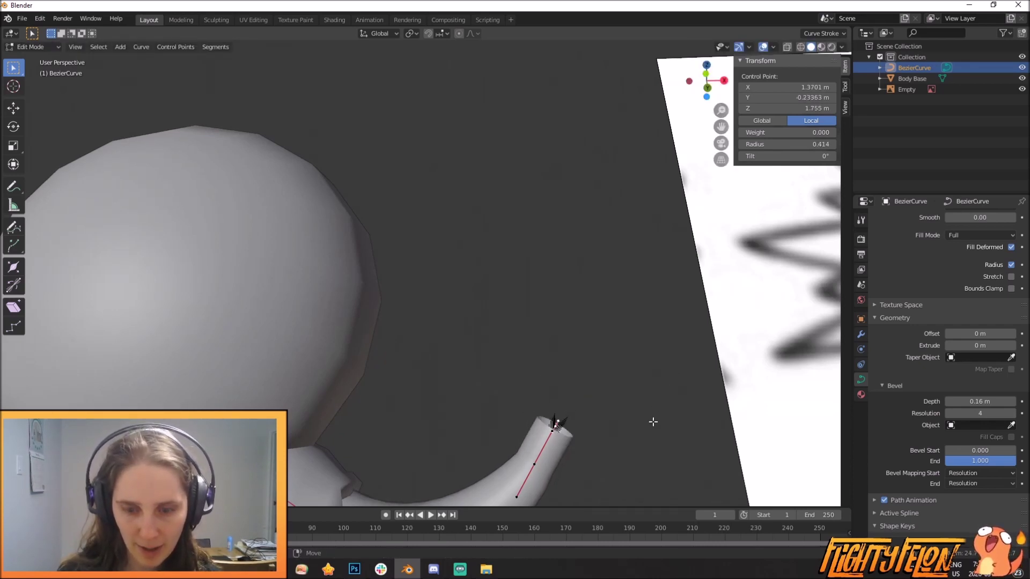
key("x")
left_click(653, 421)
Leave curve editing and look through the arm curve's modifier, shape and bevel settings
scroll(644, 423, "down", 2)
middle_click_drag(560, 424, 557, 367, "shift")
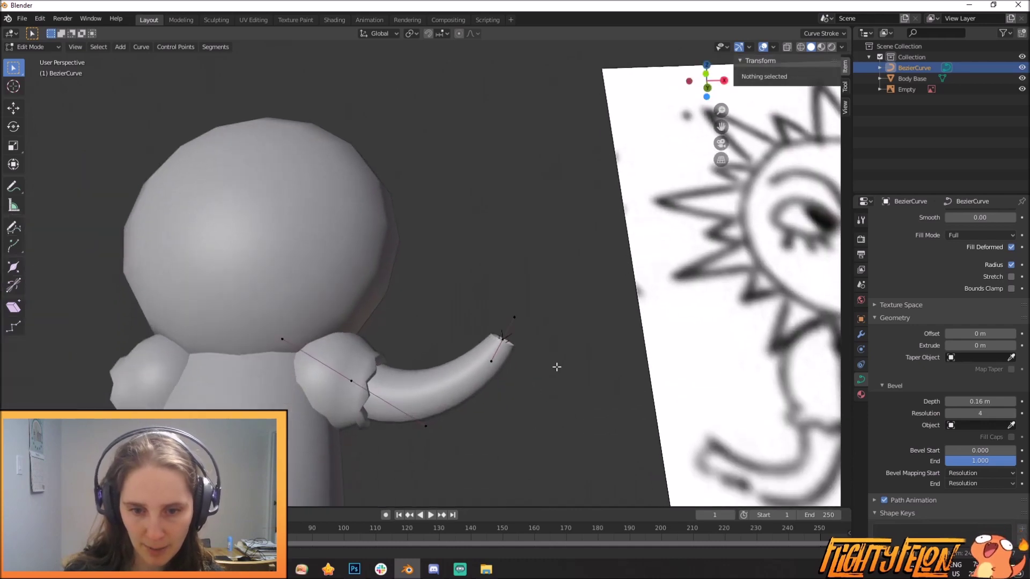
scroll(557, 367, "up", 1)
key("Tab")
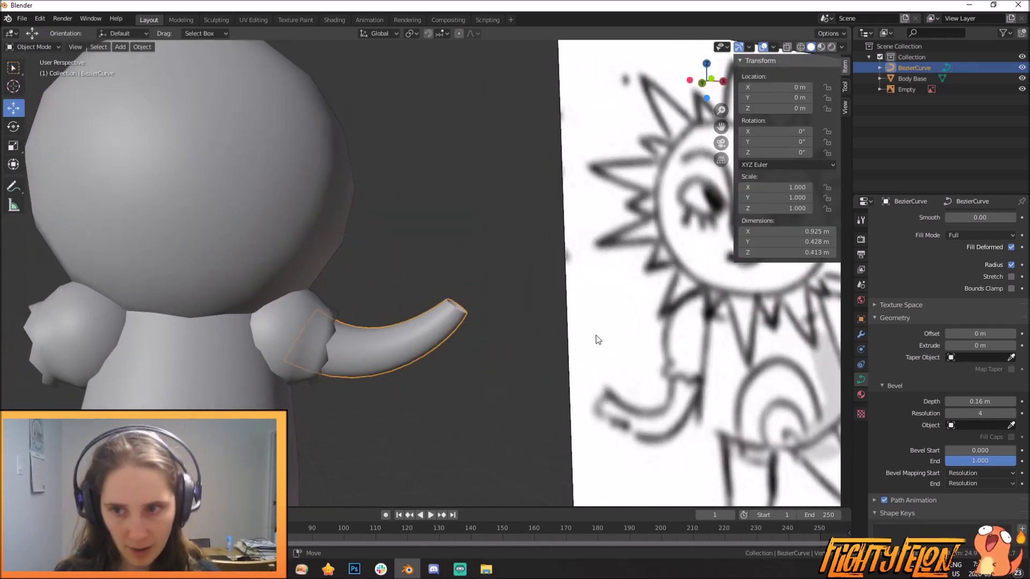
scroll(908, 390, "down", 2)
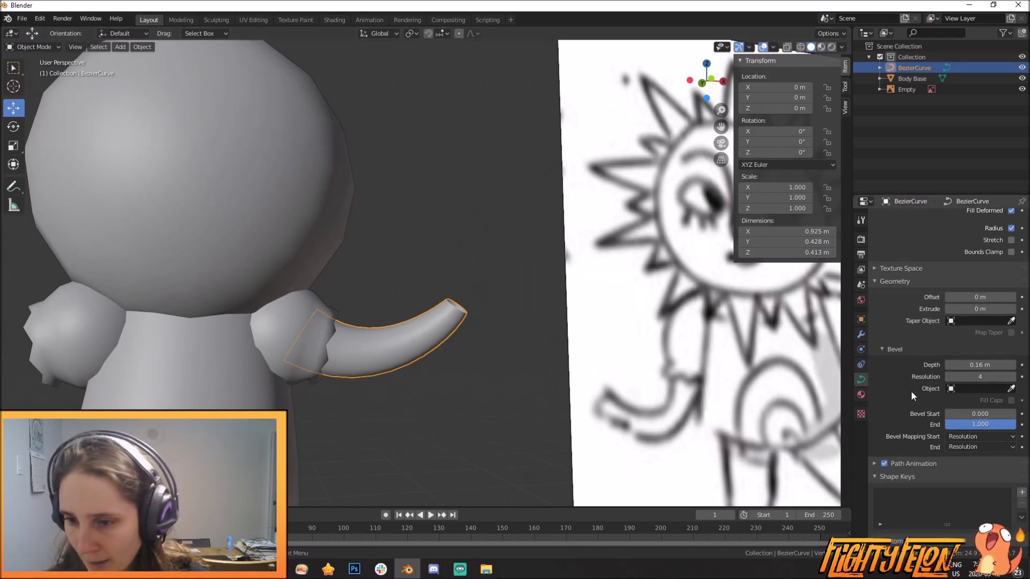
left_click(861, 334)
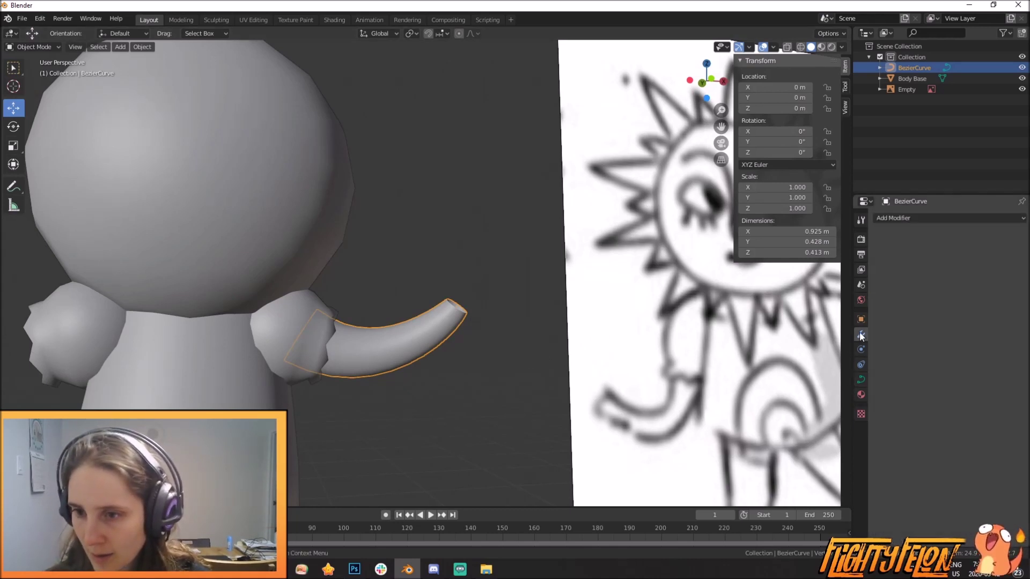
left_click(861, 379)
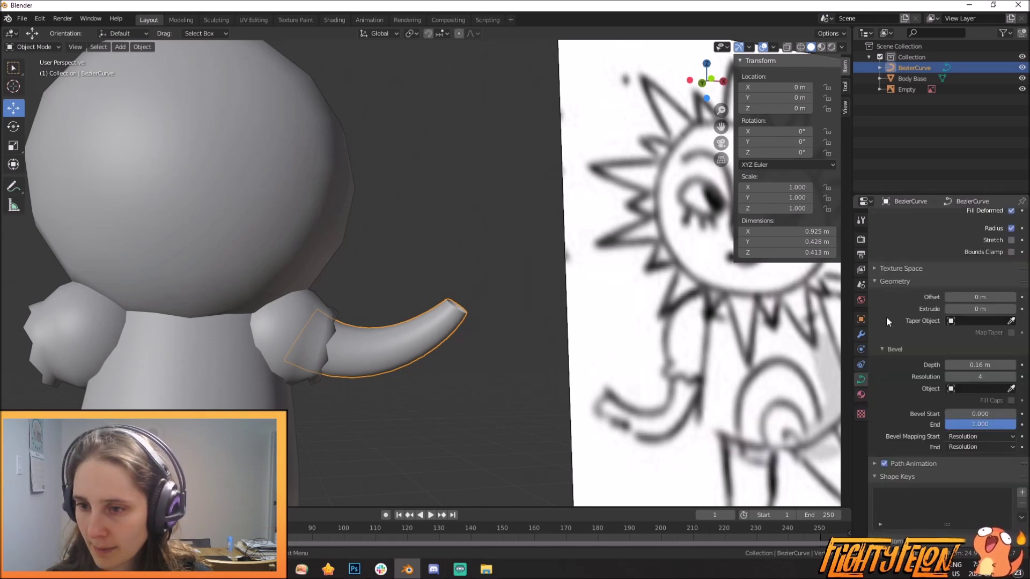
scroll(901, 329, "up", 5)
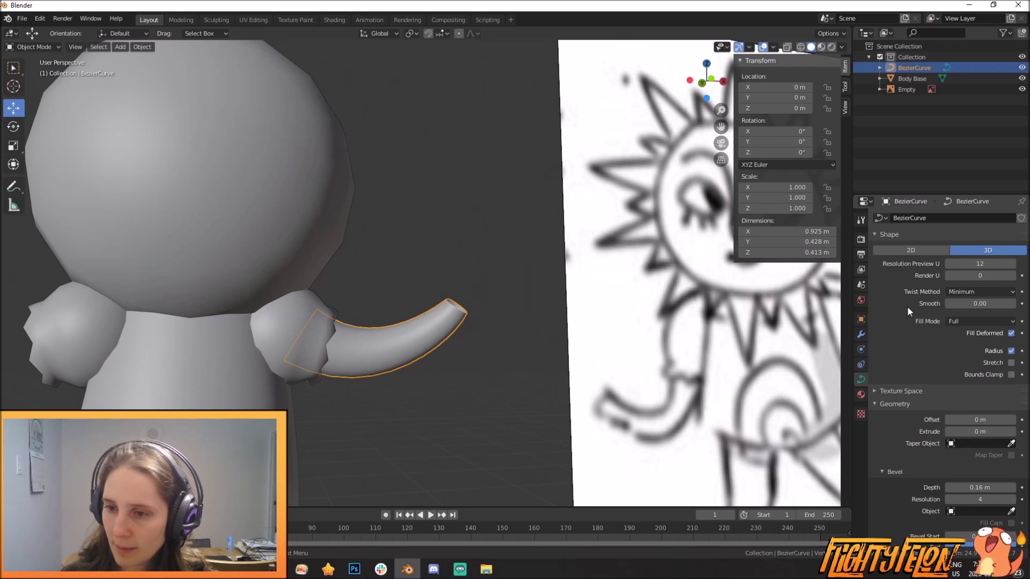
scroll(908, 290, "down", 5)
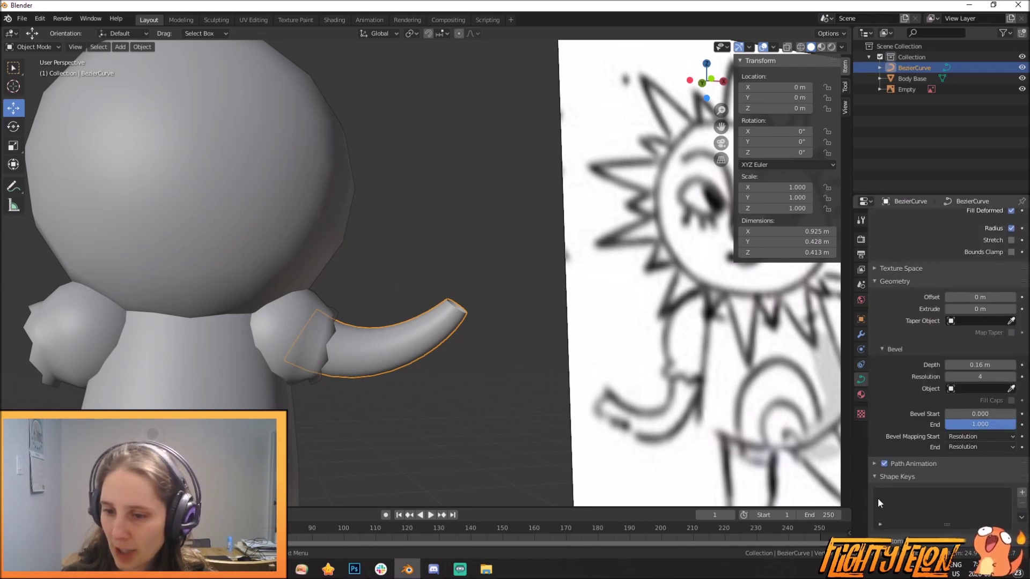
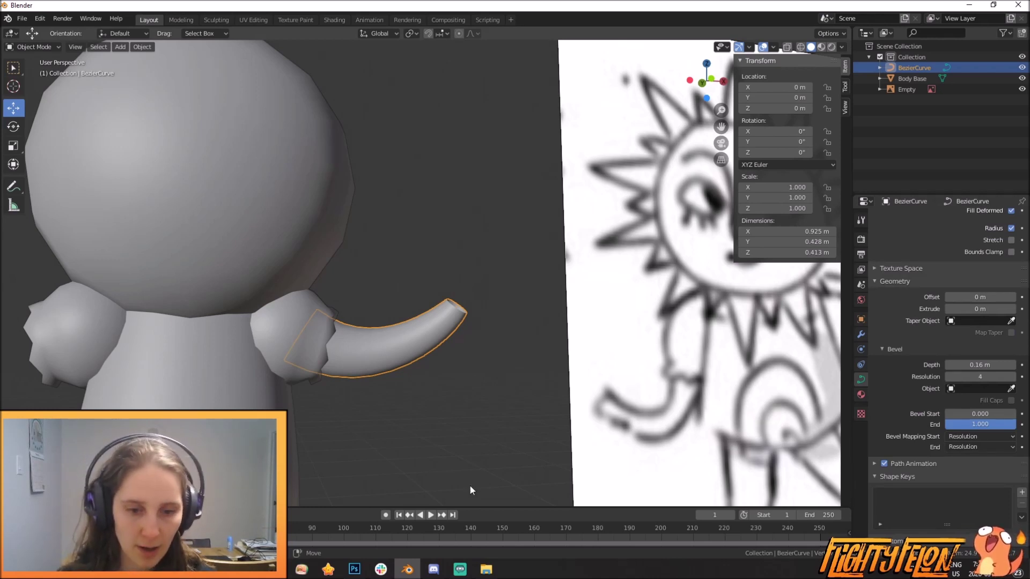
Convert the arm's Bezier curve into a mesh
middle_click_drag(482, 343, 417, 342)
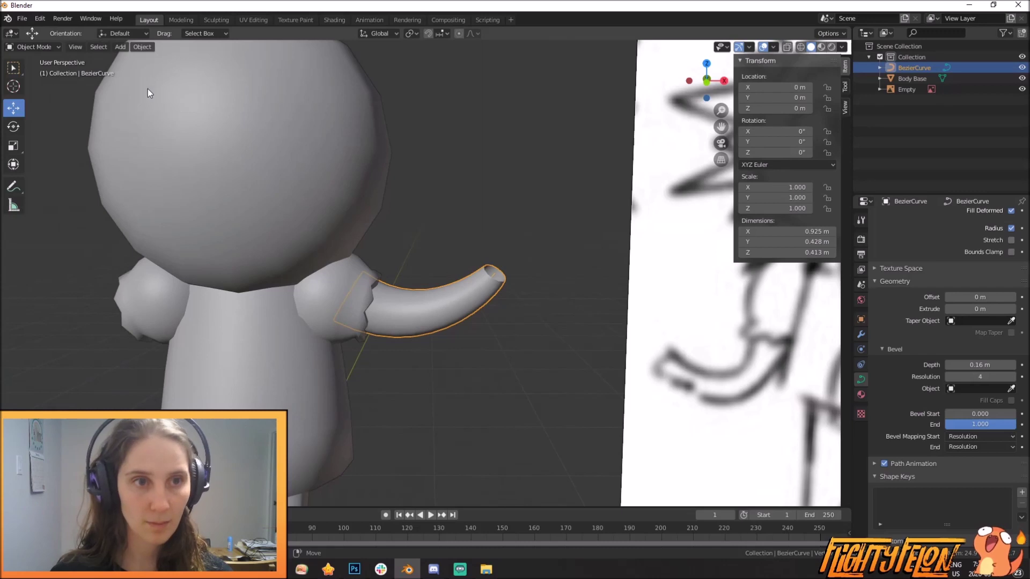
left_click(141, 46)
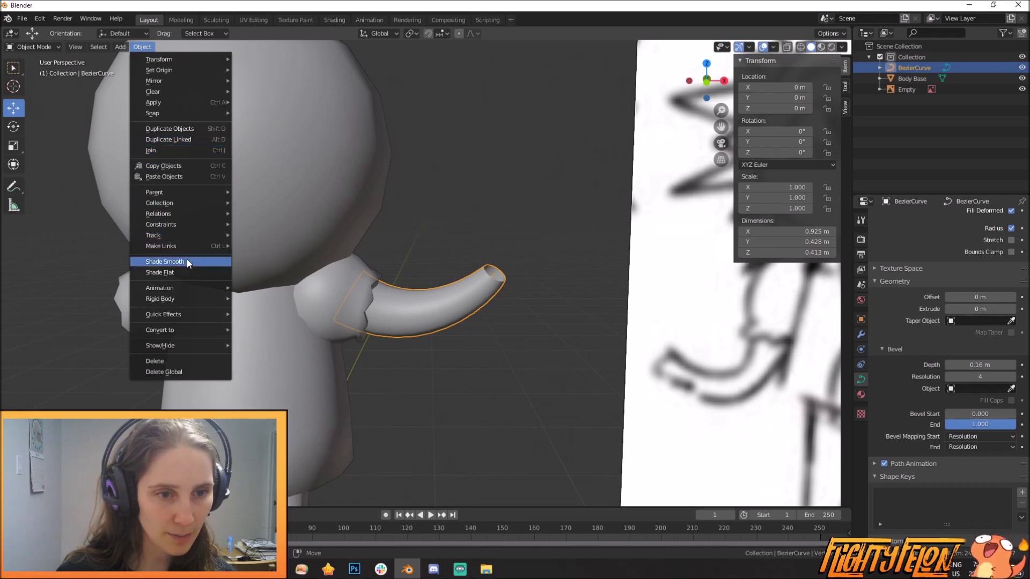
mouse_move(178, 329)
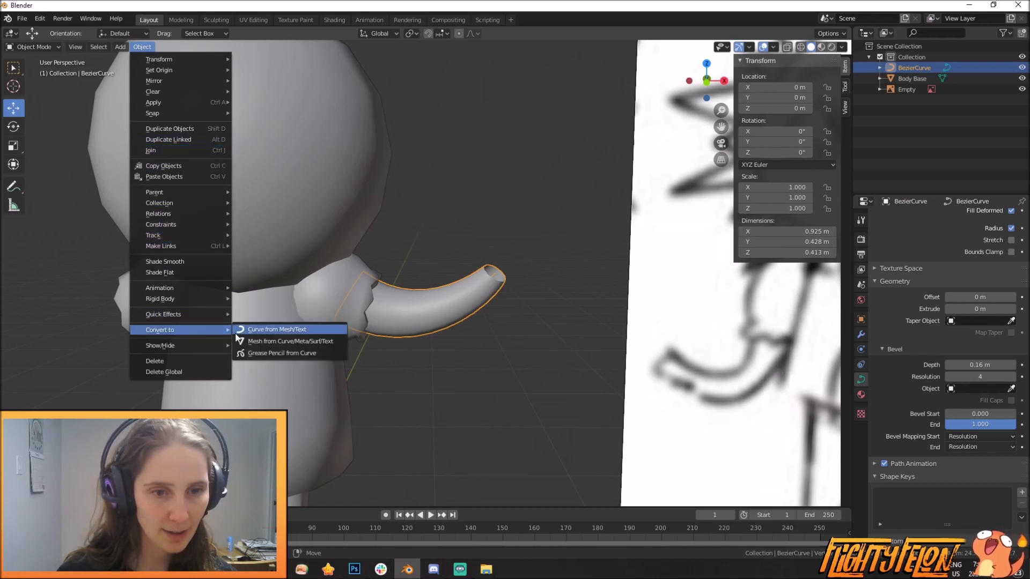
left_click(275, 340)
Extrude the edge loop at the arm mesh's open end and flare it outward to about 1.5 times its size
middle_click_drag(438, 297, 497, 148)
key("Tab")
scroll(540, 283, "up", 1)
scroll(552, 280, "down", 4)
scroll(565, 246, "up", 3)
scroll(322, 347, "up", 2)
left_click(308, 336, "alt")
key("e")
left_click(456, 223)
key("s")
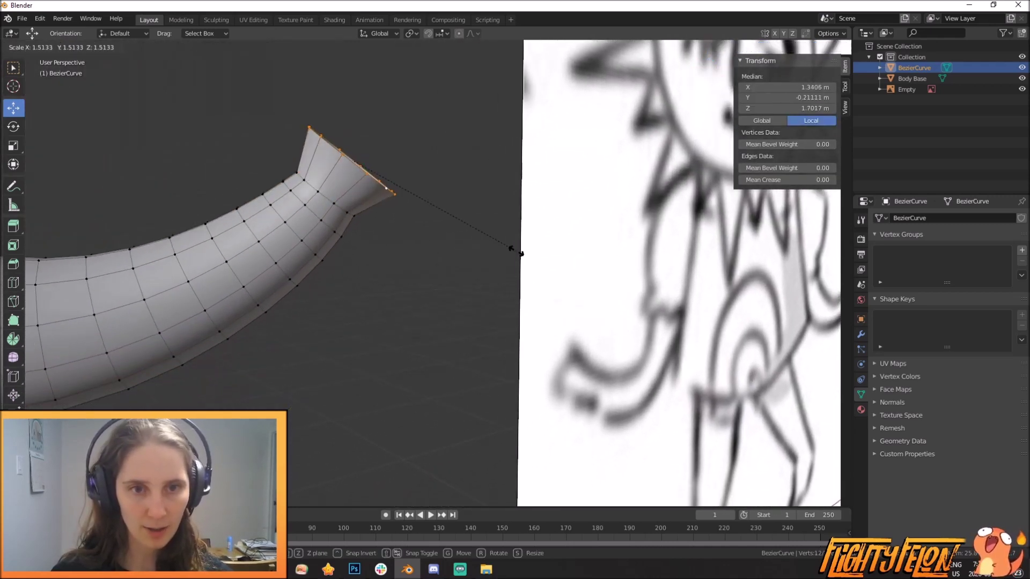
left_click(518, 251)
Extrude the hand's end loop twice more, narrowing it toward the tip, and merge the last loop at its center
key("e")
left_click(504, 244)
key("s")
left_click(459, 204)
key("e")
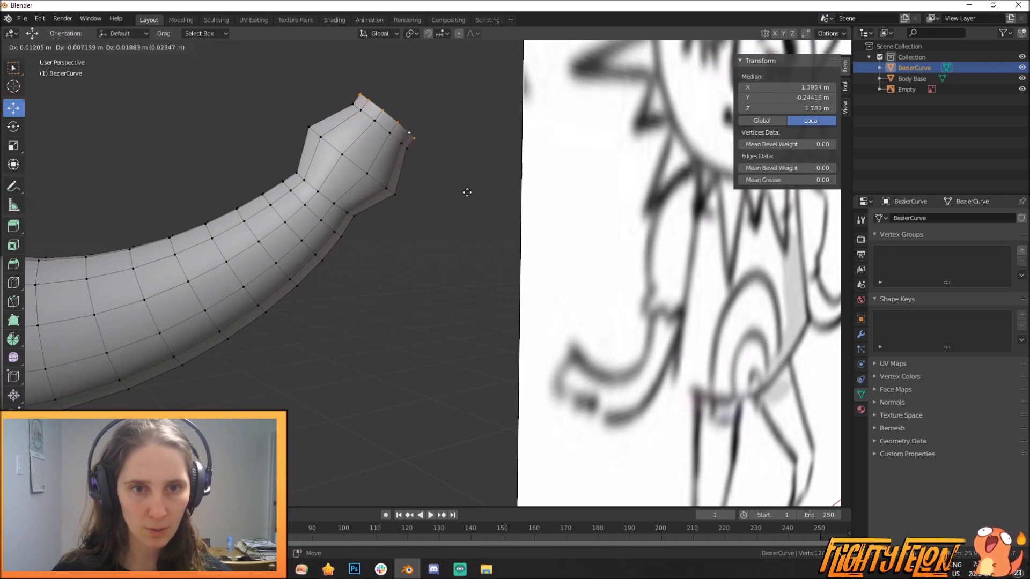
left_click(470, 189)
key("alt+m")
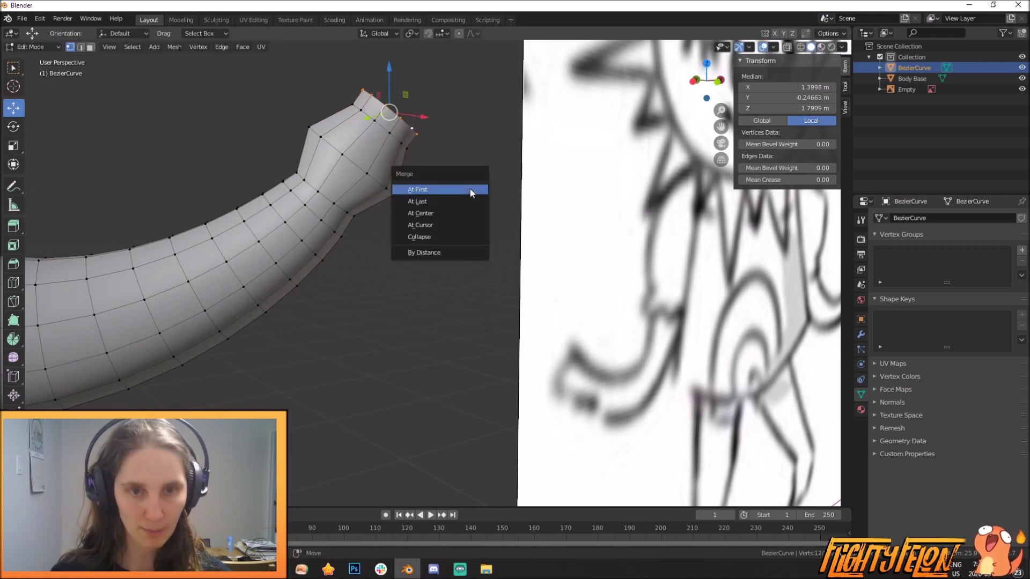
left_click(453, 216)
Scale the whole arm mesh down and move it into the puff sleeve, with its median near X 0.92 m, Z 1.50 m
mouse_move(507, 220)
middle_mouse_down()
mouse_move(442, 231)
mouse_move(458, 285)
mouse_move(528, 285)
mouse_move(529, 329)
middle_mouse_up()
scroll(443, 231, "down", 6)
scroll(529, 328, "up", 8)
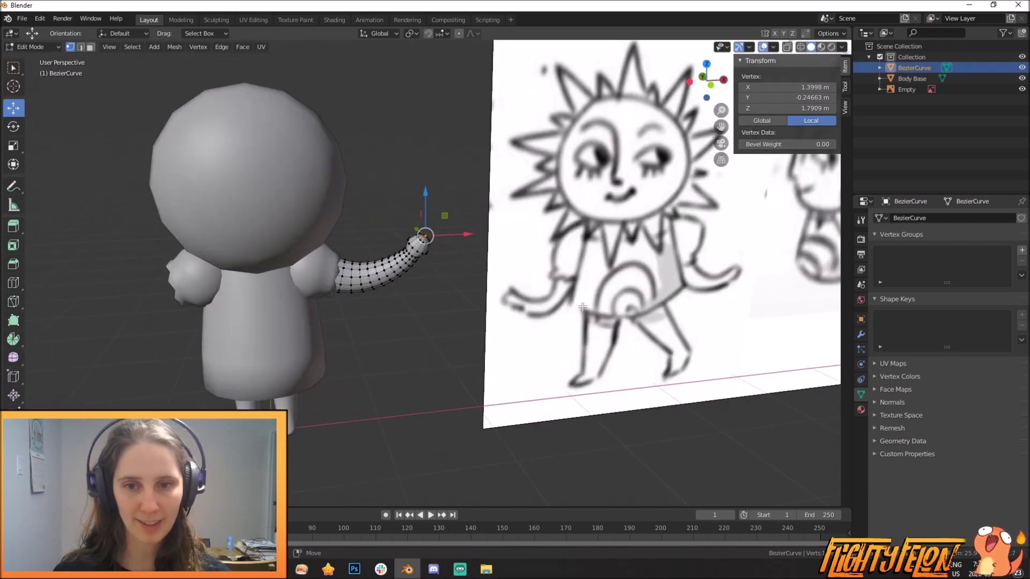
scroll(606, 310, "down", 10)
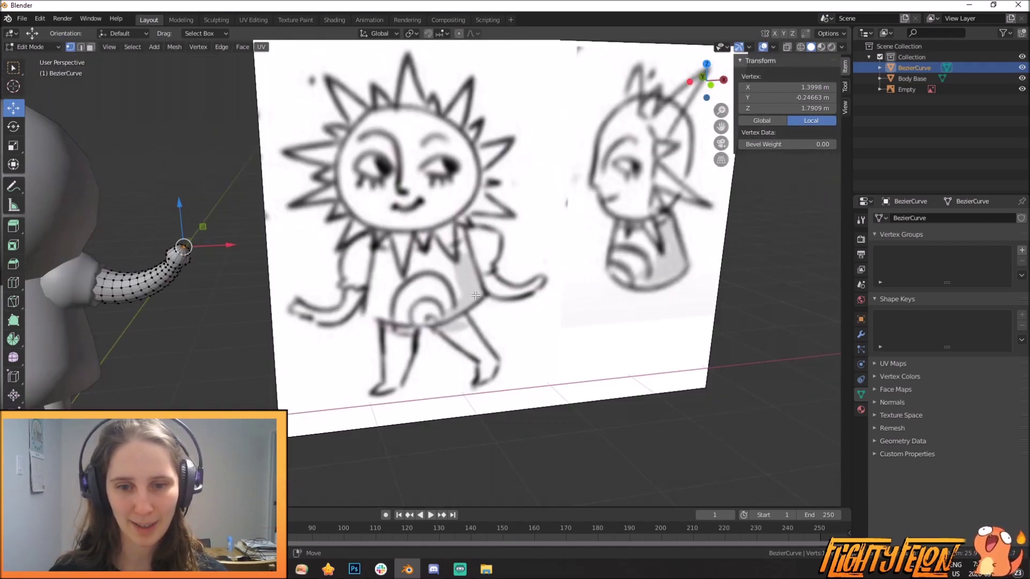
mouse_move(399, 301)
middle_mouse_down()
mouse_move(453, 294)
mouse_move(360, 297)
middle_mouse_up()
key("KP_1")
scroll(379, 258, "up", 6)
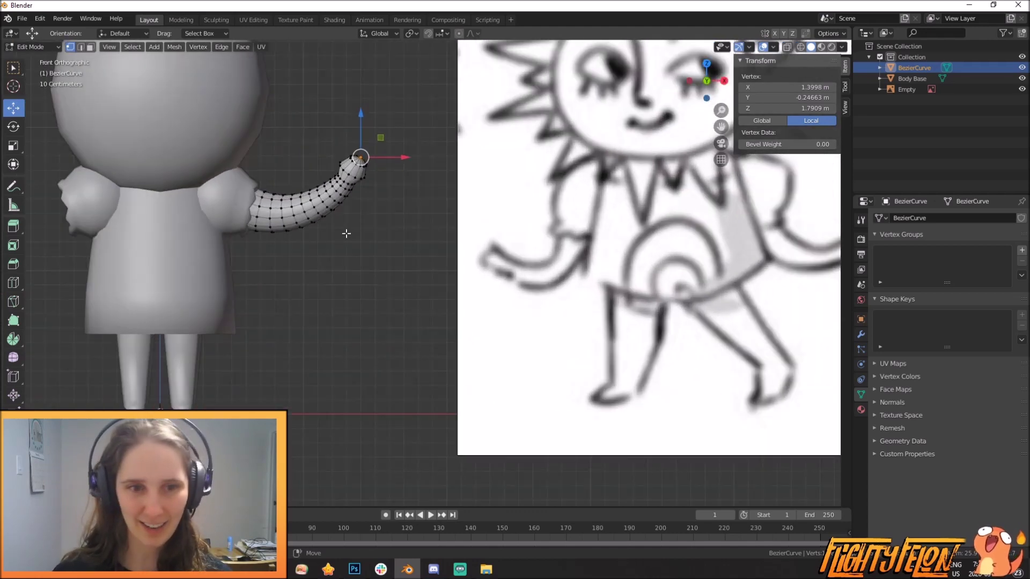
key("a")
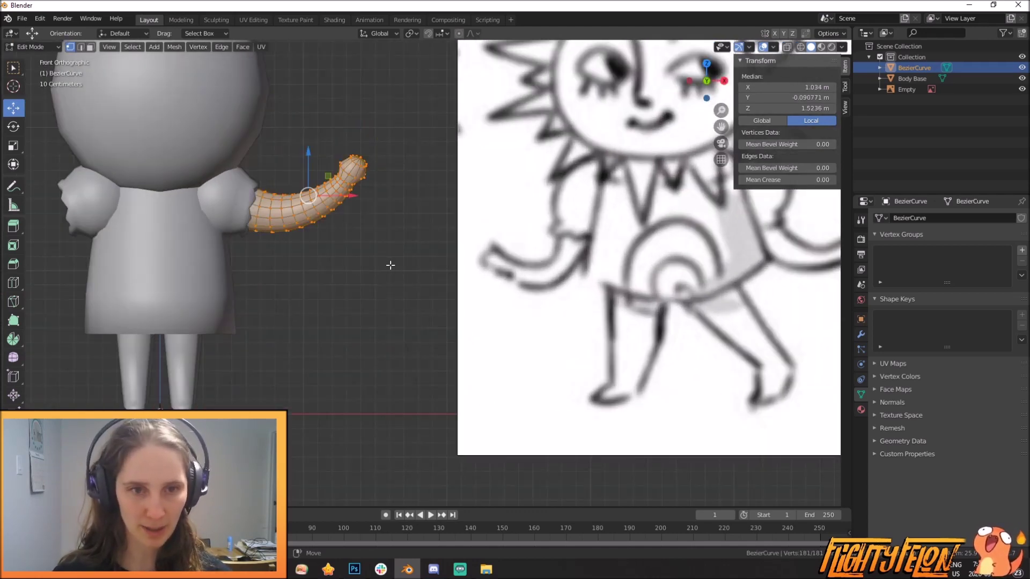
key("s")
left_click(362, 246)
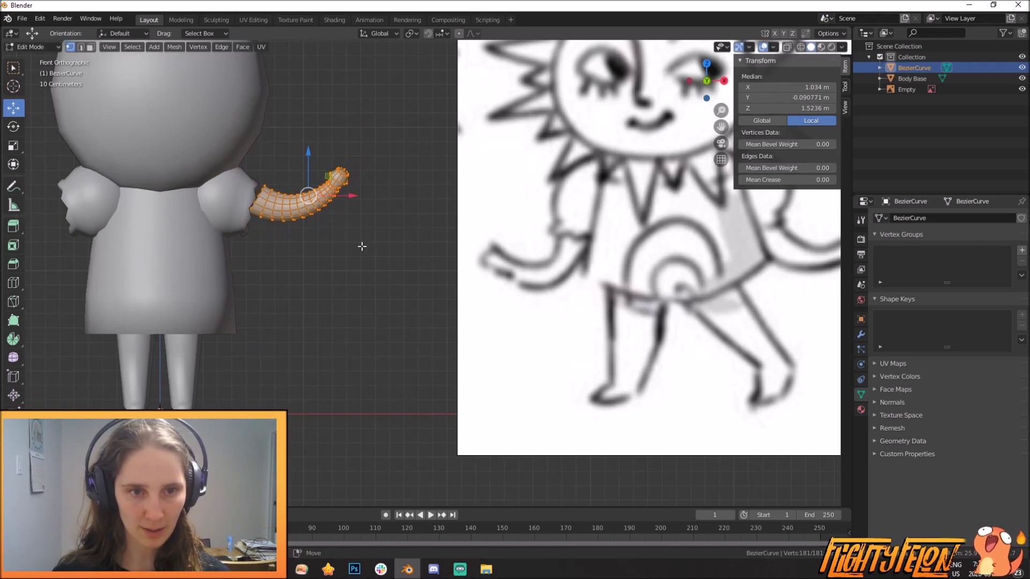
key("g")
left_click(342, 236)
Duplicate the arm mesh along X to the opposite sleeve, with its median at about X -0.90 m
middle_click_drag(342, 236, 529, 296)
key("KP_1")
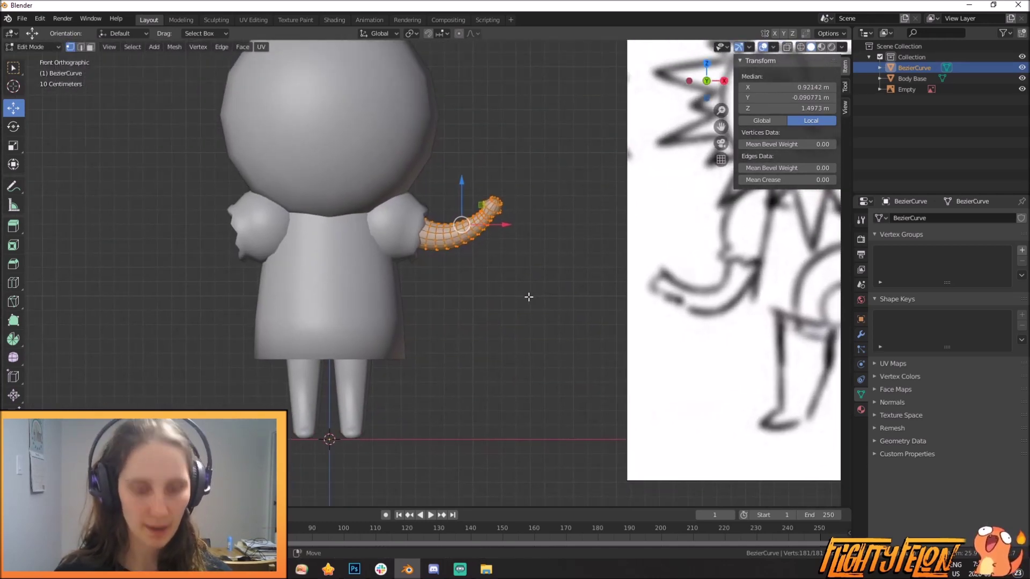
key("shift+d")
key("x")
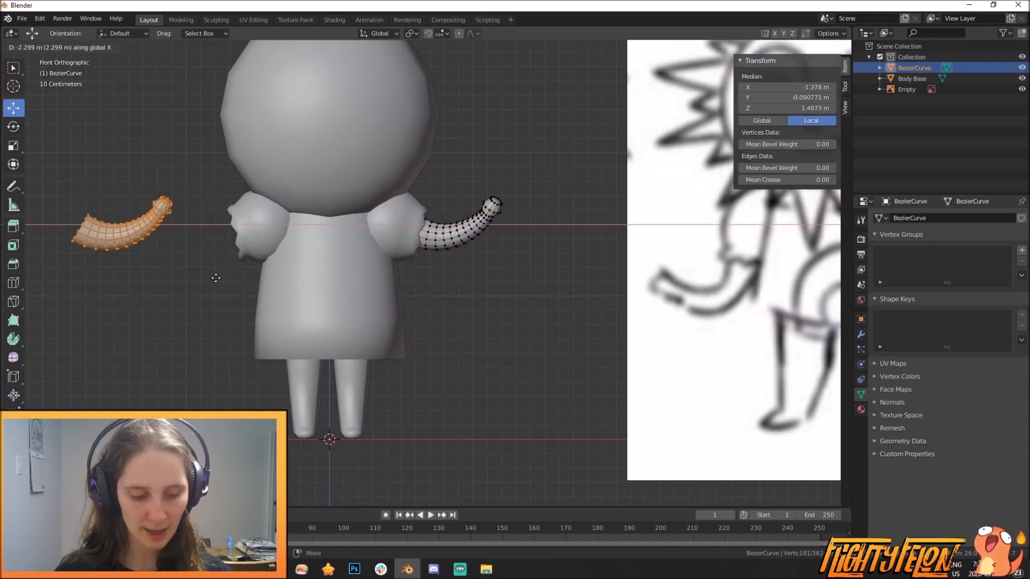
left_click(297, 284)
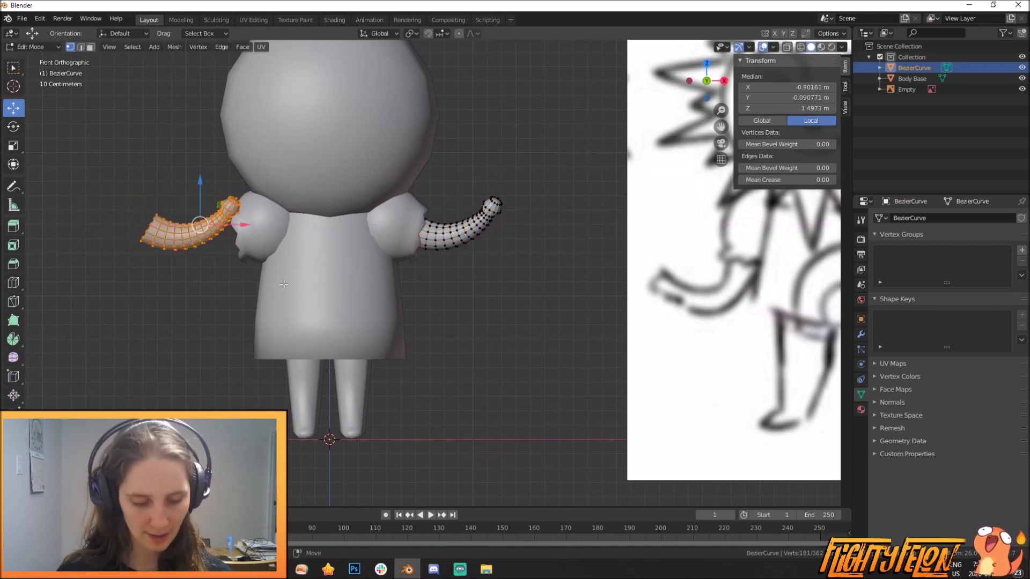
Mirror the duplicated arm along X and nudge it slightly outward in its sleeve
key("ctrl+m")
key("x")
left_click(284, 284)
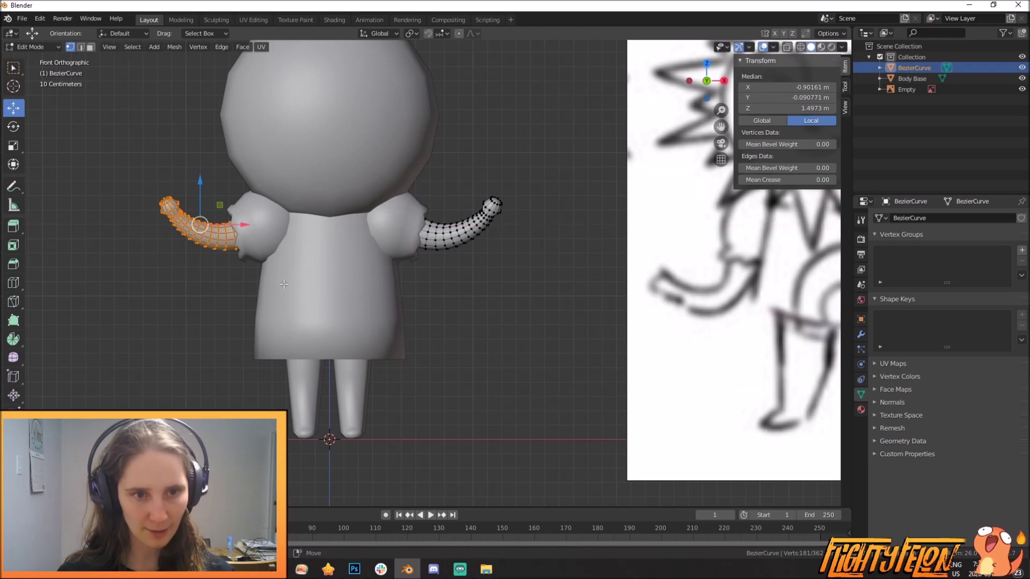
left_click_drag(243, 225, 237, 227)
Return to Object Mode and join both arms into the Body Base object
middle_click_drag(268, 201, 450, 211)
key("Tab")
scroll(449, 210, "down", 4)
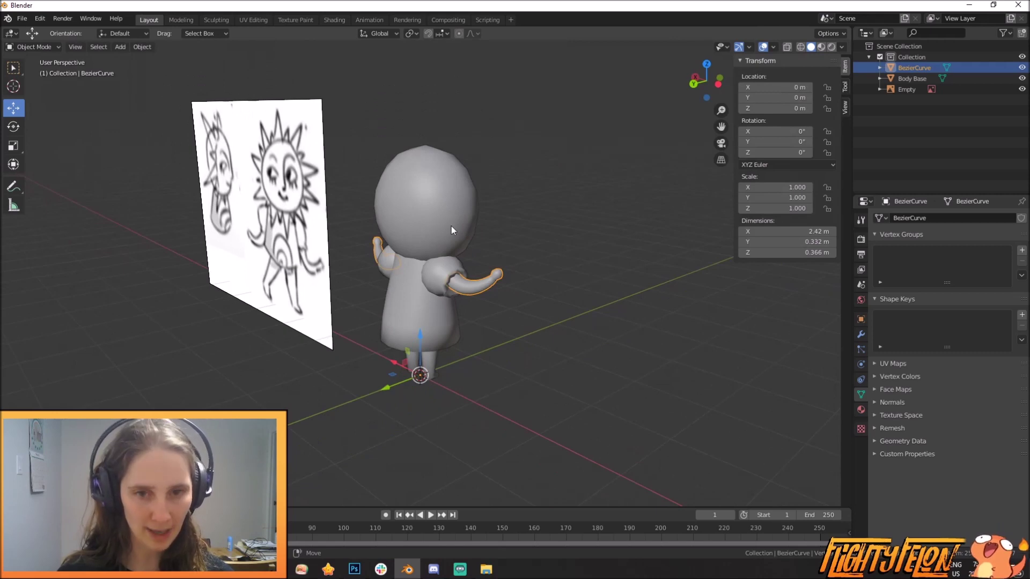
left_click(452, 227, "shift")
key("ctrl+j")
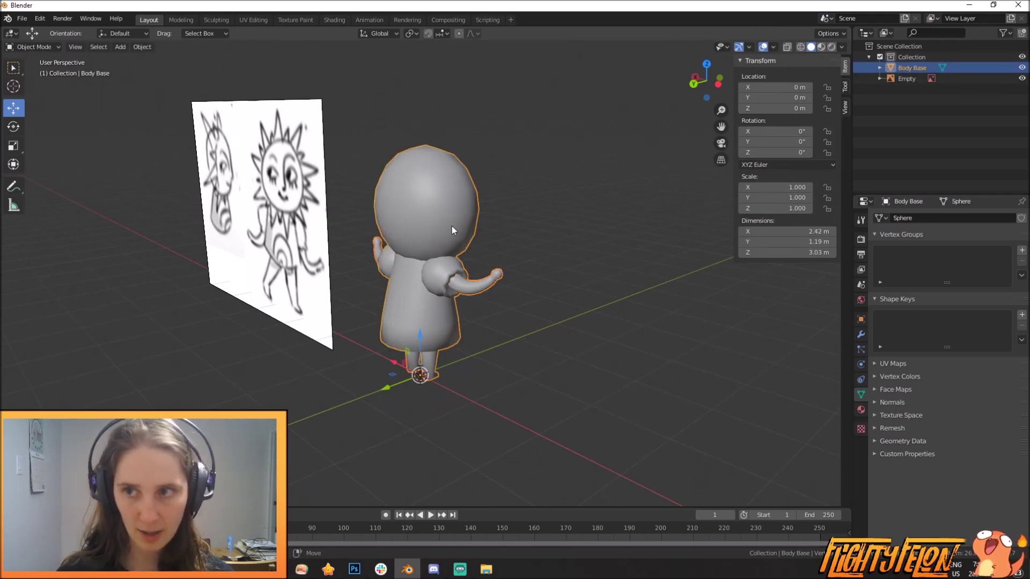
Save the scene as Klaatu in the Course_ArtAndDesignForVideoGames folder
key("ctrl+s")
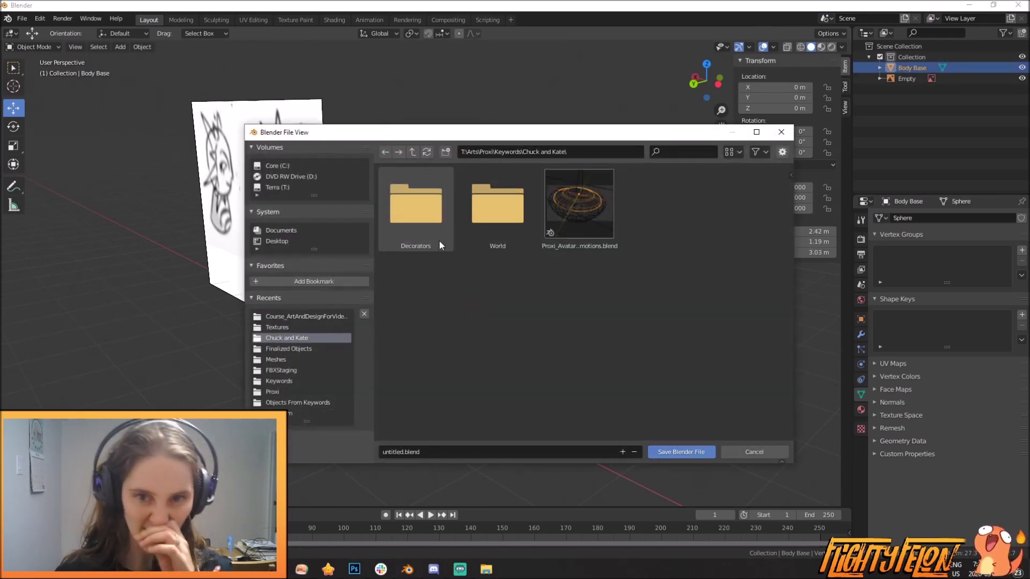
left_click(310, 315)
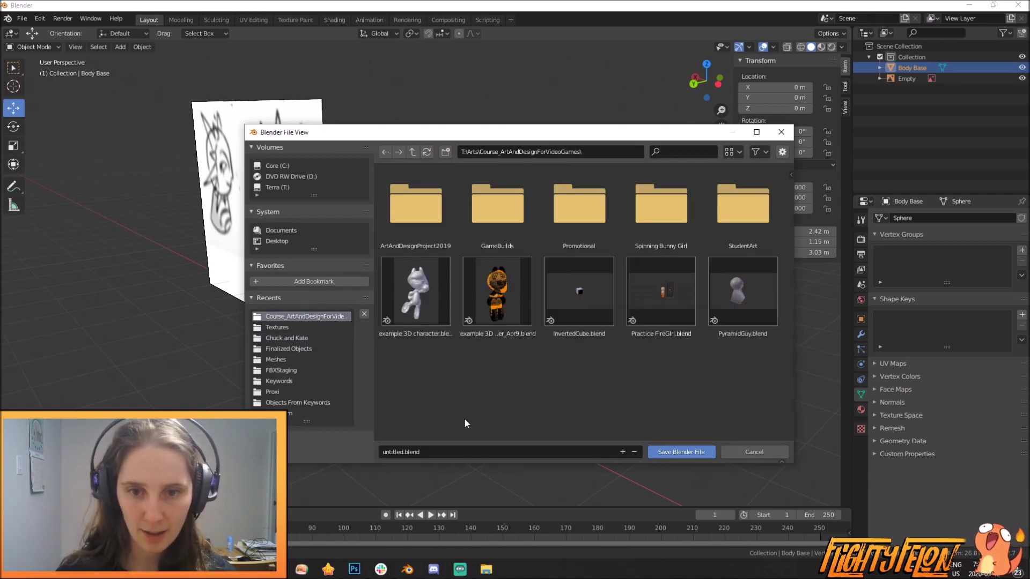
left_click(442, 451)
type("Klaa")
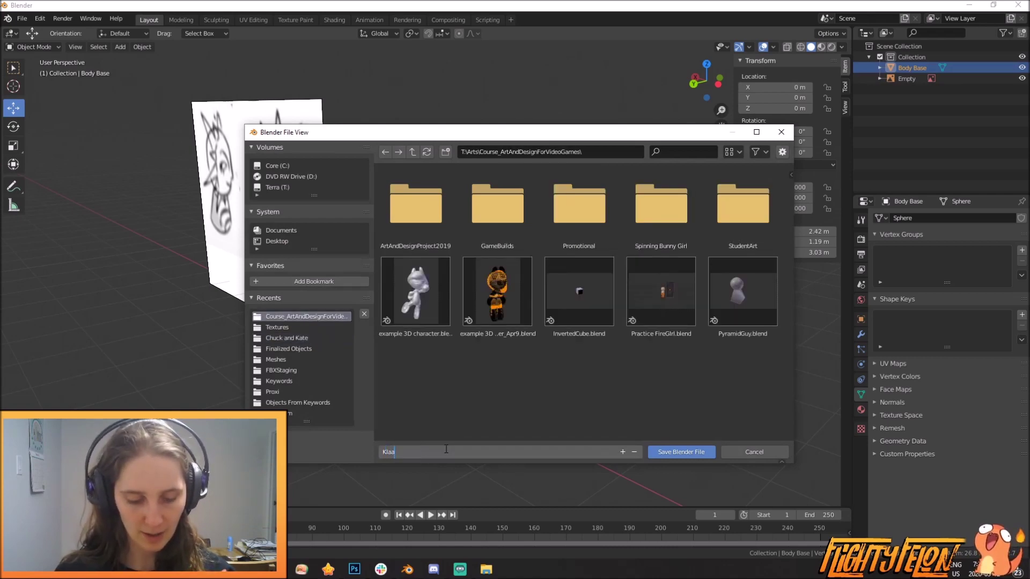
type("tu")
key("Return")
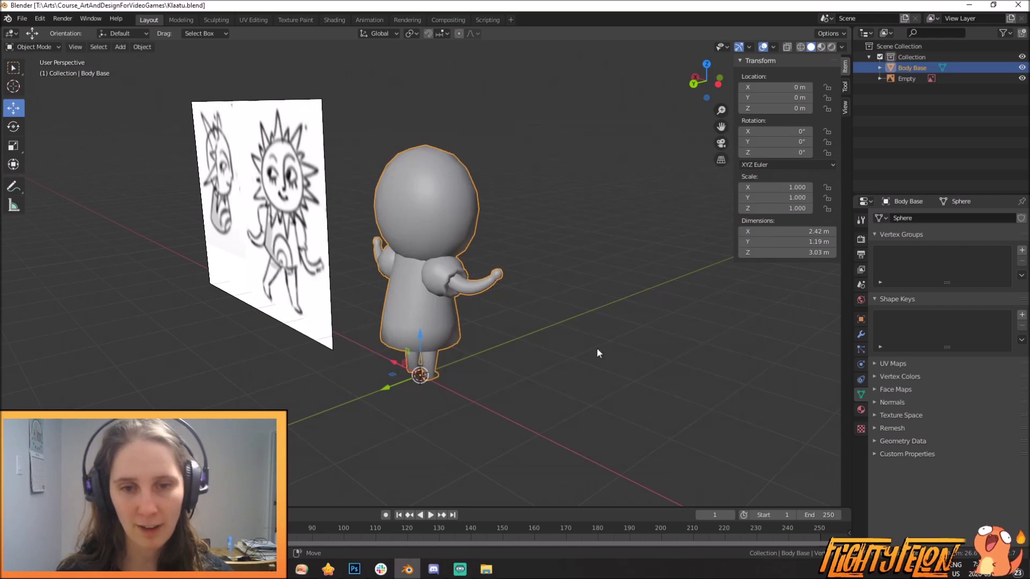
Examine the joined character's arms and proportions against the reference sketch from several angles and the front
middle_click_drag(511, 315, 436, 326)
scroll(450, 295, "up", 3)
scroll(440, 271, "down", 1)
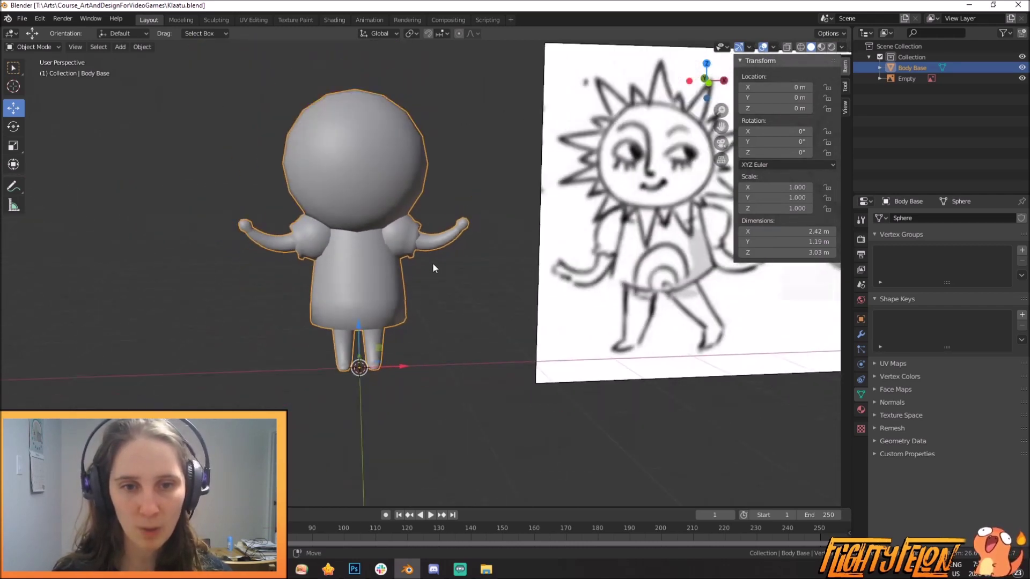
scroll(439, 235, "up", 3)
scroll(468, 269, "down", 5)
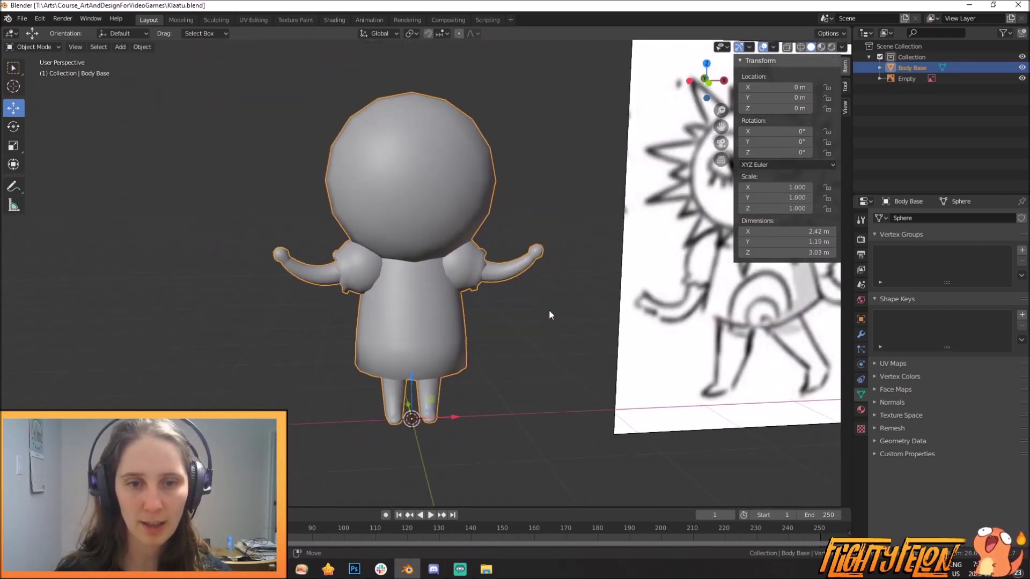
mouse_move(554, 325)
middle_mouse_down()
mouse_move(549, 312)
mouse_move(551, 323)
middle_mouse_up()
middle_click_drag(714, 267, 488, 266)
scroll(462, 252, "up", 3)
key("KP_1")
scroll(468, 283, "down", 4)
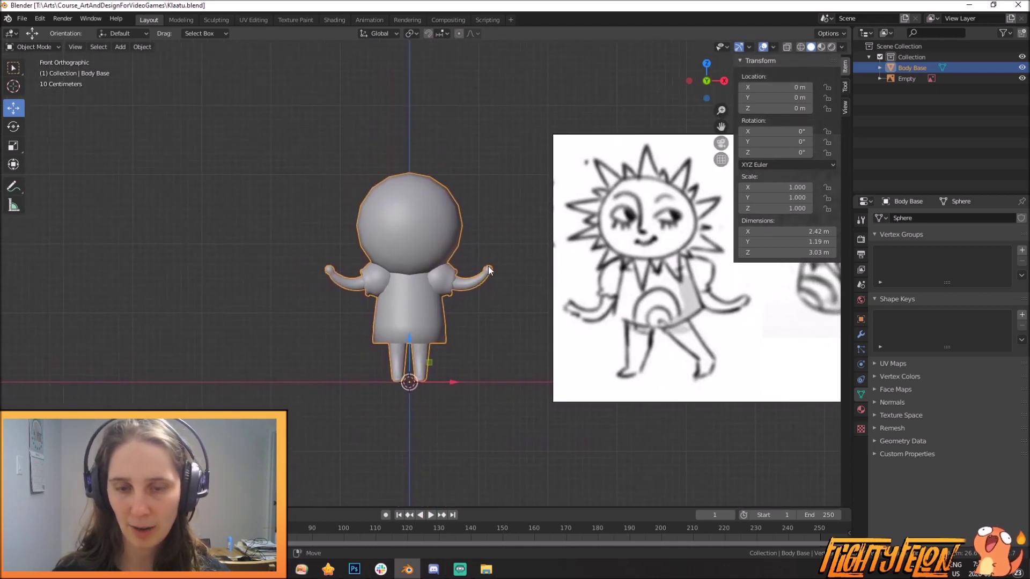
scroll(488, 266, "up", 1)
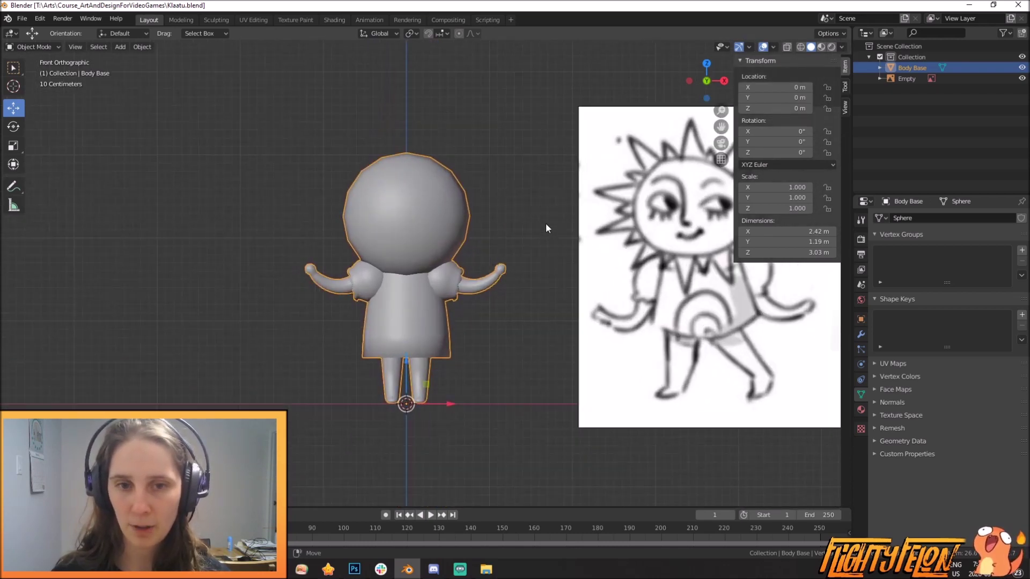
Put Body Base into Edit Mode with face selection and deselect everything
key("Tab")
scroll(419, 266, "up", 3)
scroll(416, 267, "down", 3)
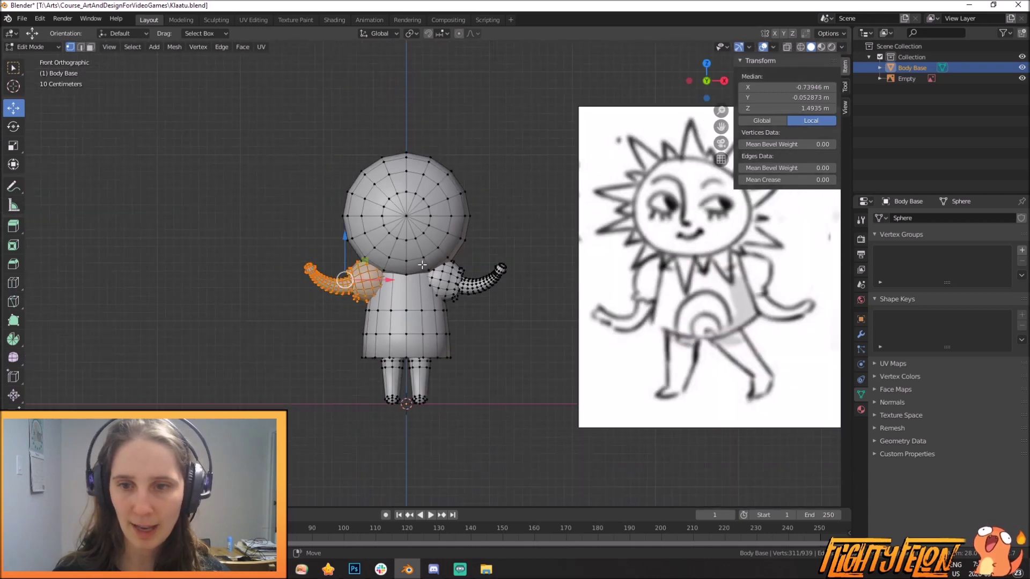
scroll(422, 264, "up", 3)
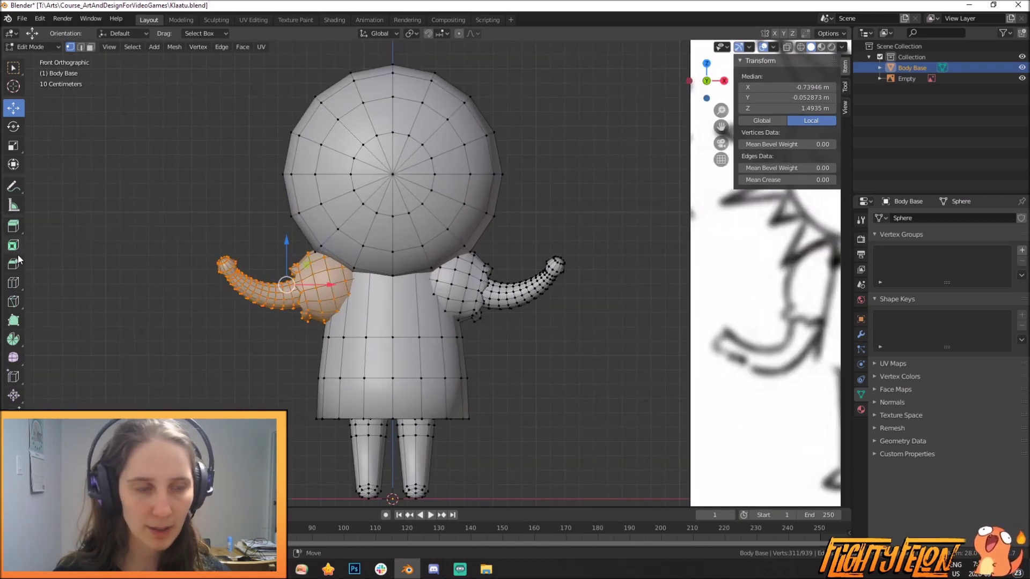
left_click(90, 47)
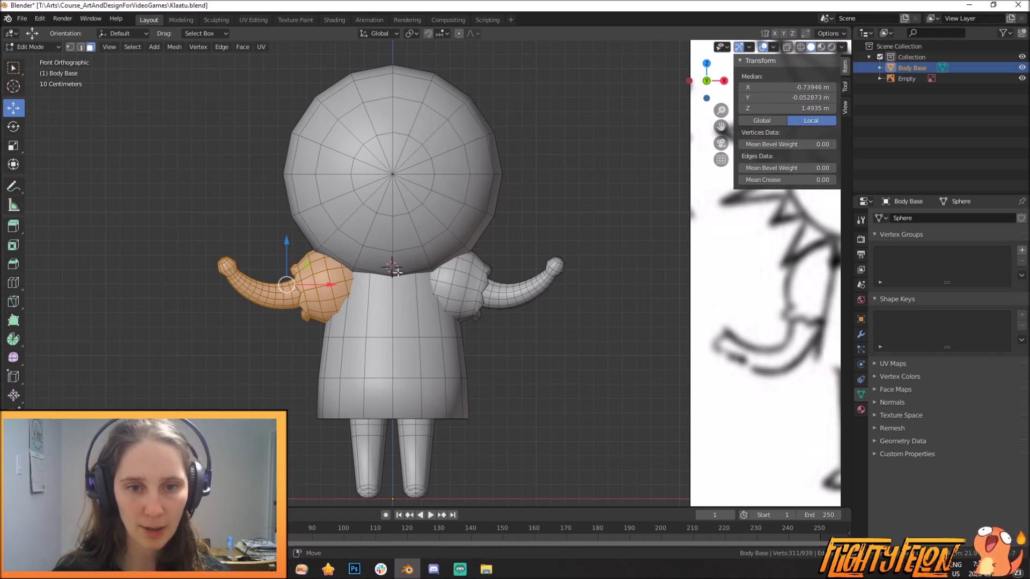
scroll(396, 272, "up", 6)
key("a")
key("alt+a")
scroll(431, 274, "down", 6)
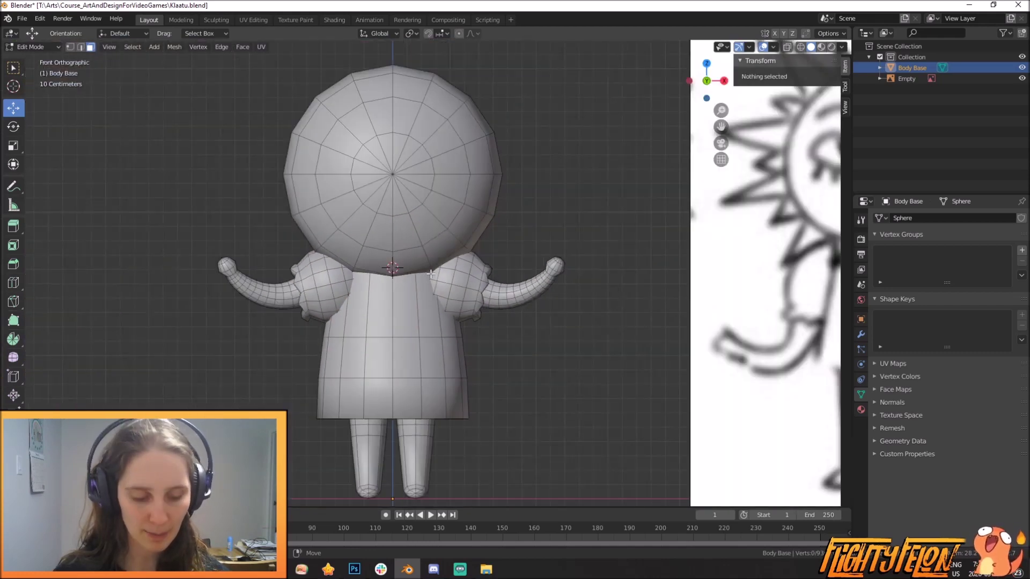
Add a cube at the 3D cursor under the chin and scale it down to about 0.17
key("shift+a")
left_click(386, 251)
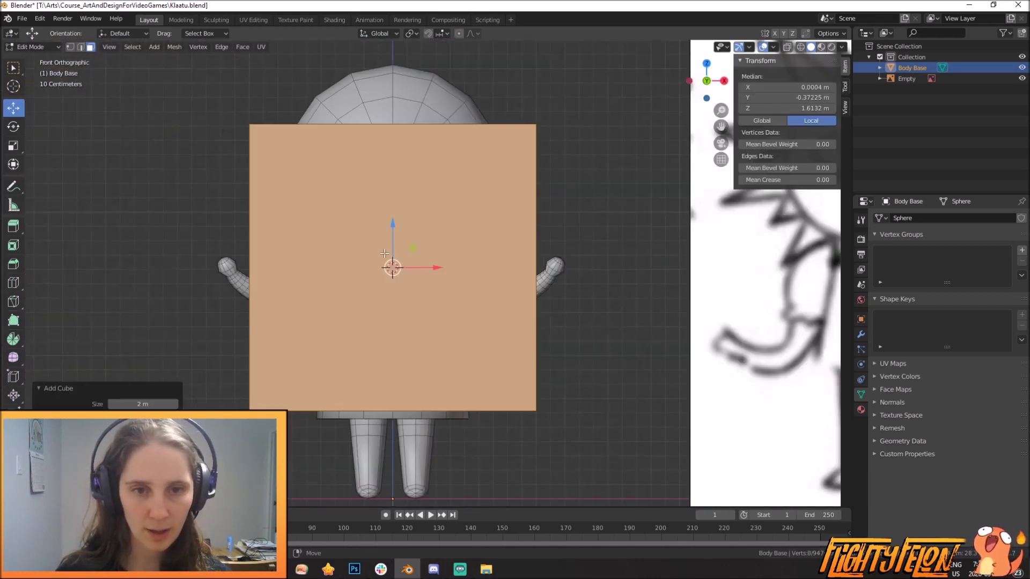
scroll(429, 271, "down", 2)
key("s")
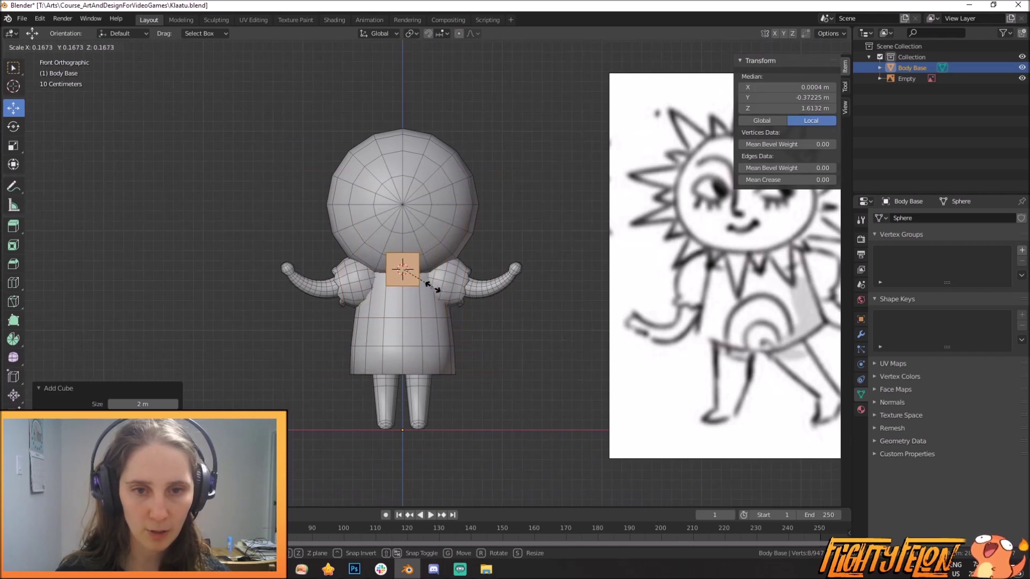
left_click(428, 275)
Rotate the small cube in side view so it tilts along the slope between head and dress
key("KP_3")
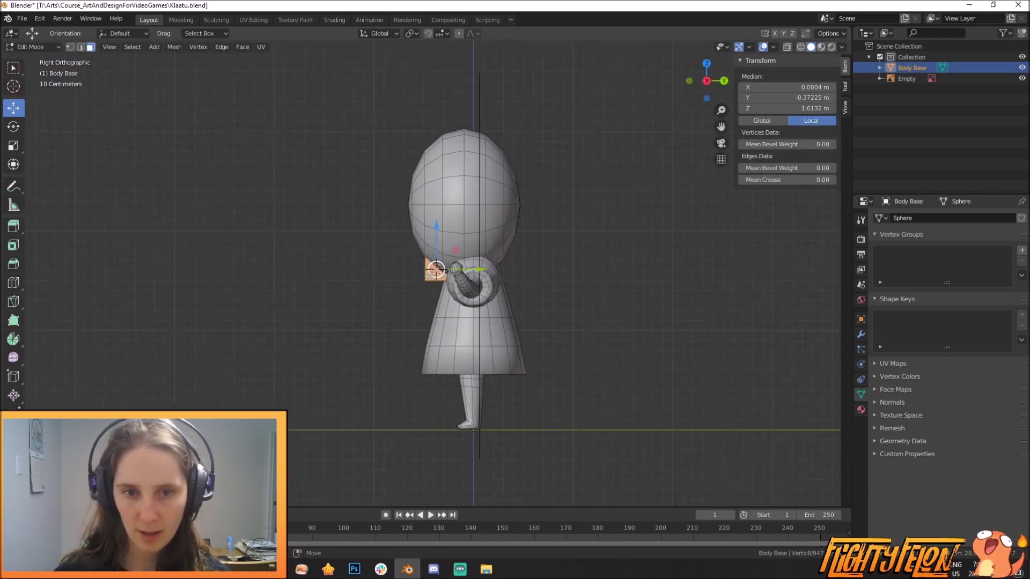
scroll(432, 274, "up", 4)
key("r")
left_click(545, 341)
middle_click_drag(545, 341, 311, 473)
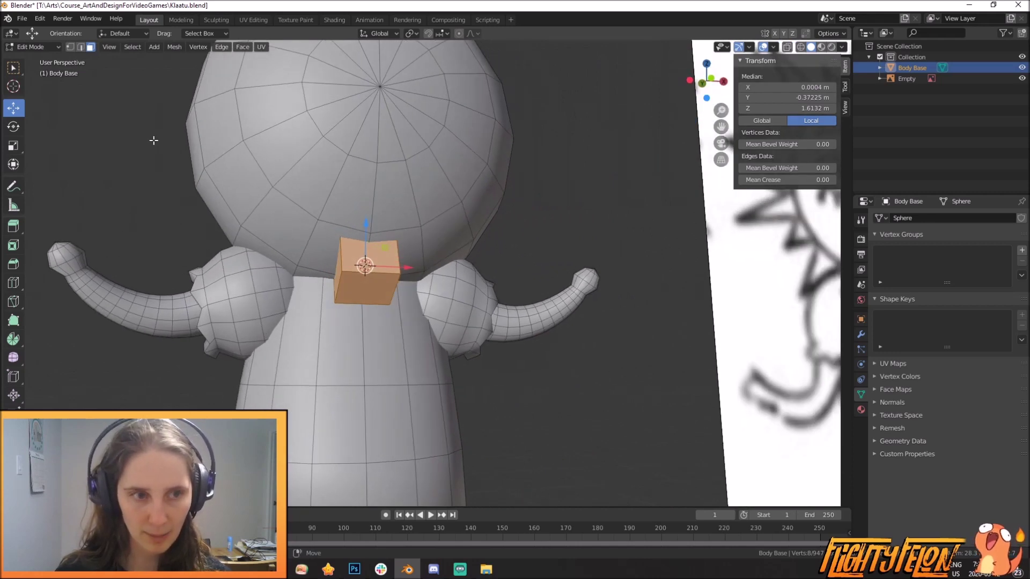
Move the cube's bottom face about 0.13 m forward and 0.23 m down in side view to lengthen the block
left_click(377, 298)
key("KP_3")
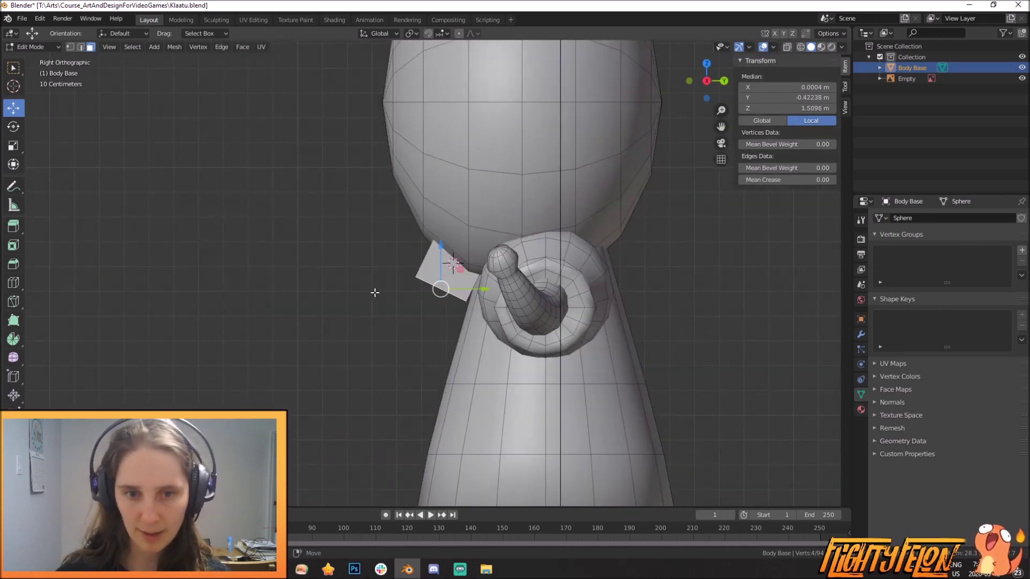
key("g")
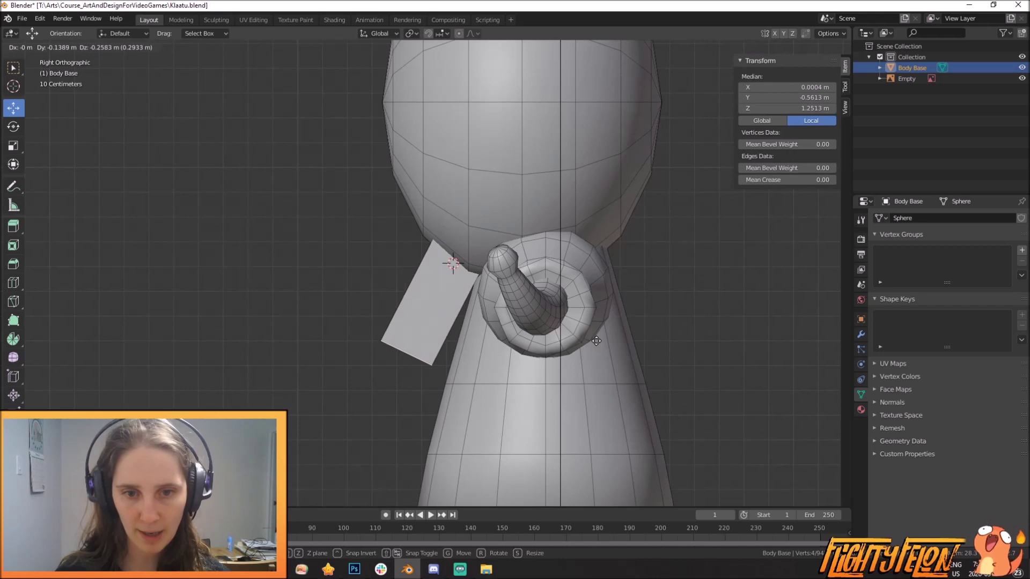
left_click(598, 334)
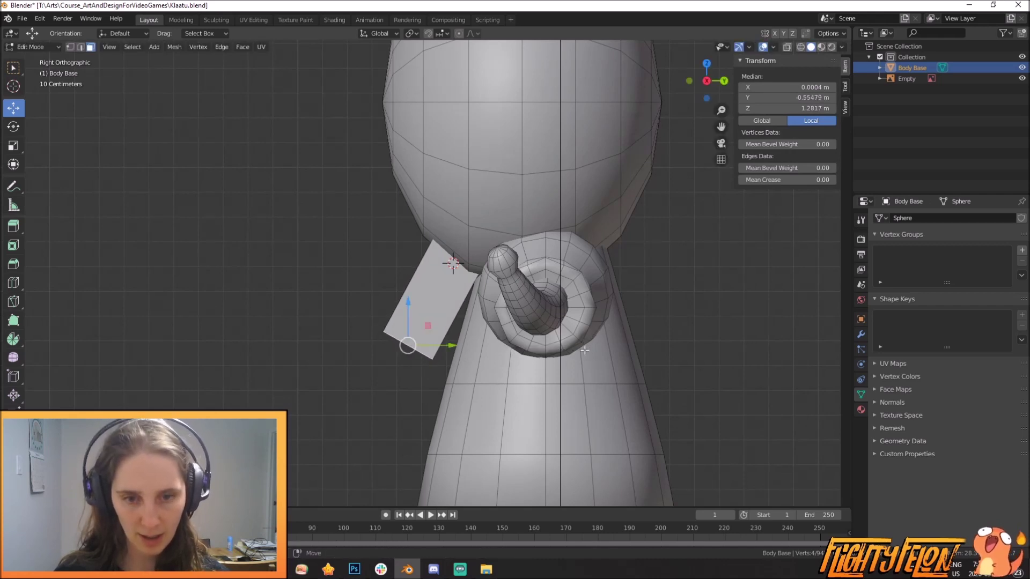
Merge the lowered face at its center to form a pointed spike
key("x")
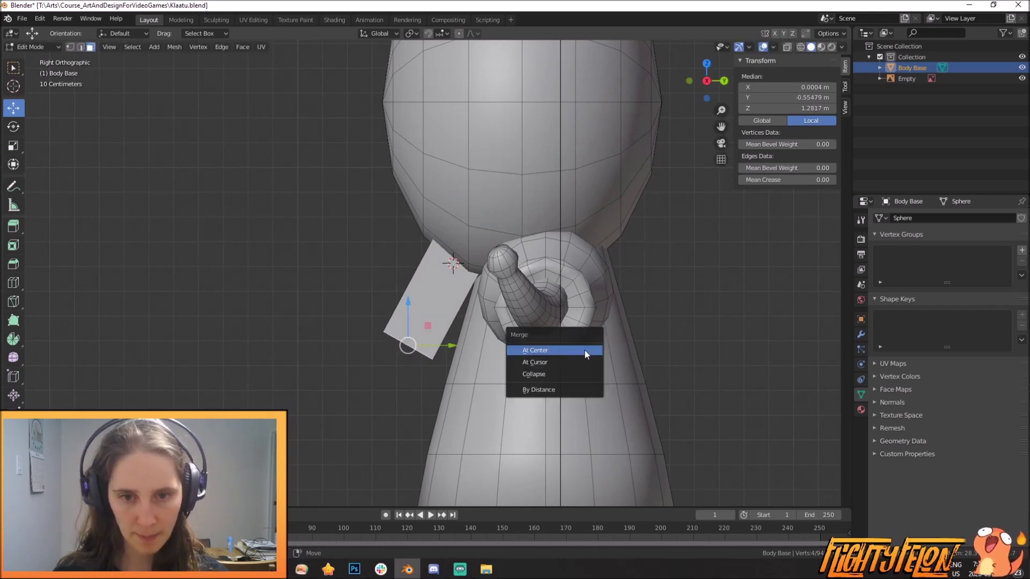
left_click(584, 349)
middle_click_drag(584, 349, 635, 337)
scroll(346, 300, "down", 3)
middle_click_drag(348, 300, 232, 323)
scroll(429, 290, "up", 6)
scroll(414, 301, "down", 2)
left_click(219, 288)
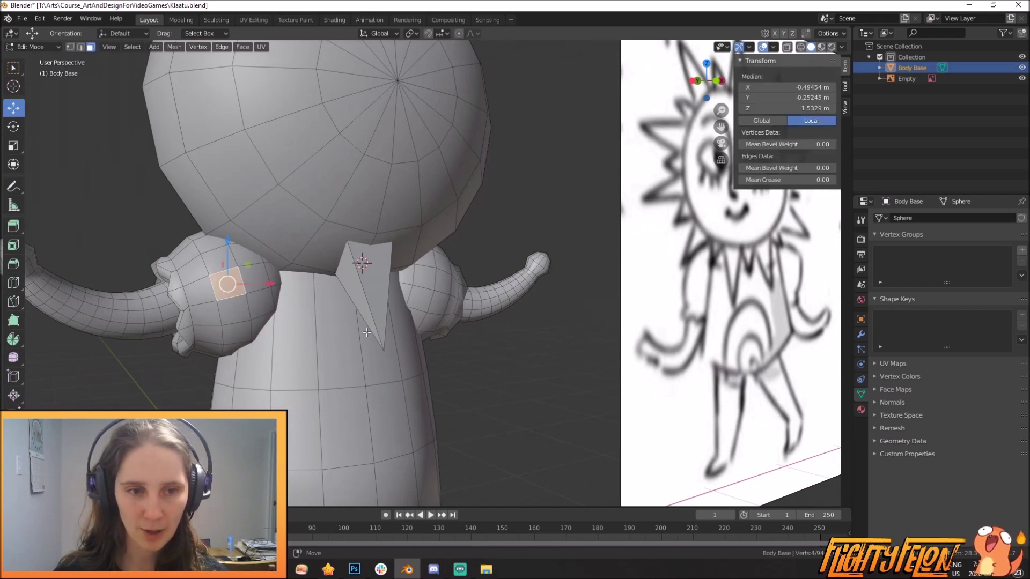
key("alt+m")
left_click(373, 337)
middle_click_drag(372, 338, 385, 288)
key("ctrl+z")
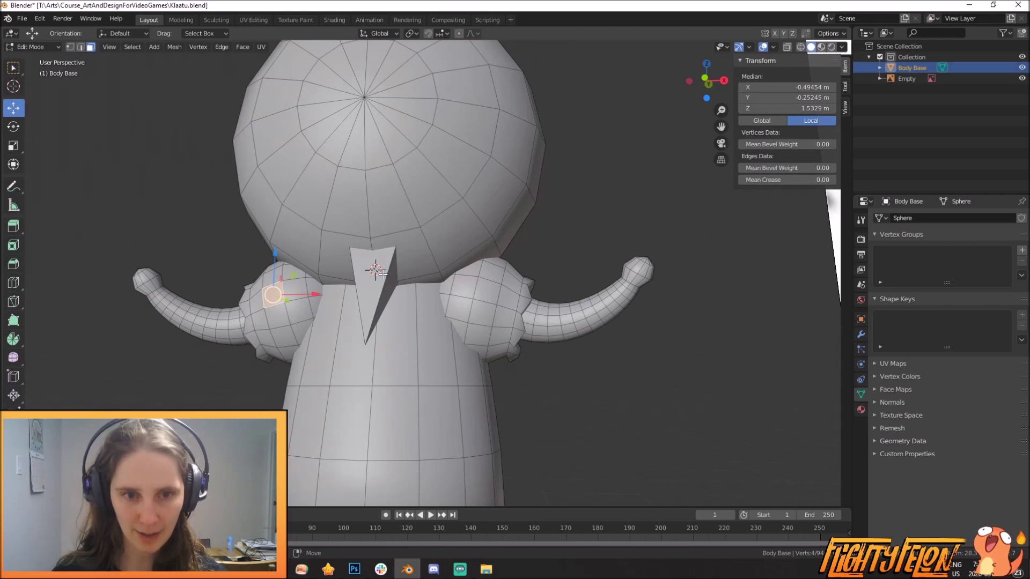
Duplicate the whole spike beside the original on the +X side, shorten the copy along Z and scale it down
key("alt+a")
left_click(382, 274)
key("KP_1")
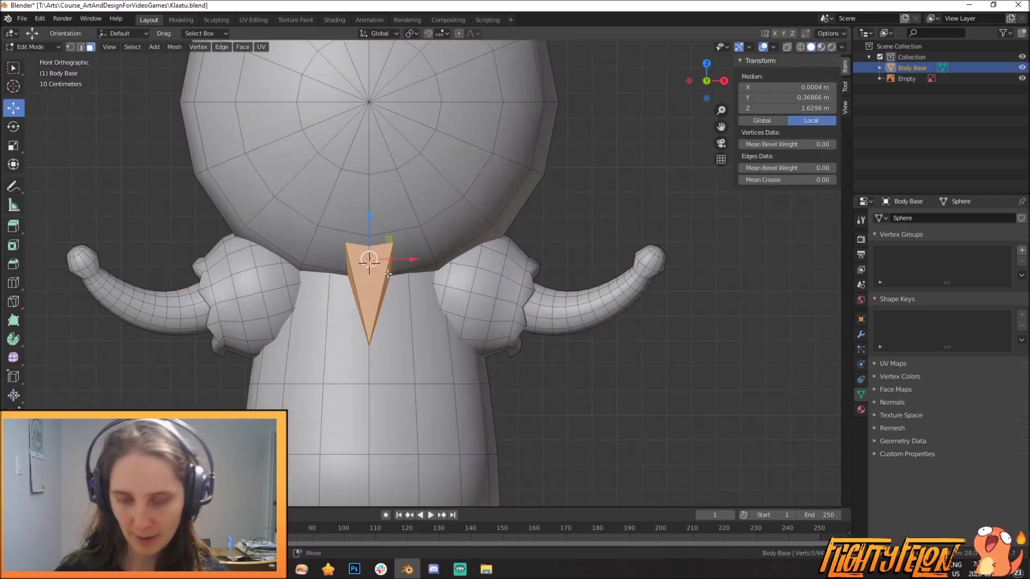
scroll(388, 274, "down", 5)
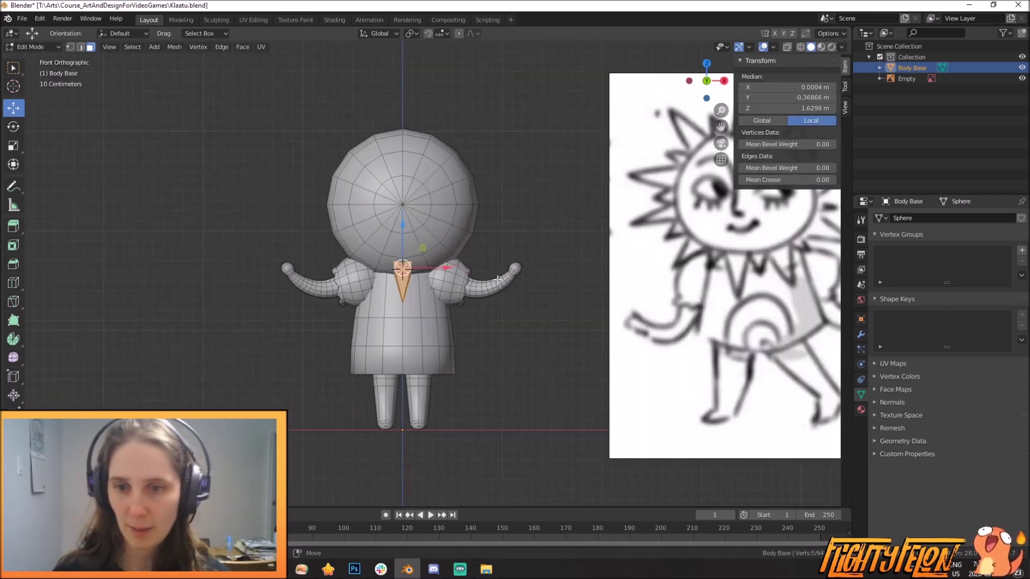
scroll(489, 338, "up", 6)
scroll(433, 362, "down", 3)
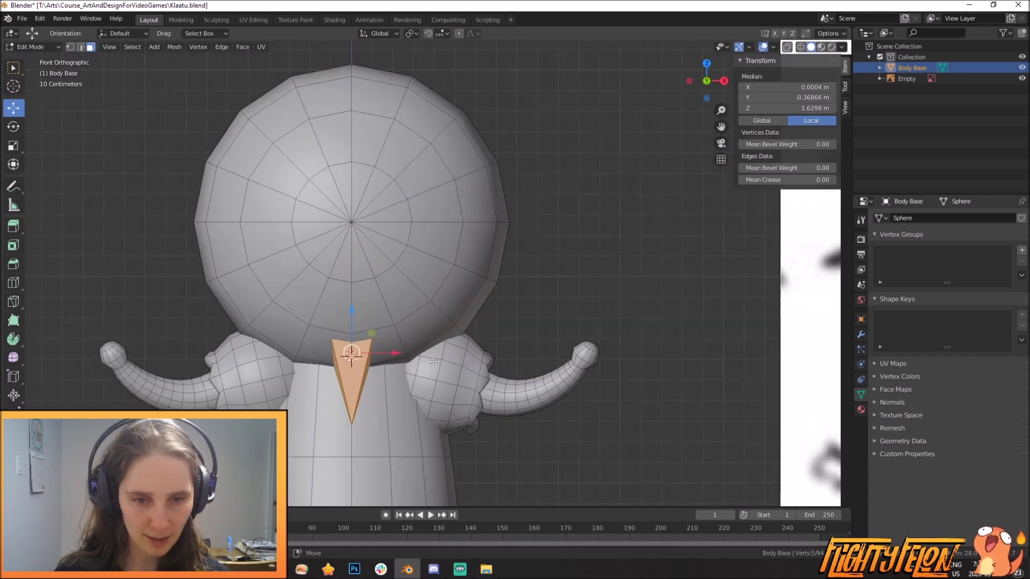
key("shift+d")
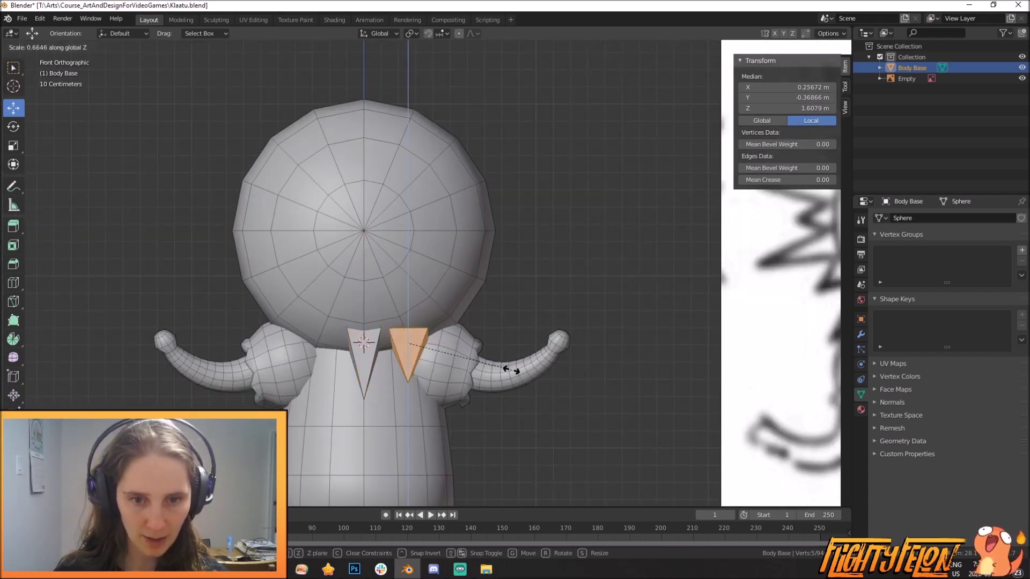
left_click(568, 405)
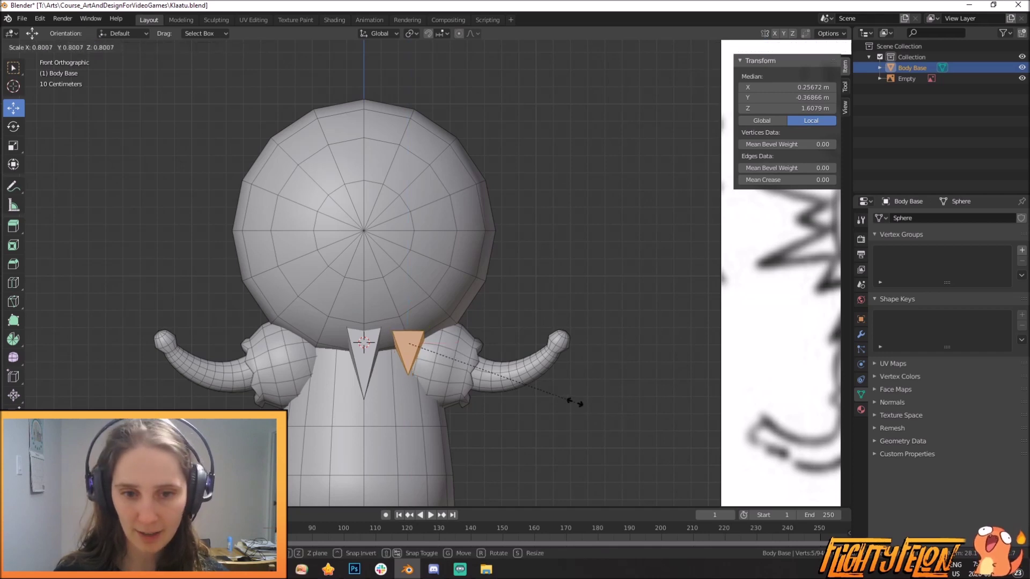
Tilt the smaller spike outward and move it up against the center spike along the head's lower edge
key("r")
left_click(606, 353)
key("g")
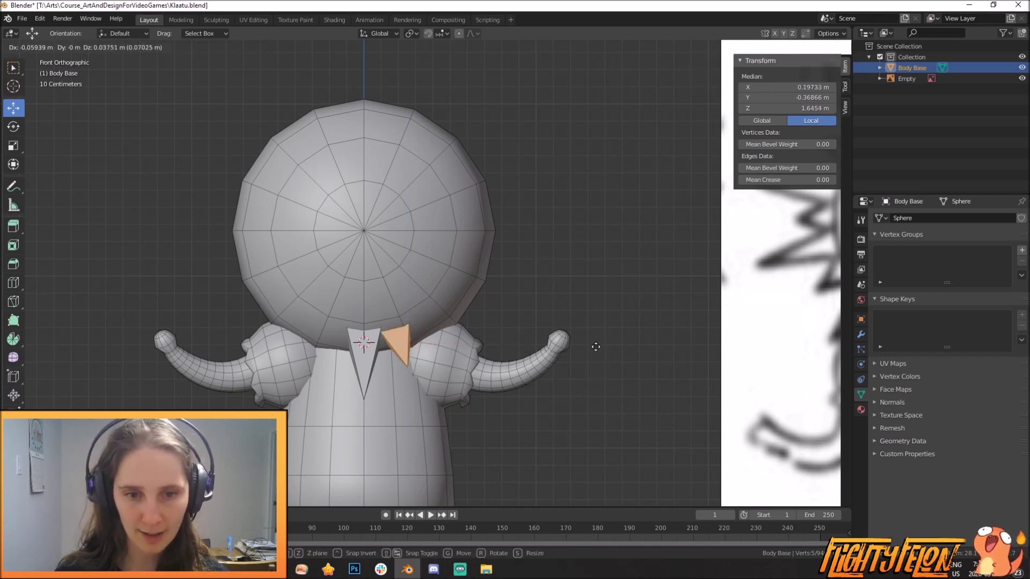
left_click(593, 344)
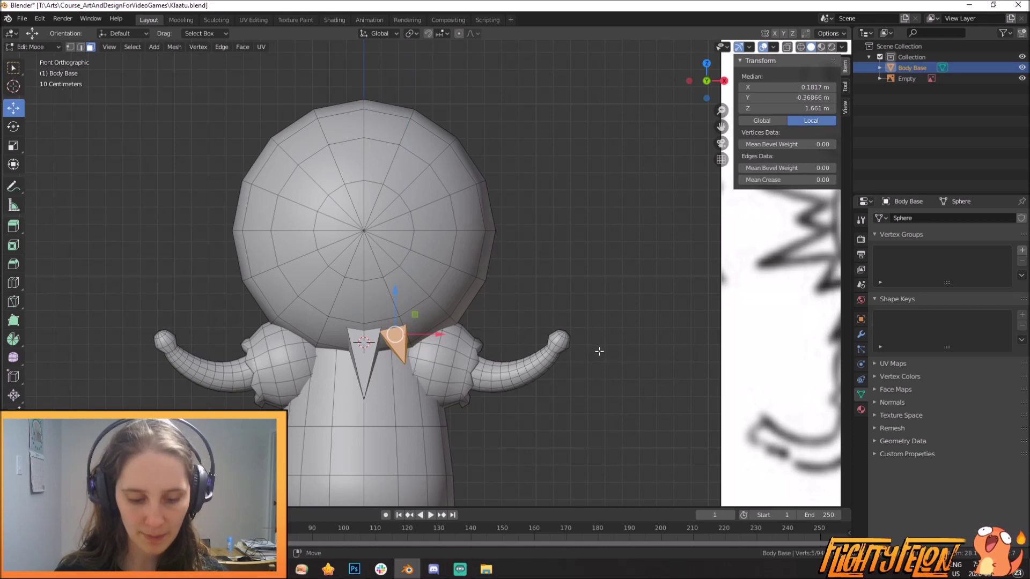
Switch to vertex selection and snap the 3D cursor to the vertex at the center of the head's front
scroll(358, 256, "up", 3)
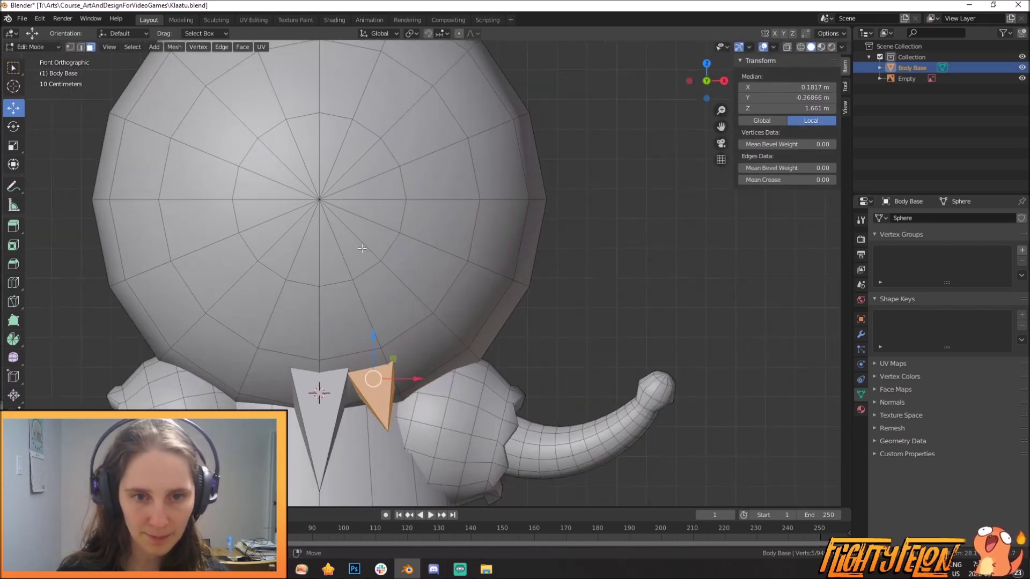
left_click(70, 47)
left_click(322, 206)
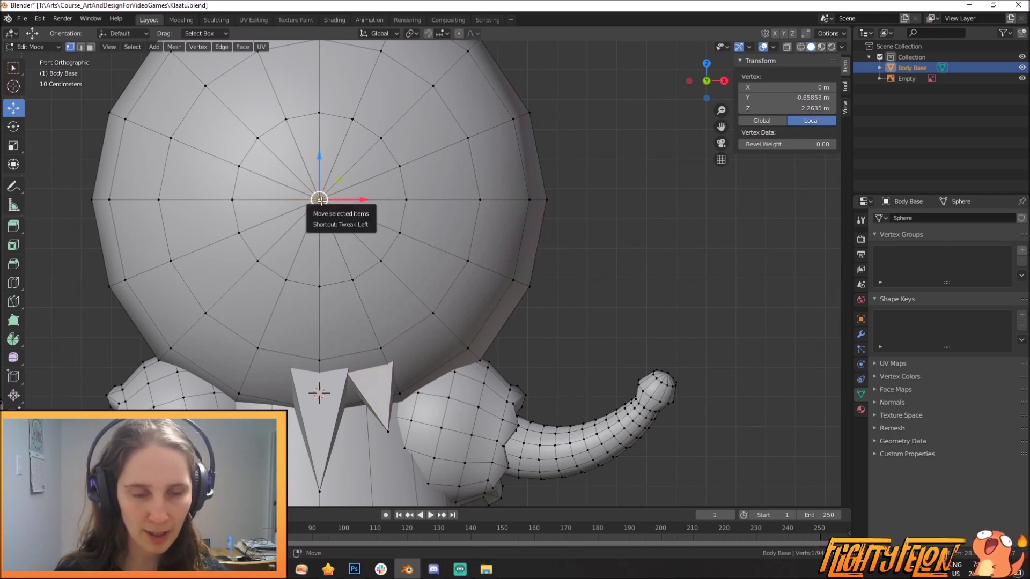
key("shift+s")
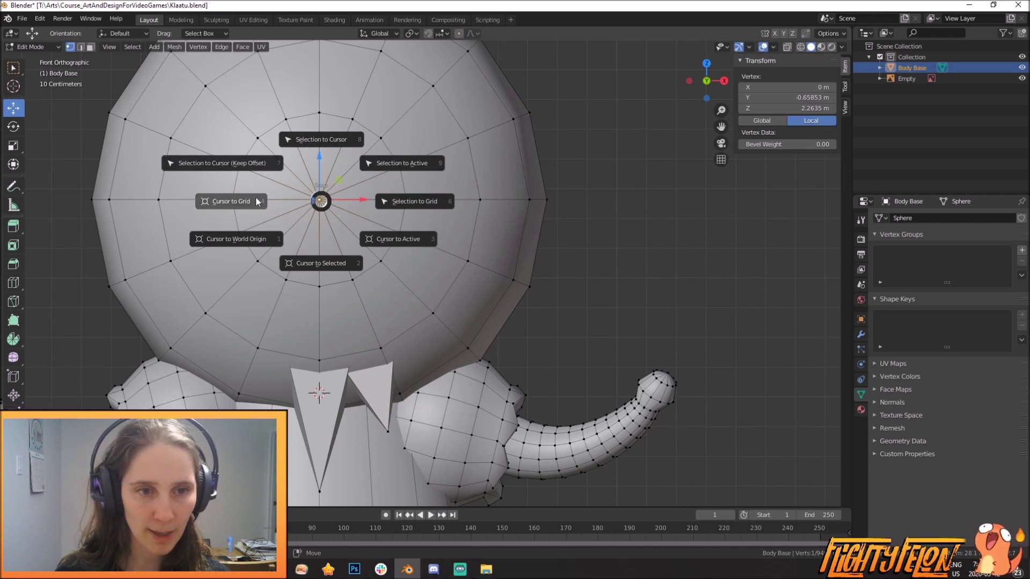
left_click(324, 262)
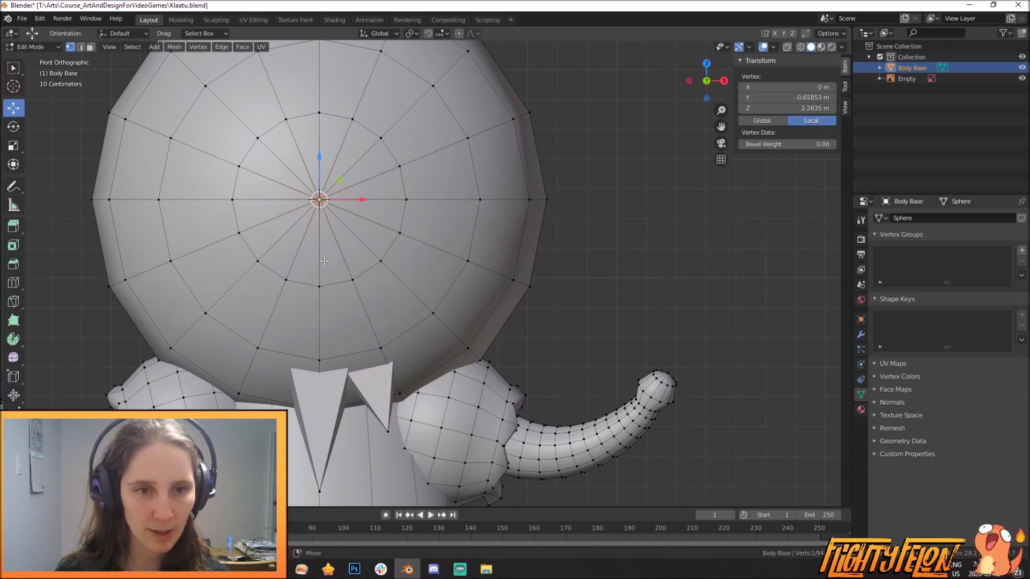
Place the 3D cursor off-center on the head and try snapping it to the selection
right_click(323, 113, "shift")
left_click(416, 285)
right_click(443, 220, "shift")
key("shift+s")
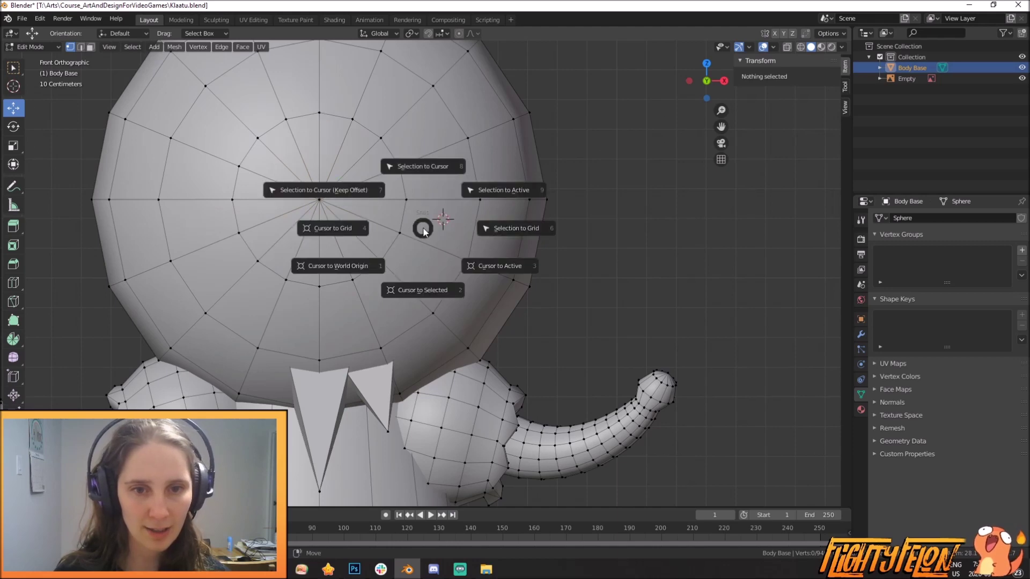
left_click(414, 289)
scroll(418, 288, "down", 4)
scroll(418, 289, "up", 3)
Reselect the head's central front vertex, snap the 3D cursor to it and set the transform pivot point to 3D Cursor
left_click(337, 212)
key("shift+s")
left_click(403, 295)
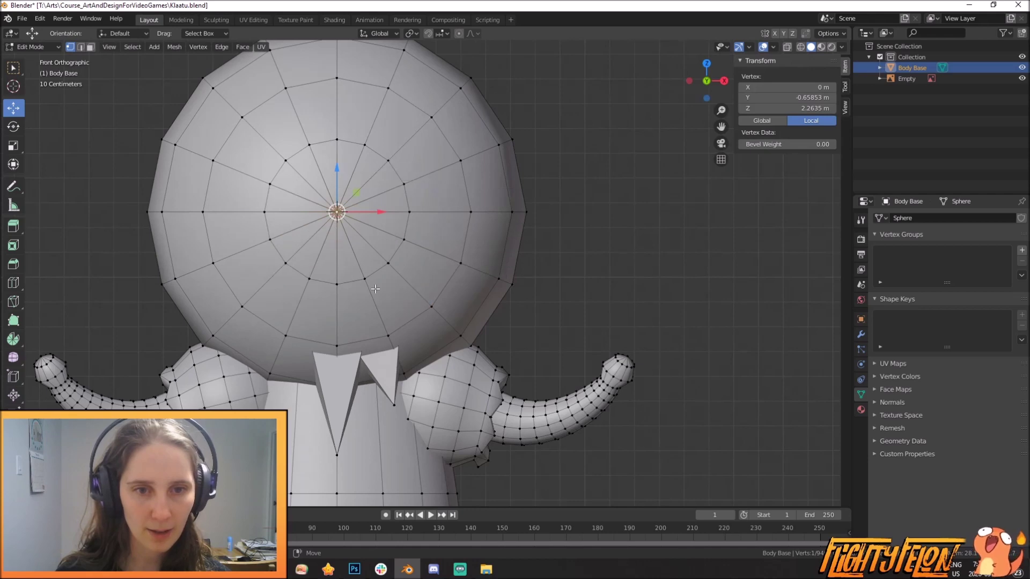
scroll(375, 289, "down", 1)
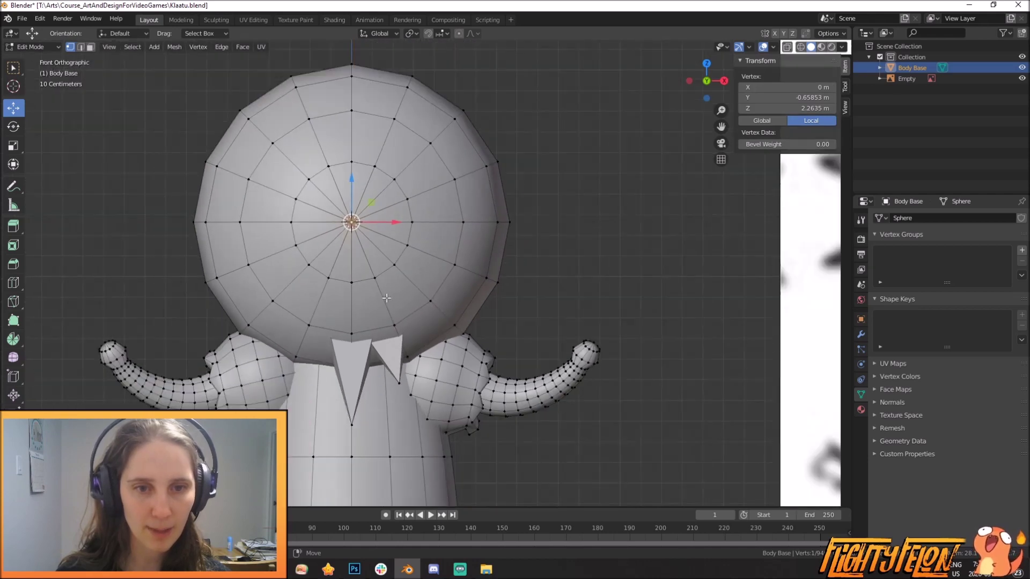
left_click(416, 36)
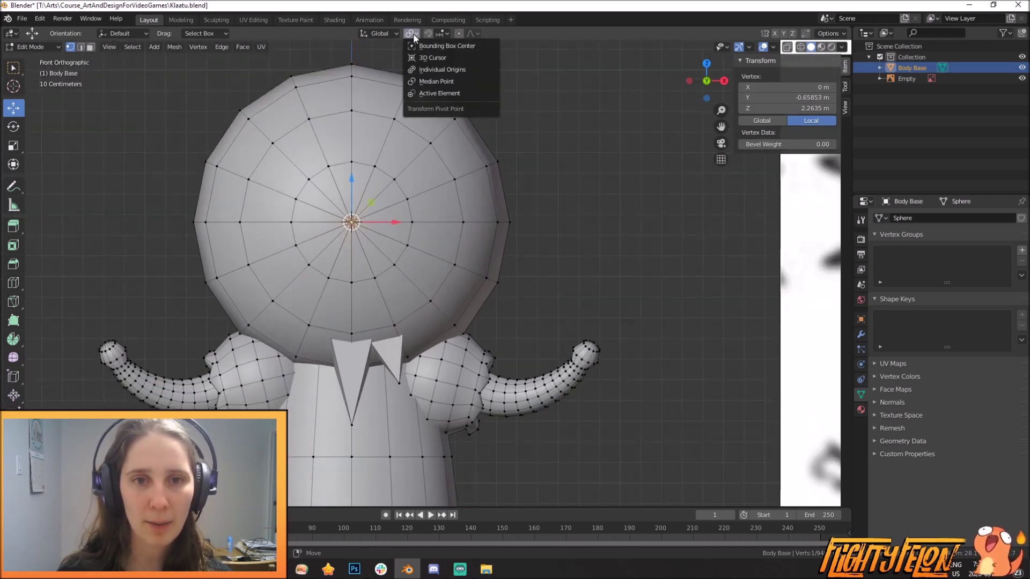
left_click(424, 58)
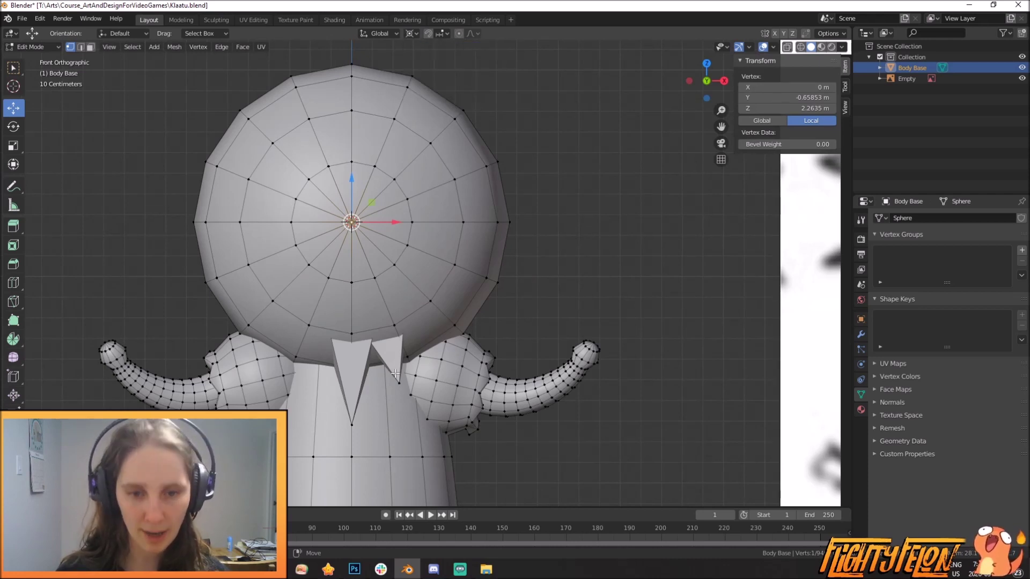
Select both complete spikes and try rotating them around the head's center
key("alt+a")
key("l")
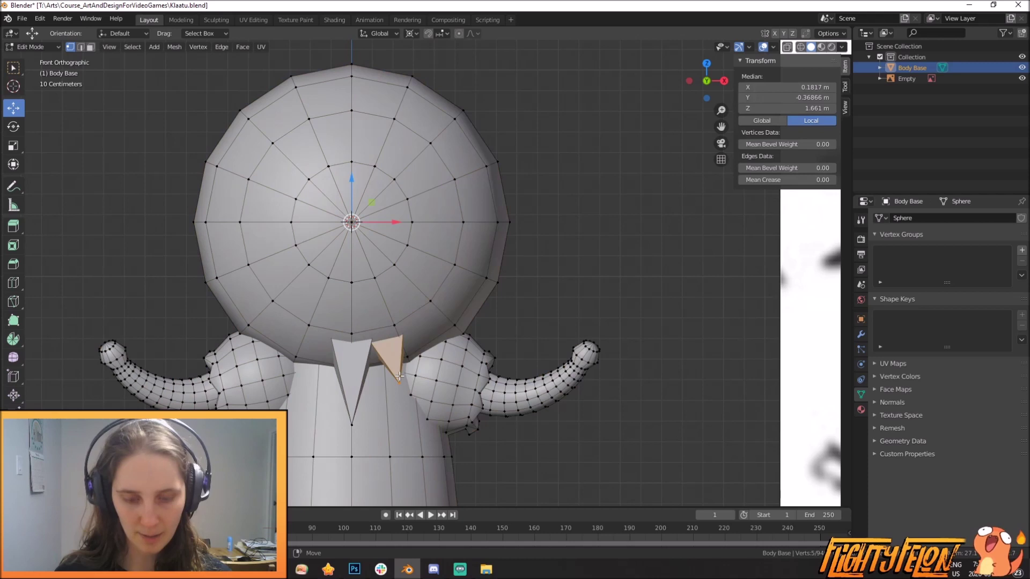
key("l")
key("r")
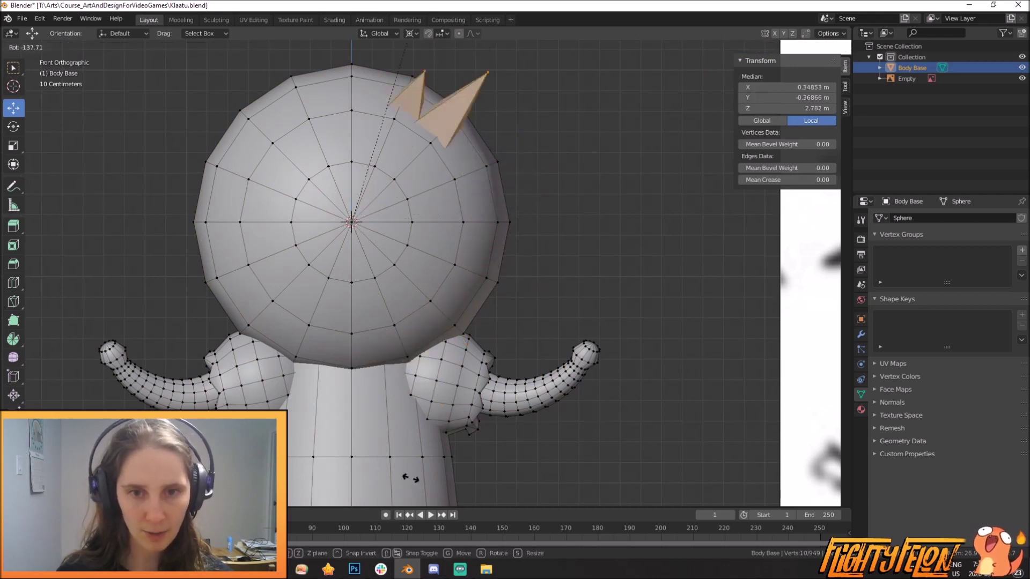
left_click(433, 409)
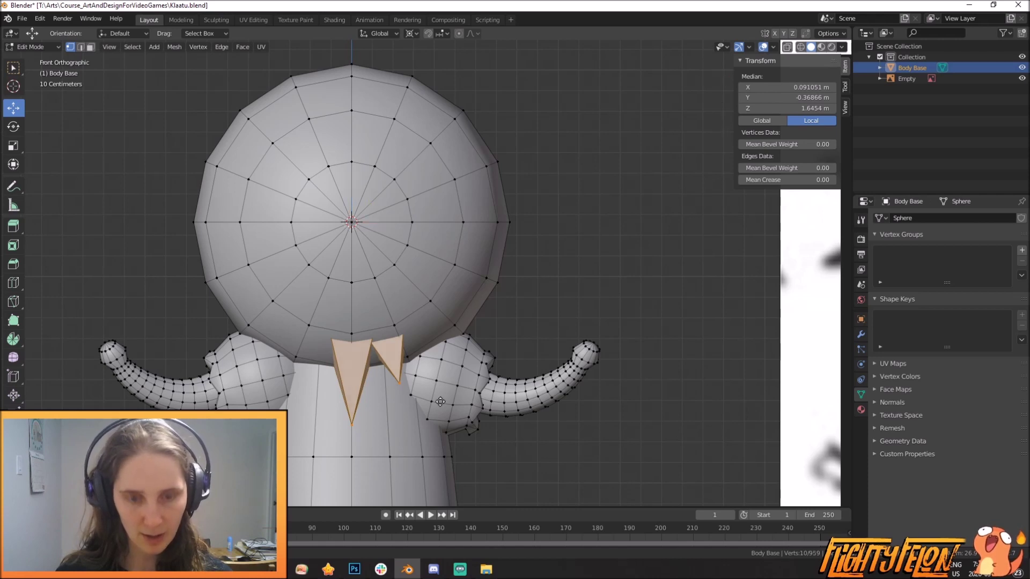
Duplicate the pair of spikes twice, rotating each copy about 33° counterclockwise around the head's center so the pairs sit side by side
key("g")
right_click(441, 402)
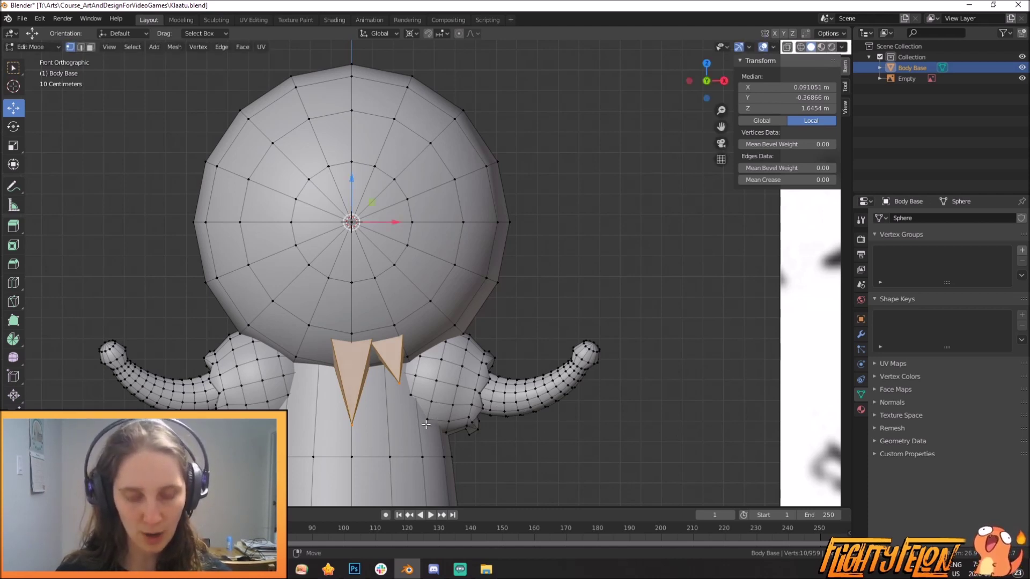
key("r")
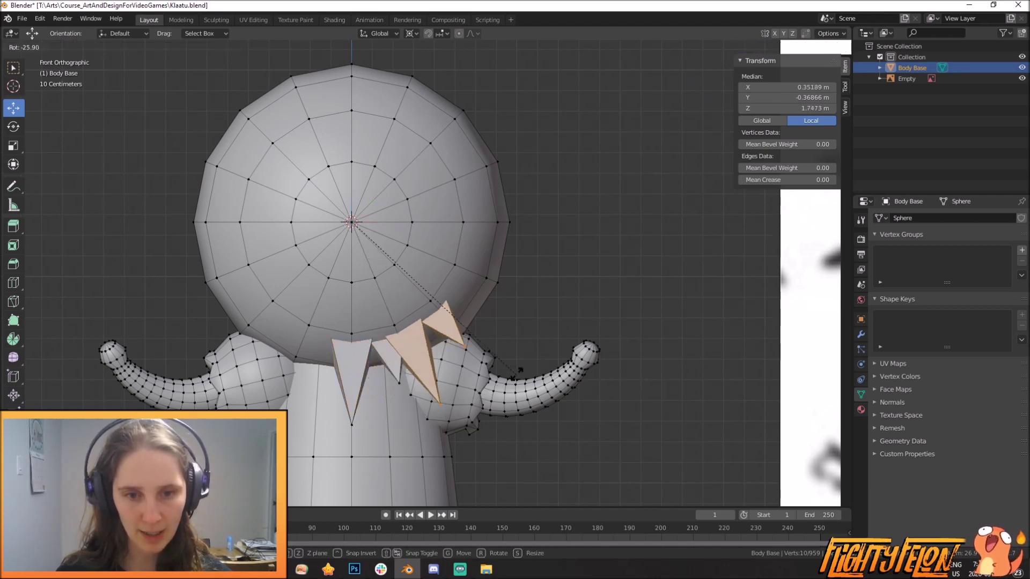
left_click(536, 362)
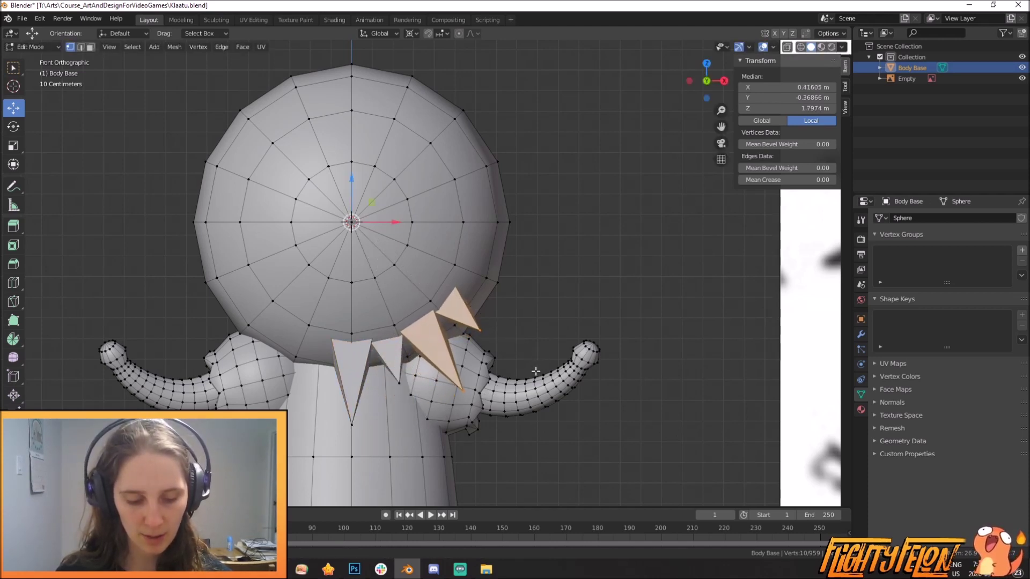
key("g")
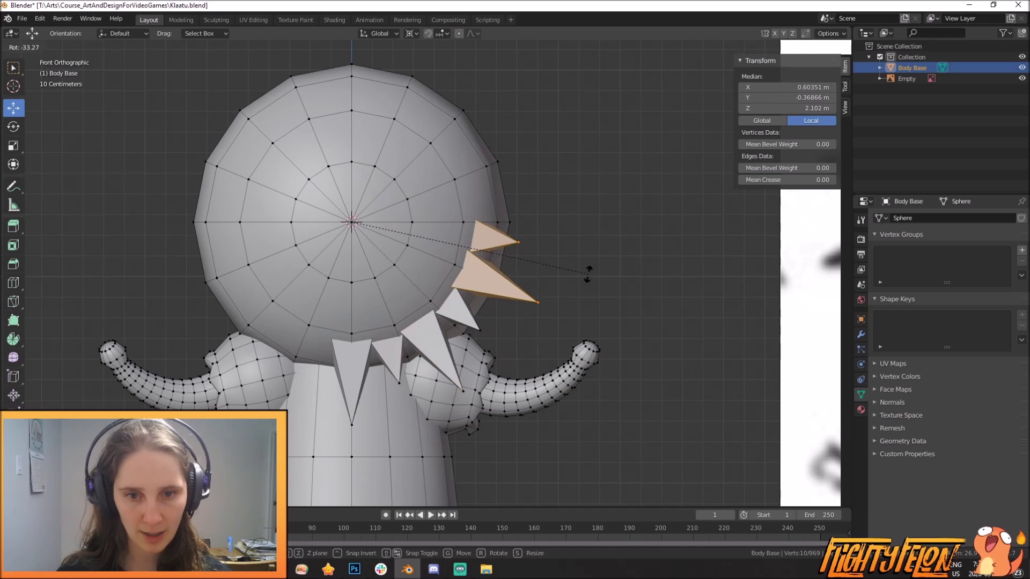
left_click(590, 274)
Select all six spikes, duplicate them and rotate the copies counterclockwise around the head's center to continue the row over the top
key("l")
key("l")
key("shift+l")
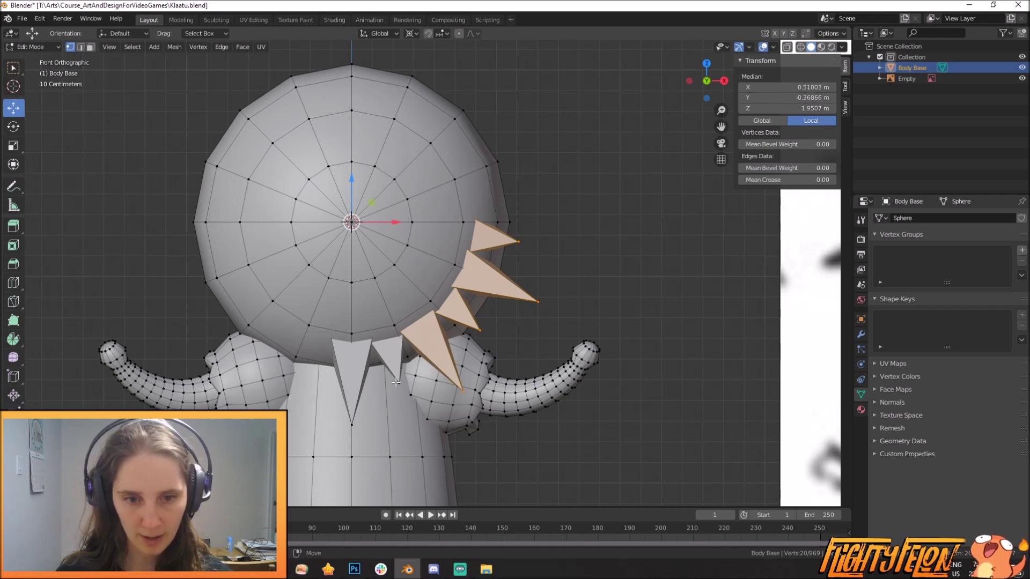
key("shift+d")
key("r")
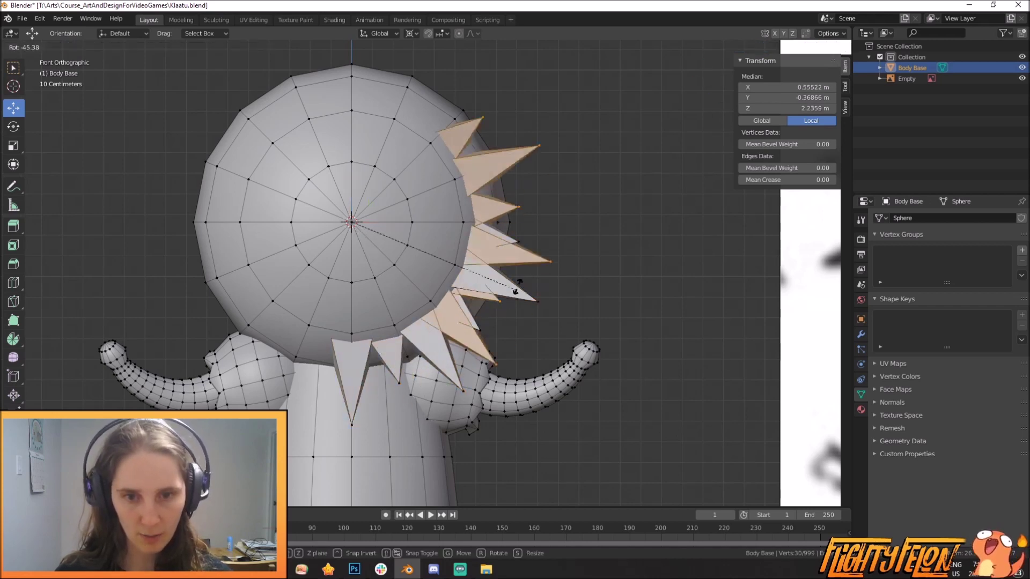
left_click(513, 122)
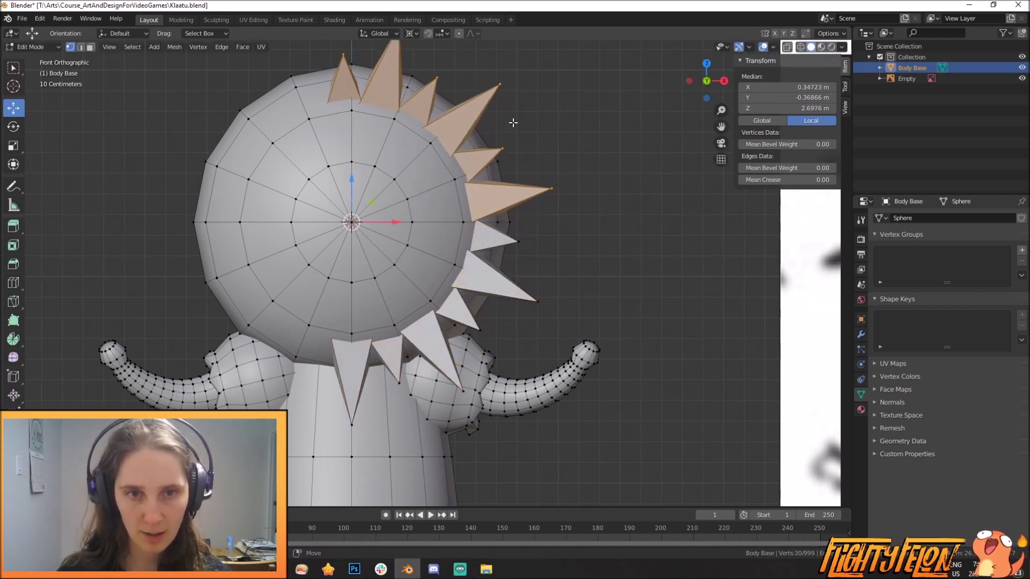
Duplicate the six upper spikes and rotate the copies about 100° counterclockwise onto the opposite side of the head
key("shift+d")
key("r")
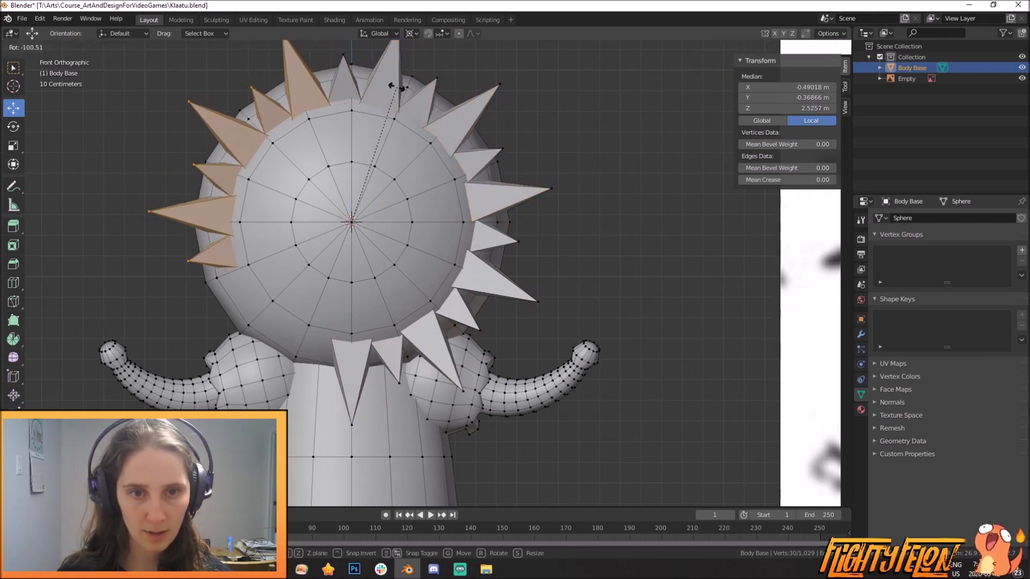
left_click(407, 106)
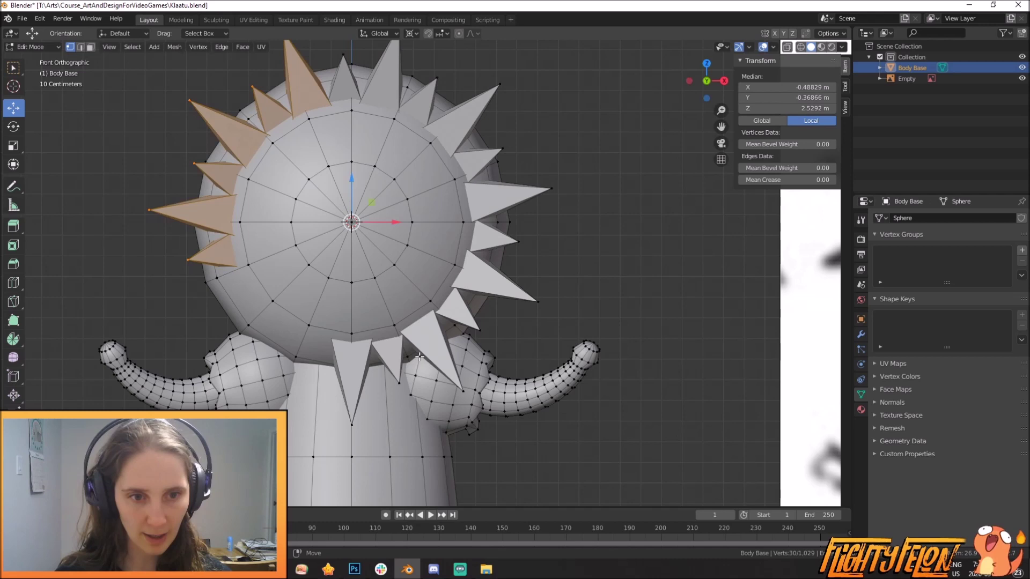
Duplicate the left-side pair of large and small spikes twice, rotating the copies around the face to fill the lower-left gap
key("alt+a")
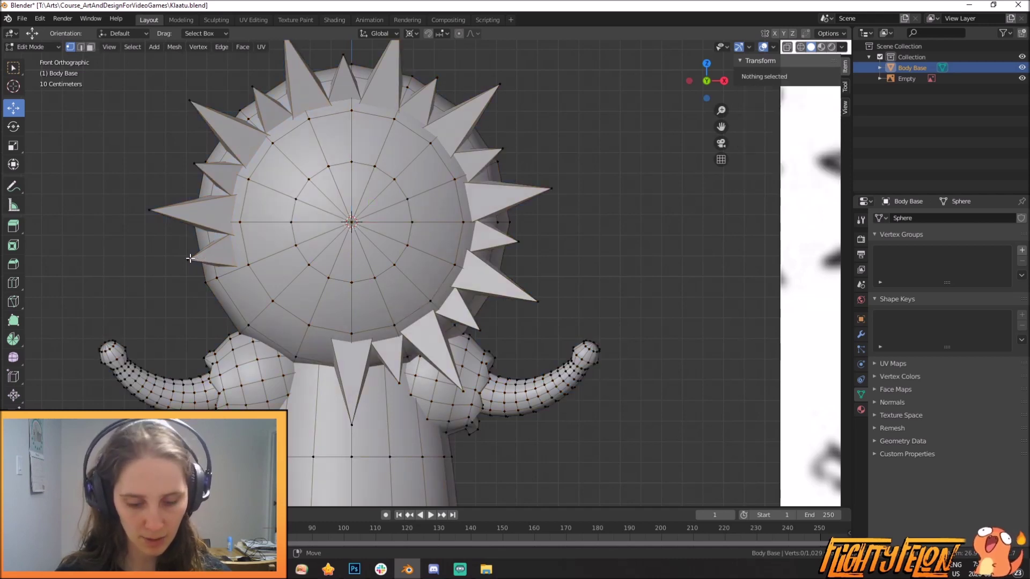
key("l")
key("l")
key("shift+d")
key("r")
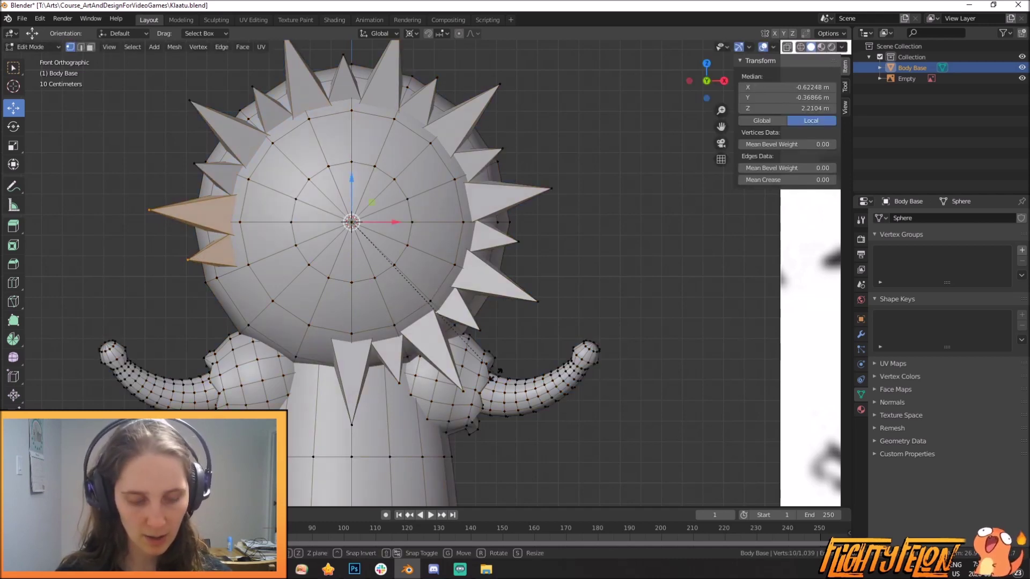
left_click(424, 241)
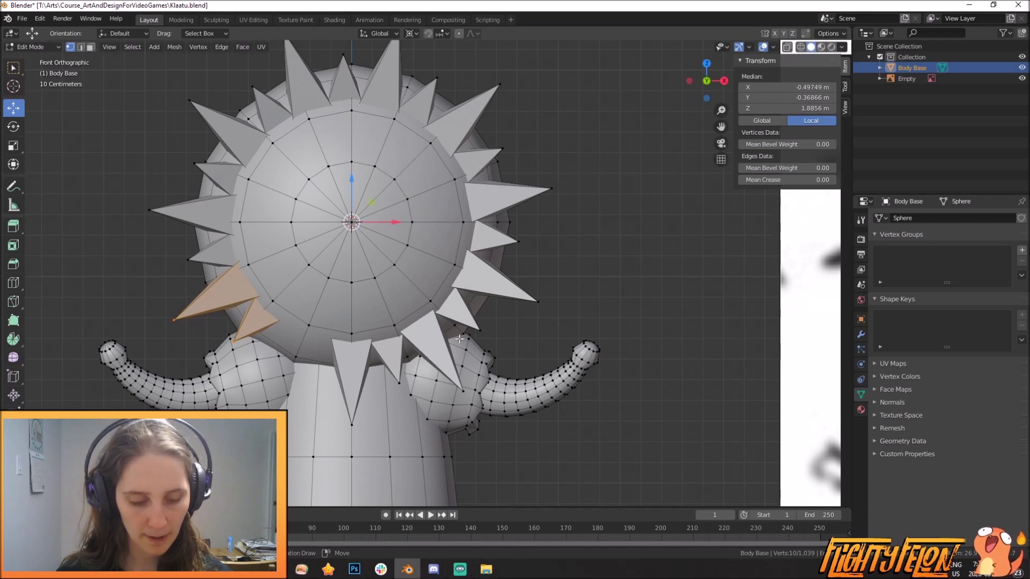
key("r")
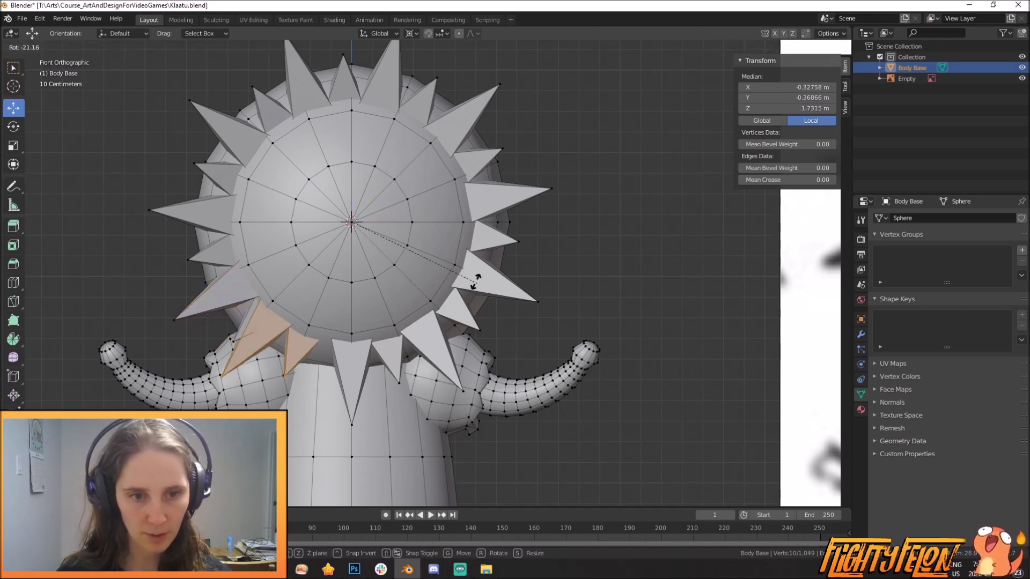
left_click(436, 248)
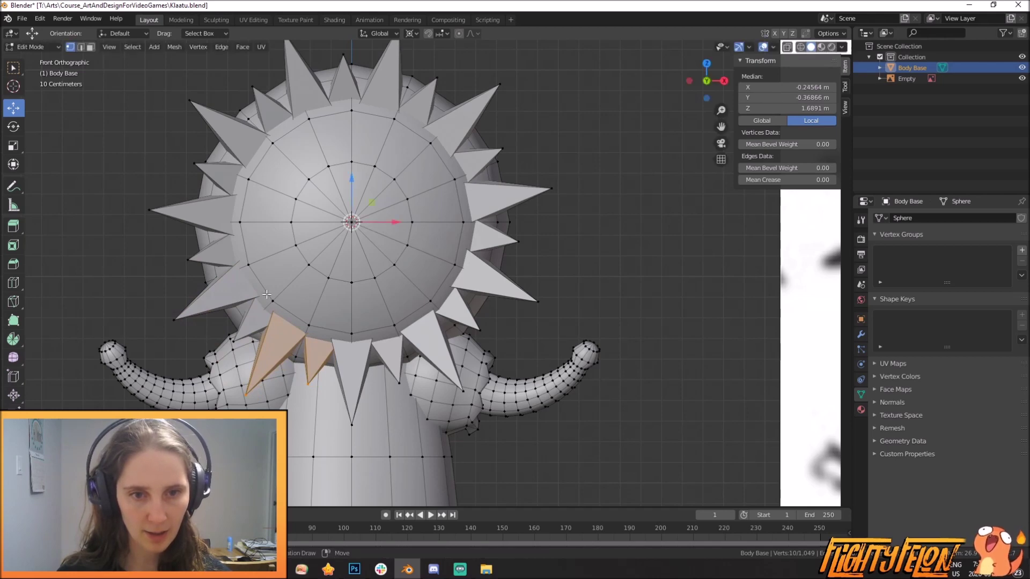
Rotate the small lower-left spike slightly around the face to even its spacing between the two neighbouring large spikes
key("alt+a")
key("l")
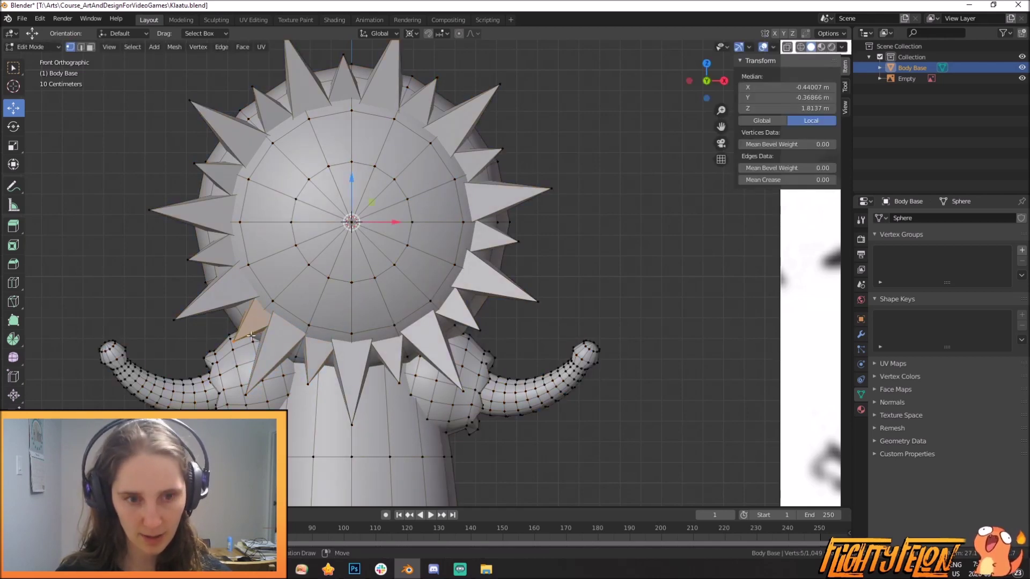
key("r")
left_click(410, 335)
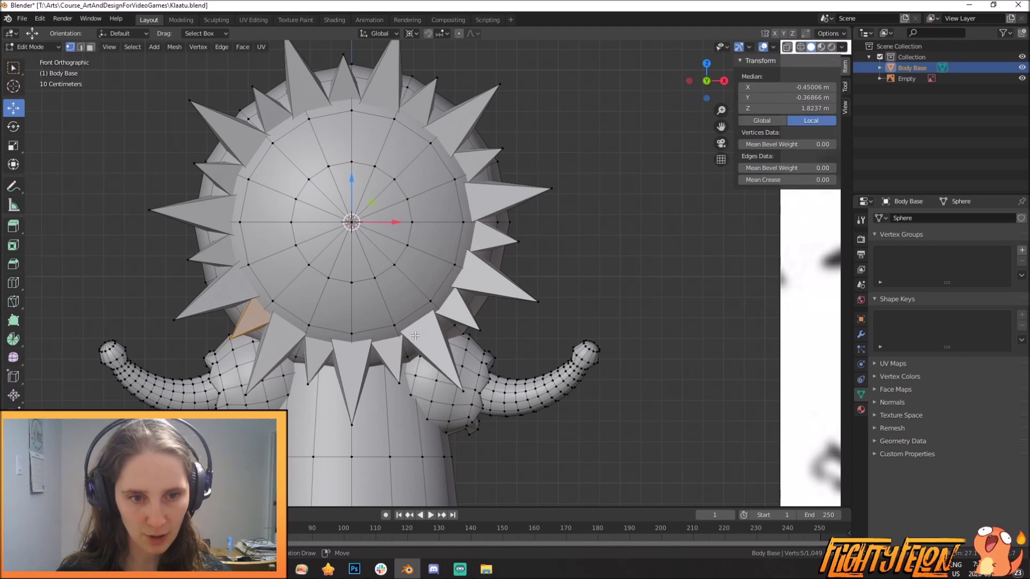
Select the tip vertices of the spikes across the top and left side of the head, starting from the front view
scroll(411, 335, "down", 5)
middle_click_drag(455, 322, 330, 388)
scroll(487, 320, "up", 2)
scroll(333, 331, "up", 2)
middle_click_drag(333, 331, 403, 329)
key("KP_1")
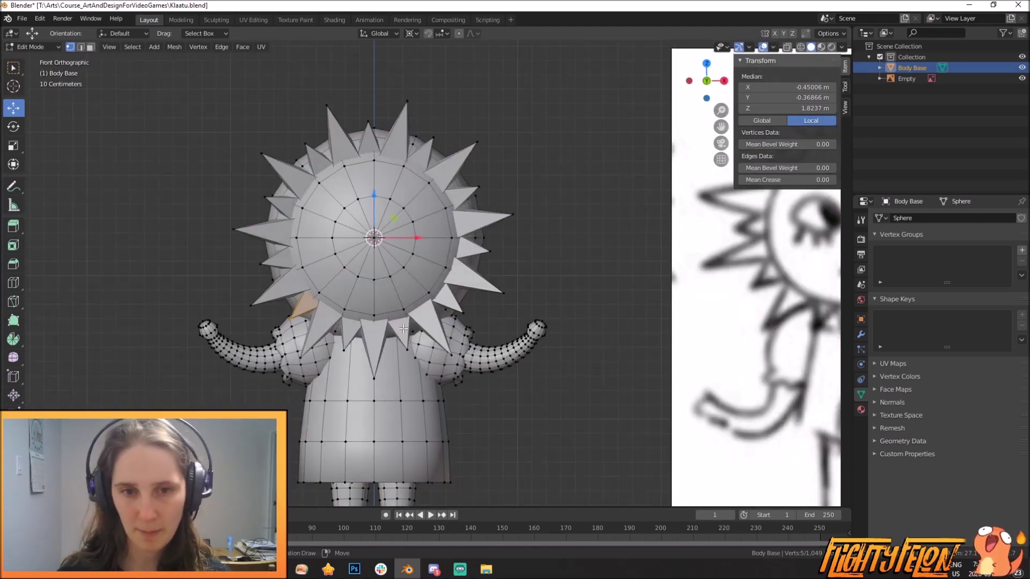
left_click(476, 142)
left_click(433, 138, "shift")
left_click(407, 101, "shift")
left_click(368, 121, "shift")
left_click(328, 107, "shift")
left_click(306, 142, "shift")
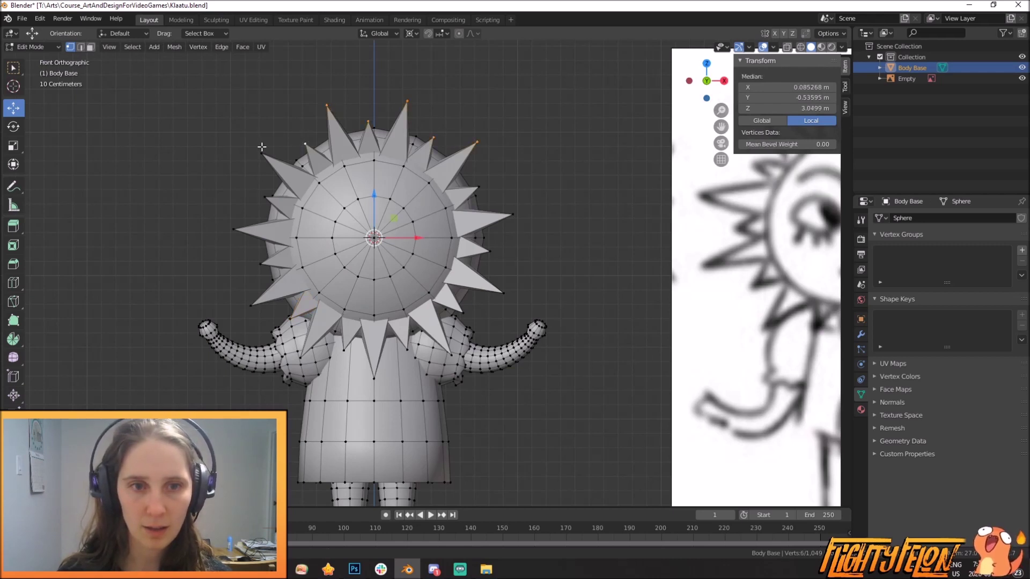
left_click(259, 198, "shift")
left_click(234, 230, "shift")
left_click(261, 264, "shift")
left_click(250, 305, "shift")
left_click(291, 317, "shift")
Add the remaining spike tips to the selection and move all the tips back along Y by about 0.27 m
middle_click_drag(337, 346, 390, 342)
left_click(328, 372, "shift")
middle_click_drag(337, 379, 333, 317)
left_click(334, 317, "shift")
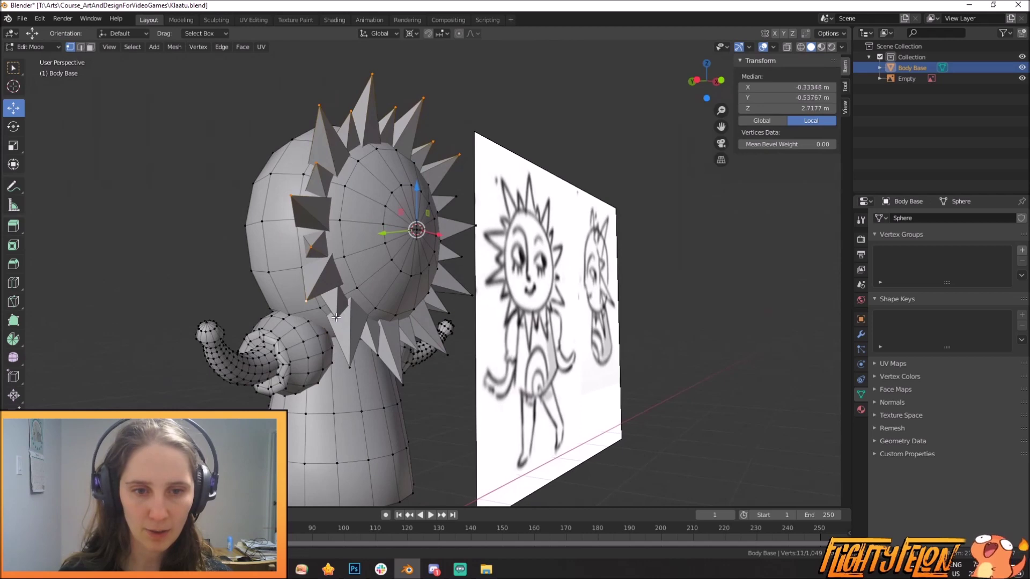
left_click(377, 351, "shift")
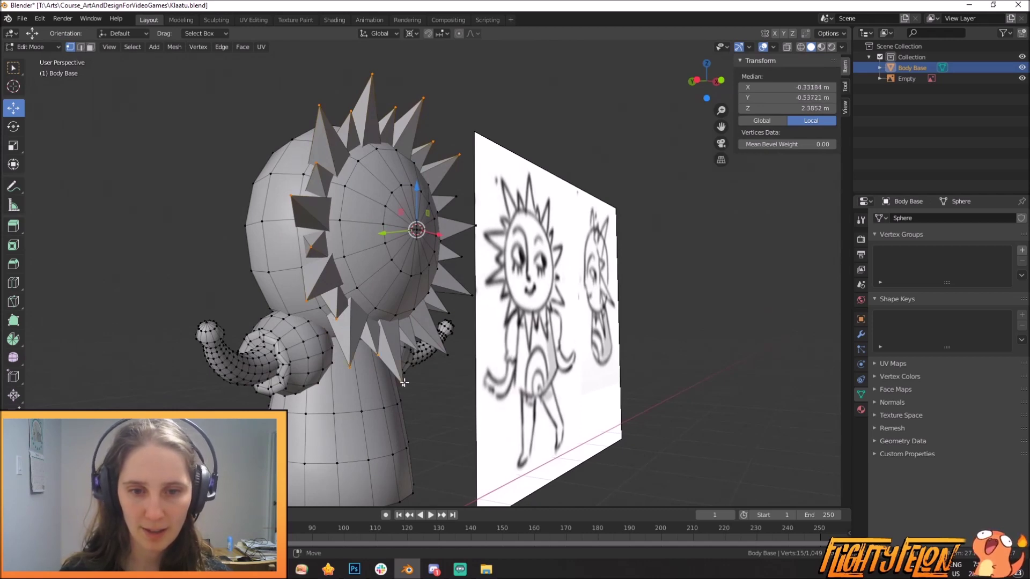
middle_click_drag(403, 383, 420, 382)
left_click(425, 355, "shift")
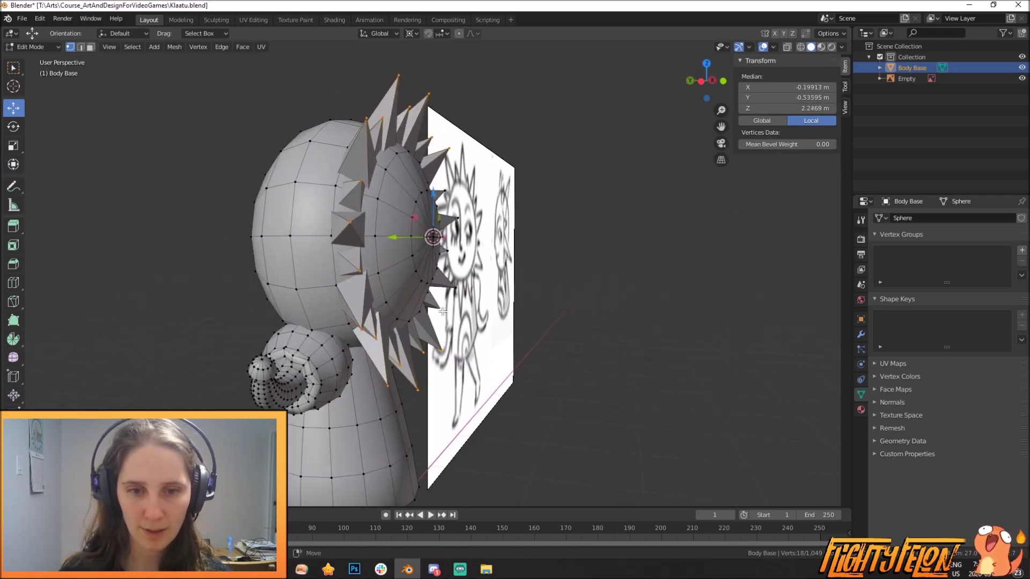
middle_click_drag(443, 311, 480, 304)
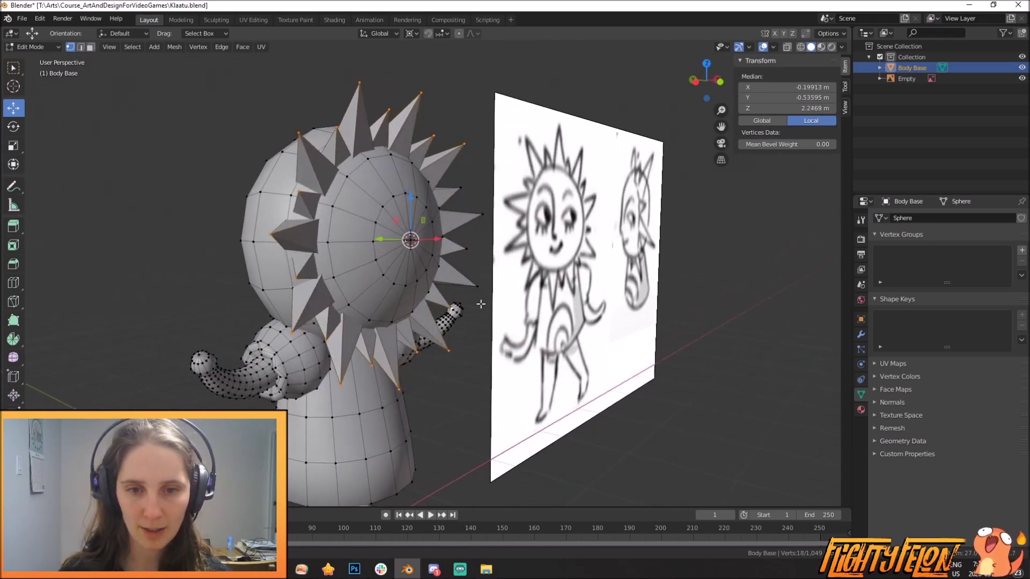
left_click(473, 201, "shift")
middle_click_drag(474, 201, 529, 271)
key("g")
key("y")
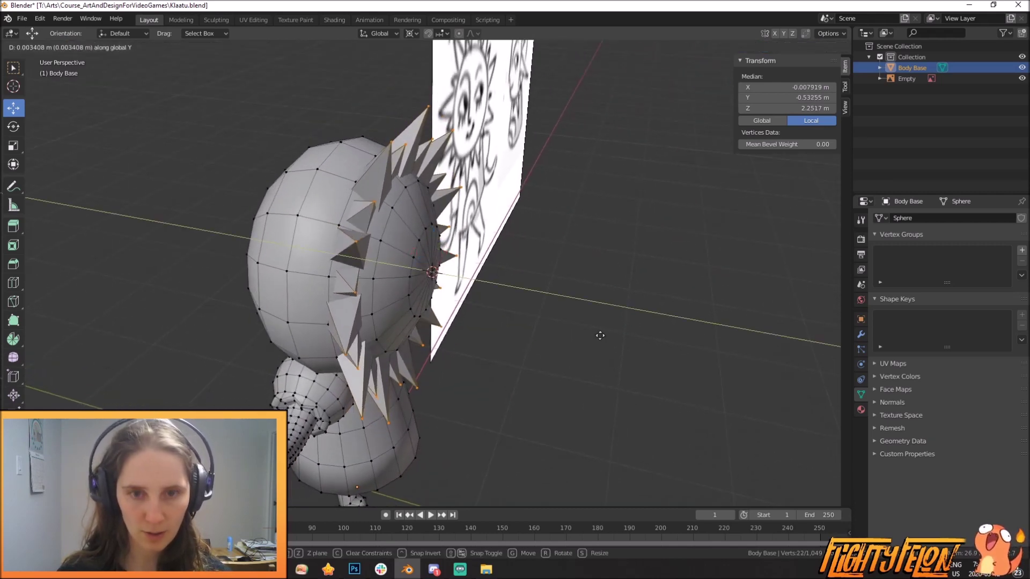
left_click(558, 322)
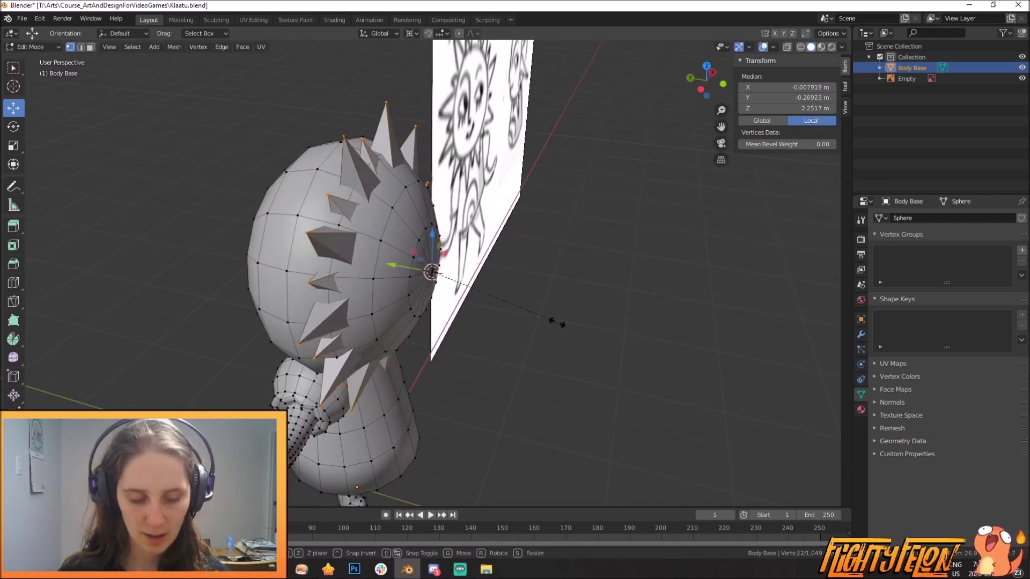
Scale the selected spike tips outward from the face centre to lengthen the rays
key("s")
left_click(588, 326)
middle_click_drag(588, 326, 508, 287)
scroll(443, 344, "up", 1)
middle_click_drag(410, 337, 455, 352)
middle_click_drag(406, 374, 263, 283)
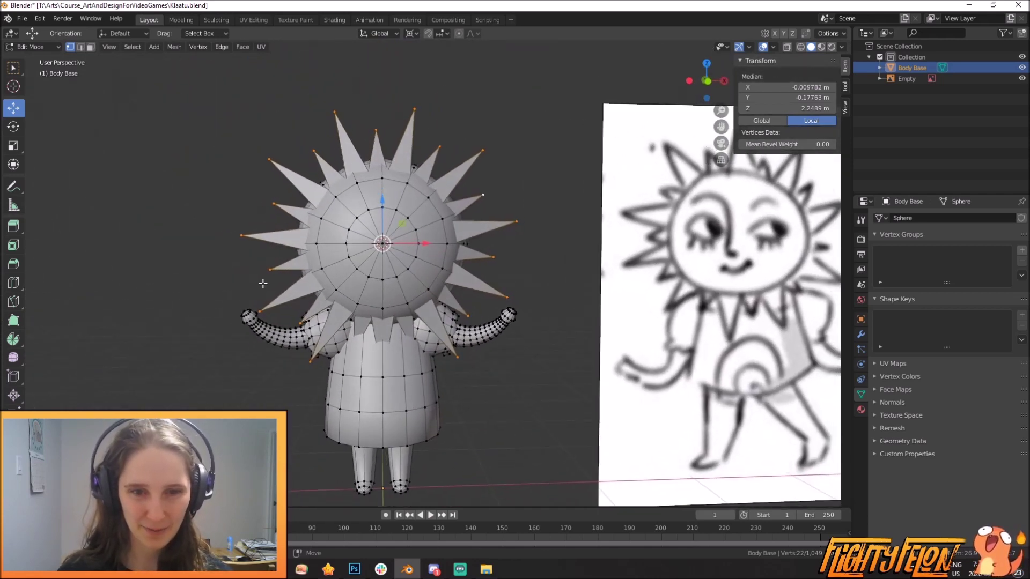
Circle-deselect the upper spike tips so only the lower ones stay selected, and move those forward in front of the body
right_click(249, 258)
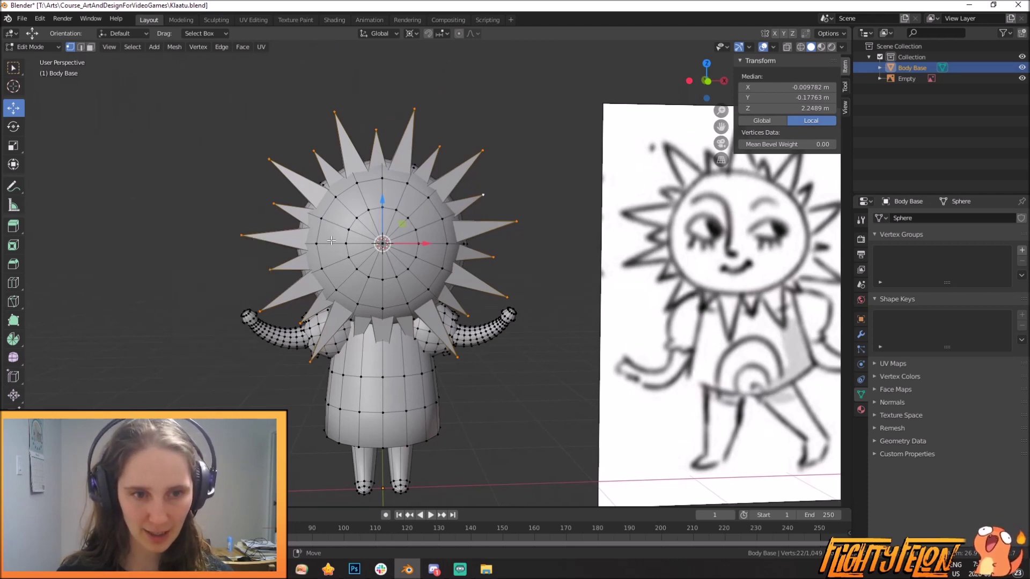
key("c")
mouse_move(272, 268)
middle_mouse_down()
mouse_move(246, 211)
mouse_move(289, 145)
mouse_move(372, 104)
mouse_move(422, 116)
mouse_move(476, 156)
mouse_move(510, 216)
mouse_move(501, 244)
mouse_move(509, 270)
mouse_move(496, 298)
middle_mouse_up()
right_click(501, 244)
key("g")
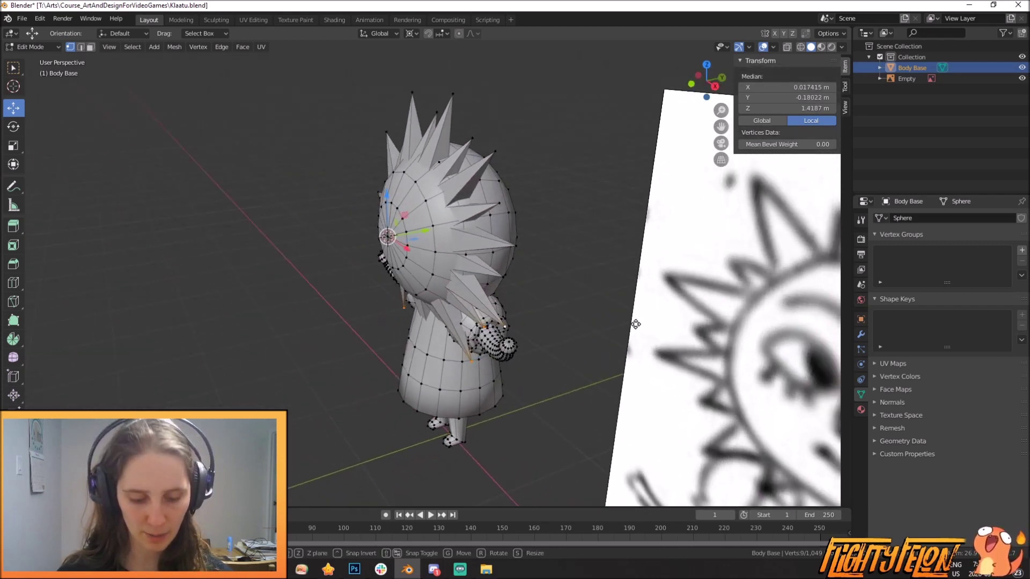
left_click(572, 345)
Remove the outermost lower spike tips from the selection and move the remaining ones further forward along Y
middle_click_drag(572, 344, 361, 265)
left_click(520, 298, "shift")
left_click(255, 317, "shift")
middle_click_drag(256, 316, 476, 318)
key("g")
key("y")
left_click(567, 345)
Narrow the selection to the five bottom-centre spike tips and push them further forward along Y
left_click(475, 318, "shift")
middle_click_drag(318, 323, 598, 358)
left_click(310, 322, "shift")
key("g")
key("y")
left_click(594, 357)
Raise the five bottom-centre spike tips along Z by about 0.15 m
key("g")
key("z")
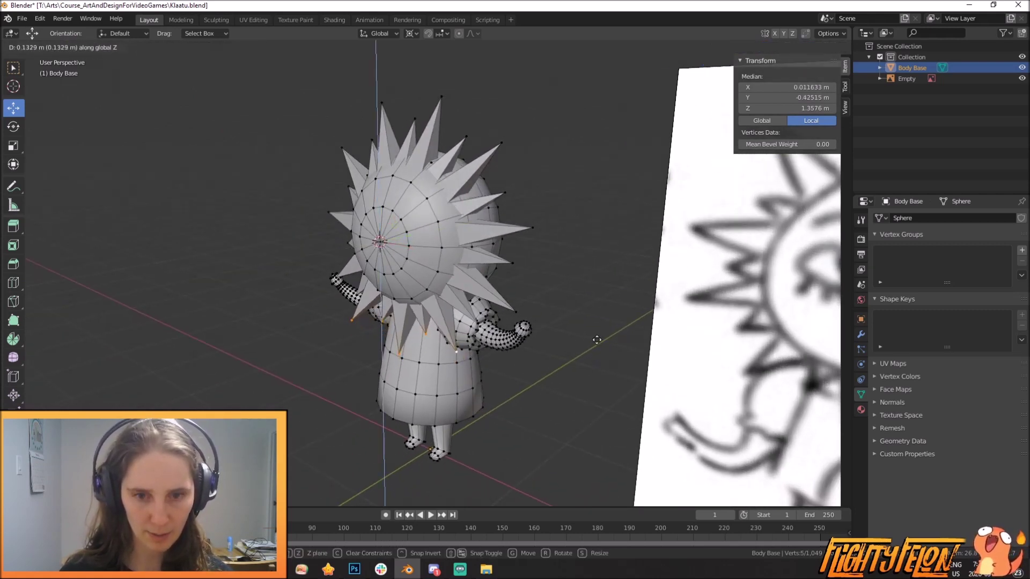
left_click(597, 341)
middle_click_drag(538, 349, 437, 338)
scroll(437, 338, "down", 3)
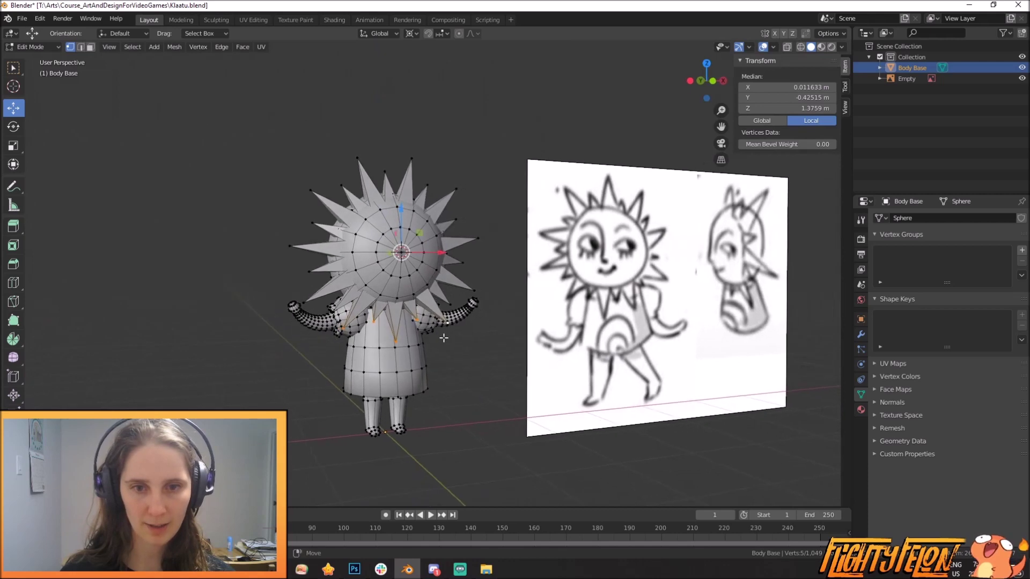
Select every head spike by selecting the linked head, torso, arm and leg meshes and inverting the selection
key("a")
middle_click_drag(502, 342, 456, 330)
scroll(456, 330, "up", 2)
key("alt+a")
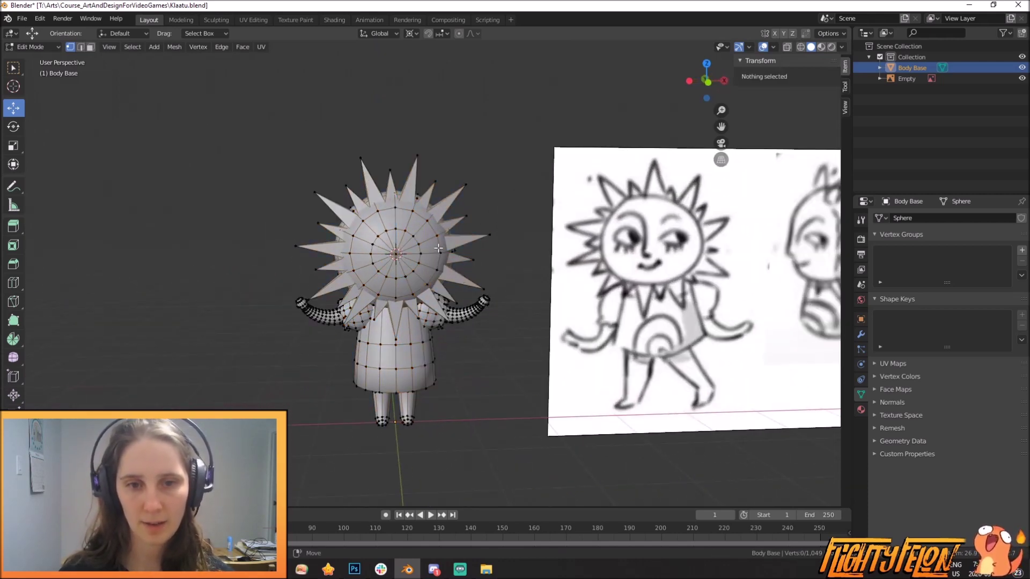
key("l")
key("l")
key("l")
key("l")
key("l")
key("l")
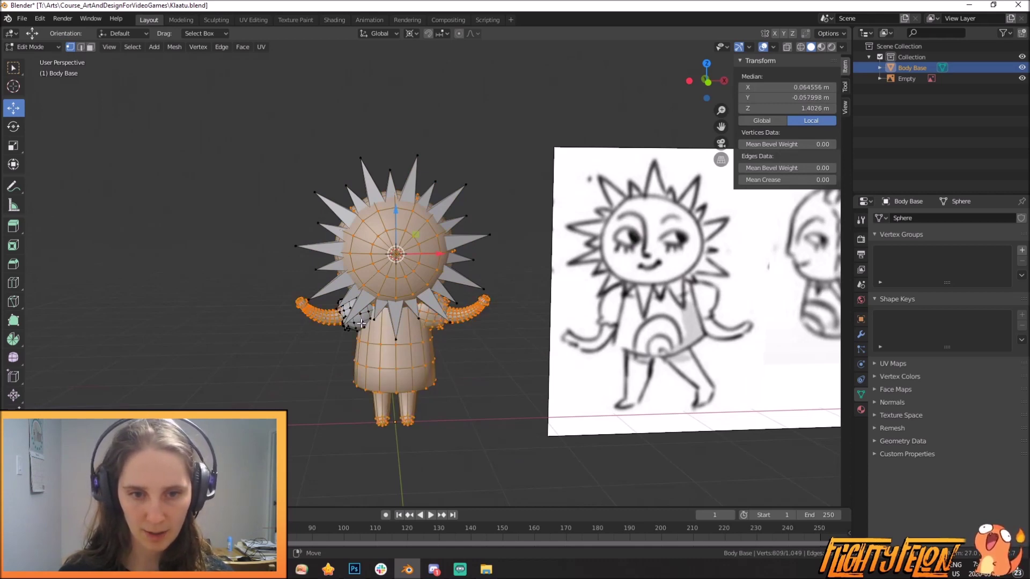
middle_click_drag(329, 316, 461, 342)
scroll(460, 342, "up", 1)
key("ctrl+i")
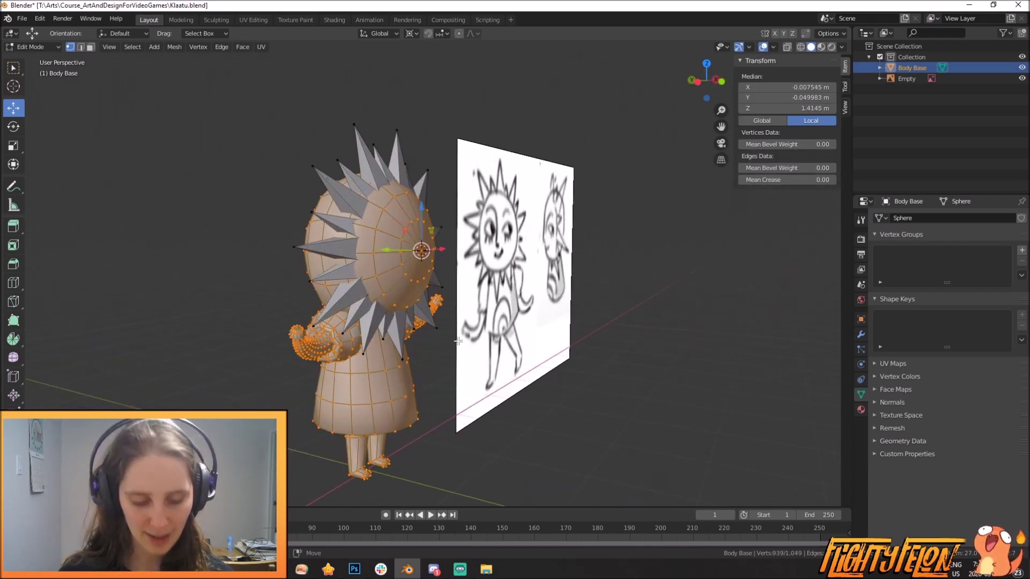
In the right side view, move the whole spike ring back on the head and rotate it slightly
middle_click_drag(463, 348, 494, 342)
key("KP_3")
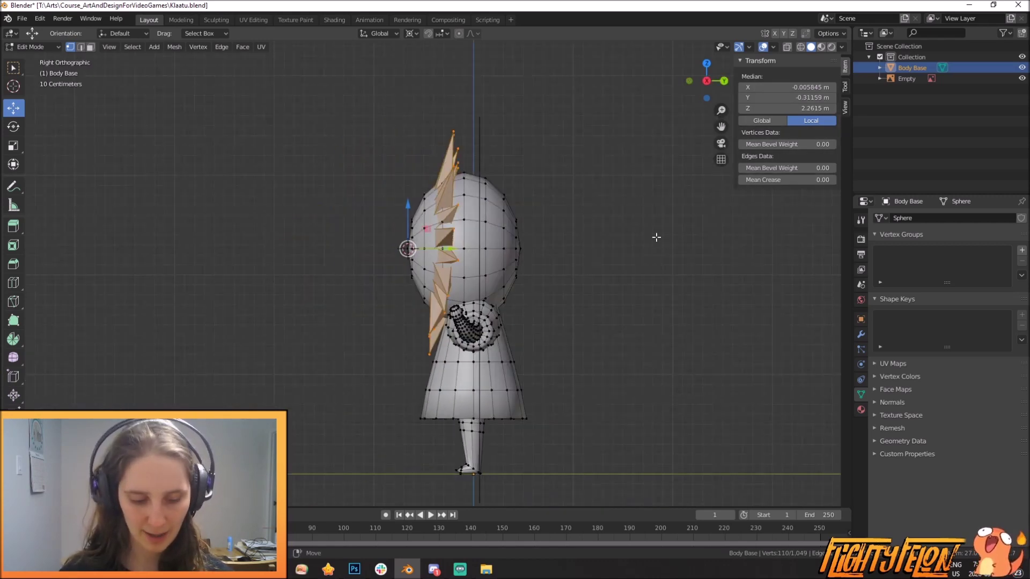
key("g")
key("Escape")
key("g")
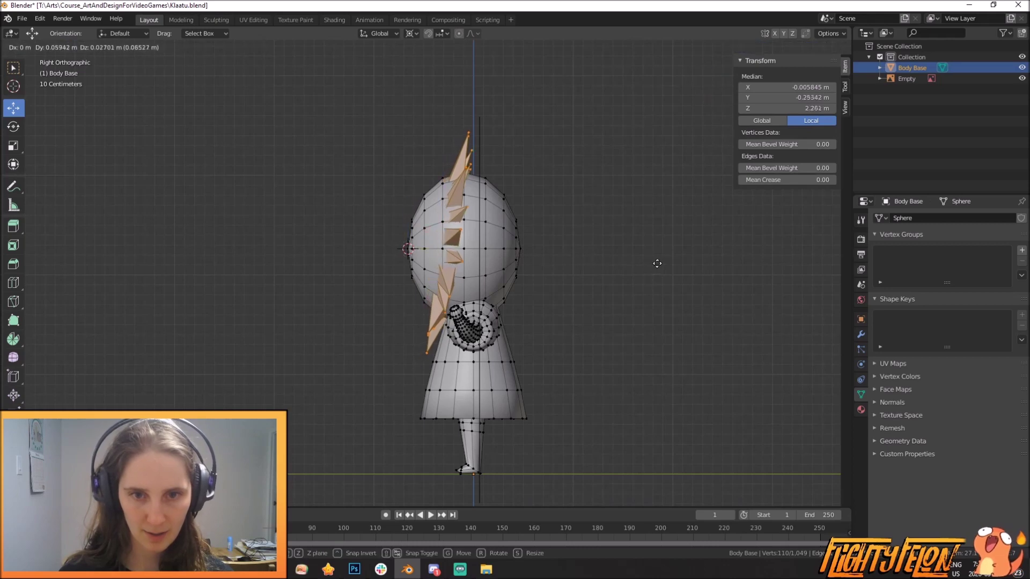
left_click(661, 262)
key("r")
left_click(662, 264)
Examine the spike ring from the front and at an angle, comparing it with the reference drawing
middle_click_drag(504, 284, 622, 290)
scroll(590, 291, "down", 3)
mouse_move(531, 292)
middle_mouse_down()
mouse_move(625, 295)
mouse_move(536, 295)
middle_mouse_up()
scroll(531, 297, "up", 4)
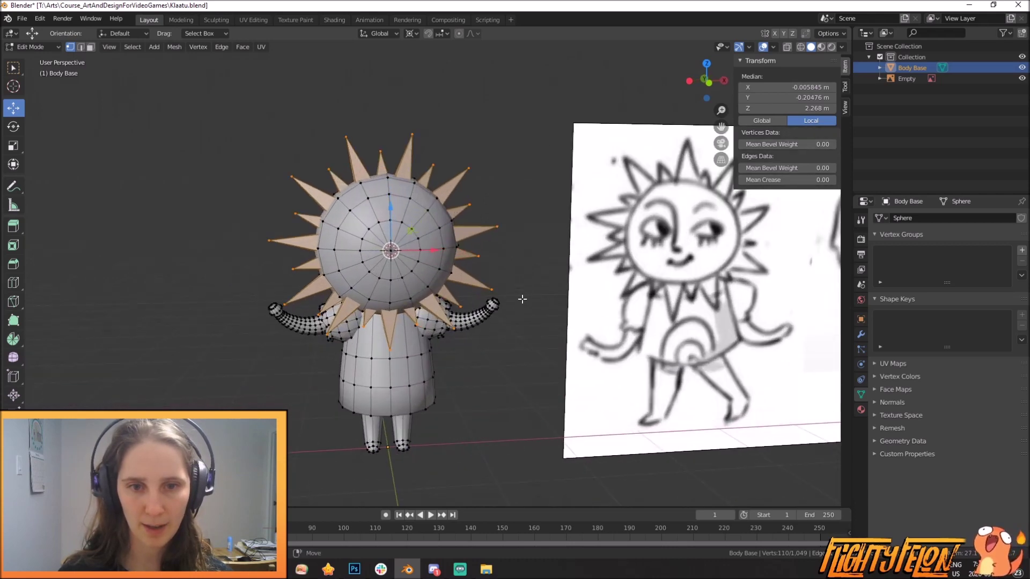
middle_click_drag(531, 347, 593, 364)
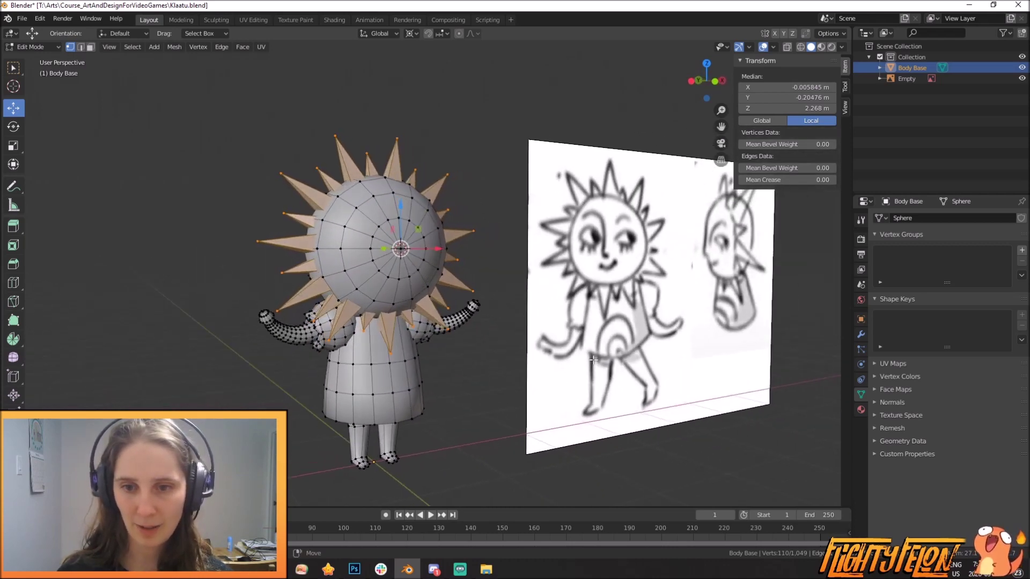
middle_click_drag(510, 362, 431, 350)
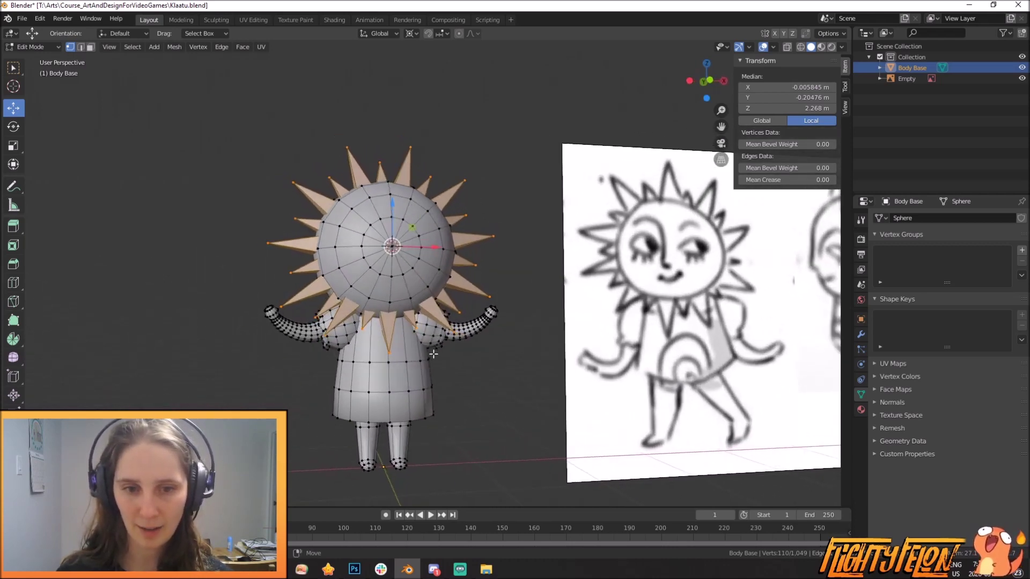
key("KP_1")
scroll(433, 327, "up", 3)
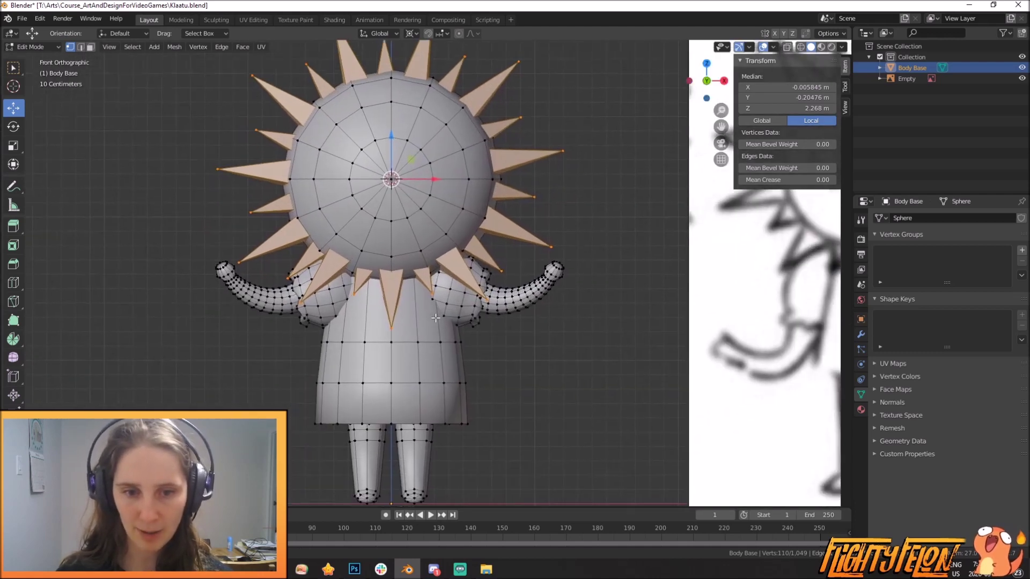
scroll(500, 326, "down", 2)
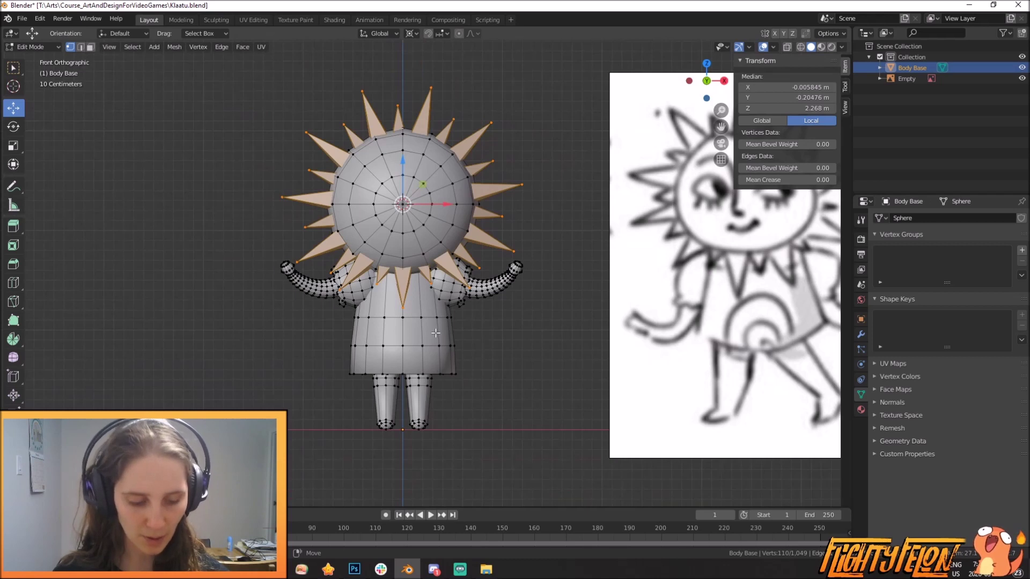
Select the whole linked torso mesh and hide it, keeping the head, spikes, arms and legs shown
key("alt+a")
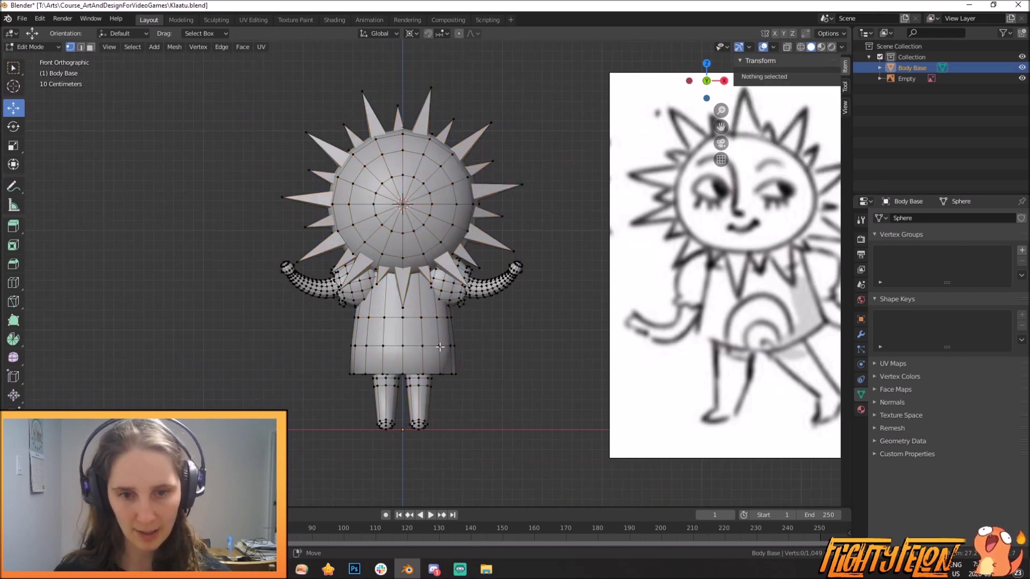
key("l")
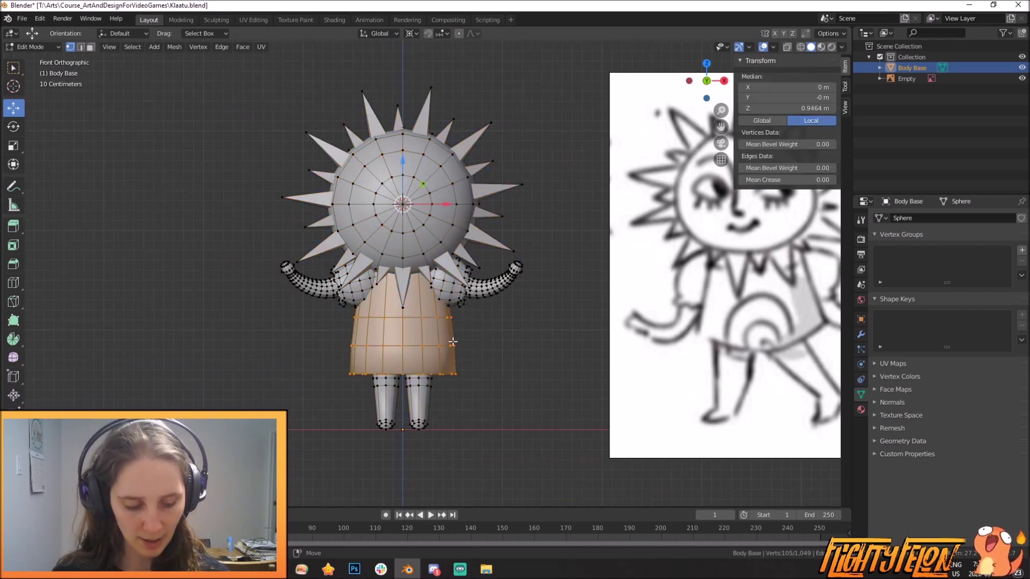
key("shift+h")
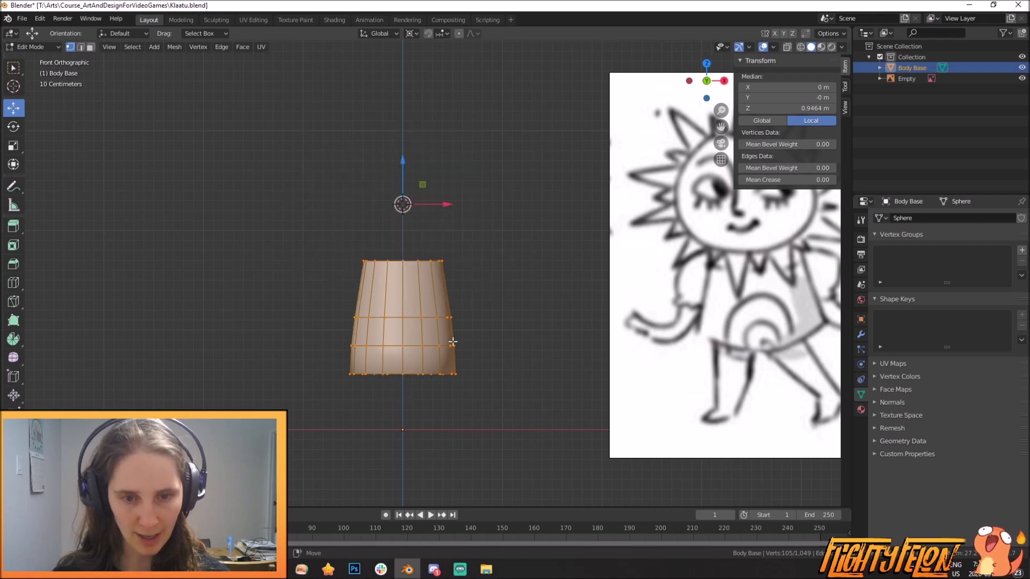
middle_click_drag(494, 335, 476, 322, "shift")
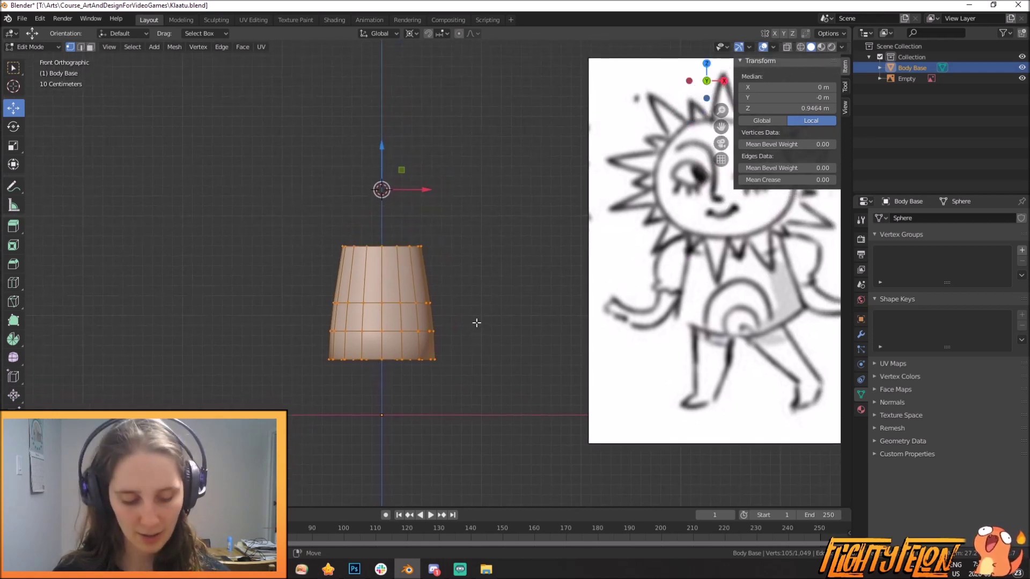
key("alt+h")
key("h")
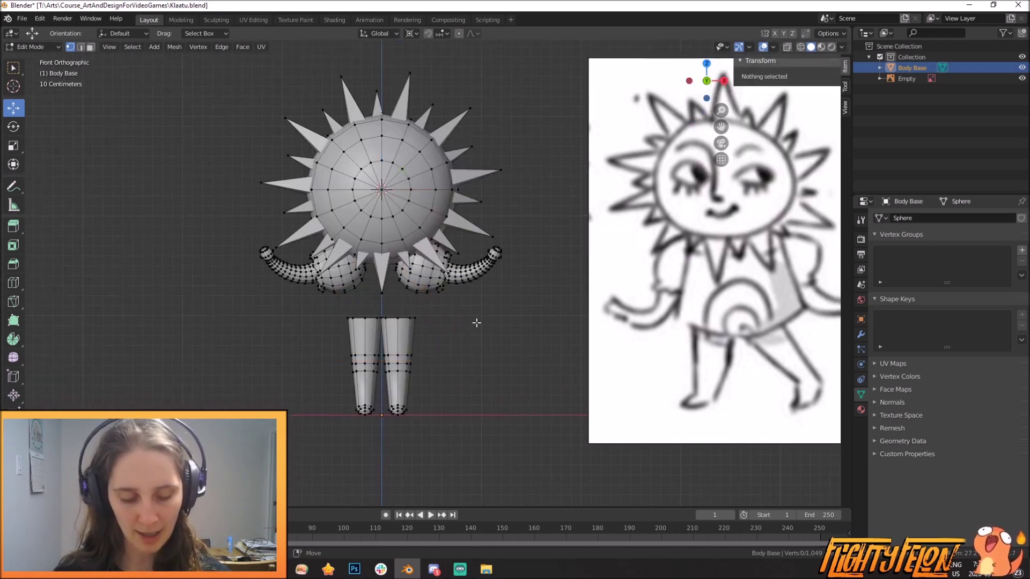
Reveal the hidden meshes, select the whole linked torso mesh and hide everything except it
key("alt+h")
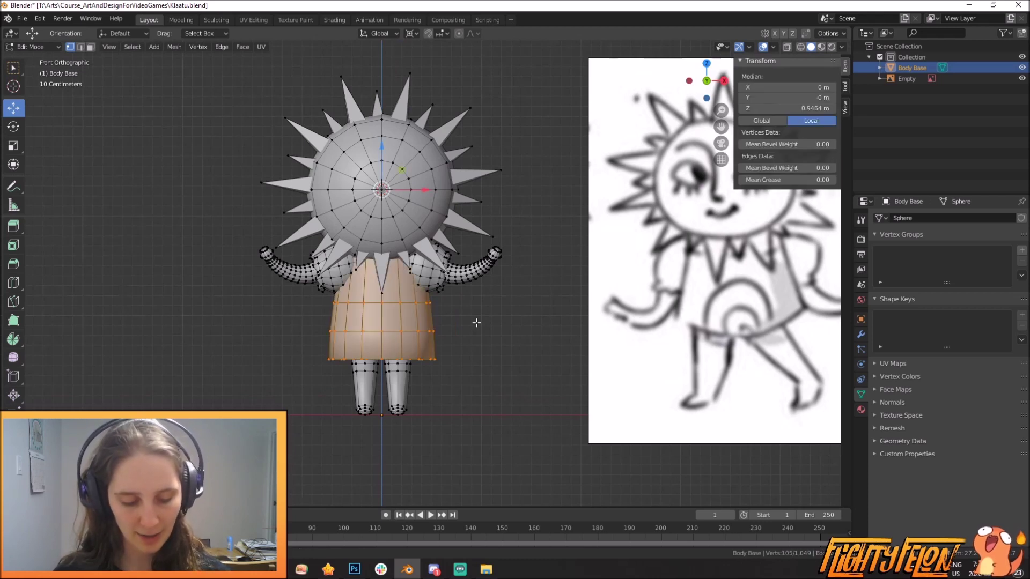
key("shift+h")
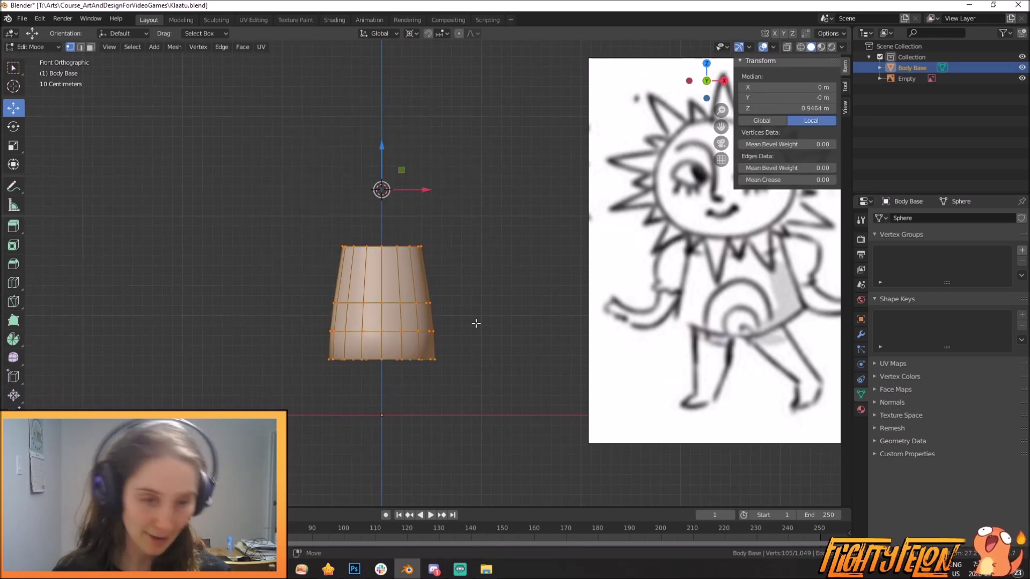
key("alt+h")
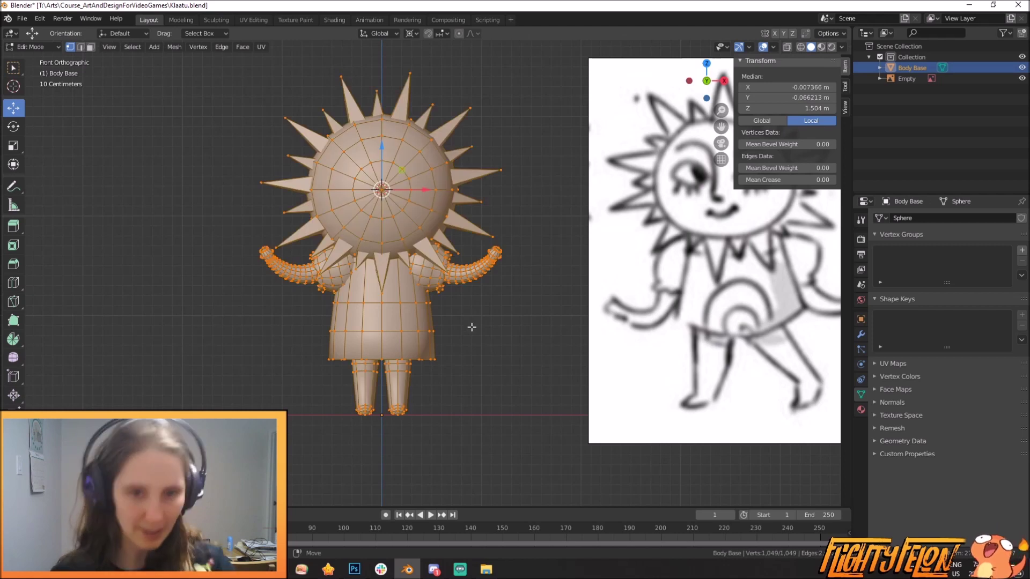
key("alt+a")
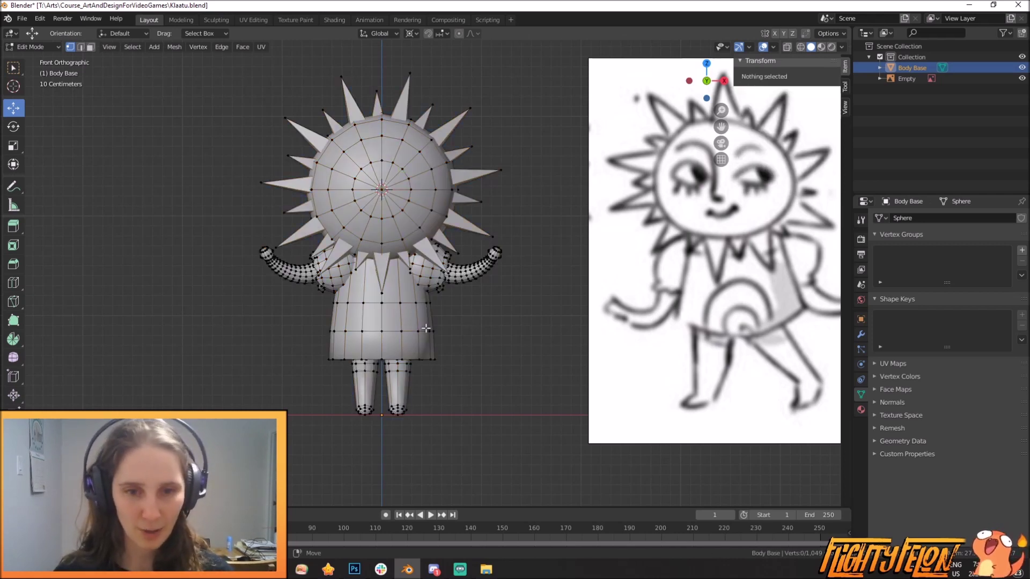
key("l")
scroll(487, 331, "up", 2)
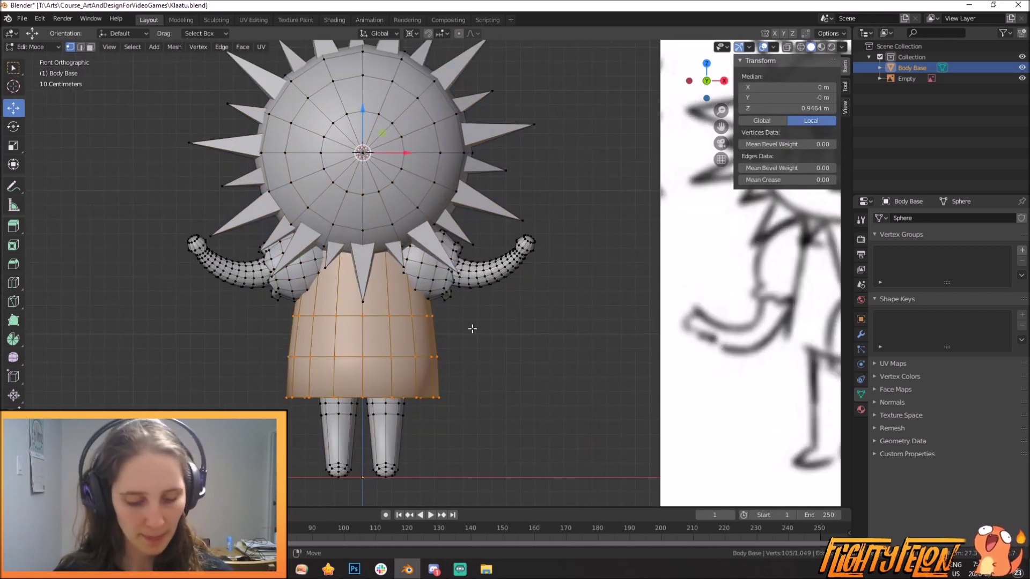
key("shift+h")
middle_click_drag(444, 336, 415, 317, "shift")
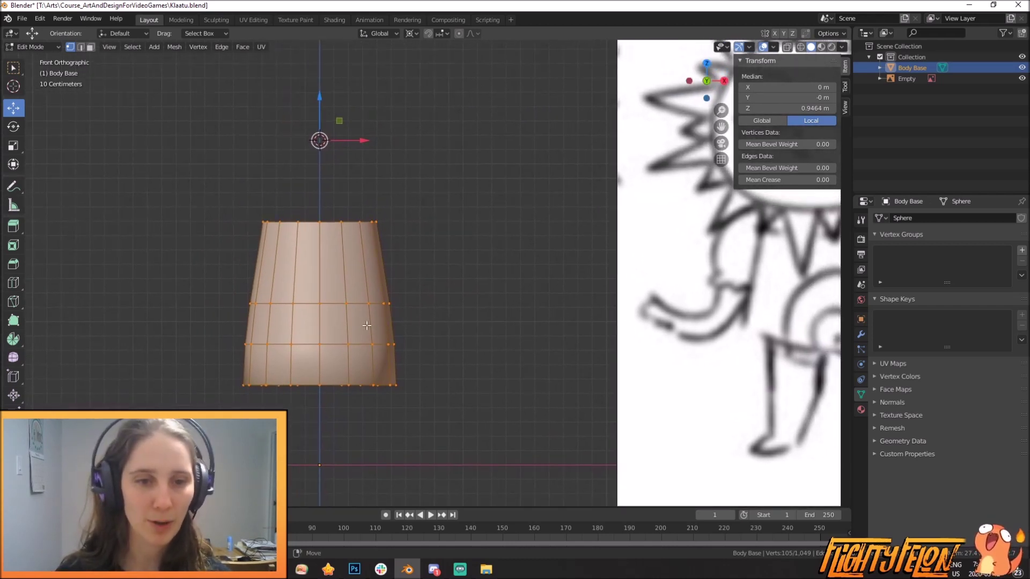
Knife-cut a large arch outline into the torso front, starting and ending on the lower horizontal edge loop and peaking above the upper one
key("k")
left_click(371, 344)
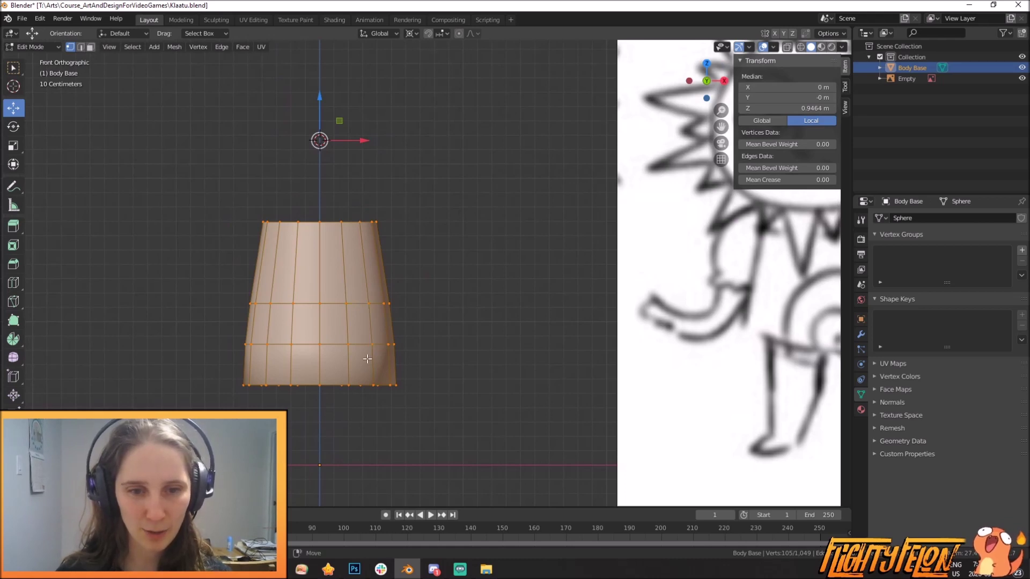
left_click(362, 304)
left_click(344, 281)
left_click(320, 271)
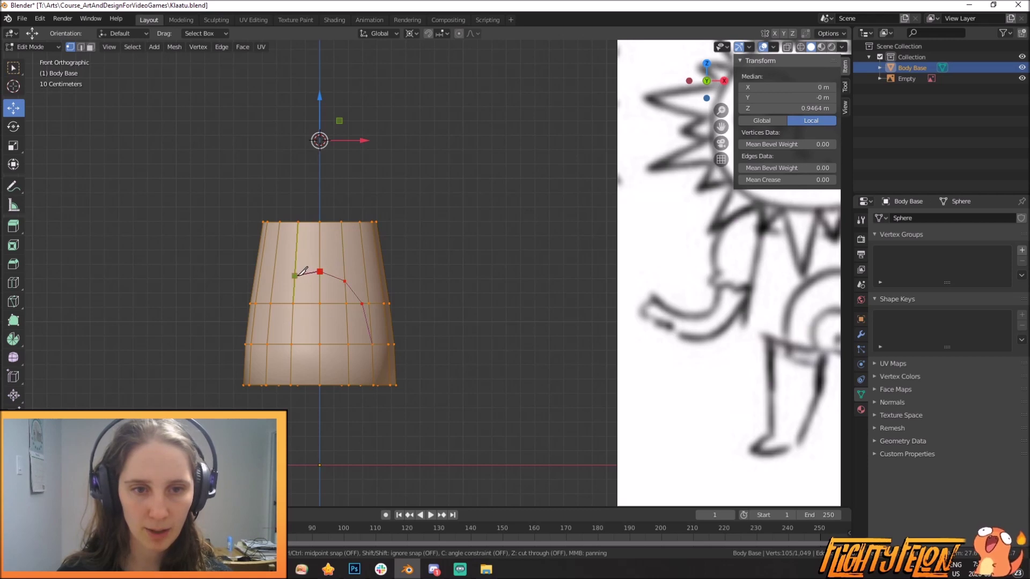
left_click(295, 278)
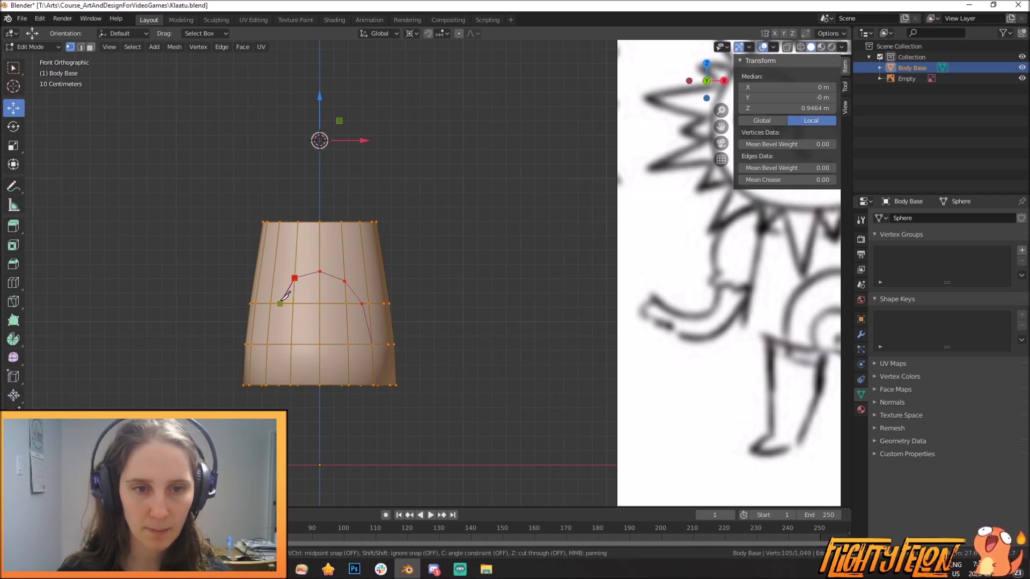
left_click(275, 304)
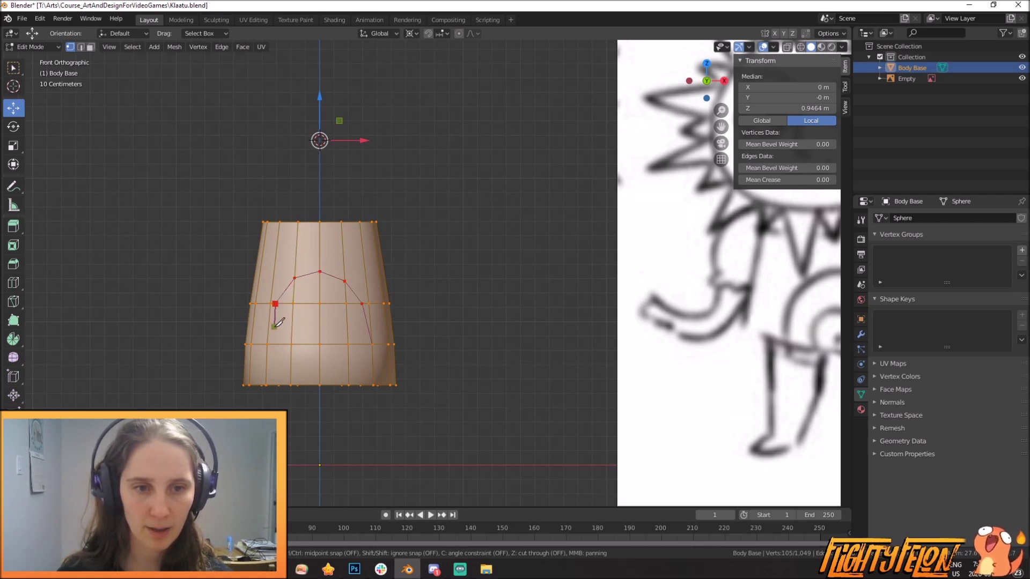
left_click(267, 344)
key("Return")
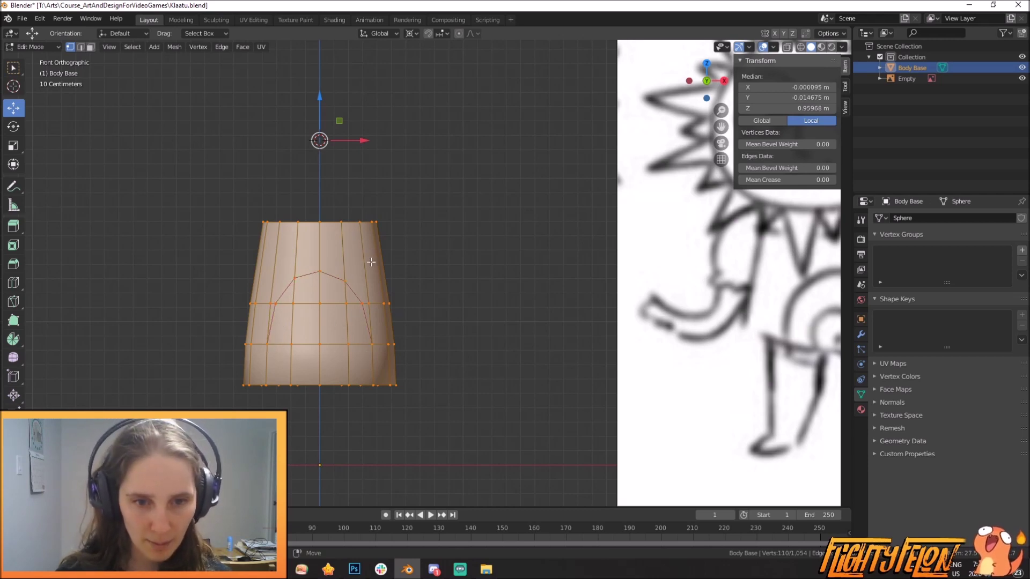
Knife-cut an edge from each upper corner of the large arch to the torso's top rim
key("k")
left_click(345, 281)
left_click(360, 222)
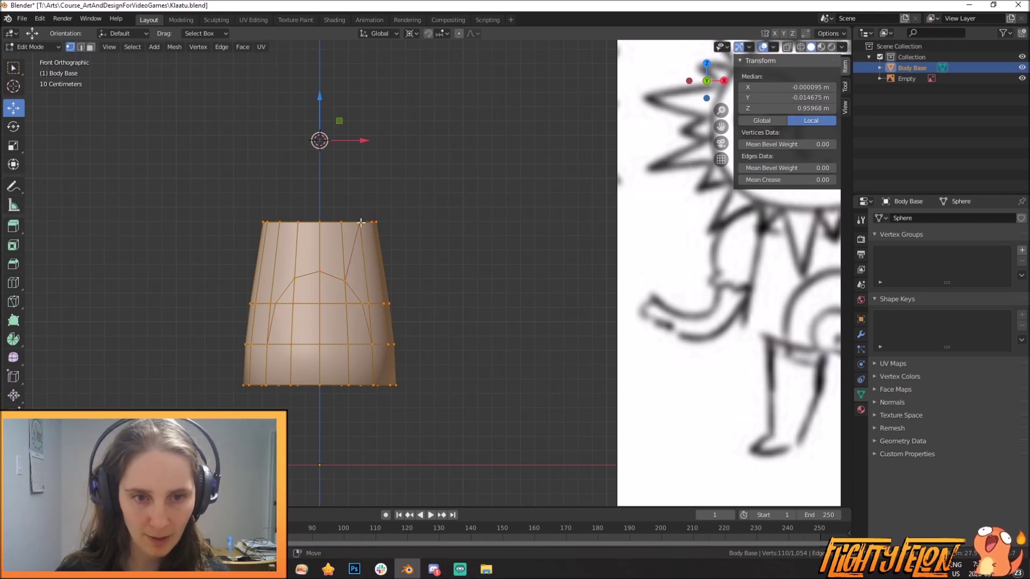
left_click(295, 277)
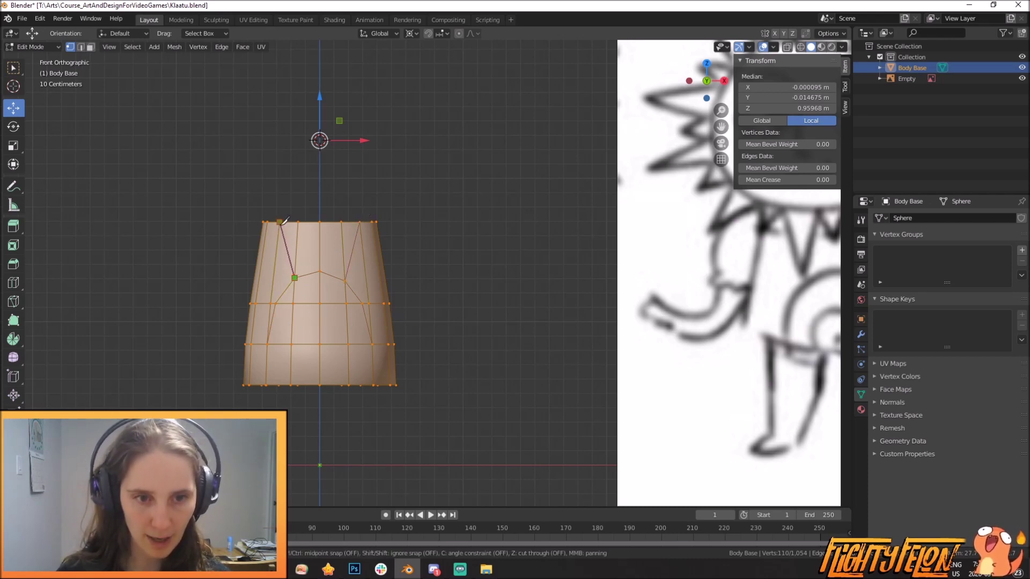
left_click(280, 222)
key("Return")
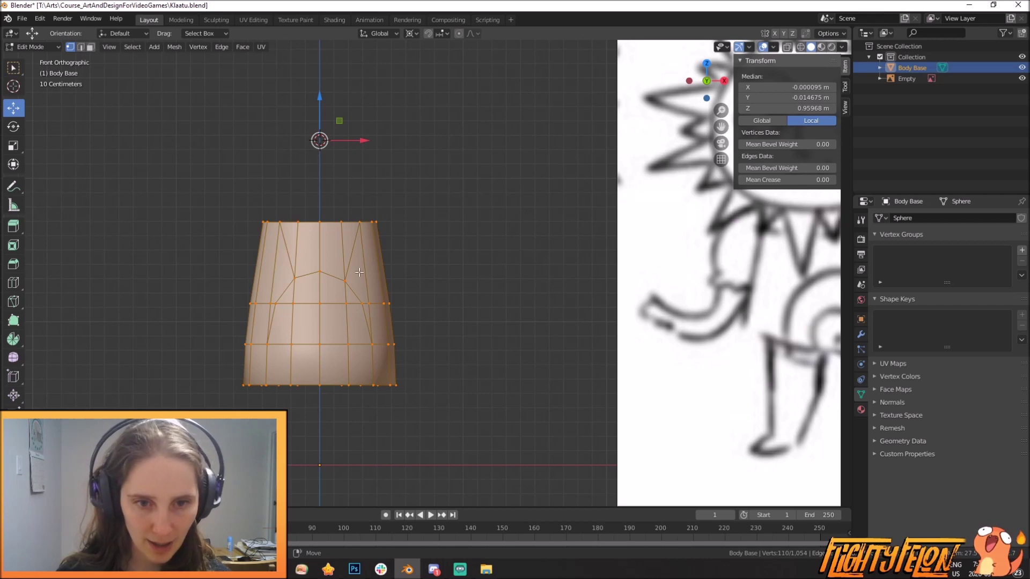
Knife-cut a smaller arch inside the large one, starting and ending on the lower horizontal edge loop
key("k")
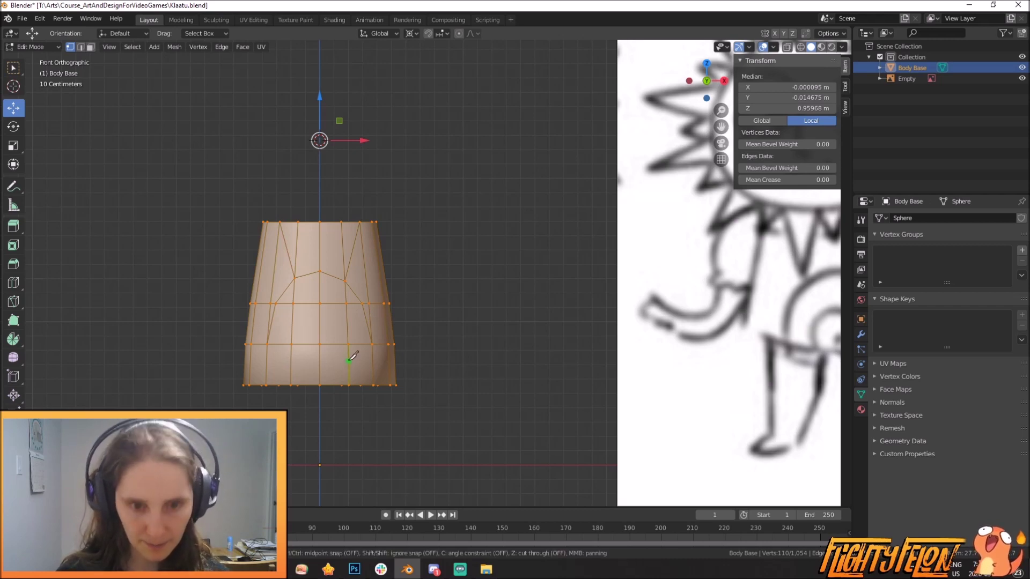
left_click(348, 344)
left_click(334, 317)
left_click(323, 310)
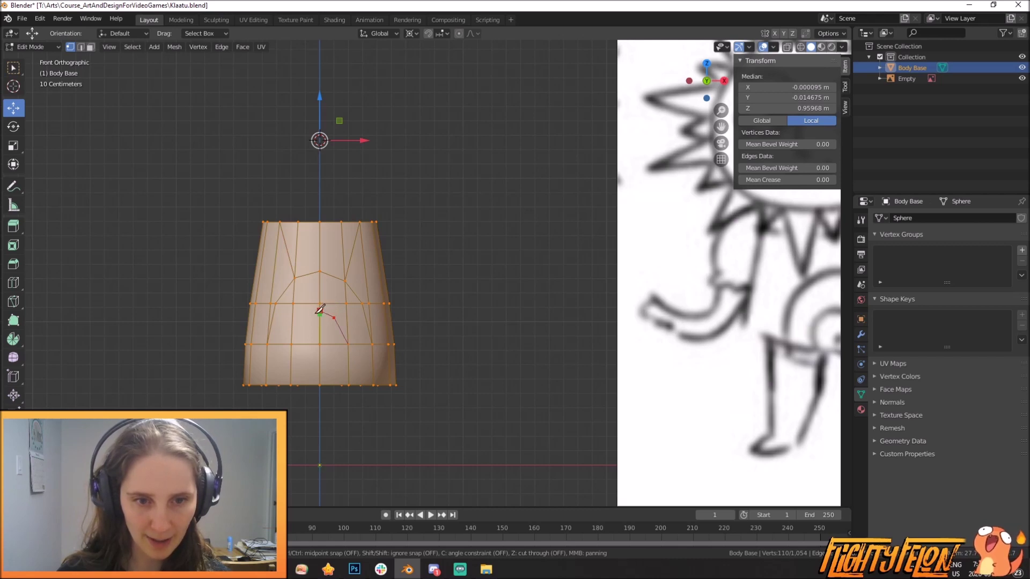
left_click(306, 320)
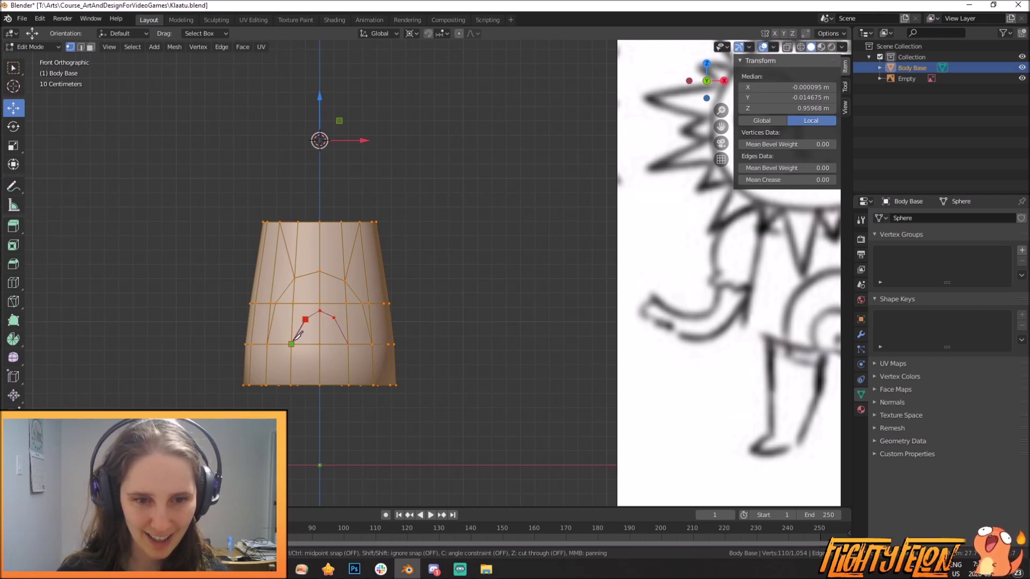
left_click(293, 340)
key("Return")
Knife-cut edges joining the smaller arch's upper corners to the nearest vertices on the upper horizontal edge loop
key("k")
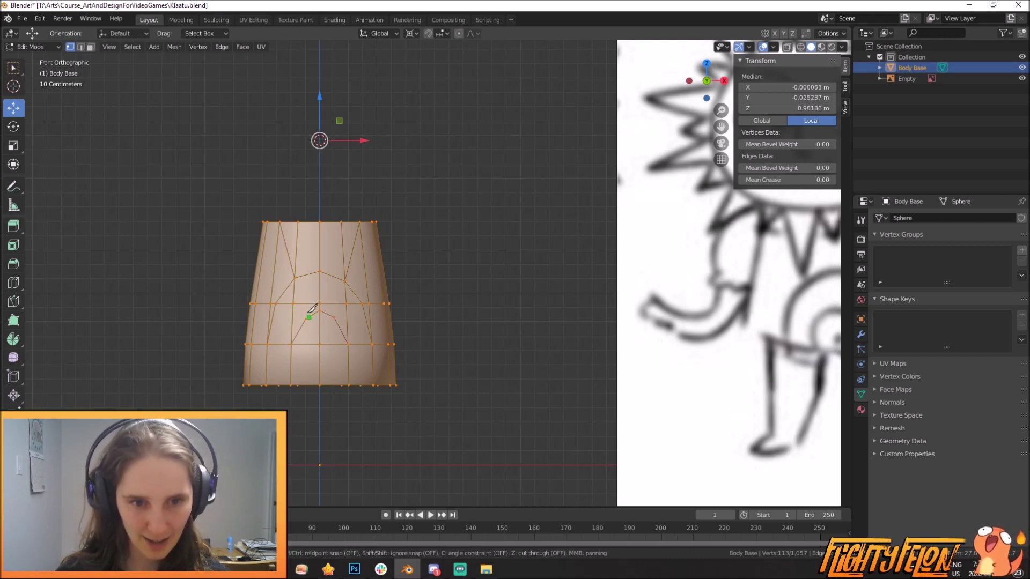
left_click(306, 318)
key("Return")
key("k")
left_click(347, 304)
key("Return")
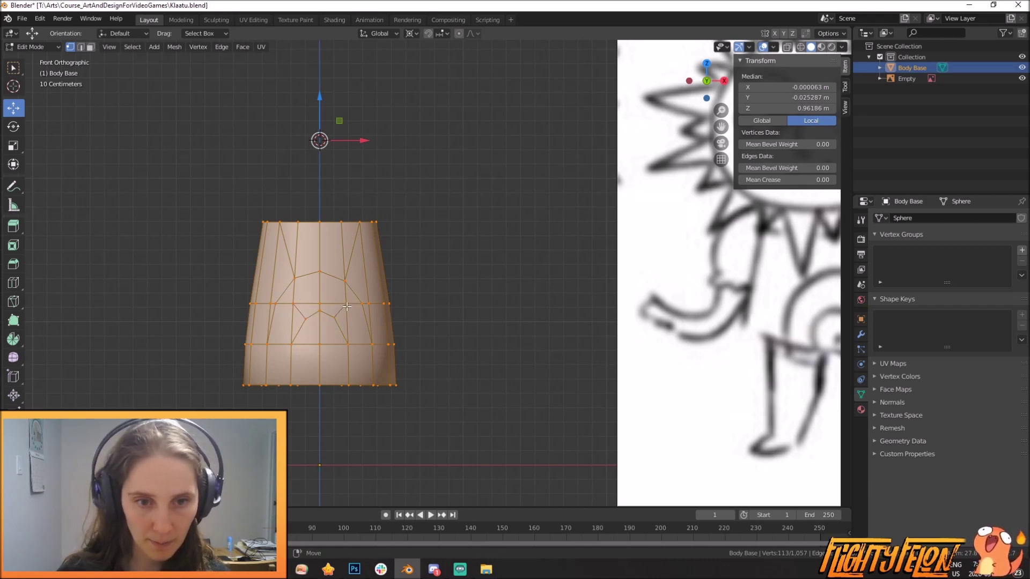
Knife-cut a third, smallest arch at the front of the torso's bottom rim, centred under the other two
scroll(353, 310, "down", 1)
scroll(354, 317, "up", 2)
middle_click_drag(355, 319, 431, 260, "shift")
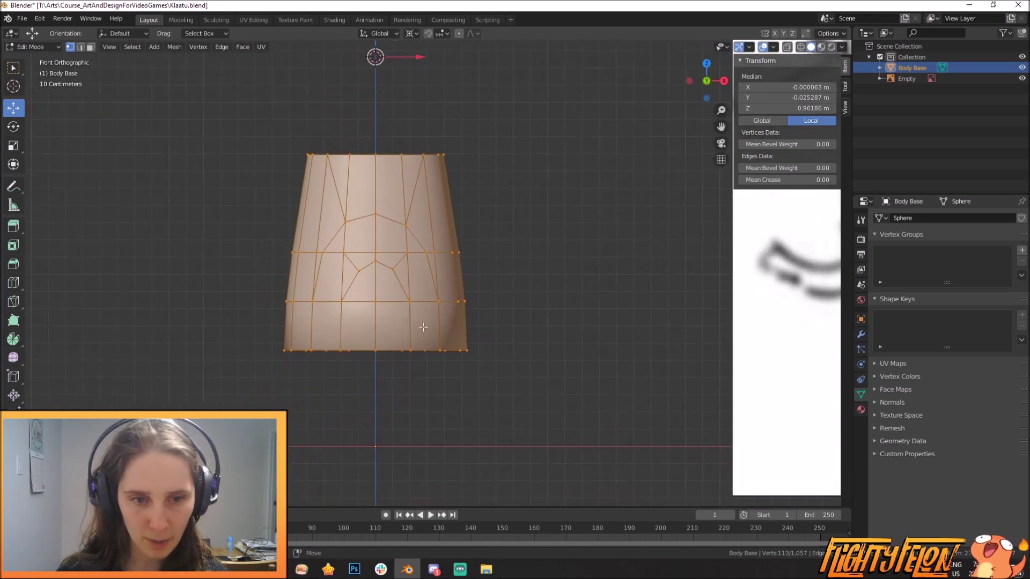
scroll(413, 355, "up", 2)
middle_click_drag(401, 361, 494, 263)
scroll(441, 378, "up", 2)
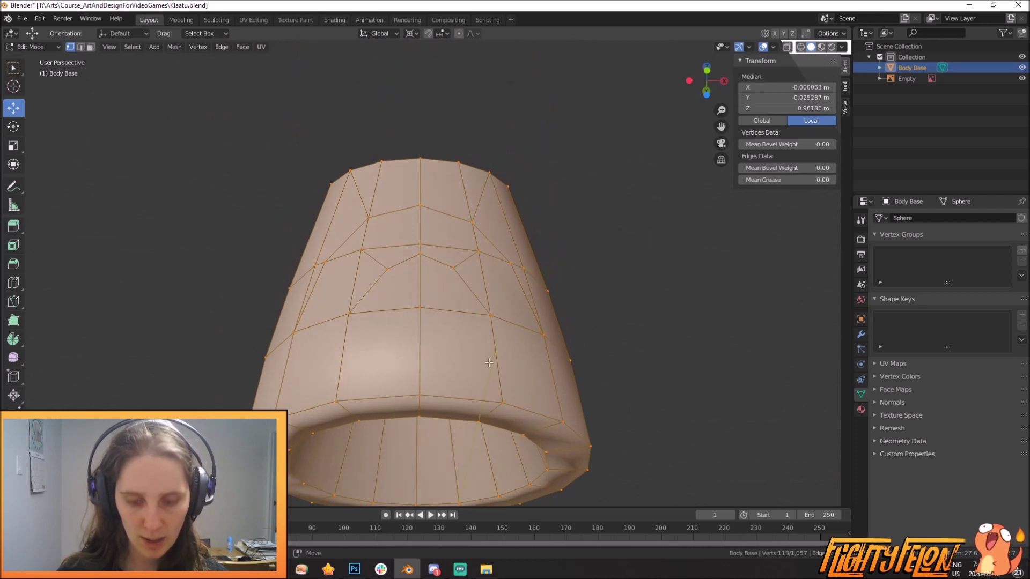
key("k")
left_click(478, 421)
left_click(451, 398)
left_click(450, 363)
left_click(420, 336)
left_click(390, 363)
left_click(390, 395)
left_click(360, 416)
key("Return")
Knife-cut edges joining the smallest arch's upper corners to the middle arch's base vertices on the lower horizontal edge loop
middle_click_drag(361, 416, 363, 456)
key("k")
left_click(352, 310)
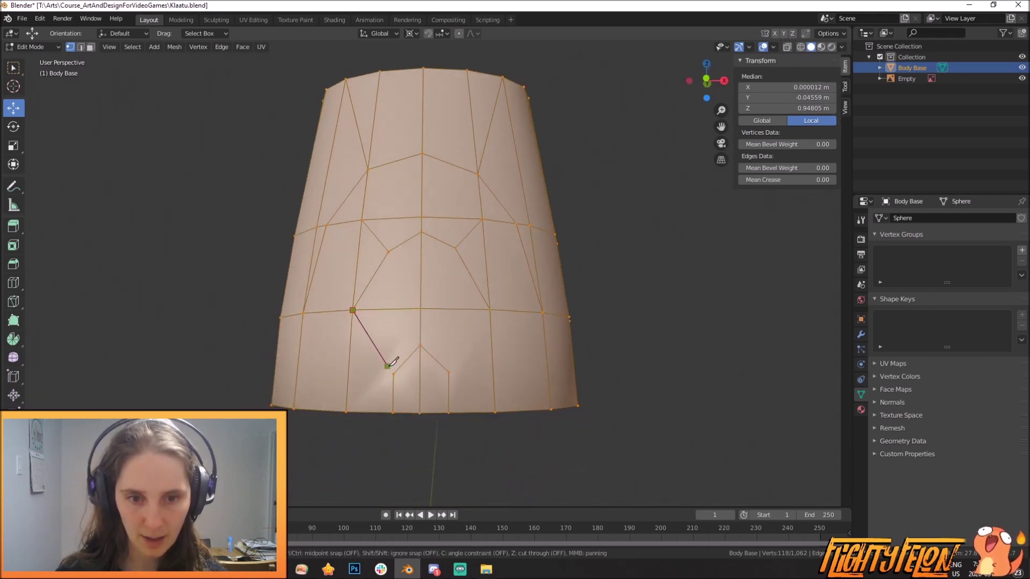
left_click(394, 374)
key("Return")
key("k")
left_click(448, 372)
left_click(487, 312)
key("Return")
middle_click_drag(487, 312, 470, 366)
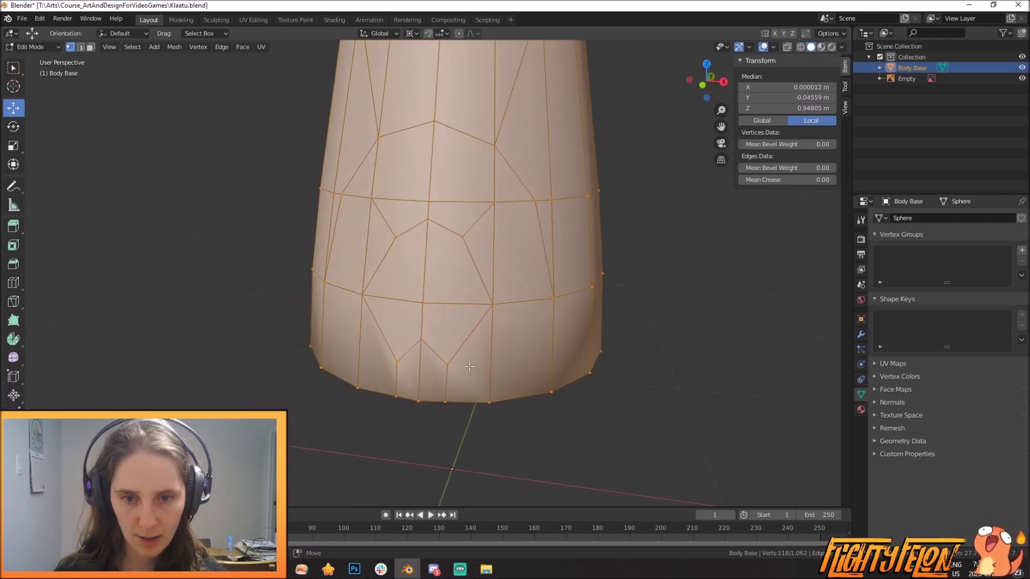
In face selection mode, select the two faces inside the smallest arch and extrude them slightly outward
left_click(91, 47)
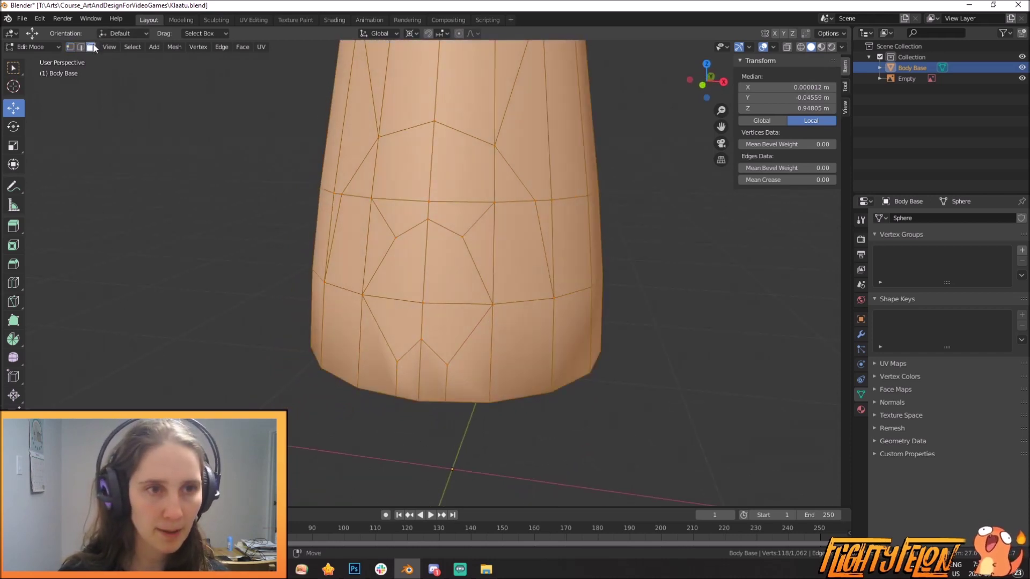
left_click(430, 376)
left_click(401, 370, "shift")
middle_click_drag(401, 370, 491, 395)
key("e")
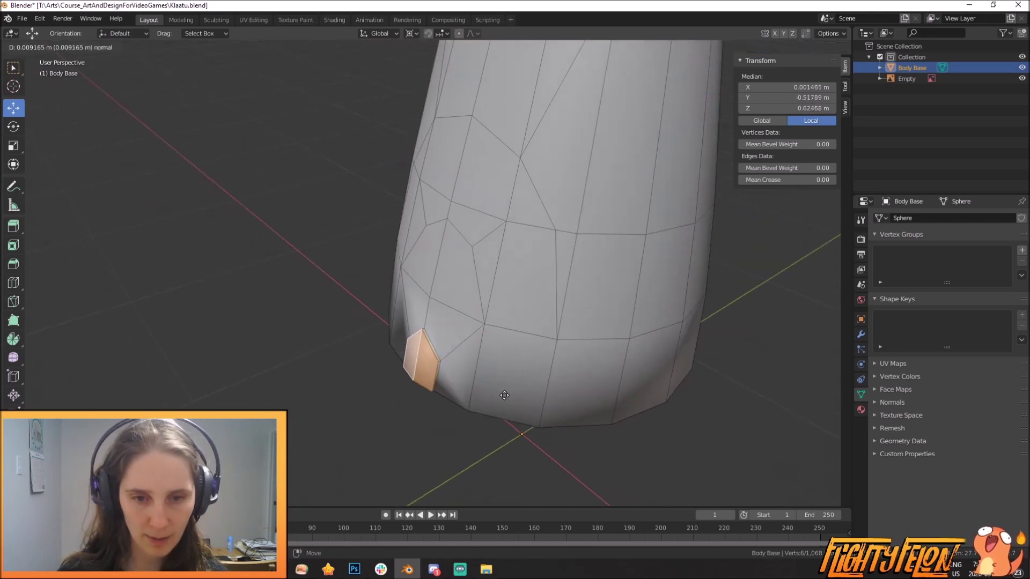
left_click(453, 377)
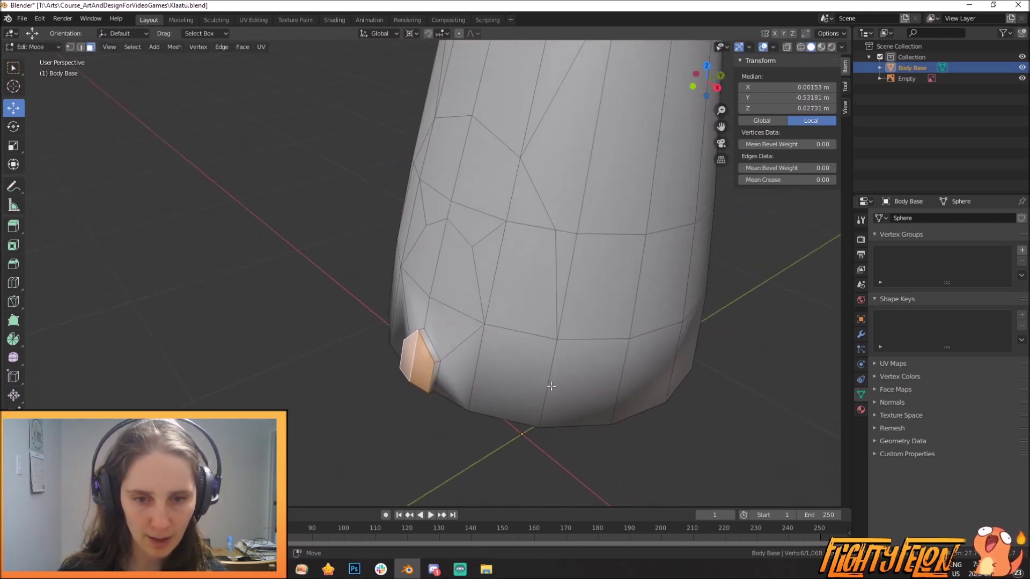
Set the transform pivot to the selection's centre and scale the extruded smallest-arch faces slightly
left_click(418, 35)
left_click(437, 84)
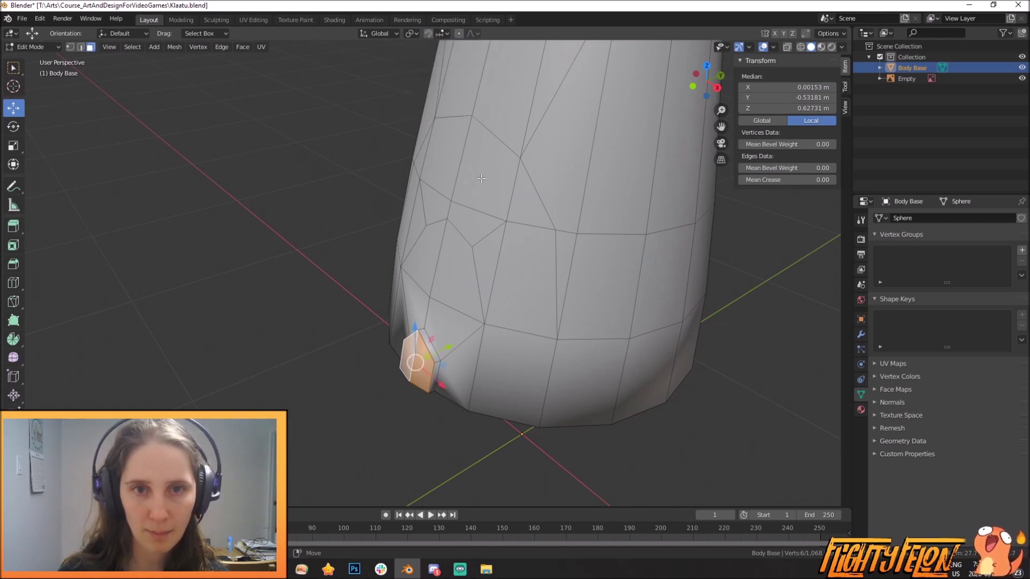
key("s")
left_click(536, 340)
Select the band of faces between the smallest and middle arches and extrude it slightly outward
left_click(457, 369)
left_click(452, 329, "shift")
left_click(453, 282, "shift")
left_click(426, 275, "shift")
left_click(415, 306, "shift")
left_click(399, 322, "shift")
middle_click_drag(401, 323, 595, 375)
key("e")
left_click(508, 374)
Select the band of faces between the middle and large arches, down to the torso's bottom rim on both sides
left_click(523, 337)
left_click(519, 252, "shift")
left_click(474, 240, "shift")
left_click(460, 215, "shift")
left_click(461, 185, "shift")
left_click(508, 187, "shift")
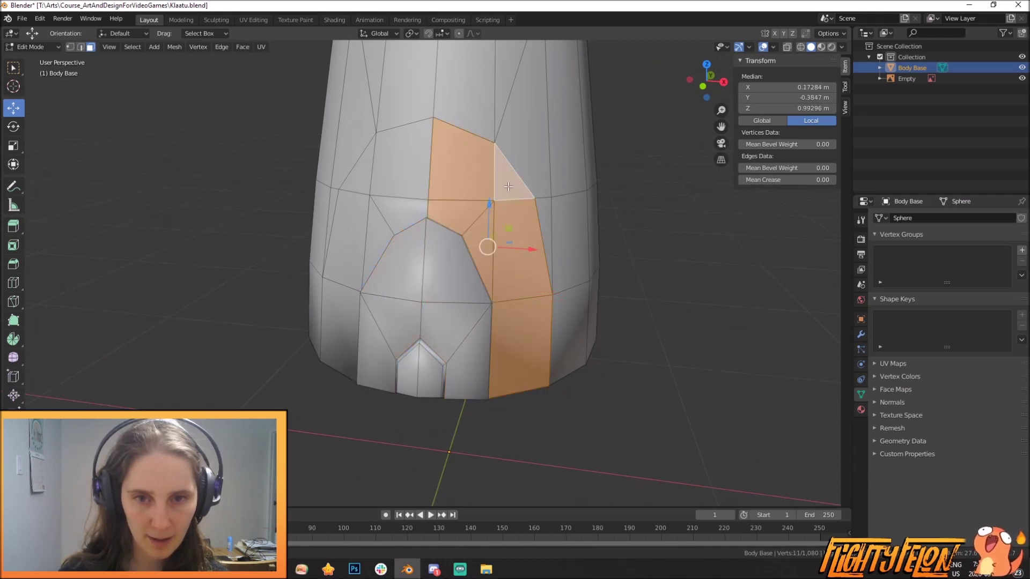
left_click(382, 173, "shift")
left_click(400, 212, "shift")
left_click(363, 176, "shift")
left_click(374, 234, "shift")
left_click(350, 240, "shift")
left_click(343, 324, "shift")
middle_click_drag(416, 349, 532, 361)
key("e")
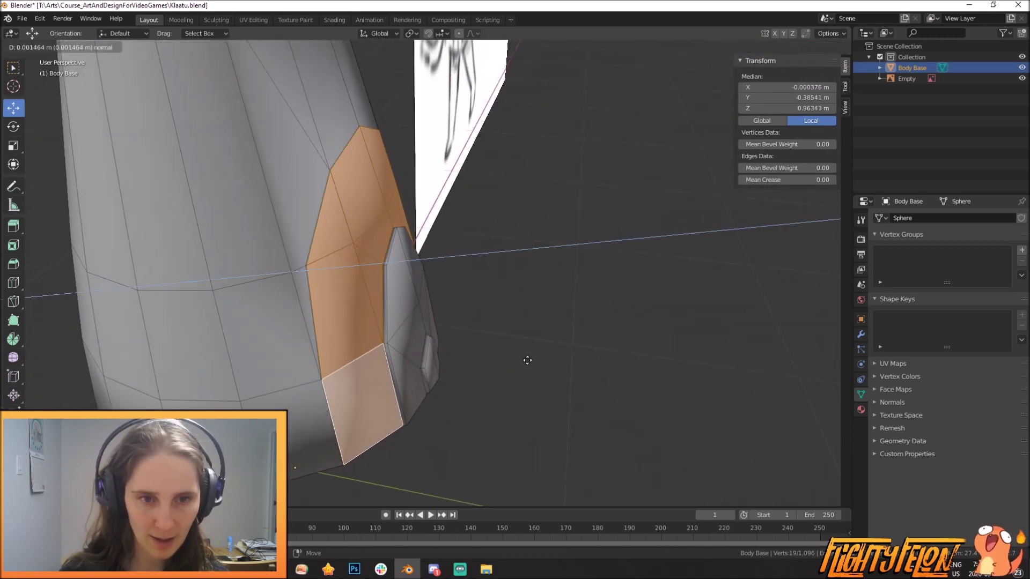
right_click(531, 363)
key("ctrl+z")
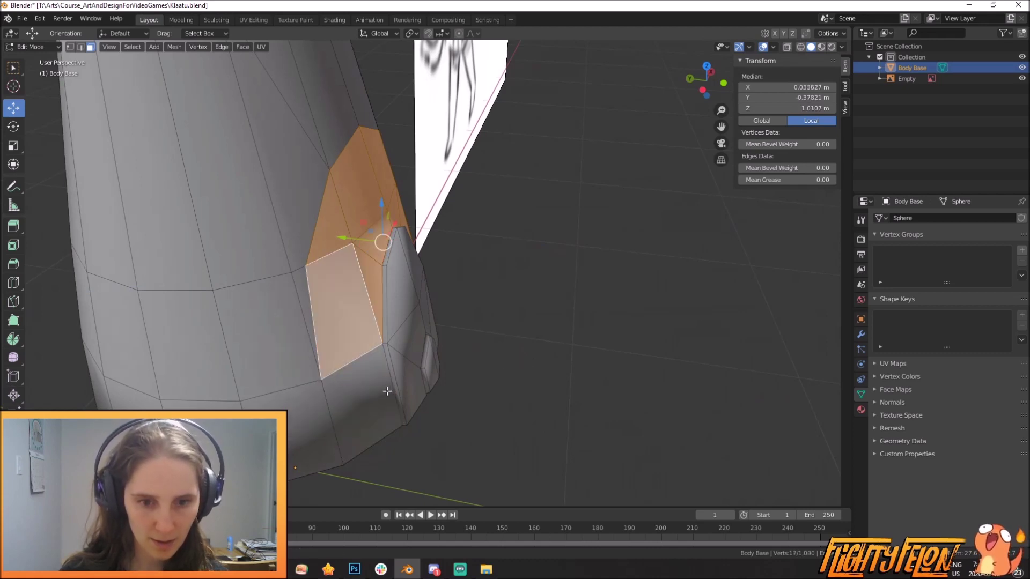
Extrude the large arch's band of faces slightly outward and check the arches on the whole character in Object Mode
key("e")
left_click(462, 404)
key("Tab")
scroll(472, 403, "down", 4)
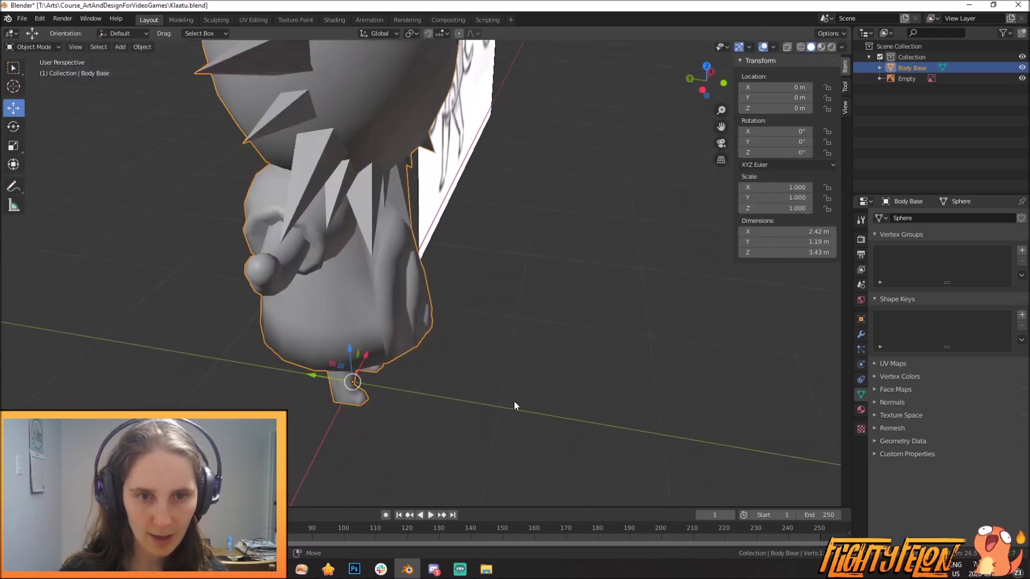
middle_click_drag(514, 401, 461, 391)
scroll(469, 382, "down", 3)
mouse_move(525, 365)
middle_mouse_down()
mouse_move(540, 346)
mouse_move(504, 355)
mouse_move(527, 365)
middle_mouse_up()
scroll(461, 338, "up", 6)
Scale the two upper side vertices of the middle arch apart by about 1.1 and check the character in Object Mode
key("Tab")
scroll(459, 295, "up", 3)
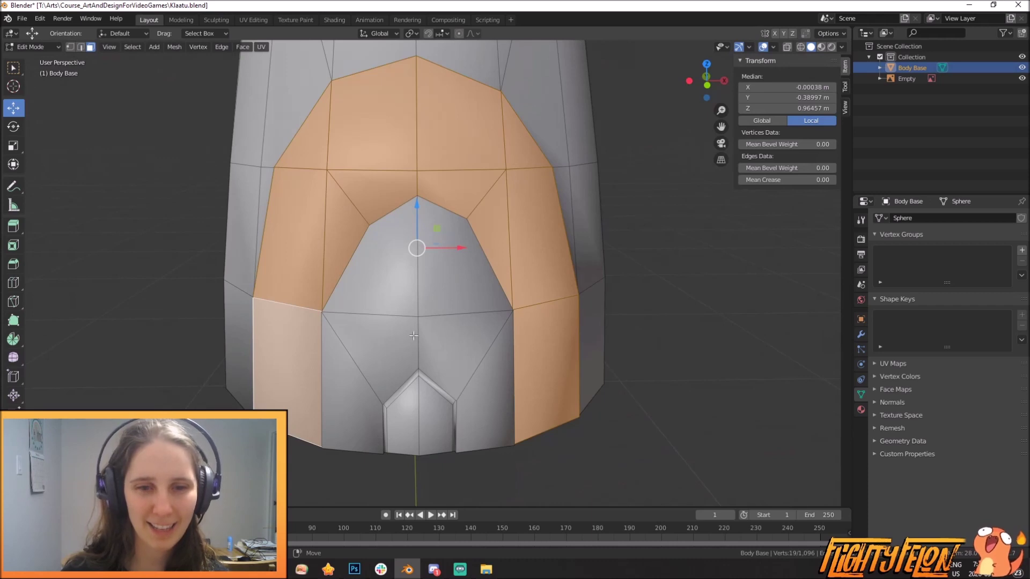
scroll(215, 246, "down", 1)
key("1")
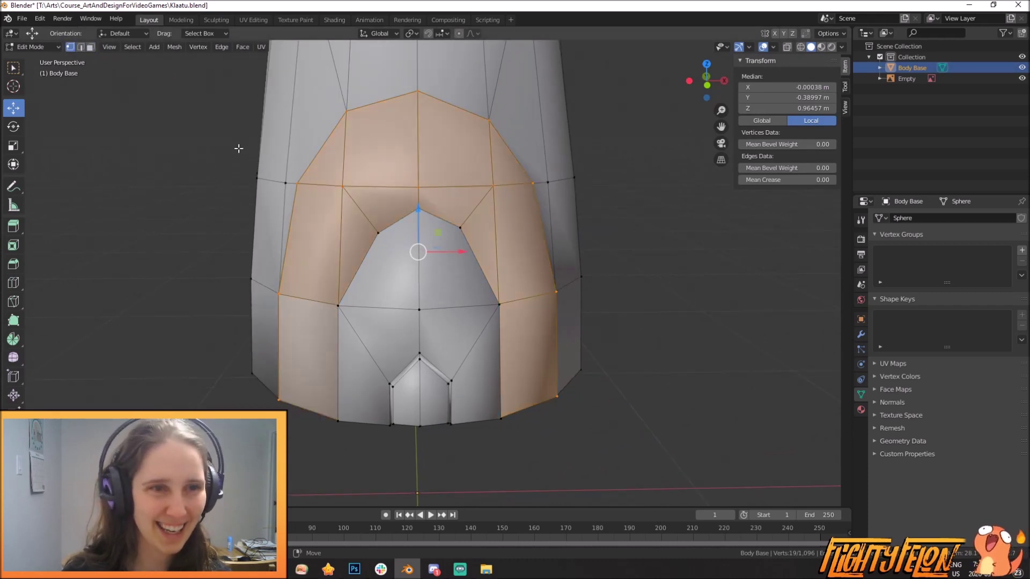
left_click(377, 232)
key("g")
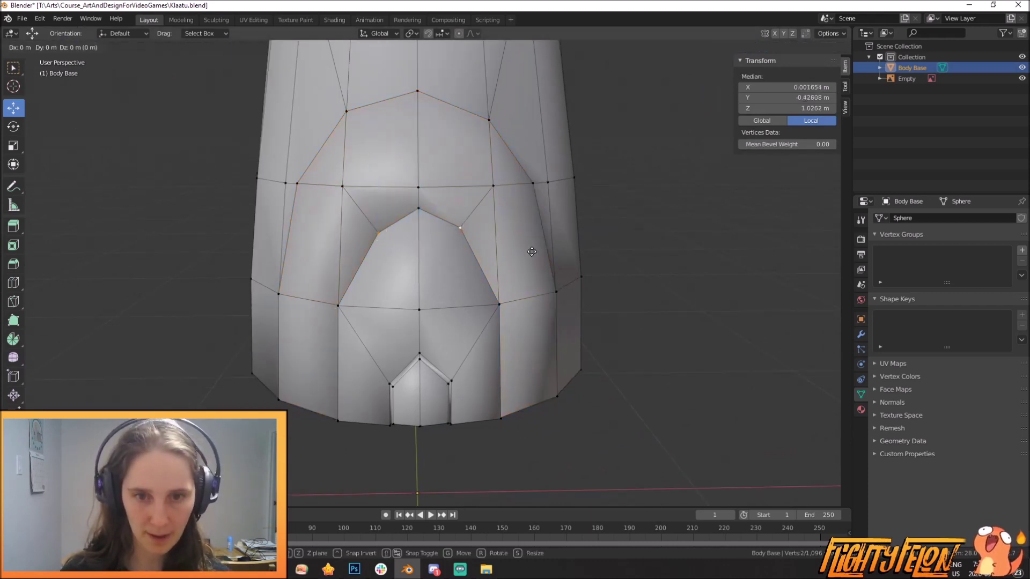
key("s")
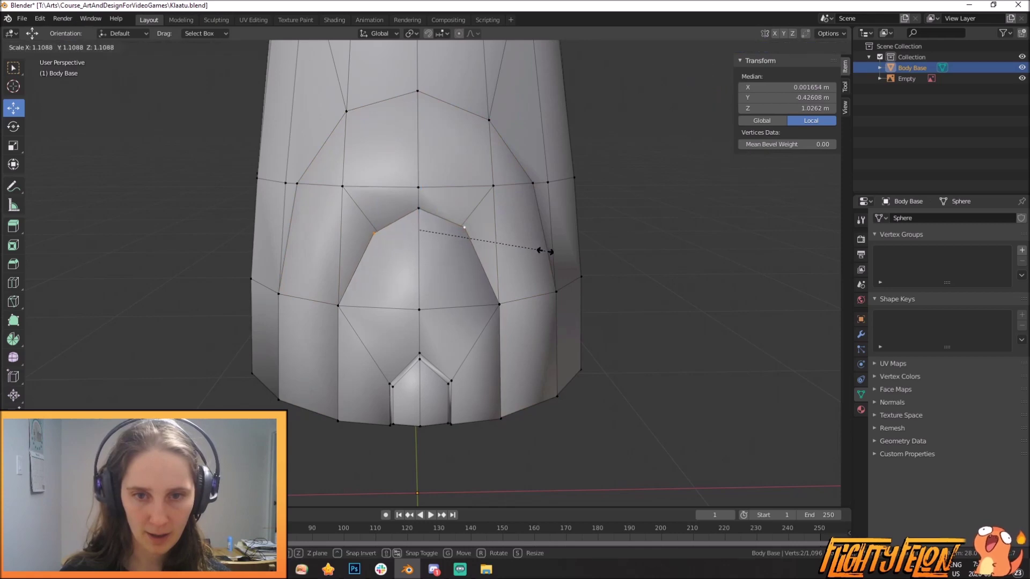
left_click(545, 252)
middle_click_drag(545, 251, 526, 284)
scroll(534, 303, "down", 6)
key("Tab")
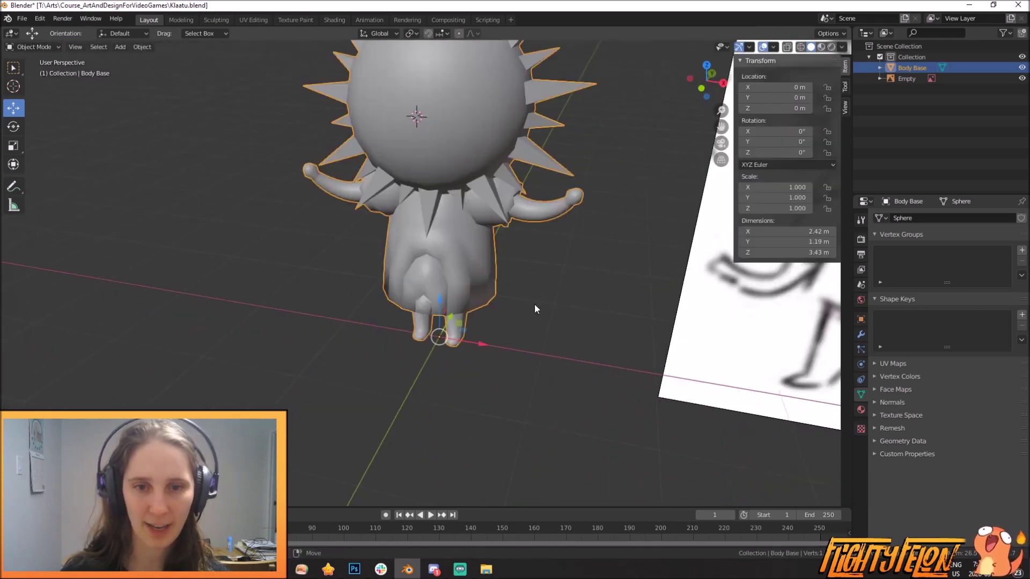
Reveal the body's hidden geometry, select all of it and compare the character with the reference drawing in front view
key("Tab")
key("alt+h")
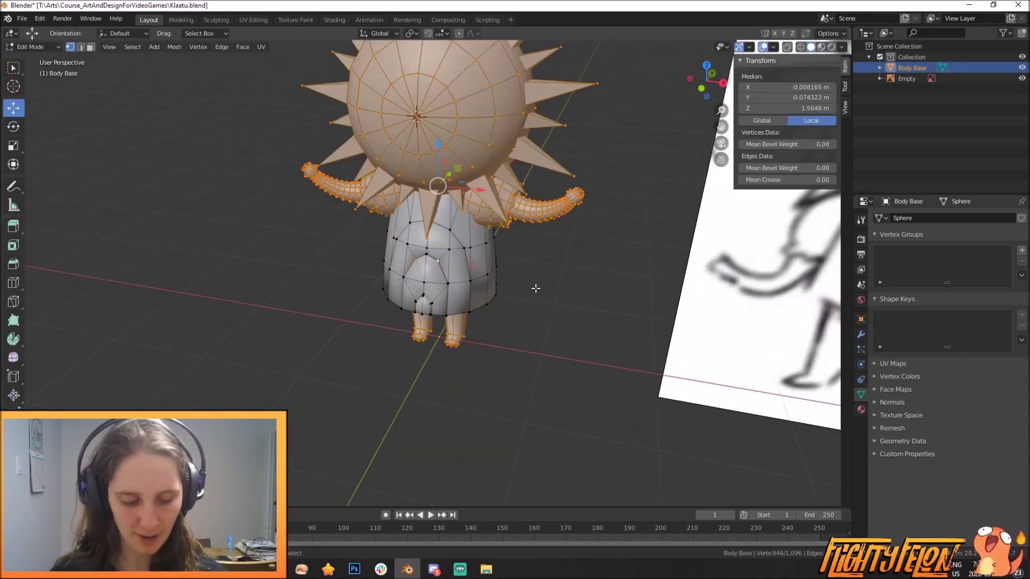
key("KP_1")
key("a")
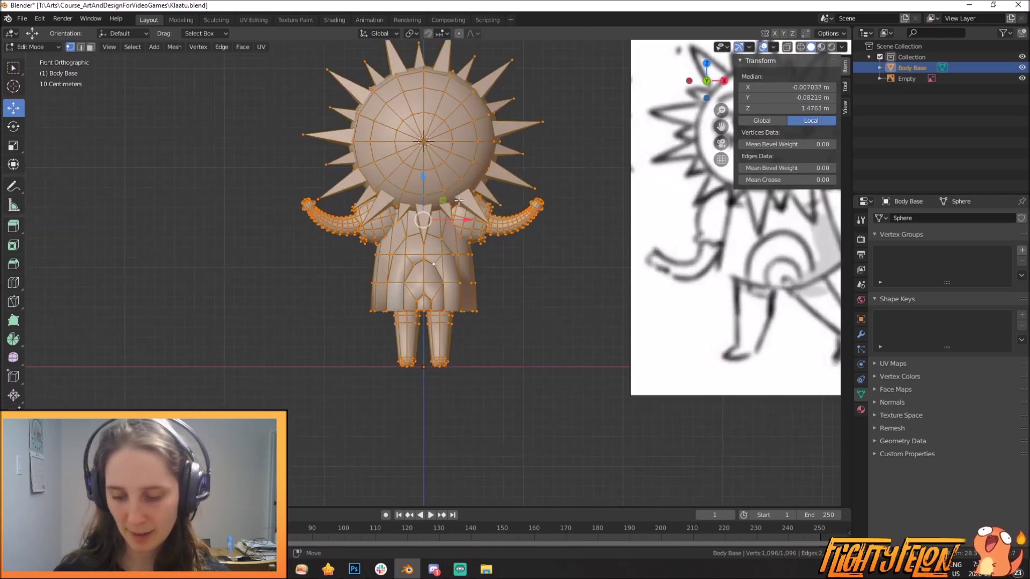
mouse_move(530, 181)
middle_mouse_down("shift")
mouse_move(494, 207)
mouse_move(434, 287)
middle_mouse_up("shift")
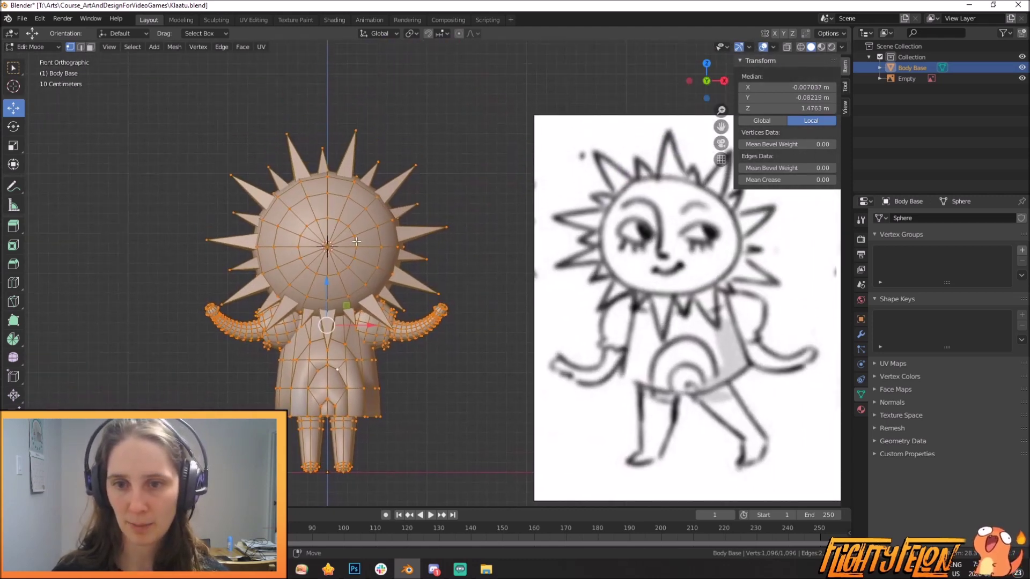
scroll(357, 241, "up", 5)
scroll(450, 239, "down", 6)
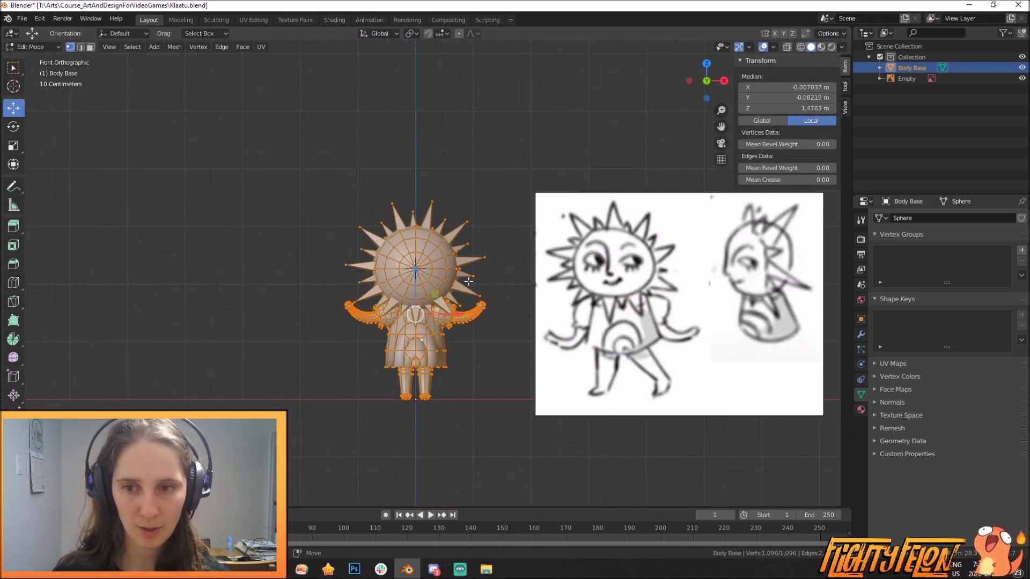
scroll(469, 281, "up", 5)
scroll(418, 251, "down", 5)
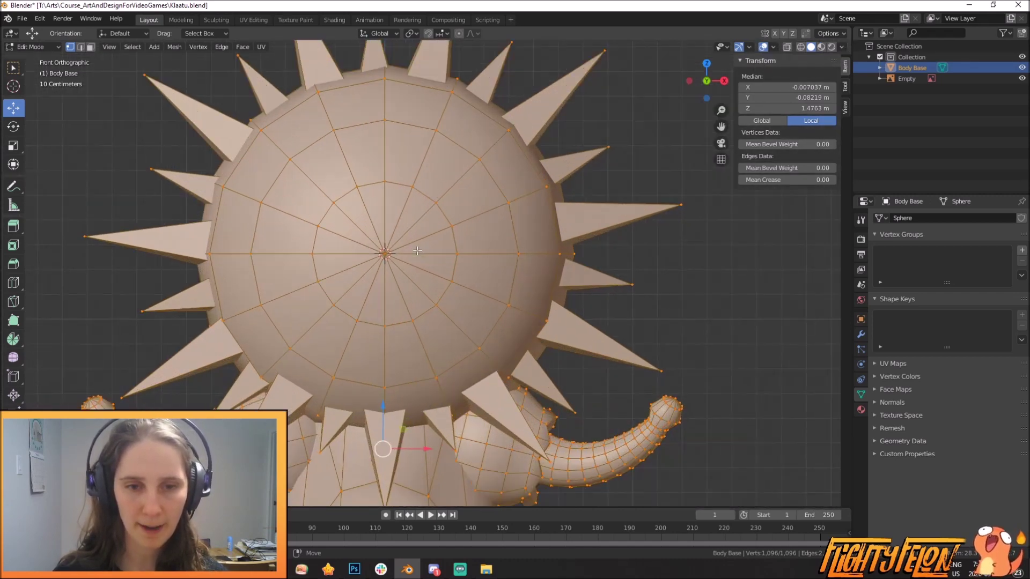
Try adding a Bezier curve at the 3D cursor on the front of the head in Object Mode
key("Tab")
key("shift+a")
mouse_move(472, 286)
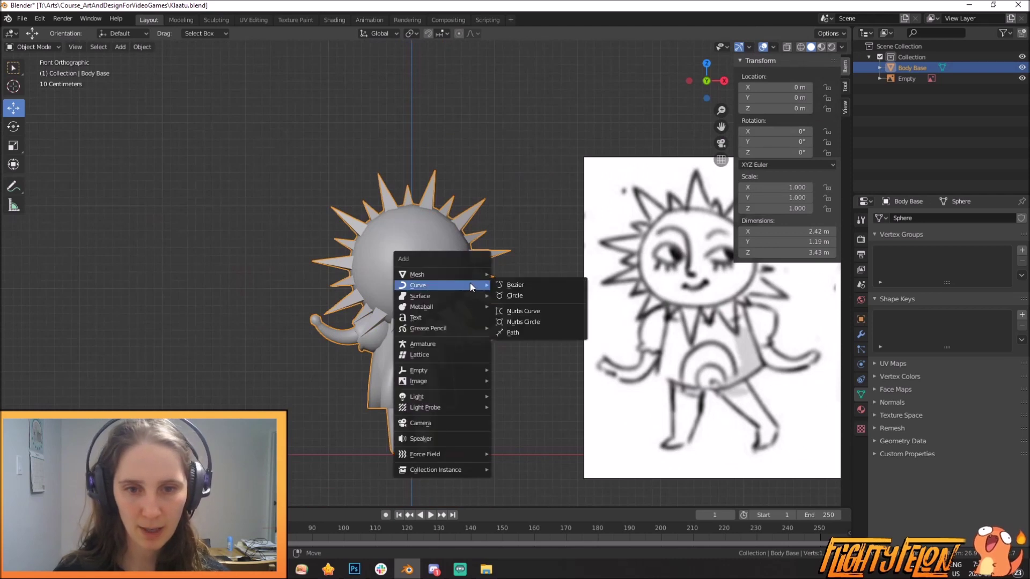
left_click(536, 284)
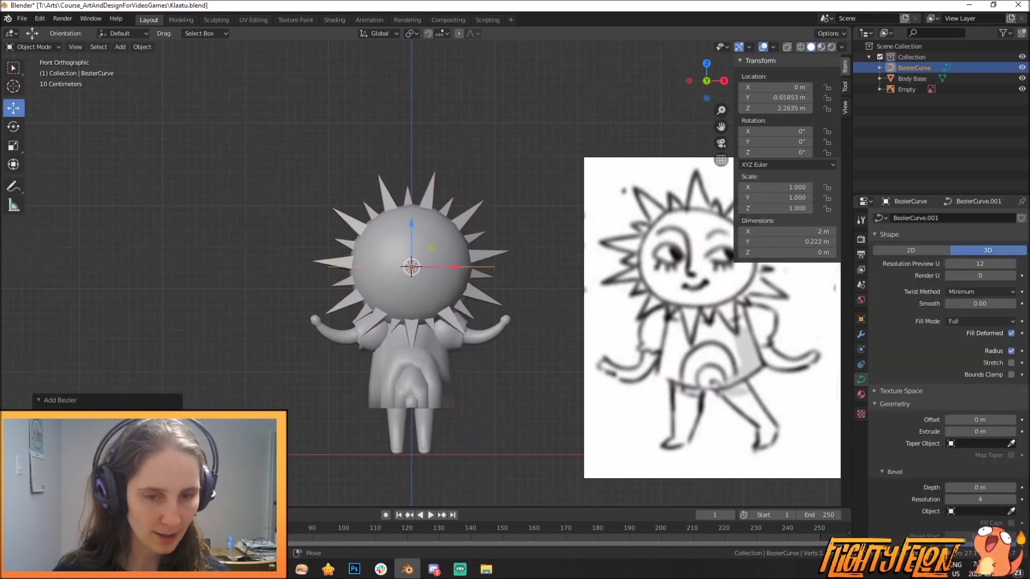
Undo the added curve and the arch edits on the torso's front, and return the body to Object Mode
left_click(433, 385)
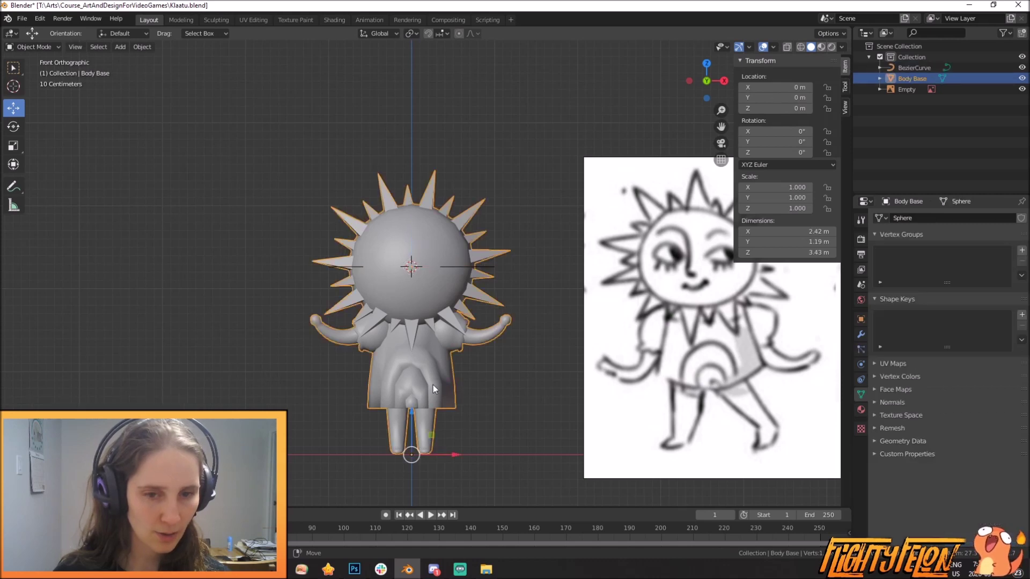
key("Tab")
key("ctrl+z")
key("ctrl+z")
key("ctrl+z")
key("ctrl+z")
key("ctrl+z")
key("ctrl+z")
key("ctrl+z")
key("ctrl+z")
key("ctrl+z")
key("ctrl+z")
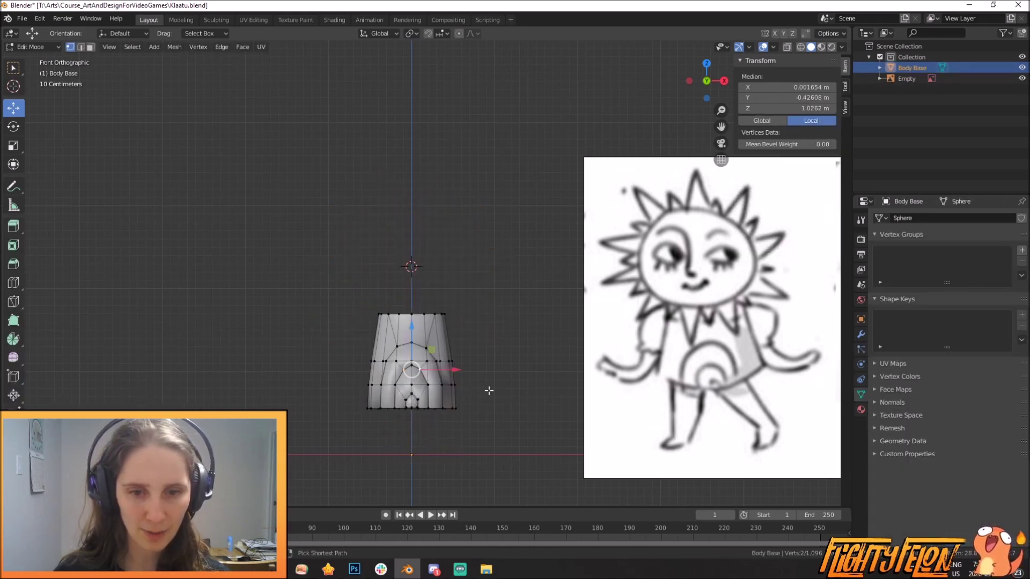
key("ctrl+z")
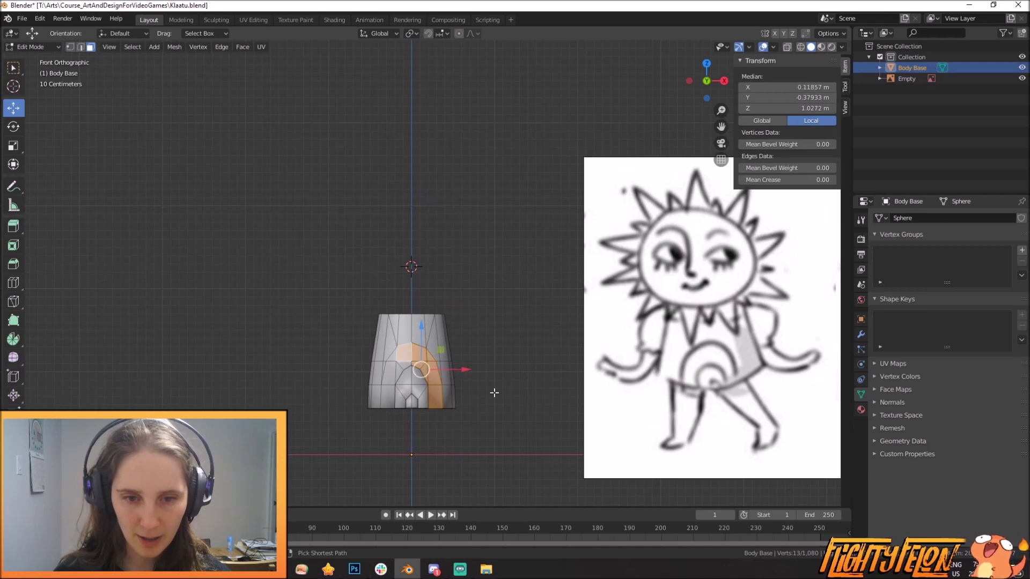
key("ctrl+z")
key("ctrl+z")
key("ctrl+z")
key("ctrl+z")
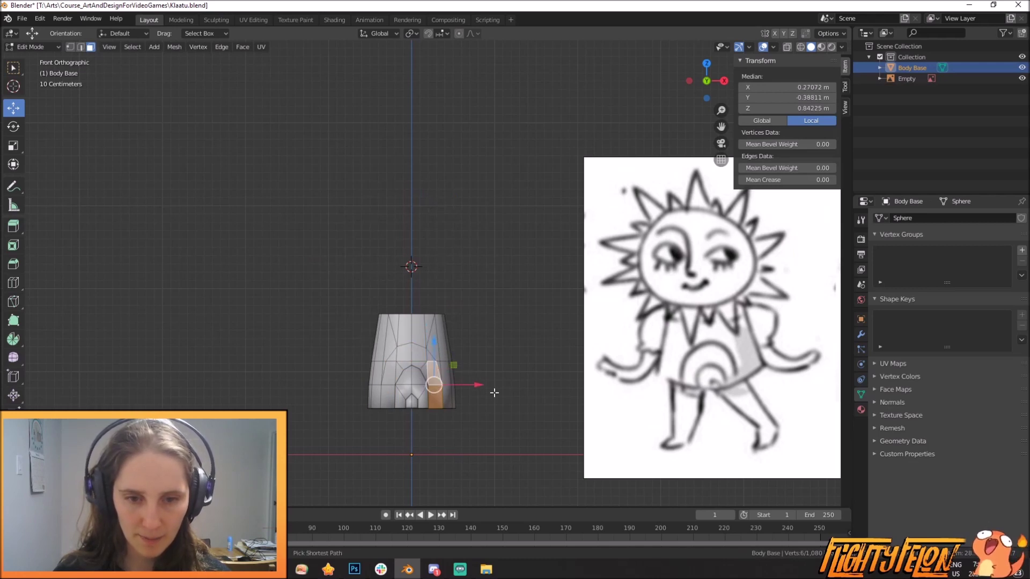
key("ctrl+z")
key("ctrl+z")
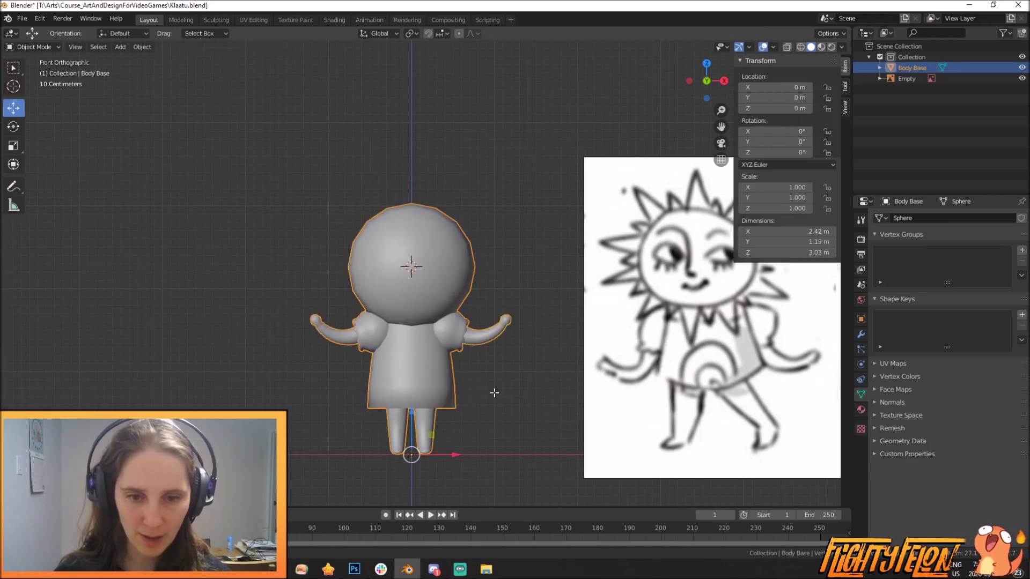
middle_click_drag(494, 392, 515, 386)
key("Tab")
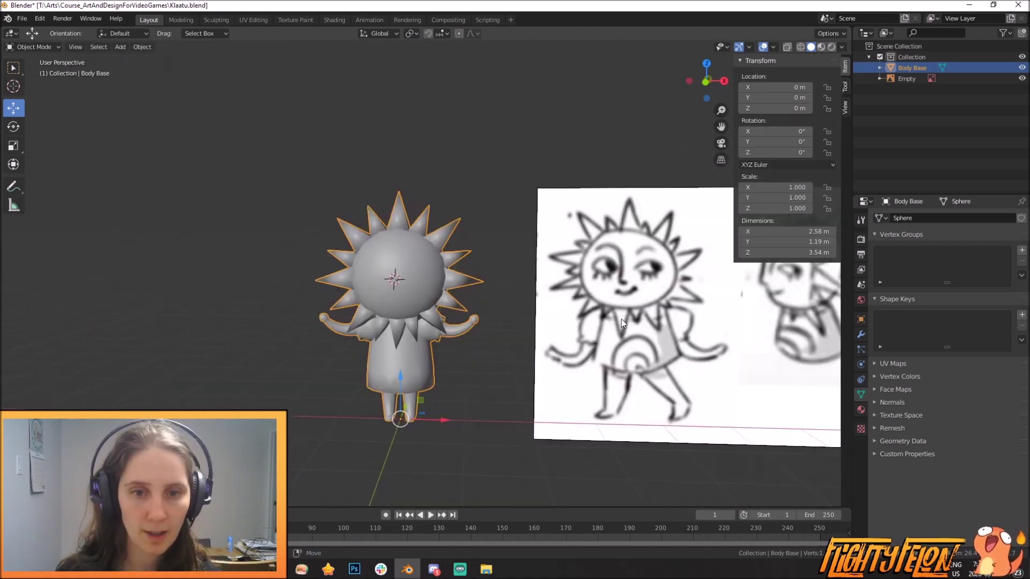
Inspect the body's mesh around the torso and collar spikes in Edit Mode, and save the file
middle_click_drag(459, 333, 424, 386)
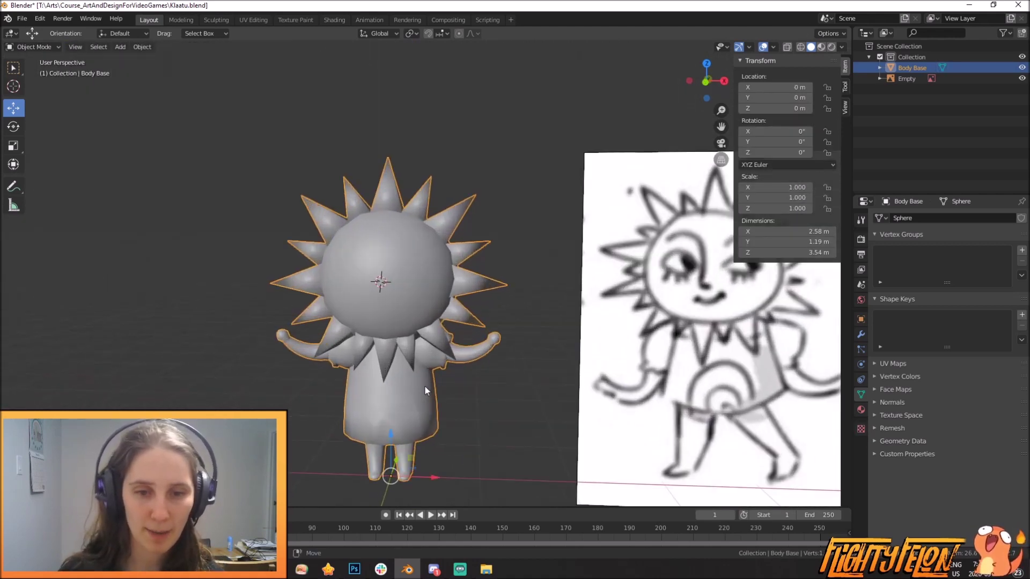
scroll(374, 296, "up", 2)
key("Tab")
middle_click_drag(374, 296, 528, 248)
scroll(471, 361, "up", 3)
scroll(504, 230, "down", 1)
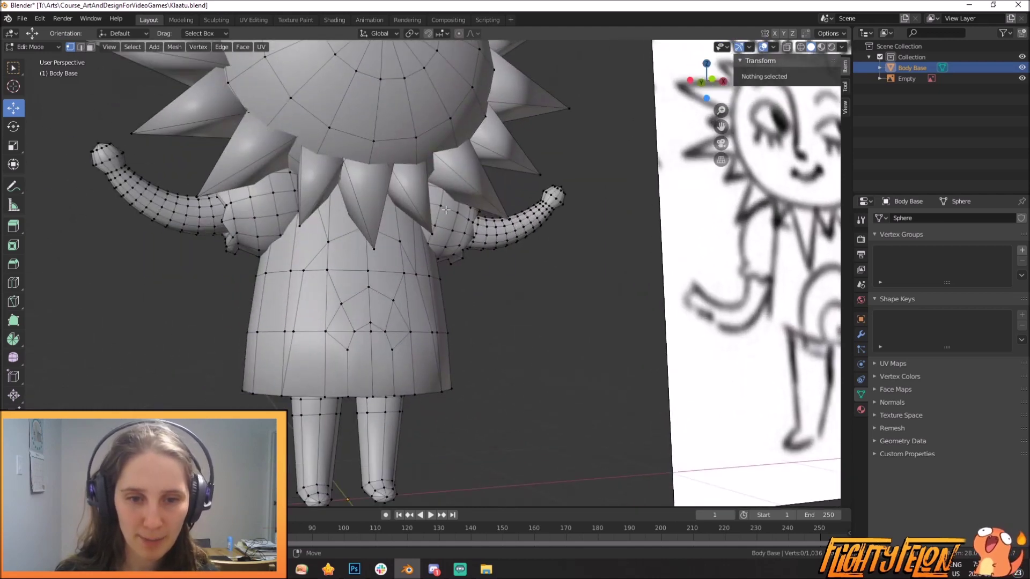
scroll(483, 188, "down", 3)
middle_click_drag(482, 187, 452, 316, "shift")
key("ctrl+s")
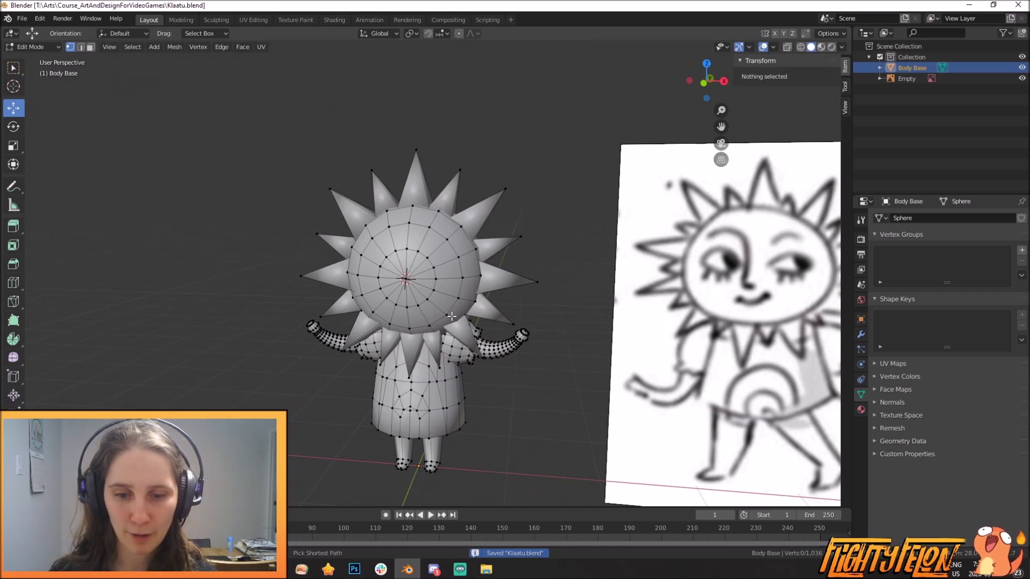
Add a Bezier curve at the 3D cursor on the front of the head and set its bevel depth to 0.04 m
middle_click_drag(452, 317, 464, 299)
scroll(462, 299, "down", 2)
key("Tab")
scroll(456, 294, "up", 4)
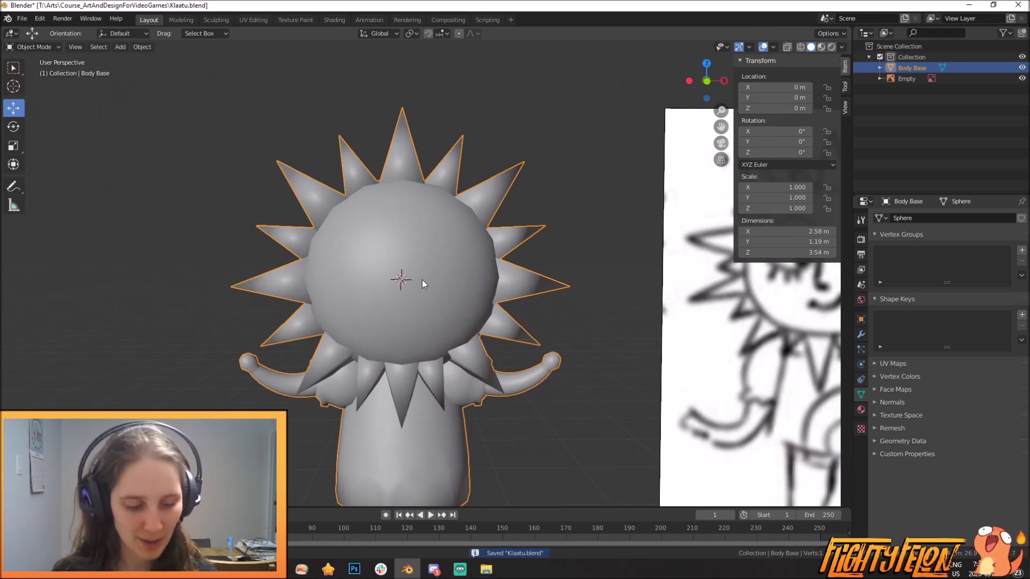
key("shift+a")
mouse_move(423, 280)
left_click(468, 283)
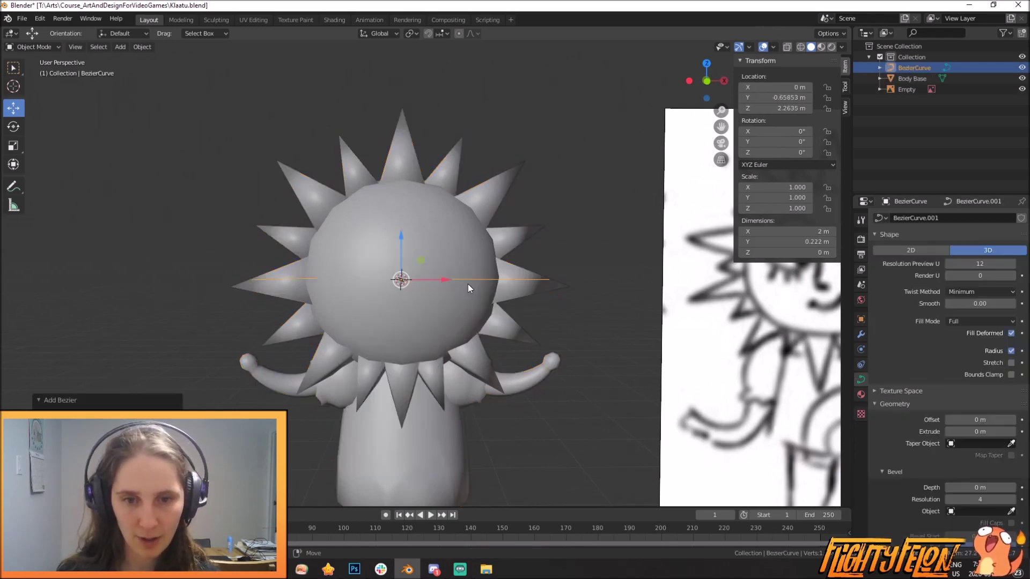
scroll(514, 288, "down", 2)
middle_click_drag(515, 289, 512, 316)
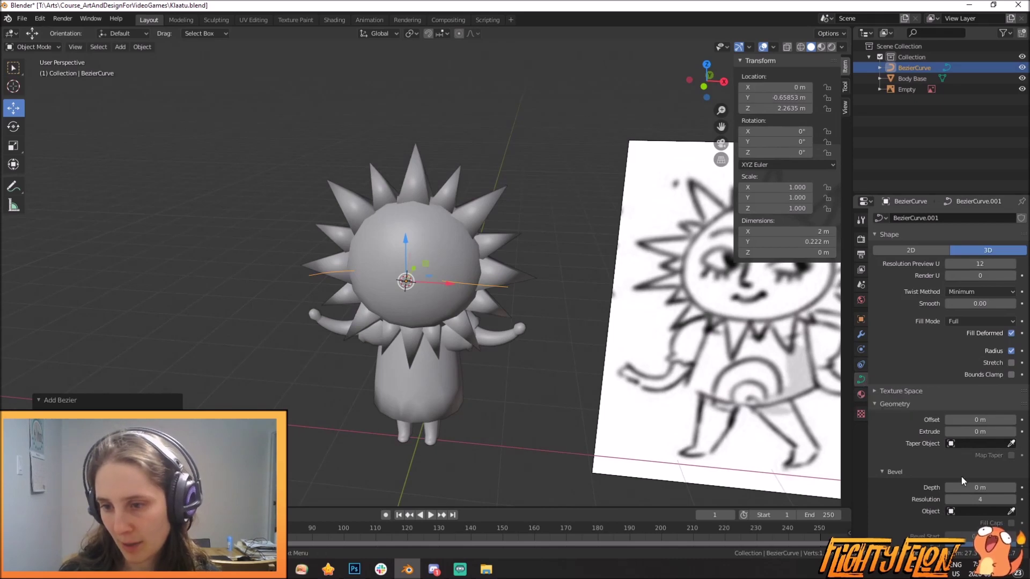
left_click_drag(979, 487, 990, 487)
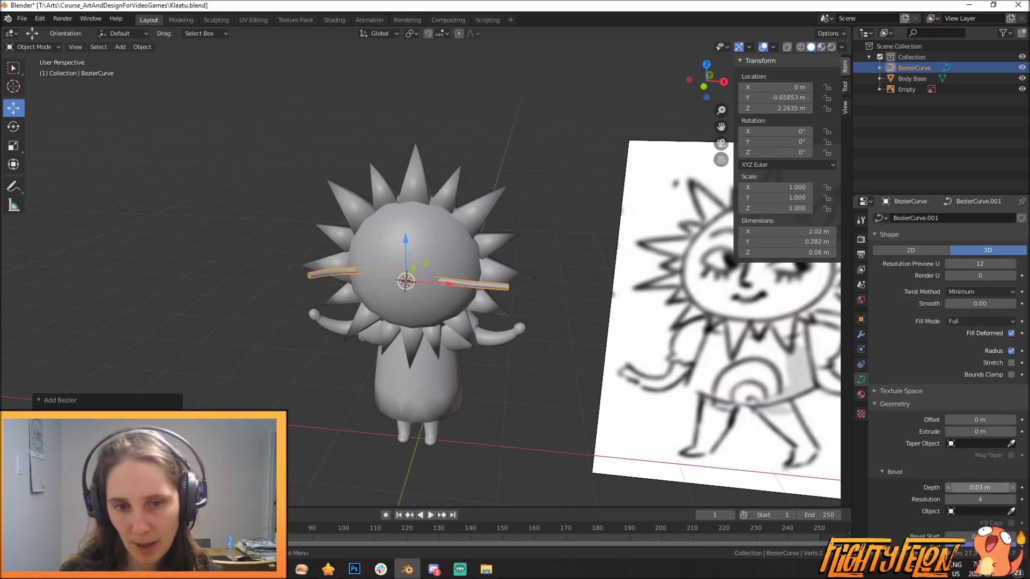
In the curve's Edit Mode, rotate it upright in front view and scale it down to a little over half its size
key("Tab")
scroll(535, 349, "up", 1)
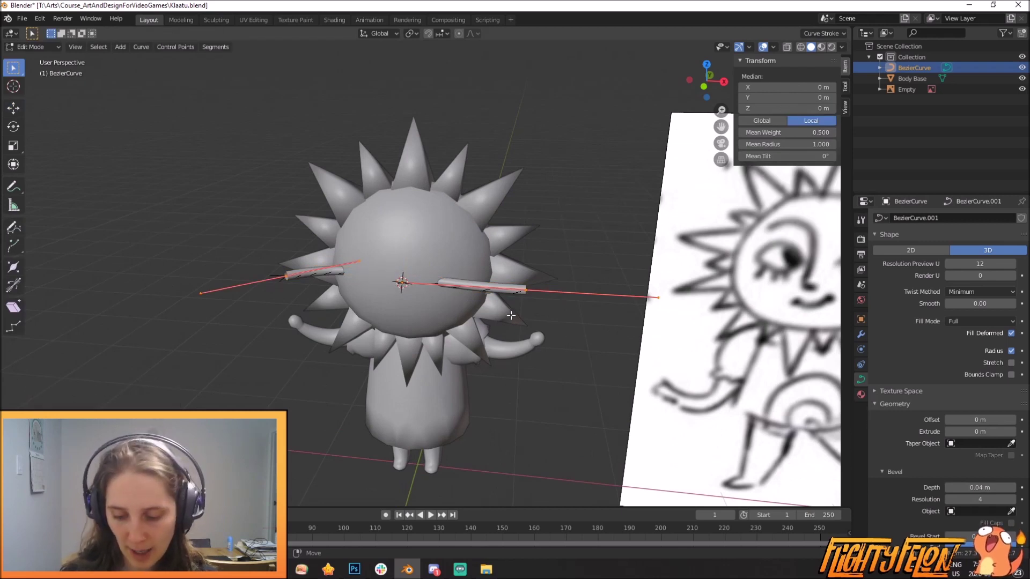
key("KP_1")
key("r")
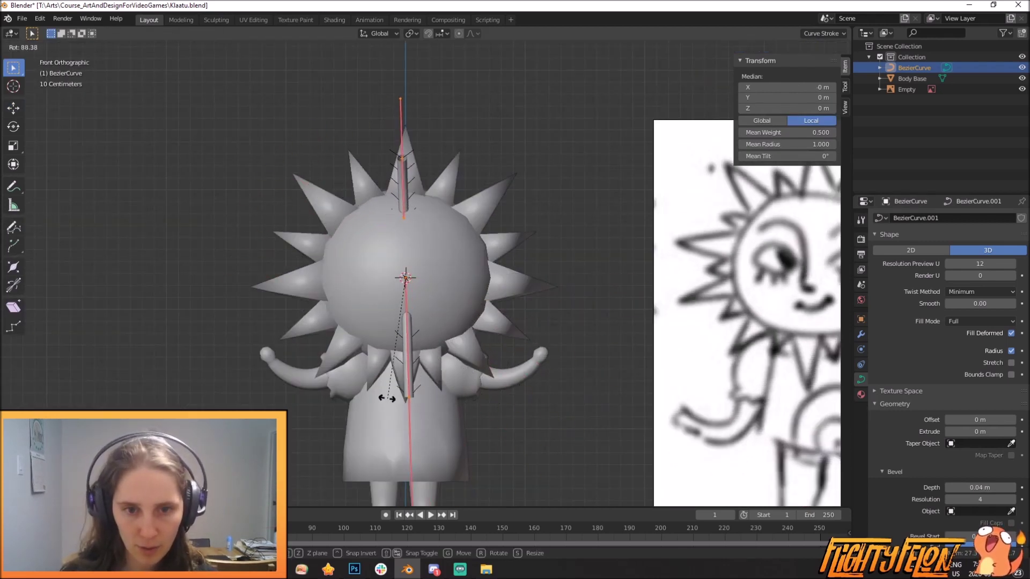
left_click(402, 469)
key("s")
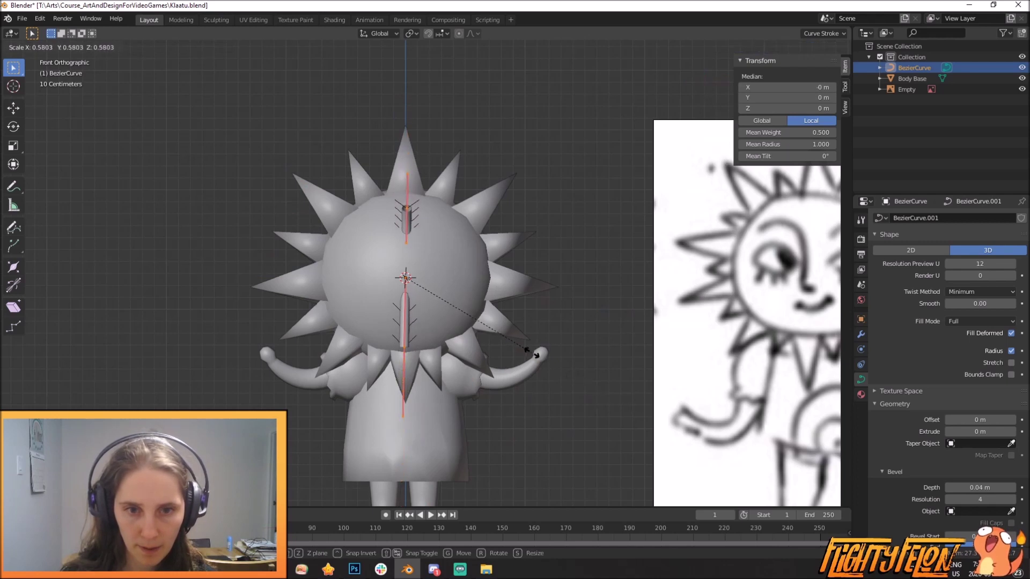
left_click(524, 352)
Rotate the curve about the global Z axis to line it up with the front of the face
middle_click_drag(524, 351, 424, 370)
key("r")
key("z")
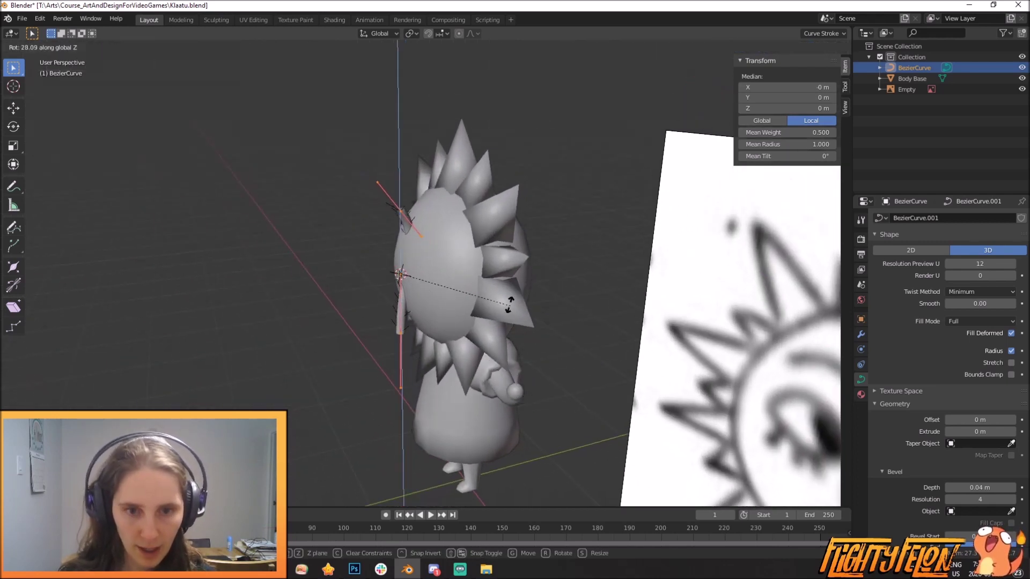
left_click(419, 214)
Scale down the handles of the curve's upper and lower control points to straighten the tube between them
left_click(402, 212)
key("s")
left_click(412, 227)
left_click(401, 332)
key("s")
left_click(429, 322)
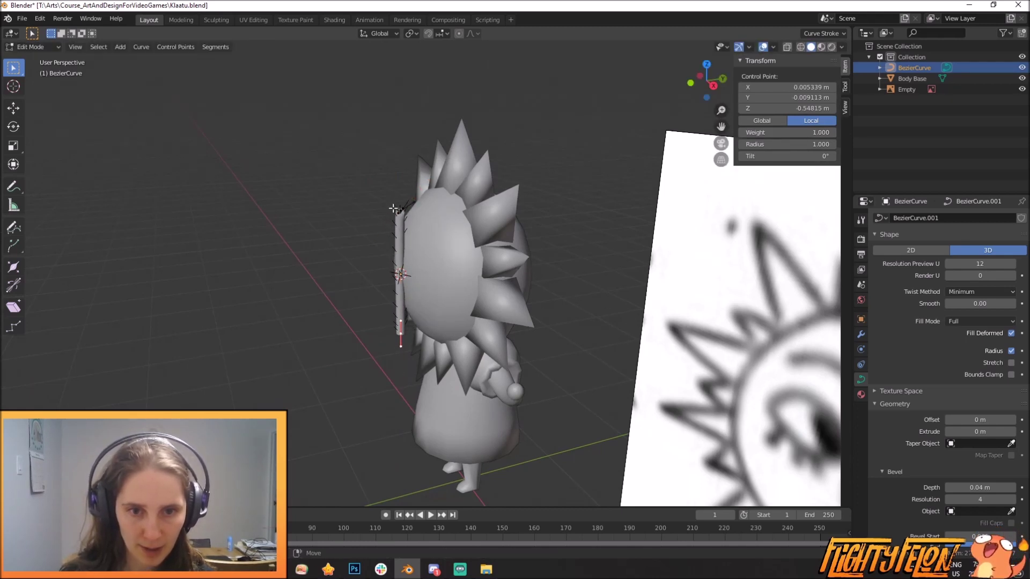
In front view, move the curve's top control point to the face's upper left, about X -0.435 m, Z 0.327 m
key("KP_1")
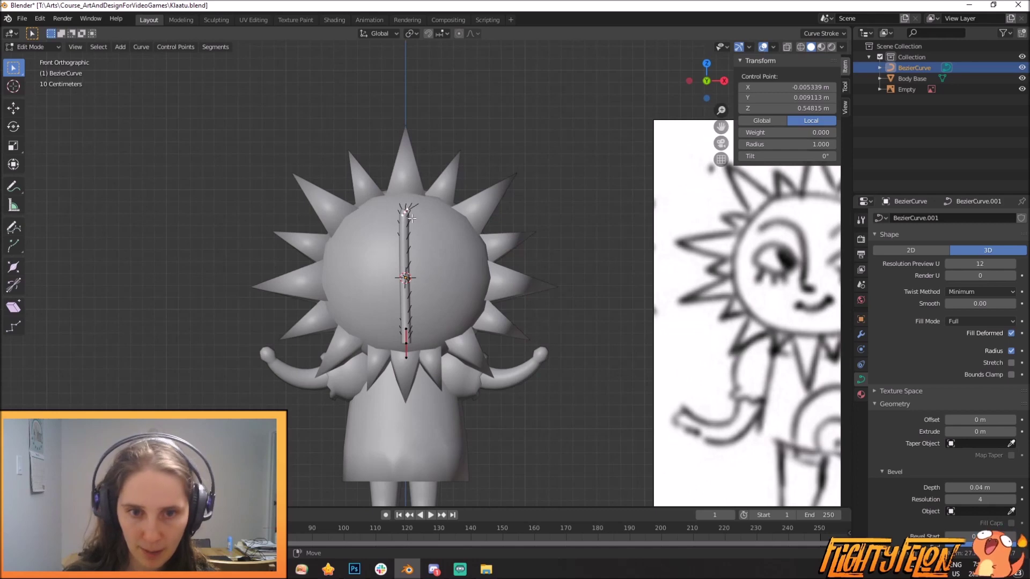
scroll(412, 219, "up", 3)
key("g")
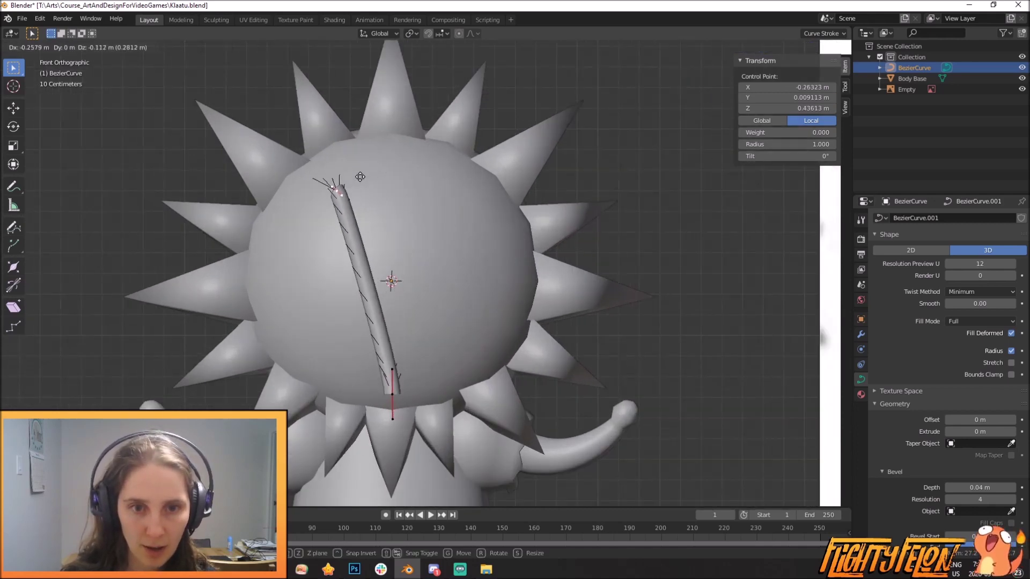
left_click(322, 202)
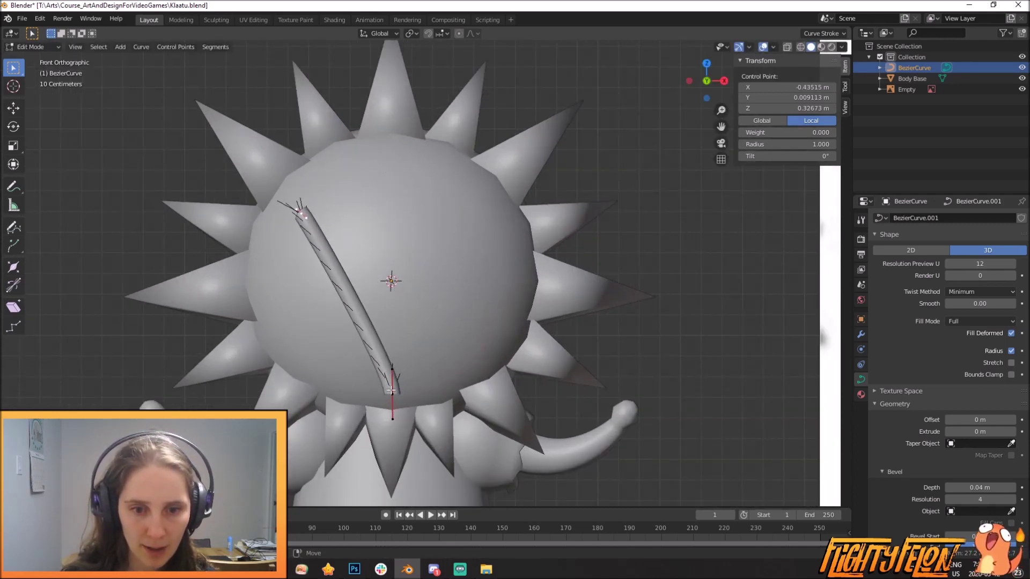
Move the curve's lower control point up about 0.48 m, enlarge the top point's handles to about twice their size, and rotate them nearly level
scroll(393, 390, "down", 4)
key("g")
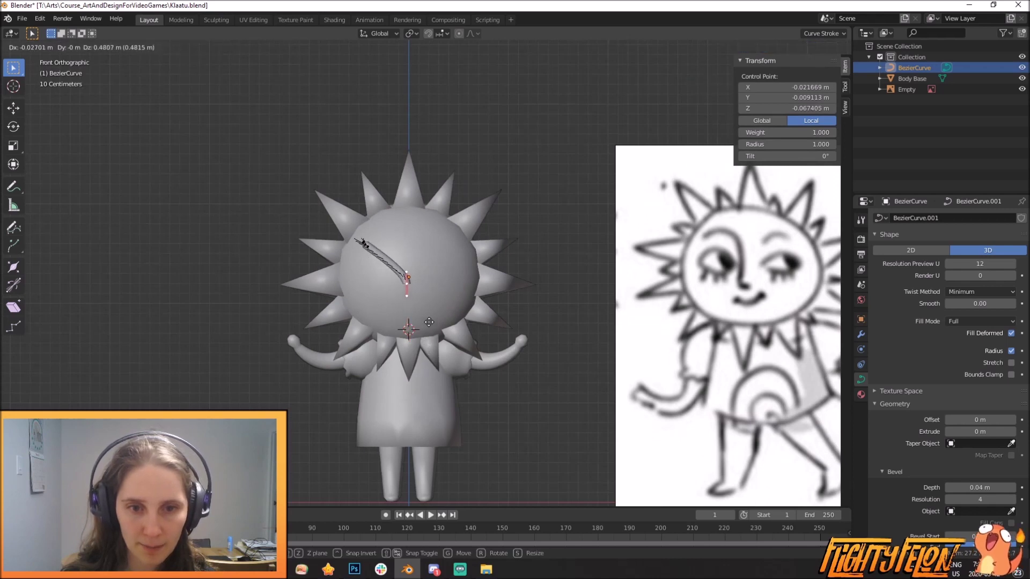
left_click(365, 248)
key("s")
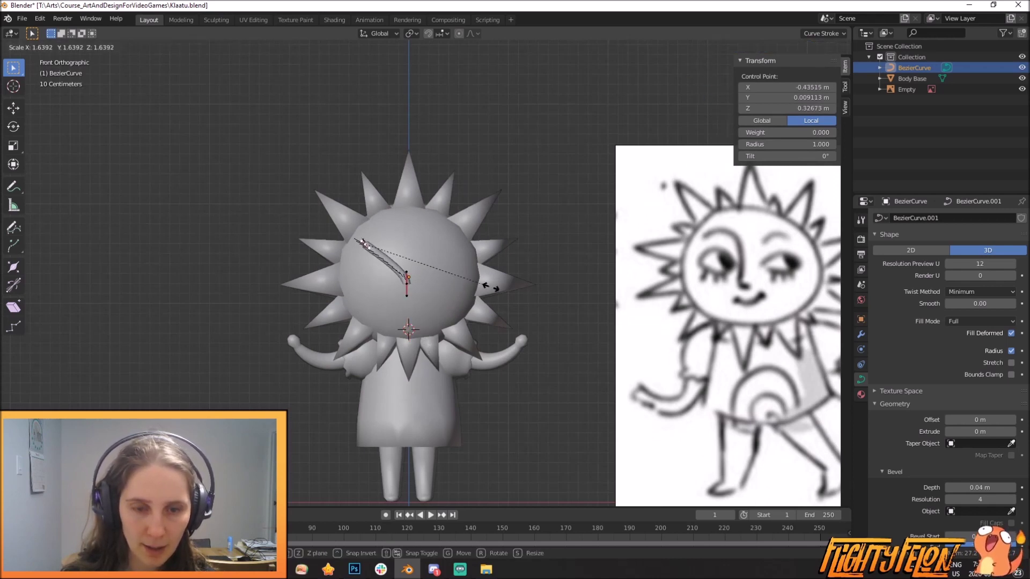
left_click(88, 328)
key("r")
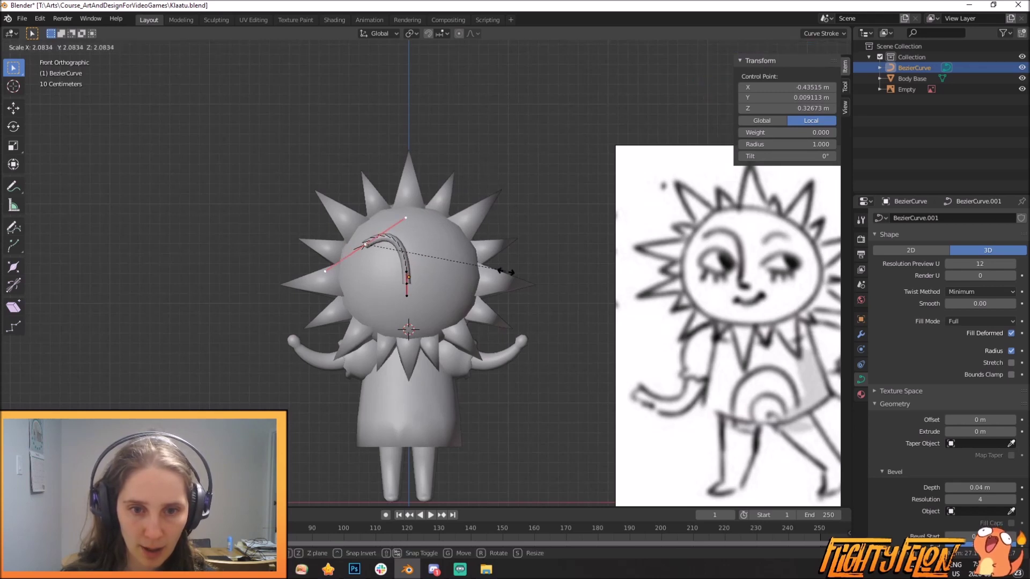
left_click(448, 318)
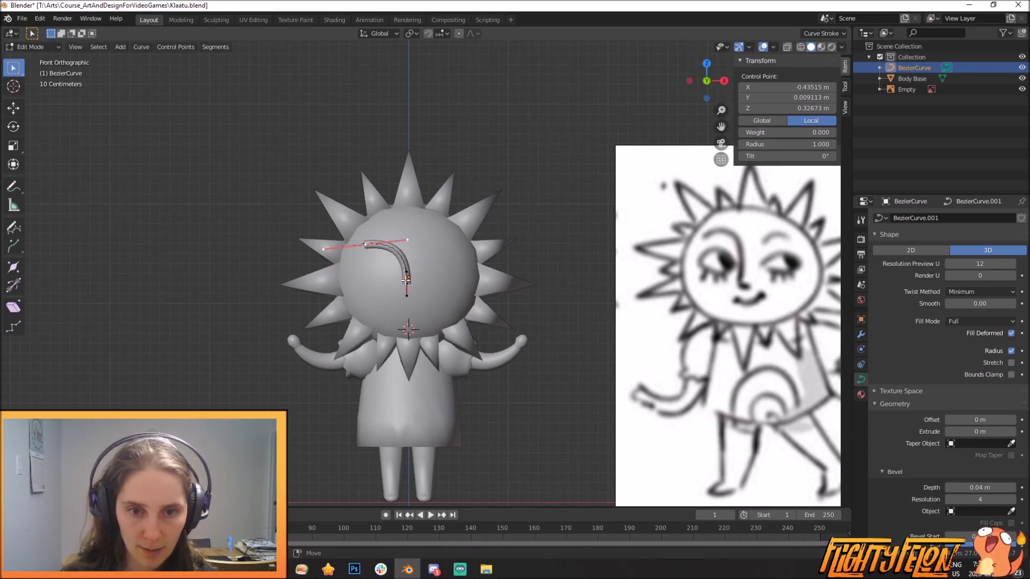
Extrude the curve's lower end and turn the new point sideways as the nose tip, about X 0.080 m, Z -0.210 m
scroll(457, 278, "up", 2)
key("r")
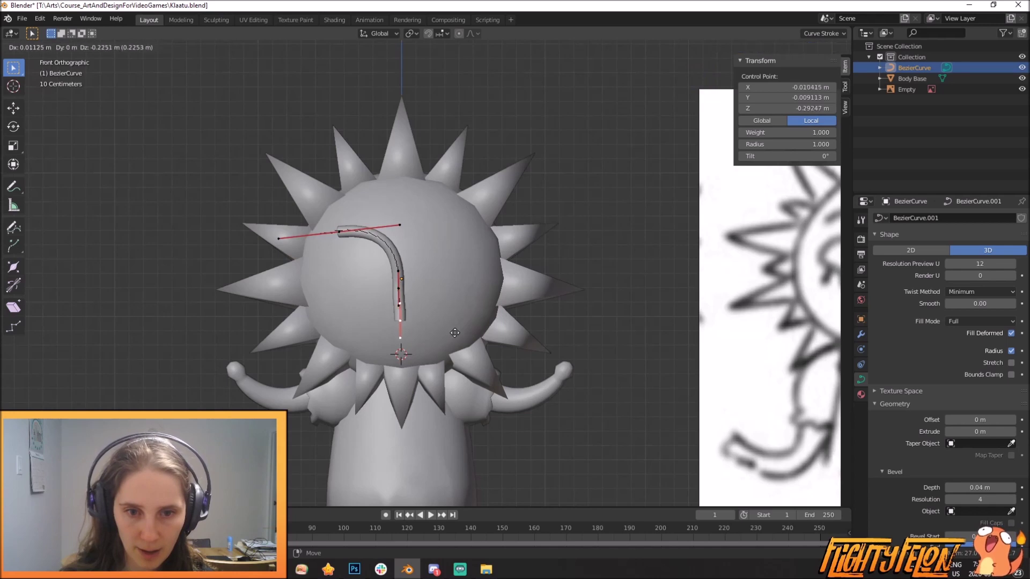
left_click(445, 215)
key("g")
left_click(468, 231)
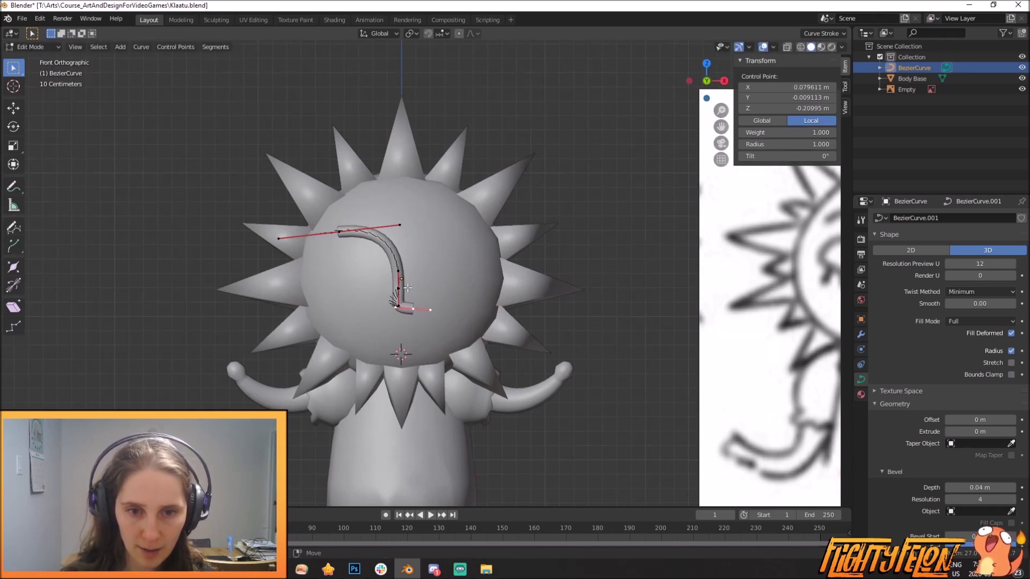
Raise the nose's middle control point slightly, move the nose tip to about Z -0.176 m, and reduce the tip's radius to about 0.633
left_click(397, 290)
key("g")
left_click(413, 307)
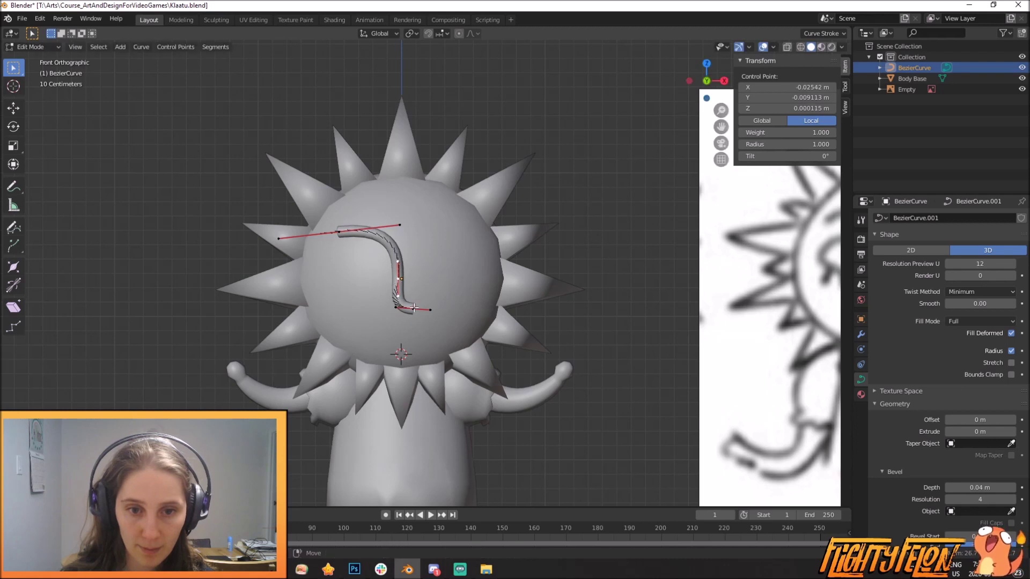
key("g")
left_click(441, 332)
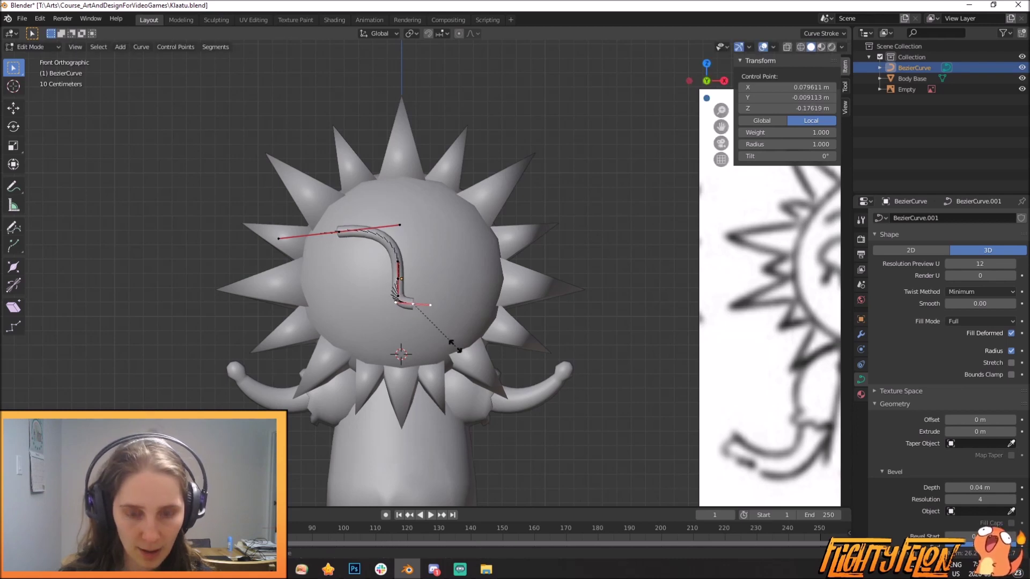
key("alt+s")
left_click(439, 332)
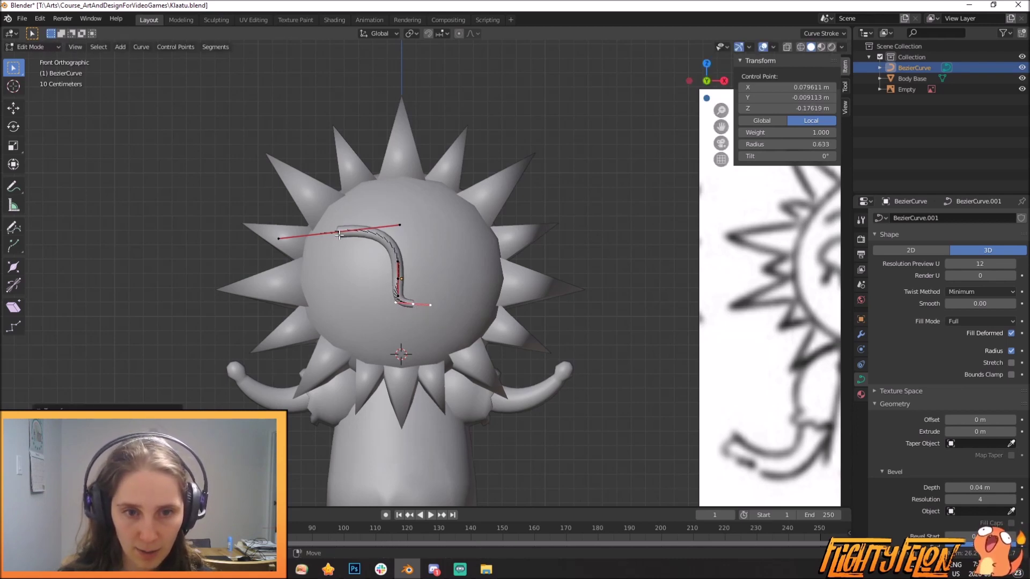
Duplicate the brow's two upper control points to the other side of the face and mirror the copy along global X
scroll(400, 266, "down", 3)
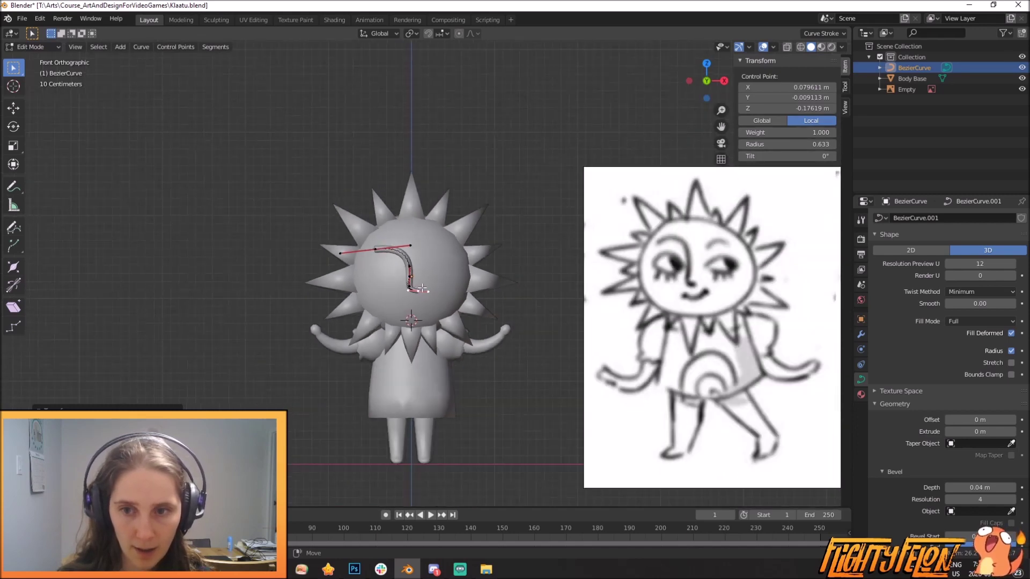
scroll(422, 289, "up", 1)
scroll(314, 213, "up", 3)
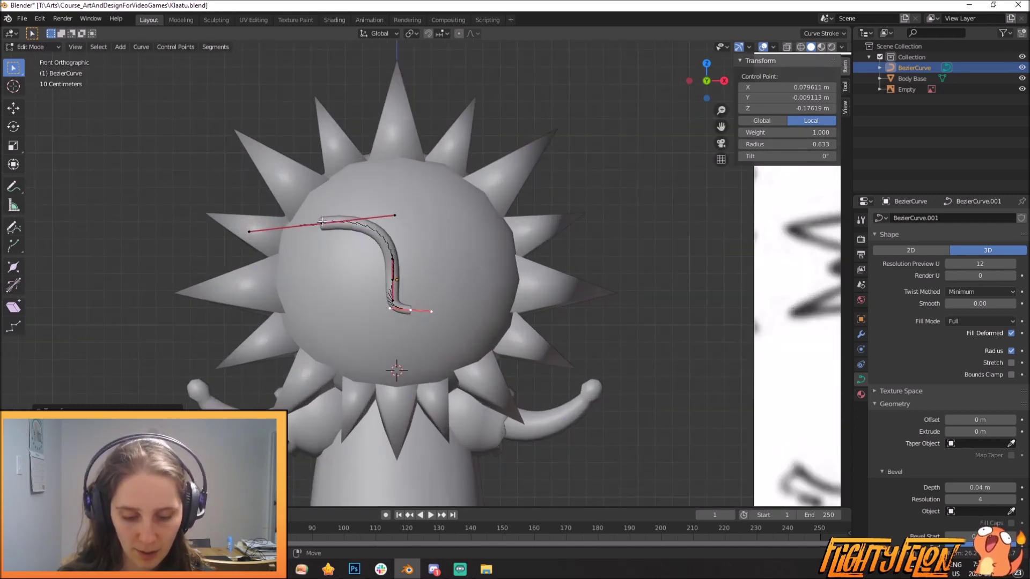
key("alt+a")
left_click(322, 222)
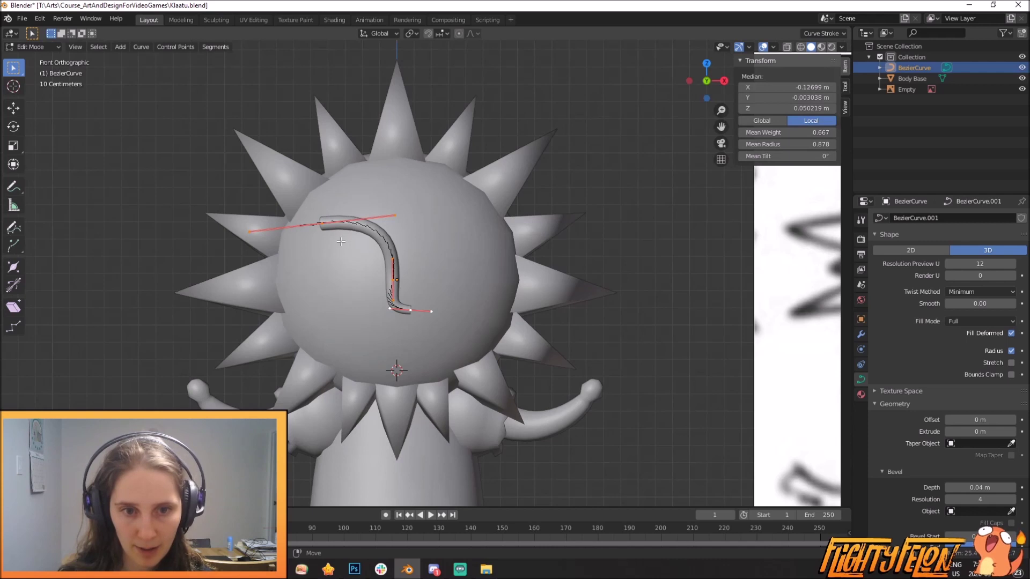
left_click(328, 227)
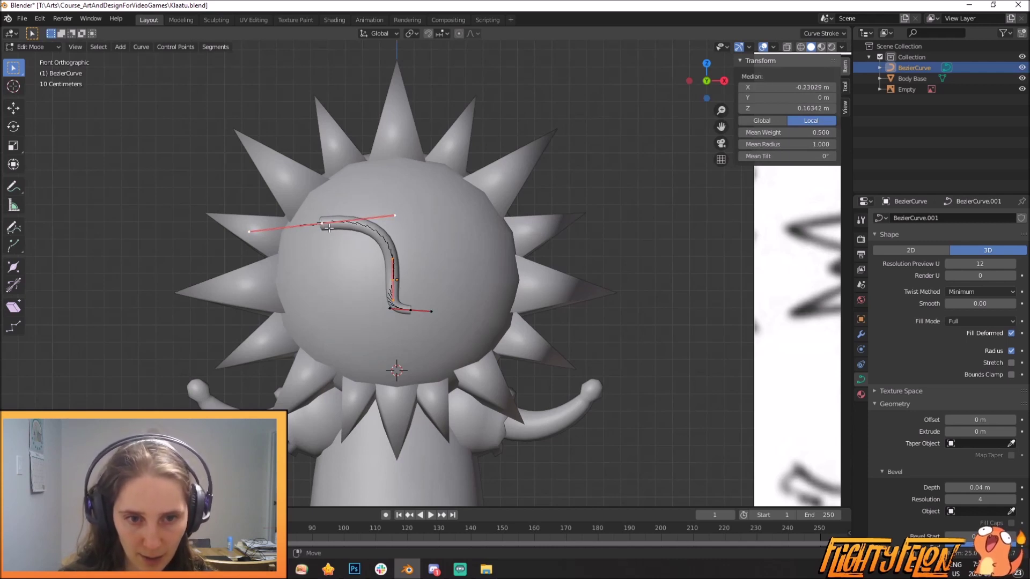
key("shift+d")
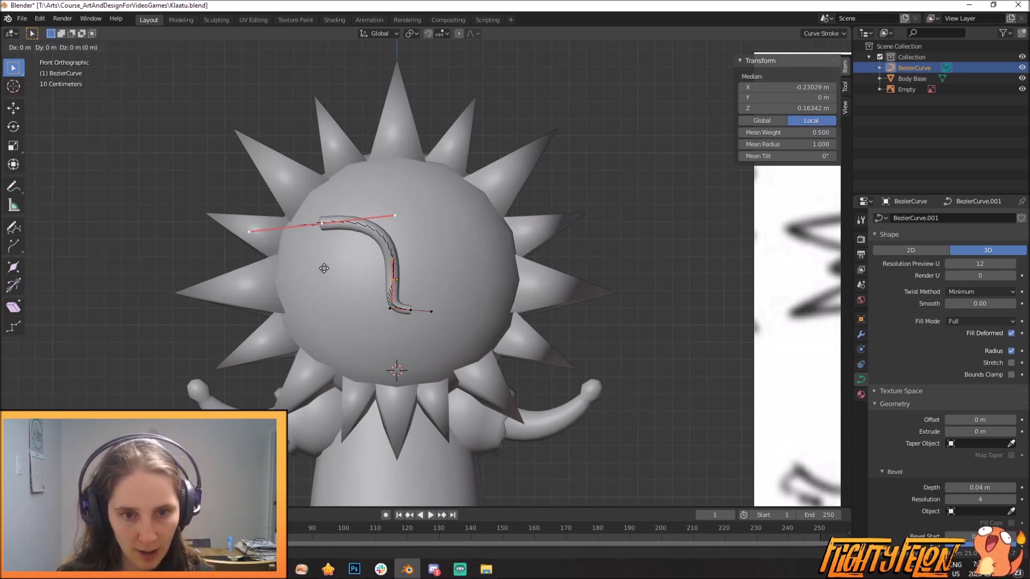
left_click(425, 264)
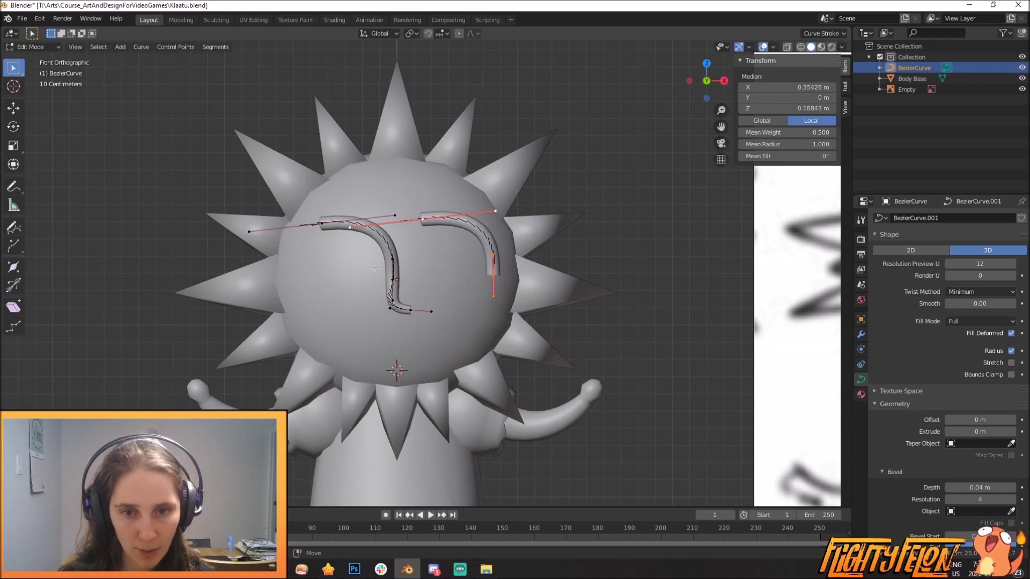
key("ctrl+m")
key("x")
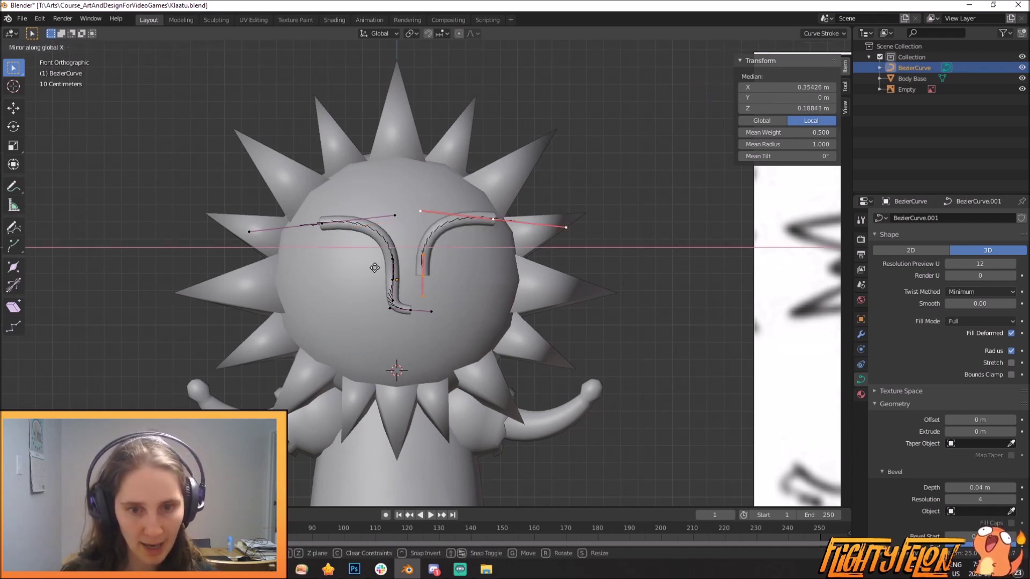
key("Return")
Scale down the mirrored brow, thin it to a mean radius of about 0.715, and rotate it into a slanted arch
scroll(575, 240, "down", 3)
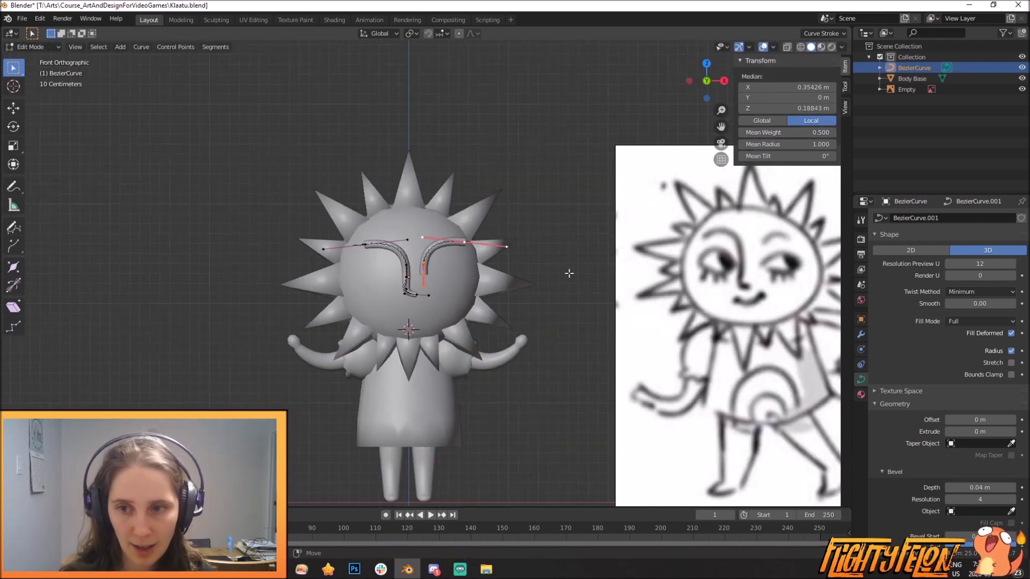
key("s")
left_click(533, 322)
key("alt+s")
left_click(512, 302)
key("r")
left_click(491, 387)
Flatten the second eyebrow along global Z to about 0.74, adjust its tilt, and move it up to match the reference brow
key("s")
key("z")
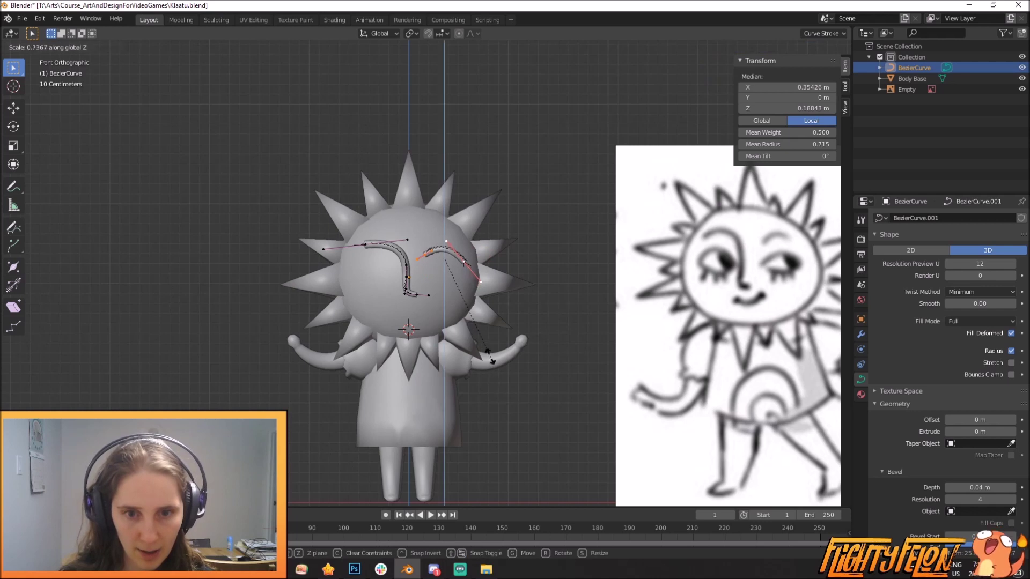
key("r")
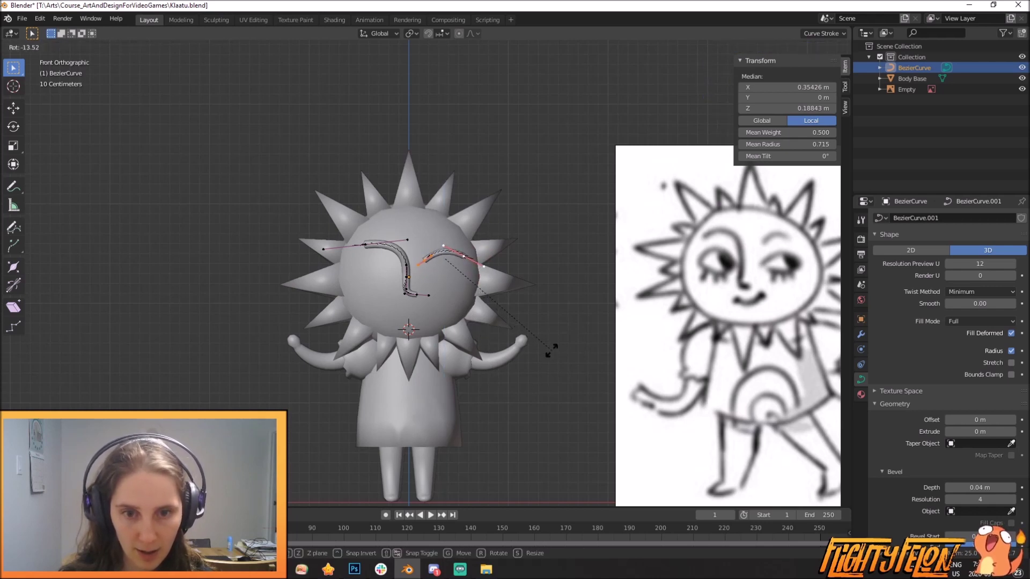
key("g")
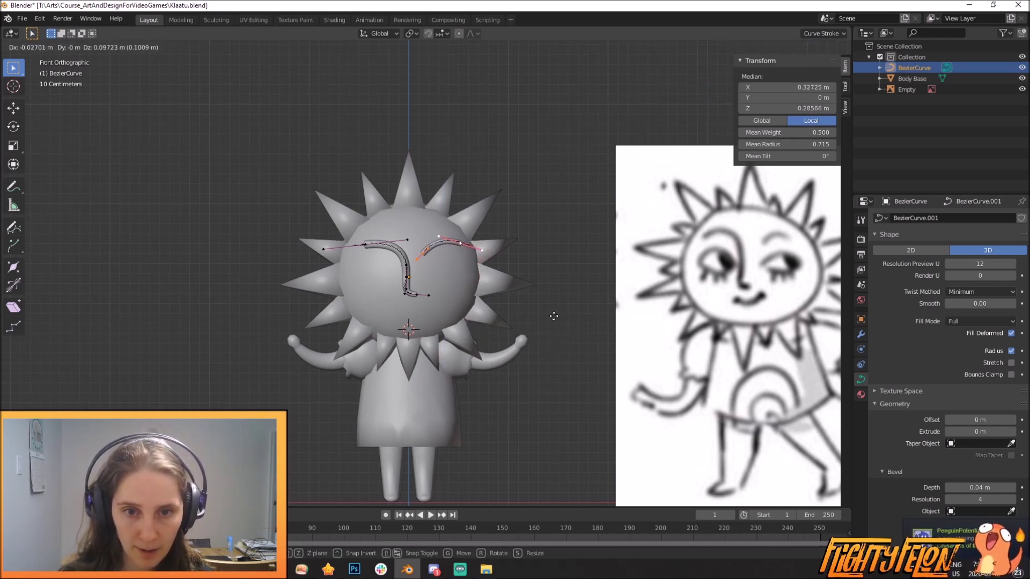
left_click(549, 319)
Taper the outer end of the brow and nose line by reducing its control point radius to about 0.59
left_click(371, 242)
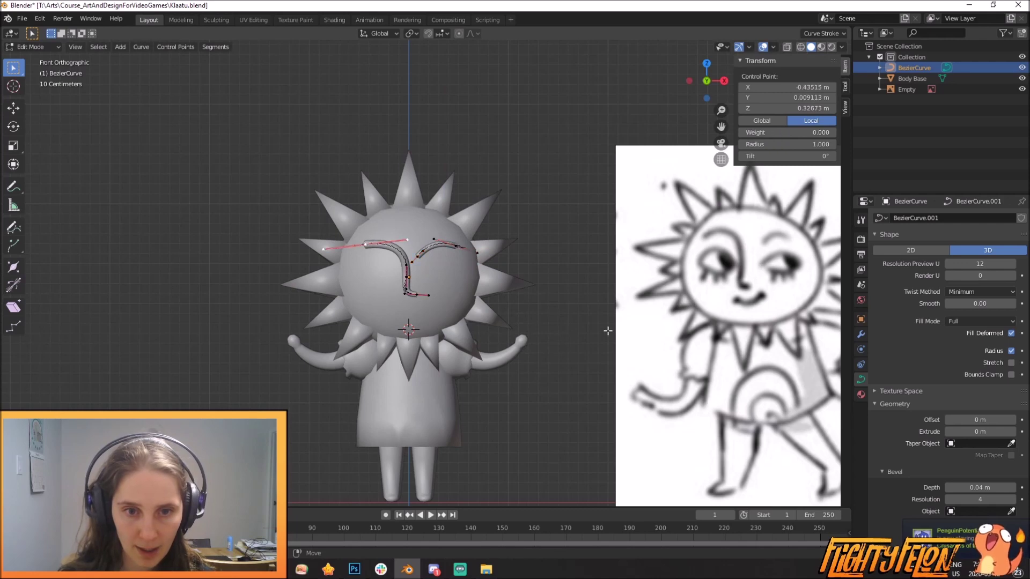
key("alt+s")
left_click(517, 279)
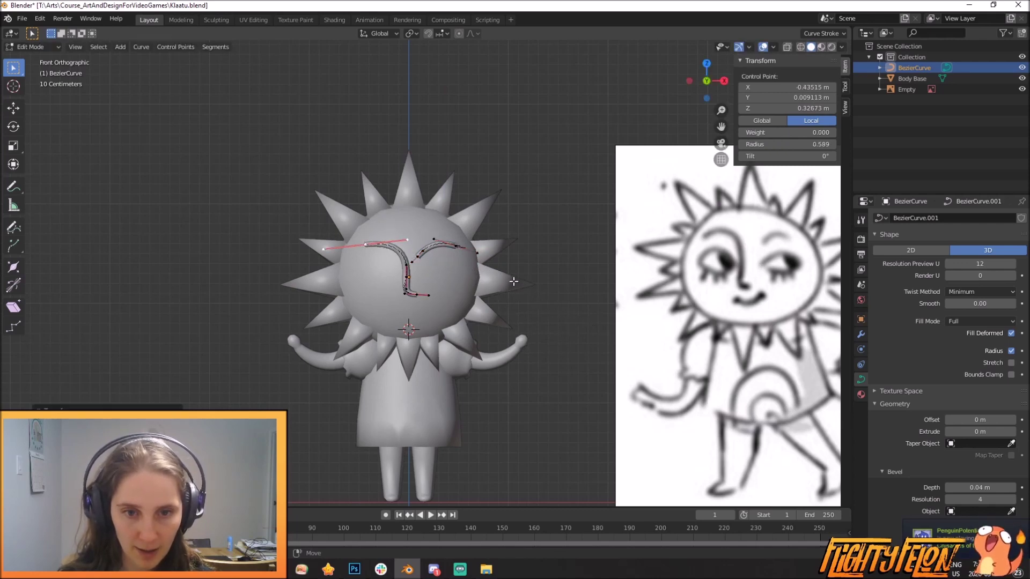
Move all of the curve's control points along Y against the face, to a median Y of about 0.059 m
key("Tab")
middle_click_drag(530, 306, 468, 328)
scroll(467, 328, "up", 2)
key("Tab")
middle_click_drag(407, 303, 372, 335)
key("a")
key("g")
key("y")
left_click(549, 350)
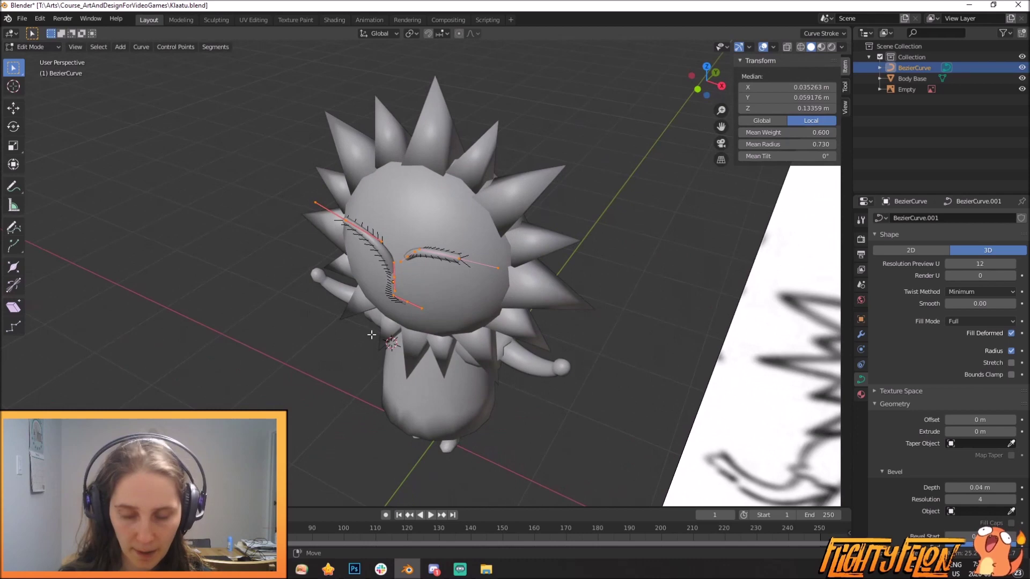
In right side view, rotate all the control points about 10° to follow the slope of the face
key("KP_3")
key("r")
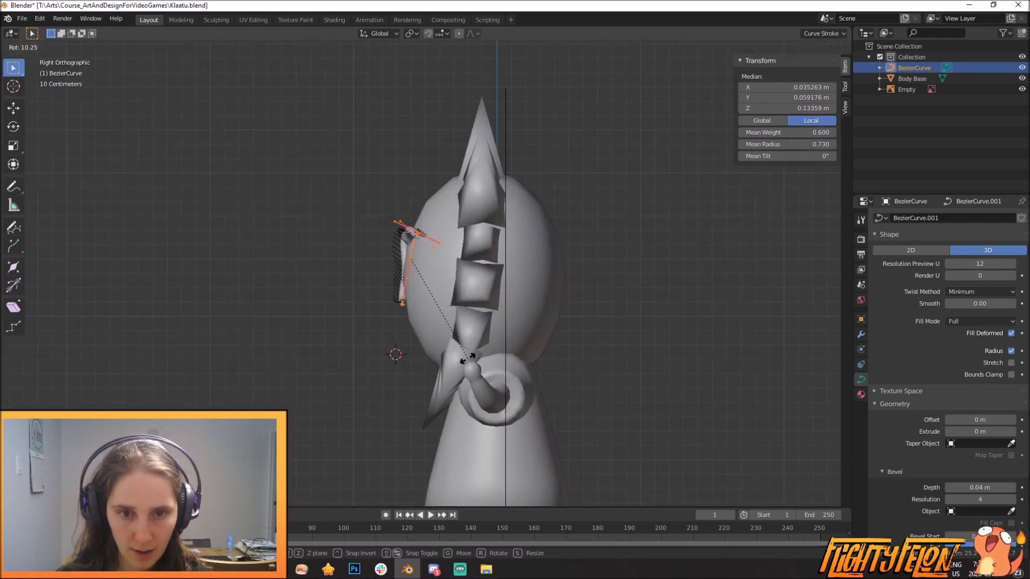
left_click(404, 326)
Select the nose tip control point and move it in side view until it sits against the face
left_click(401, 302)
middle_click_drag(284, 312, 360, 326)
left_click(384, 324)
key("KP_3")
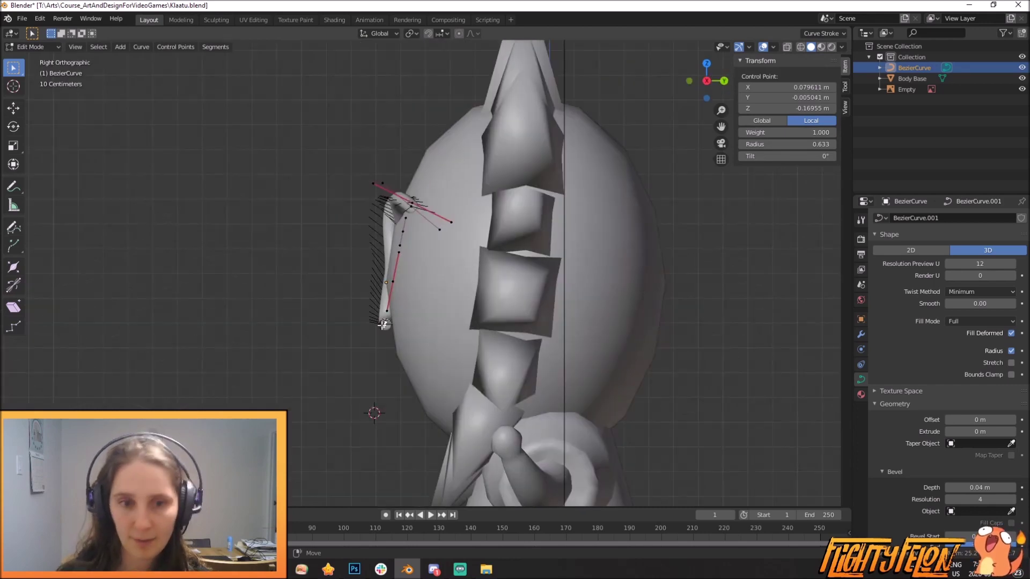
key("g")
left_click(449, 371)
In side view, move the nose's middle control point forward to about Y 0.009 m and rotate its handles about -12.5°
middle_click_drag(361, 333, 485, 343)
key("KP_3")
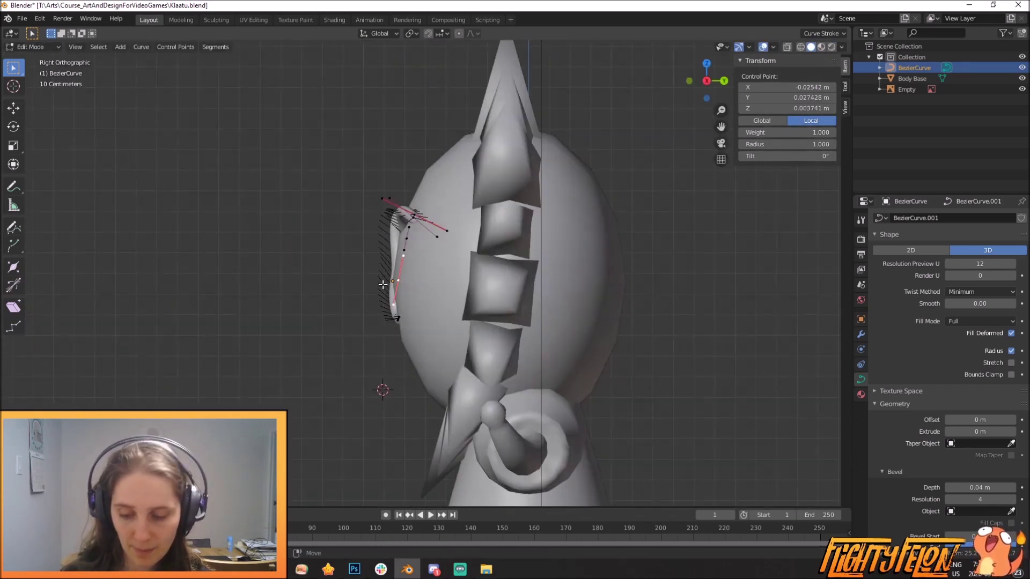
key("g")
left_click(491, 286)
key("r")
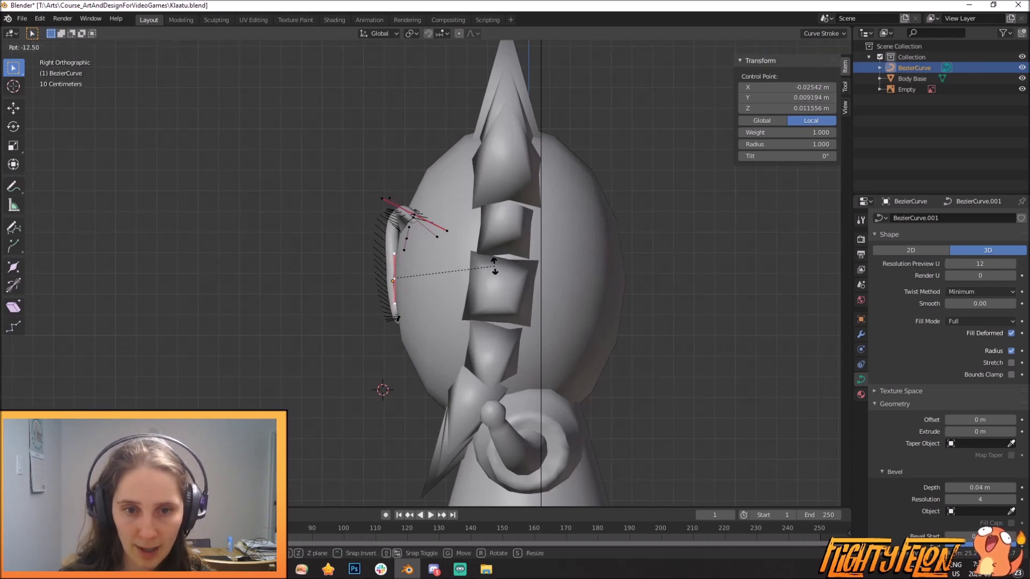
left_click(493, 275)
Move the outer end of the brow and nose line onto the head's surface, about Y 0.147 m
middle_click_drag(365, 257, 484, 281)
left_click(299, 218)
middle_click_drag(299, 218, 519, 337)
key("g")
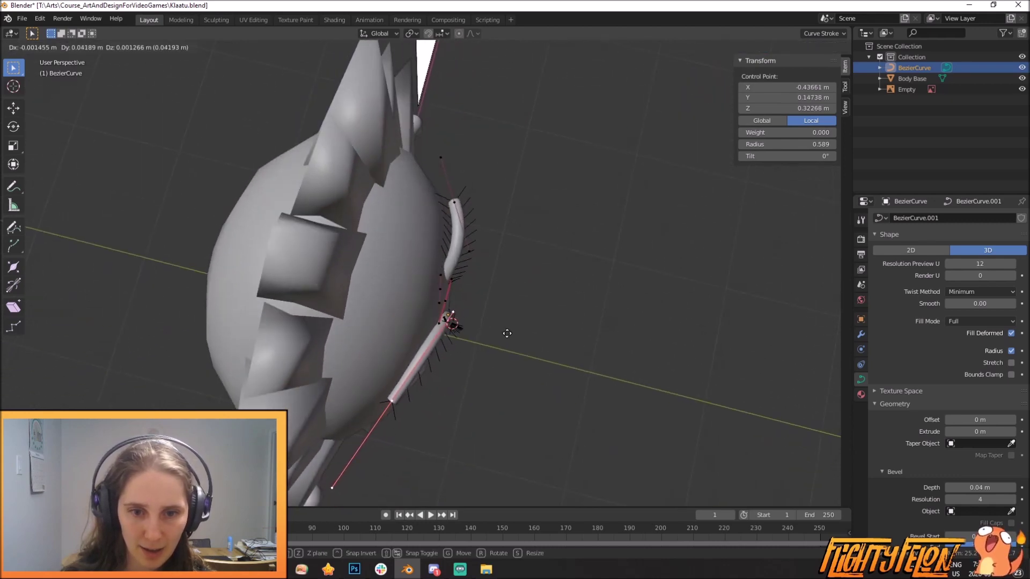
left_click(503, 334)
Select only the separate eyebrow's linked points and rotate them, first from the side and then freely, to follow the head's curvature
middle_click_drag(503, 333, 386, 255)
scroll(429, 236, "up", 2)
key("a")
key("a")
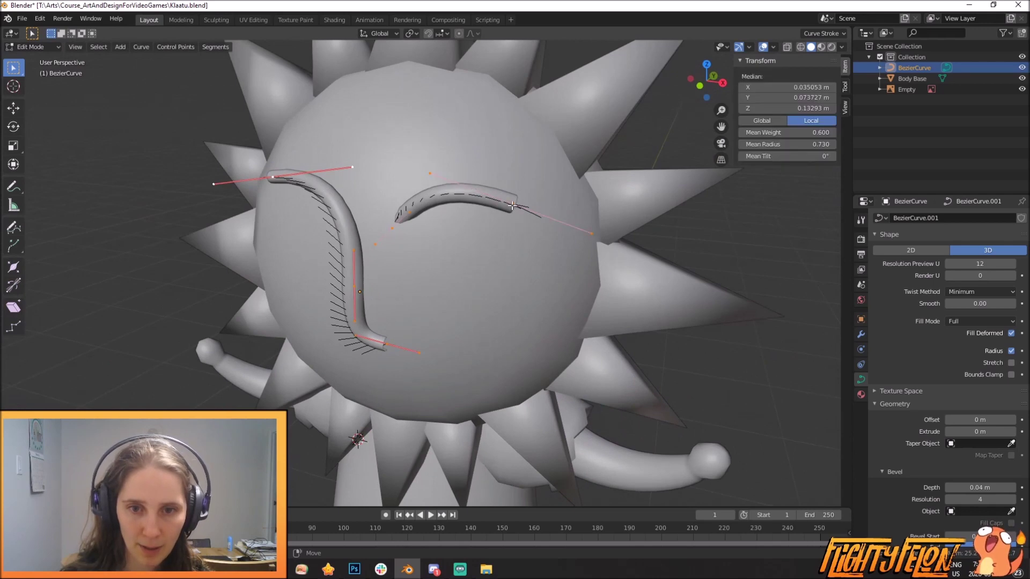
key("alt+a")
key("l")
middle_click_drag(419, 221, 333, 211)
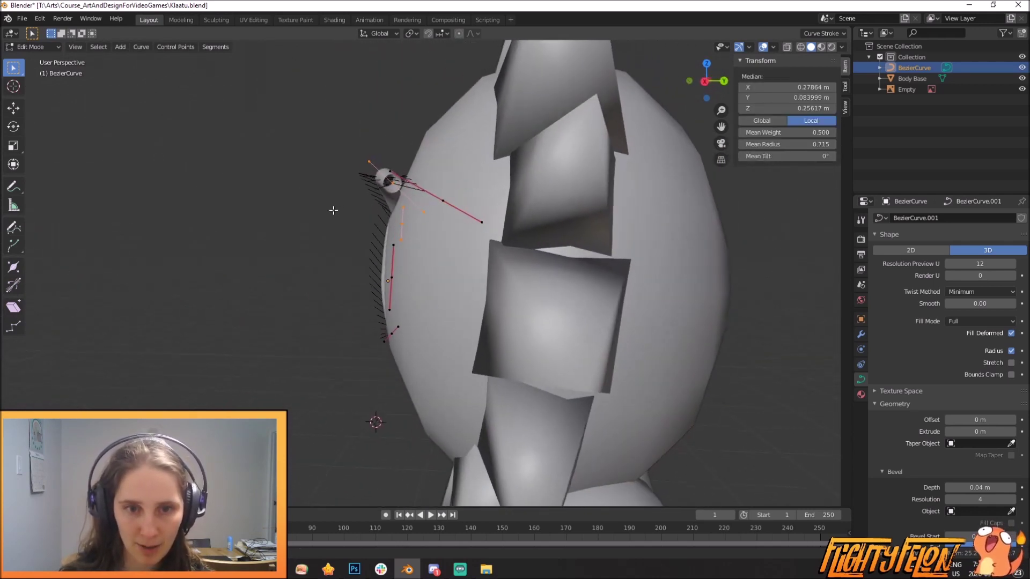
key("r")
left_click(438, 290)
middle_click_drag(439, 290, 508, 302)
key("r")
key("r")
left_click(513, 305)
Select the separate eyebrow's inner control point and rotate its handles freely so that end follows the face
left_click(392, 226)
key("r")
key("r")
left_click(412, 275)
middle_click_drag(412, 276, 505, 265)
left_click(556, 288)
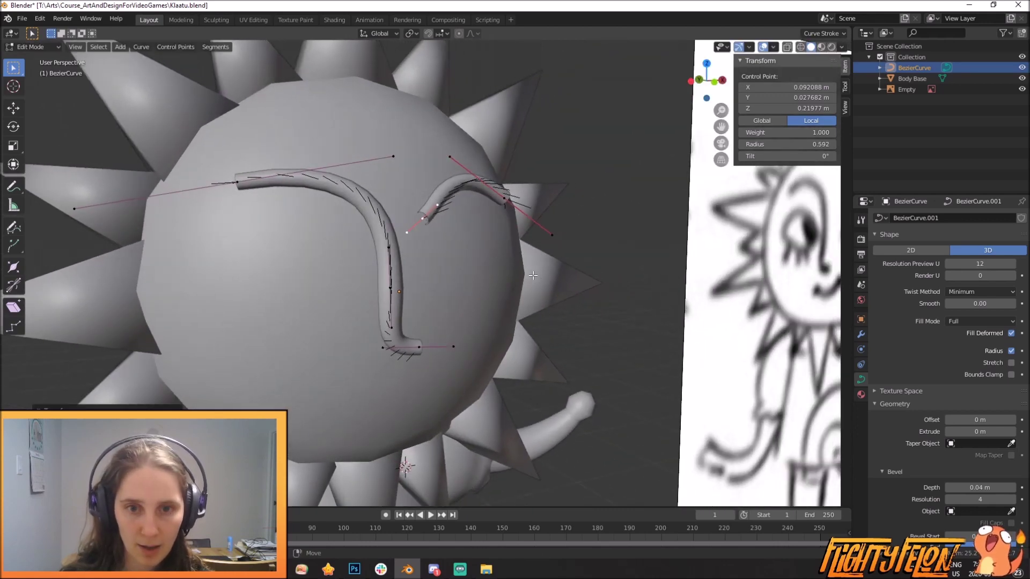
scroll(545, 290, "down", 7)
middle_click_drag(544, 289, 515, 288)
Return to Object Mode, convert the brow and nose curve to a mesh, and save the file
key("Tab")
scroll(510, 288, "up", 3)
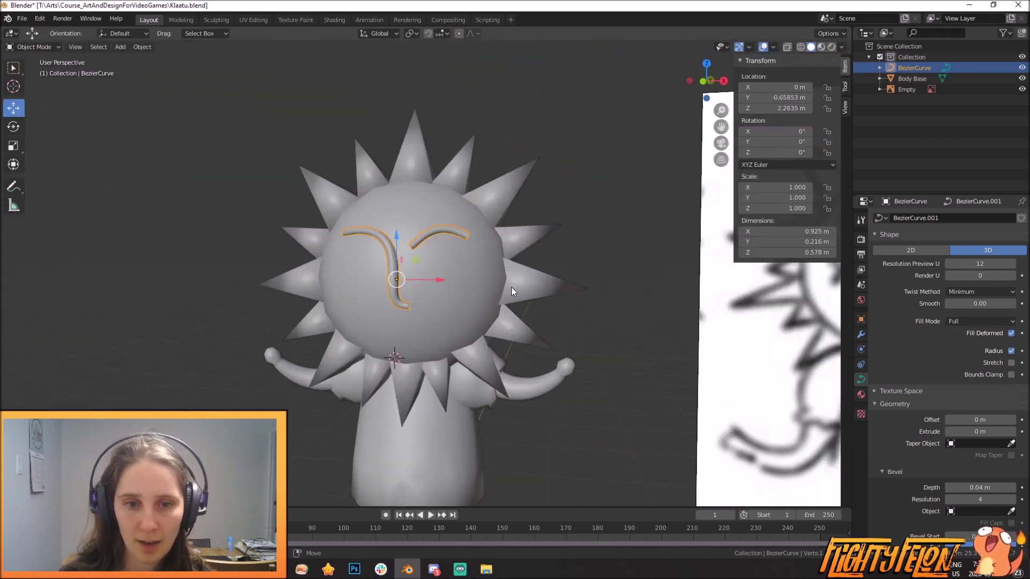
left_click(143, 48)
mouse_move(185, 333)
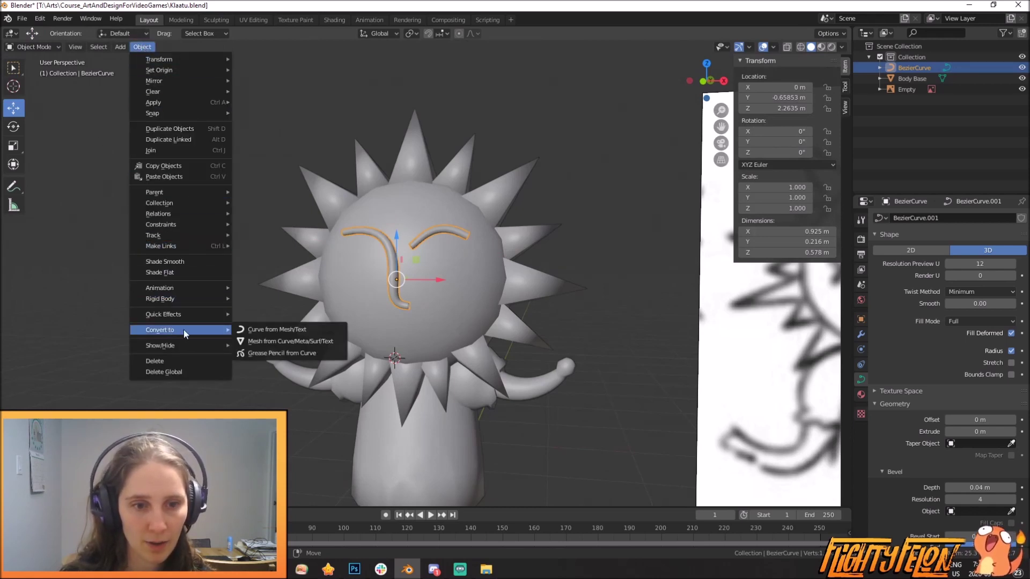
left_click(285, 342)
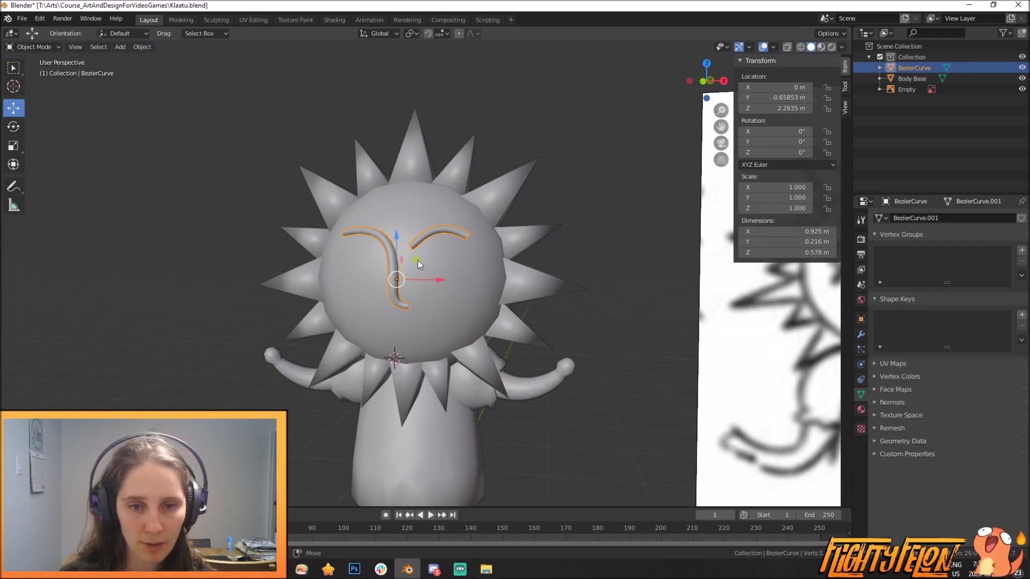
key("ctrl+s")
scroll(446, 263, "up", 5)
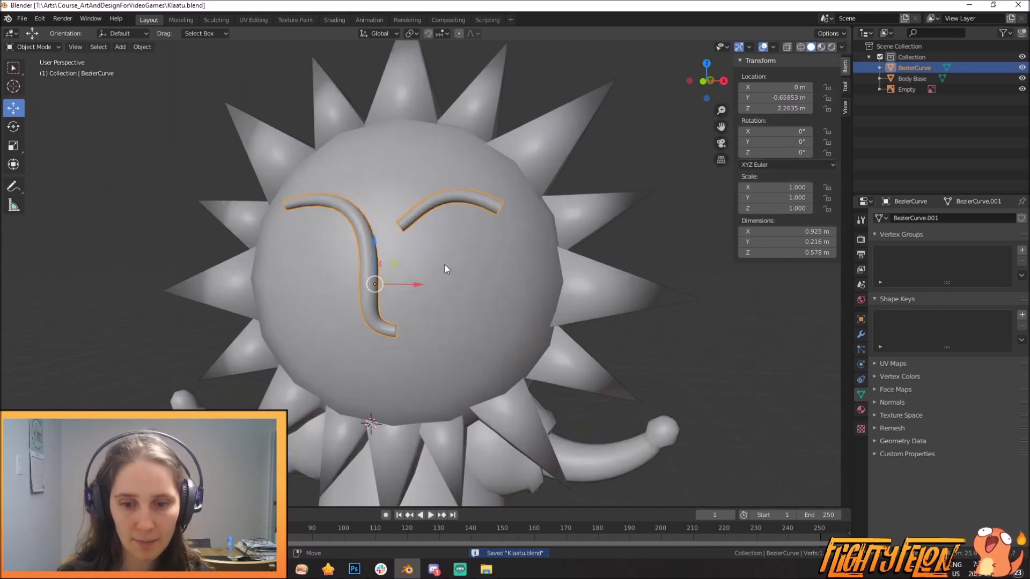
In Edit Mode with edge selection, select the open edge loop at the brow and nose line's outer end and close it with Grid Fill
key("Tab")
middle_click_drag(401, 217, 193, 143)
left_click(80, 46)
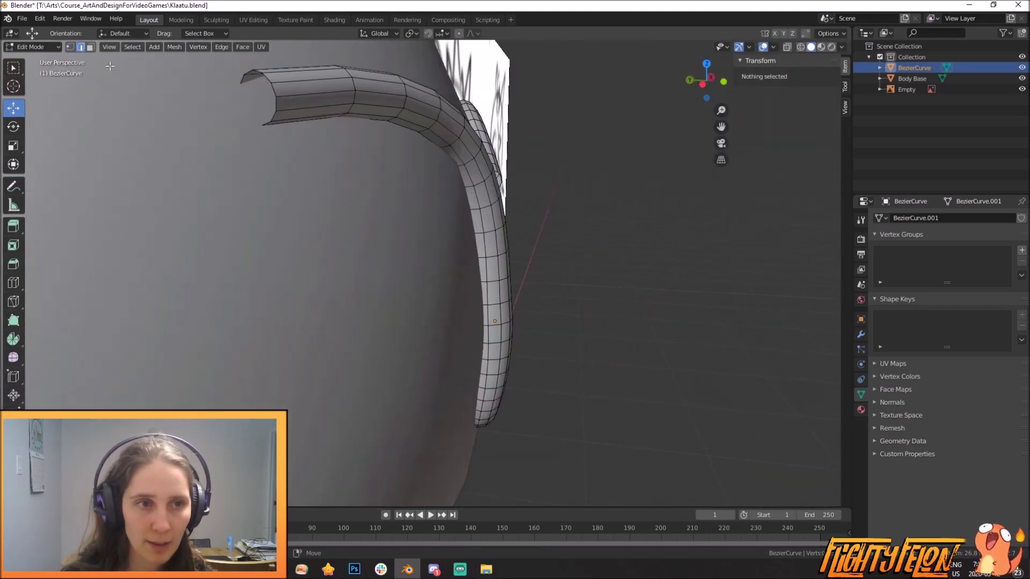
left_click(275, 90, "alt")
key("F3")
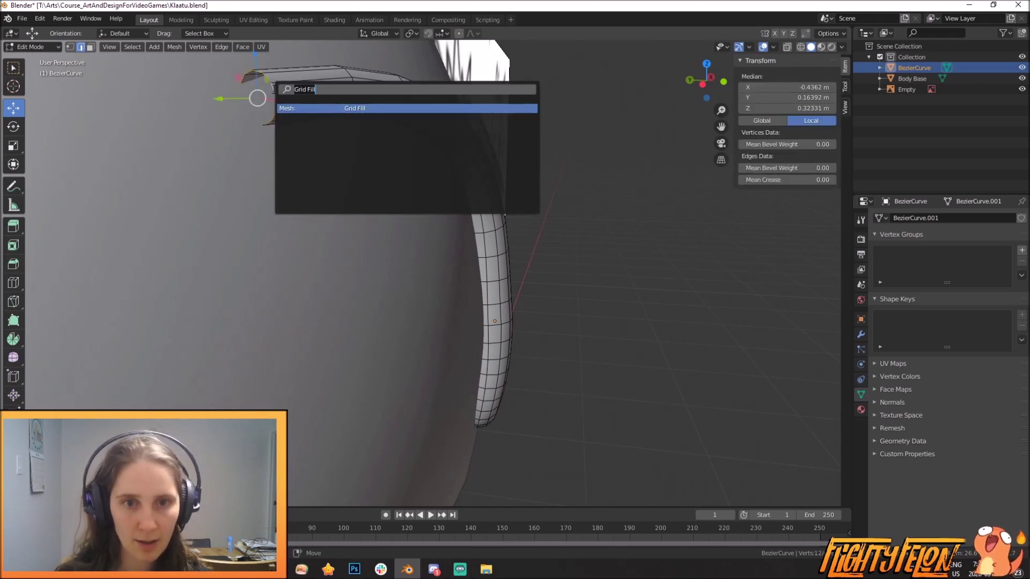
left_click(329, 108)
Select the open edge loop at the nose tip and close it with Grid Fill
scroll(517, 251, "down", 3)
middle_click_drag(517, 250, 363, 331)
scroll(364, 330, "up", 3)
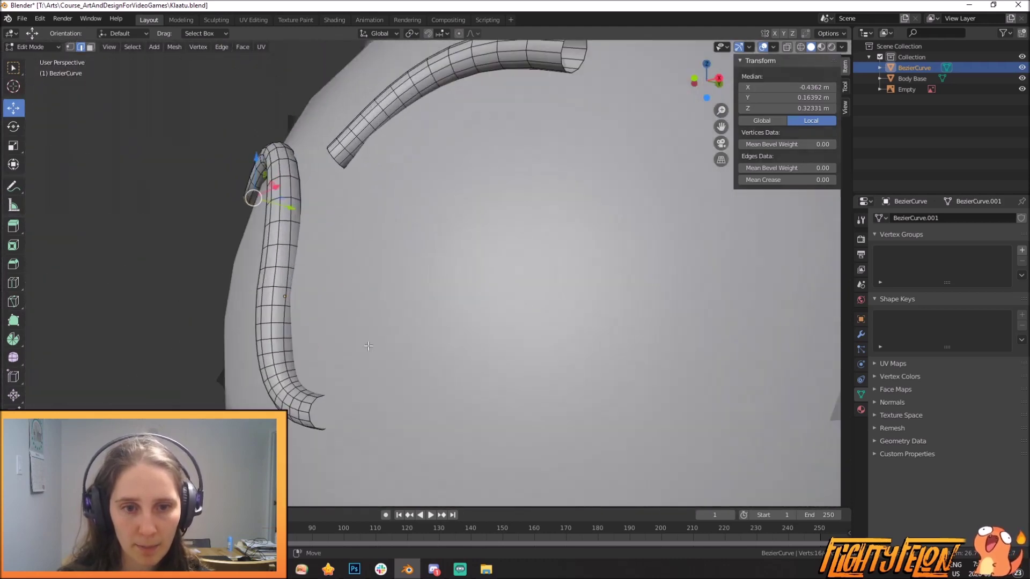
left_click(309, 408, "alt")
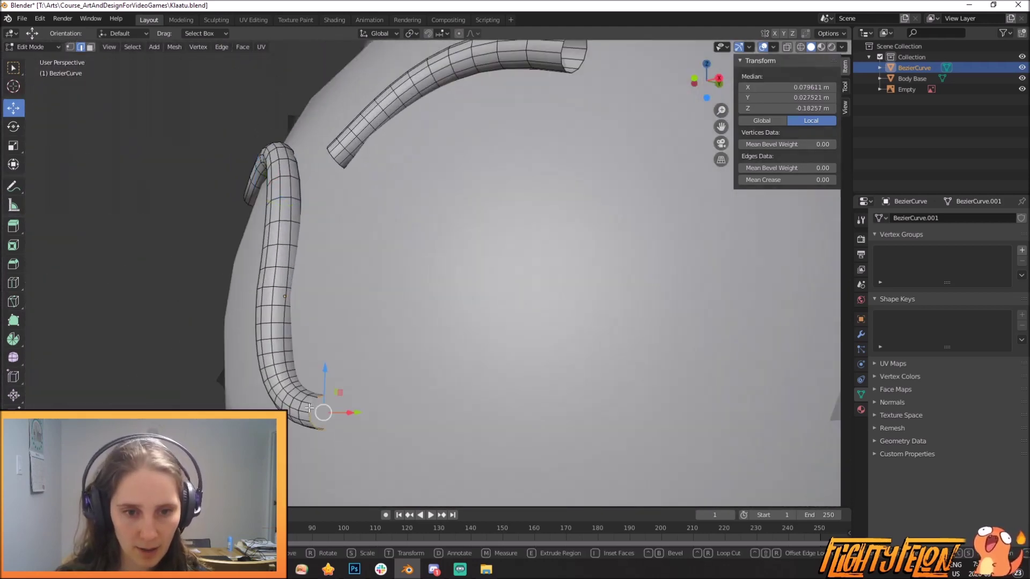
key("F3")
key("Return")
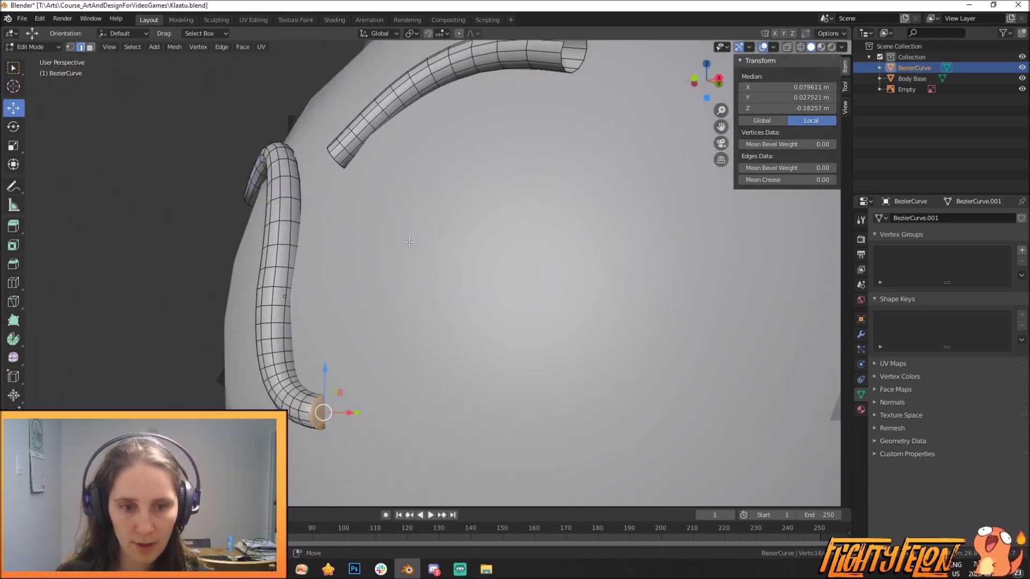
Close both open ends of the separate eyebrow with Grid Fill and clear the selection
middle_click_drag(310, 408, 423, 162)
scroll(423, 163, "up", 3)
left_click(423, 148, "alt")
key("F3")
key("Return")
middle_click_drag(422, 148, 482, 258)
left_click(549, 144, "alt")
key("F3")
key("Return")
scroll(489, 250, "down", 2)
scroll(507, 272, "down", 3)
scroll(416, 263, "up", 4)
key("a")
key("alt+a")
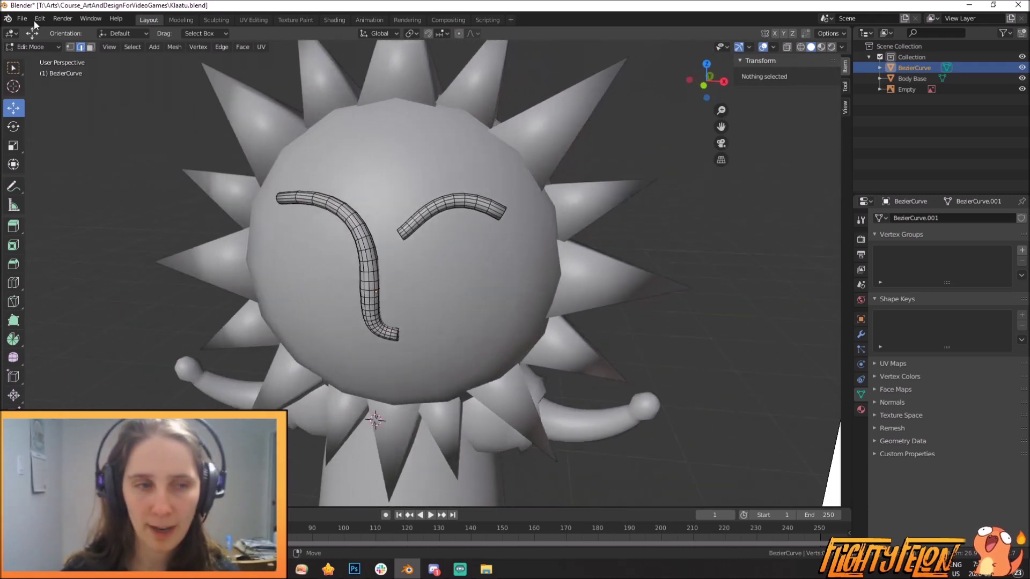
left_click(22, 18)
mouse_move(40, 19)
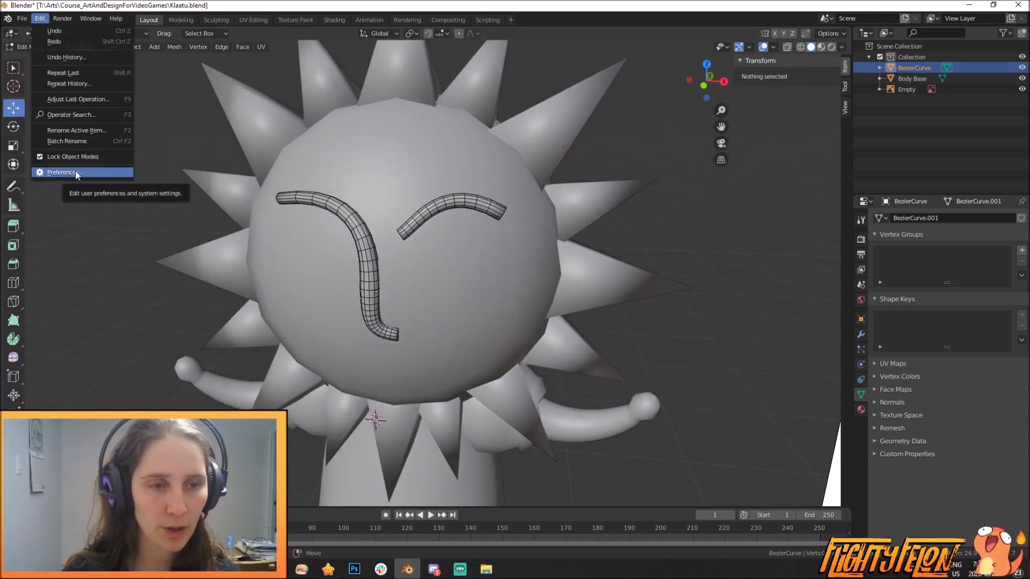
scroll(457, 287, "down", 2)
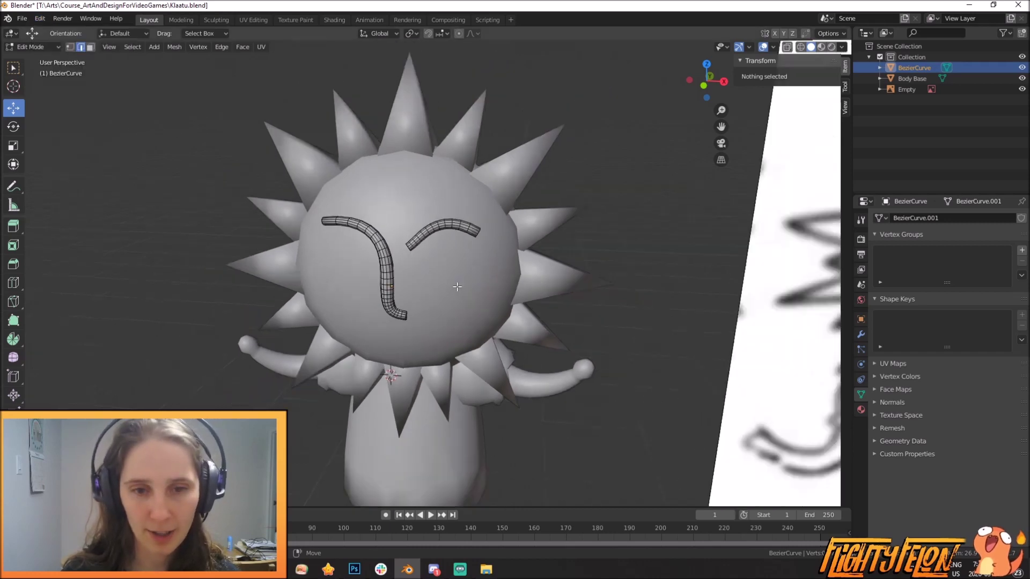
scroll(457, 287, "down", 3)
scroll(465, 278, "up", 4)
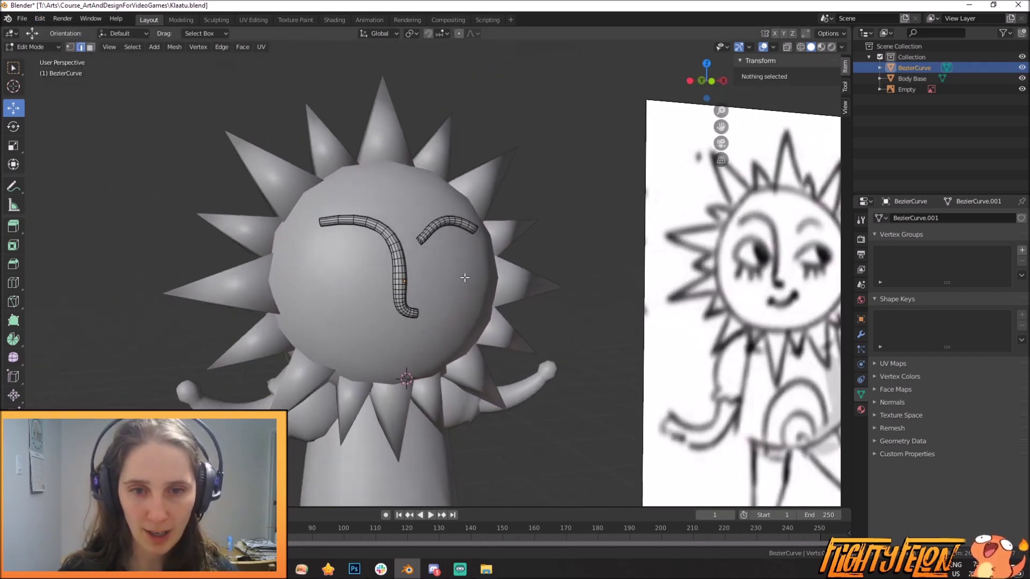
Add a torus at the 3D cursor and reduce its minor radius for a thinner ring
key("KP_1")
scroll(449, 284, "up", 1)
scroll(456, 284, "down", 3)
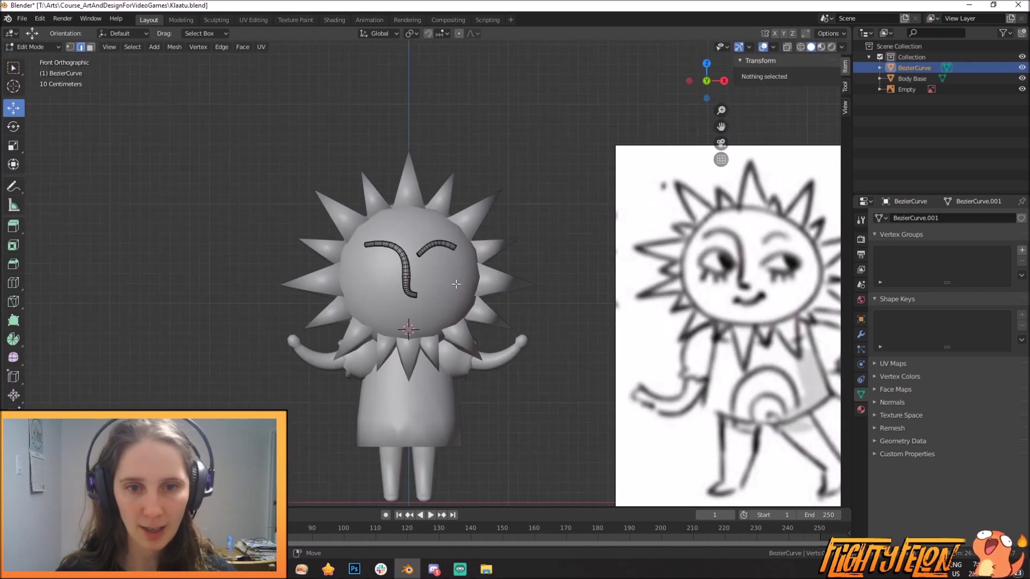
scroll(467, 279, "up", 4)
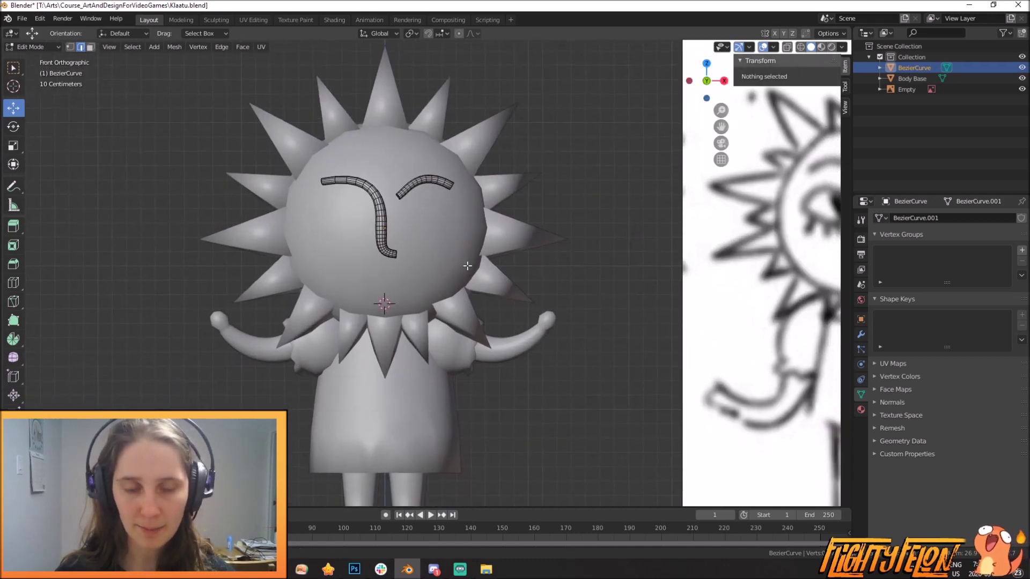
key("shift+a")
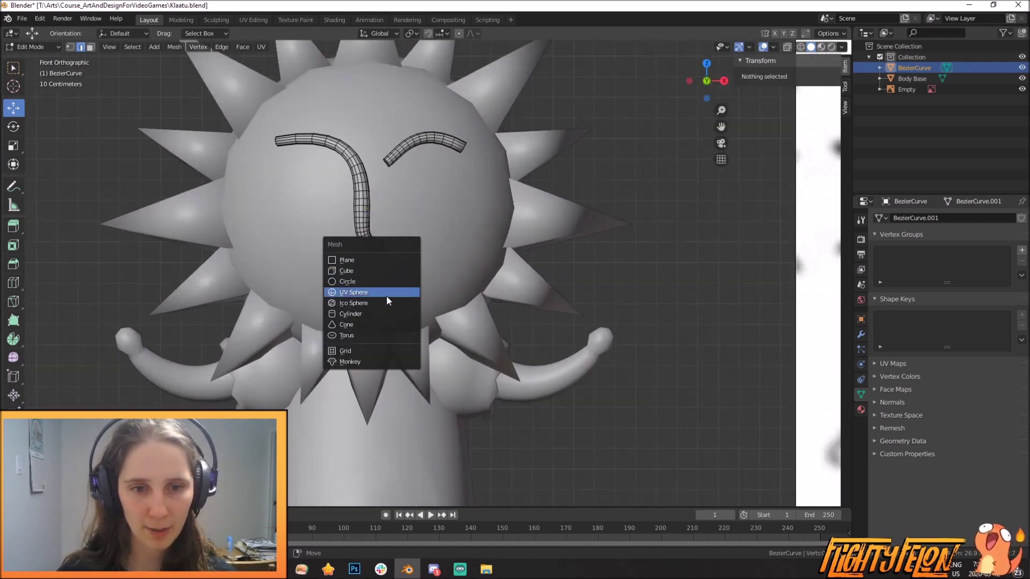
left_click(369, 337)
middle_click_drag(409, 322, 474, 401)
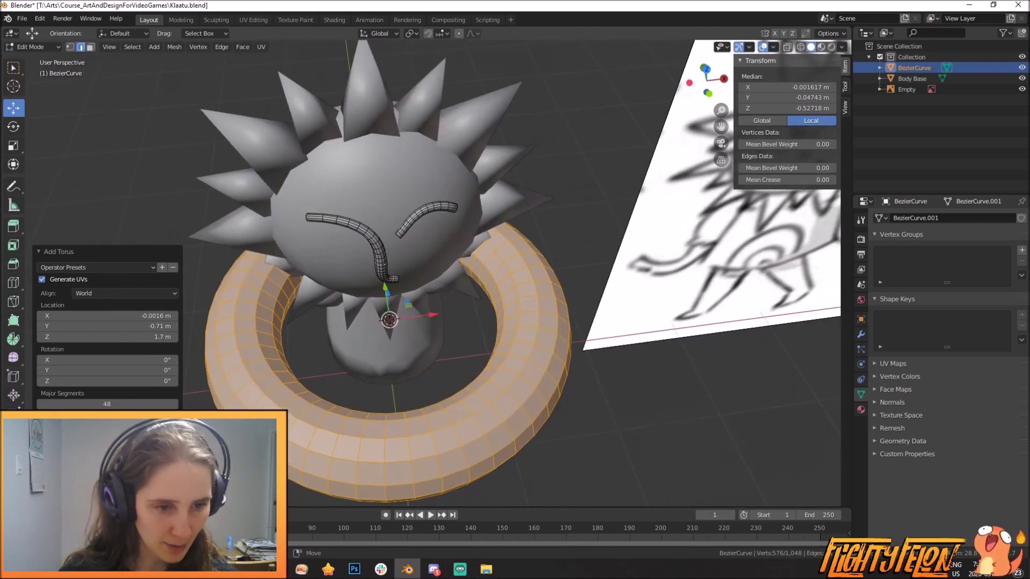
left_click_drag(107, 494, 91, 494)
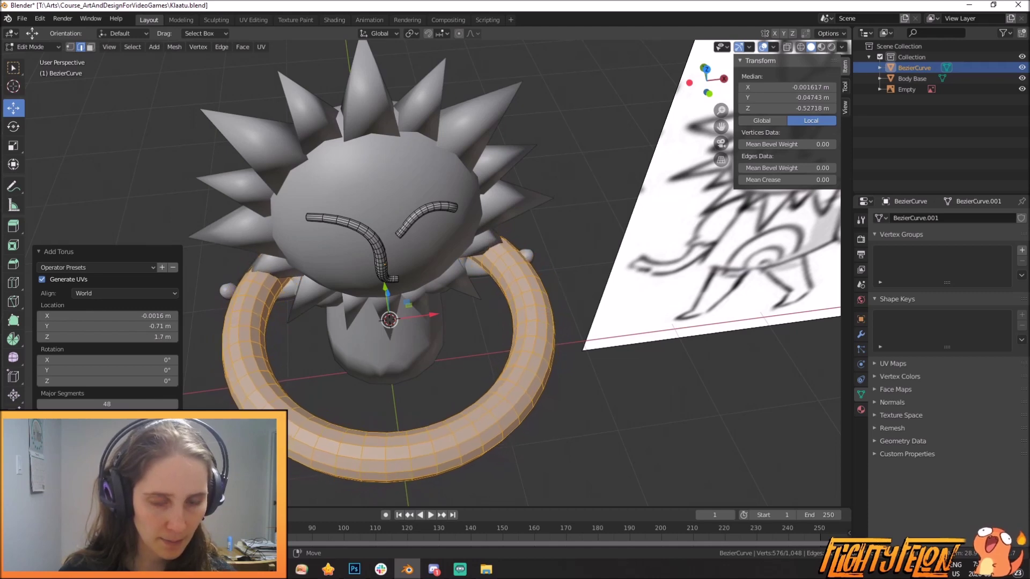
In wireframe top view, move the torus clear of the character to about X 2.11 m, Y -0.26 m
key("KP_7")
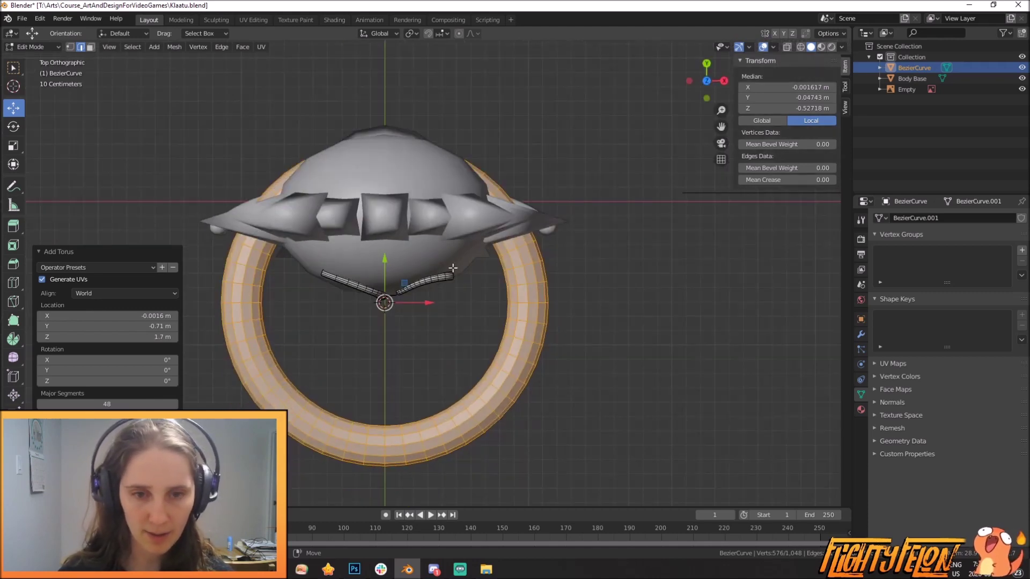
key("z")
left_click(373, 275)
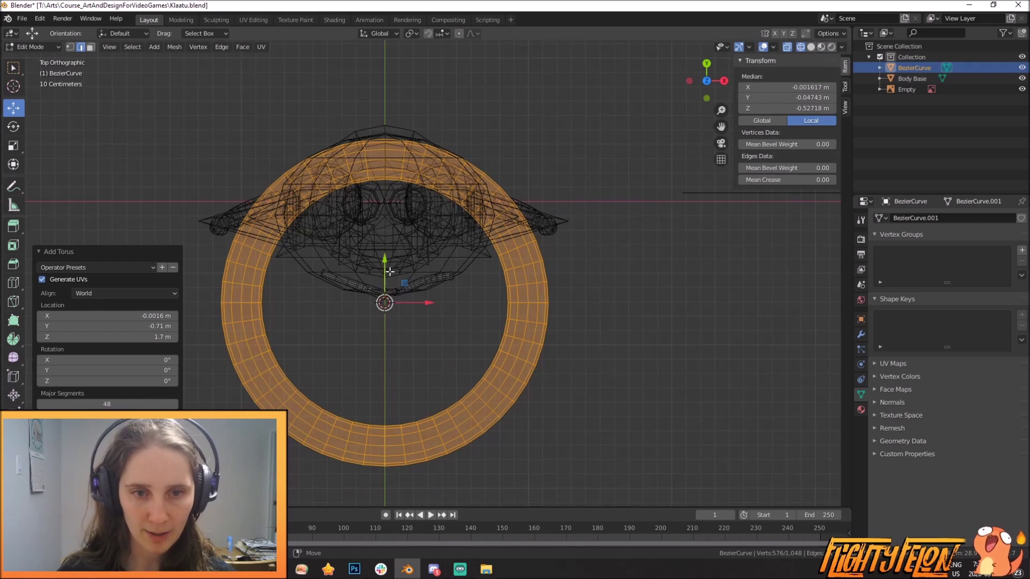
key("g")
left_click(704, 372)
scroll(681, 370, "down", 3)
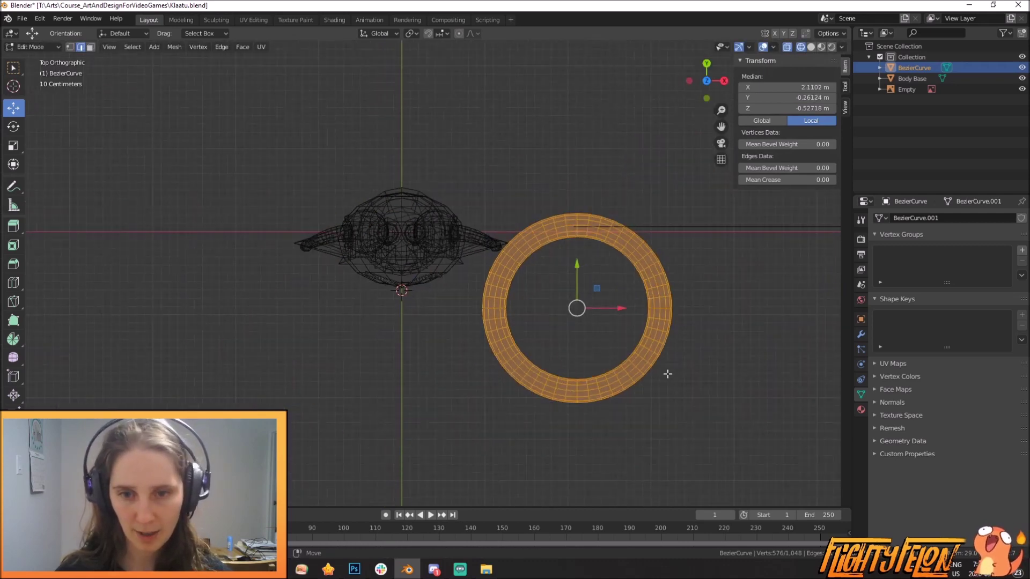
Box-select the torus's rear half from above and delete it, keeping a half ring for the mouth
key("a")
key("a")
key("b")
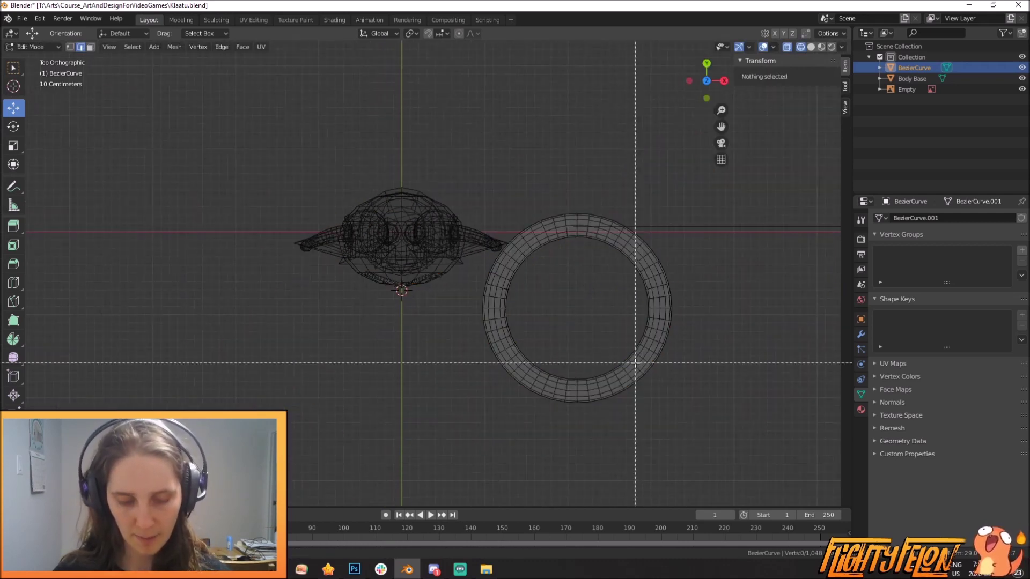
left_click_drag(460, 180, 737, 314)
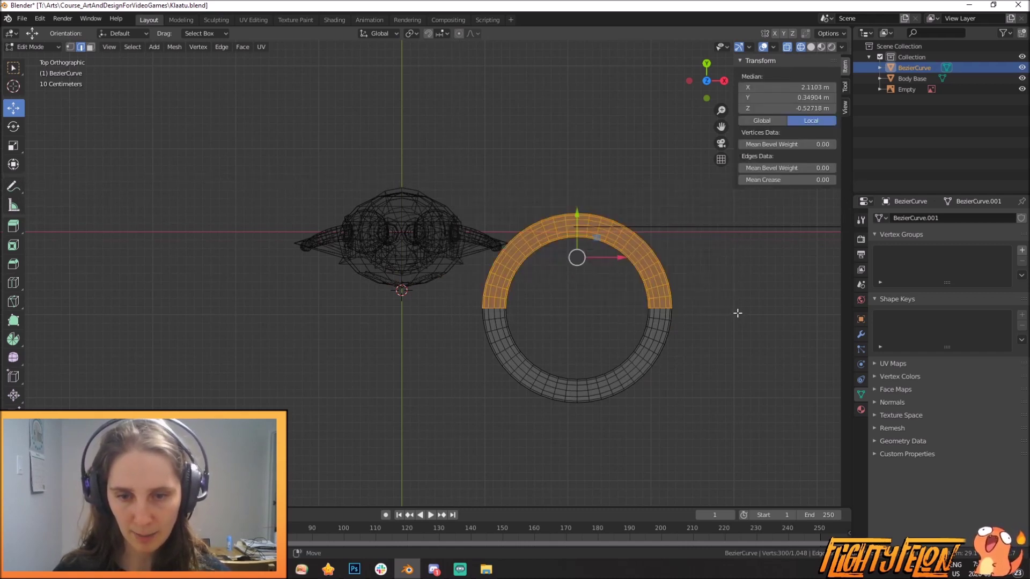
key("x")
left_click(704, 336)
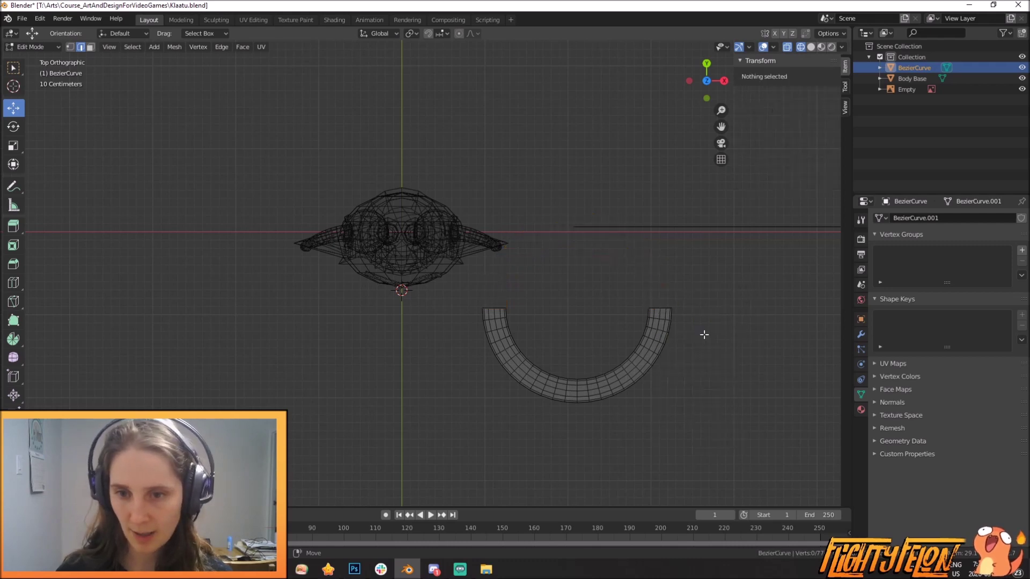
Select the remaining half ring and rotate it 90° in side view so its open ends point up
key("a")
key("KP_3")
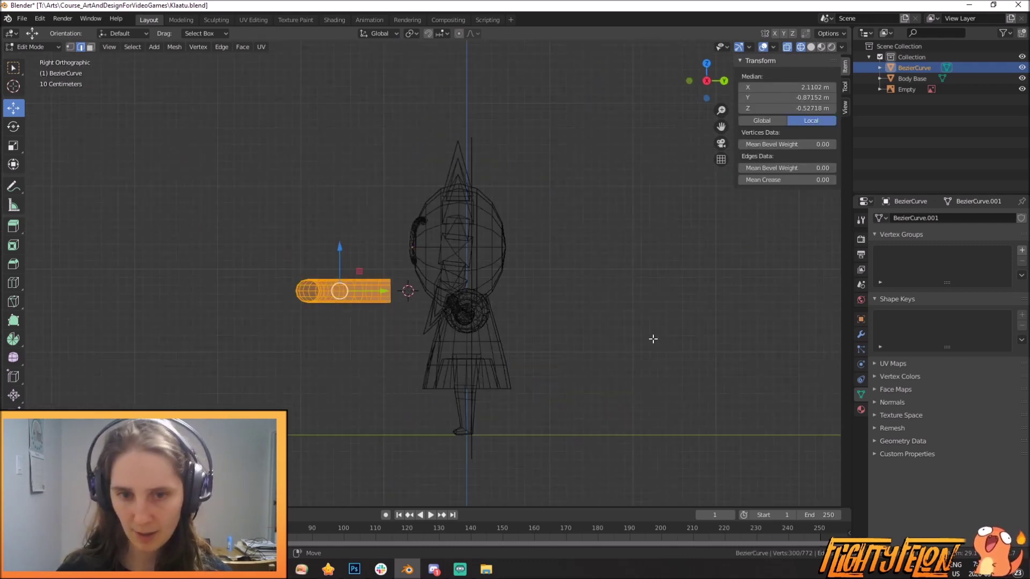
key("r")
left_click(410, 224)
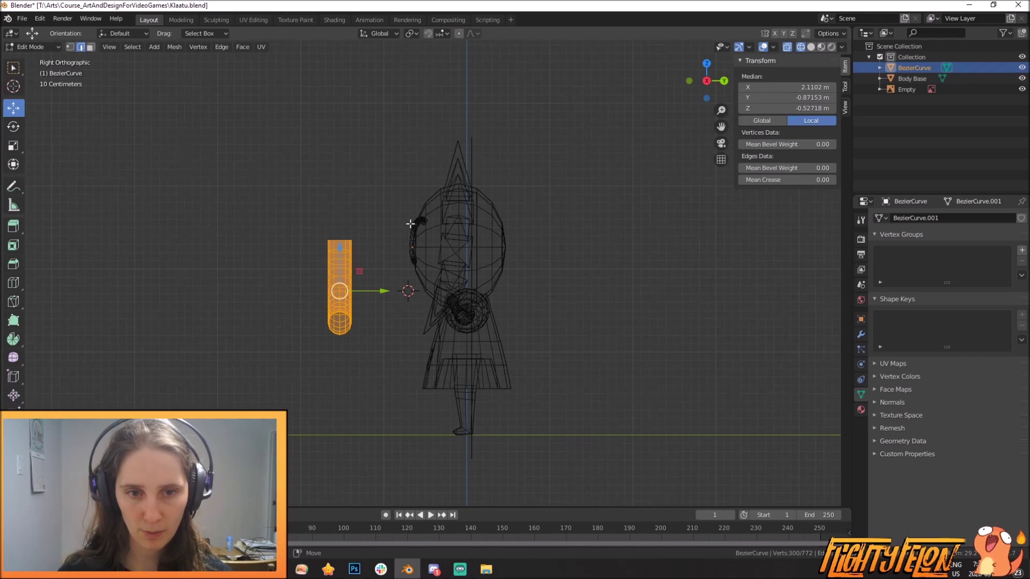
Move the half ring against the front of the face, about Y 0.068 m, Z -0.19 m, and scale it down
key("g")
key("s")
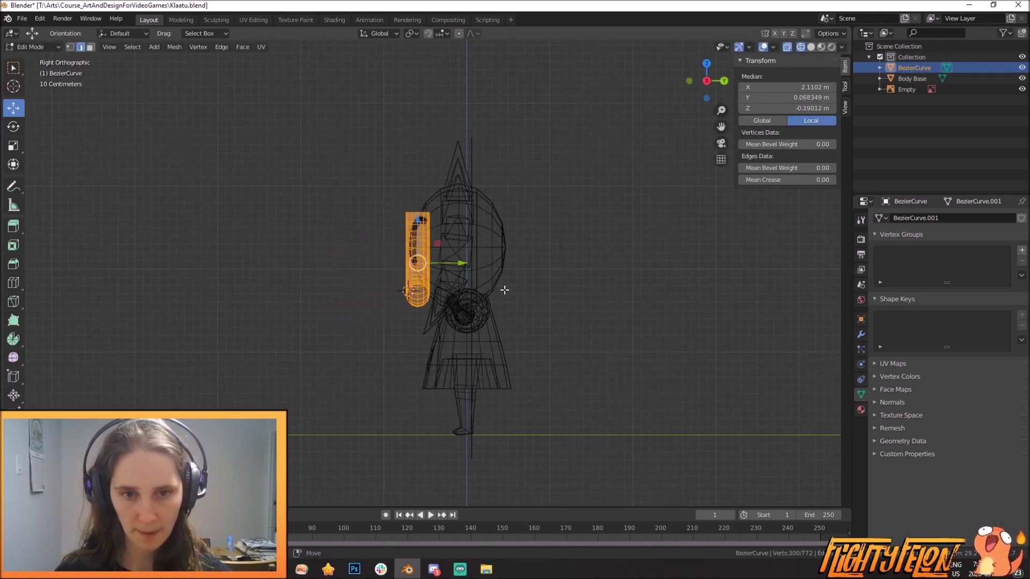
left_click(441, 270)
middle_click_drag(442, 271, 557, 279)
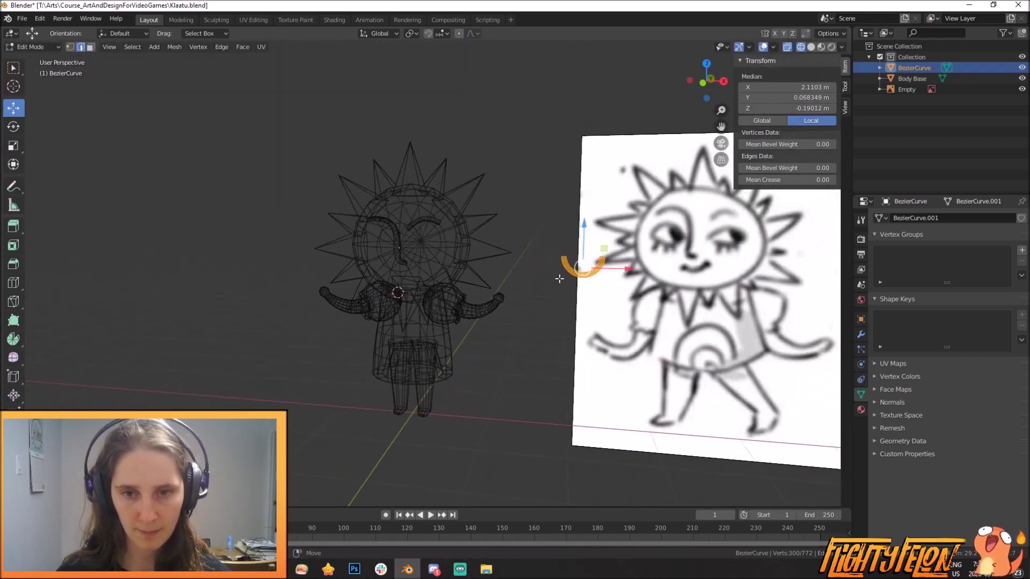
In front view, centre the half ring beneath the nose at about Z -0.326 m and scale it uniformly to about 0.68
key("KP_1")
key("g")
left_click(473, 338)
key("s")
key("z")
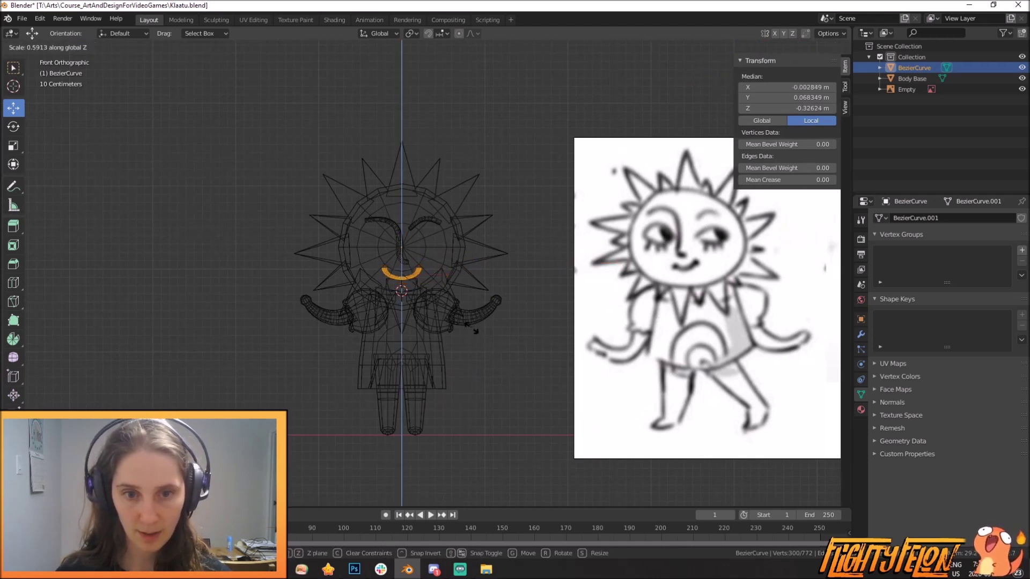
key("z")
key("z")
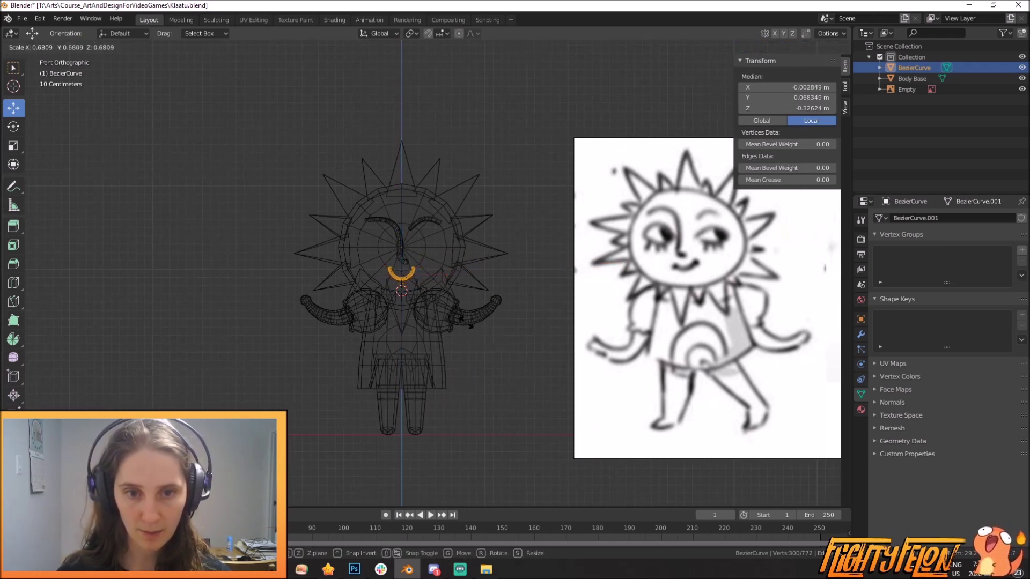
left_click(470, 325)
In solid shading from the side, rotate the mouth so it follows the slope of the head's surface
scroll(465, 322, "up", 4)
middle_click_drag(464, 315, 344, 326)
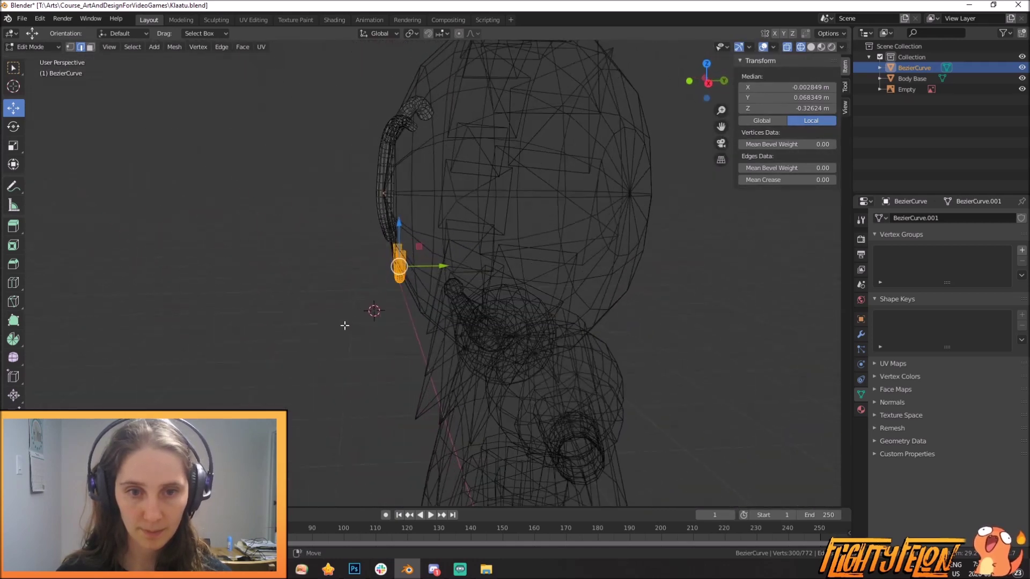
key("KP_3")
key("z")
left_click(433, 325)
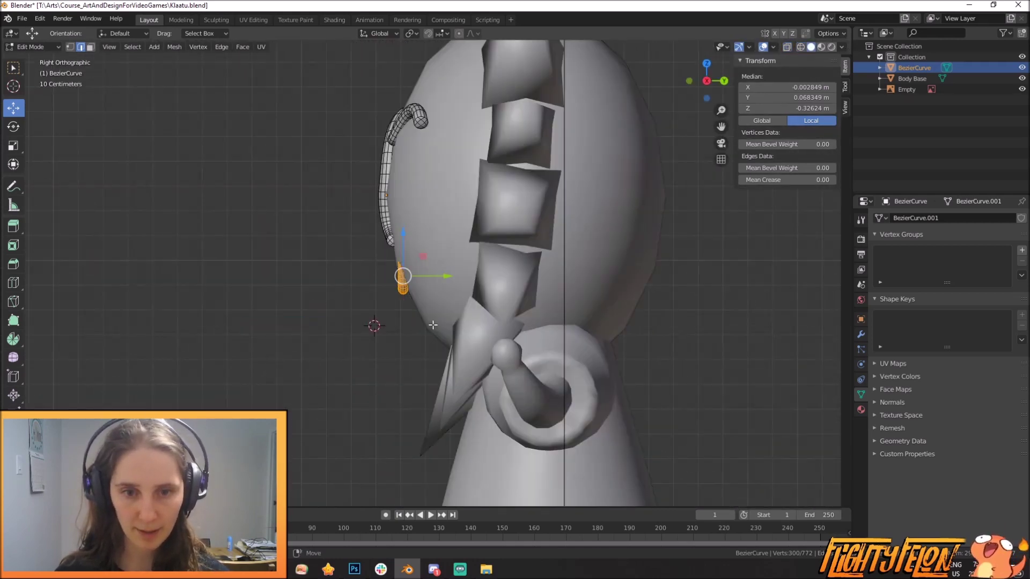
key("r")
left_click(517, 335)
Place the 3D cursor at one mouth corner and add a 16-segment, 8-ring UV sphere there, scaled down to cap the tube's end
middle_click_drag(518, 336, 563, 328)
scroll(443, 326, "up", 4)
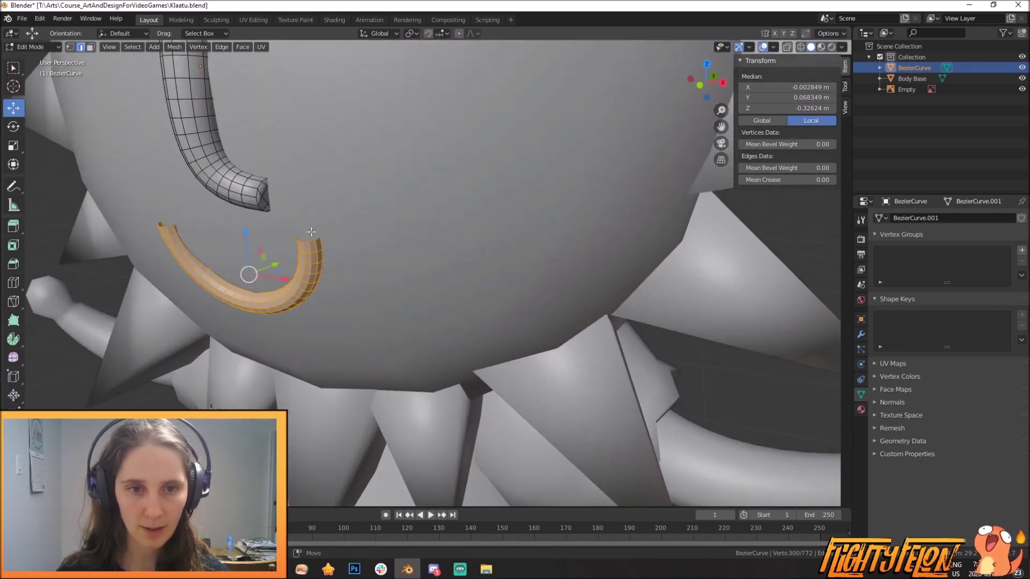
right_click(312, 231, "shift")
key("shift+a")
left_click(259, 188)
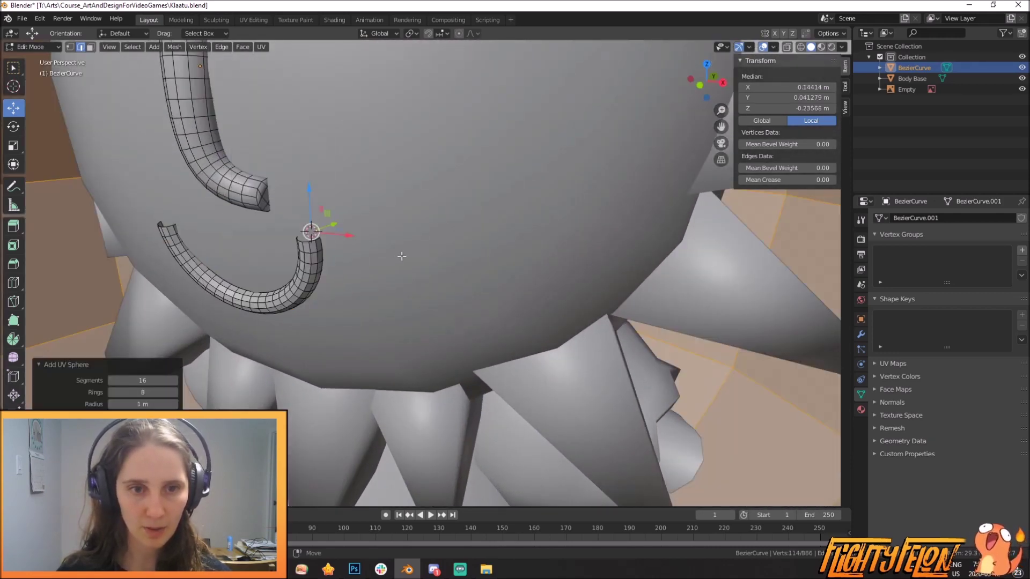
key("s")
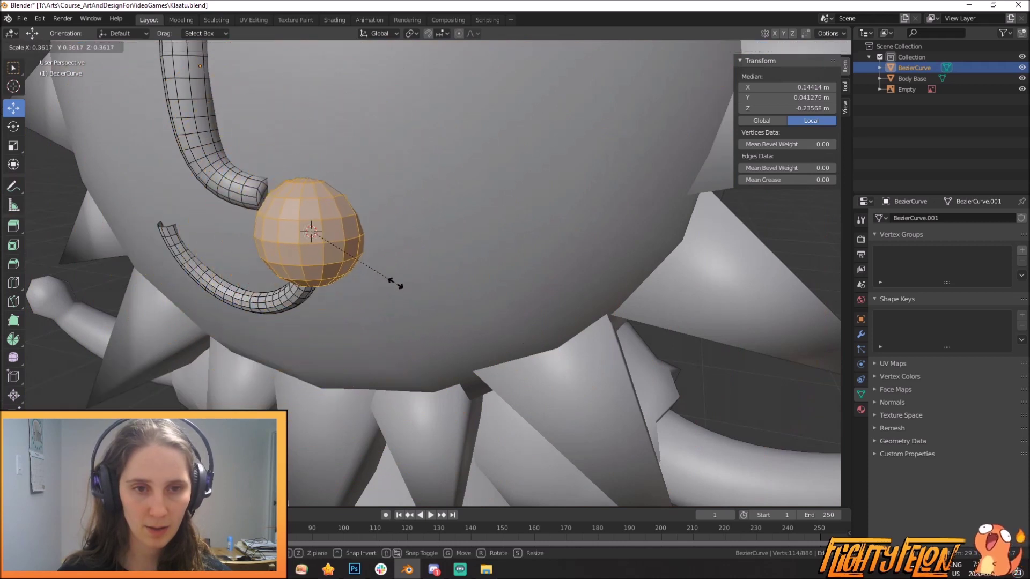
left_click(342, 256)
In front view, duplicate the mouth corner sphere about -0.296 m along X onto the opposite mouth corner
key("KP_1")
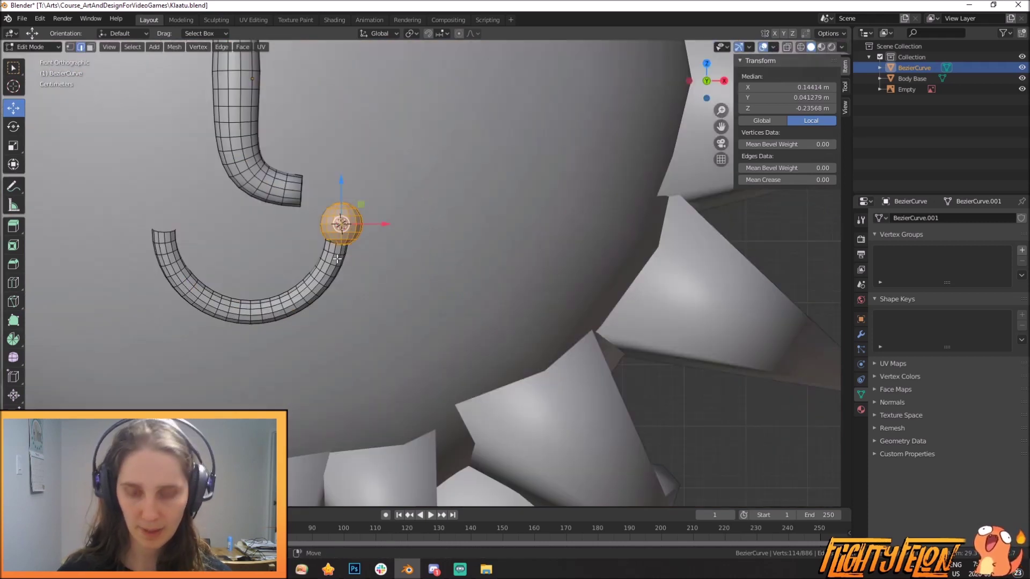
key("shift+d")
key("x")
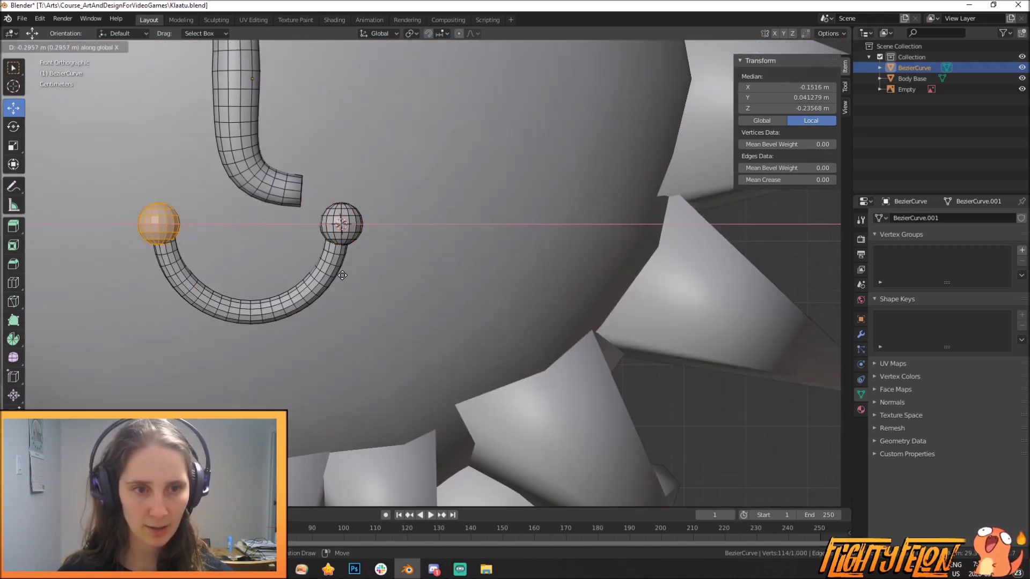
left_click(344, 276)
scroll(343, 279, "down", 4)
middle_click_drag(328, 303, 384, 337)
Finish editing the facial features mesh, shade it smooth in Object Mode and save the file
key("Tab")
scroll(370, 321, "down", 3)
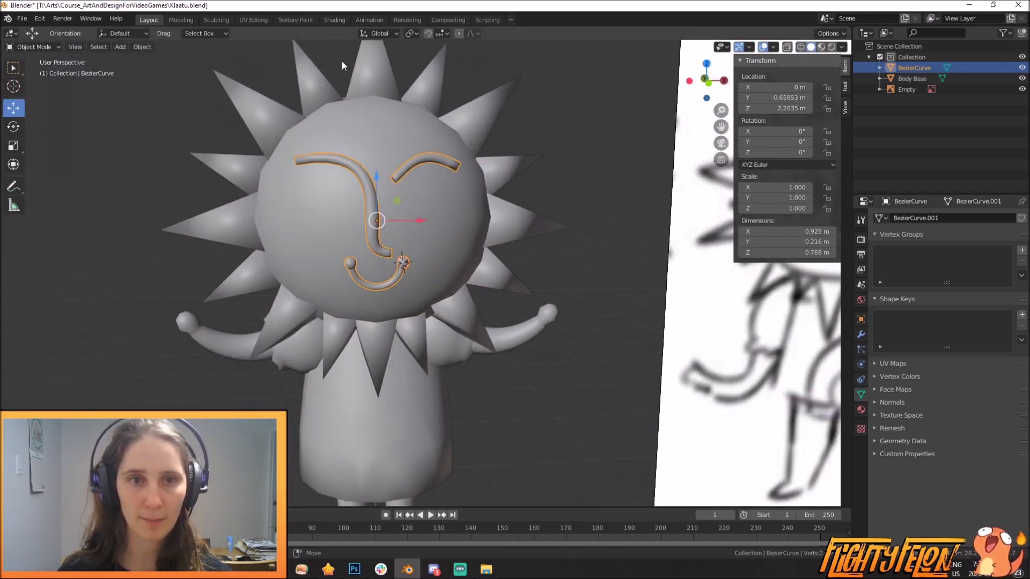
left_click(141, 47)
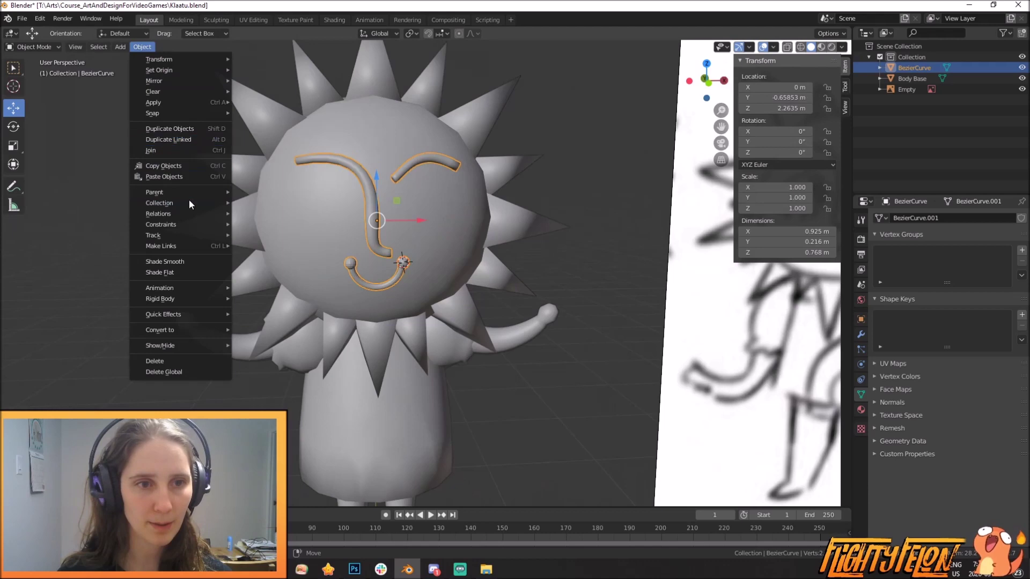
left_click(192, 262)
key("ctrl+s")
Compare the model's brows, nose and smiling mouth with the face in the reference drawing
middle_click_drag(310, 270, 377, 291)
scroll(377, 291, "down", 2)
mouse_move(585, 280)
middle_mouse_down()
mouse_move(504, 274)
mouse_move(639, 227)
middle_mouse_up()
scroll(494, 280, "down", 2)
scroll(474, 277, "down", 2)
scroll(532, 269, "up", 2)
scroll(639, 227, "up", 5)
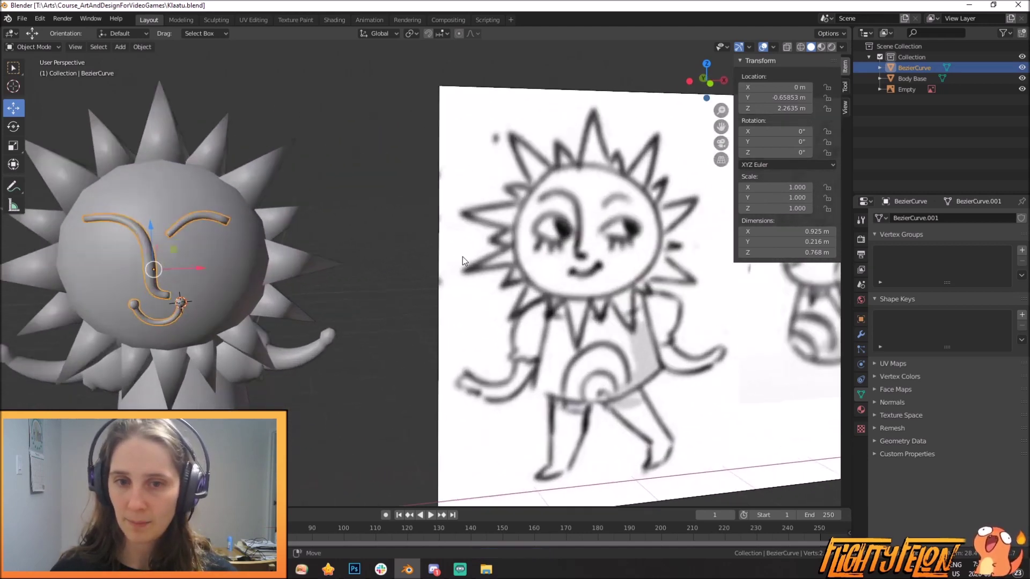
scroll(665, 230, "down", 3)
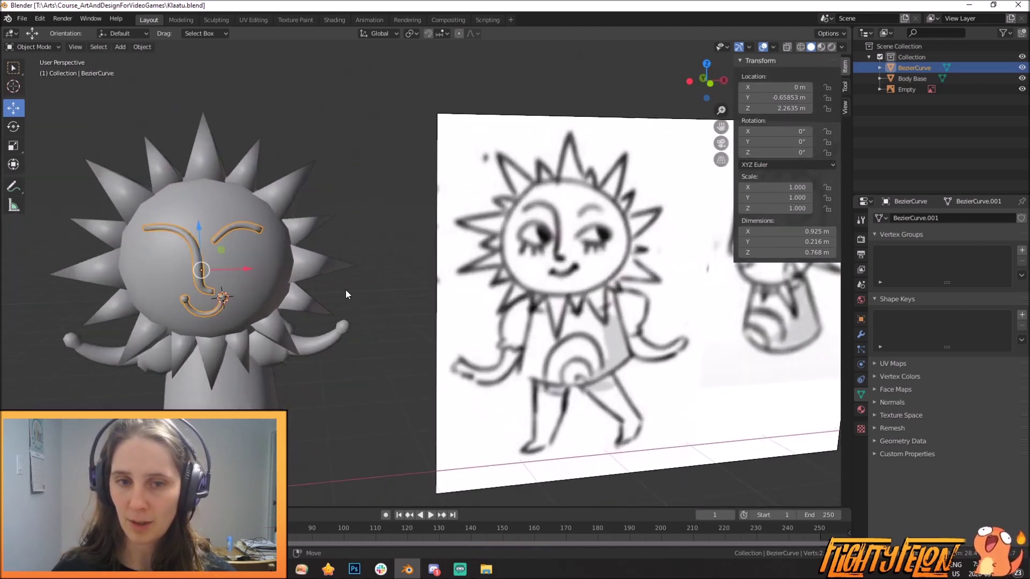
Place the 3D cursor on the face below the short brow, add a cube there and rename it Eye
middle_click_drag(273, 270, 404, 240, "shift")
scroll(403, 241, "up", 2)
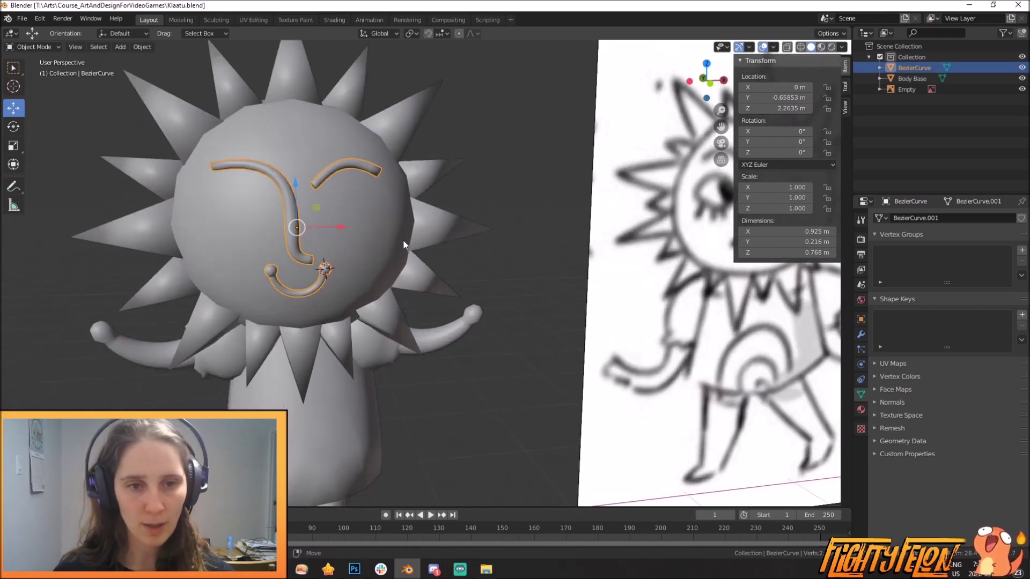
right_click(349, 208, "shift")
key("shift+a")
mouse_move(411, 240)
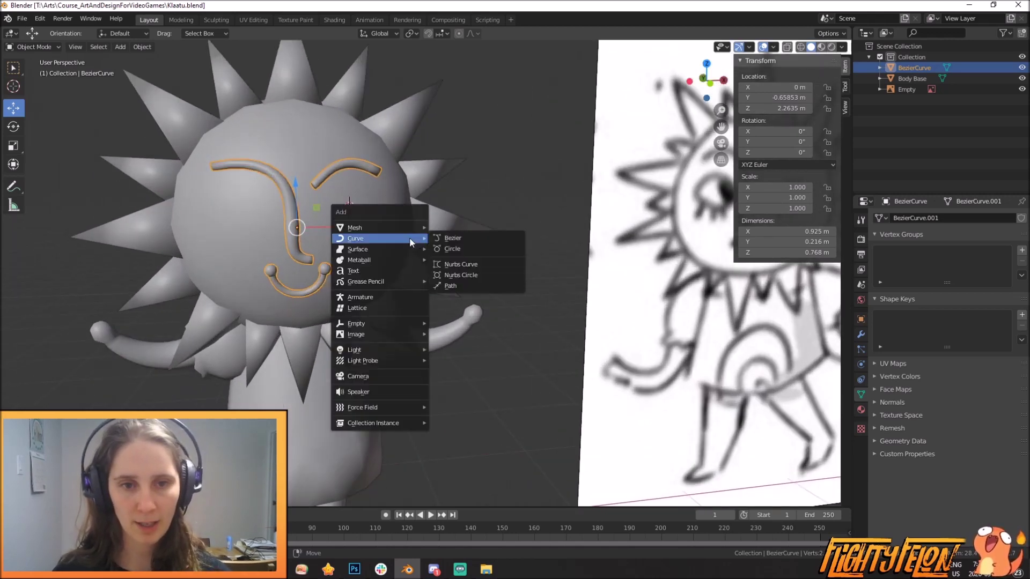
left_click(471, 238)
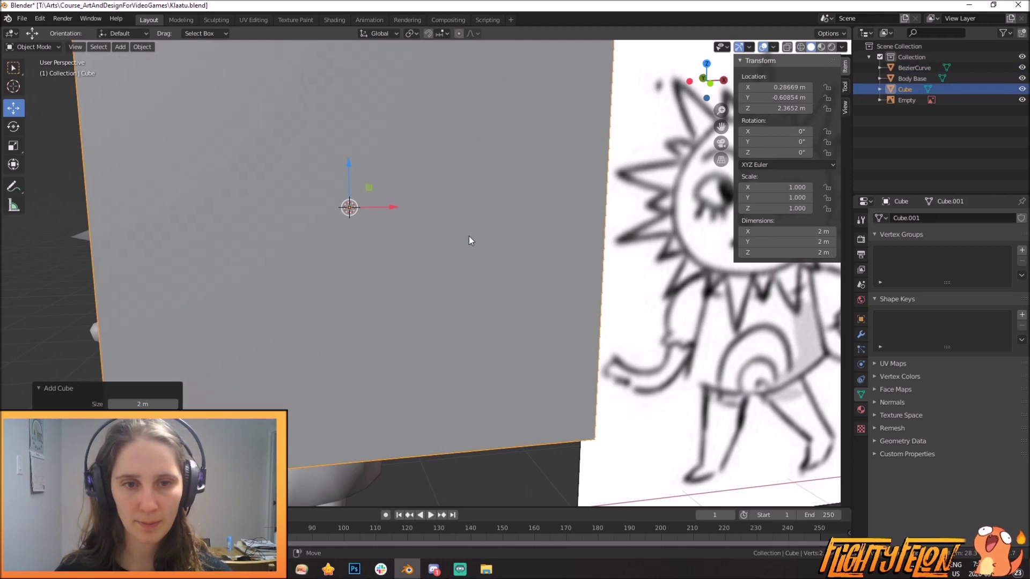
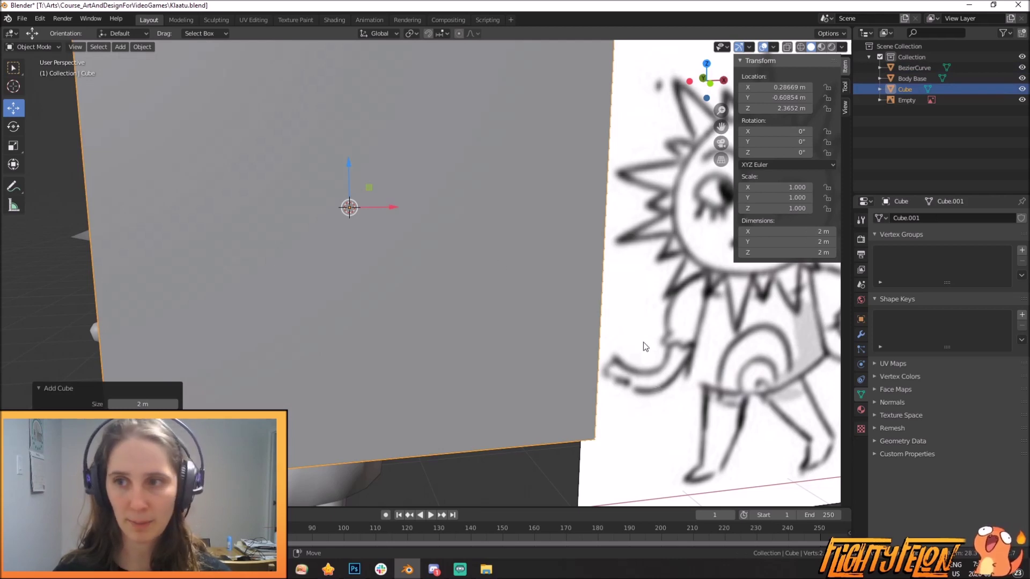
double_click(904, 89)
key("Return")
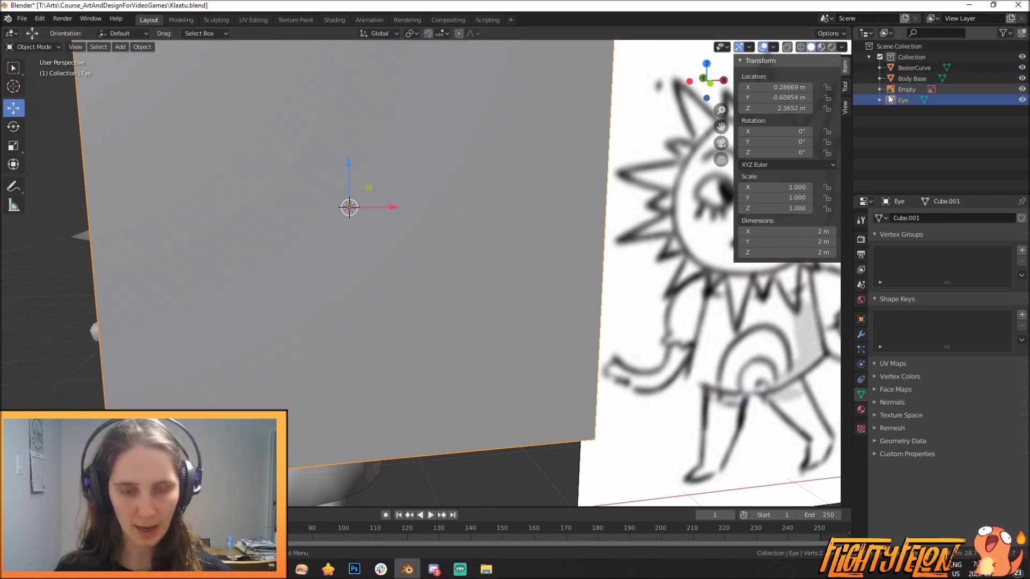
In Edit Mode, scale the Eye cube down uniformly to about 0.2 m wide beneath the brow
key("Tab")
key("s")
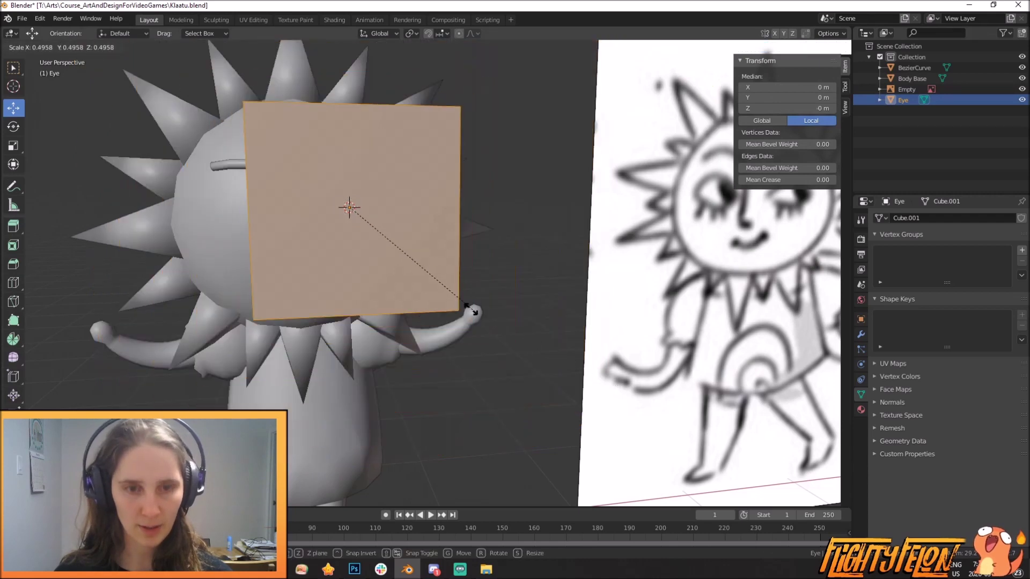
left_click(379, 216)
middle_click_drag(379, 216, 451, 309)
key("KP_7")
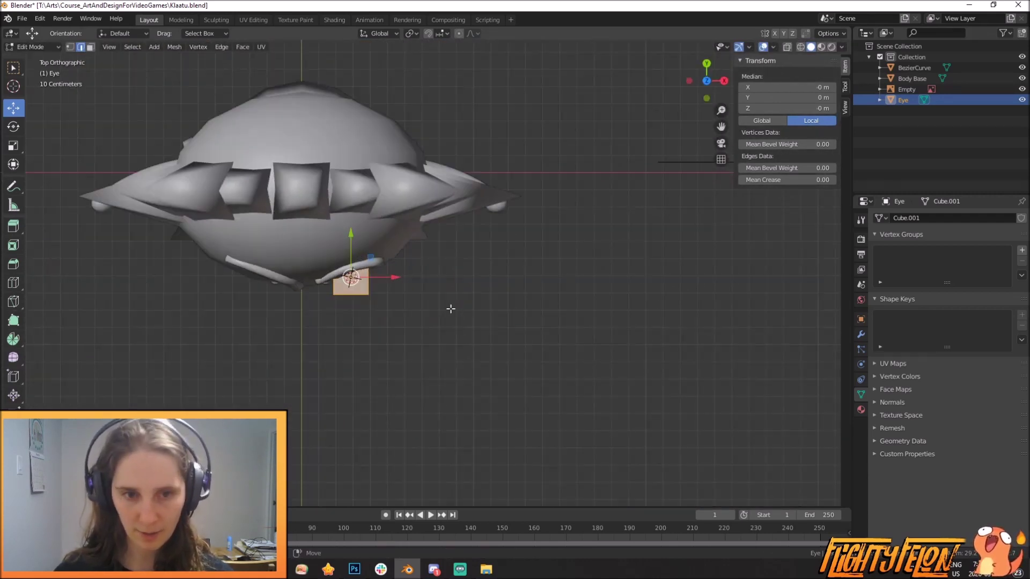
Extrude the cube's outer side face, away from the nose, about 0.106 m along X in front view
middle_click_drag(486, 361, 386, 298)
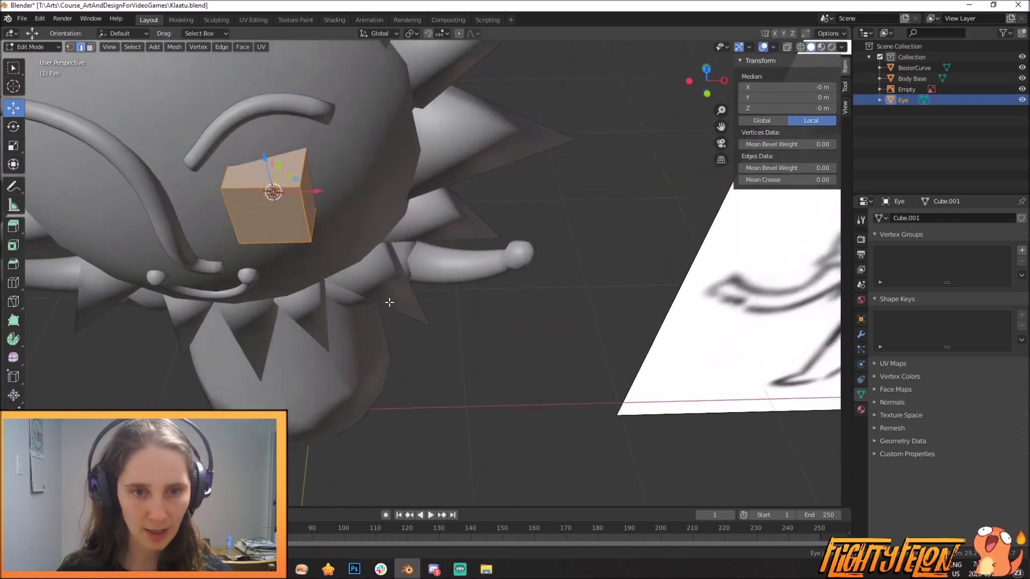
left_click(315, 207)
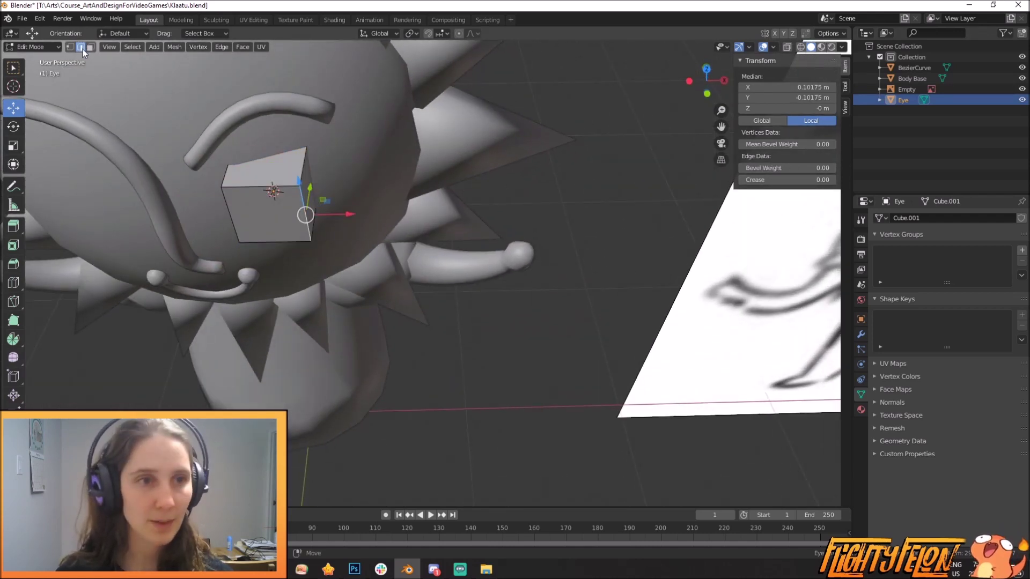
key("3")
left_click(307, 195)
key("KP_1")
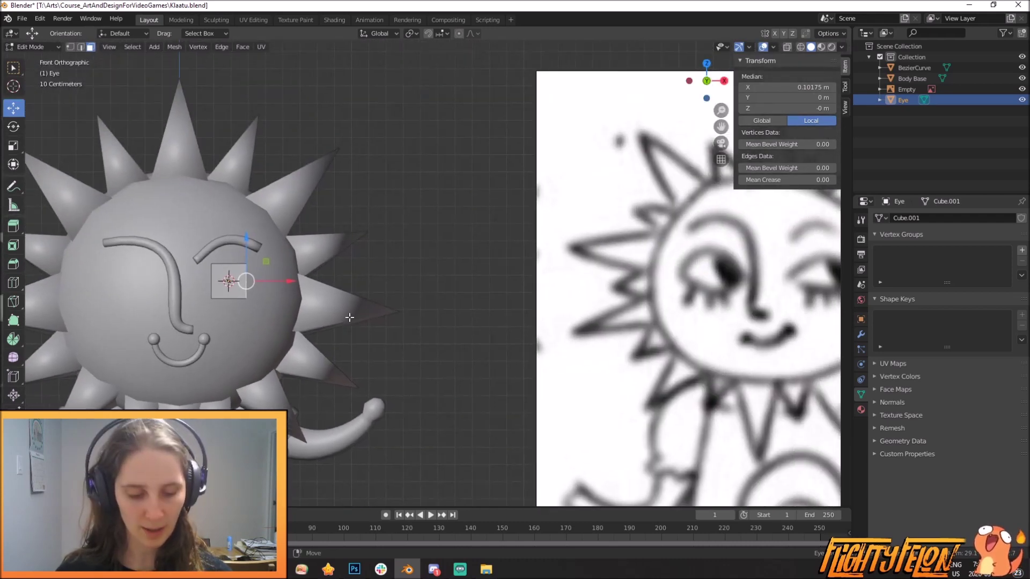
key("g")
key("z")
key("z")
key("x")
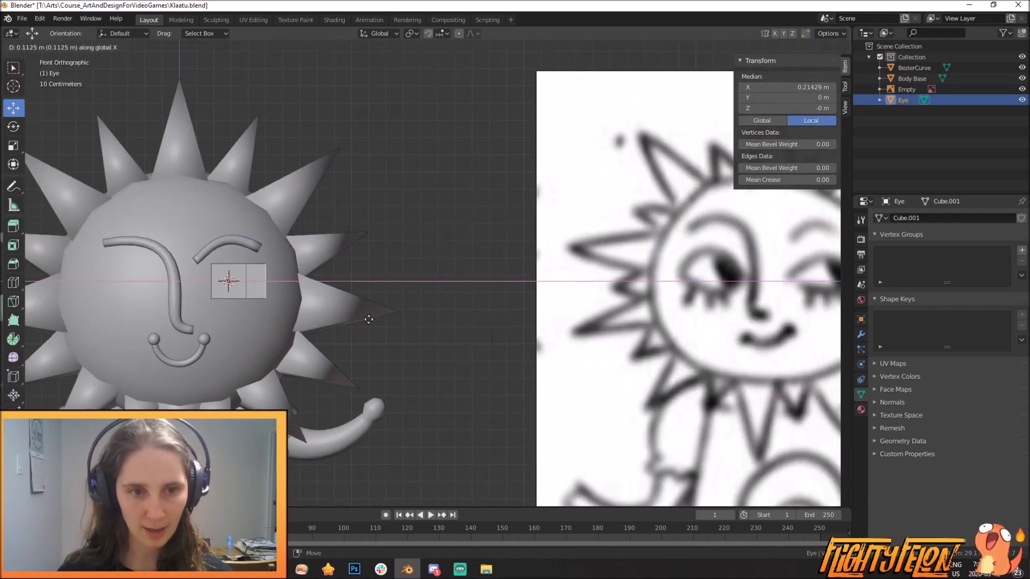
left_click(367, 319)
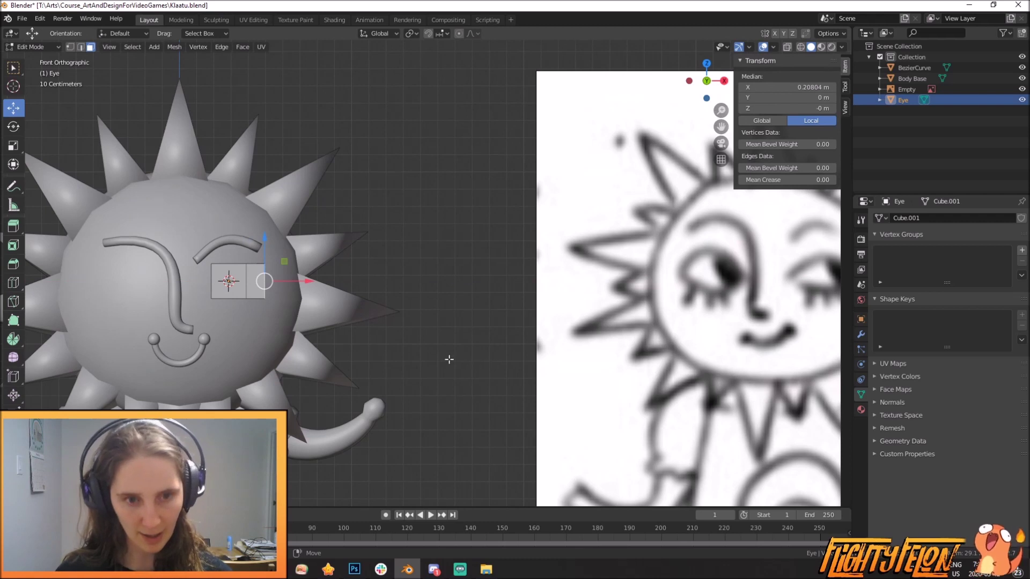
Scale the extruded outer face to about 0.23 along Z and pull it back to about X 0.182 m
scroll(449, 360, "down", 2)
key("s")
key("z")
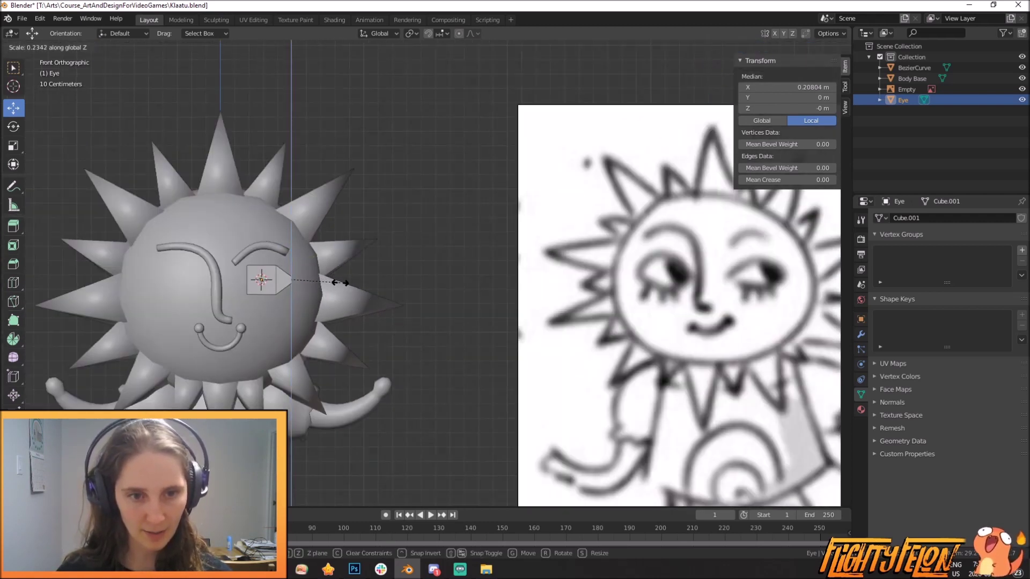
left_click(340, 283)
key("g")
key("x")
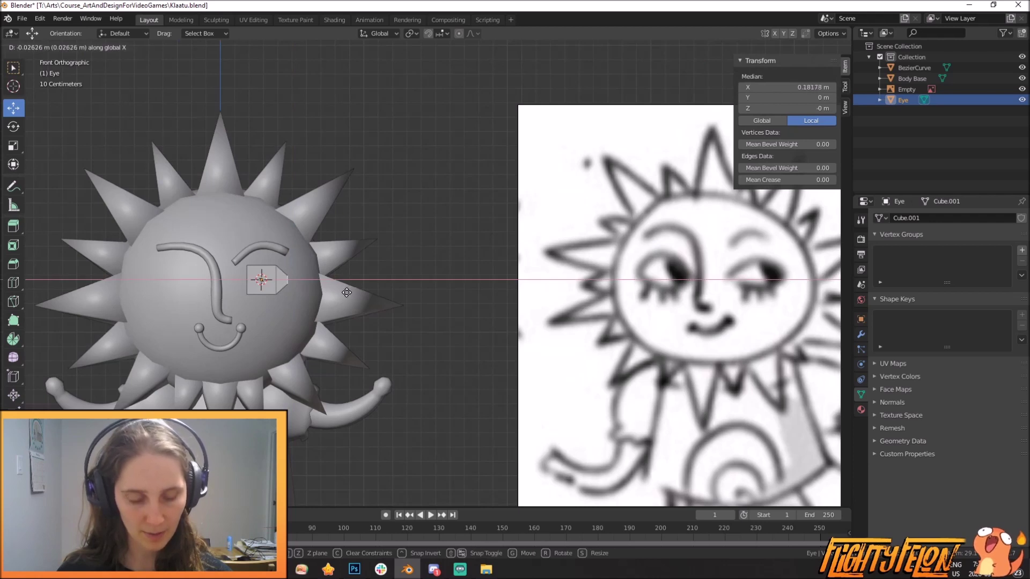
left_click(350, 295)
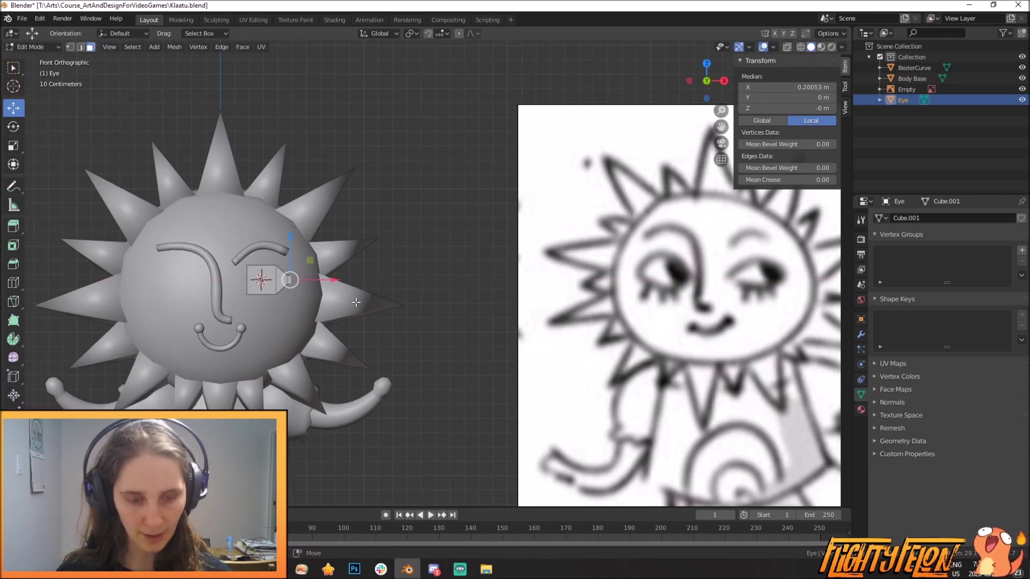
Extrude the outer tip to about X 0.2 m and narrow its end face along Z
key("s")
key("z")
left_click(303, 284)
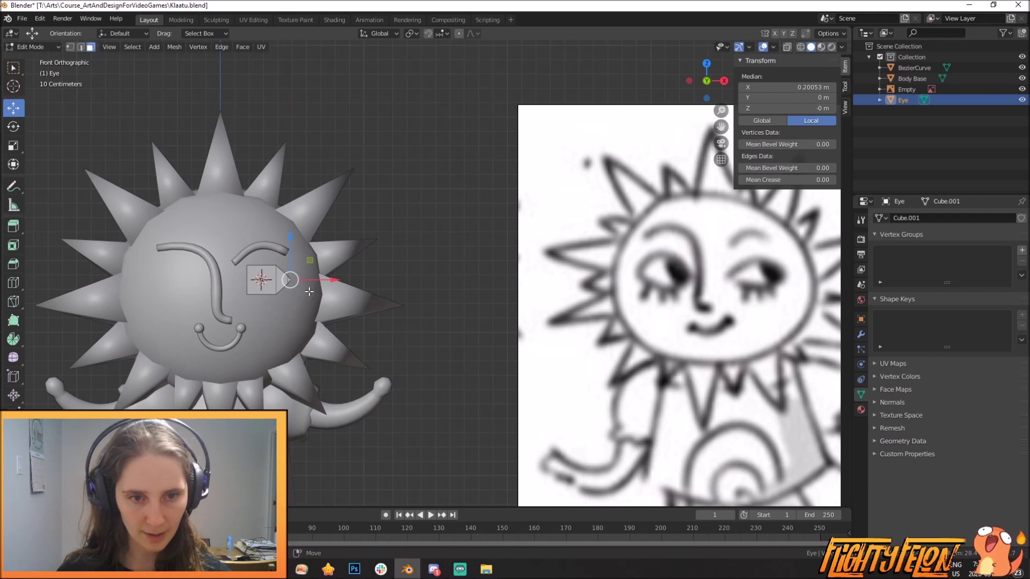
scroll(261, 310, "up", 1)
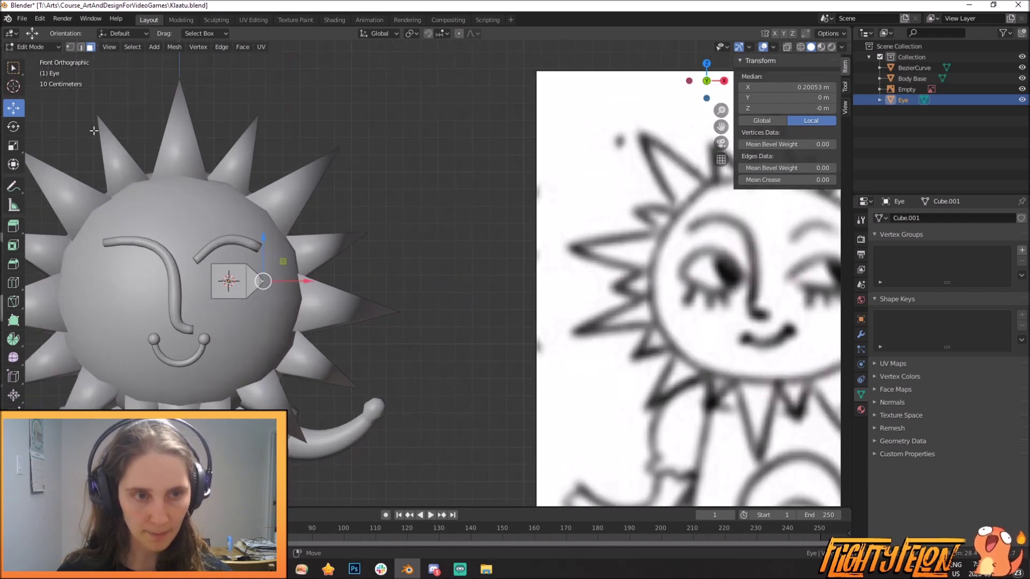
Widen the edge loop just behind the outer tip along Z by about 1.57 and shift it to about X 0.169 m
left_click(80, 47)
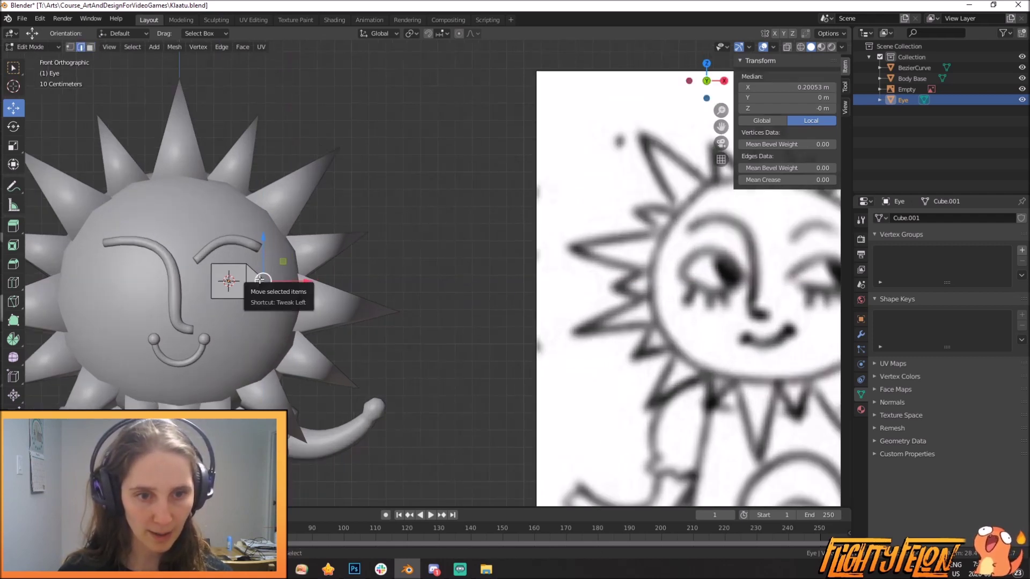
middle_click_drag(260, 281, 306, 310)
key("s")
key("z")
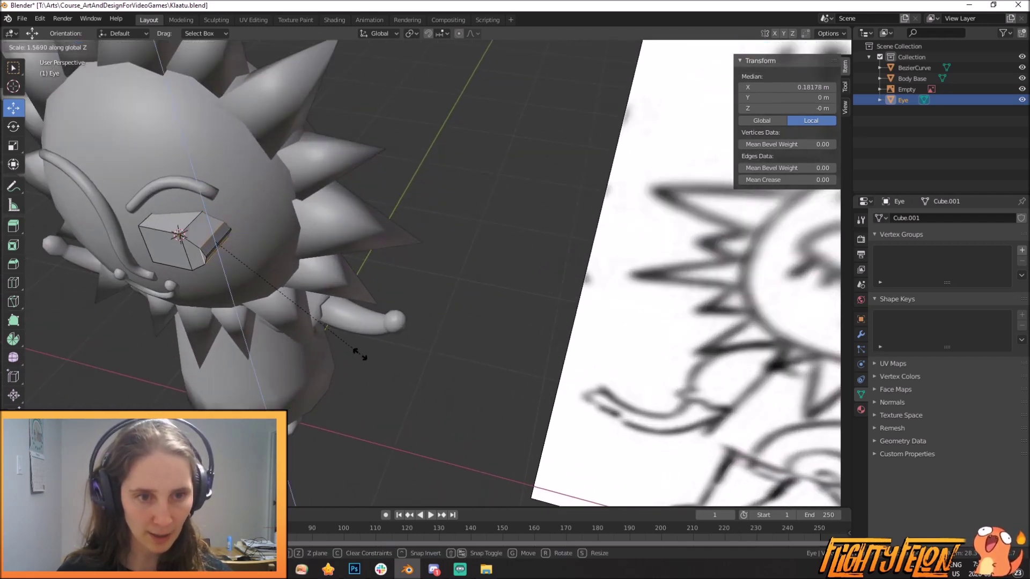
left_click(358, 353)
key("KP_1")
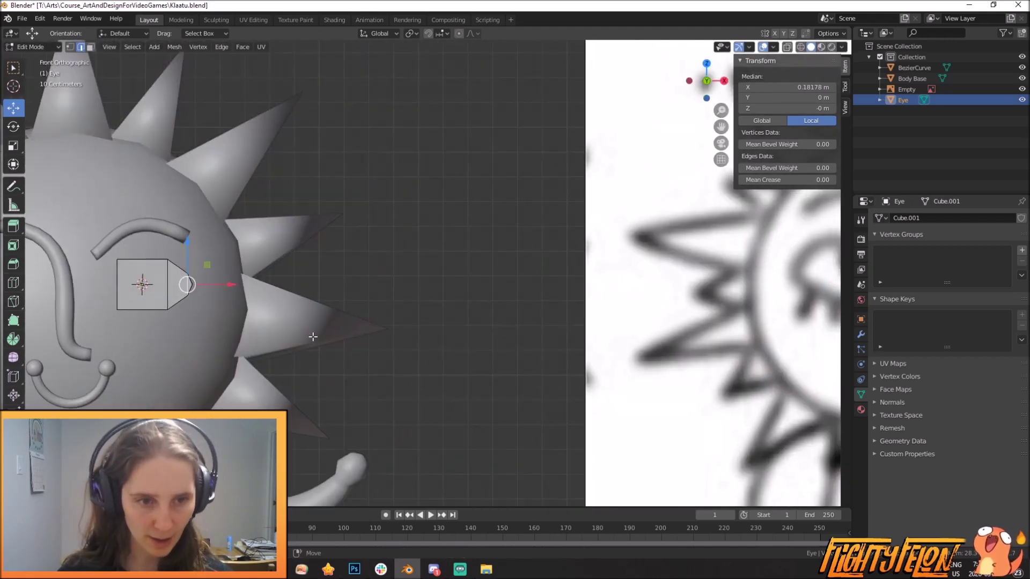
key("g")
key("x")
left_click(313, 337)
Extrude the nose-side face of the eye about 0.05 m outward along X and shorten its new end along Z
middle_click_drag(142, 302, 221, 314)
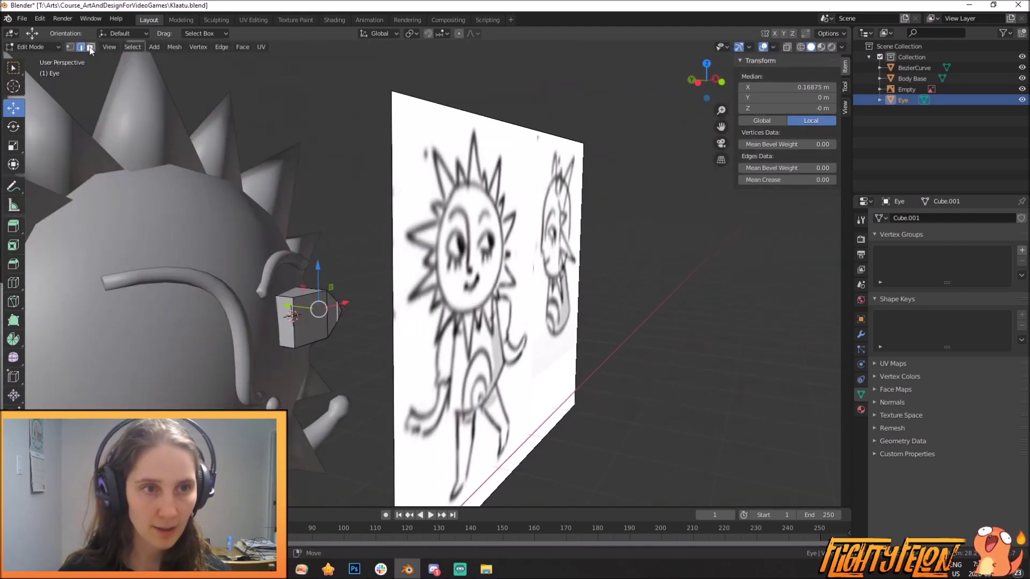
key("alt+a")
left_click(280, 310)
key("KP_1")
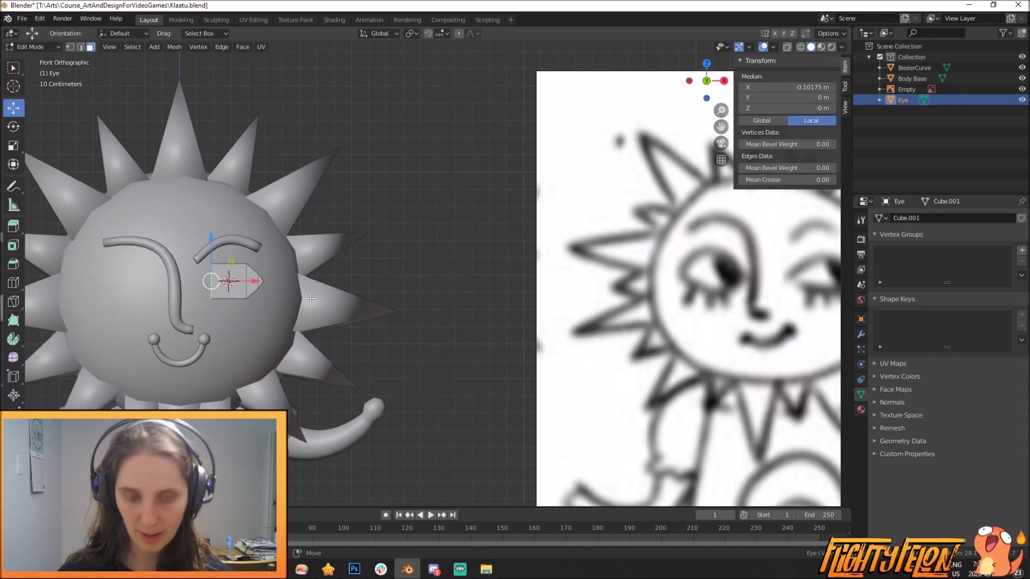
key("g")
key("x")
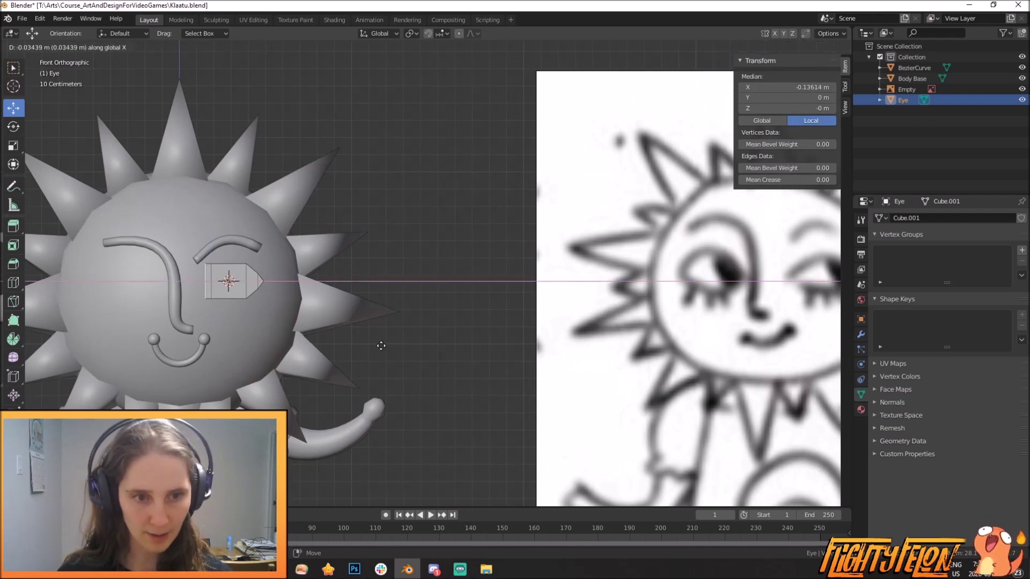
left_click(378, 346)
key("s")
key("z")
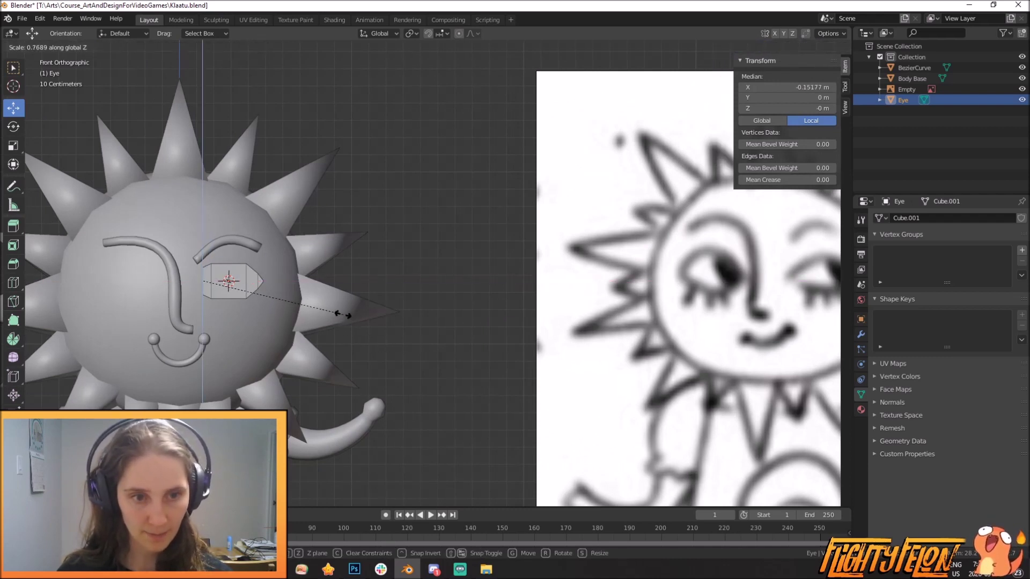
left_click(330, 304)
Extrude the nose-side end further to about X -0.174 m and reduce its height along Z
key("g")
key("x")
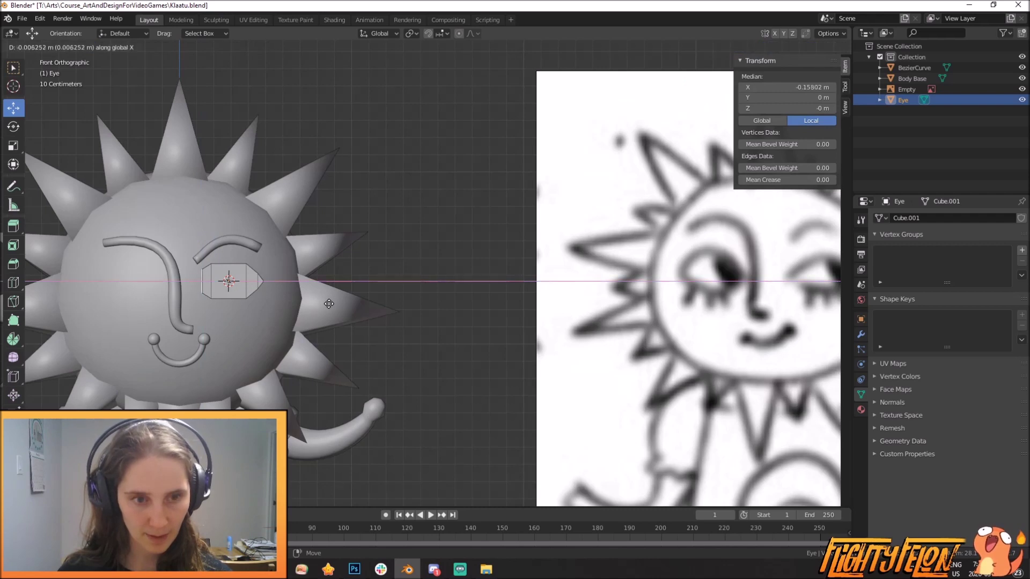
left_click(326, 303)
key("s")
key("z")
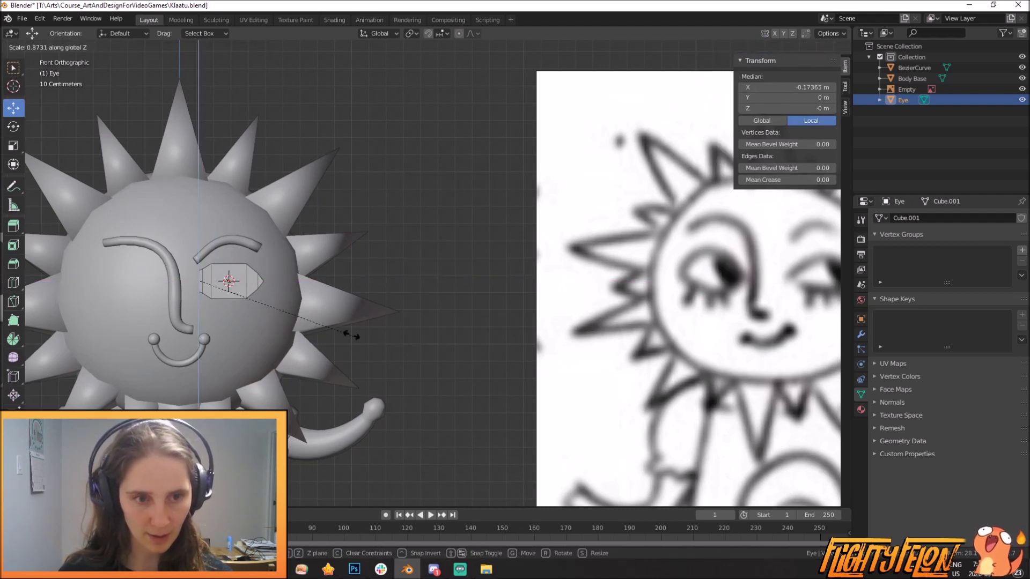
left_click(250, 278)
Extrude the nose-side tip to about X -0.186 m and narrow it along Z into a pointed eye corner
key("g")
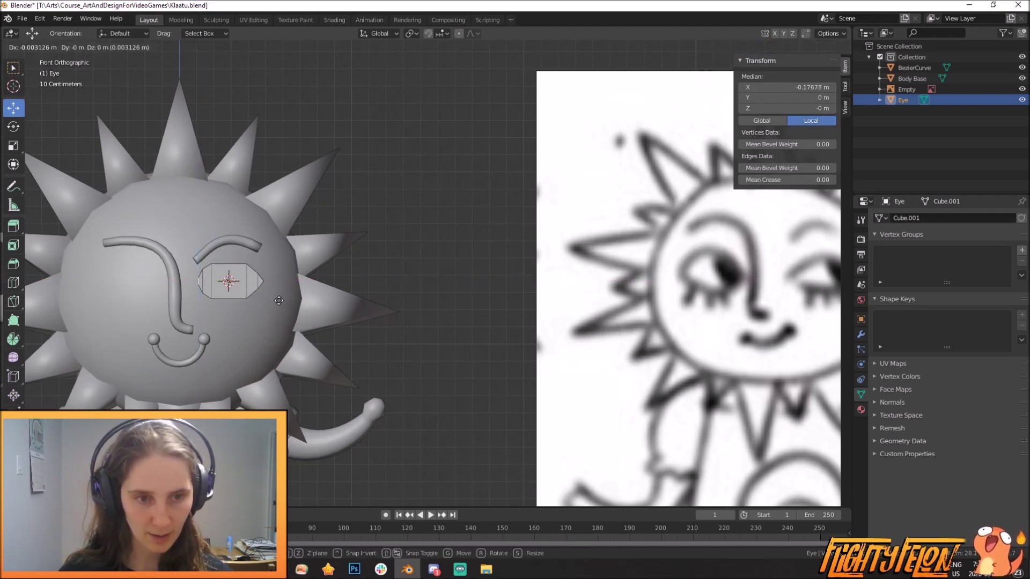
left_click(276, 301)
key("s")
key("z")
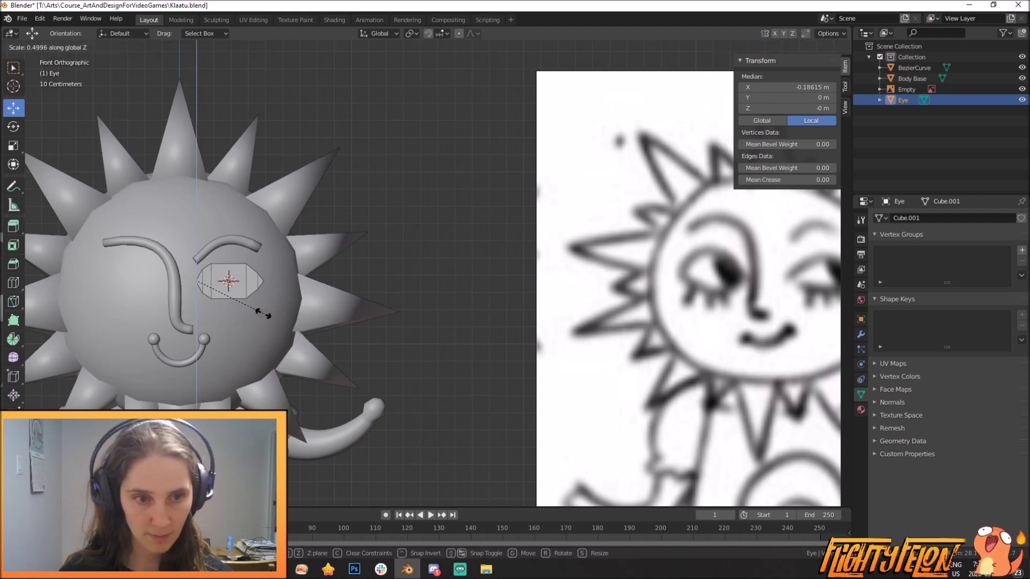
left_click(230, 298)
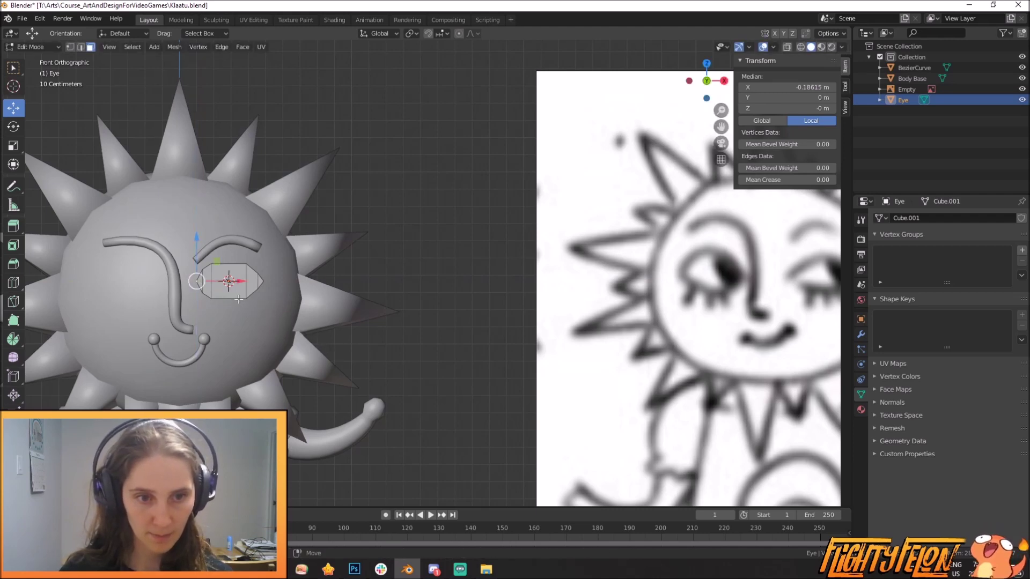
scroll(276, 275, "up", 3)
middle_click_drag(200, 299, 231, 298)
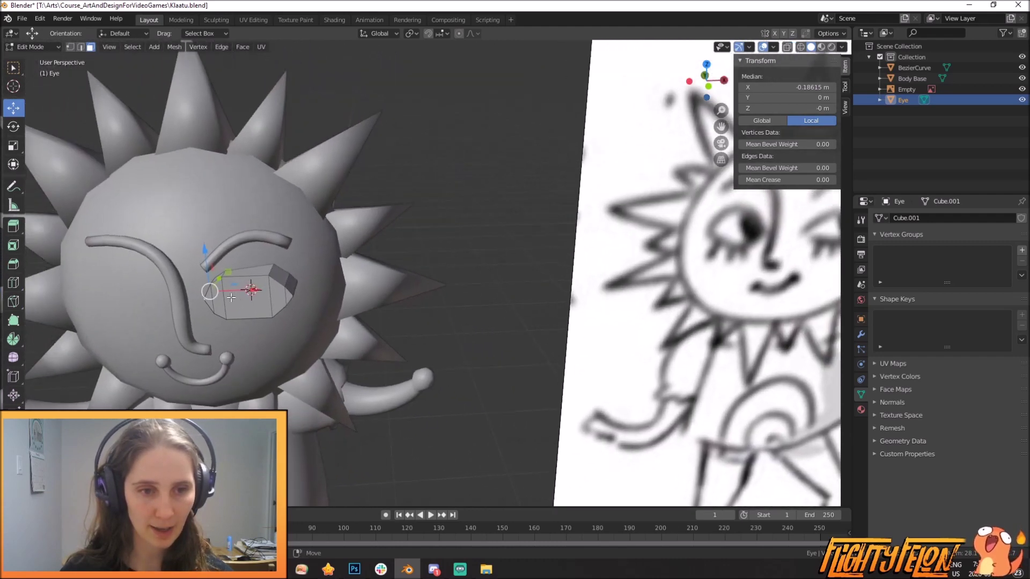
left_click(258, 273)
middle_click_drag(257, 273, 301, 229)
key("s")
right_click(348, 334)
Rotate and reposition the whole eye mesh in top view so it follows the curve of the face
key("a")
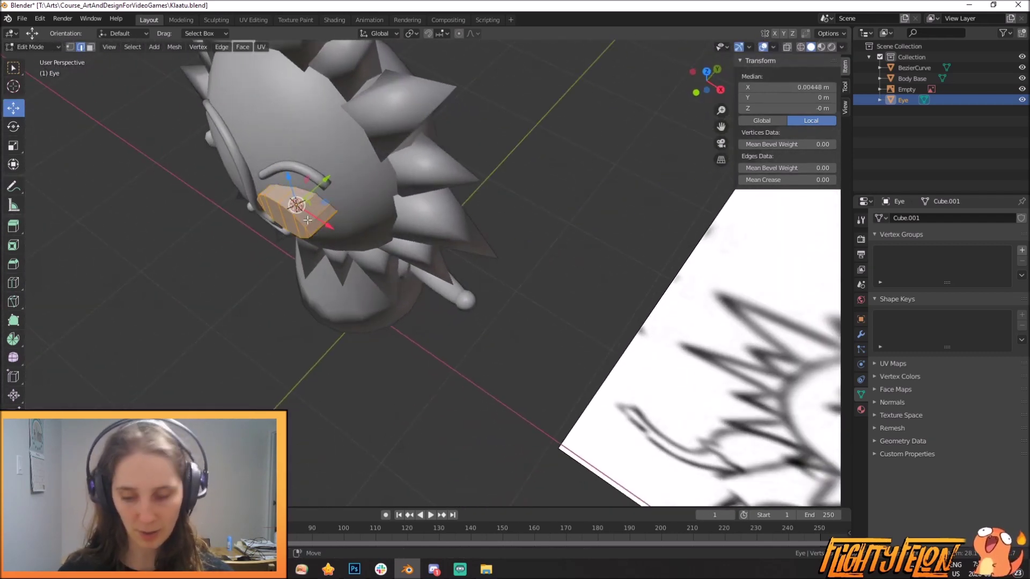
key("KP_7")
key("r")
left_click(430, 278)
key("g")
left_click(424, 260)
key("r")
left_click(441, 273)
Tilt the whole eye mesh with a free trackball rotation to match the slope of the face
middle_click_drag(343, 332, 230, 193)
scroll(374, 296, "up", 2)
middle_click_drag(374, 296, 681, 311)
key("r")
key("r")
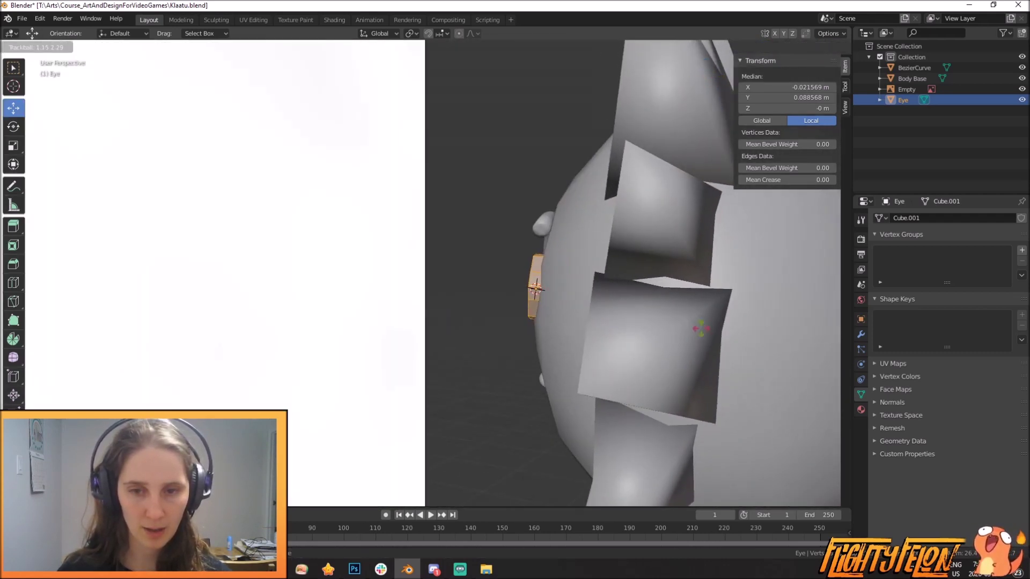
left_click(704, 332)
Try to extrude five of the eye's front faces outward, leaving out the outer corner face
middle_click_drag(474, 351, 632, 350)
scroll(632, 349, "down", 2)
middle_click_drag(304, 307, 508, 318, "shift")
left_click(90, 47)
scroll(354, 241, "up", 3)
left_click(366, 258)
left_click(409, 258, "shift")
left_click(386, 258, "shift")
left_click(454, 258, "shift")
left_click(485, 260, "shift")
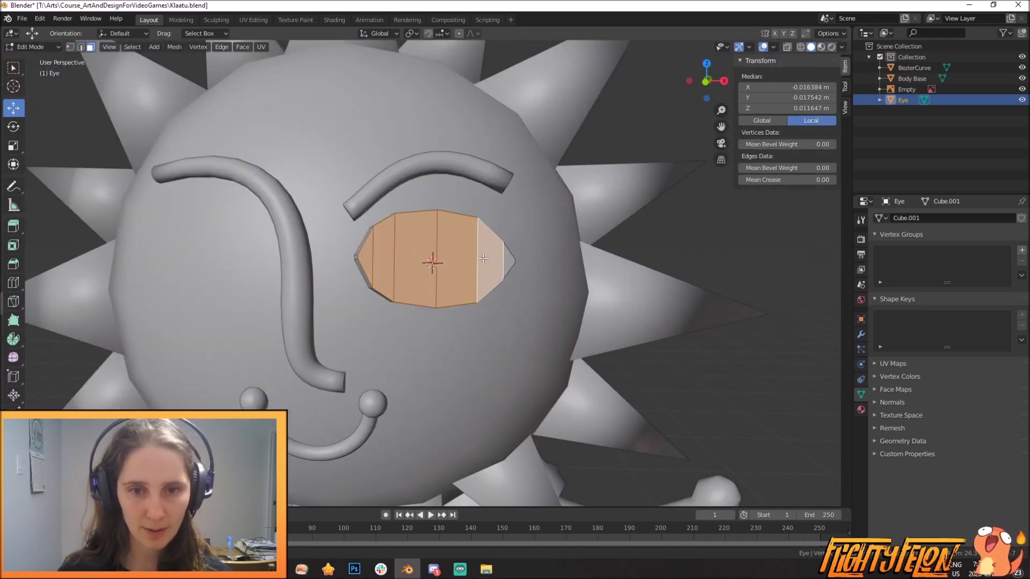
middle_click_drag(483, 260, 473, 272)
middle_click_drag(560, 289, 547, 322)
key("e")
left_click(554, 327)
Scale the extruded front faces down slightly and shift them in the horizontal plane
key("s")
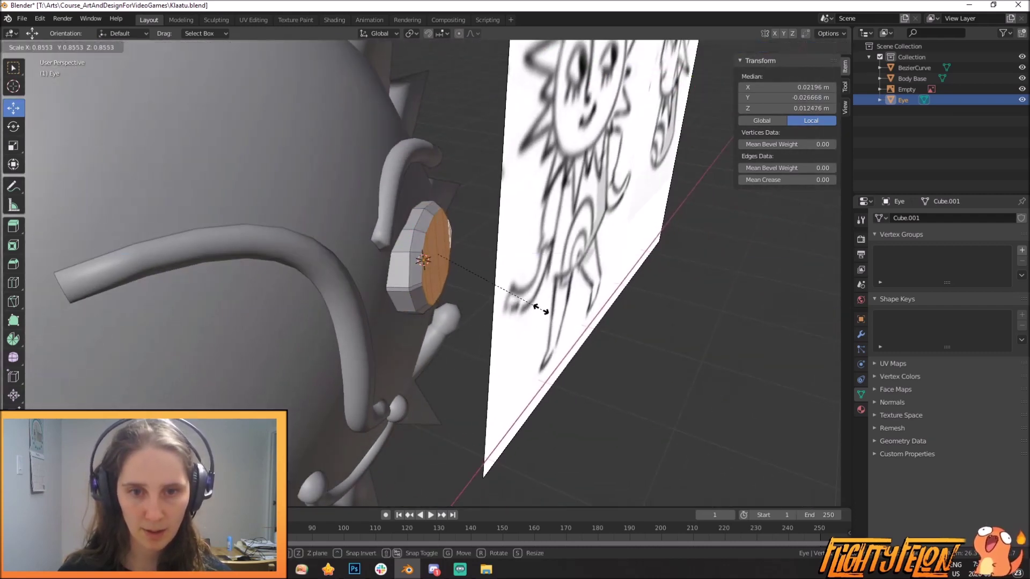
left_click(538, 296)
key("g")
key("shift+z")
left_click(531, 296)
middle_click_drag(530, 297, 661, 168)
scroll(456, 285, "down", 2)
scroll(510, 288, "down", 2)
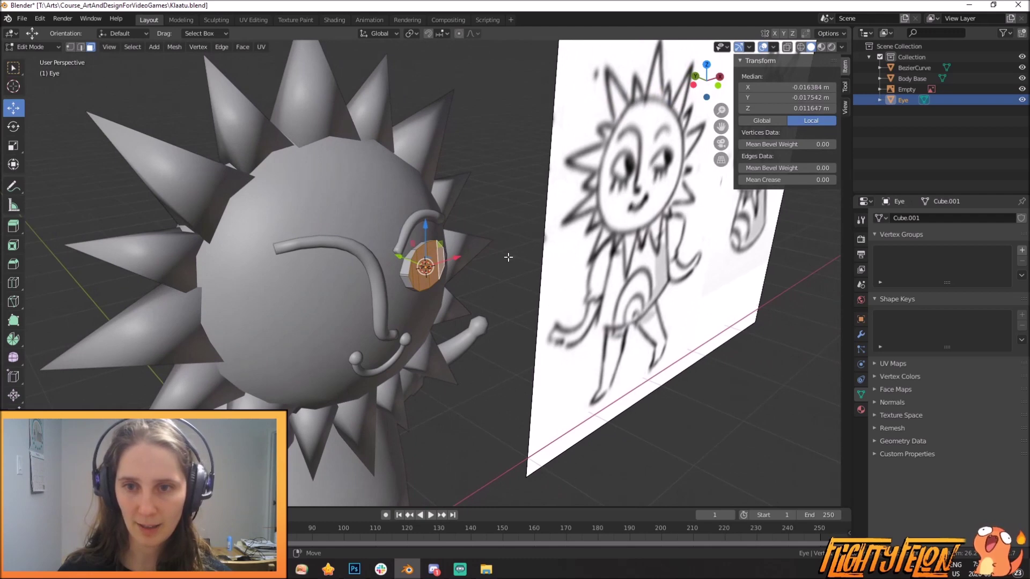
Add the outer corner face to the front-face selection, then select only the middle vertical edge
scroll(483, 281, "up", 3)
middle_click_drag(483, 280, 420, 244)
scroll(455, 287, "up", 3)
left_click(527, 229, "shift")
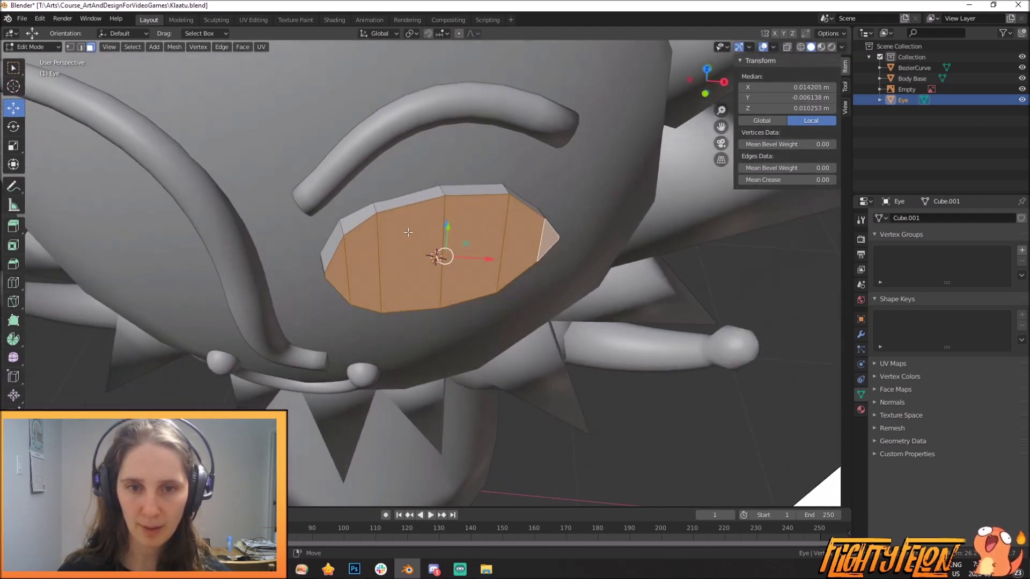
left_click(81, 47)
middle_click_drag(397, 279, 383, 208)
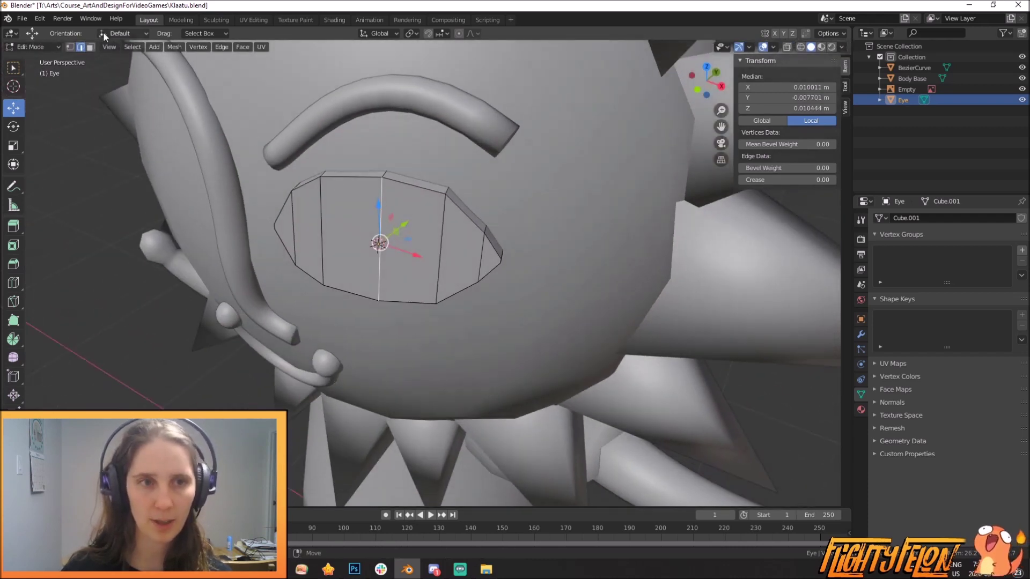
Extrude all six front faces of the eye slightly outward and scale them down to form a bevelled rim
left_click(90, 48)
left_click(288, 233)
left_click(309, 229, "shift")
left_click(347, 227, "shift")
left_click(412, 231, "shift")
left_click(456, 240, "shift")
left_click(489, 257, "shift")
middle_click_drag(490, 257, 438, 267)
key("e")
left_click(447, 273)
key("s")
left_click(450, 280)
middle_click_drag(450, 280, 419, 263)
Apply smooth shading to the eye object
key("Tab")
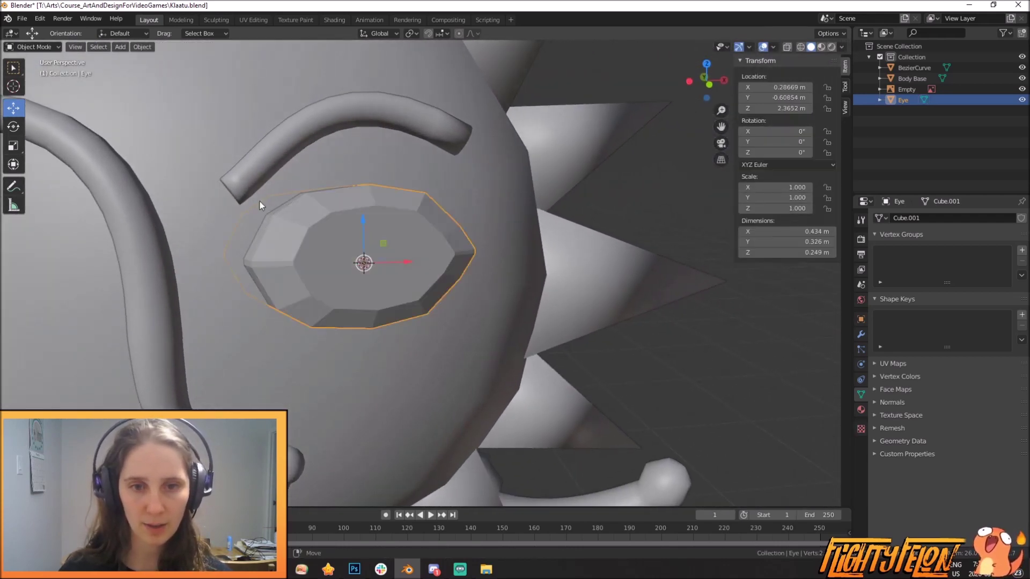
left_click(142, 47)
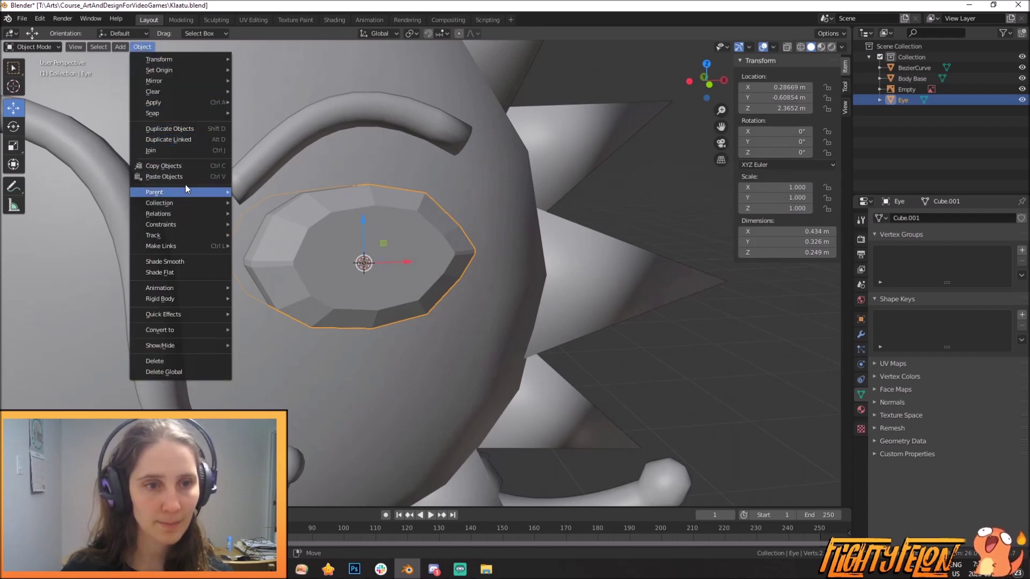
left_click(194, 263)
mouse_move(193, 265)
middle_mouse_down()
mouse_move(365, 275)
mouse_move(436, 291)
mouse_move(449, 318)
mouse_move(397, 365)
mouse_move(397, 285)
mouse_move(409, 257)
mouse_move(388, 252)
middle_mouse_up()
Select the middle vertical edge on the eye's front and turn on proportional editing
key("Tab")
scroll(388, 252, "up", 2)
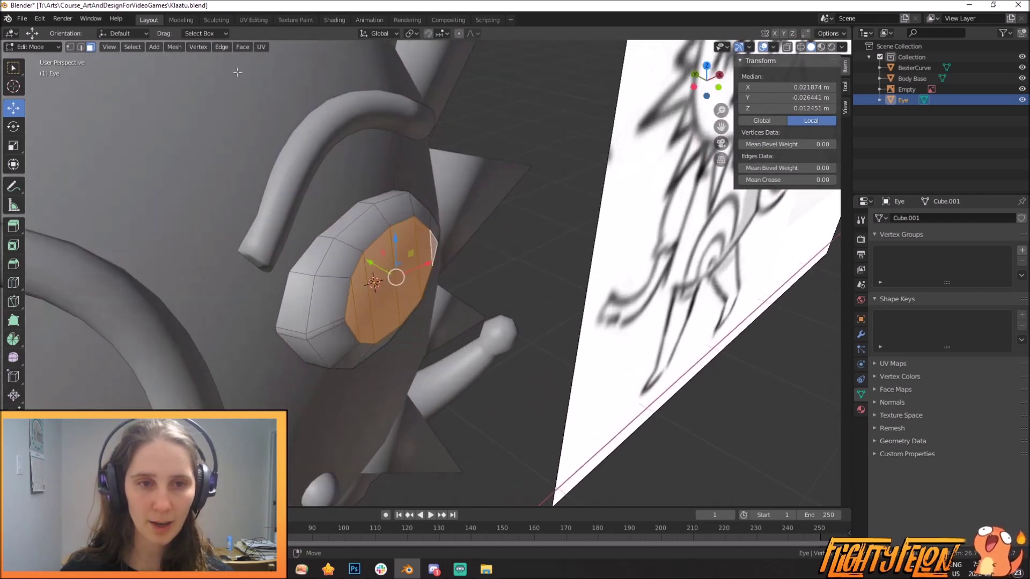
middle_click_drag(313, 212, 319, 198)
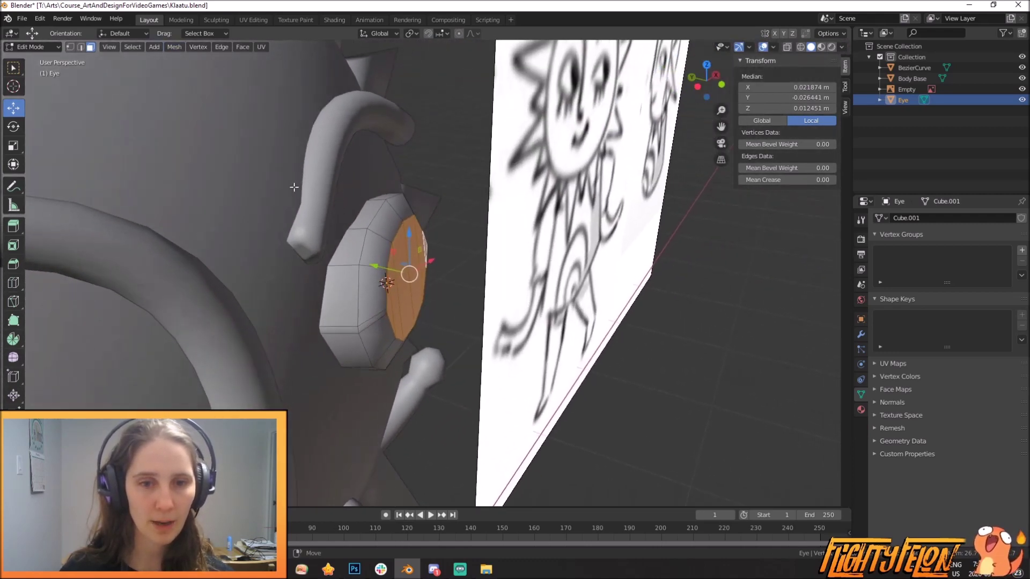
left_click(81, 47)
left_click(411, 275)
middle_click_drag(467, 264, 433, 303)
scroll(432, 303, "down", 5)
middle_click_drag(481, 277, 466, 248)
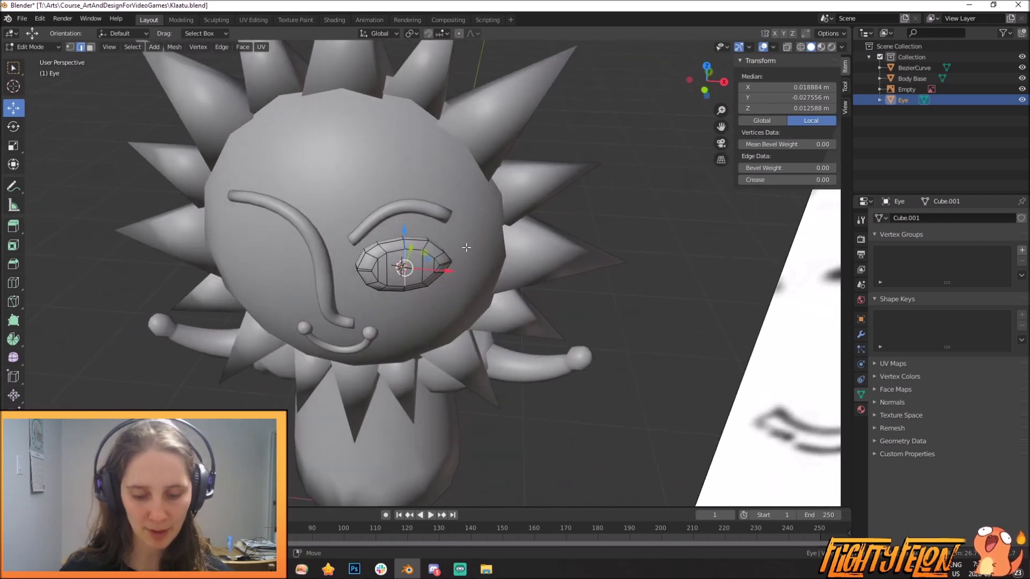
left_click(458, 33)
middle_click_drag(469, 268, 490, 296)
key("g")
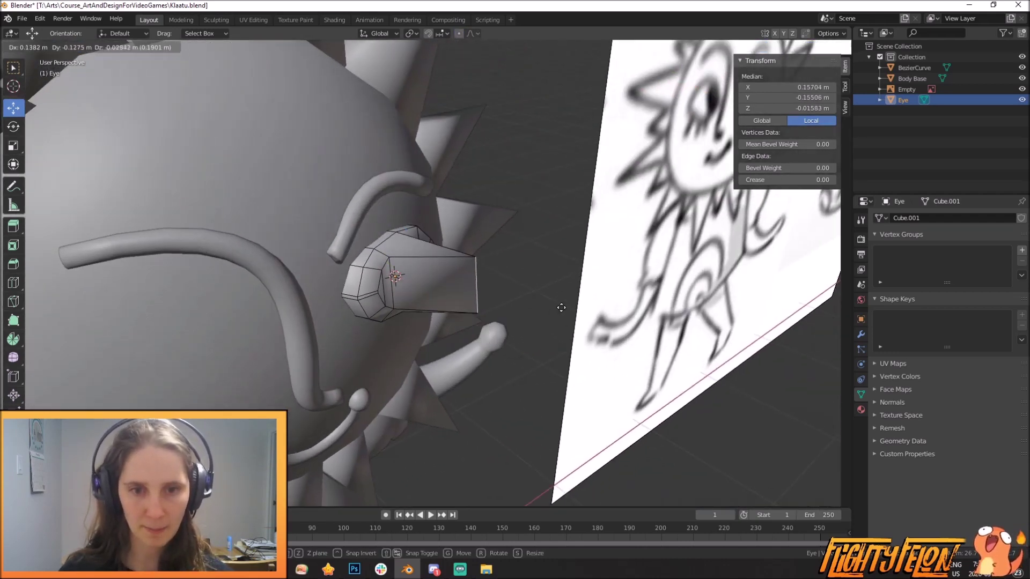
key("Escape")
middle_click_drag(561, 308, 475, 362)
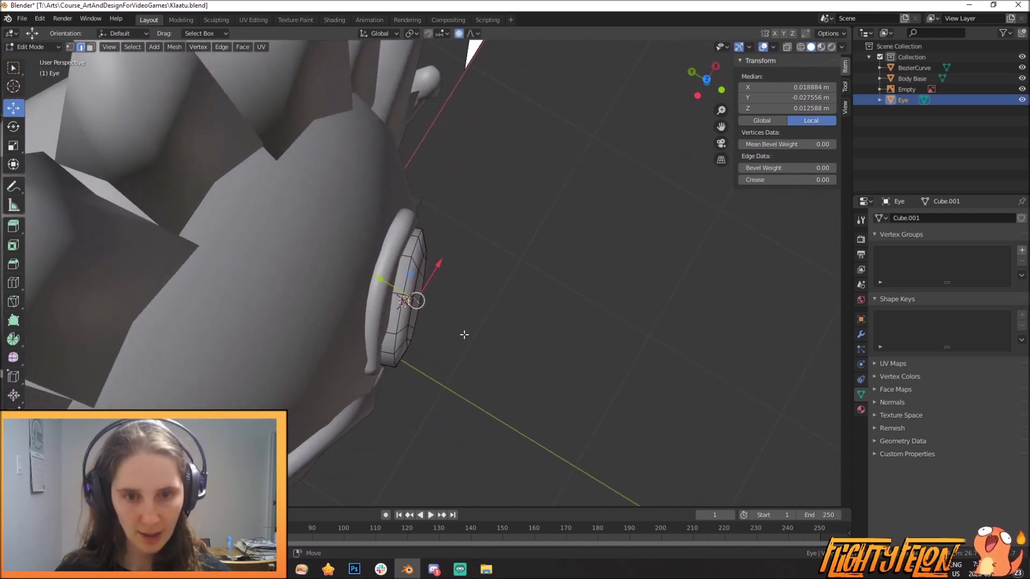
key("s")
scroll(471, 331, "up", 6)
scroll(471, 330, "down", 4)
scroll(471, 330, "up", 5)
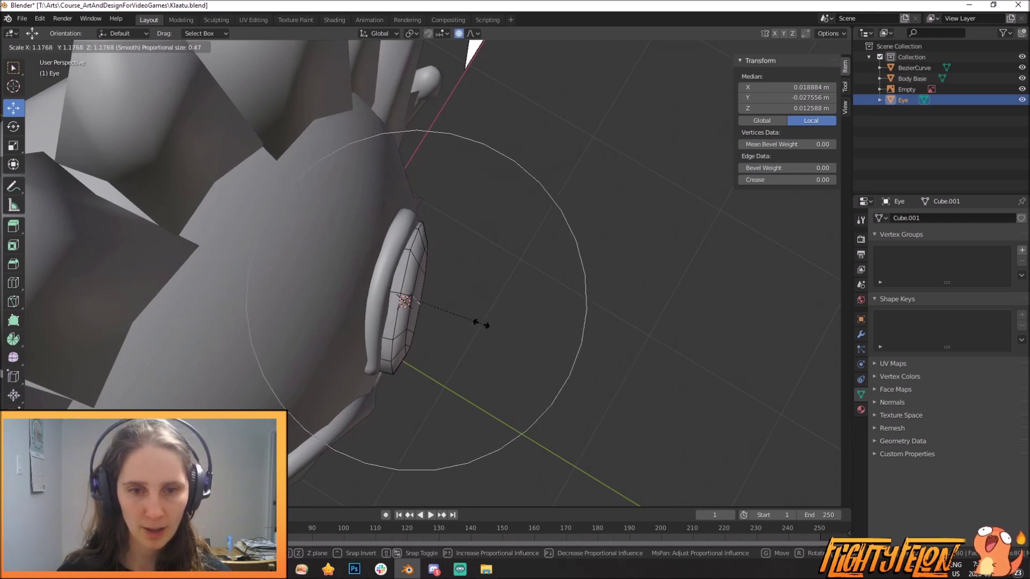
key("Escape")
Pull the middle front edge outward with smooth proportional falloff of size 0.26, moving it about 0.03 m along X
key("g")
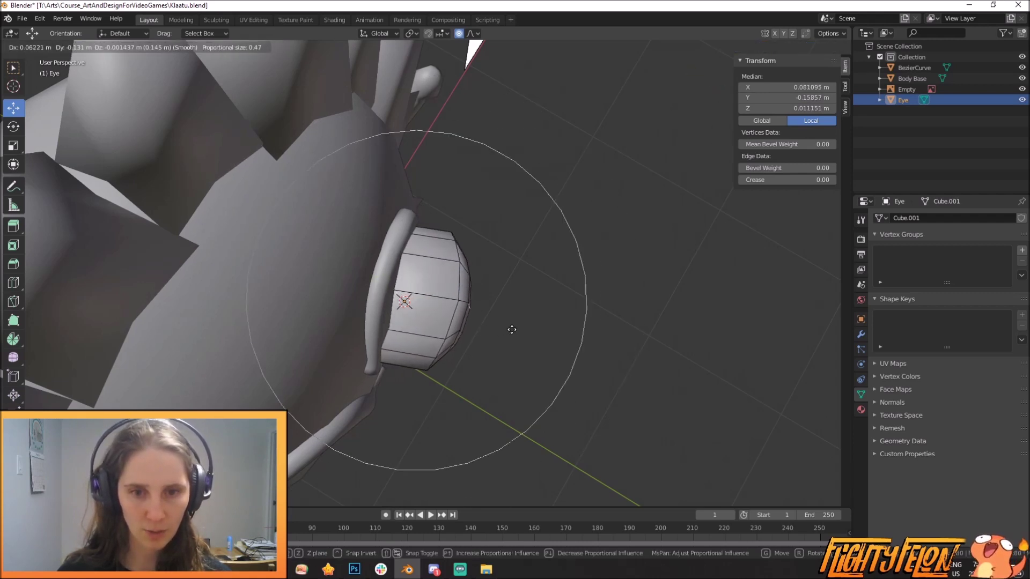
scroll(462, 322, "up", 10)
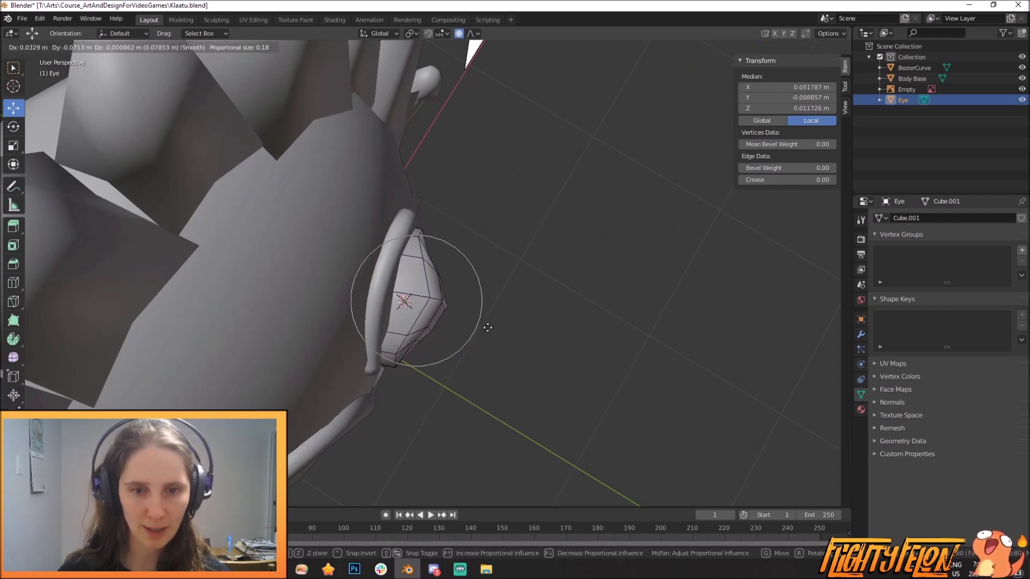
scroll(529, 330, "down", 8)
scroll(531, 330, "up", 3)
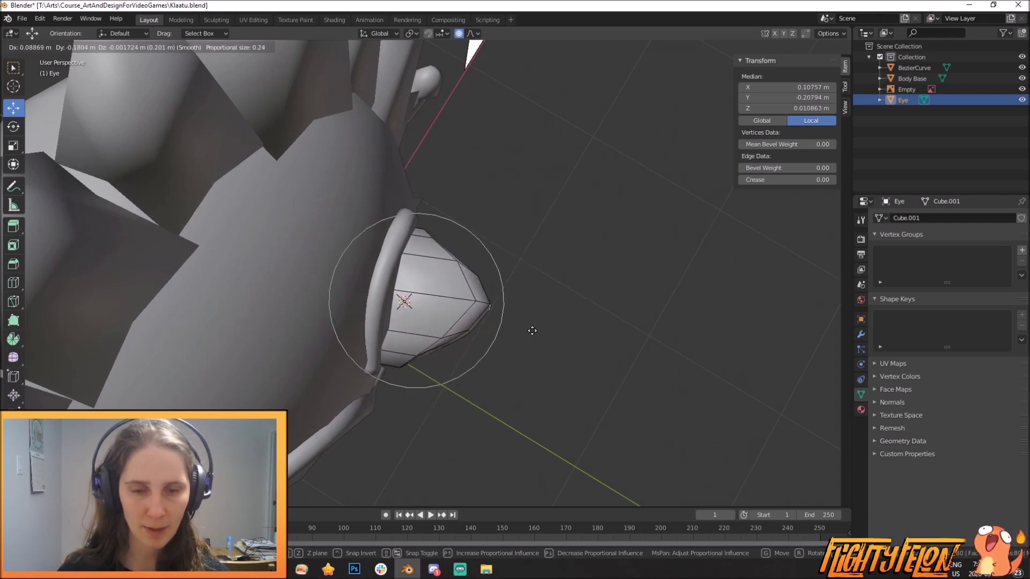
scroll(532, 330, "down", 5)
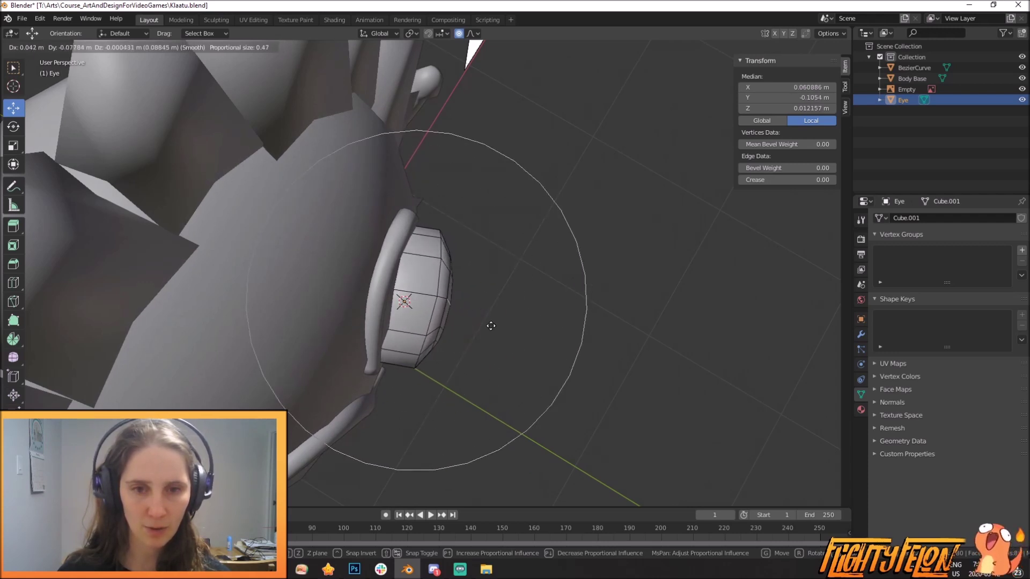
scroll(476, 322, "up", 8)
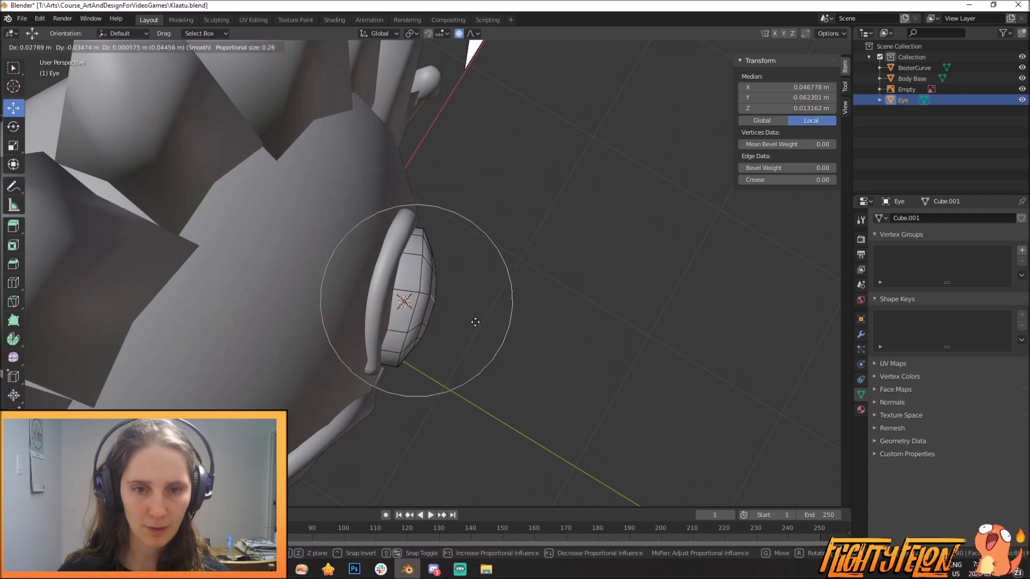
scroll(474, 321, "down", 2)
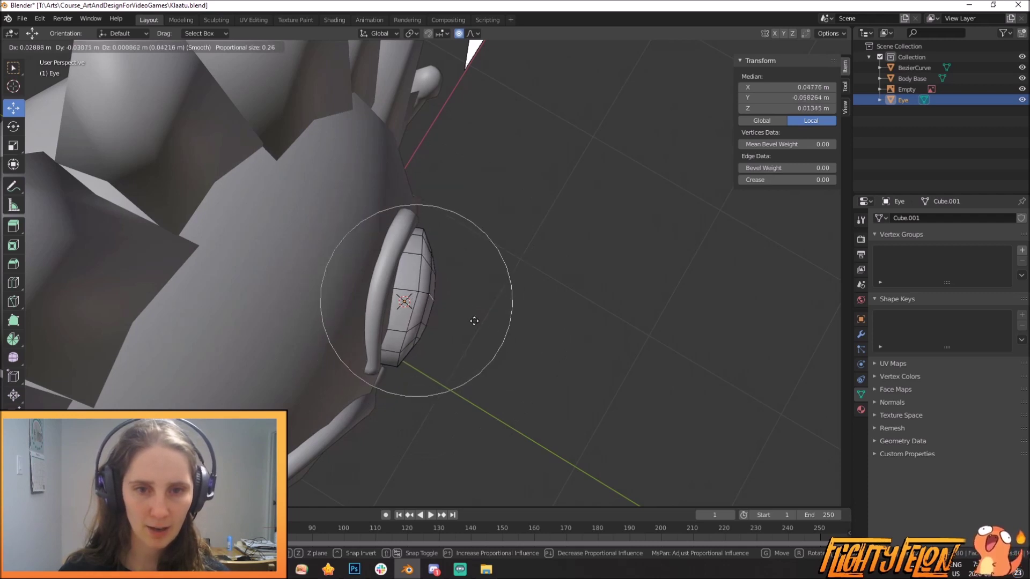
left_click(477, 321)
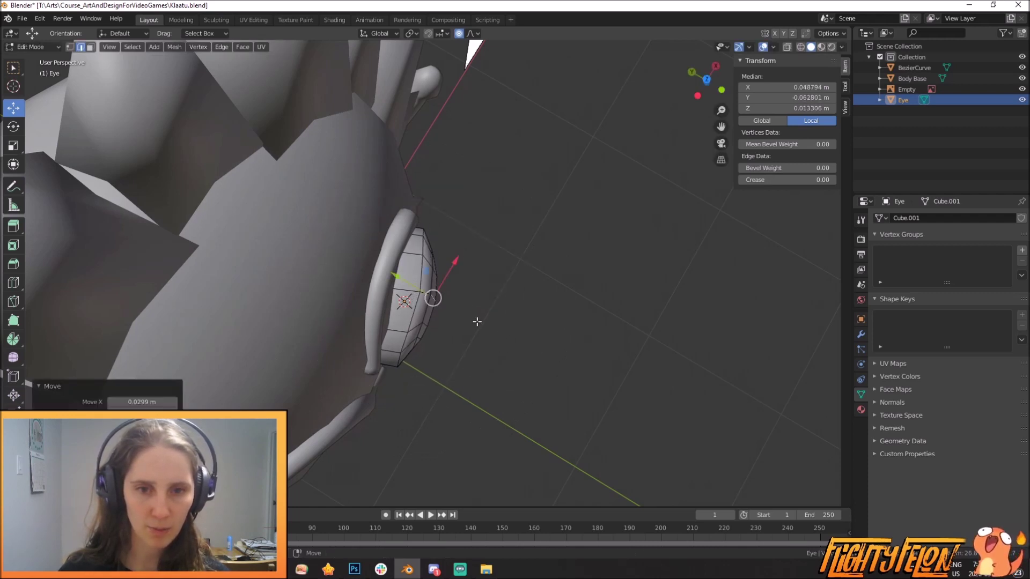
Move the middle front edge back toward the face by about -0.0155 m in X, using a proportional size of 0.56
key("g")
scroll(488, 326, "down", 8)
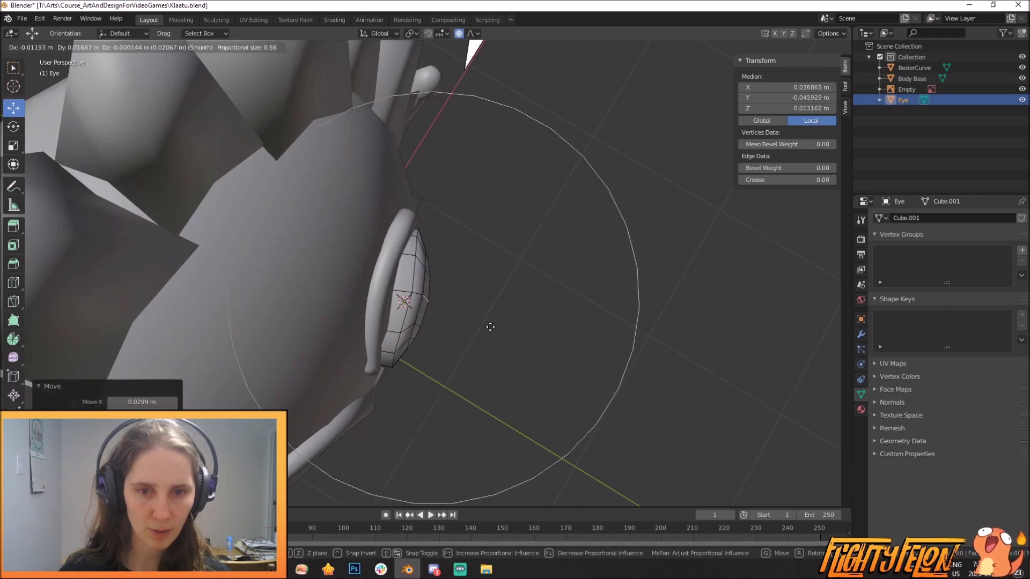
left_click(486, 326)
middle_click_drag(485, 324, 415, 292)
scroll(412, 309, "down", 7)
scroll(415, 292, "up", 7)
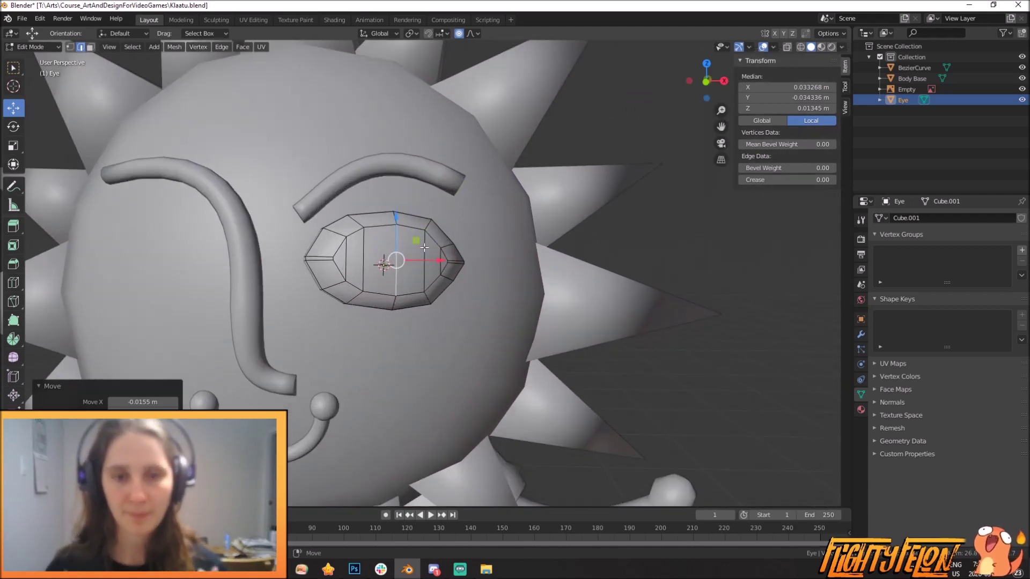
Add a UV sphere with 16 segments and 8 rings on the eye's outer half and scale it to pupil size without proportional editing
key("alt+a")
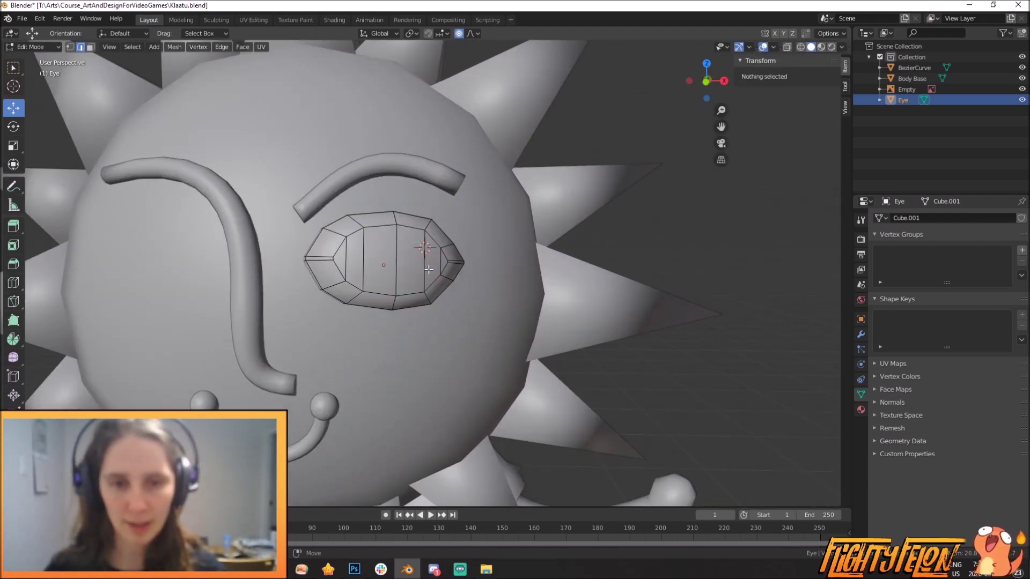
key("shift+a")
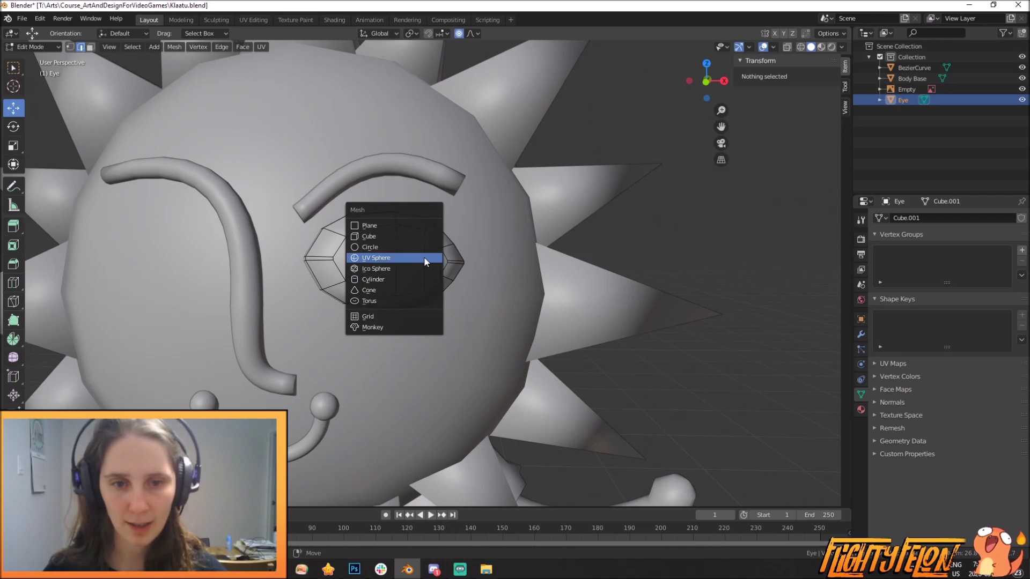
left_click(382, 259)
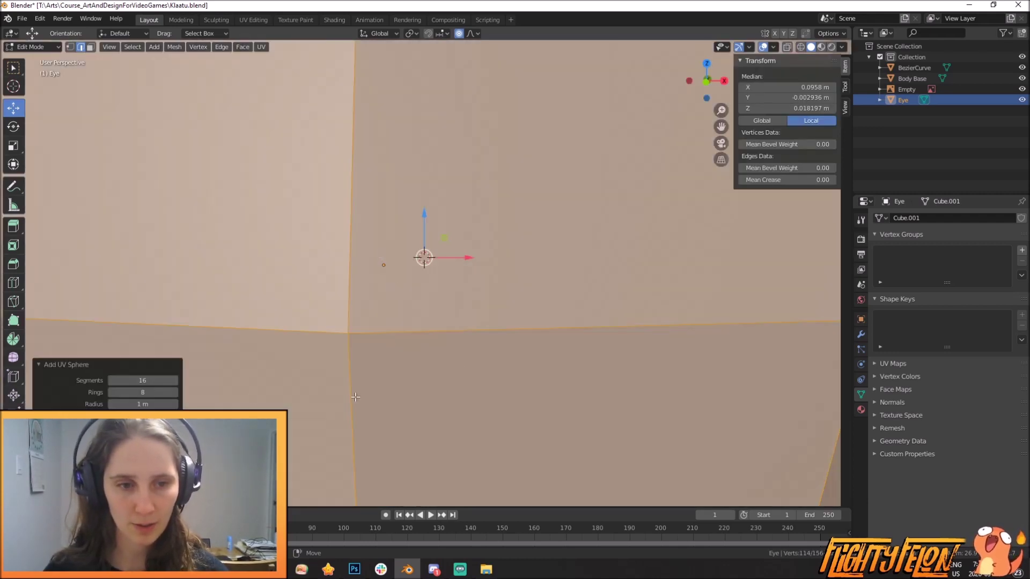
key("s")
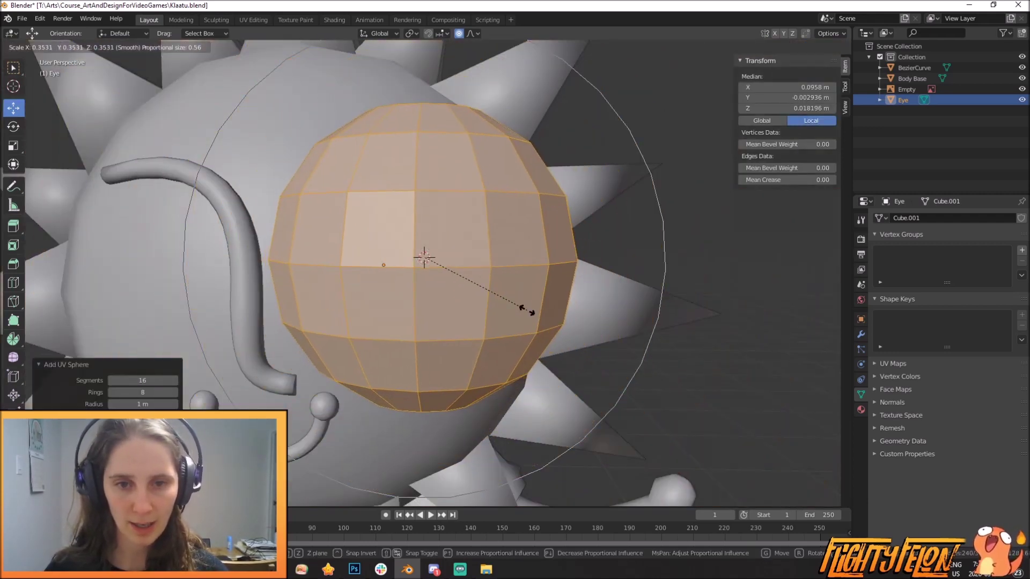
key("Escape")
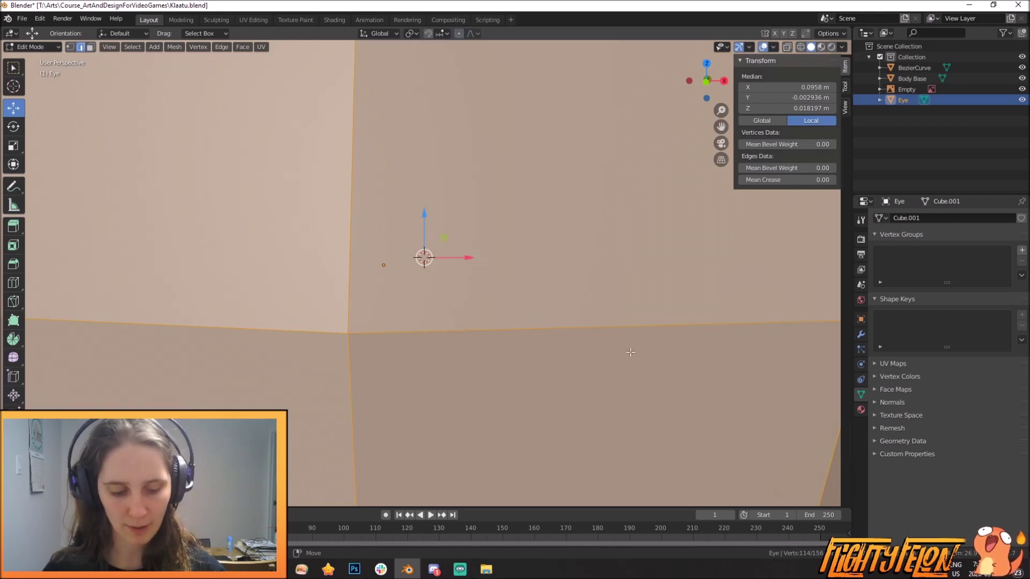
key("s")
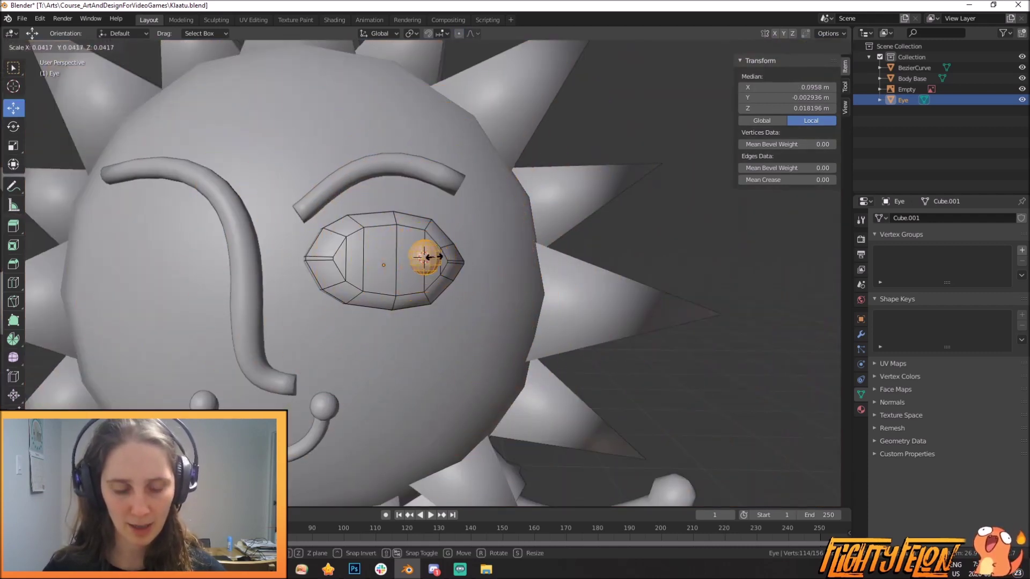
left_click(460, 272)
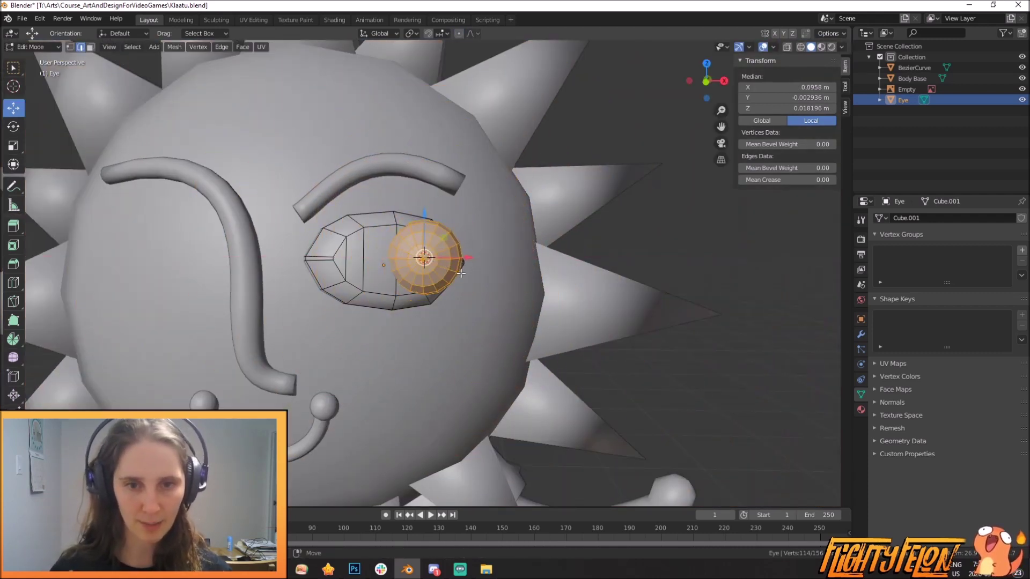
Narrow the pupil sphere along X to roughly 0.6 and flatten it along Y to about 0.25
key("s")
key("x")
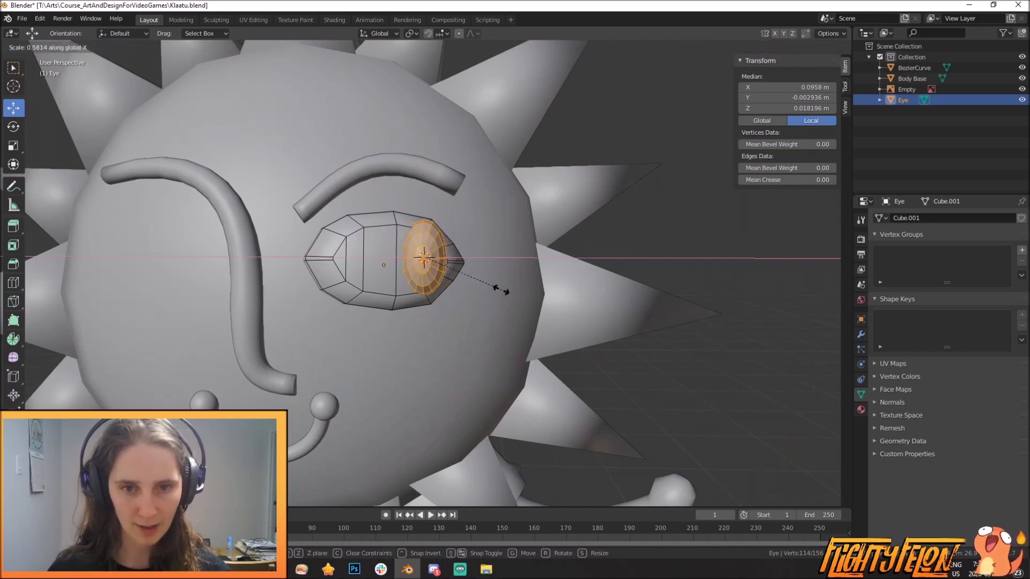
left_click(526, 295)
middle_click_drag(526, 295, 447, 342)
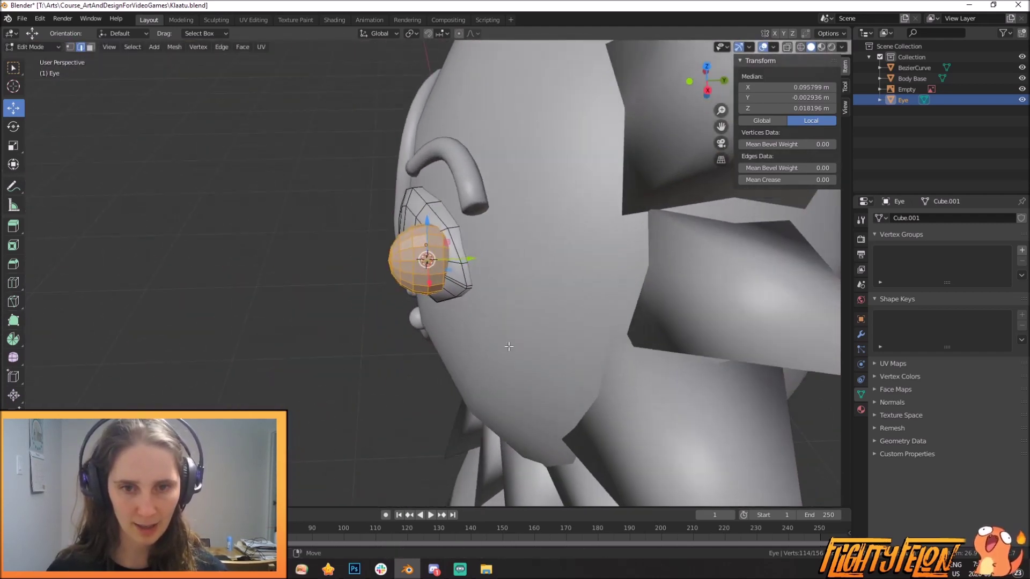
key("s")
key("y")
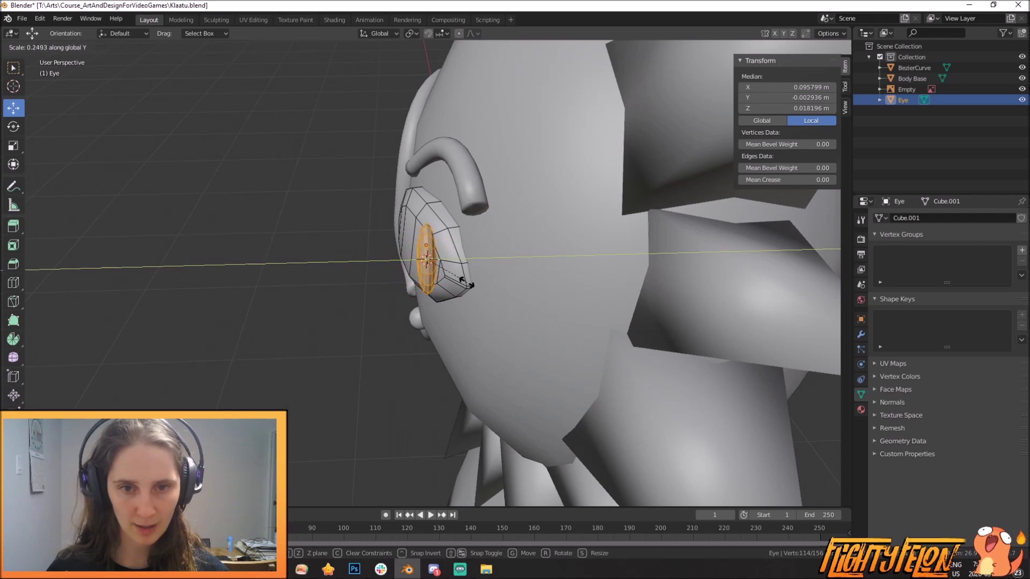
left_click(468, 284)
Rotate the pupil about Z to follow the eye's curve, then adjust its position and tilt in front view
middle_click_drag(468, 284, 563, 325)
key("r")
key("z")
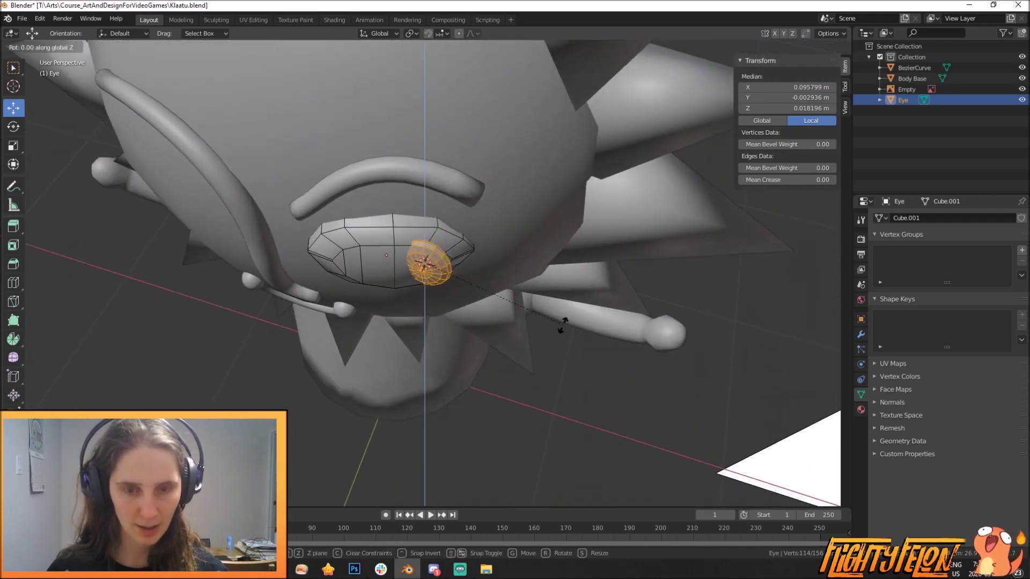
left_click(562, 272)
key("KP_1")
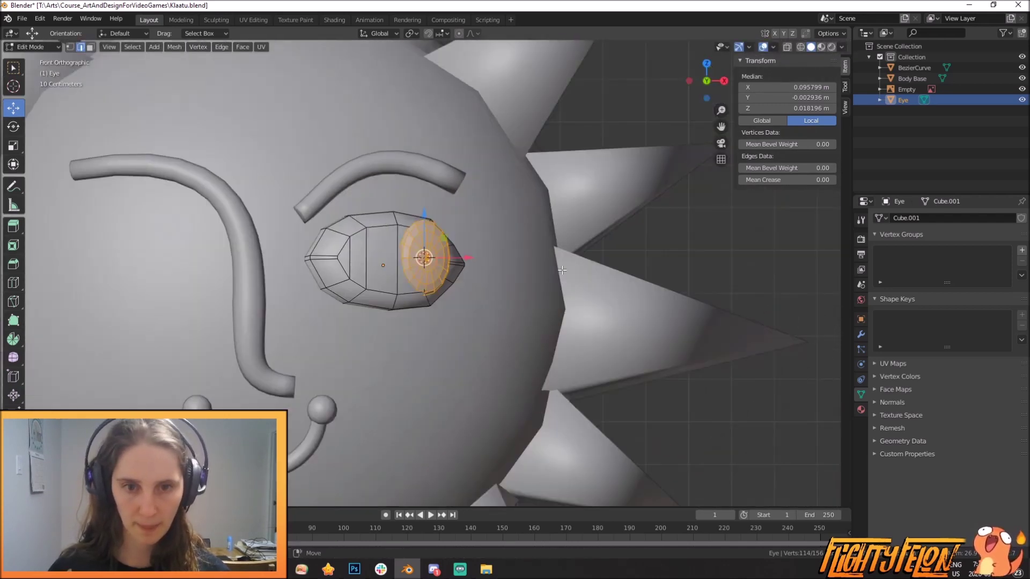
key("g")
left_click(559, 273)
key("r")
left_click(563, 266)
Free-rotate the pupil to match the eye's front surface, then rescale it and reposition it there
middle_click_drag(562, 266, 558, 290)
key("r")
key("r")
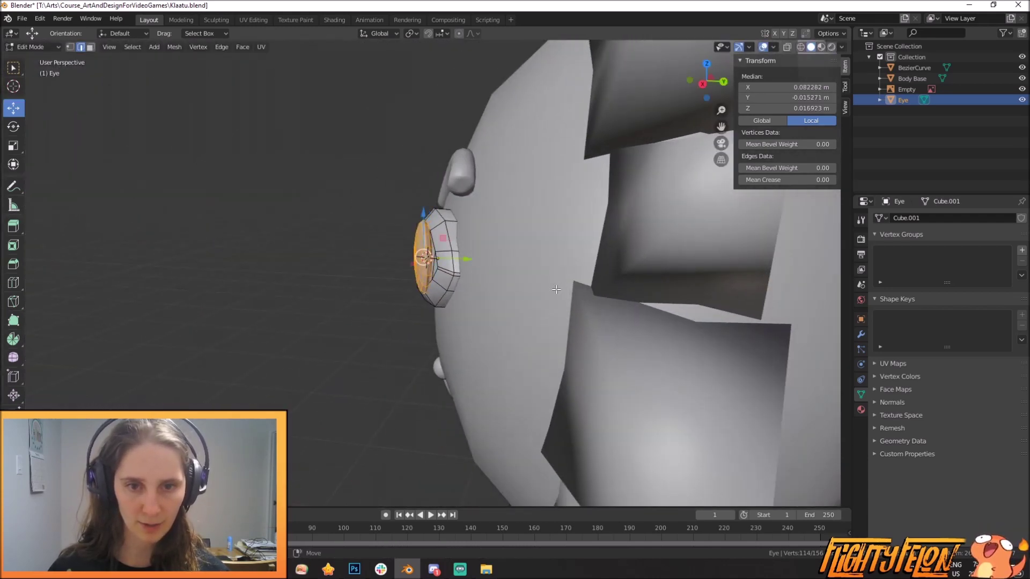
left_click(568, 287)
key("g")
left_click(571, 290)
middle_click_drag(571, 290, 485, 283)
key("s")
left_click(585, 318)
key("g")
left_click(585, 320)
Shift the pupil inward from the eye's outer end and reseat it on the eye's front surface
scroll(490, 317, "down", 5)
key("Tab")
scroll(513, 326, "down", 3)
scroll(519, 314, "up", 4)
scroll(515, 311, "down", 4)
scroll(485, 284, "up", 3)
key("Tab")
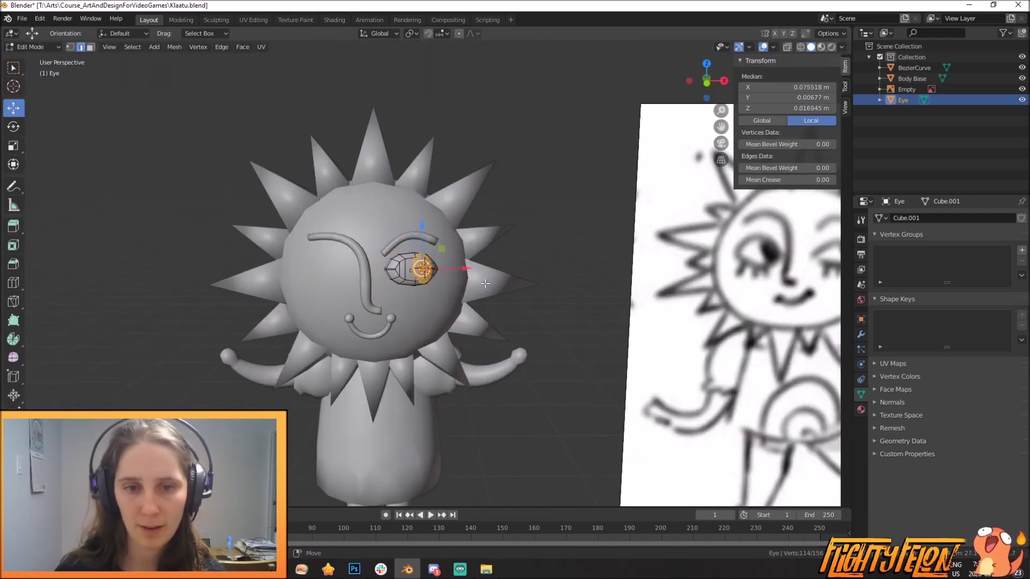
scroll(484, 283, "up", 3)
key("g")
left_click(486, 280)
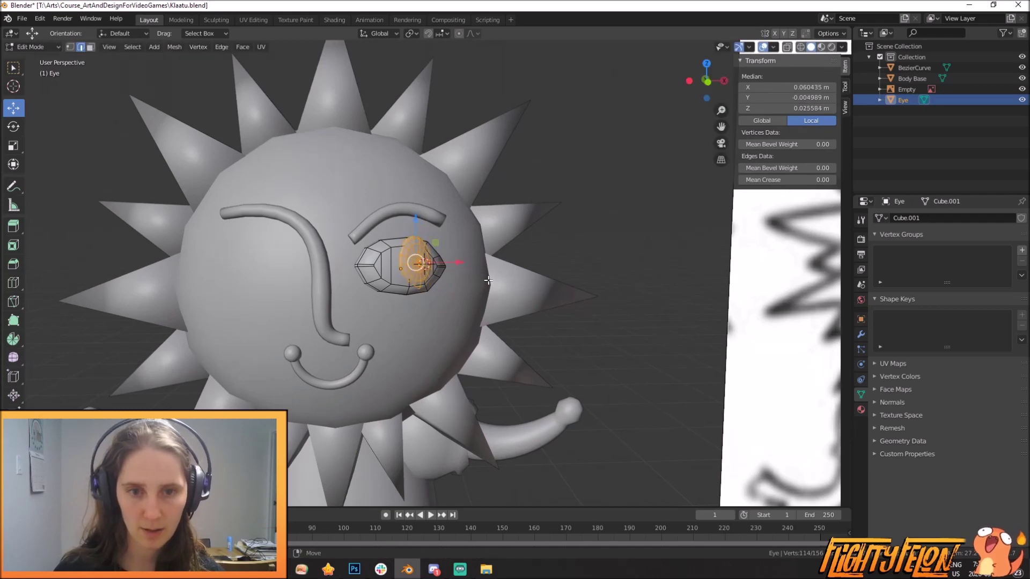
middle_click_drag(487, 280, 352, 295)
key("g")
left_click(495, 329)
Rotate the pupil until it lies along the eye's curvature and move it closer to the eye's middle
key("r")
middle_click_drag(496, 329, 529, 338)
key("r")
right_click(476, 322)
key("r")
left_click(486, 334)
key("r")
left_click(519, 367)
key("g")
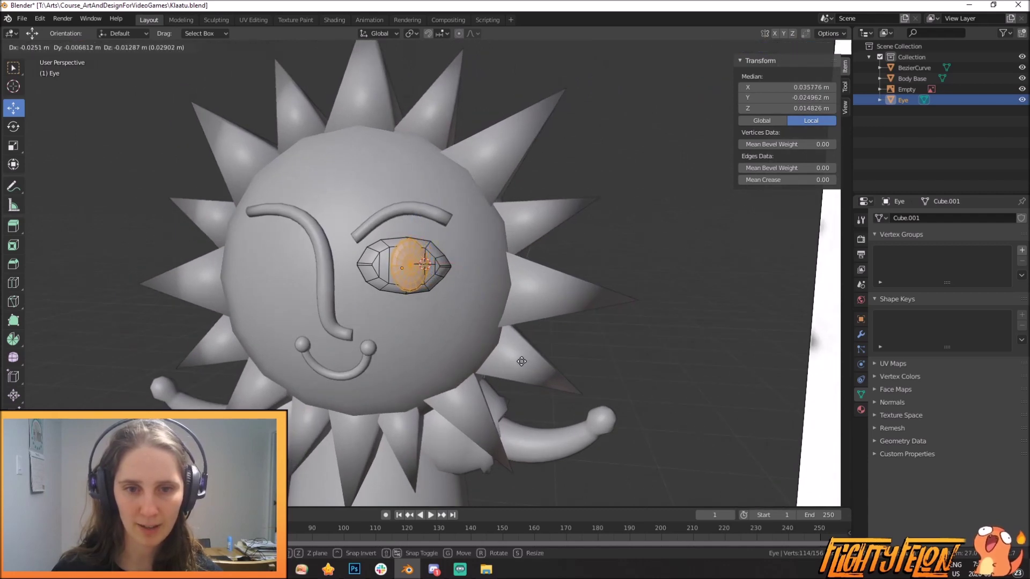
left_click(528, 361)
Select the whole eye with its pupil, move it against the face and free-rotate it to follow the head's curve
middle_click_drag(542, 367, 486, 294)
key("a")
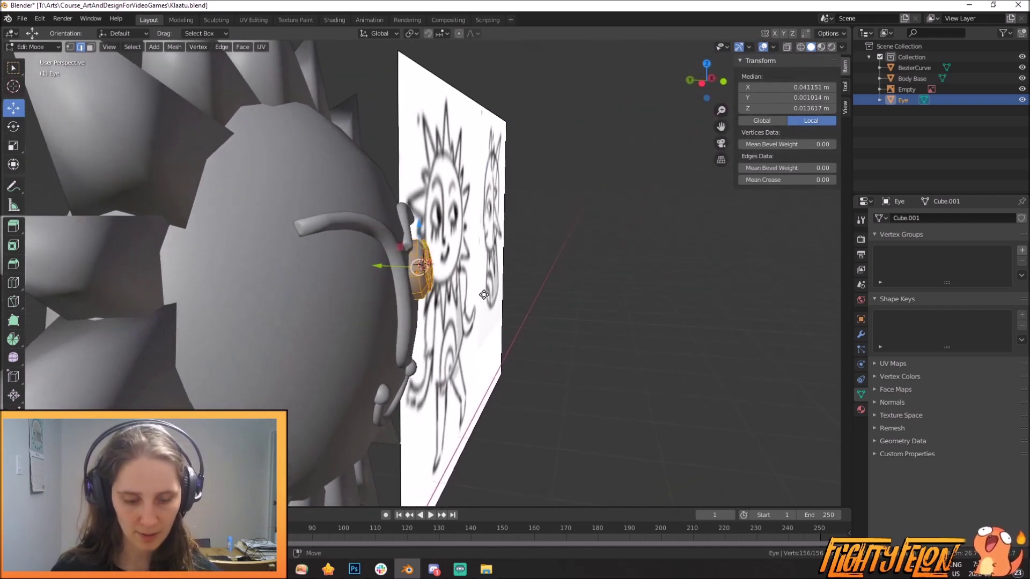
key("g")
left_click(477, 296)
middle_click_drag(478, 296, 251, 311)
key("r")
key("r")
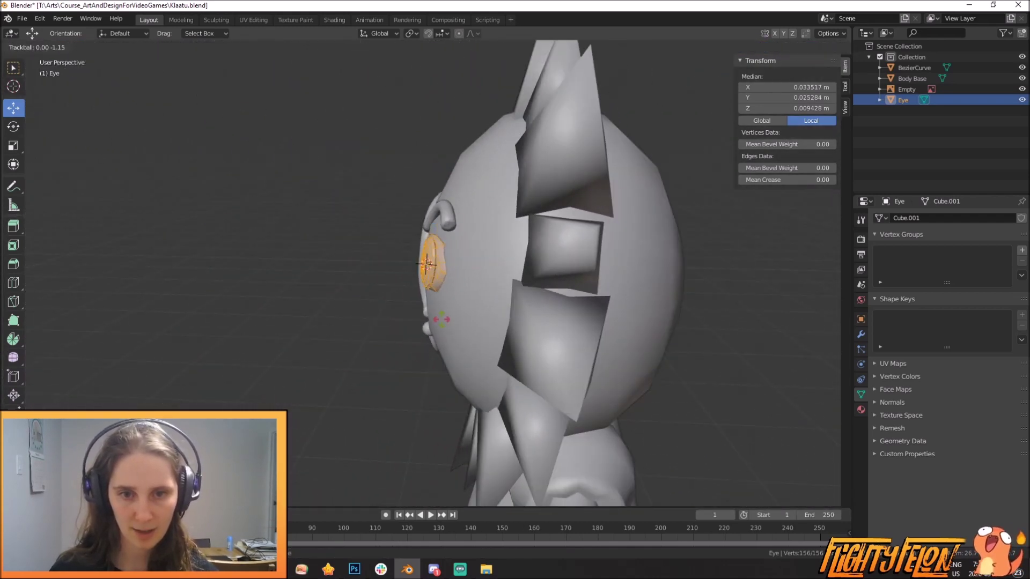
left_click(441, 320)
Duplicate the eye to the opposite side of the face and bring the copy forward to the face surface in side view
middle_click_drag(441, 320, 584, 322)
scroll(584, 322, "down", 2)
middle_click_drag(503, 301, 534, 293)
key("shift+d")
left_click(389, 291)
key("KP_1")
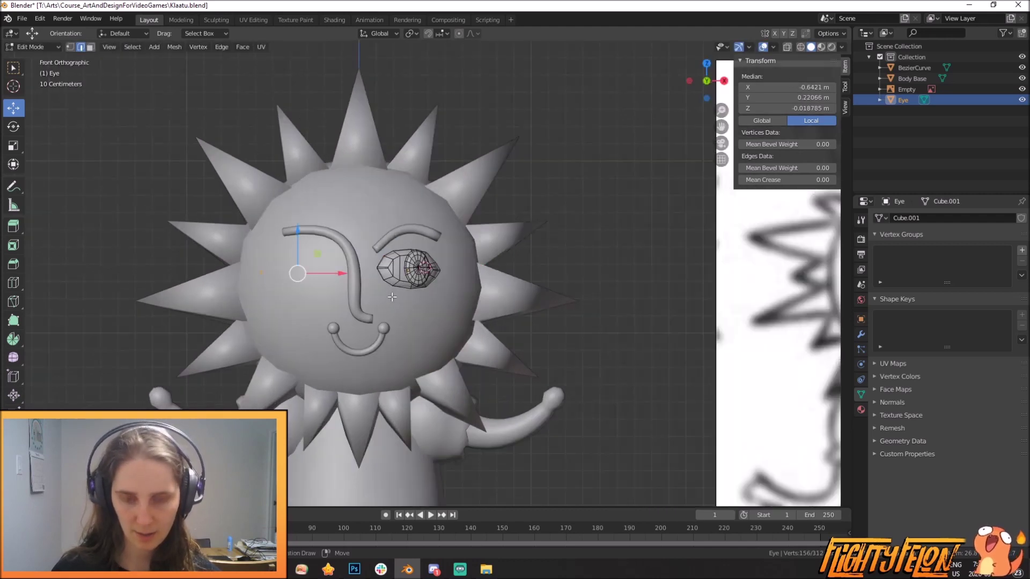
key("KP_3")
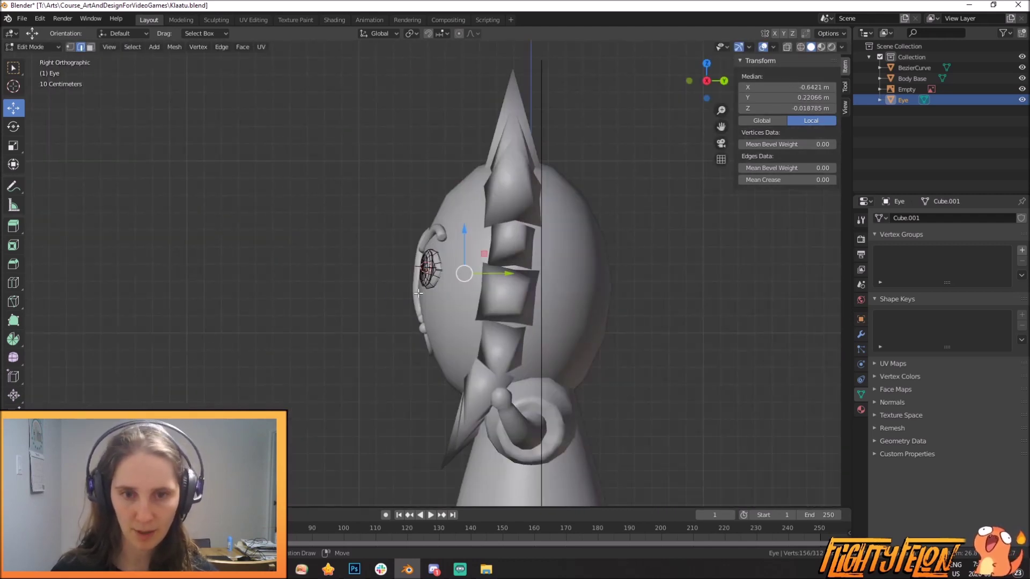
key("z")
left_click(355, 291)
key("g")
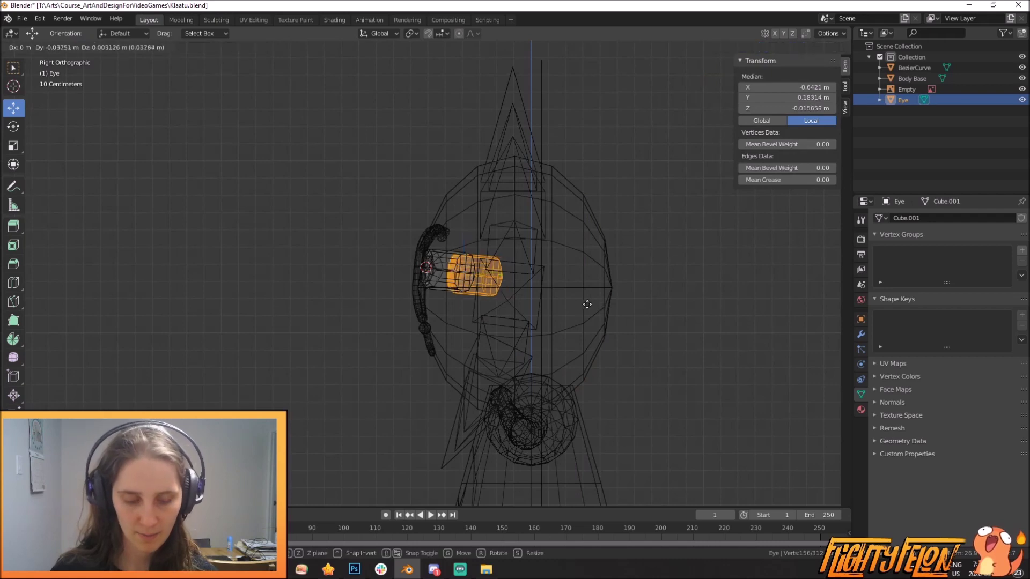
left_click(564, 302)
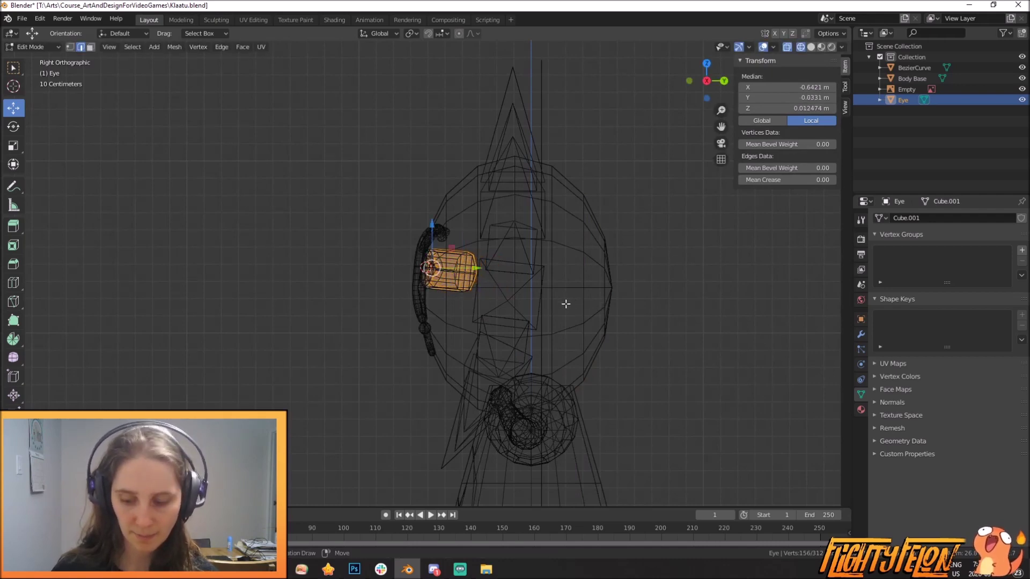
Free-rotate the copied eye about its own center so it follows the curve of its side of the head
key("KP_4")
key("KP_4")
key("KP_4")
key("KP_6")
key("KP_4")
key("KP_4")
key("KP_4")
key("KP_4")
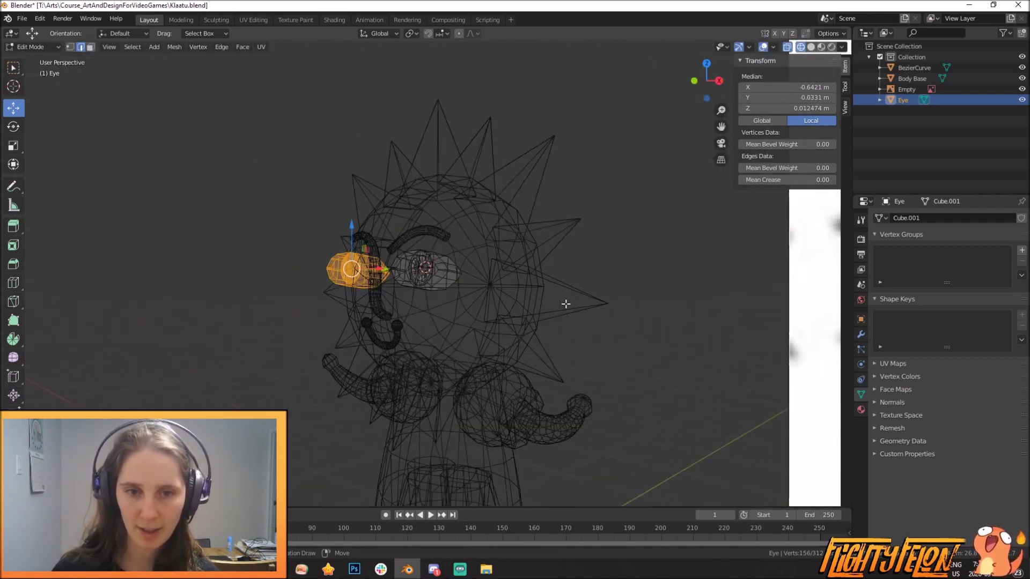
key("KP_4")
key("KP_4")
key("KP_4")
key("KP_4")
key("KP_4")
key("KP_4")
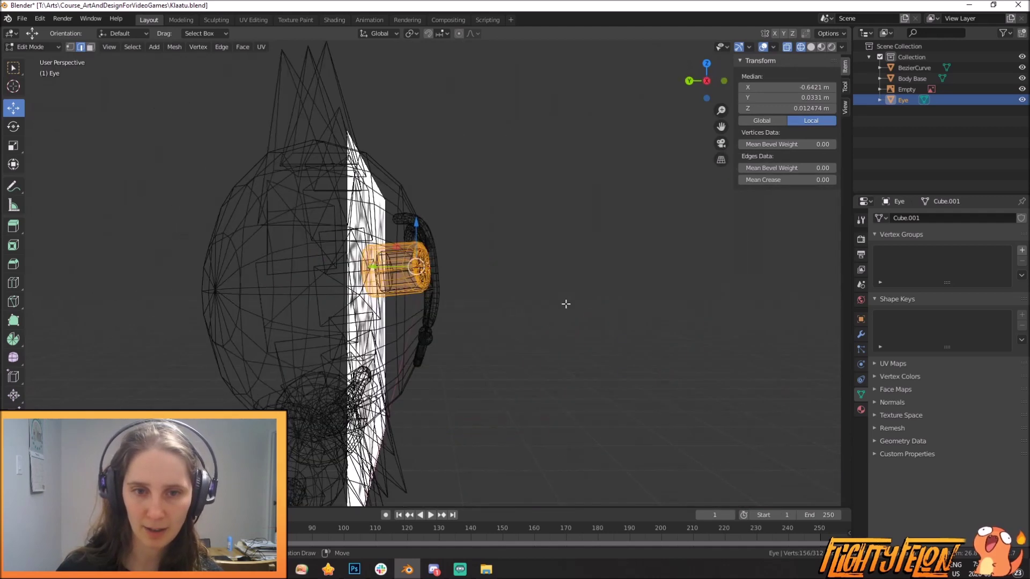
key("z")
left_click(619, 304)
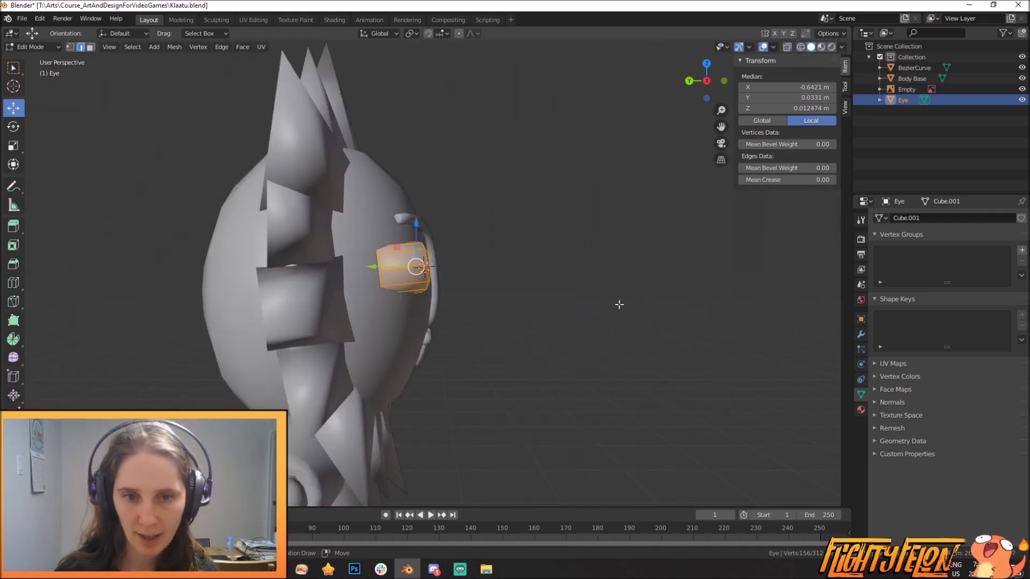
key("r")
key("r")
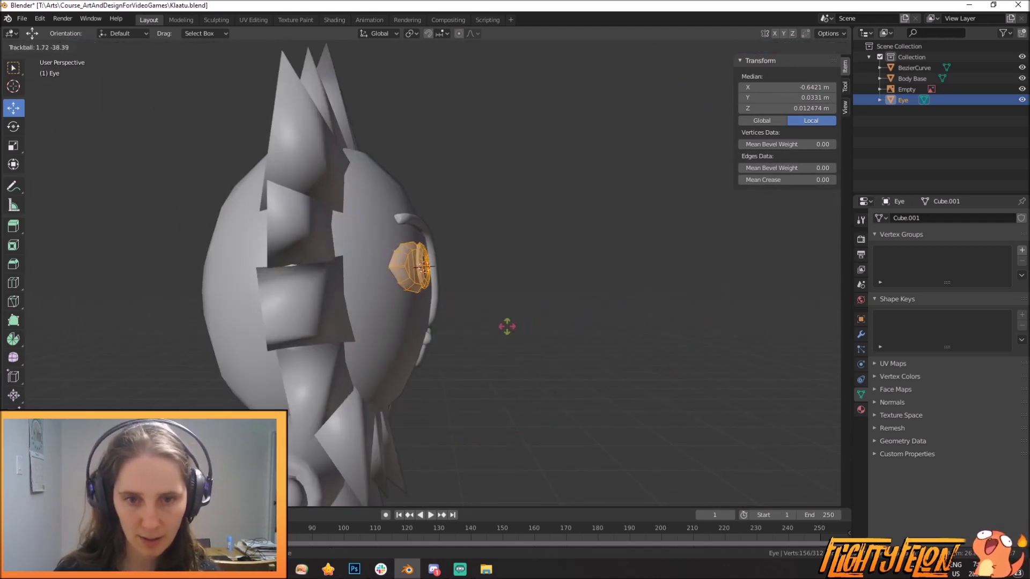
left_click(506, 326)
middle_click_drag(515, 327, 416, 337)
Move the copied eye inward in front view until it sits under the brow, level with the other eye
key("KP_1")
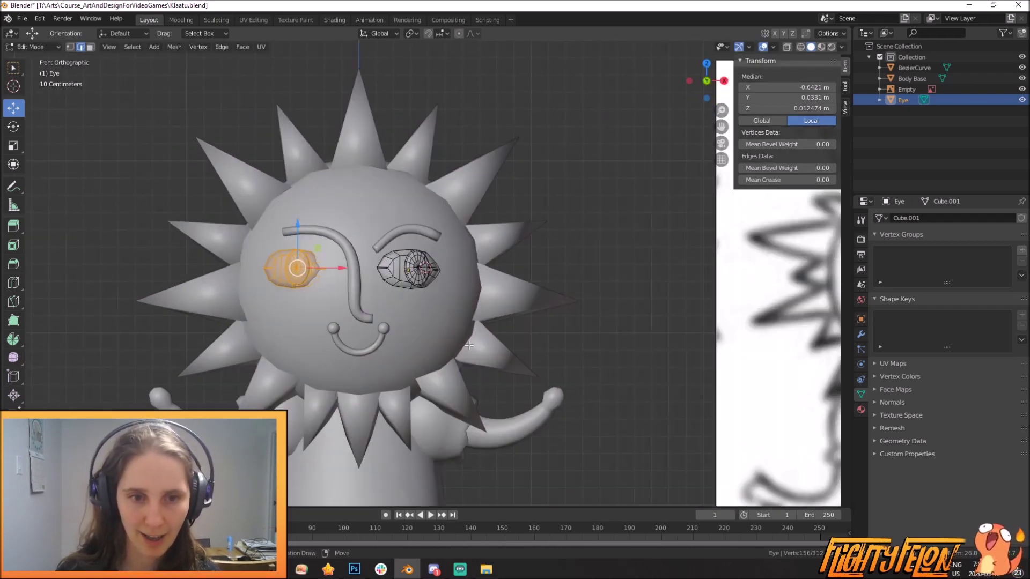
key("g")
left_click(488, 348)
key("z")
left_click(408, 342)
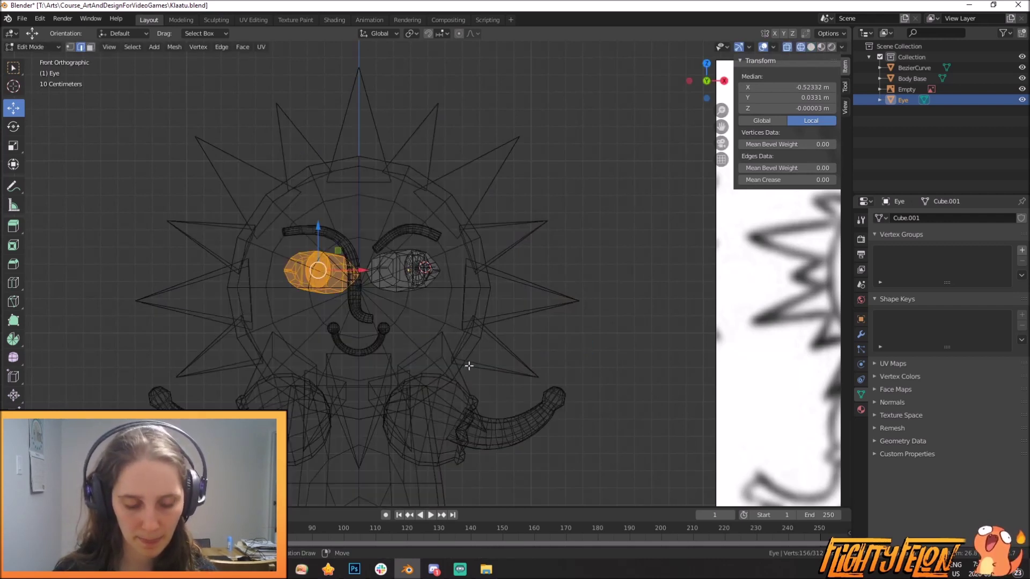
key("g")
left_click(459, 362)
key("z")
left_click(478, 347)
Move the copied eye forward along Y by about 0.019 m so it protrudes from the face
middle_click_drag(478, 347, 485, 352)
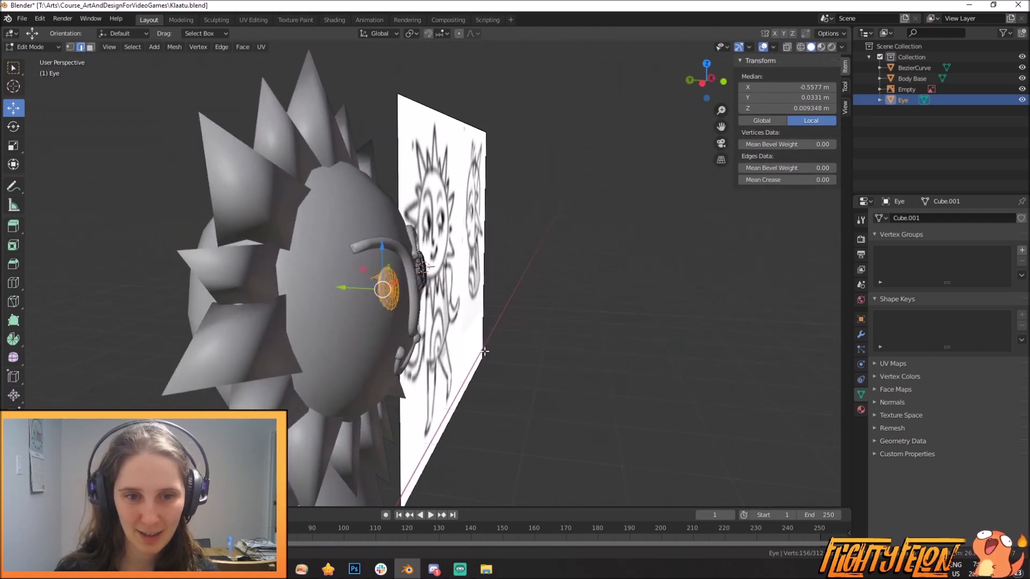
key("g")
key("y")
left_click(354, 293)
middle_click_drag(354, 292, 381, 304)
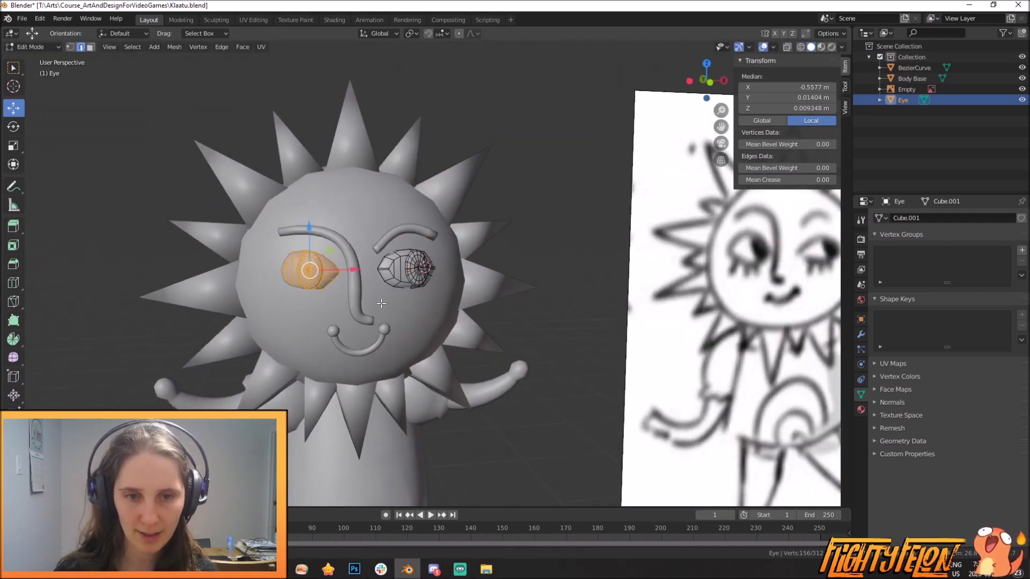
scroll(384, 305, "down", 3)
scroll(408, 307, "up", 4)
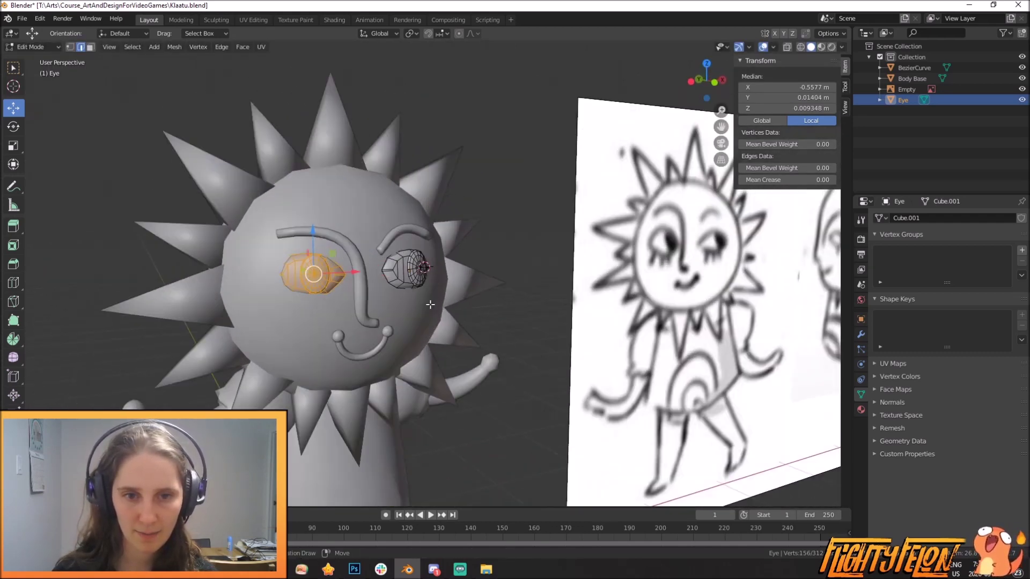
scroll(429, 307, "up", 5)
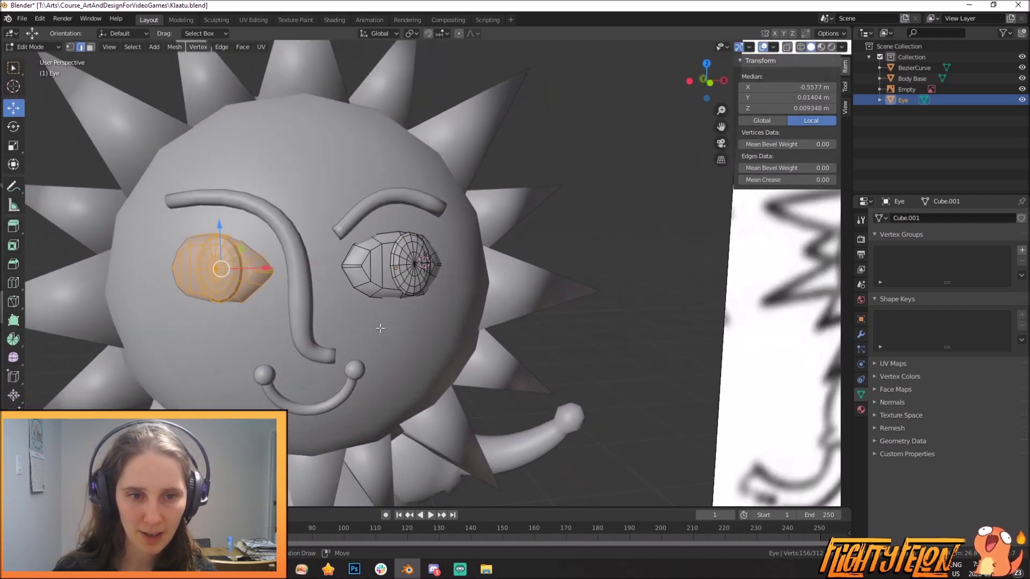
Select the inner corner vertices of both eyes and scale them apart along X by about 1.12
left_click(71, 47)
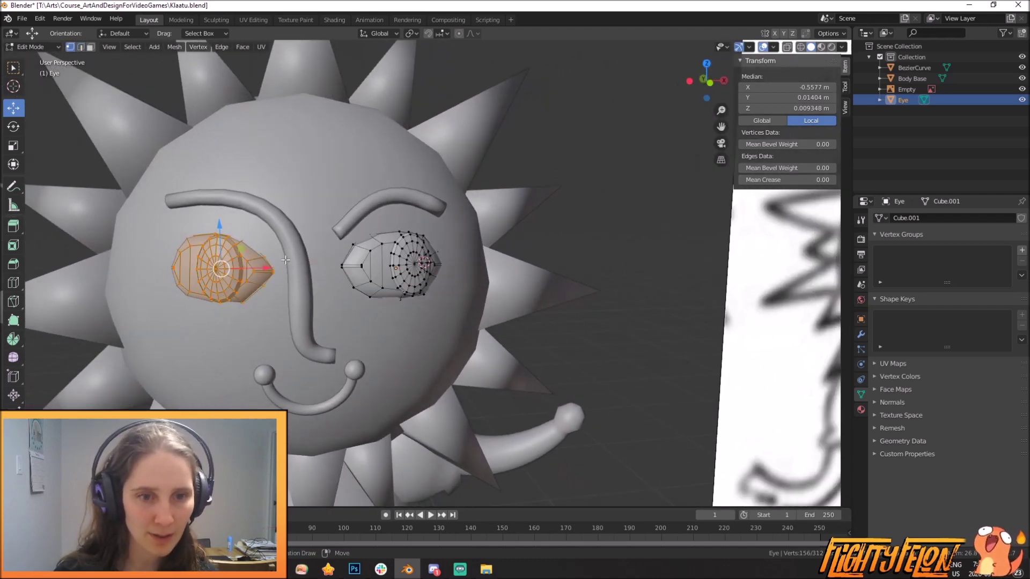
left_click(274, 275)
left_click(367, 270, "shift")
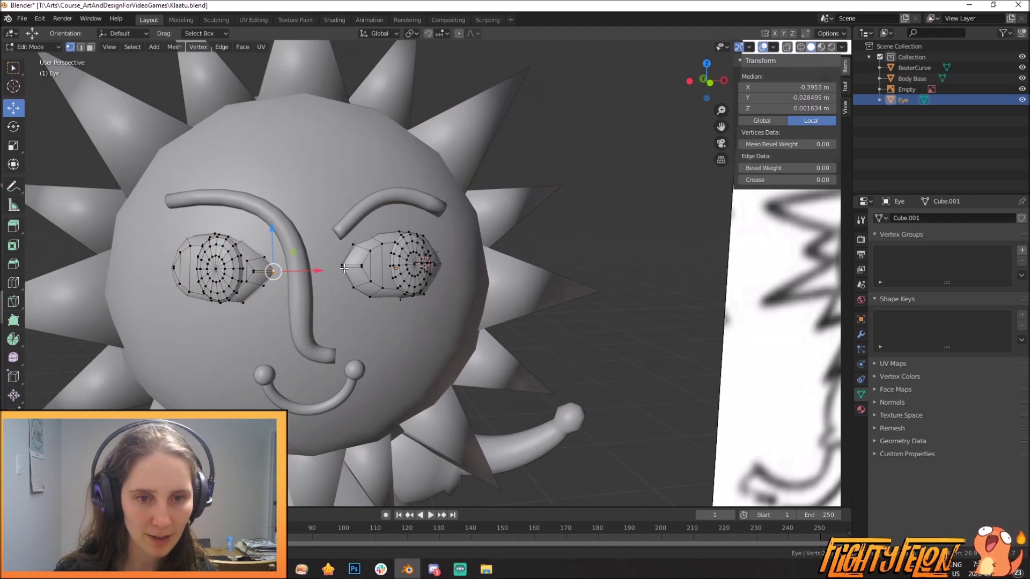
key("s")
key("x")
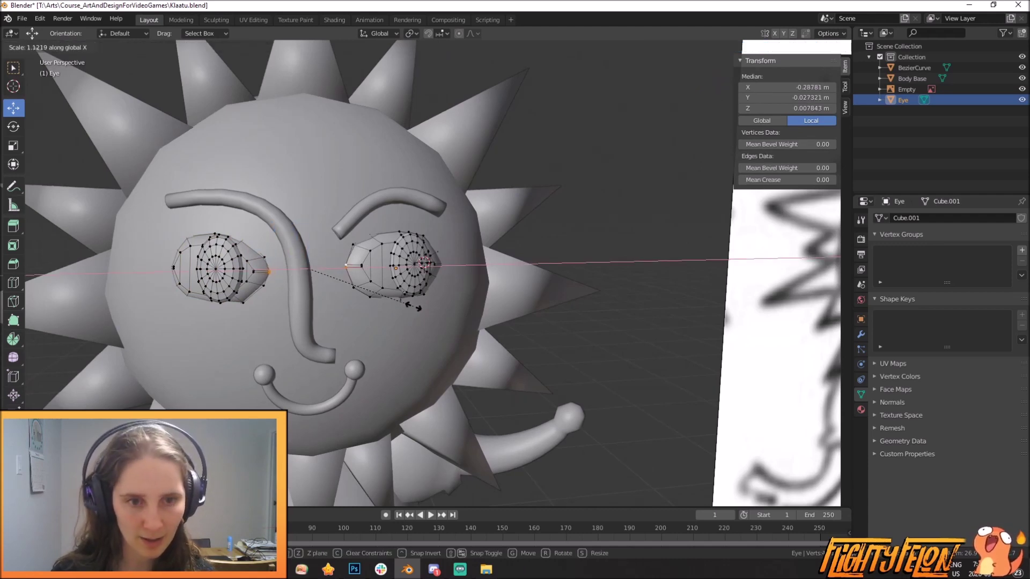
left_click(413, 307)
Join the eyes and the brow, nose and mouth curves into the Body Base object in Object Mode
scroll(413, 306, "down", 5)
key("Tab")
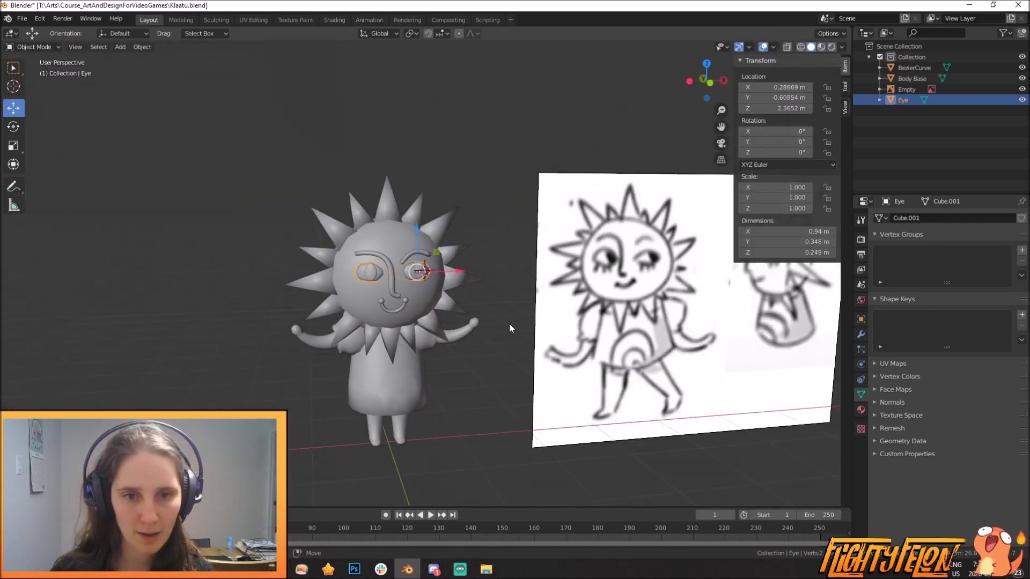
right_click(485, 398, "shift")
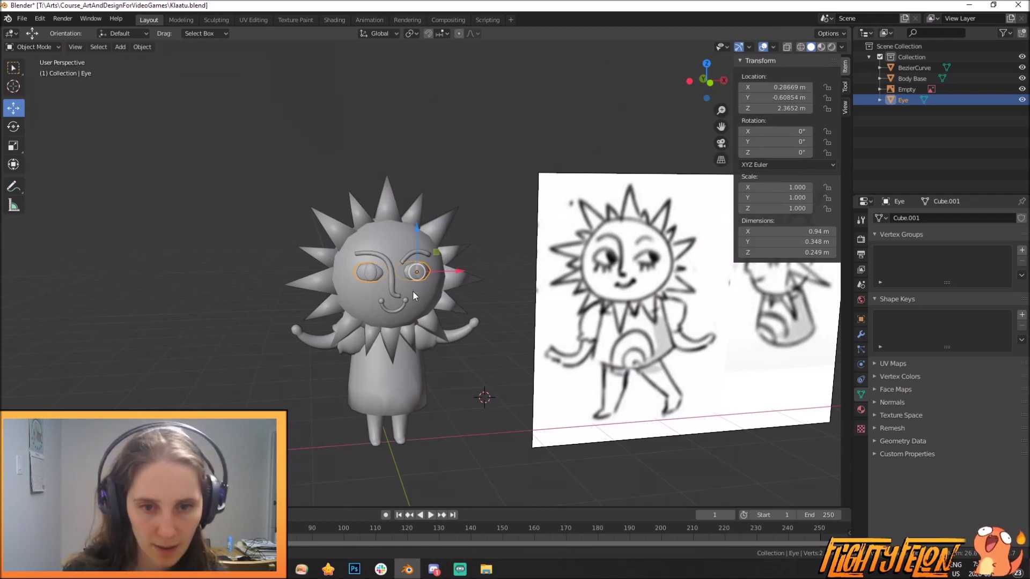
left_click(391, 285, "shift")
left_click(377, 345, "shift")
key("ctrl+j")
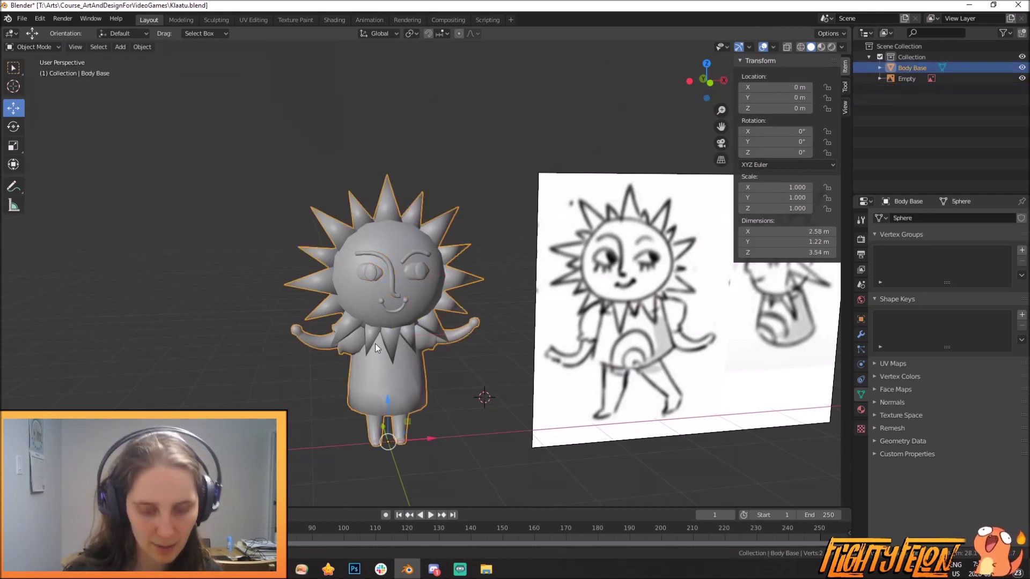
Apply smooth shading to the joined character
mouse_move(375, 344)
middle_mouse_down()
mouse_move(343, 329)
mouse_move(368, 329)
middle_mouse_up()
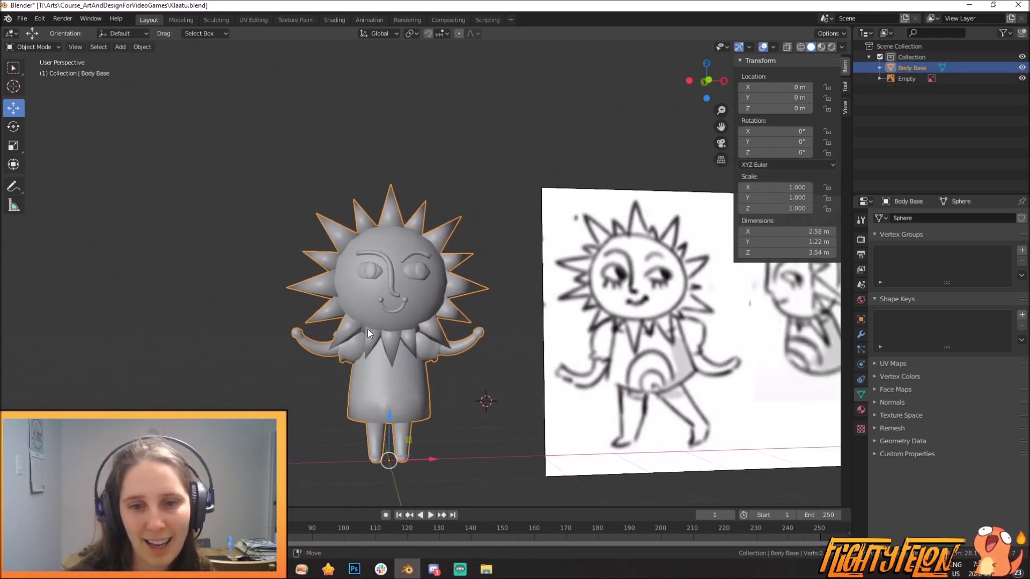
scroll(384, 286, "up", 4)
scroll(385, 285, "down", 3)
middle_click_drag(384, 285, 478, 306)
scroll(441, 291, "up", 6)
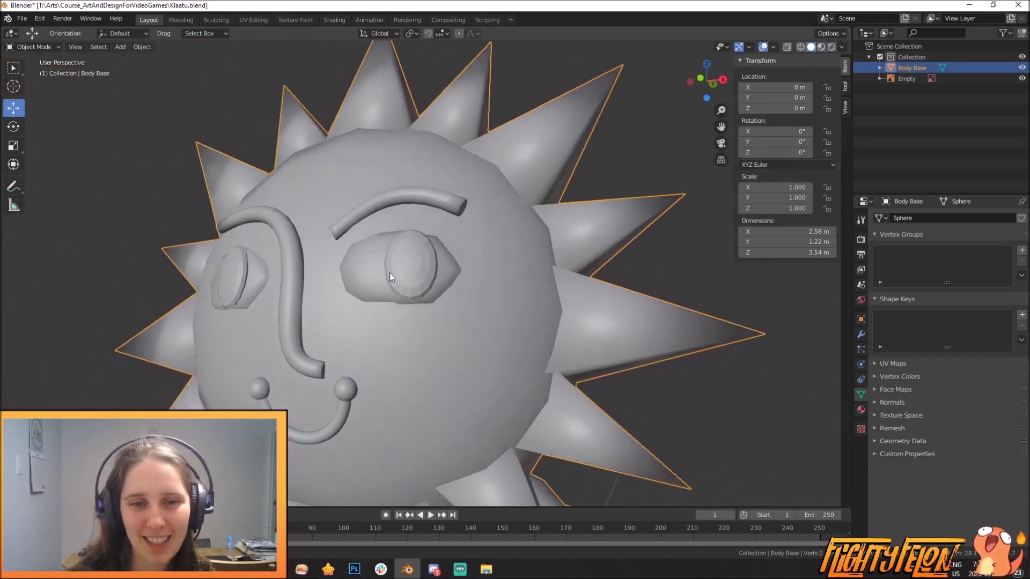
middle_click_drag(389, 272, 442, 298)
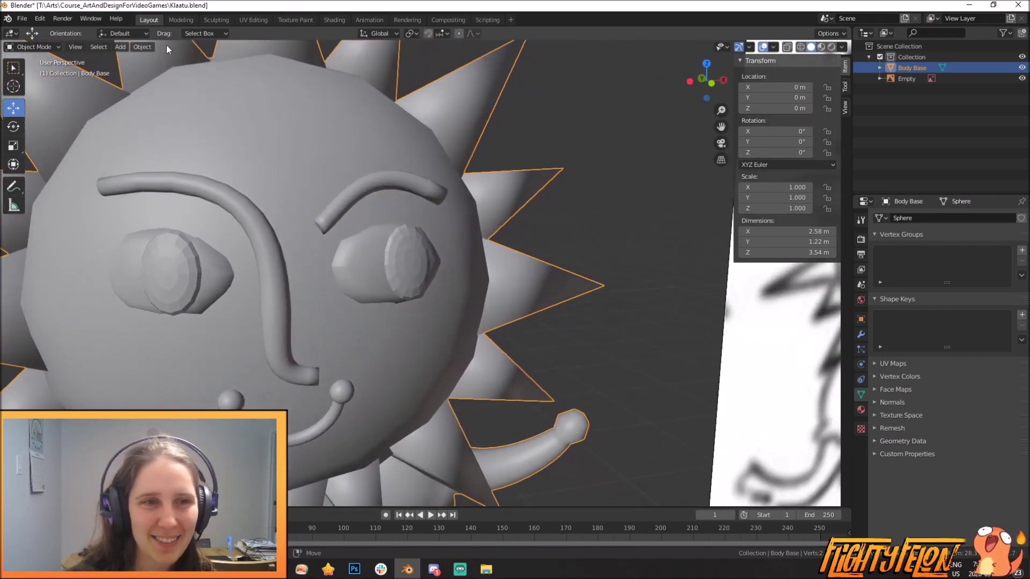
left_click(143, 47)
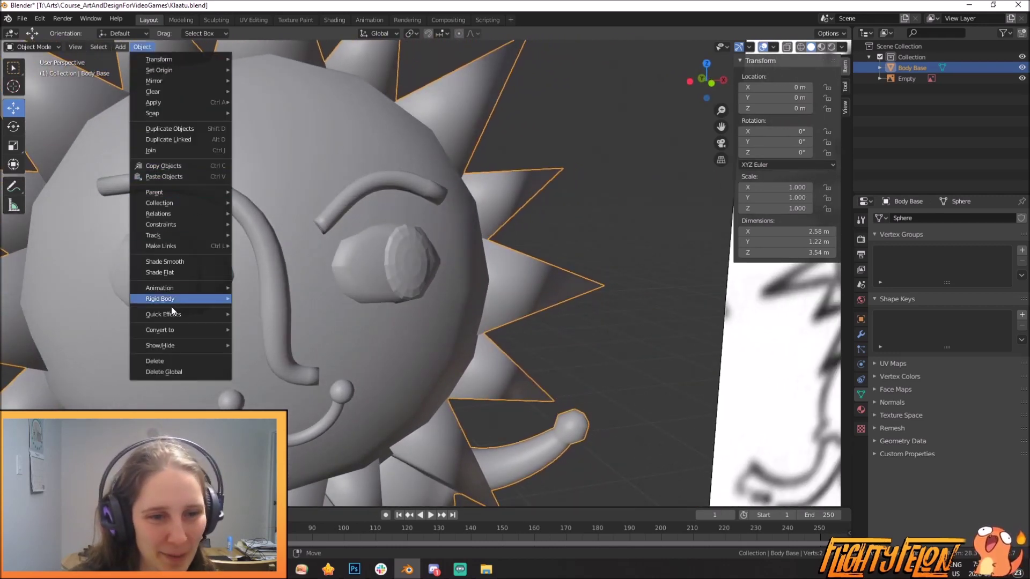
left_click(178, 261)
Duplicate the short brow's linked geometry in Edit Mode and place the copy below the eye in front view
scroll(391, 291, "down", 8)
middle_click_drag(460, 288, 424, 294)
scroll(467, 308, "up", 3)
key("Tab")
key("a")
key("alt+a")
key("l")
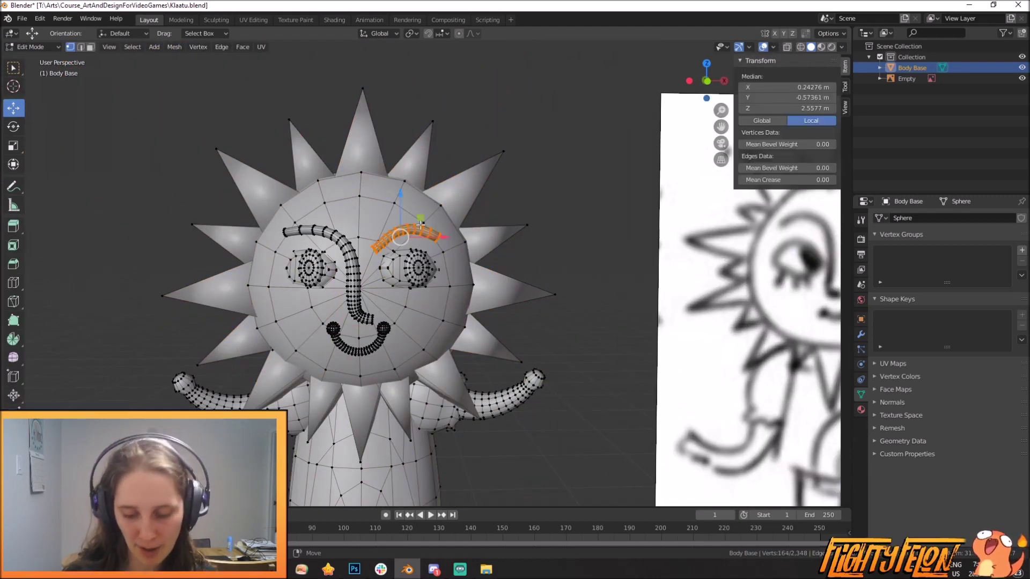
key("KP_1")
key("shift+d")
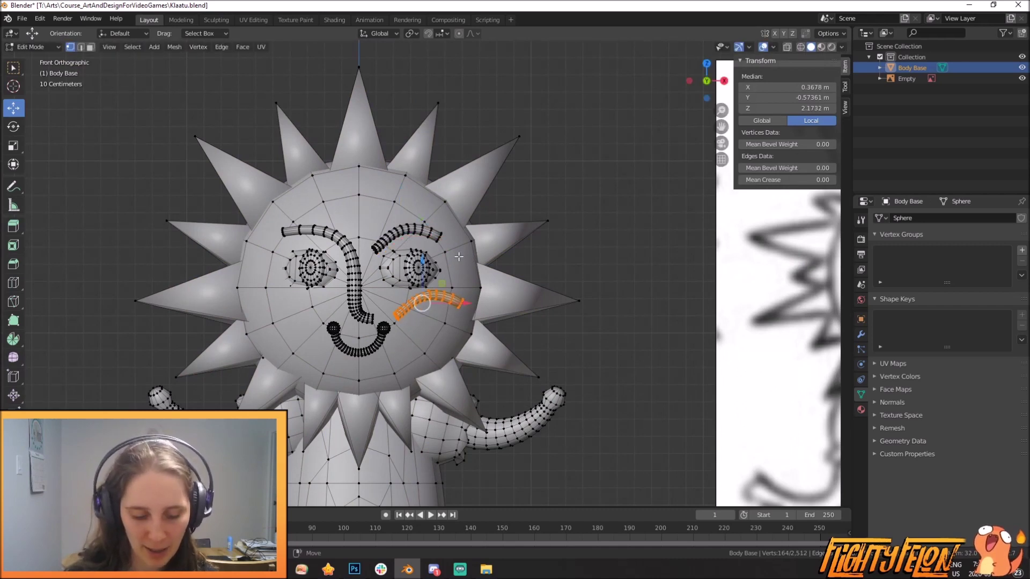
Flip the copied brow curve upside down and move it against the lower edge of the eye under the short brow
key("r")
left_click(338, 283)
key("r")
key("r")
left_click(512, 313)
key("g")
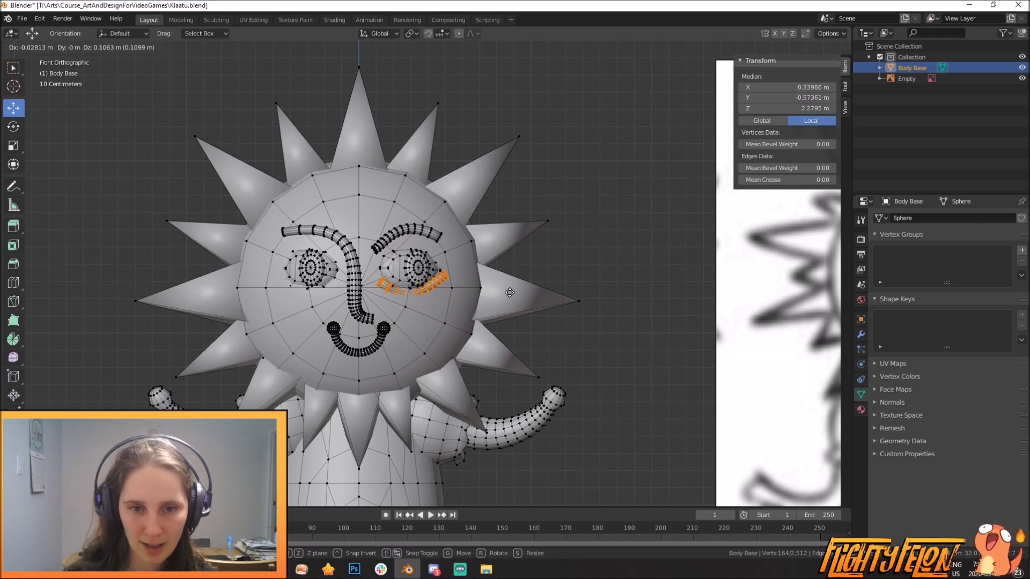
left_click(511, 292)
Adjust the lower lid's tilt and narrow it along X to match the width of the eye
key("r")
key("r")
left_click(538, 313)
key("s")
key("x")
left_click(524, 311)
key("r")
key("r")
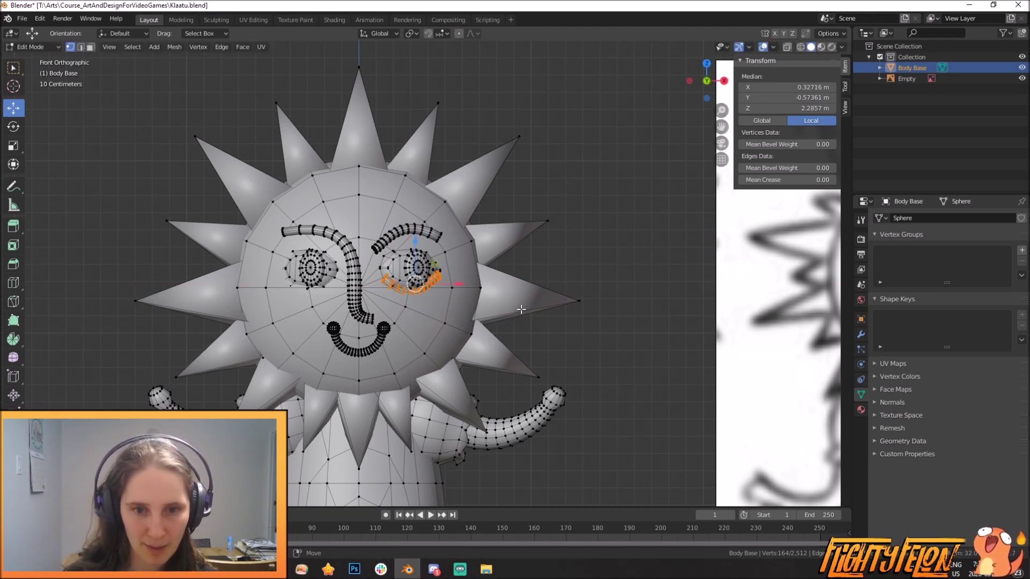
left_click(523, 300)
Move the lower lid in depth so it sits on the face surface directly under the eye
middle_click_drag(523, 301, 506, 329)
scroll(384, 310, "up", 5)
key("g")
left_click(547, 321)
Duplicate the lower lid to the eye under the long brow, rotate it to follow the face, and fit it beneath that eye
scroll(506, 329, "down", 2)
key("KP_1")
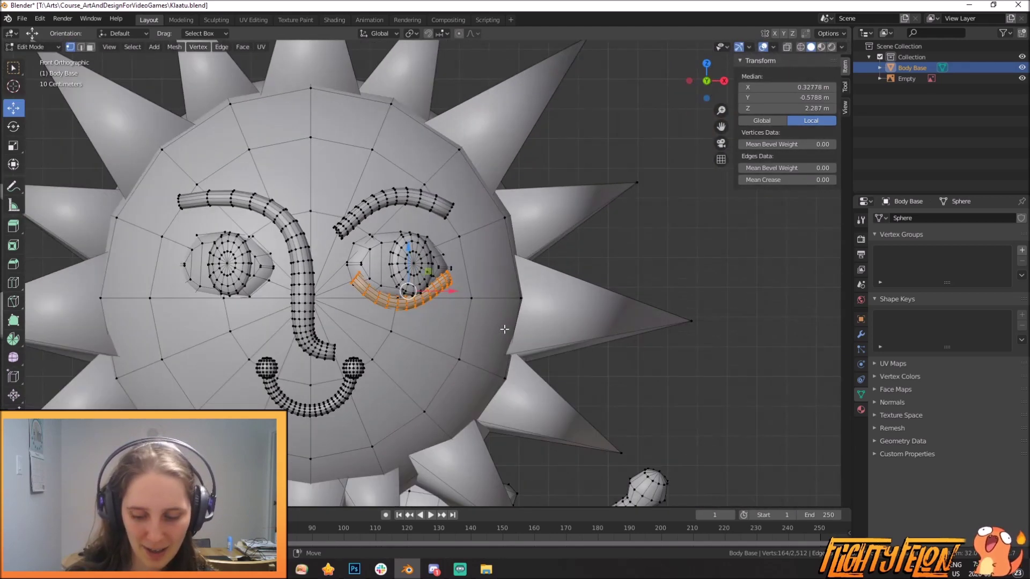
key("shift+d")
left_click(324, 334)
key("r")
key("r")
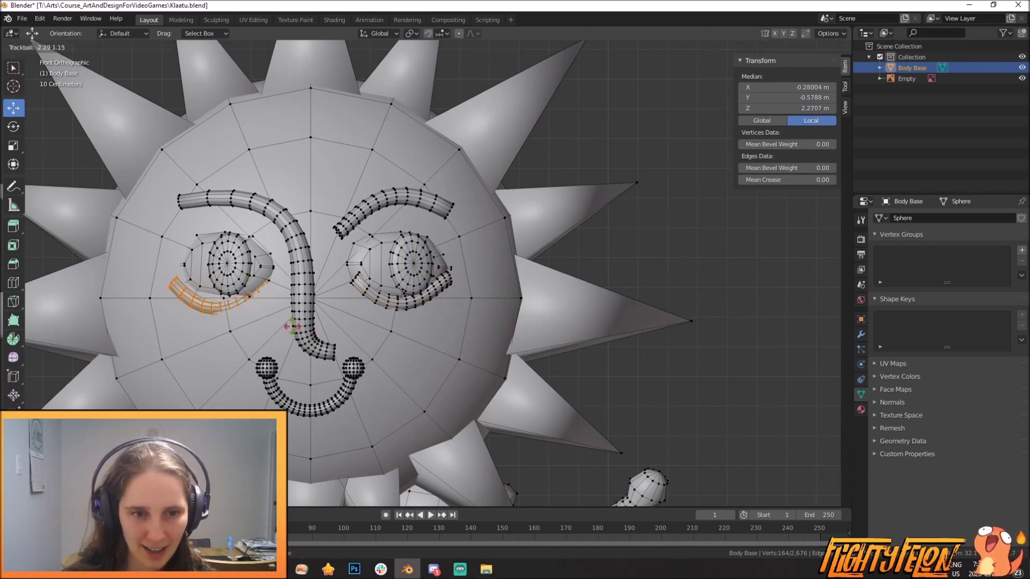
left_click(291, 327)
middle_click_drag(291, 327, 341, 331)
key("g")
left_click(445, 330)
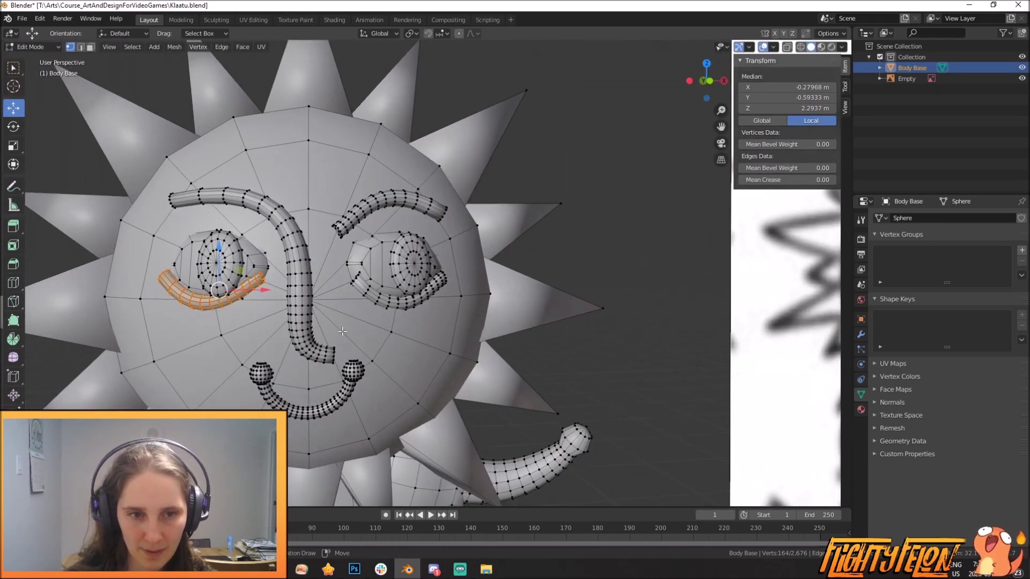
key("g")
left_click(345, 333)
Examine both lower lids on the smooth-shaded face in Object Mode from several angles
key("Tab")
scroll(504, 379, "down", 8)
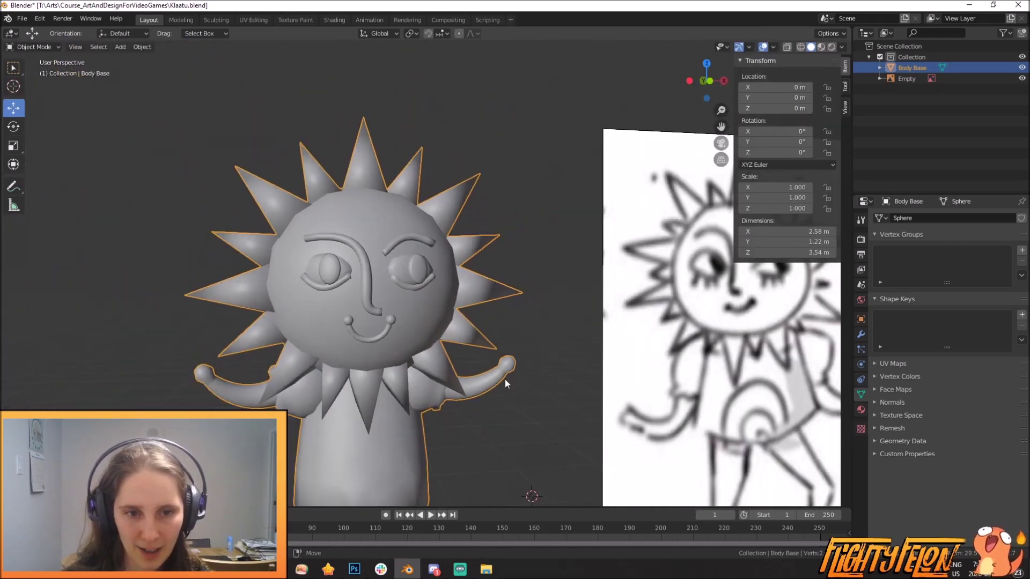
scroll(533, 393, "up", 8)
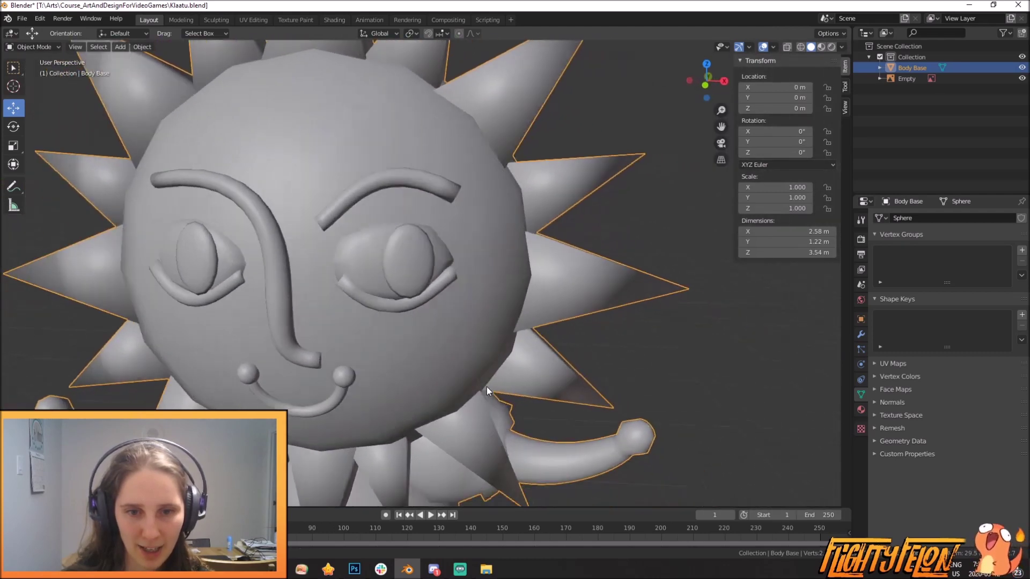
middle_click_drag(487, 387, 472, 403)
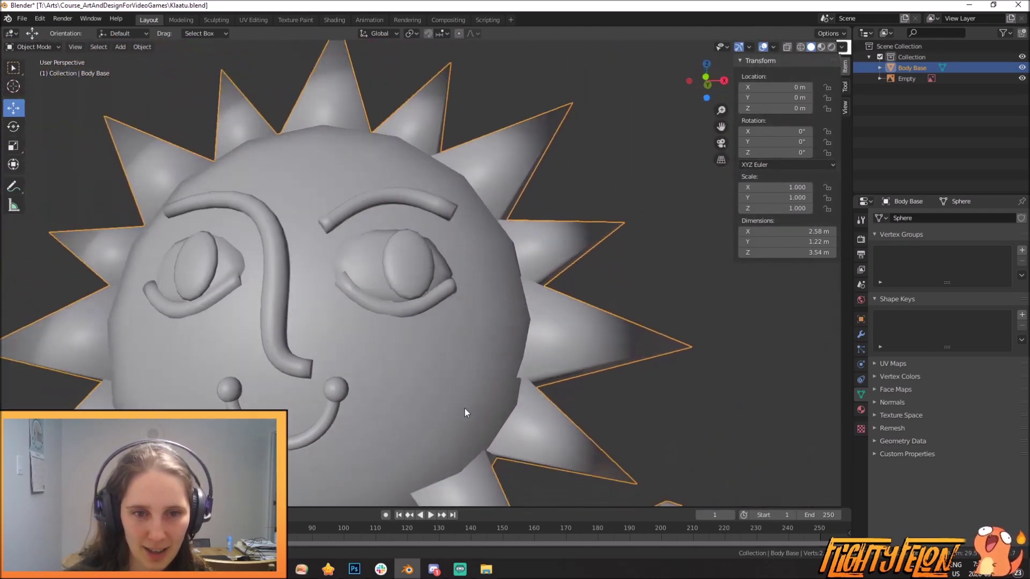
scroll(472, 407, "down", 6)
scroll(486, 351, "up", 5)
Select the outer end of the short brow, its face loops and end cap, in face select mode
key("Tab")
scroll(314, 91, "up", 5)
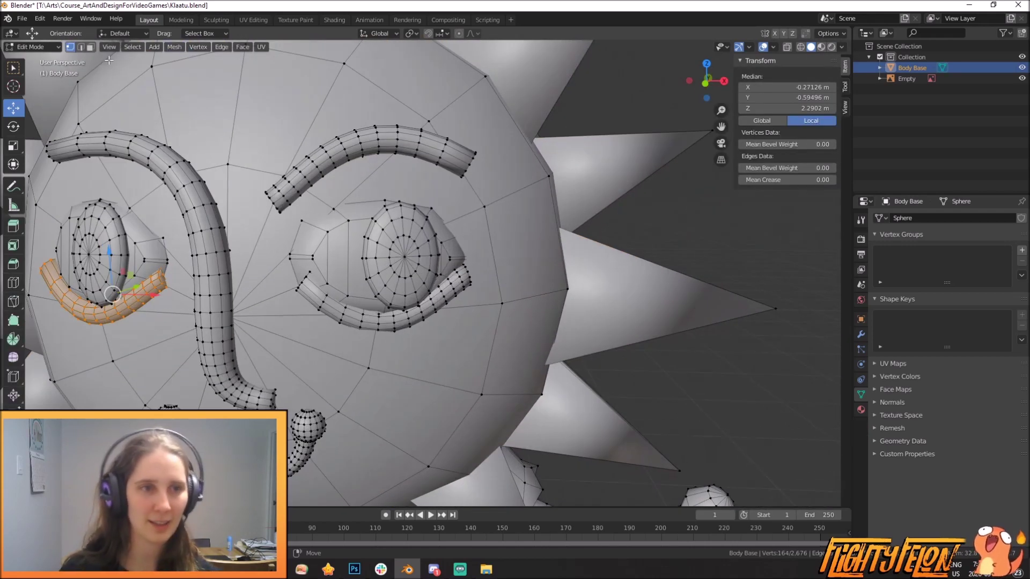
left_click(90, 48)
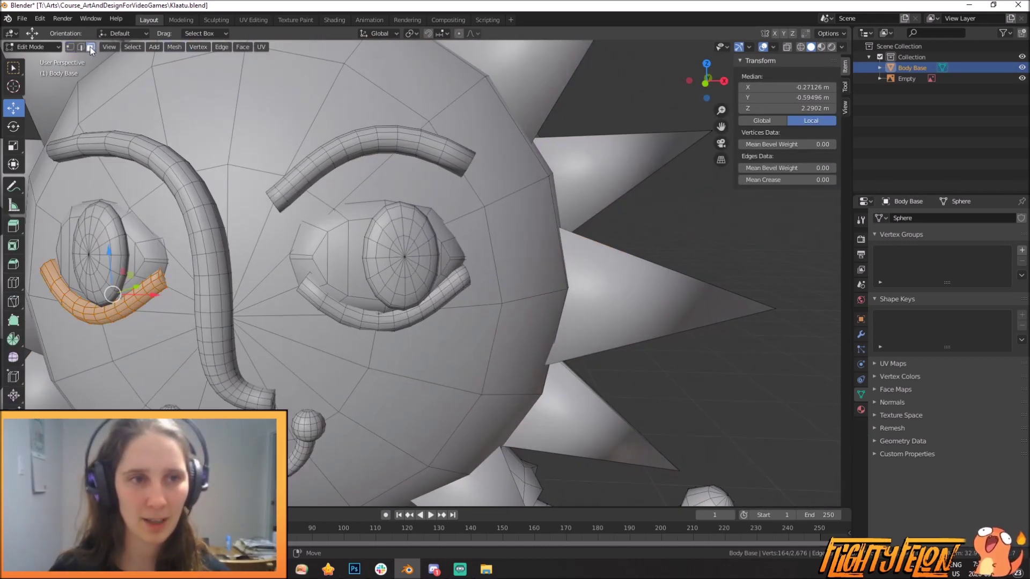
left_click(428, 145, "alt")
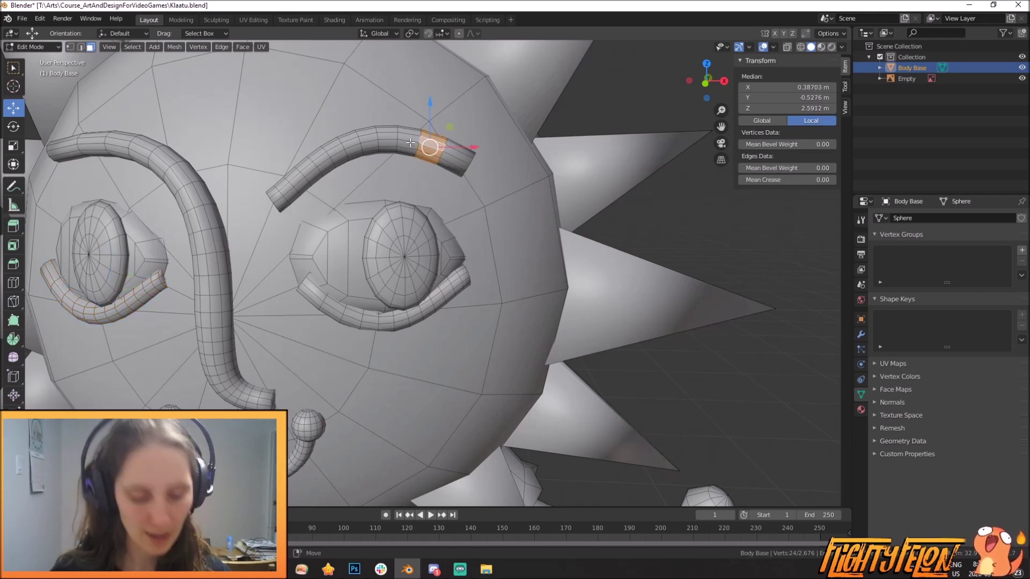
key("alt+a")
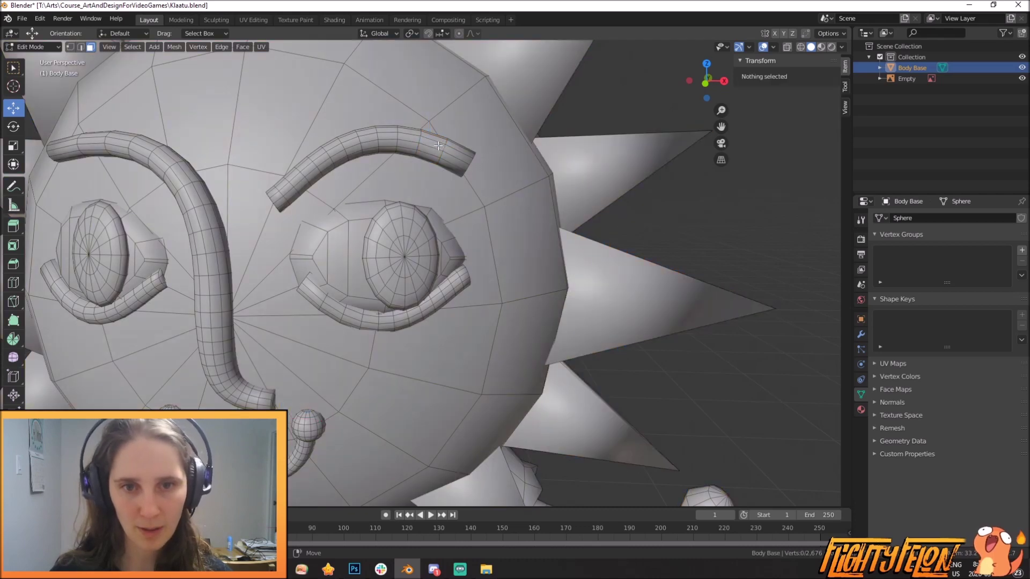
left_click(434, 145, "alt")
middle_click_drag(447, 157, 472, 176)
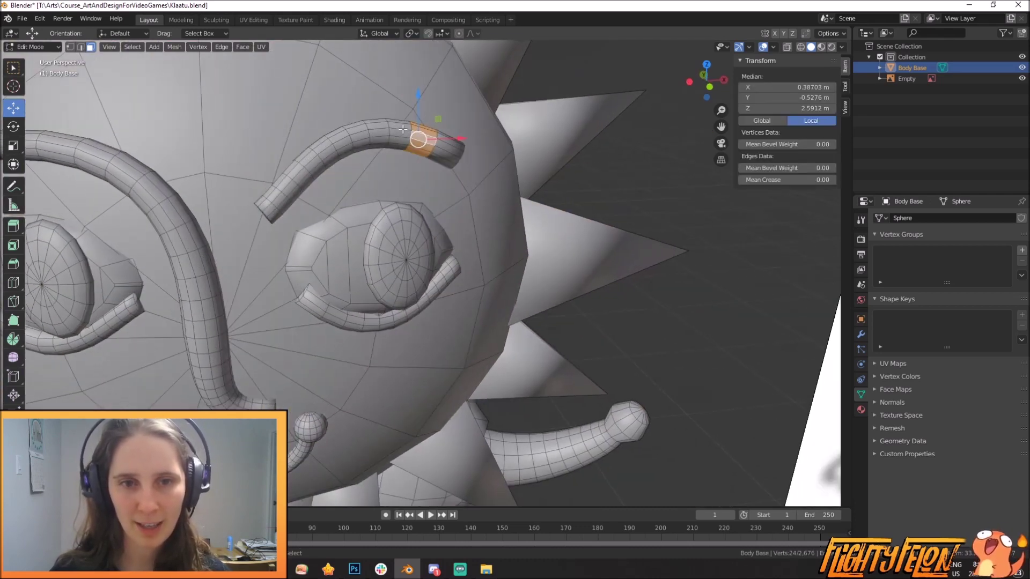
left_click(456, 148, "alt+shift")
middle_click_drag(464, 157, 517, 237)
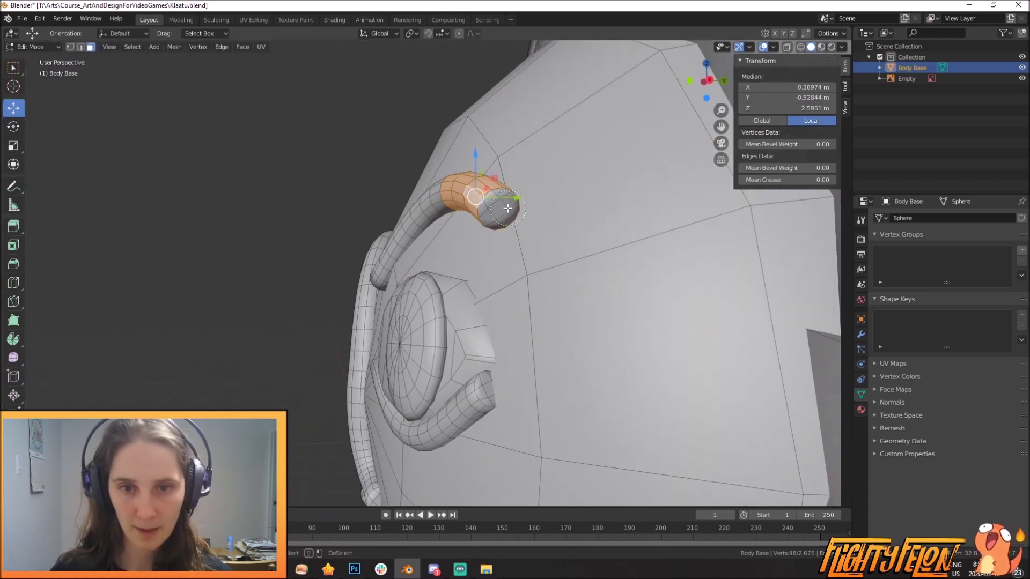
left_click(500, 213, "alt+shift")
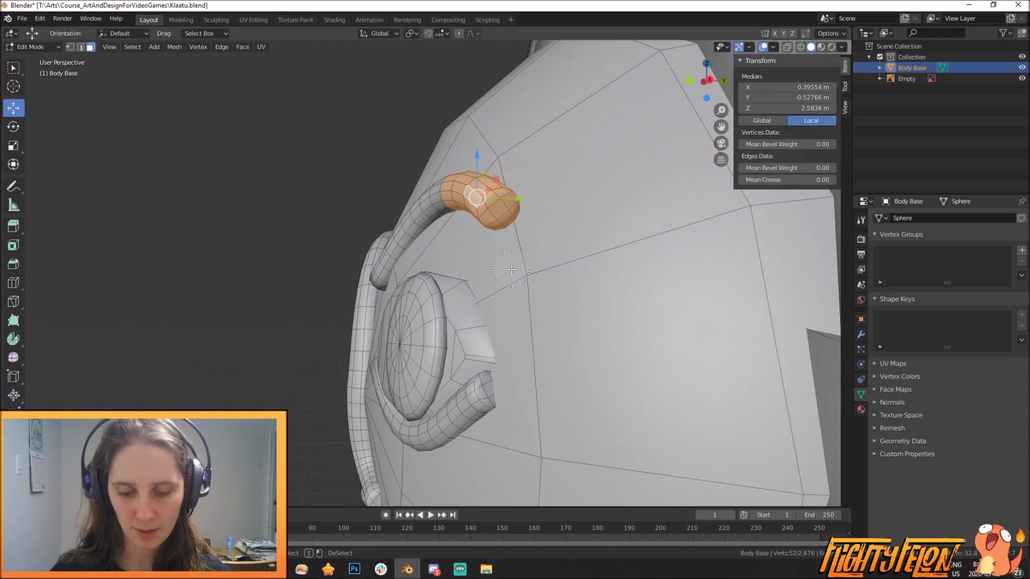
key("Escape")
Duplicate the selected brow end, place the copy below the eye's outer corner, and rotate it downward as an eyelash
scroll(511, 270, "down", 5)
middle_click_drag(429, 265, 505, 273)
key("shift+d")
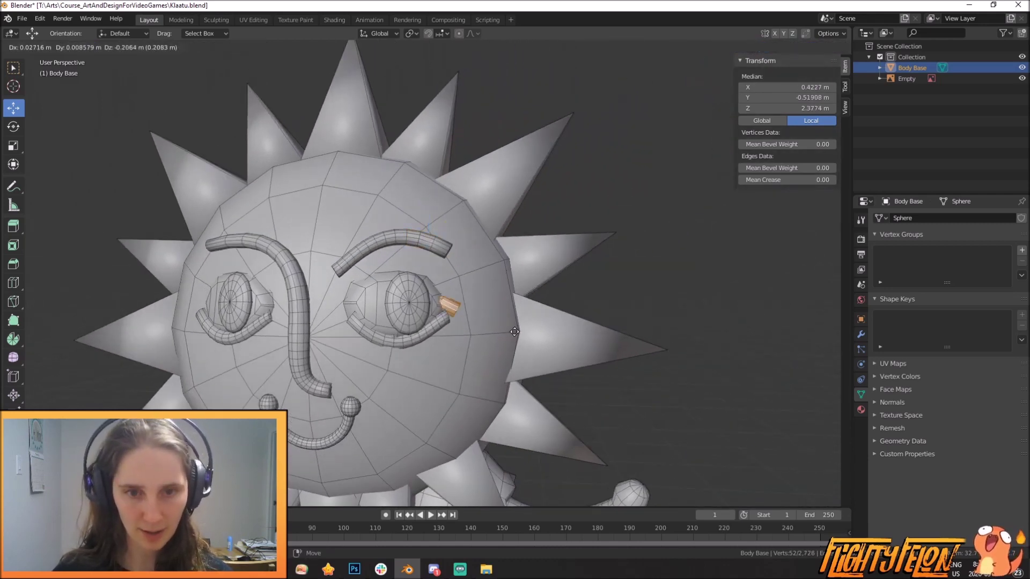
left_click(519, 374)
key("r")
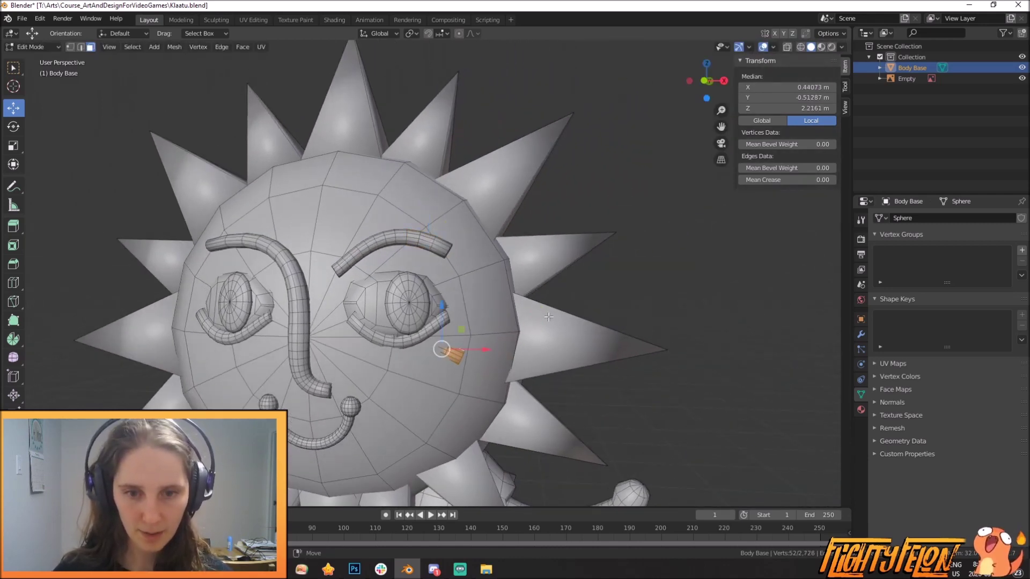
left_click(502, 391)
key("r")
left_click(487, 372)
Scale, rotate and move the outer lash so that it grows out of the lower lid
middle_click_drag(485, 370, 350, 377)
key("g")
left_click(479, 364)
key("s")
left_click(477, 370)
middle_click_drag(477, 369, 588, 383)
key("r")
left_click(610, 351)
middle_click_drag(612, 345, 494, 356)
key("g")
left_click(485, 358)
Place a copy of the lash under the middle of the lower lid and rotate it to point almost straight down
key("r")
left_click(479, 427)
middle_click_drag(536, 416, 418, 444)
key("r")
left_click(418, 444)
key("r")
key("r")
left_click(416, 441)
key("g")
left_click(416, 440)
middle_click_drag(418, 431, 490, 425)
key("g")
left_click(526, 422)
Duplicate the middle lash toward the nose and rotate the copy to angle out from the lower lid's inner part
key("shift+d")
left_click(448, 424)
key("r")
left_click(416, 443)
scroll(441, 429, "up", 3)
middle_click_drag(440, 429, 449, 422)
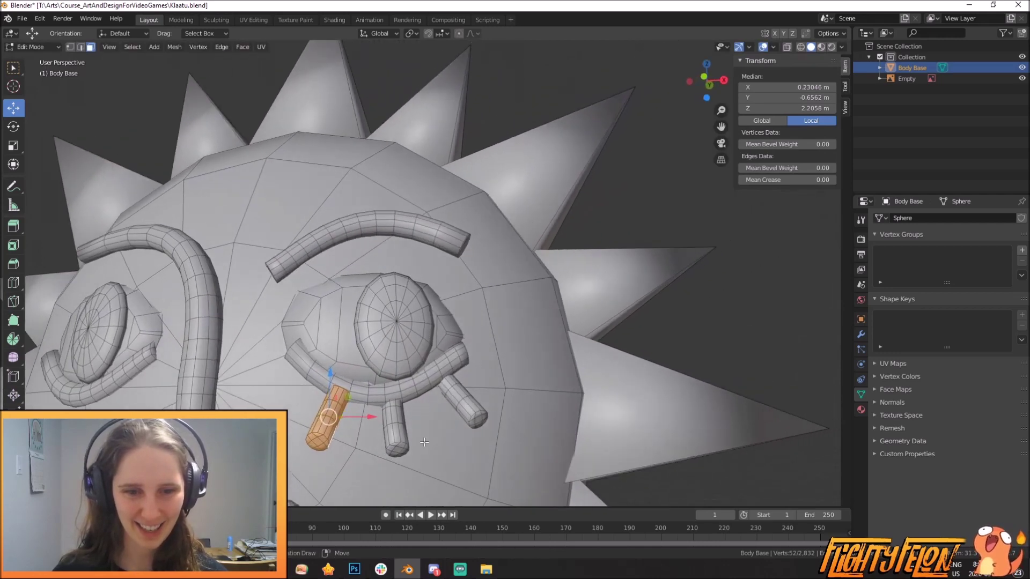
key("r")
left_click(422, 433)
key("r")
key("r")
left_click(405, 440)
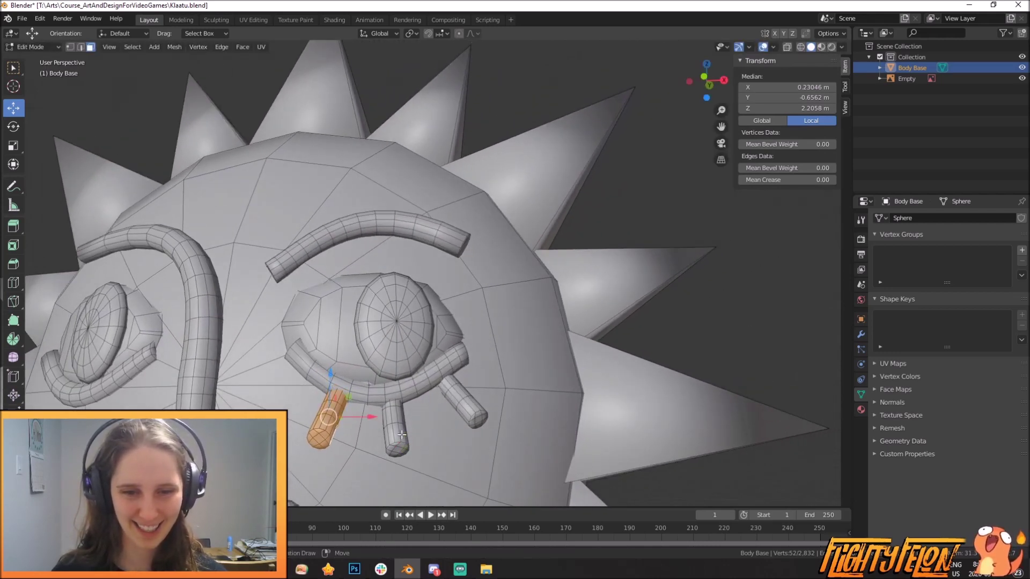
Select all three lashes and duplicate them about 0.8 m along X toward the other eye
left_click(394, 417, "shift")
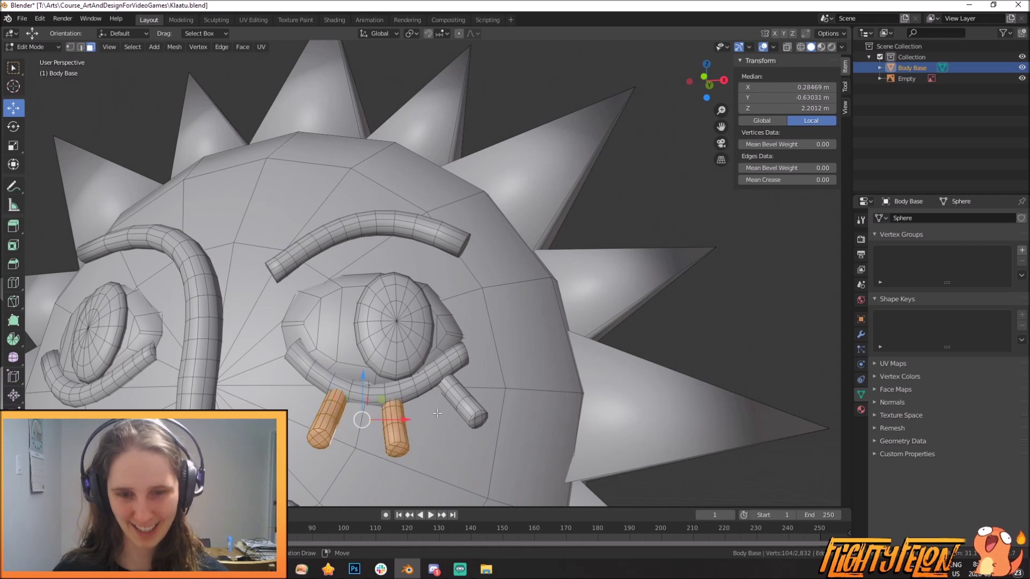
key("KP_1")
scroll(447, 389, "up", 1)
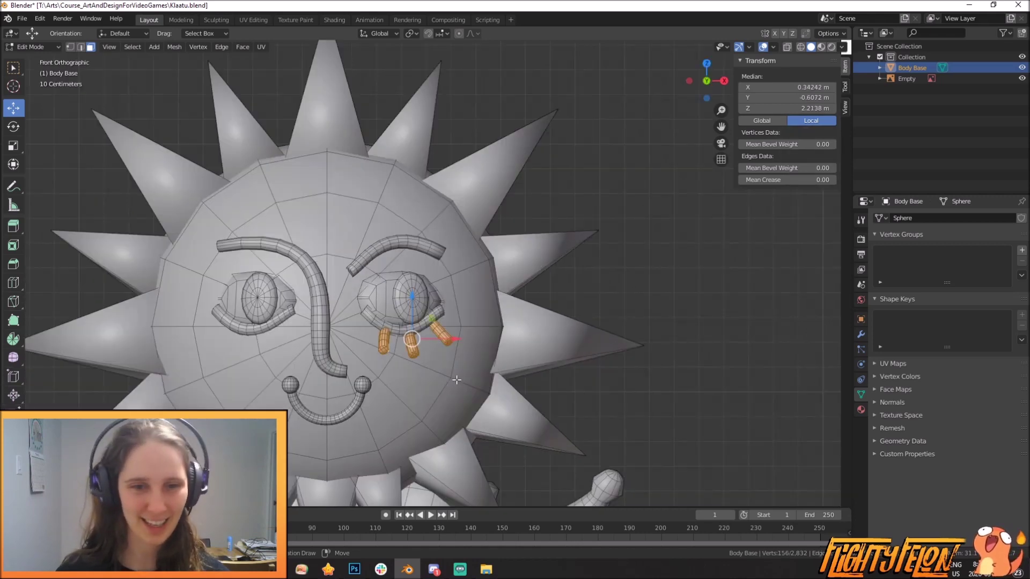
key("shift+d")
key("x")
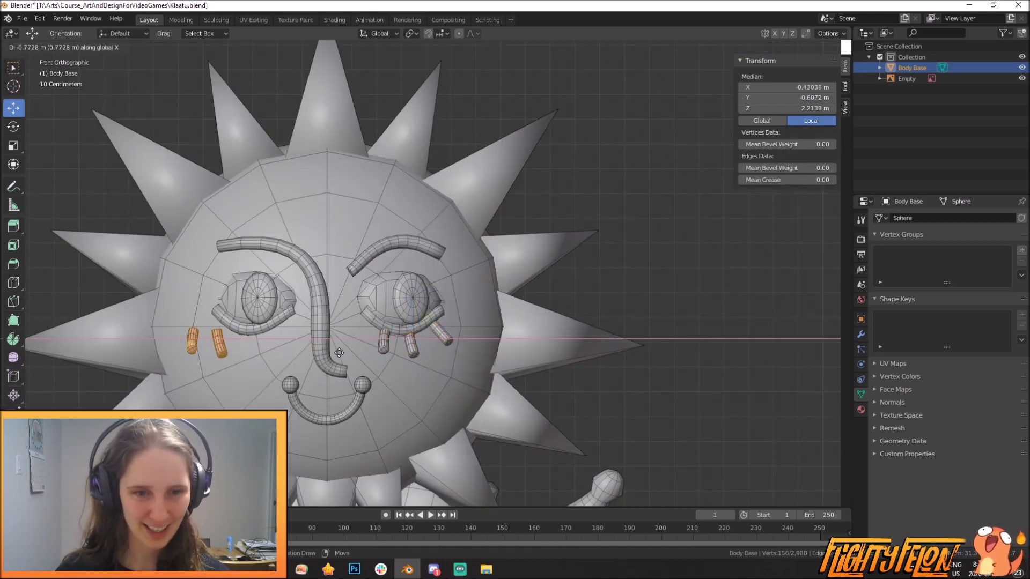
left_click(332, 353)
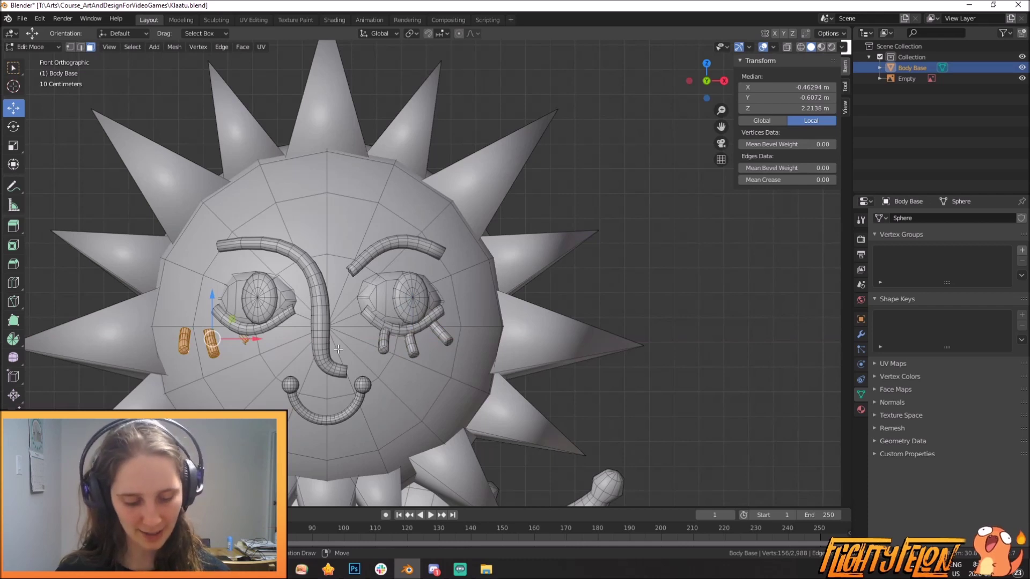
Mirror the copied lashes along X, slide them under the other eye's lower lid, and clear the selection
key("ctrl+m")
key("x")
left_click(337, 349)
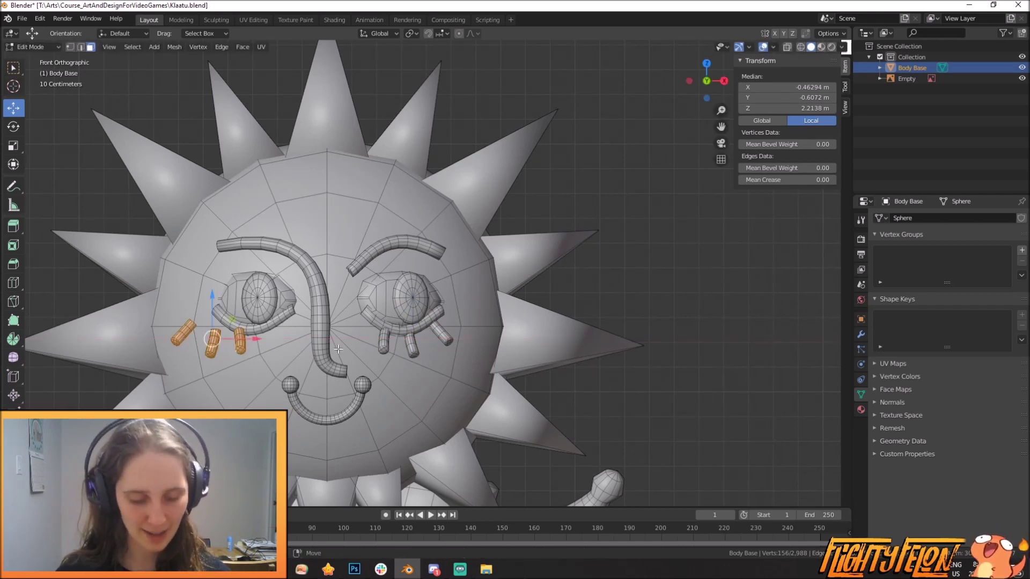
left_click_drag(250, 339, 285, 342)
key("alt+a")
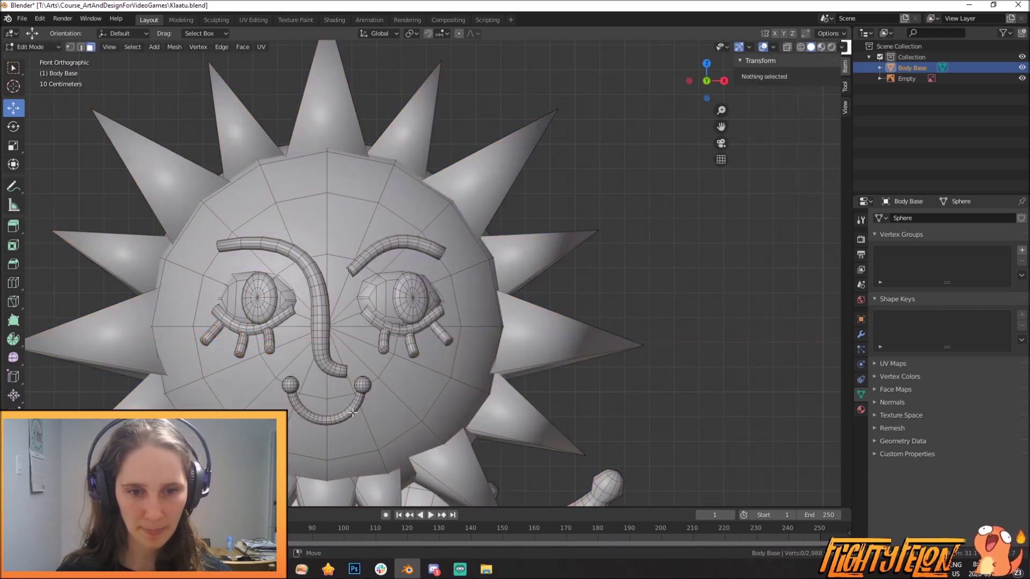
Duplicate the mouth curve and rotate, scale and position it as an upper lid arching over the eye below the short brow
key("l")
key("shift+d")
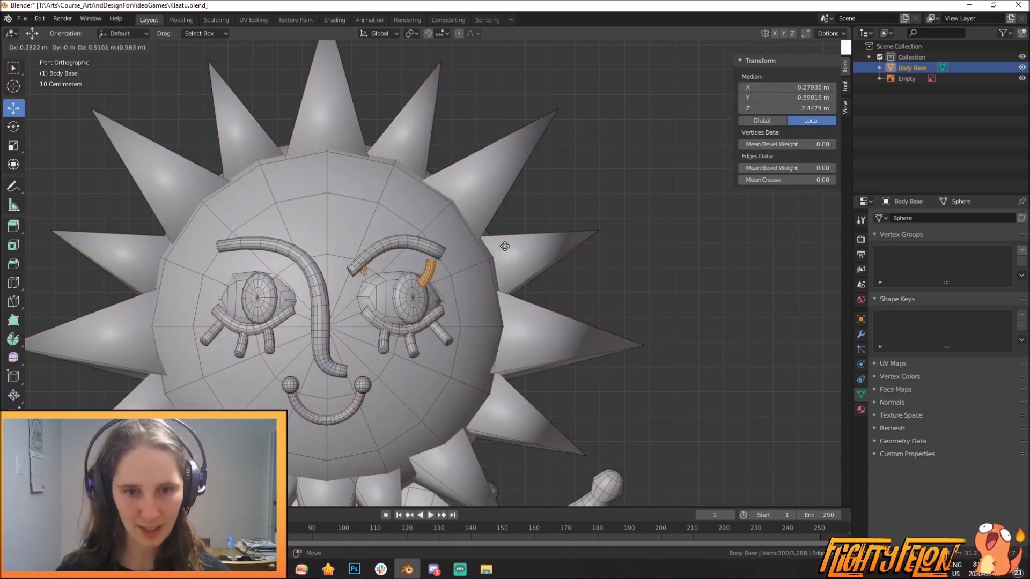
key("r")
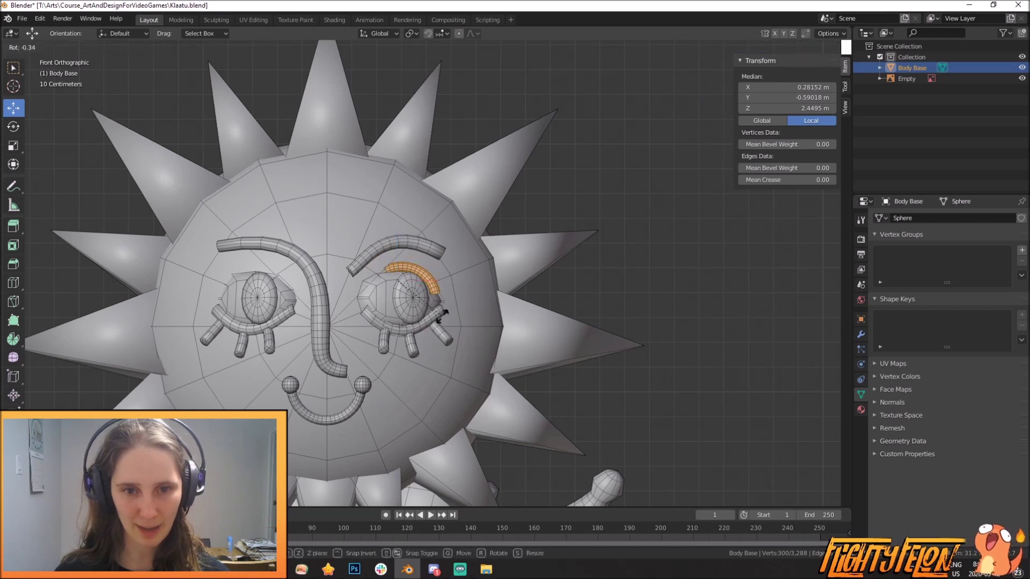
key("r")
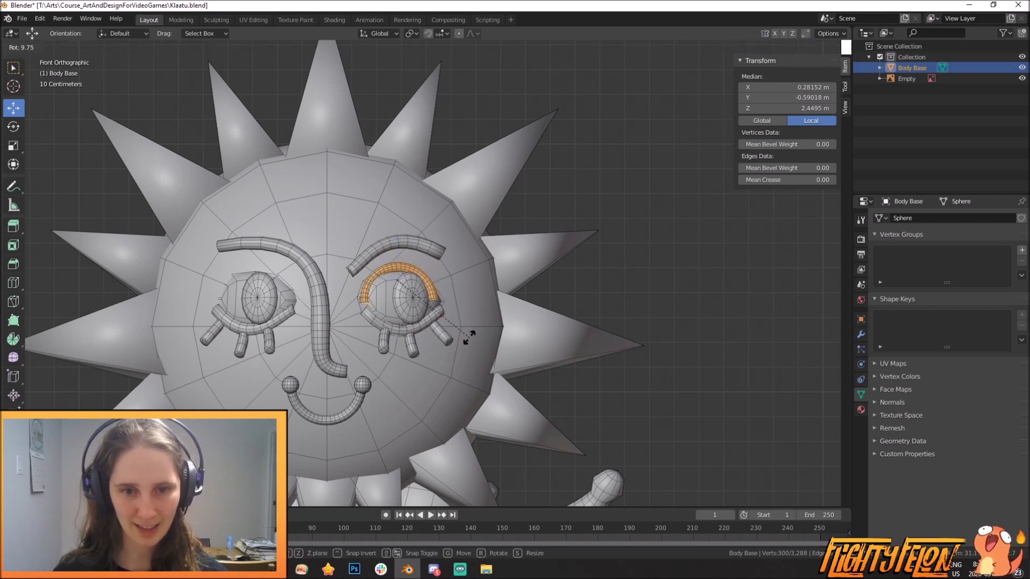
key("s")
key("g")
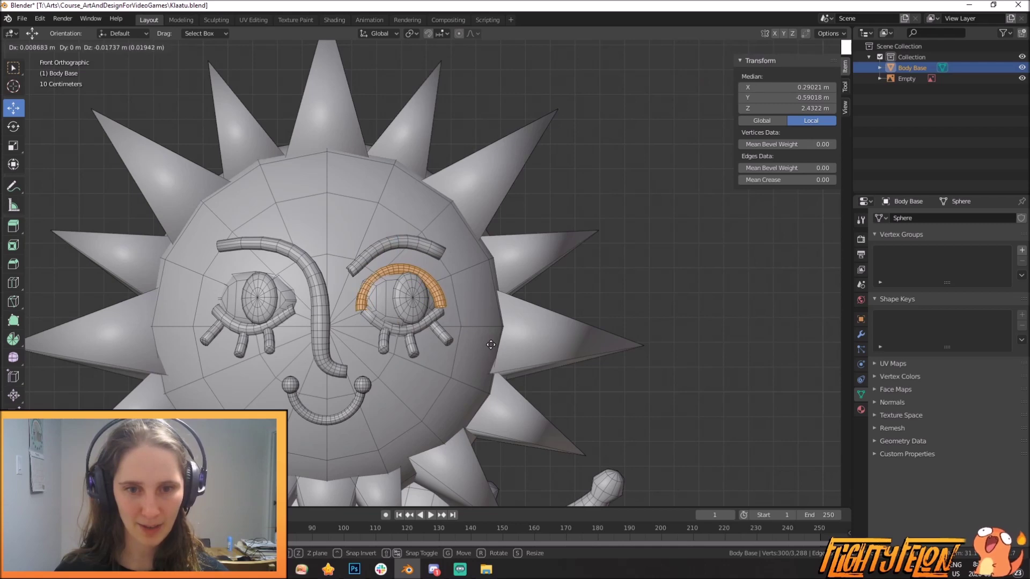
left_click(490, 345)
Push the upper lid back toward the face and rotate it freely to follow the curvature around the eye
middle_click_drag(491, 345, 503, 371)
key("r")
key("g")
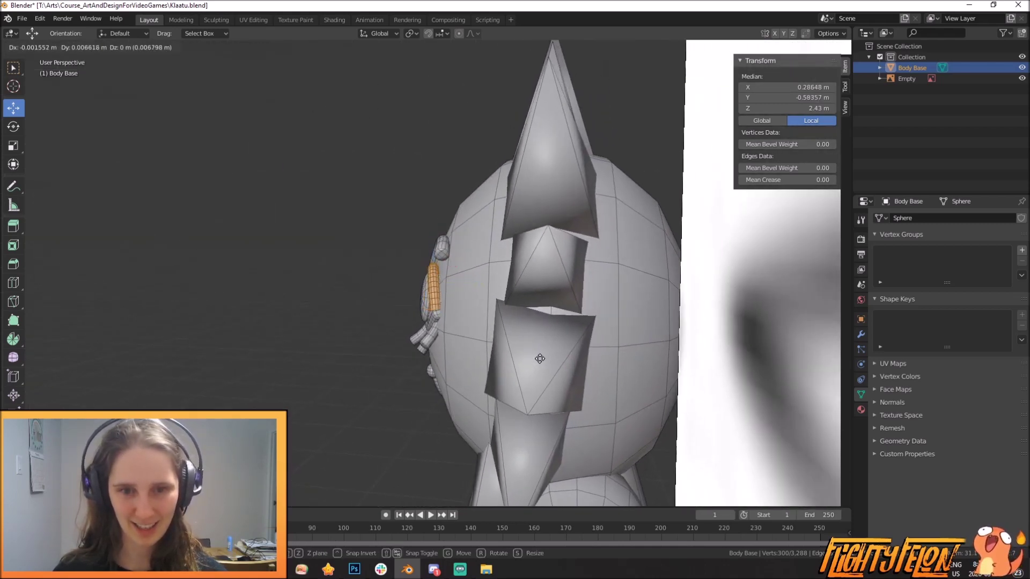
left_click(542, 359)
middle_click_drag(542, 359, 605, 365)
key("r")
key("r")
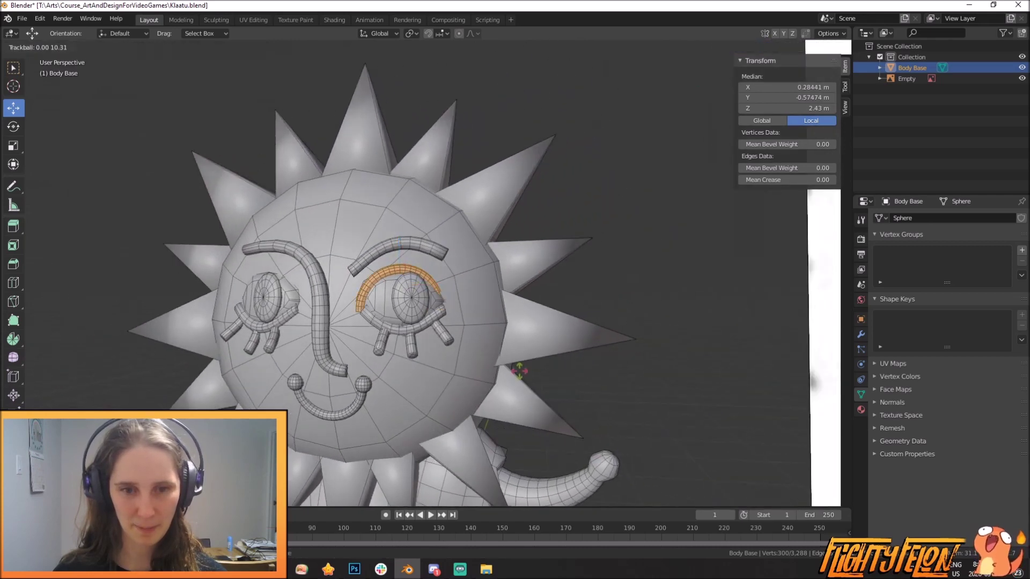
left_click(515, 369)
key("r")
key("r")
left_click(516, 369)
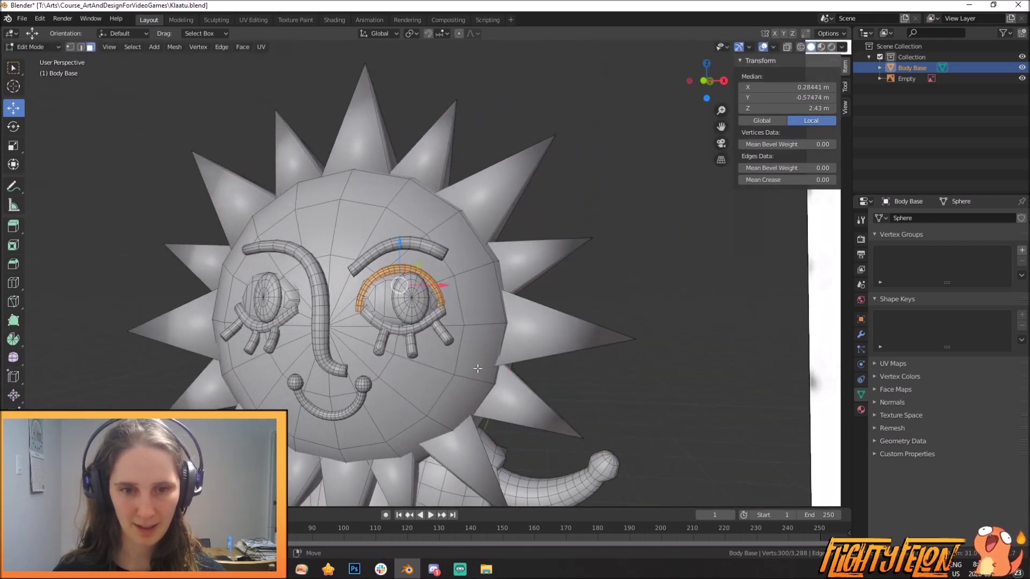
Duplicate the upper lid along X in front view and align the copy over the eye under the long brow
middle_click_drag(477, 368, 494, 367)
key("KP_1")
key("shift+d")
key("x")
left_click(405, 366)
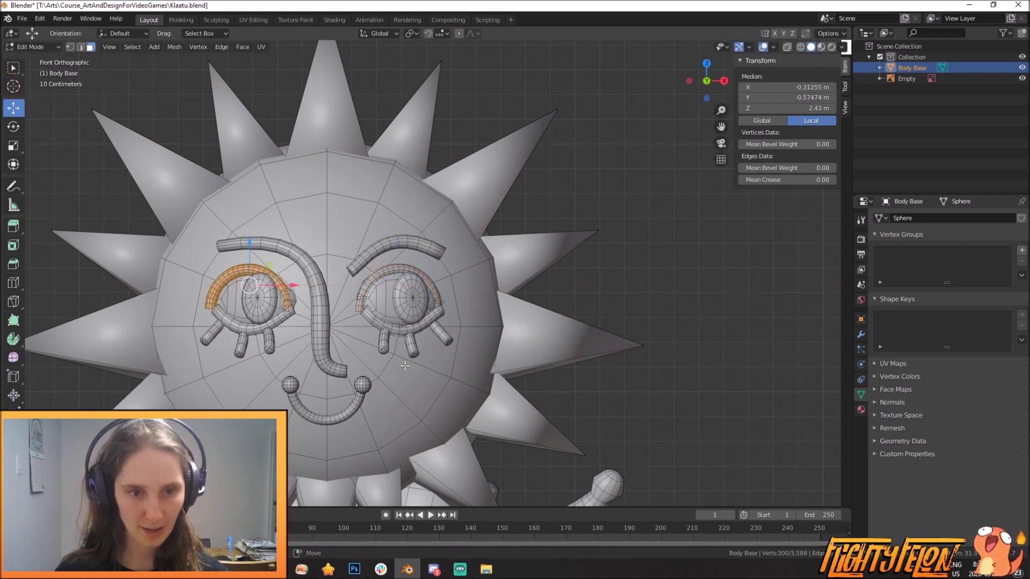
left_click_drag(298, 288, 315, 298)
Clear the mesh selection and return to Object Mode
key("a")
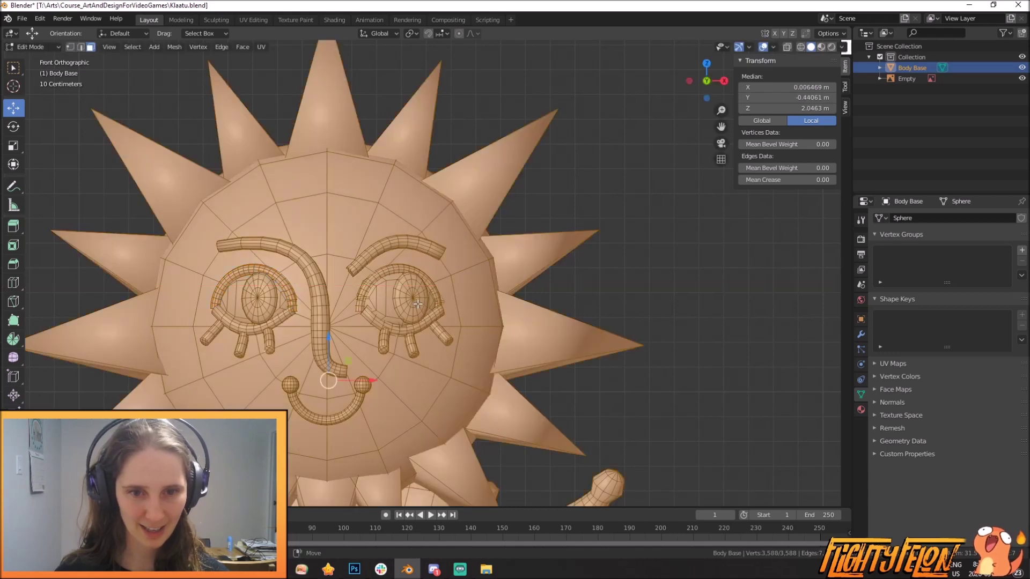
key("alt+a")
scroll(416, 301, "down", 3)
key("Tab")
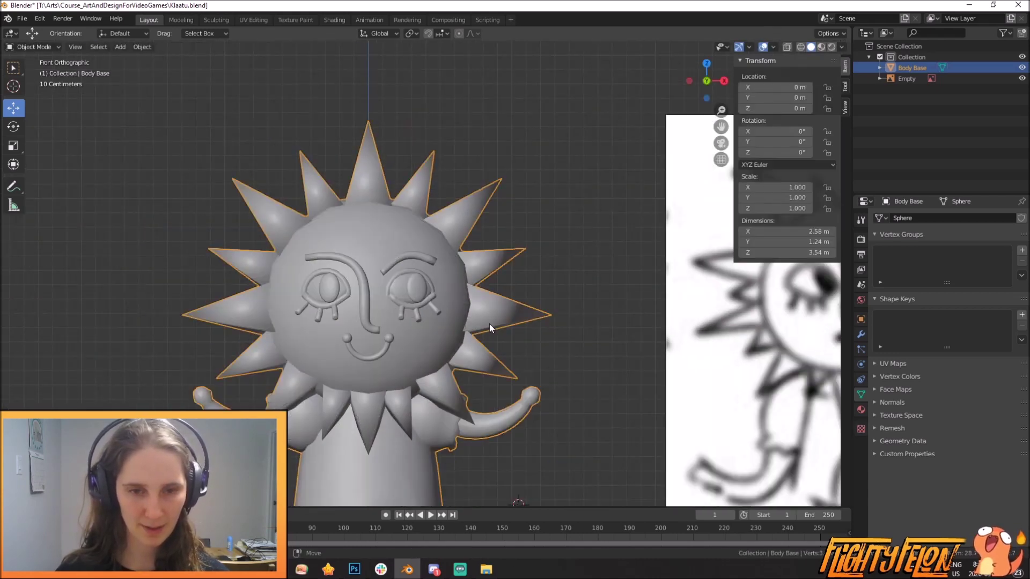
Widen the entire character mesh by scaling all of its geometry along global X by about 1.117, returning to Object Mode
scroll(489, 325, "down", 4)
mouse_move(506, 349)
middle_mouse_down()
mouse_move(496, 351)
mouse_move(566, 361)
mouse_move(500, 339)
mouse_move(489, 349)
middle_mouse_up()
scroll(490, 348, "up", 1)
key("Tab")
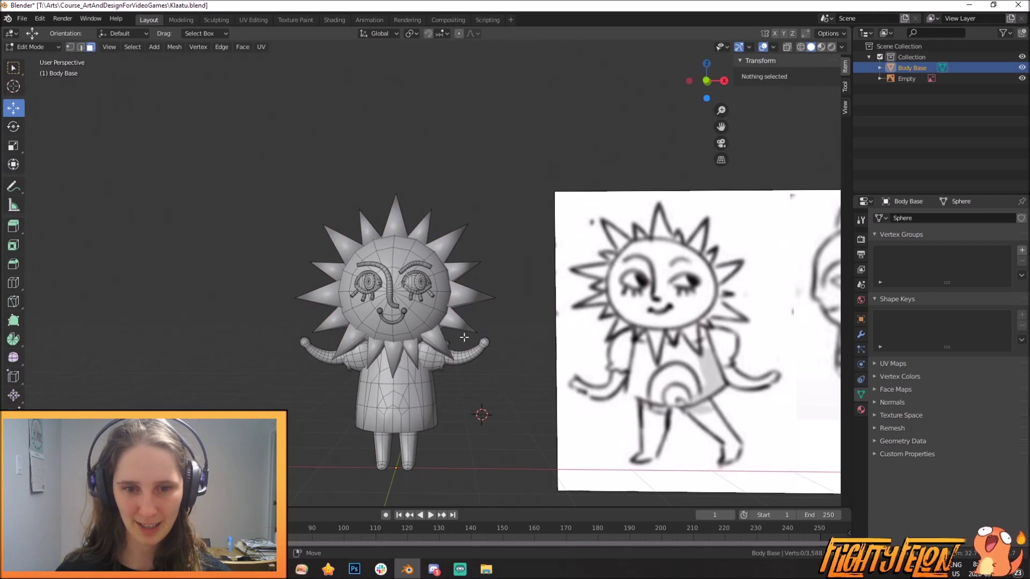
scroll(651, 338, "down", 2)
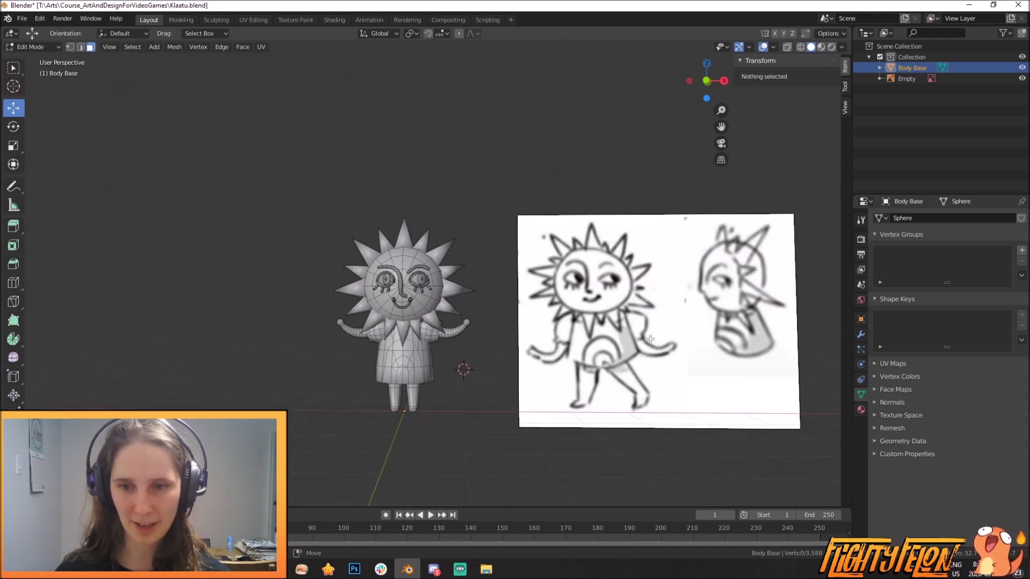
scroll(406, 349, "up", 2)
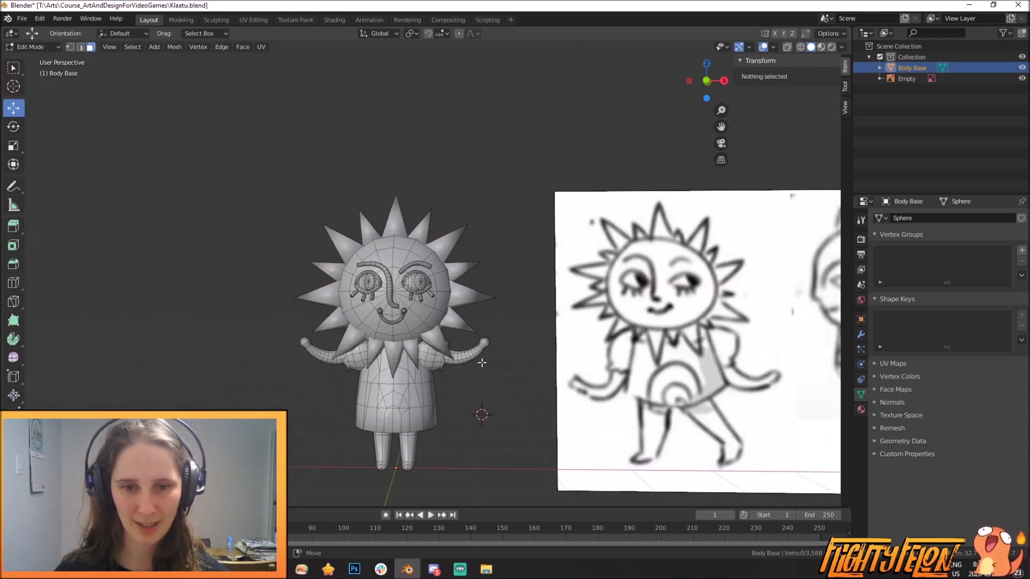
key("a")
key("s")
key("x")
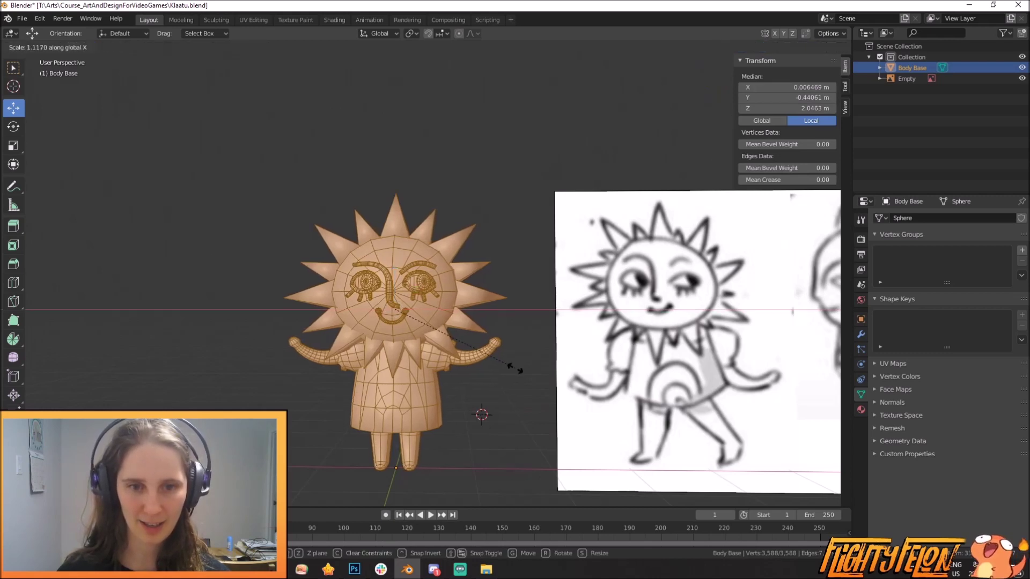
left_click(515, 368)
key("Tab")
Examine the character's overall proportions and face from several angles, comparing them with the reference drawing
scroll(515, 370, "down", 3)
middle_click_drag(456, 371, 272, 391)
scroll(468, 371, "up", 3)
scroll(461, 370, "up", 5)
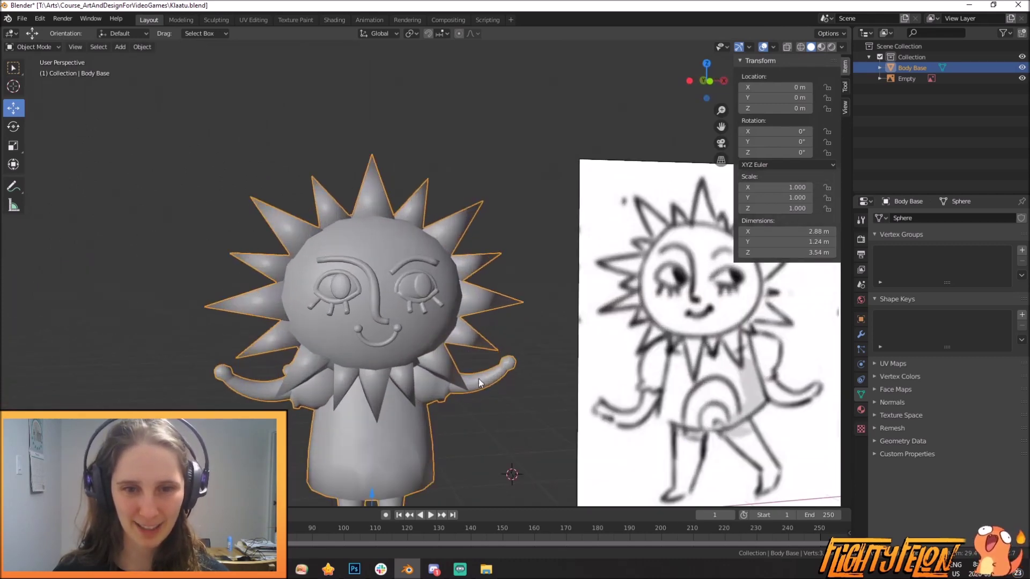
scroll(502, 300, "down", 2)
middle_click_drag(572, 316, 559, 313)
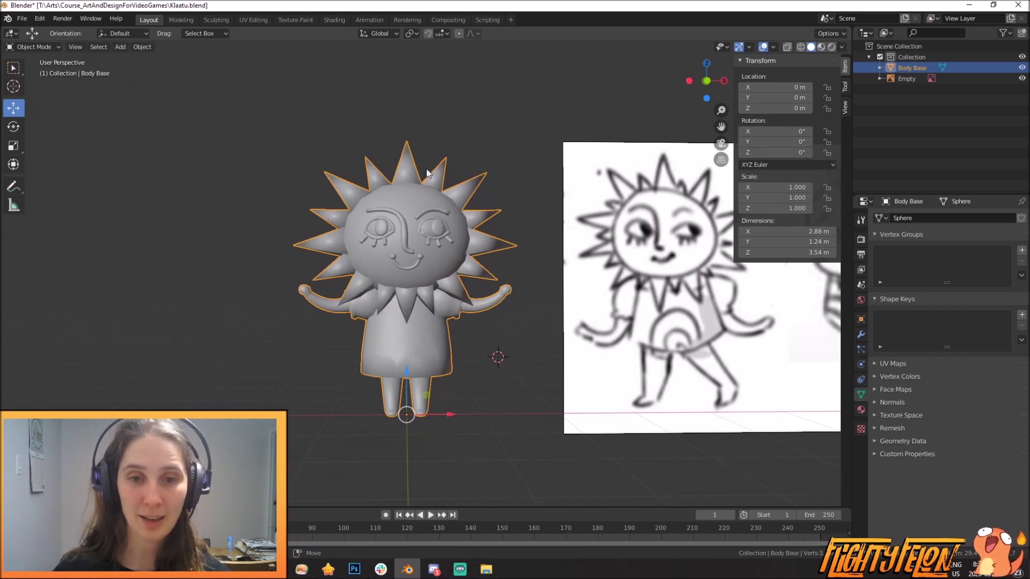
scroll(465, 252, "down", 2)
scroll(442, 305, "up", 3)
middle_click_drag(442, 305, 436, 393)
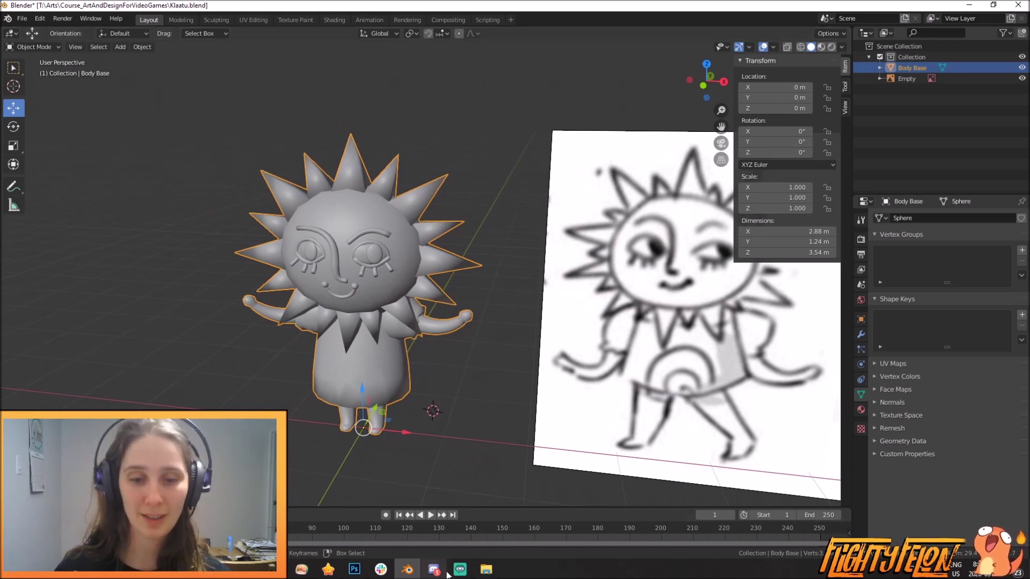